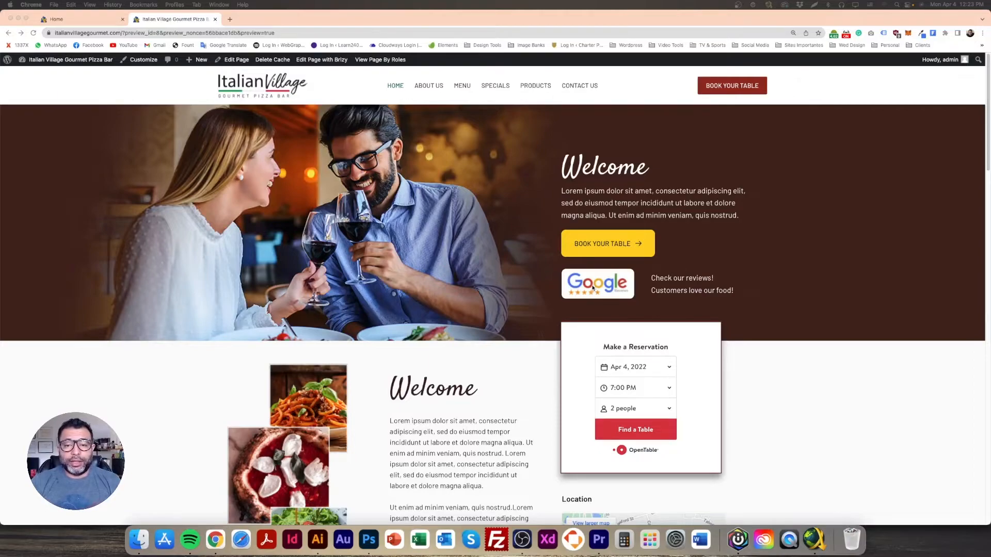
Step: Scroll through the Italian Village homepage preview, then bring the Photoshop mockup forward
scroll(596, 302, "down", 10)
scroll(598, 304, "up", 10)
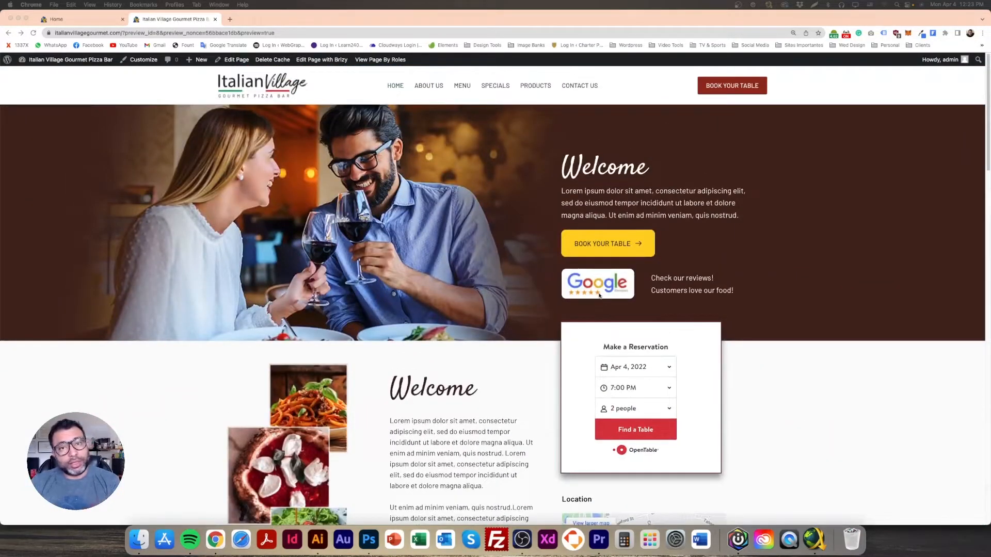
scroll(611, 310, "down", 6)
scroll(623, 323, "down", 7)
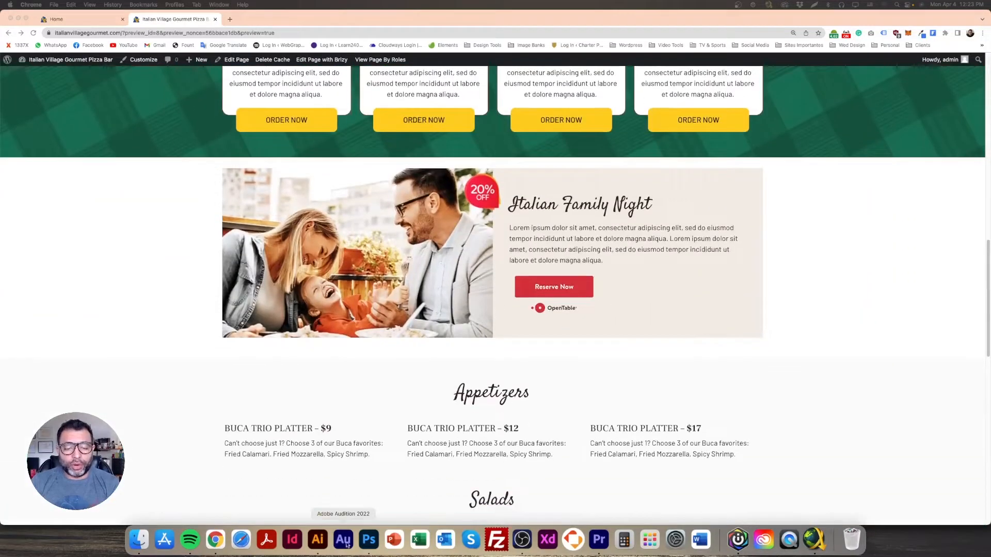
left_click(369, 539)
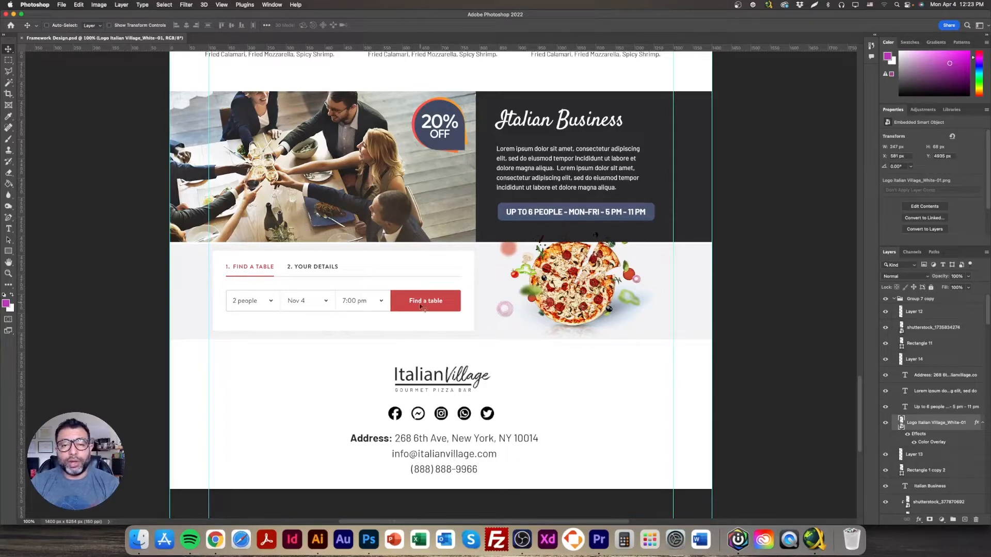
Step: Switch from the Photoshop mockup back to the live Italian Village site in Chrome
left_click(225, 544)
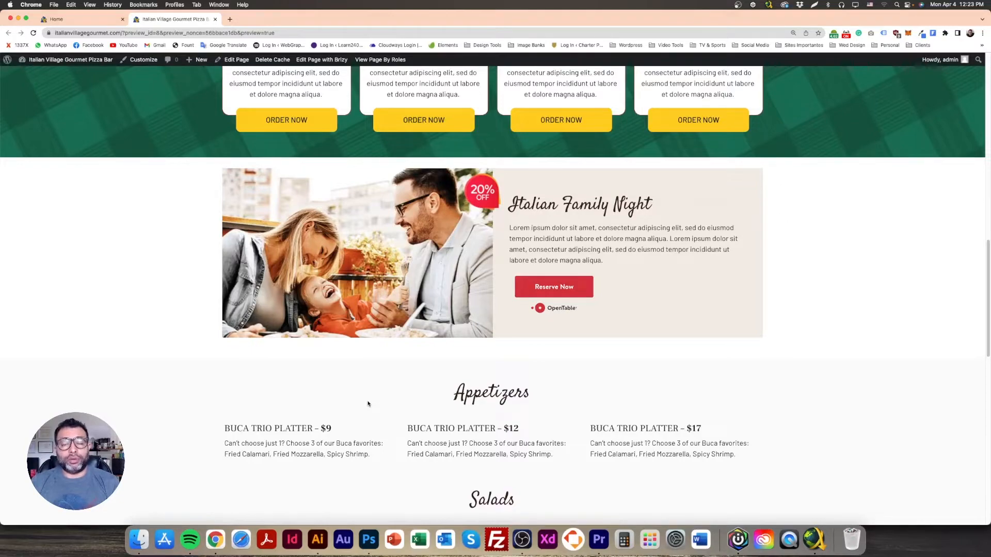
scroll(431, 510, "up", 20)
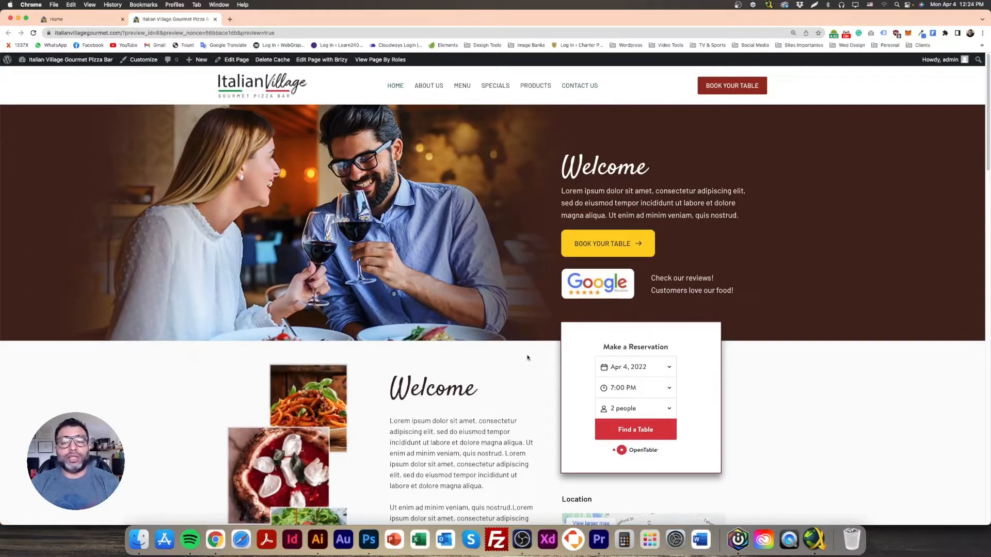
scroll(527, 356, "down", 4)
scroll(522, 361, "down", 4)
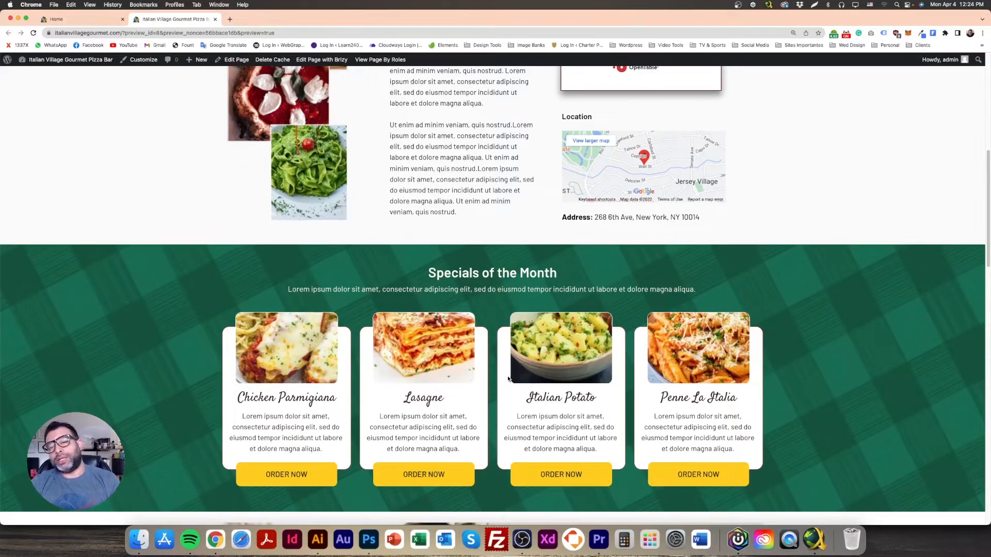
scroll(508, 379, "up", 4)
scroll(503, 379, "up", 4)
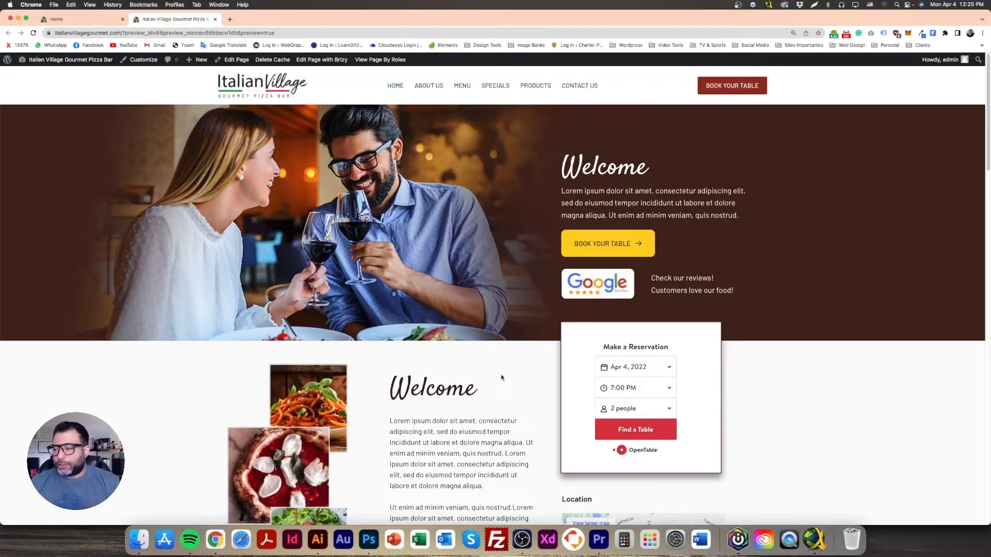
scroll(500, 345, "down", 20)
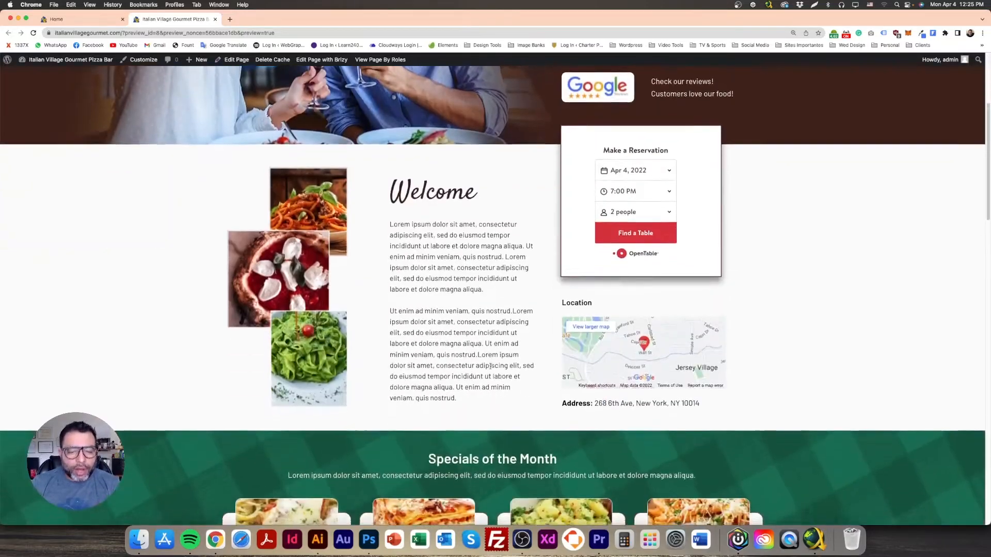
scroll(490, 368, "down", 6)
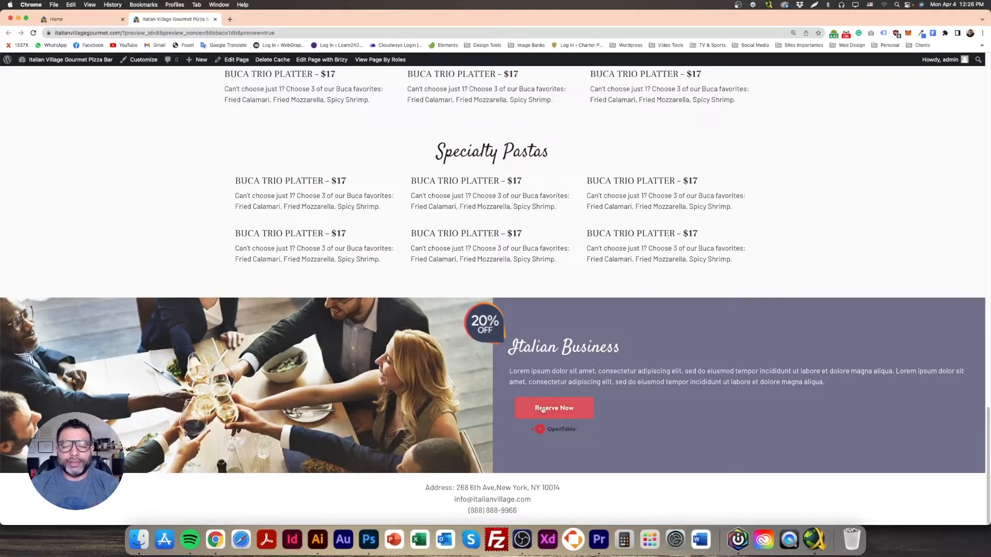
scroll(541, 410, "up", 3)
scroll(541, 410, "down", 3)
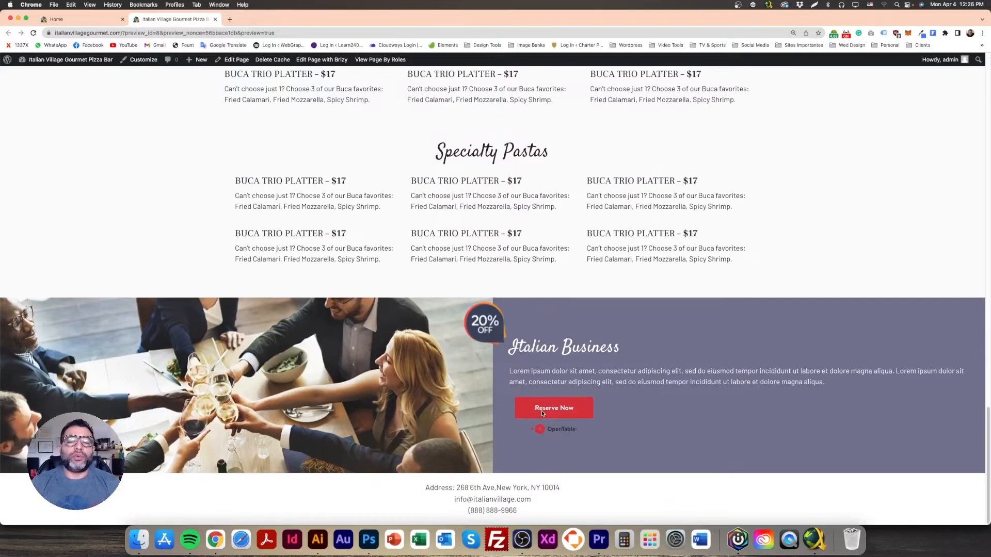
scroll(609, 415, "up", 15)
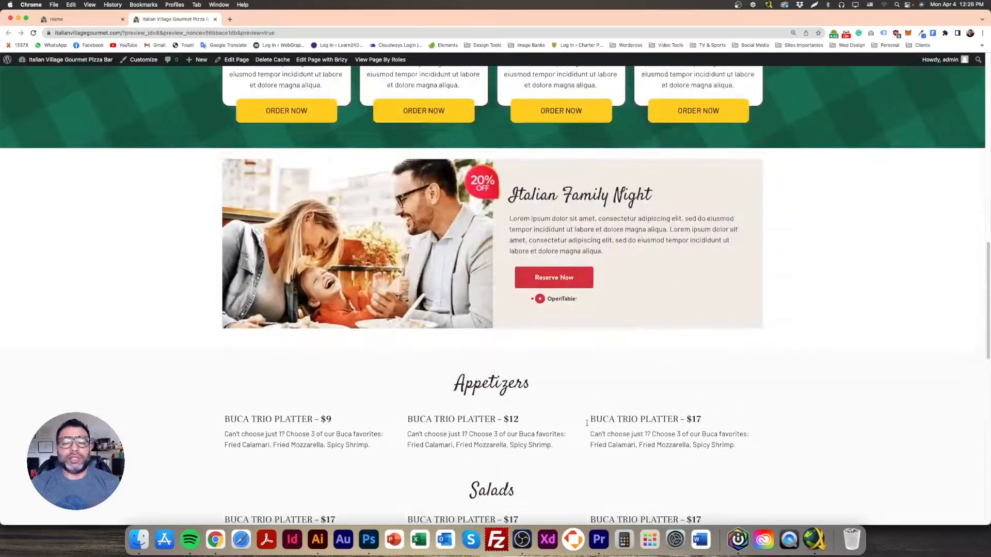
scroll(556, 405, "down", 7)
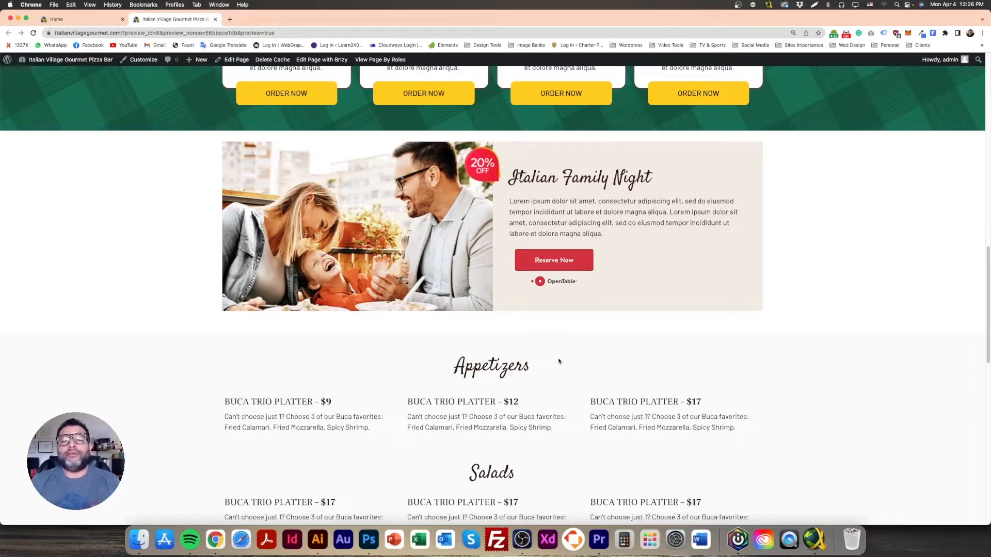
scroll(555, 359, "up", 20)
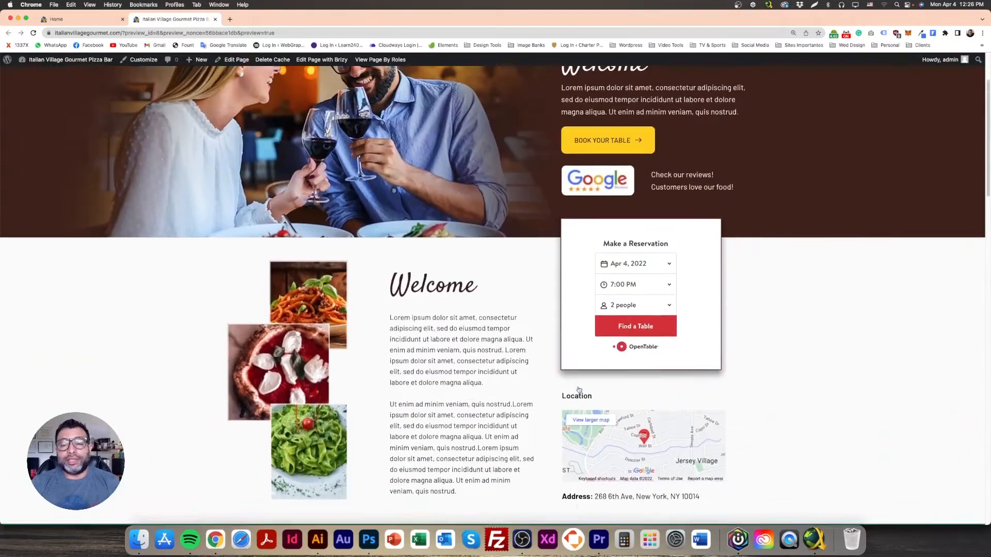
scroll(573, 368, "down", 4)
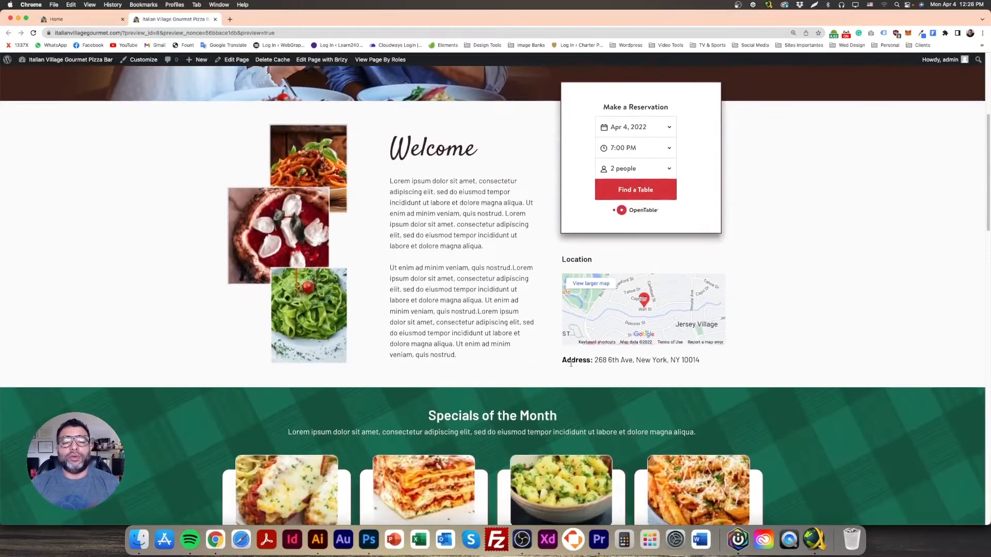
scroll(547, 370, "down", 4)
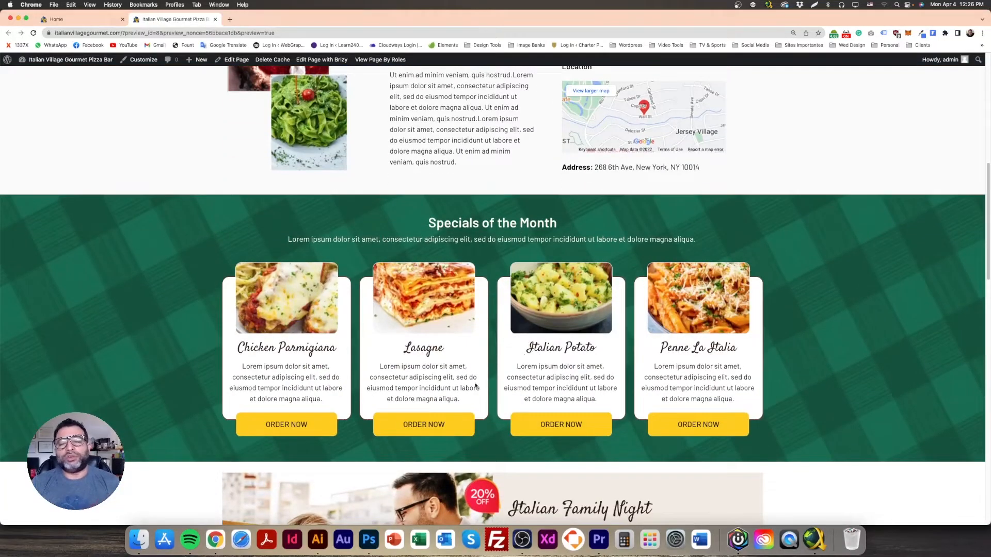
scroll(476, 386, "down", 12)
scroll(496, 408, "down", 8)
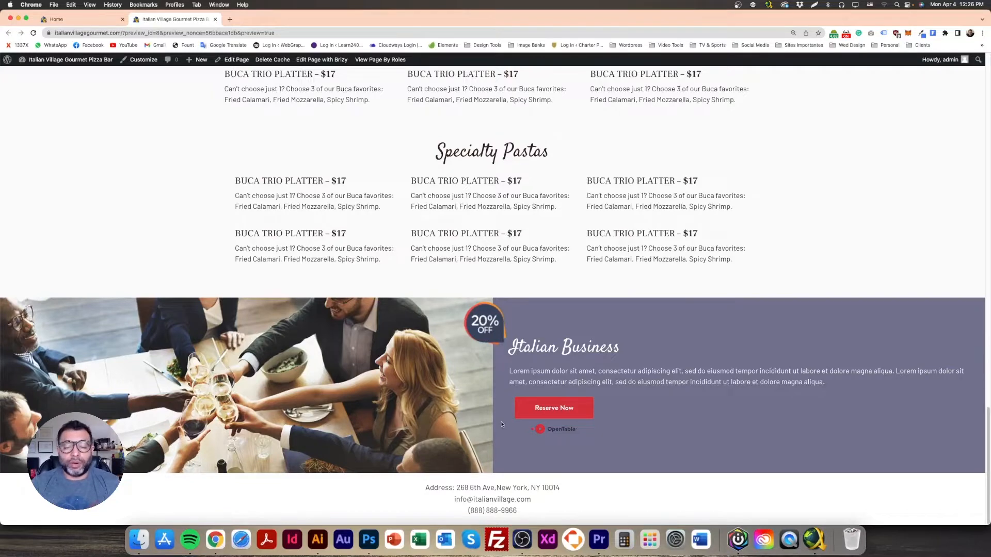
Step: Close the preview tab, check the Photoshop mockup, and open Brizy's block library below Italian Business
left_click(91, 19)
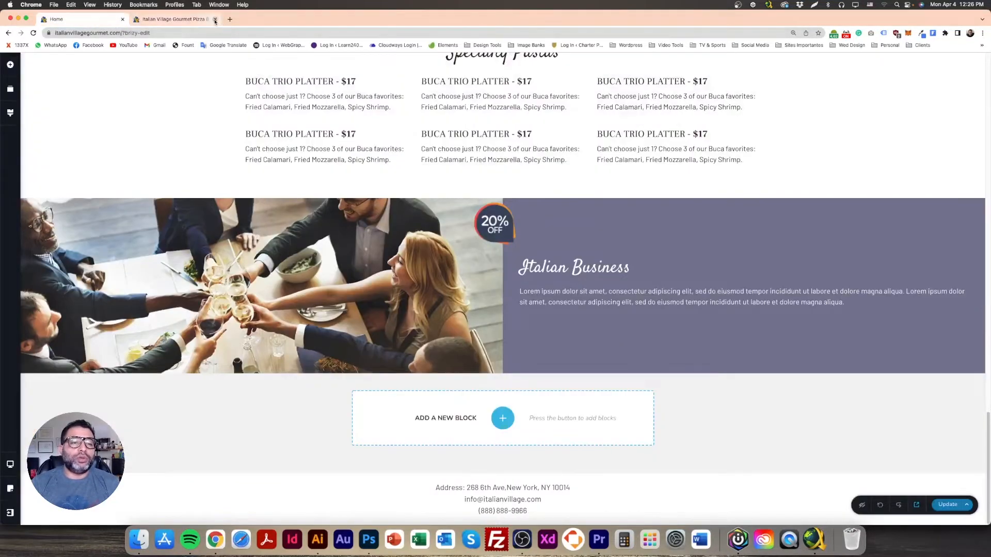
left_click(215, 19)
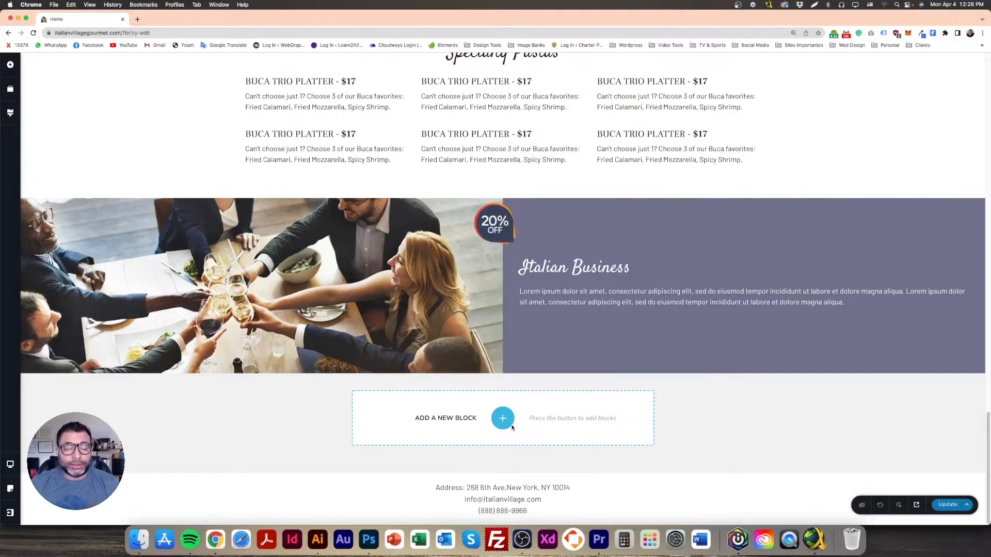
left_click(369, 539)
scroll(534, 289, "up", 10)
scroll(535, 289, "down", 8)
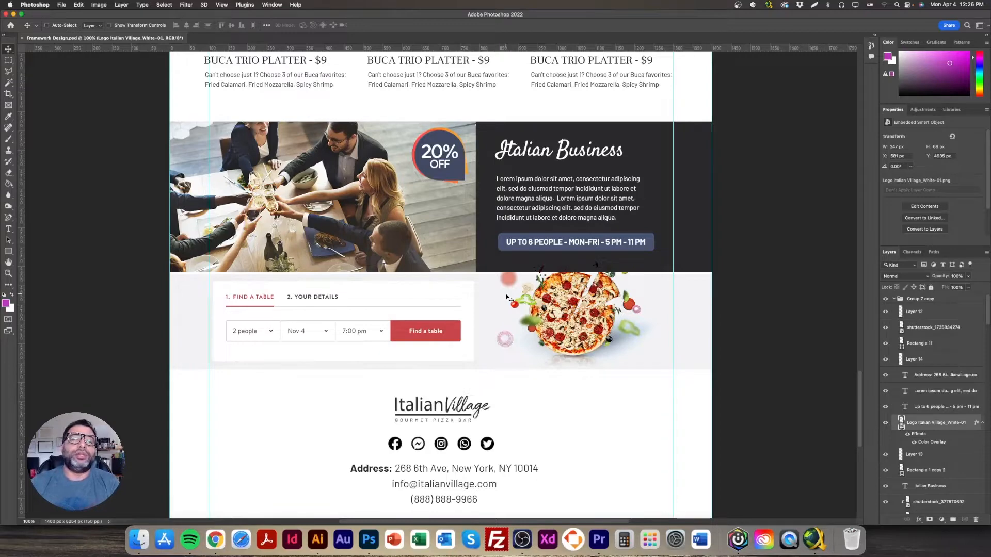
left_click(212, 548)
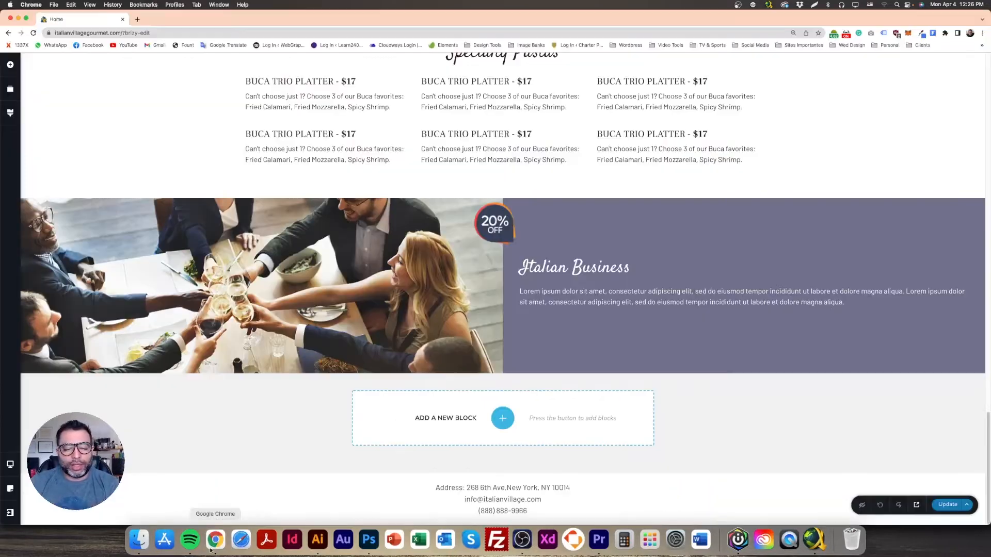
left_click(502, 418)
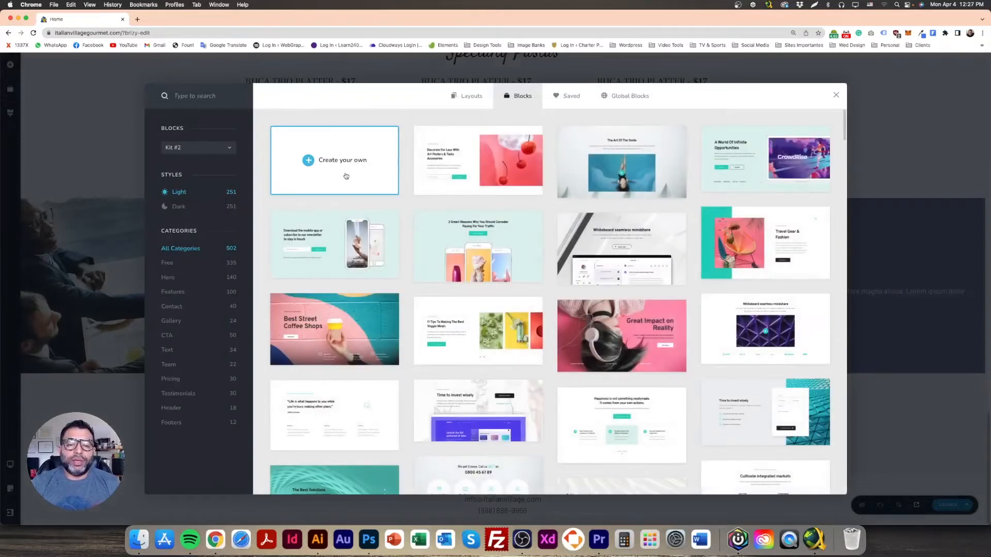
Step: Create a custom blank block and build a row of three empty columns
left_click(348, 170)
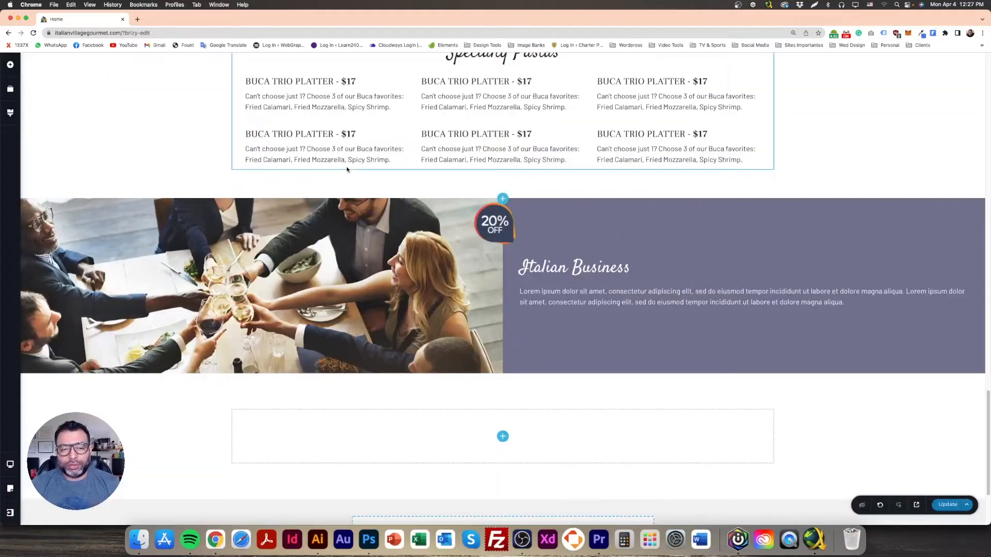
scroll(407, 310, "down", 3)
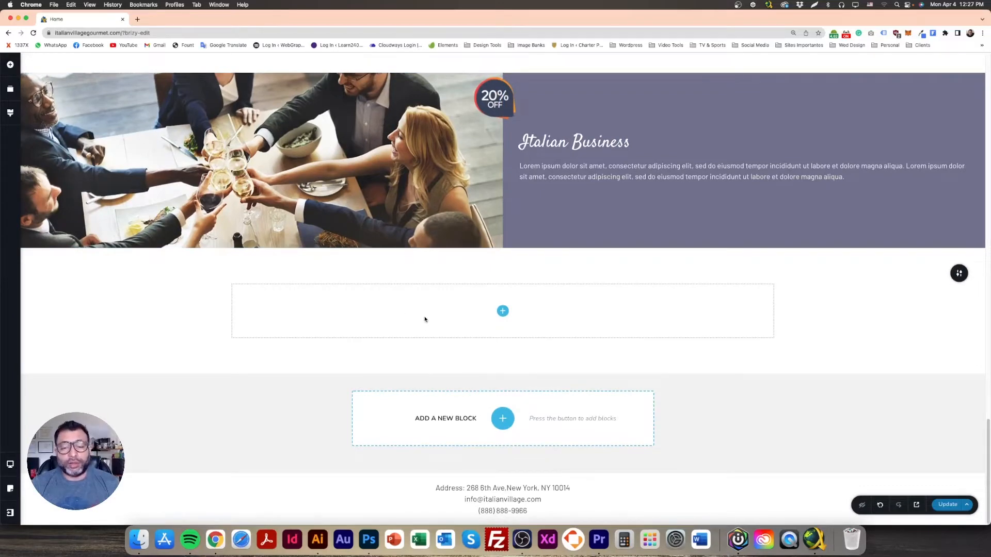
left_click(502, 311)
scroll(77, 382, "down", 5)
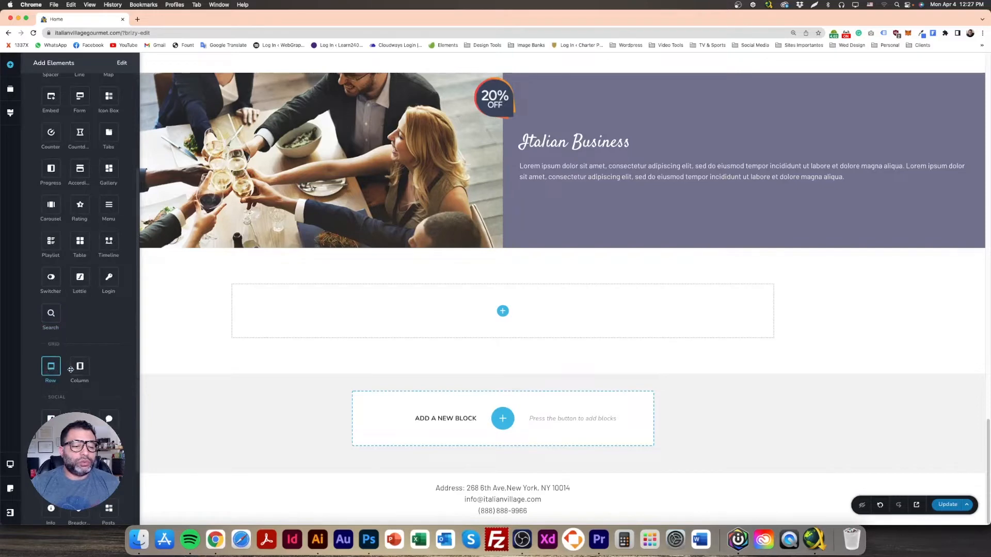
left_click_drag(82, 370, 492, 383)
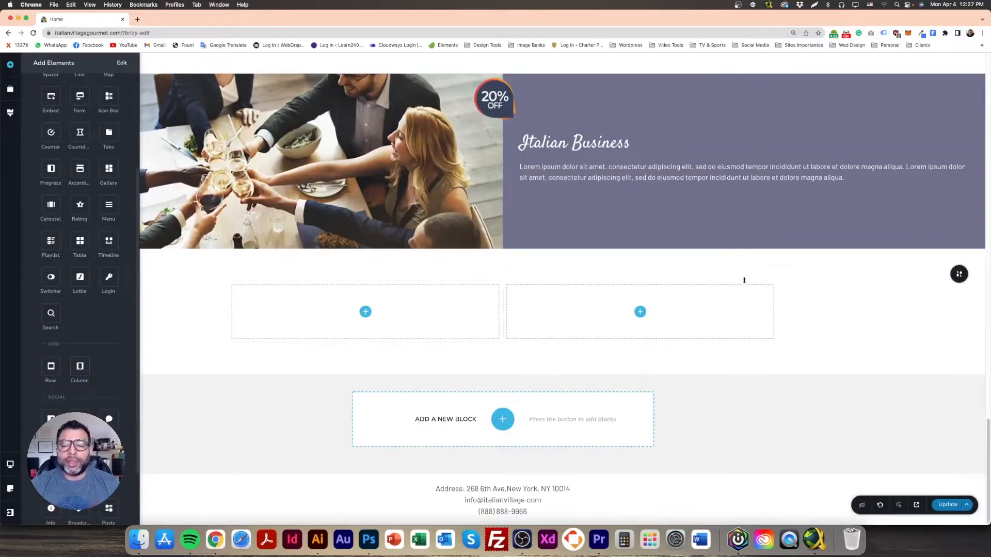
left_click(774, 289)
left_click(813, 261)
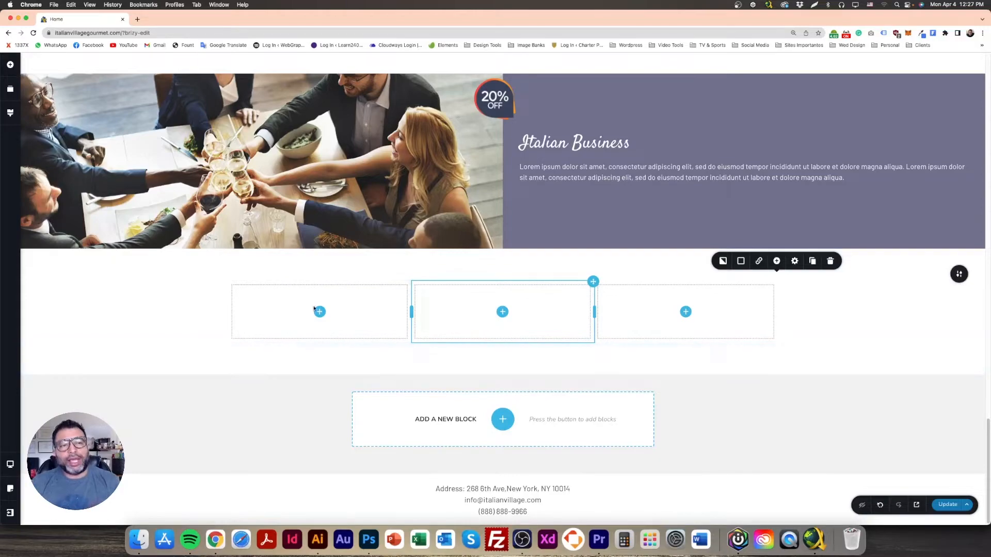
Step: In a new tab, search Google Images for italian cabernet sauvignon
left_click(138, 20)
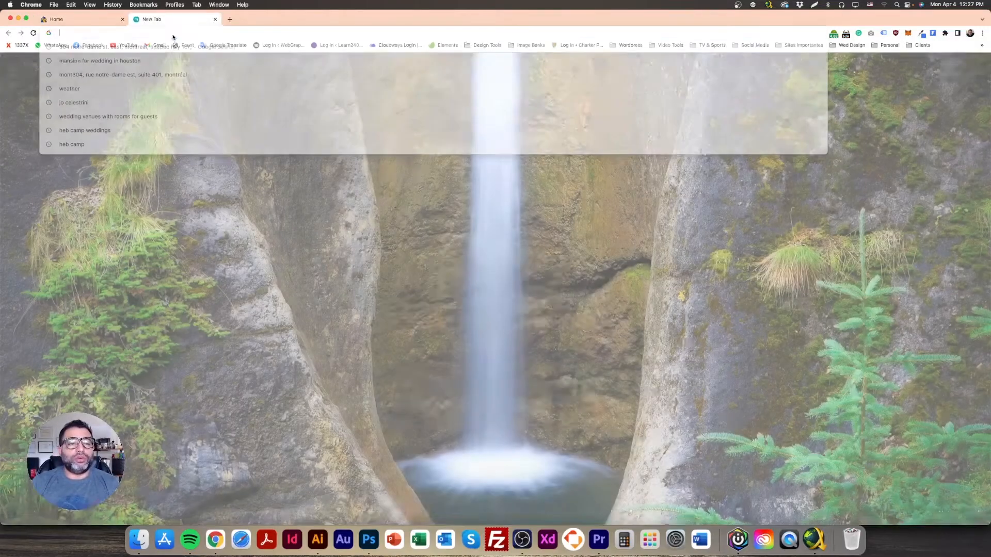
left_click(183, 33)
type("Italian Caber")
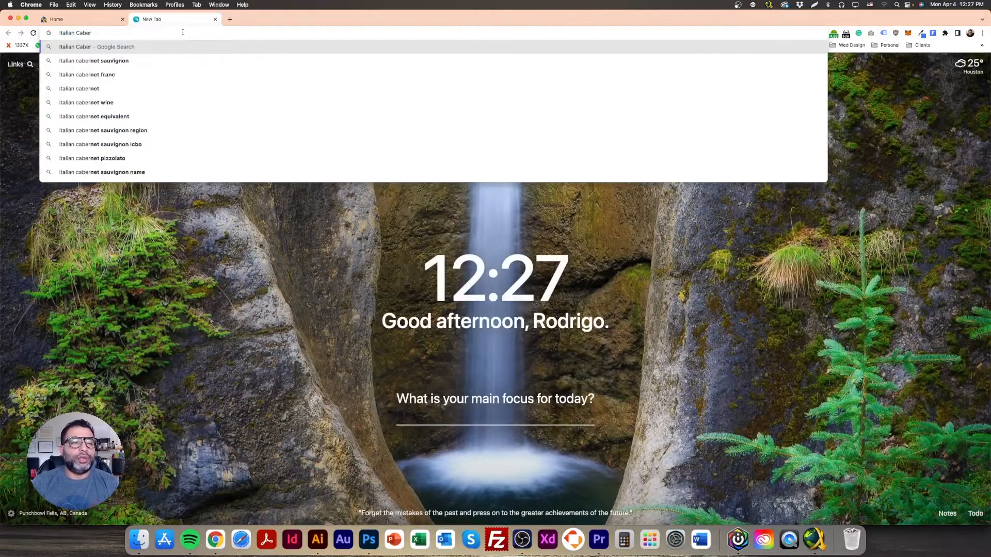
key("Down")
key("Return")
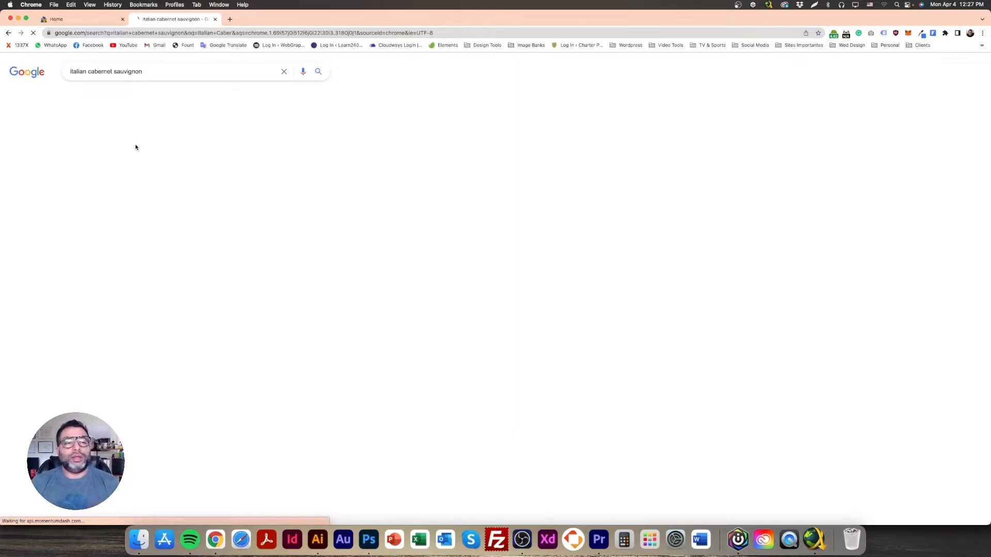
left_click(149, 95)
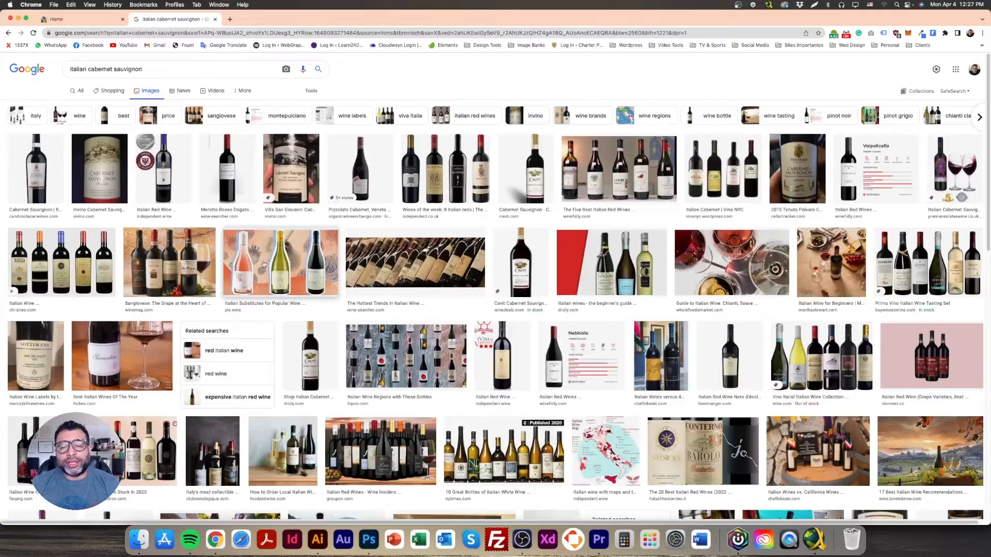
Step: Start saving the Cavit Cabernet Sauvignon bottle image with Save Image As
left_click(524, 271)
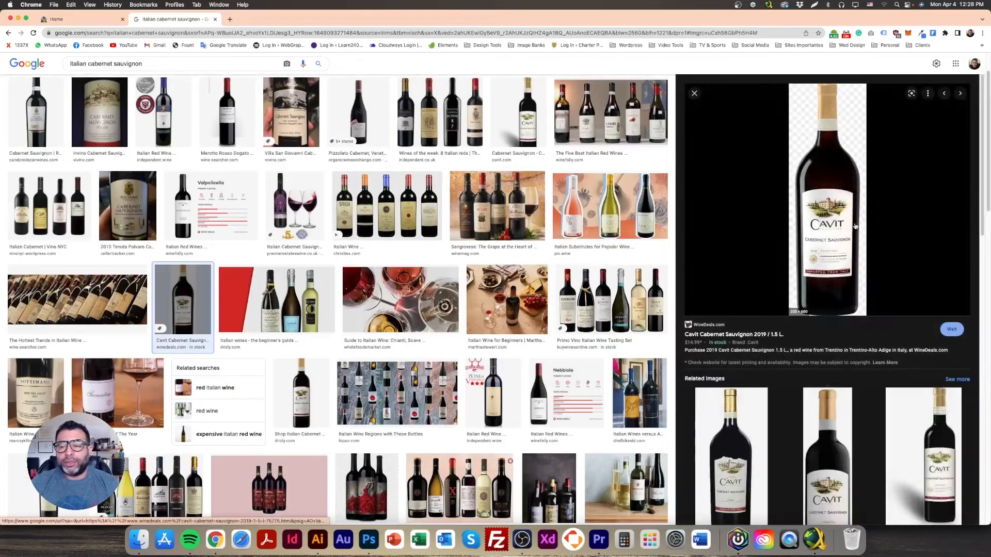
right_click(832, 186)
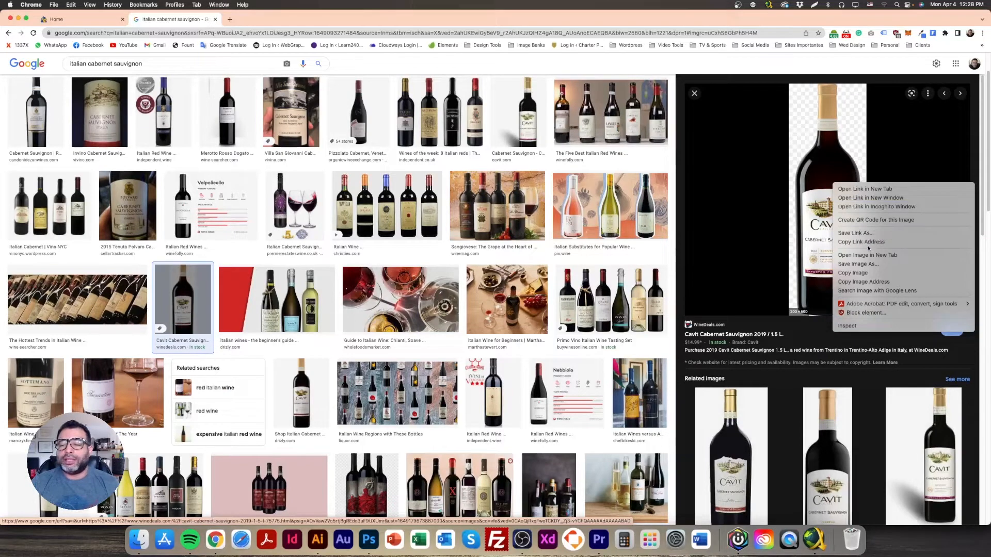
left_click(841, 272)
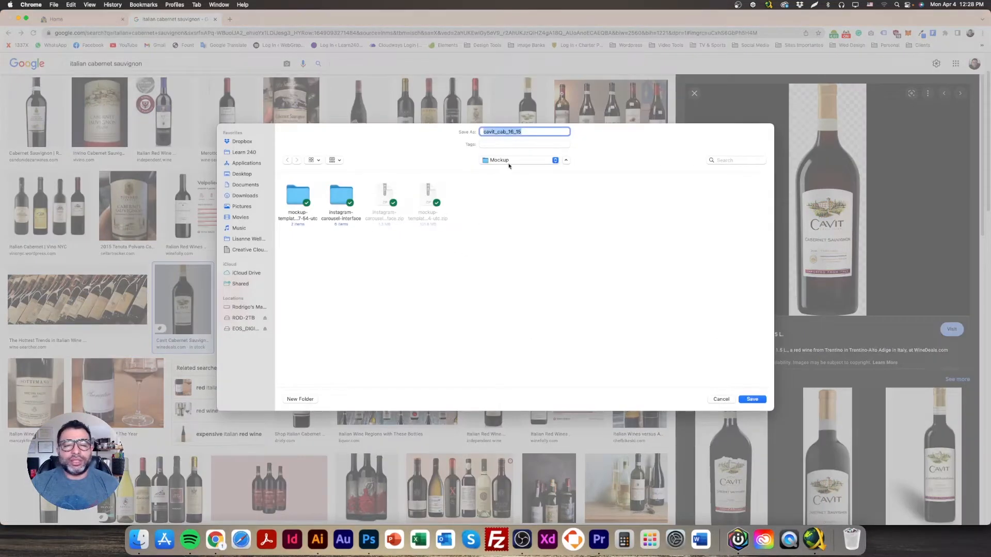
left_click(509, 162)
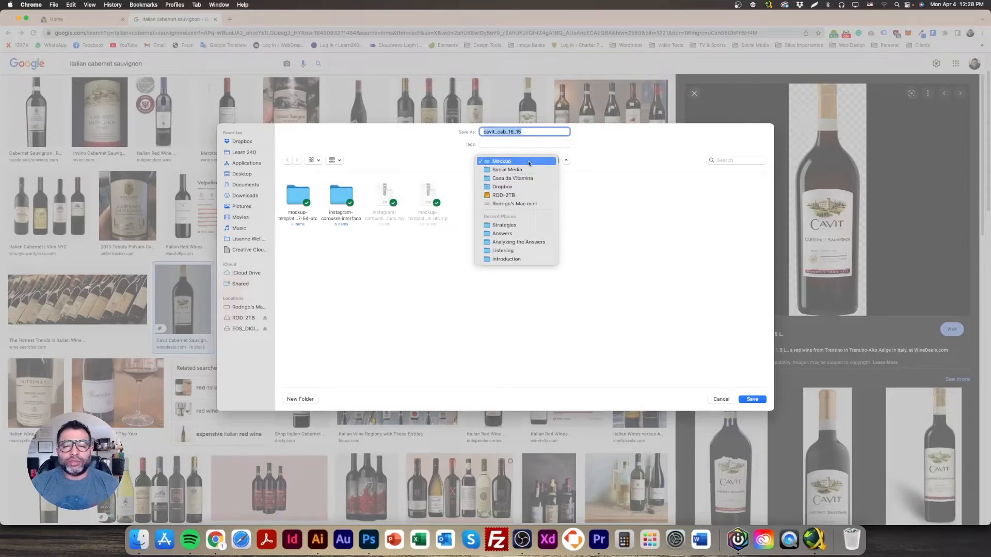
Step: Point the save dialog to the English > Module 4 folder
left_click(530, 233)
left_click(547, 161)
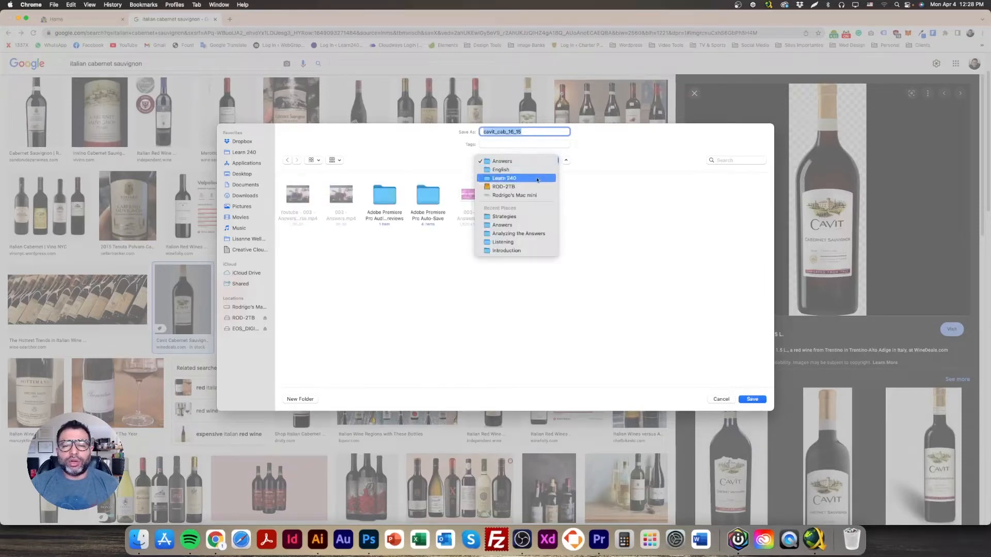
left_click(538, 170)
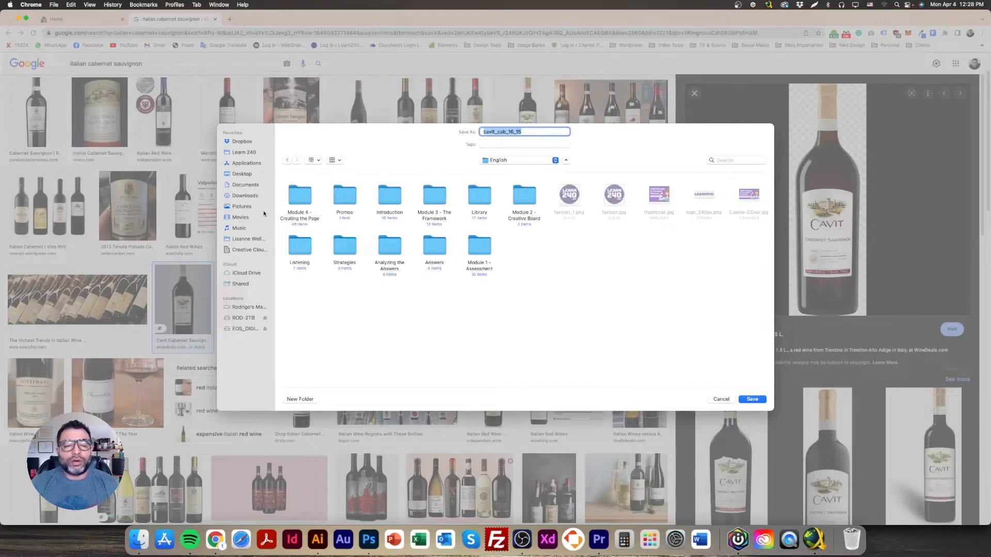
double_click(310, 201)
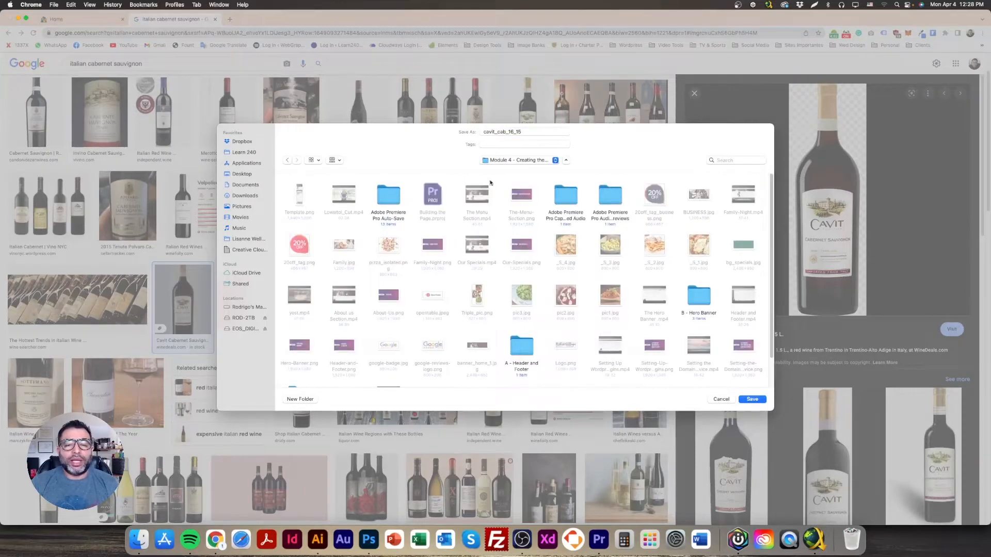
Step: Create a Wines and Cheese folder and save the image there as cavit_cab_16_15
left_click(300, 399)
type("Wines and")
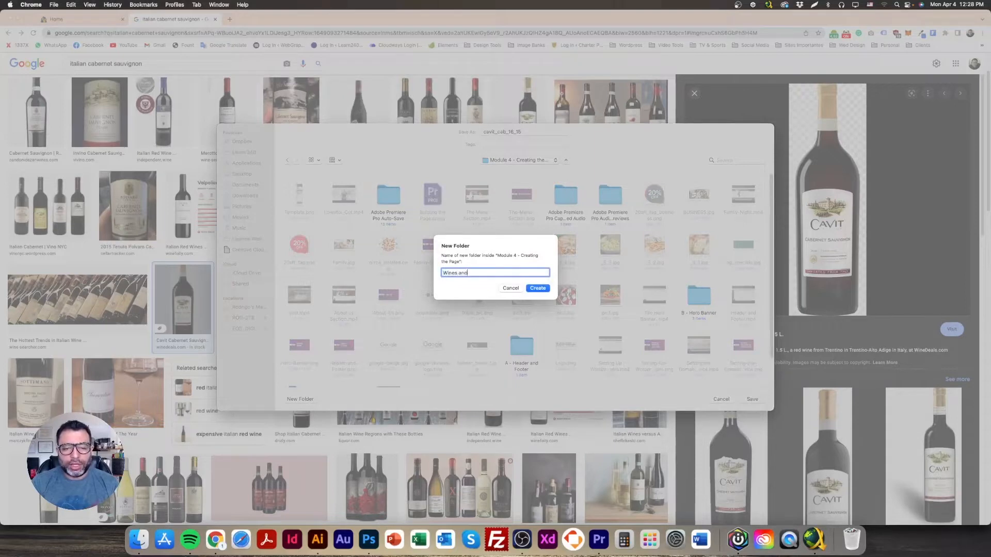
type(" Cheese")
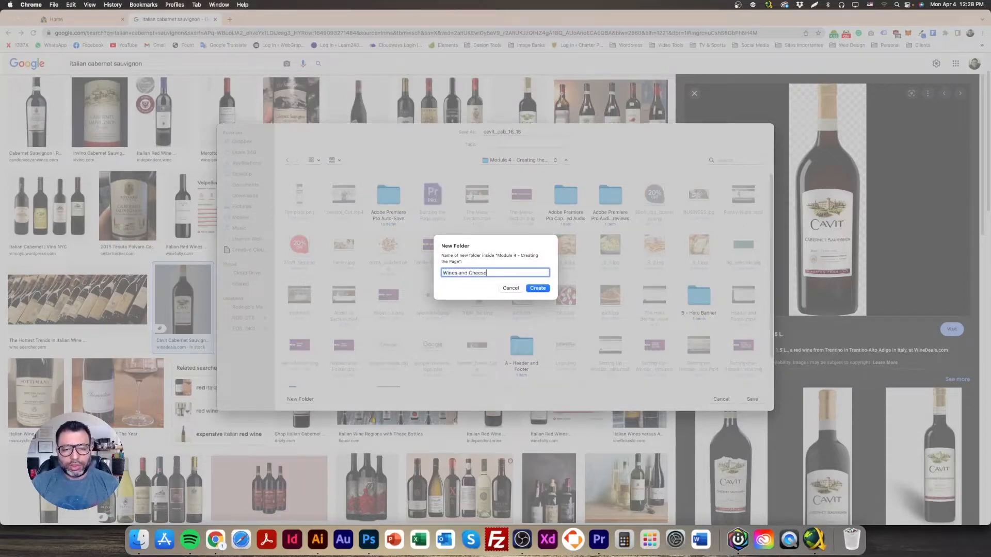
key("Return")
left_click(556, 133)
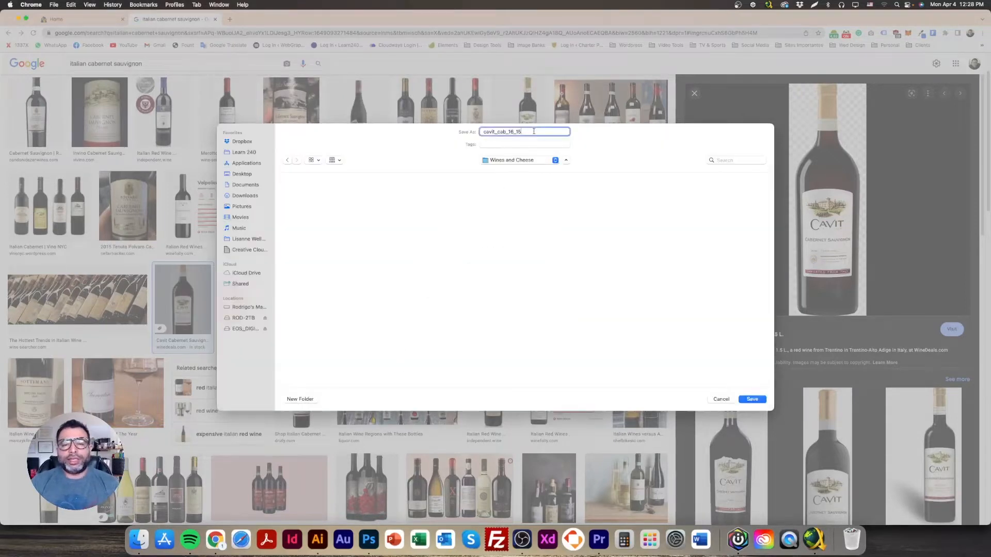
key("Return")
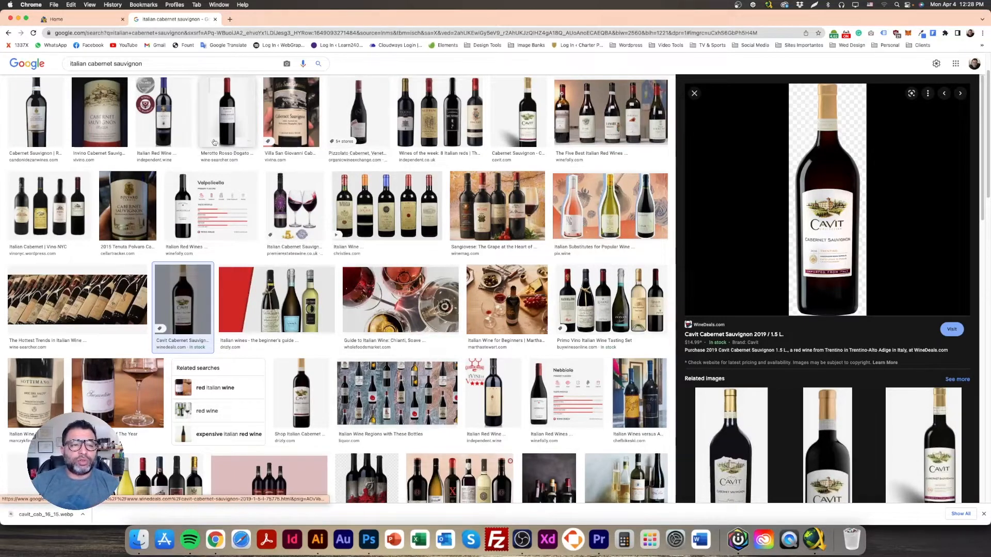
left_click(45, 128)
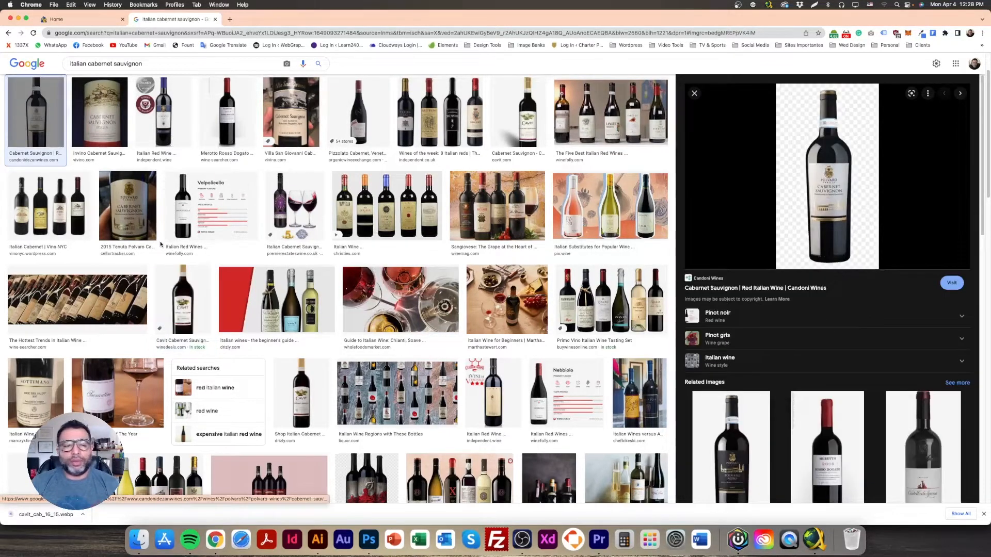
scroll(271, 155, "up", 2)
Step: Filter image results to Large size and search for cabernet sauvignon
left_click(311, 90)
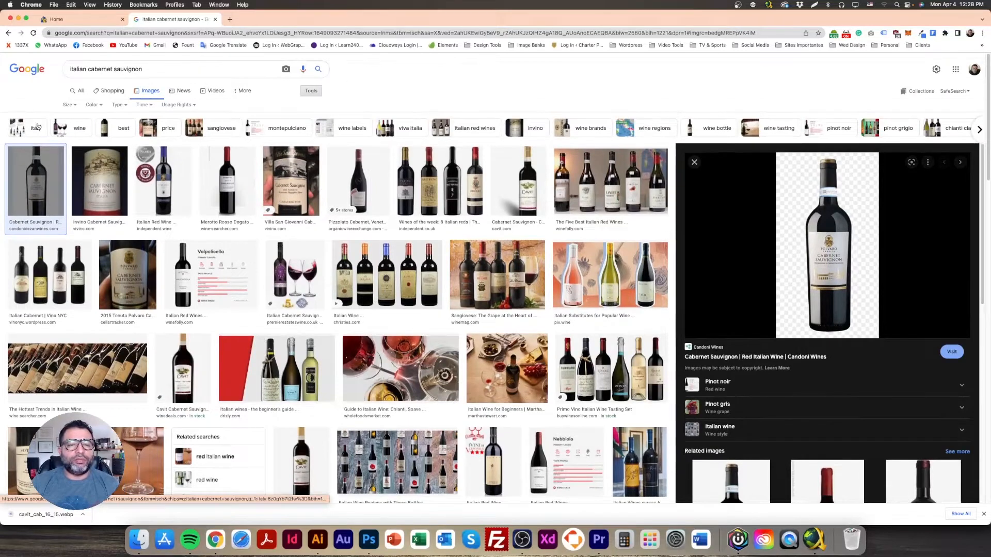
left_click(68, 104)
left_click(73, 130)
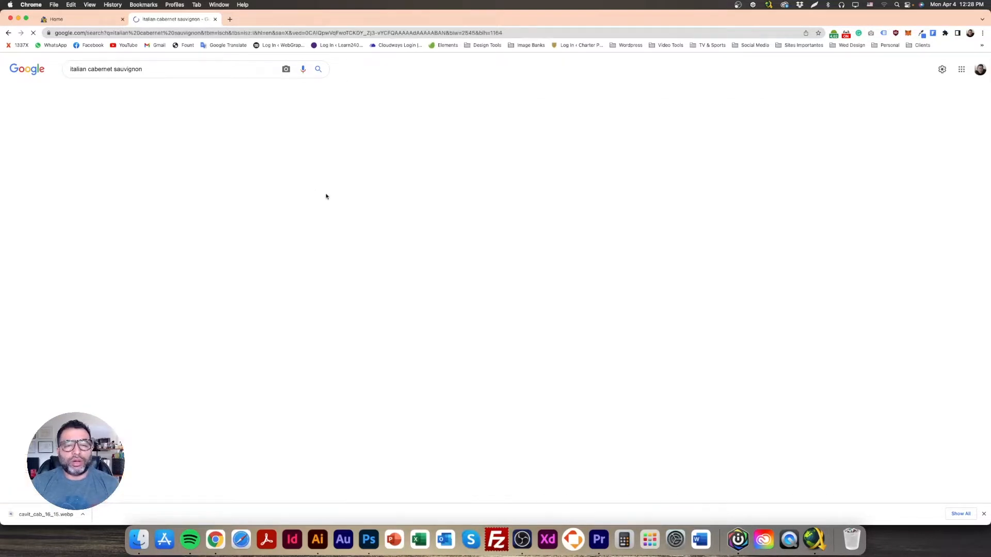
scroll(421, 302, "down", 5)
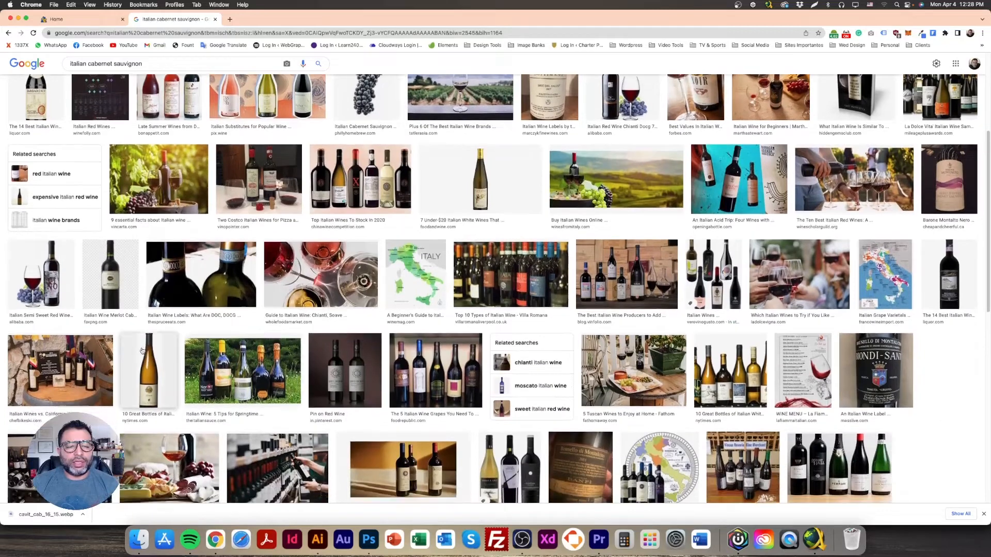
left_click(143, 351)
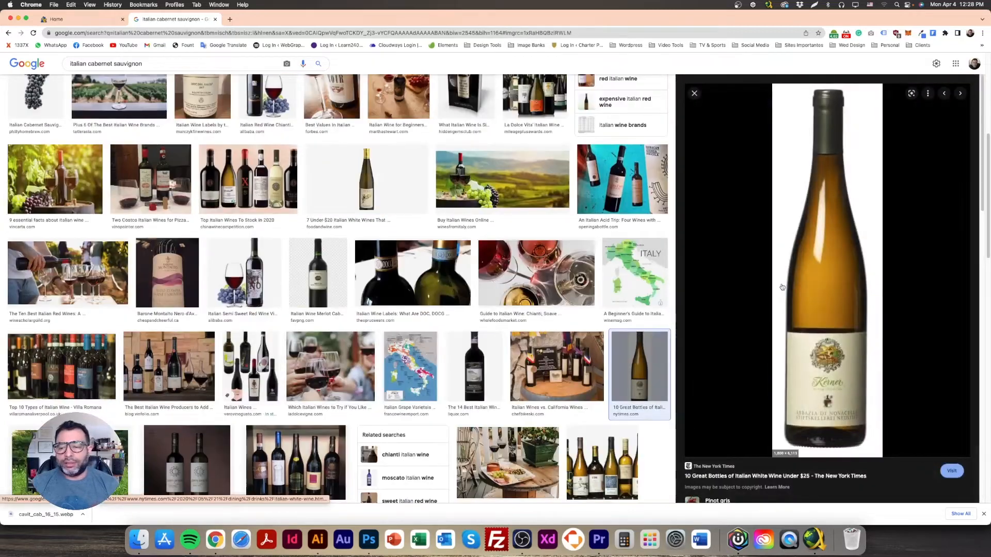
scroll(807, 256, "up", 5)
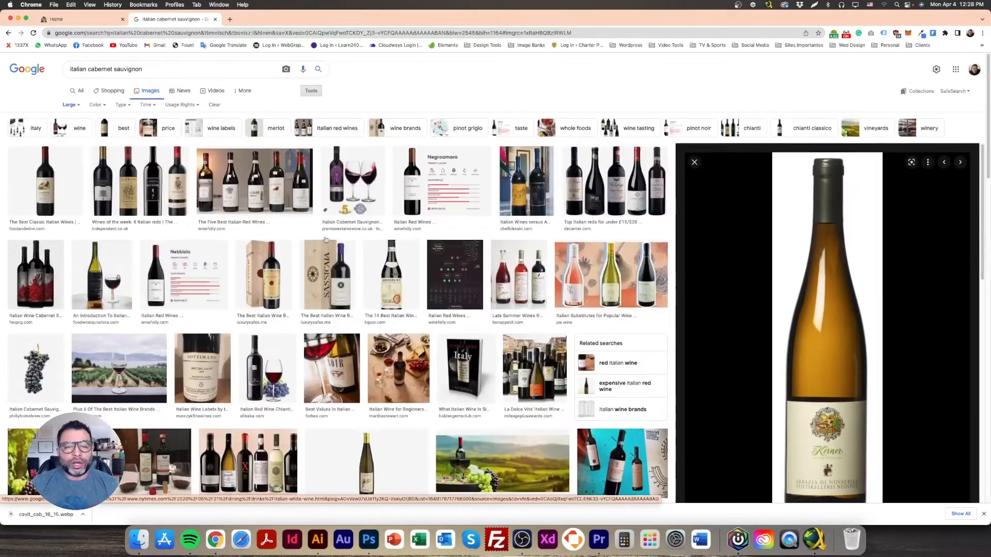
left_click(181, 70)
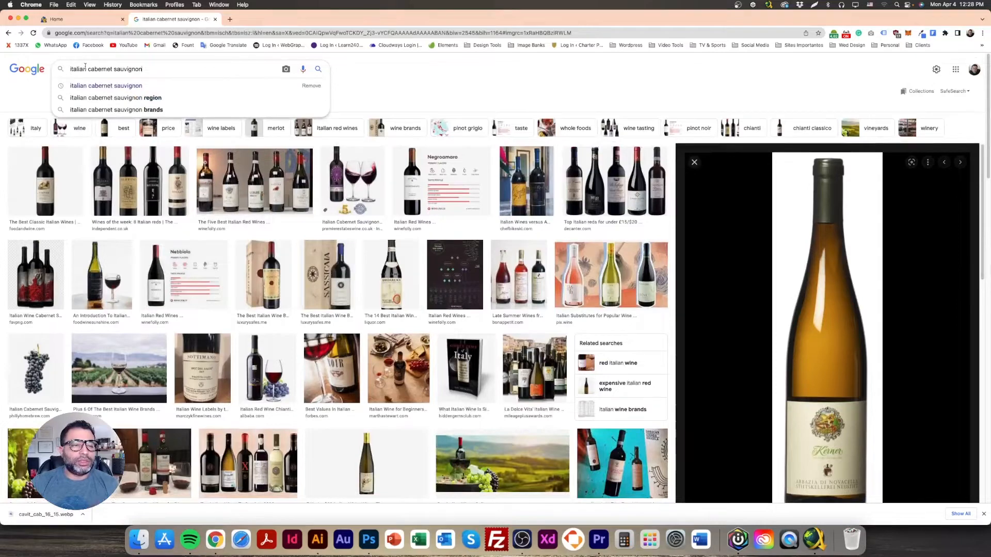
key("Return")
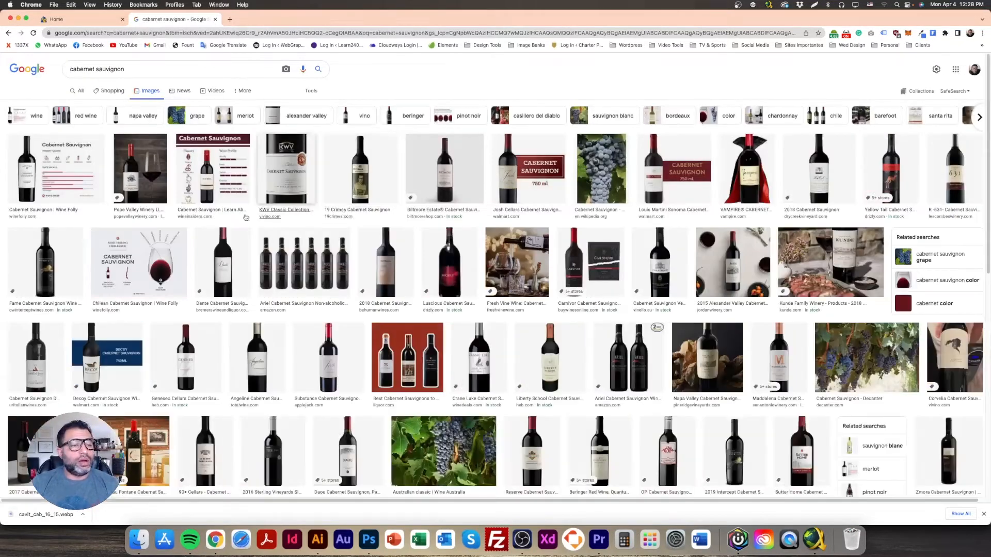
Step: Save the Intercept and Dante Cabernet Sauvignon bottle images
left_click(45, 263)
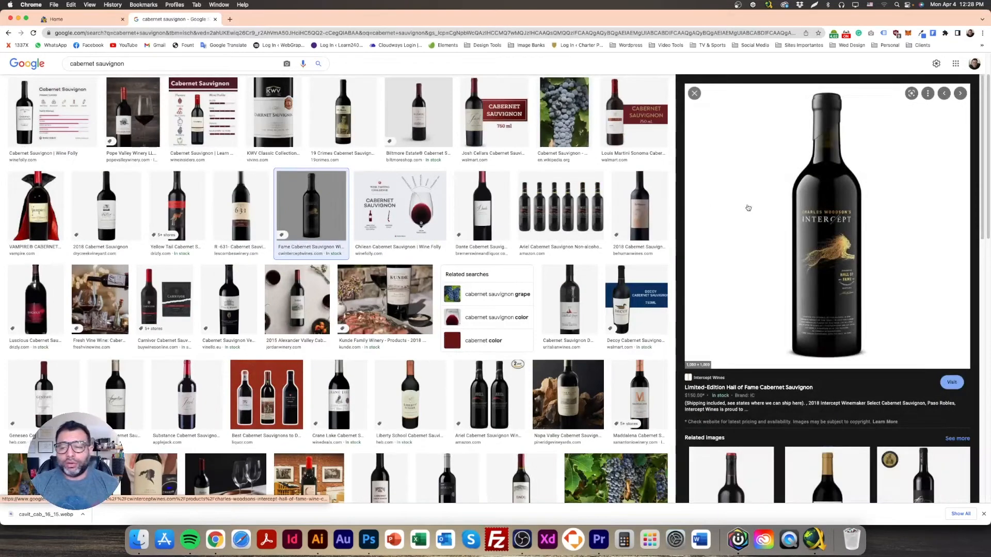
right_click(818, 204)
left_click(846, 281)
key("Return")
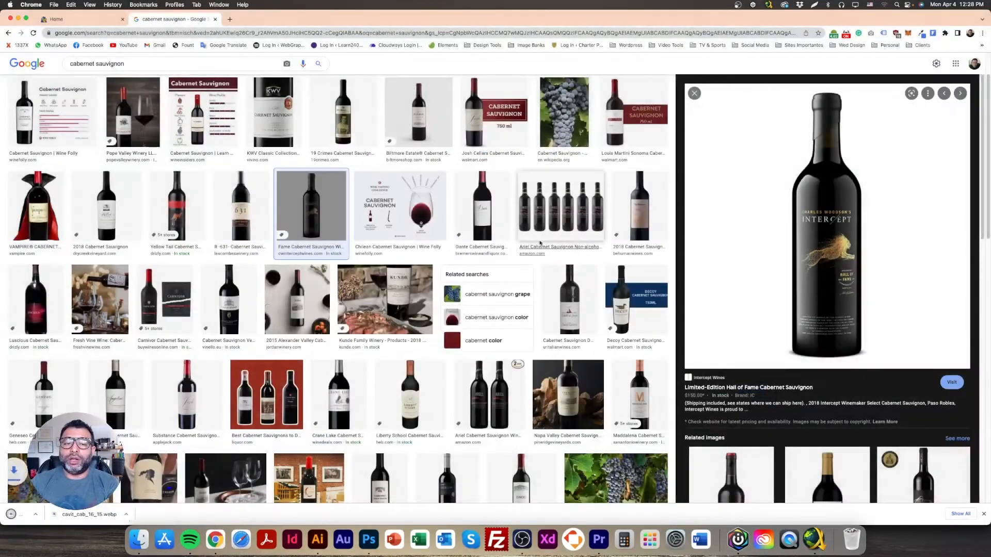
left_click(479, 206)
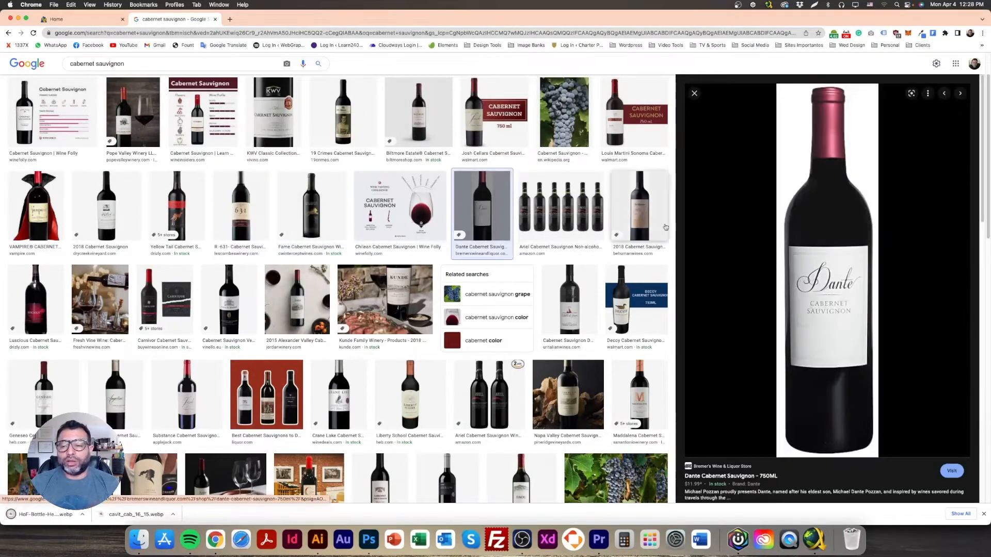
right_click(831, 268)
left_click(851, 346)
key("Return")
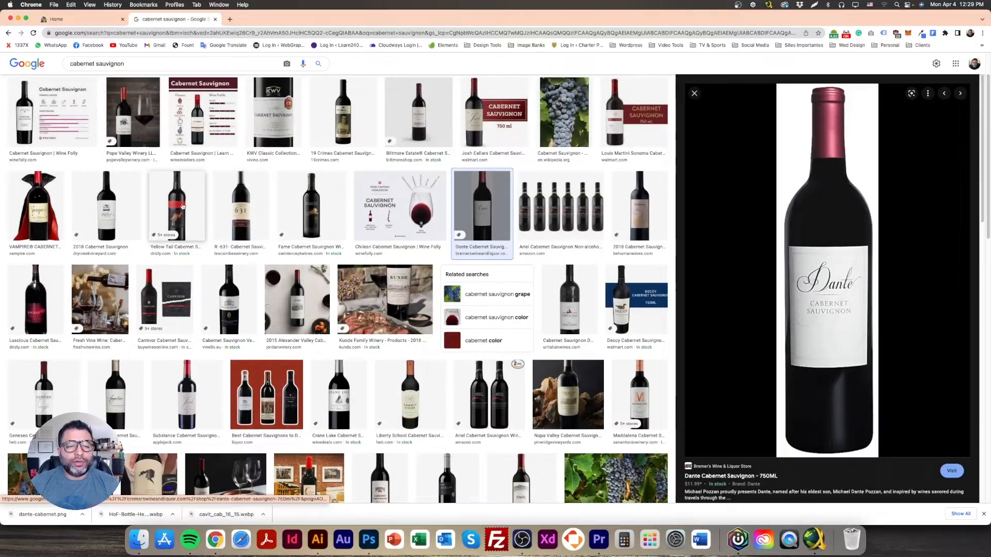
Step: Save the Maddalena Cabernet Sauvignon bottle image, skipping the Yellow Tail one
left_click(192, 209)
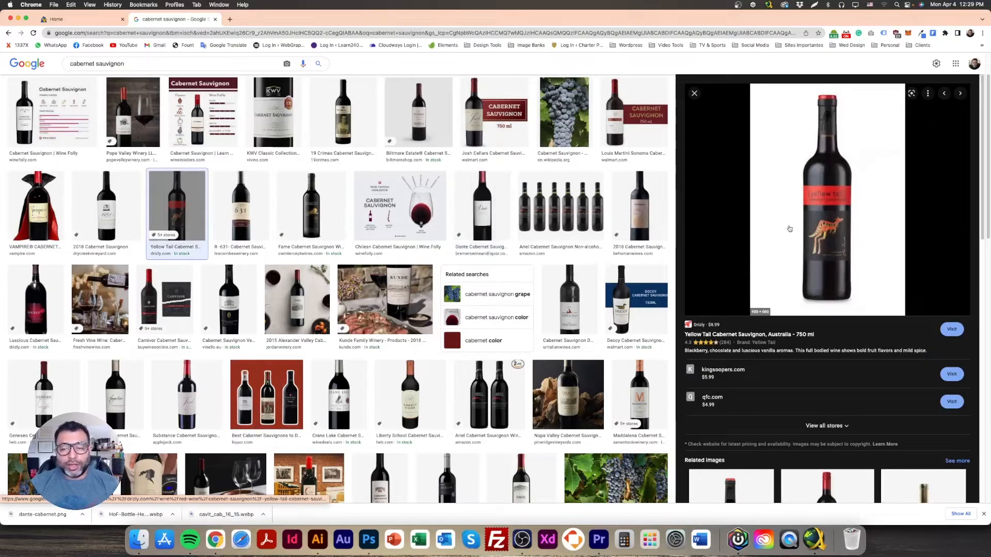
right_click(833, 187)
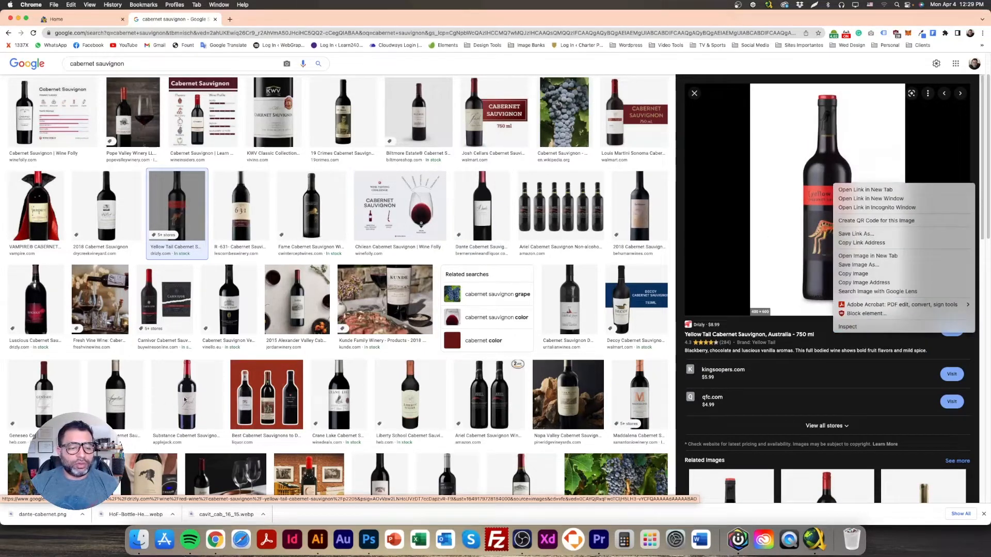
left_click(570, 312)
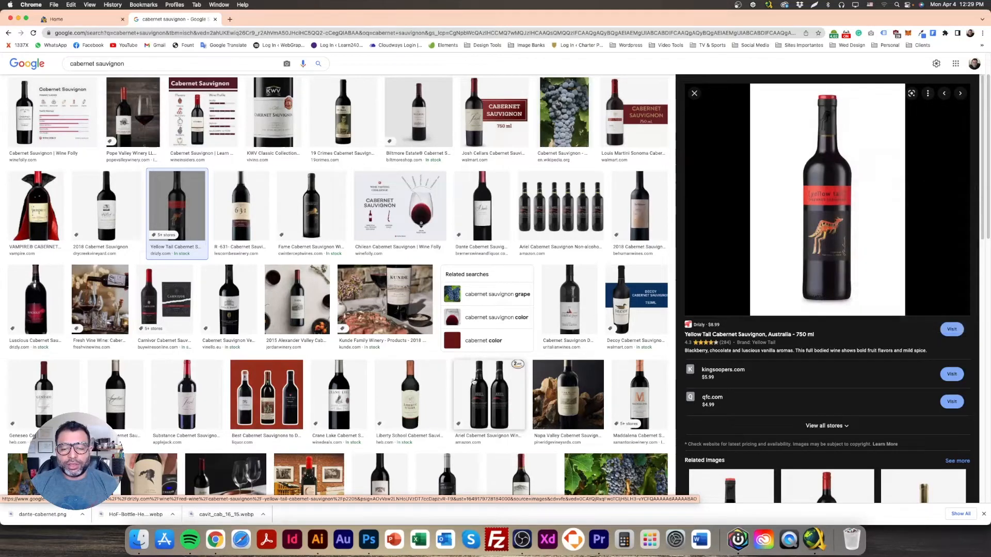
scroll(570, 312, "down", 3)
left_click(651, 240)
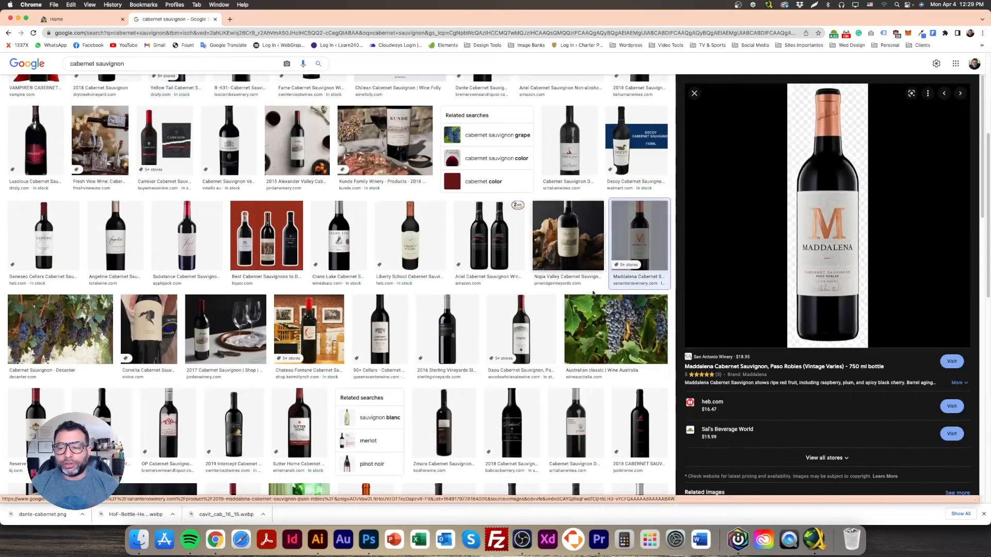
right_click(836, 241)
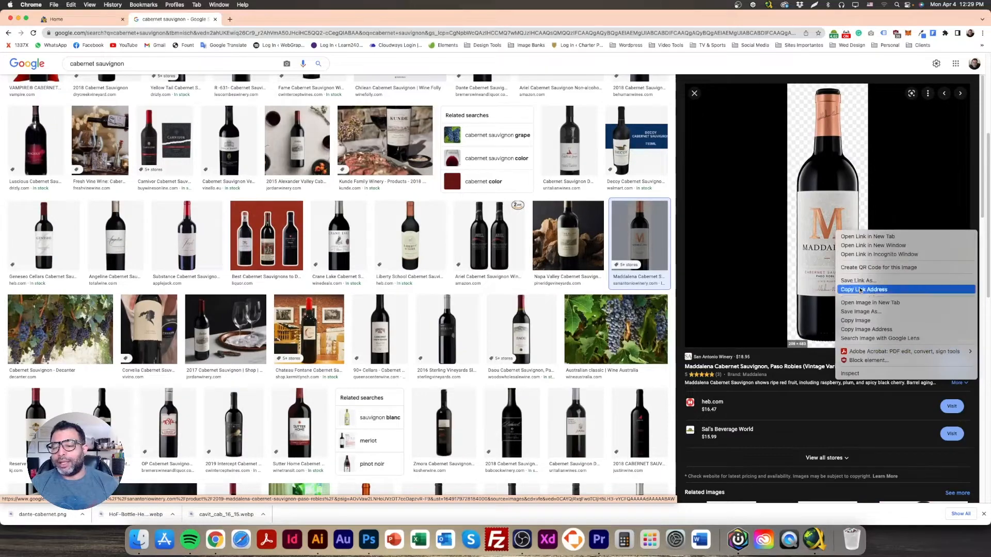
left_click(901, 312)
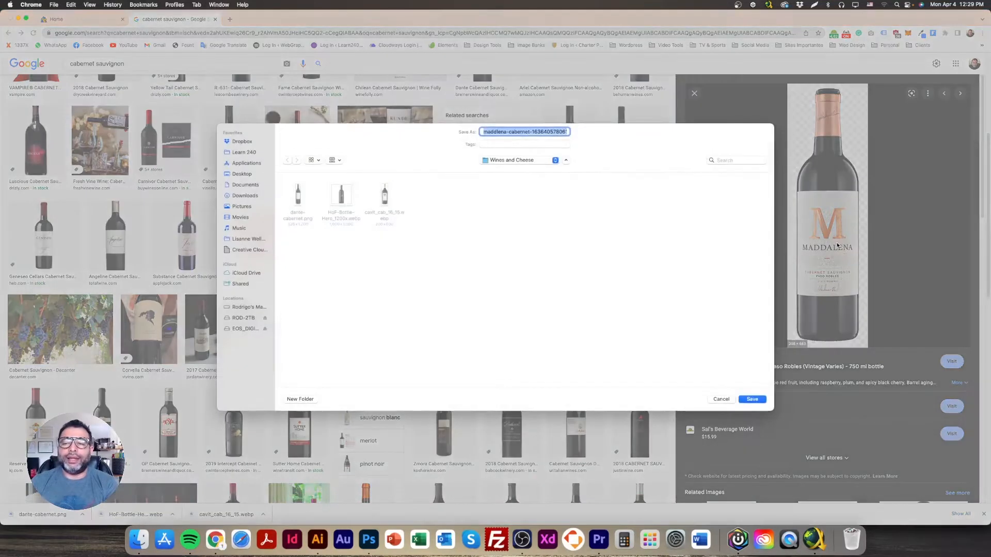
key("Return")
Step: Search Google Images for moscatto wine bottle
scroll(85, 74, "up", 5)
triple_click(85, 74)
type("mo")
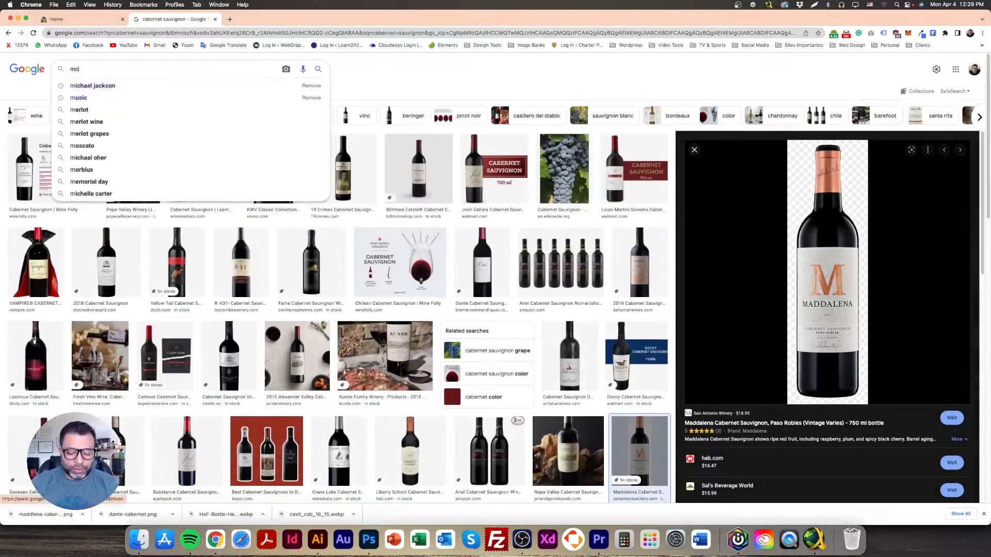
type("scatto w")
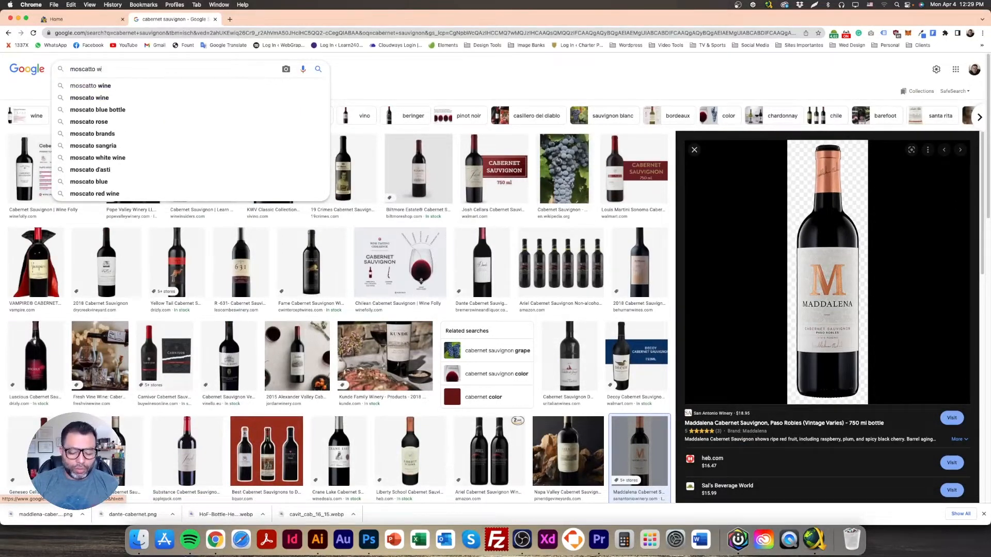
type("ine bottle")
key("Return")
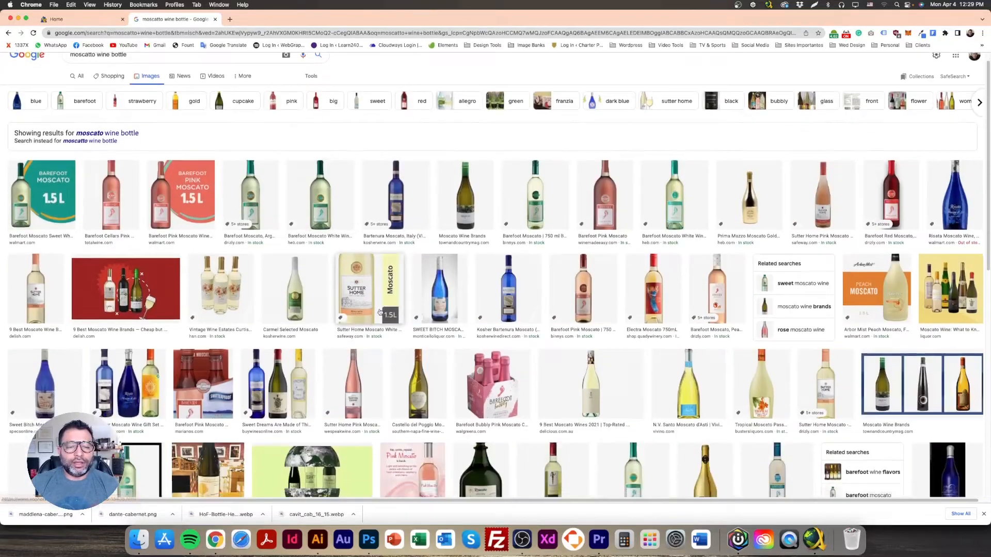
Step: Save the Barefoot Pink Moscato (48160.webp) and Carmel Selected Moscato bottle images
scroll(372, 295, "down", 2)
left_click(582, 264)
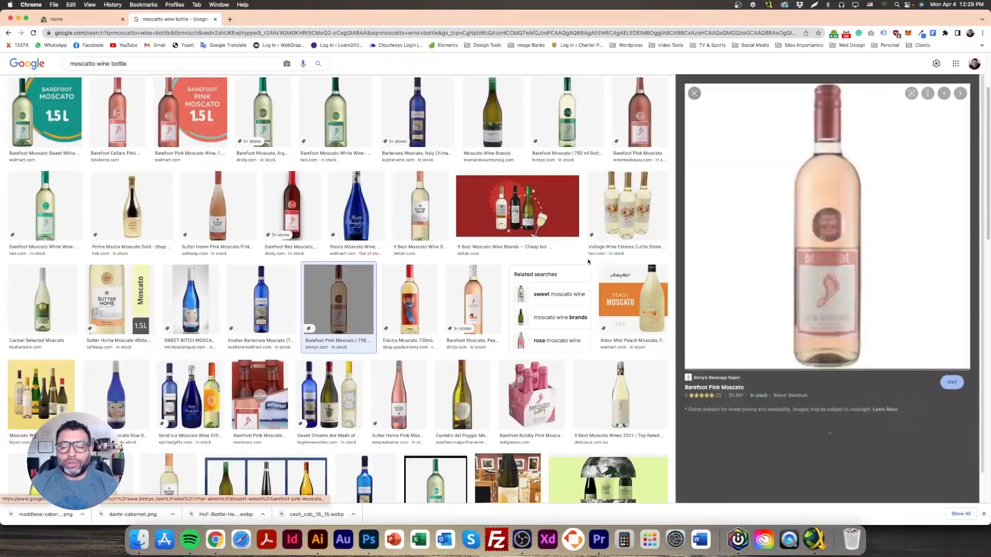
right_click(825, 246)
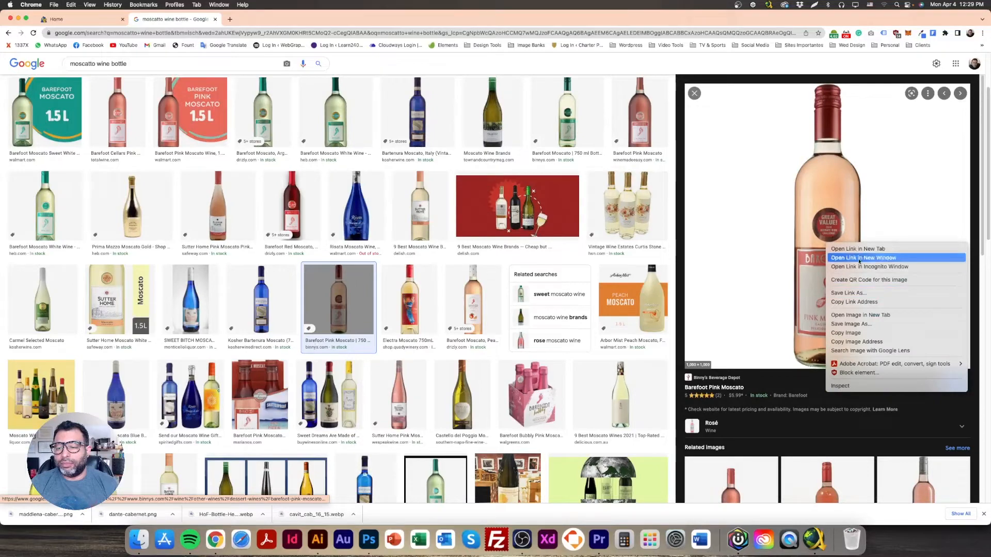
left_click(851, 324)
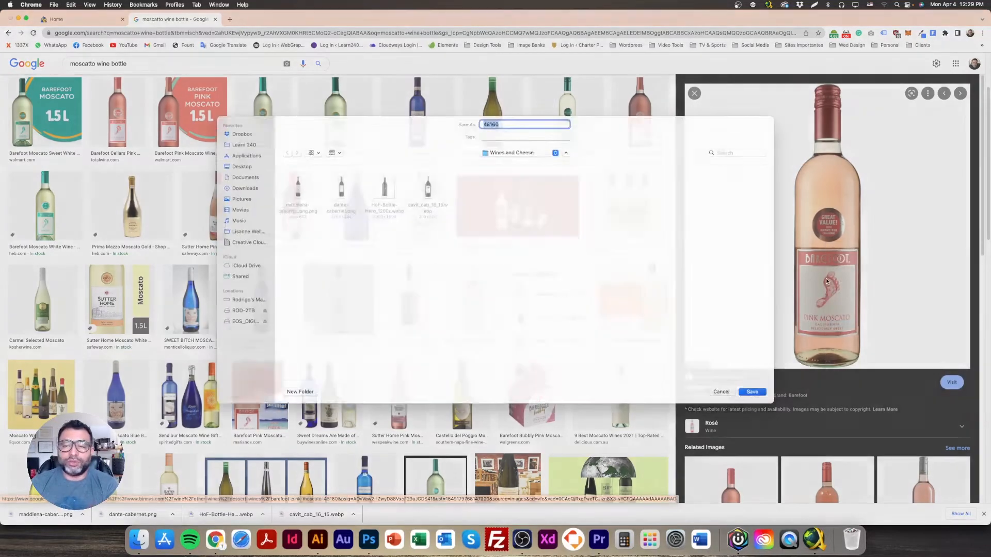
key("Return")
scroll(244, 349, "down", 3)
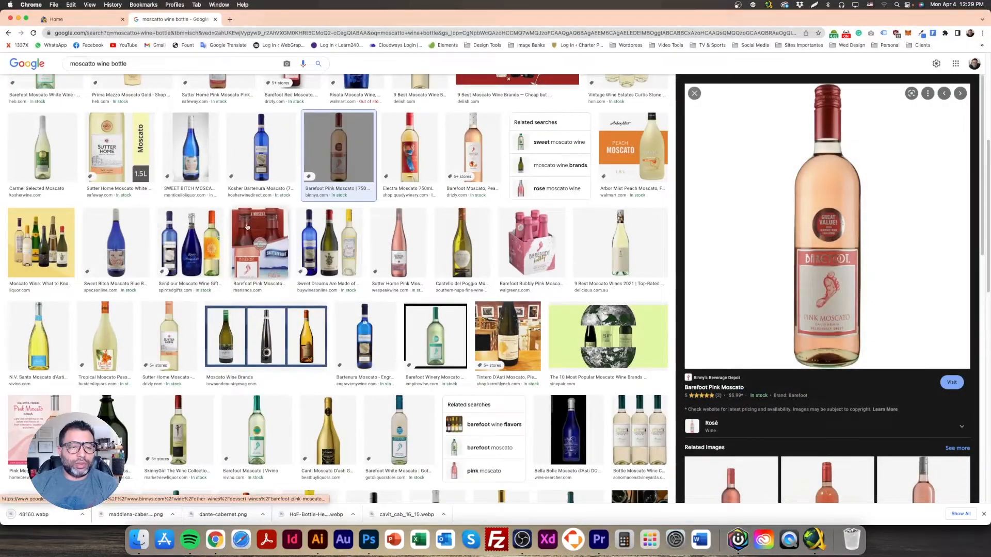
key("Left")
key("Left")
key("Left")
key("Left")
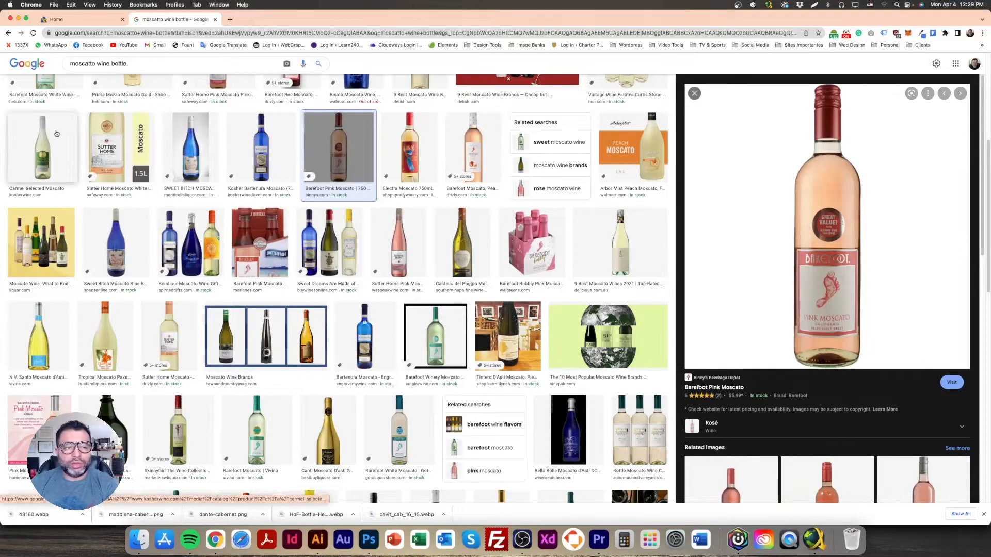
right_click(842, 234)
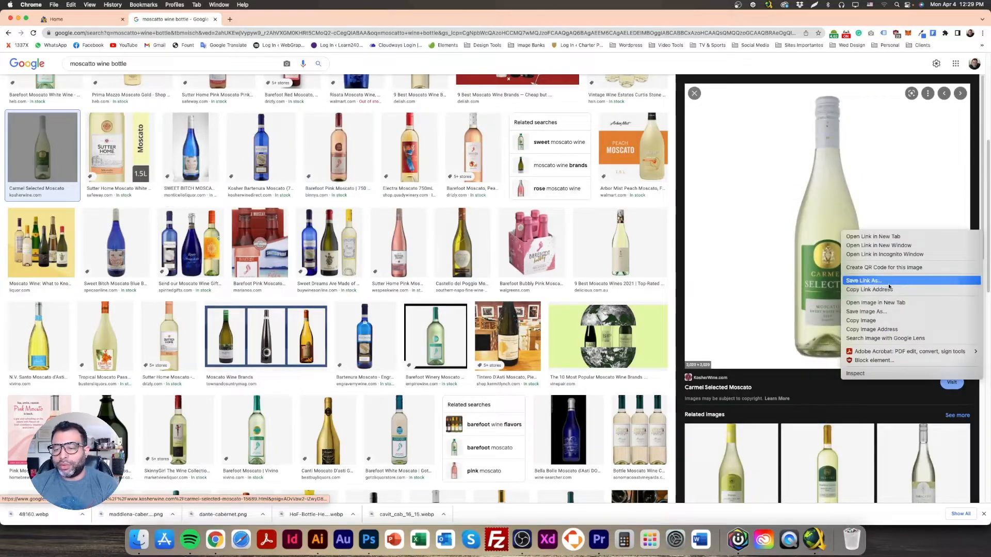
left_click(878, 312)
key("Return")
Step: Save the gold Canti Moscato d'Asti bottle image as 70.jpeg
scroll(383, 296, "down", 2)
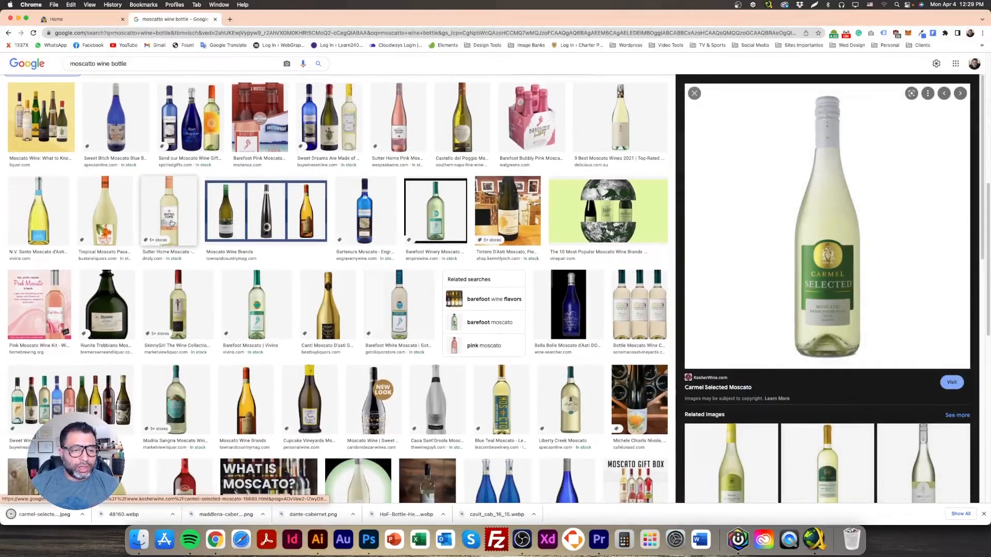
left_click(332, 312)
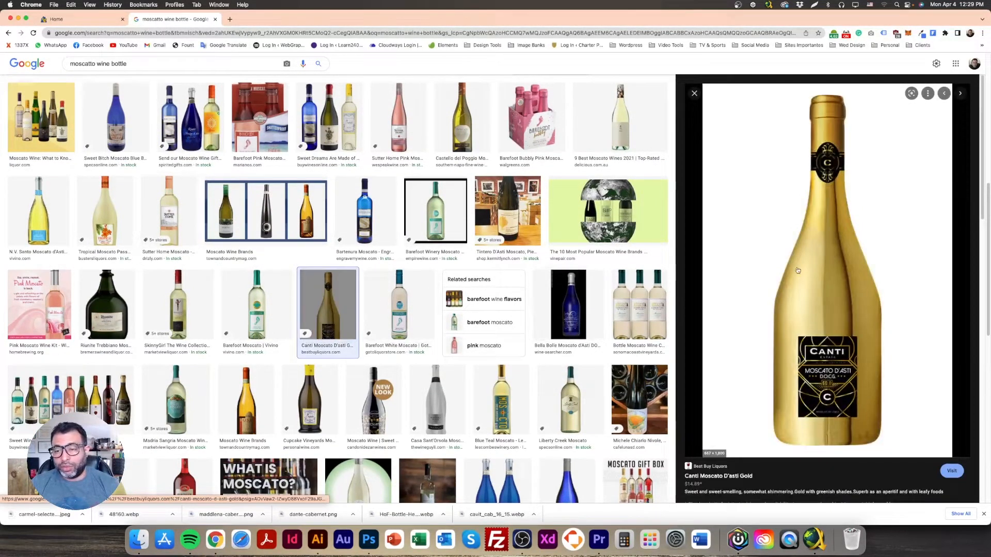
right_click(812, 274)
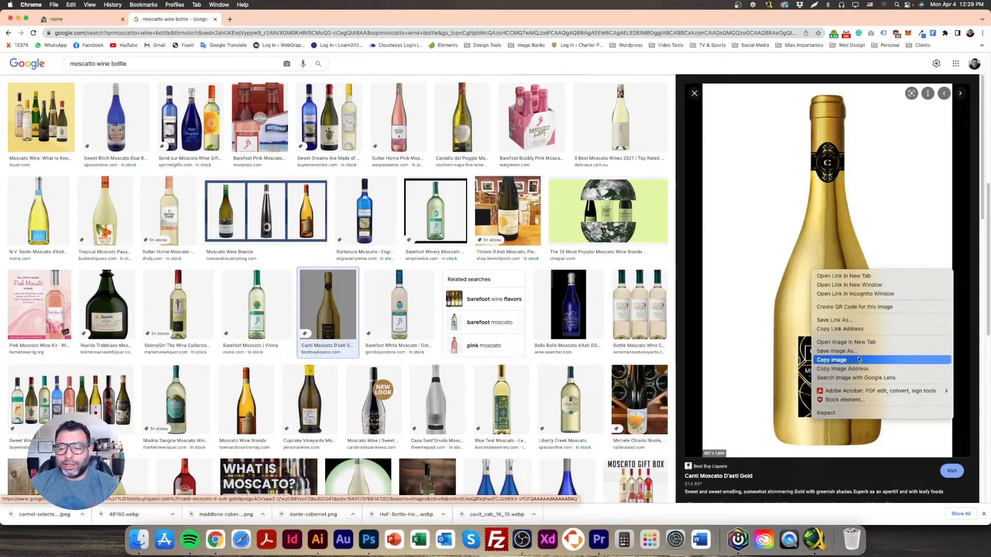
left_click(839, 351)
key("Return")
scroll(121, 70, "up", 10)
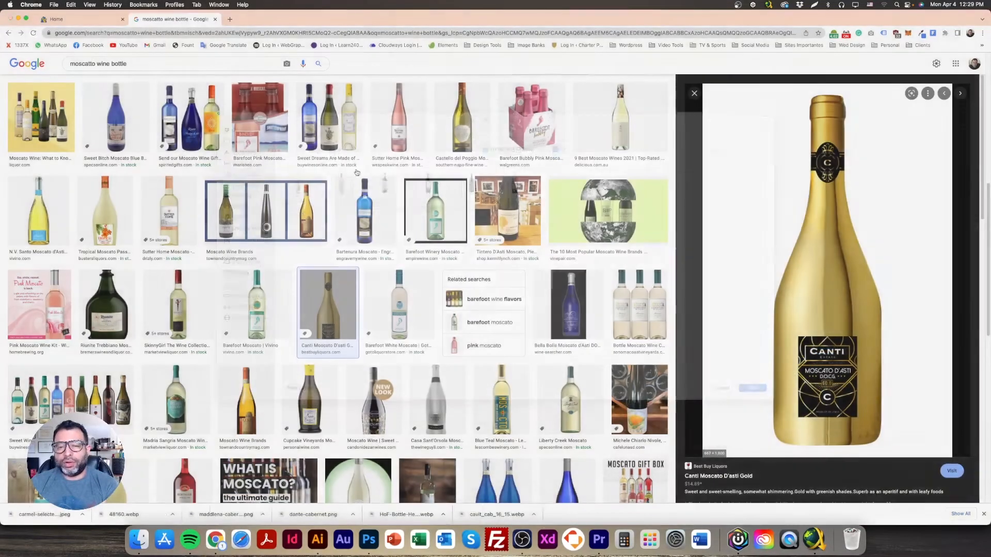
Step: Change the search to merlot wine bottle
double_click(95, 68)
type("merlot")
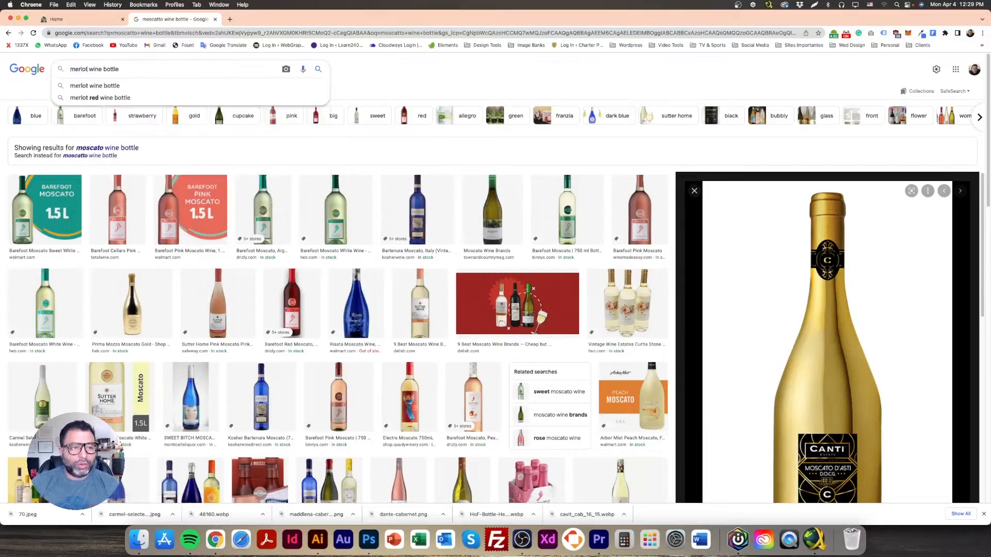
key("Return")
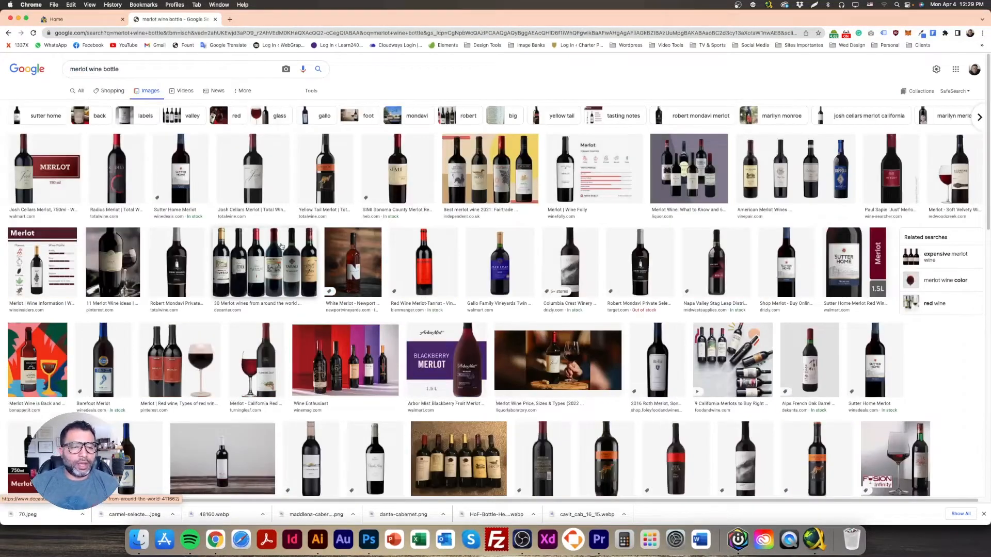
Step: Save the Josh Cellars and Radius Merlot bottle images
left_click(253, 180)
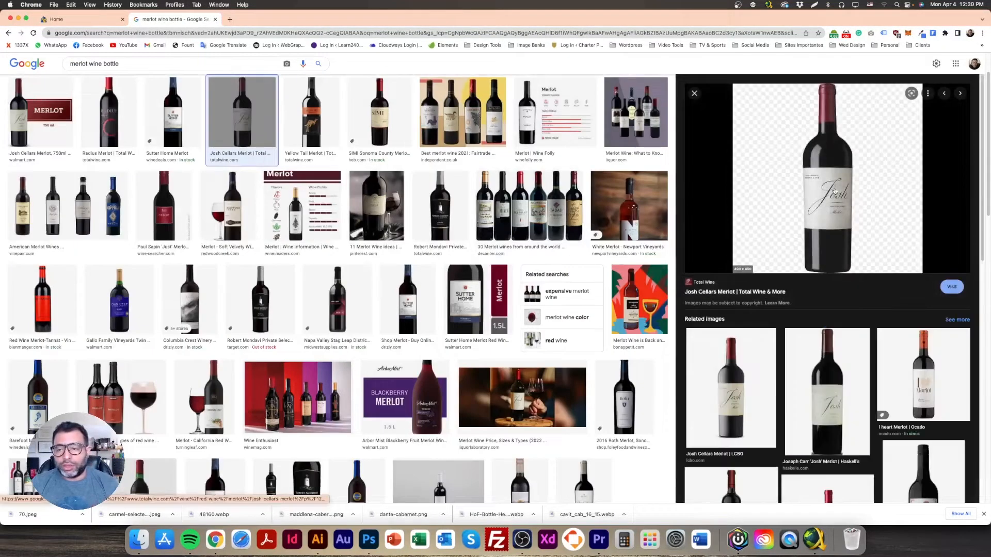
right_click(832, 181)
left_click(857, 260)
key("Return")
left_click(380, 116)
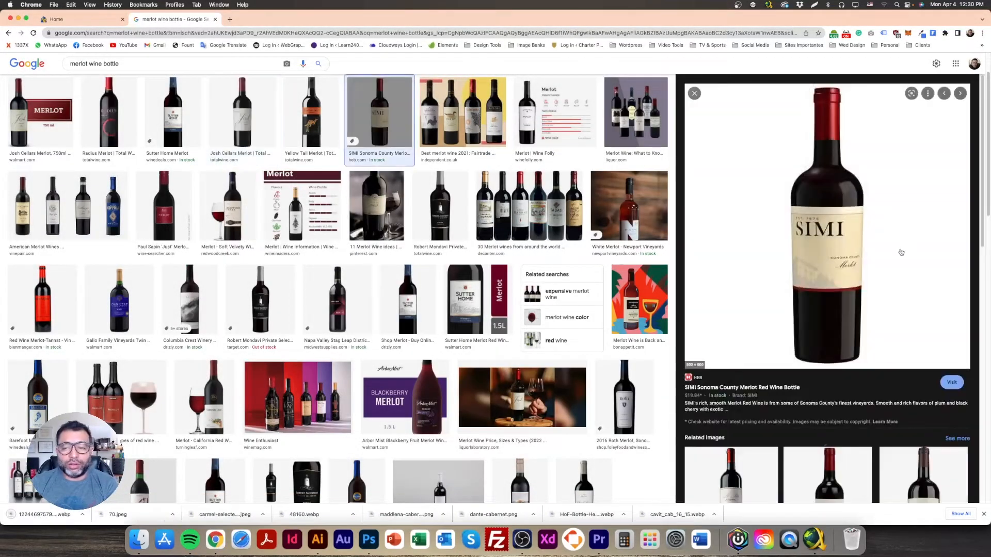
left_click(109, 116)
right_click(821, 223)
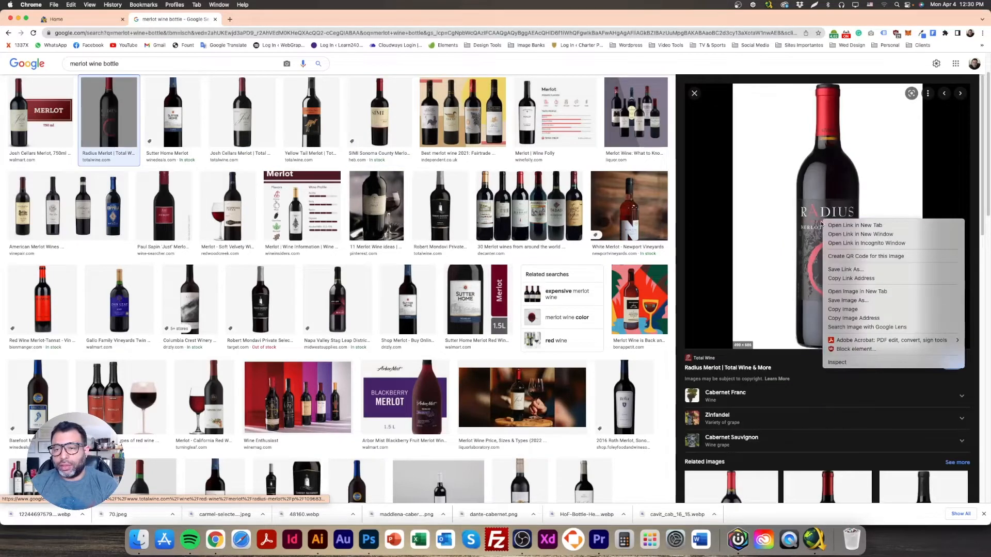
left_click(856, 300)
key("Return")
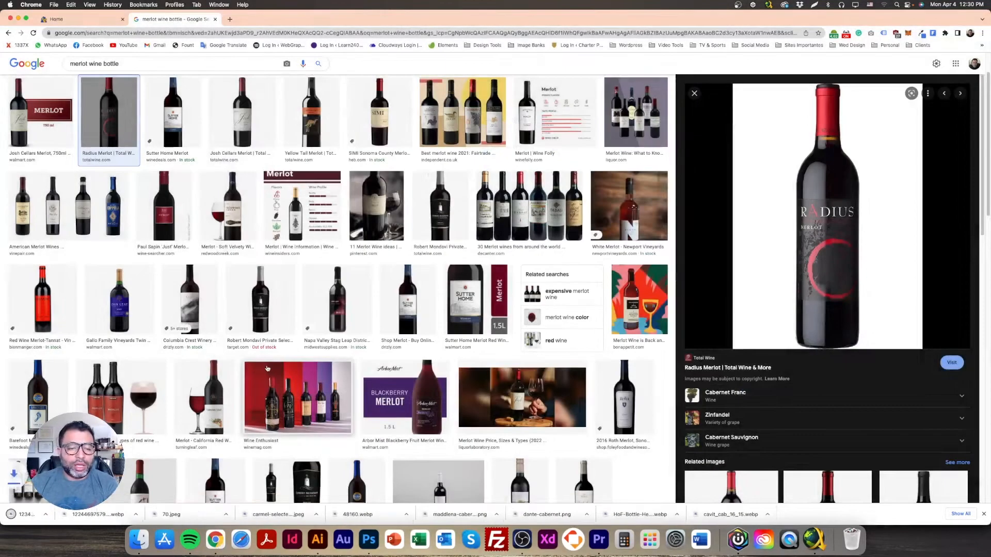
Step: Save the Columbia Winery Merlot bottle image
scroll(121, 191, "down", 3)
left_click(121, 191)
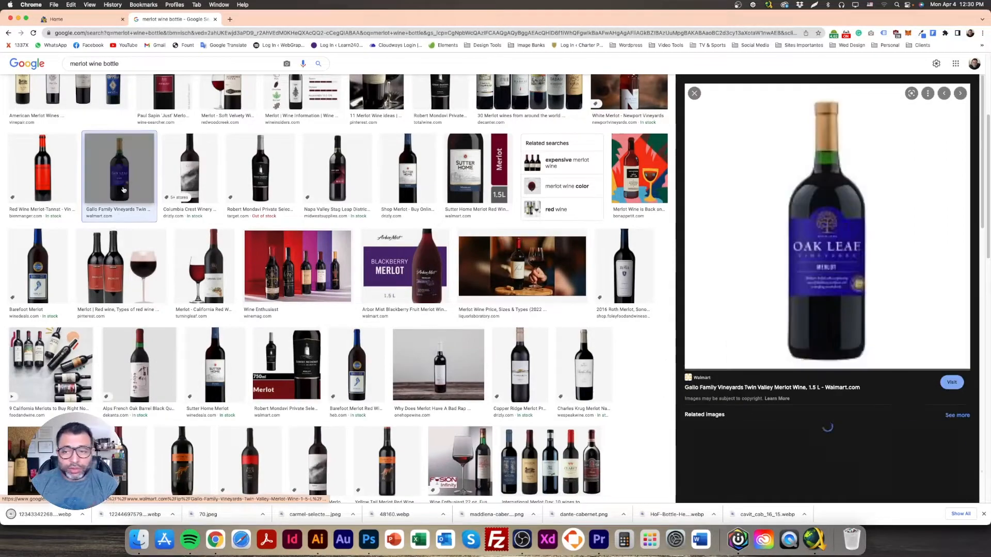
scroll(309, 370, "down", 4)
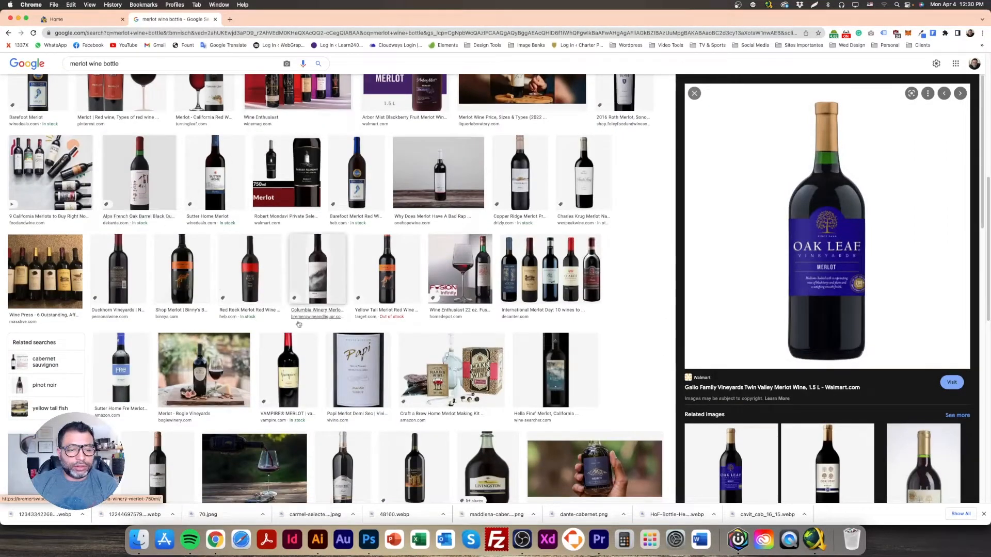
left_click(384, 280)
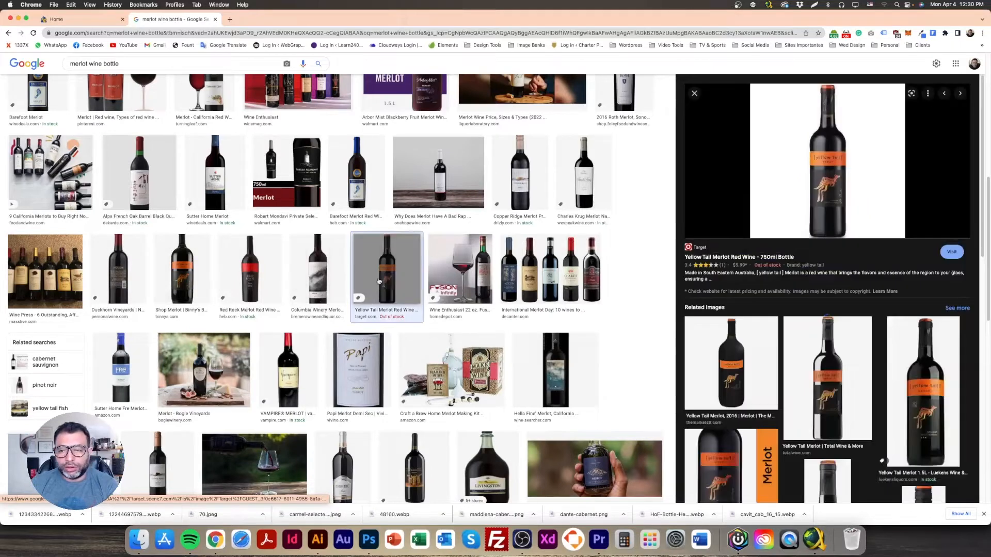
left_click(318, 279)
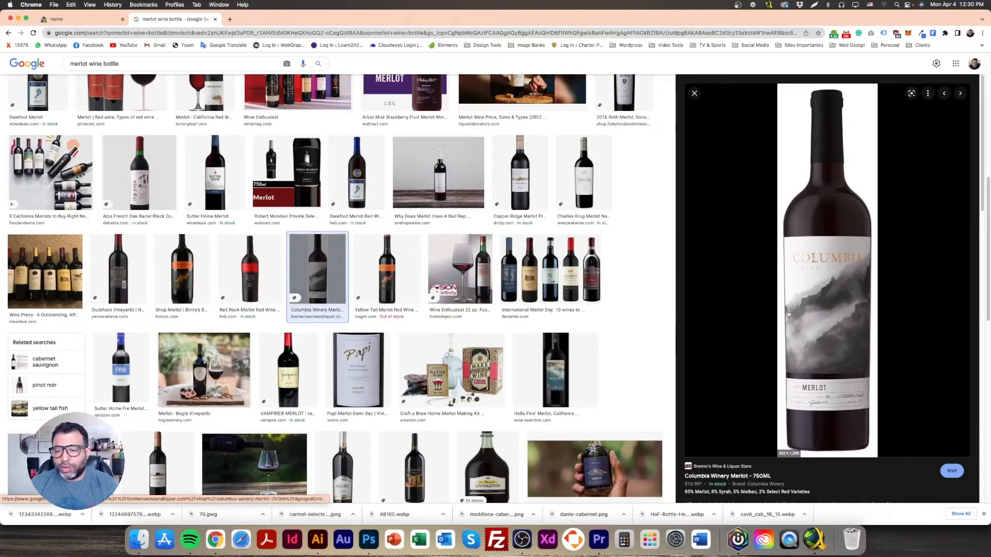
right_click(828, 290)
left_click(846, 371)
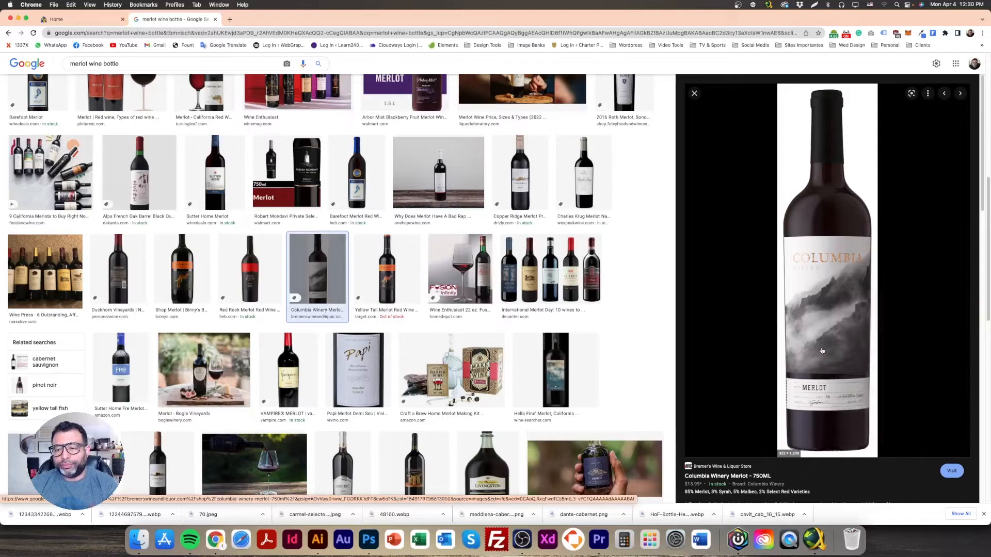
key("Return")
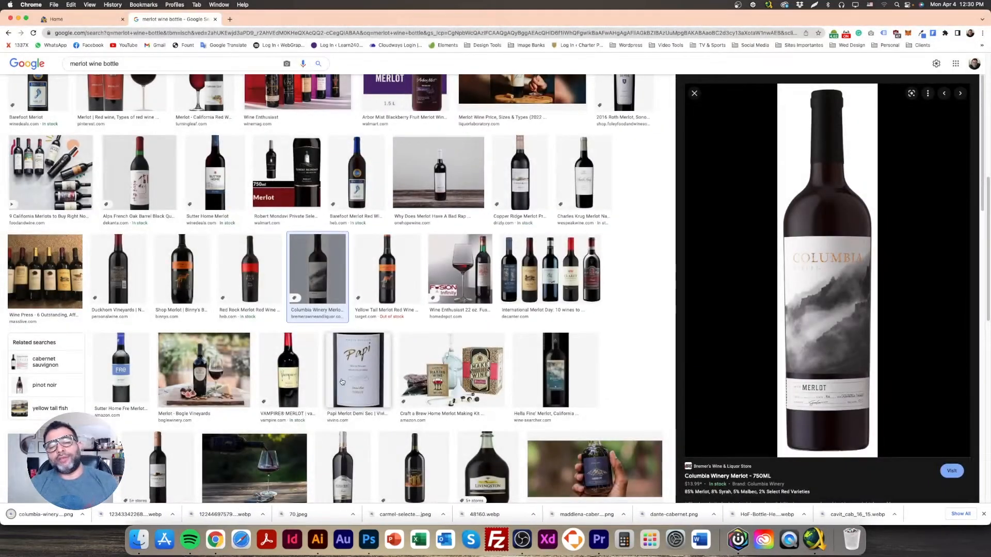
scroll(290, 348, "up", 8)
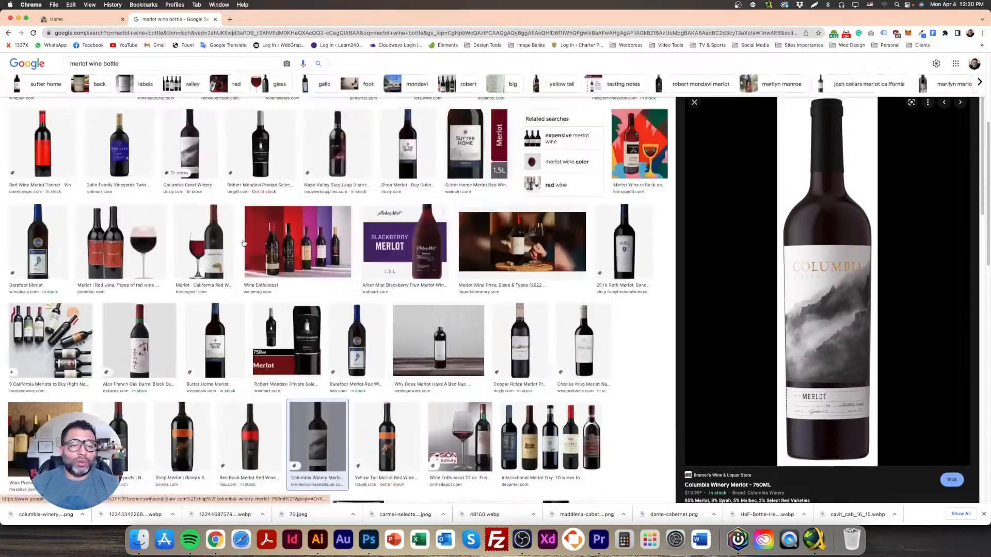
Step: Search Google Images for Artisan Cheese Blue
left_click_drag(130, 69, 26, 74)
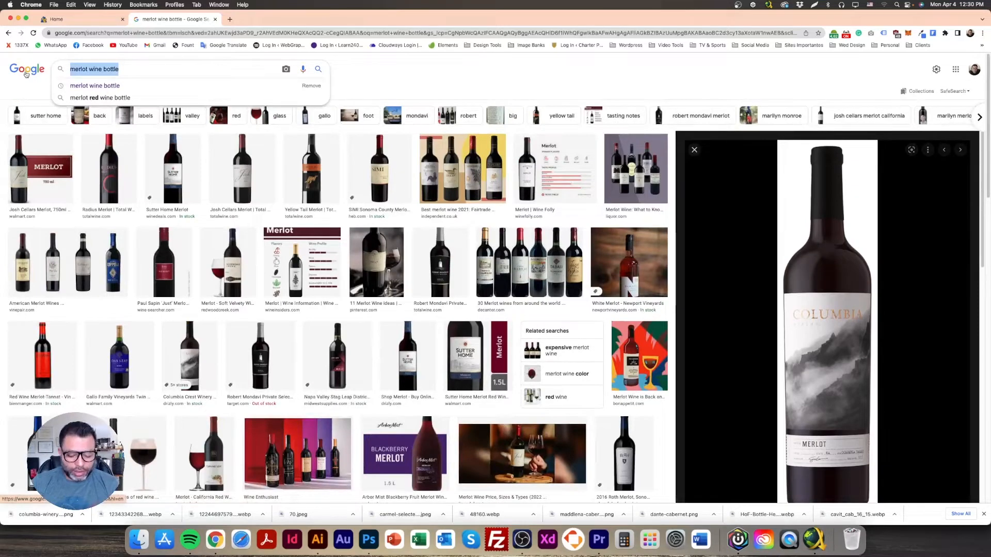
type("Artisa")
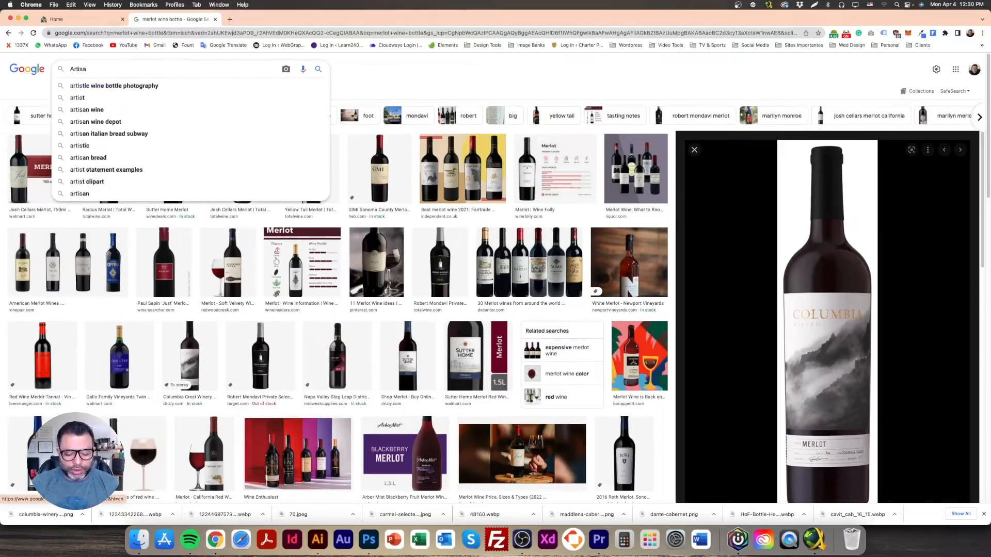
type("n Che")
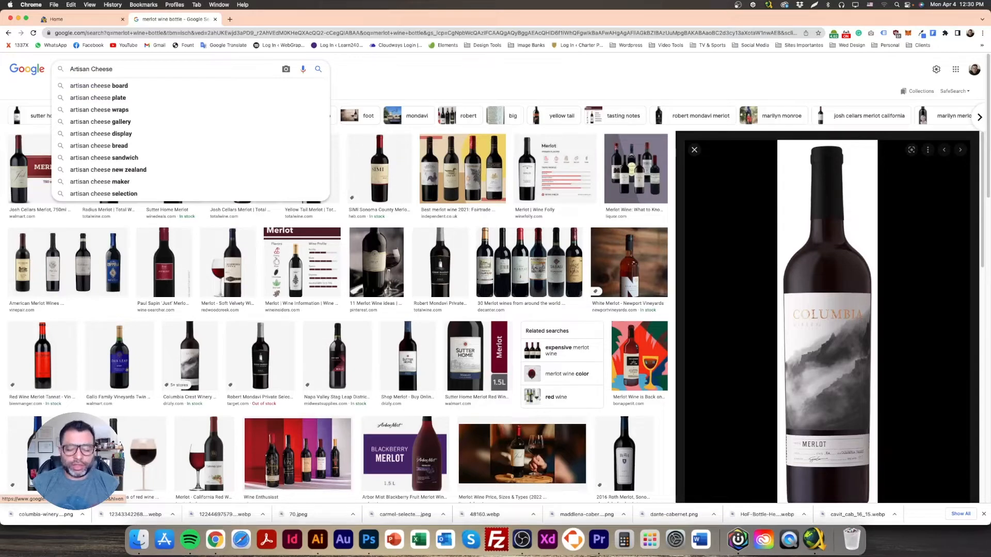
type("ese")
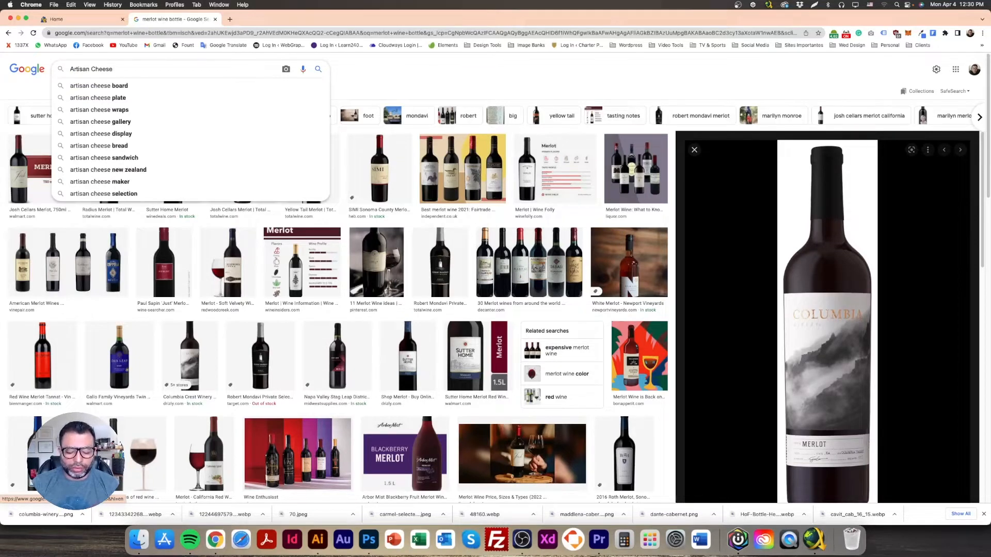
type(" Blu")
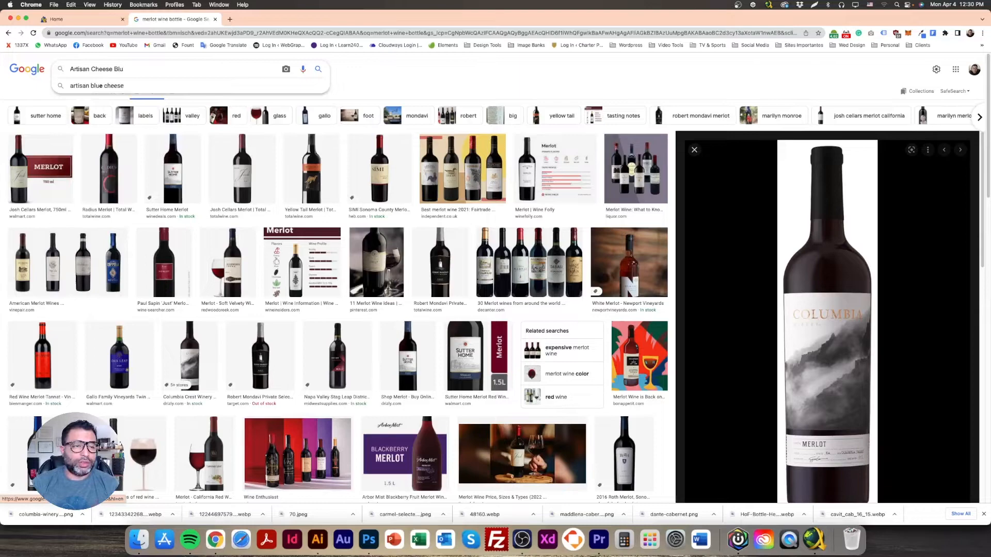
type("e")
key("Return")
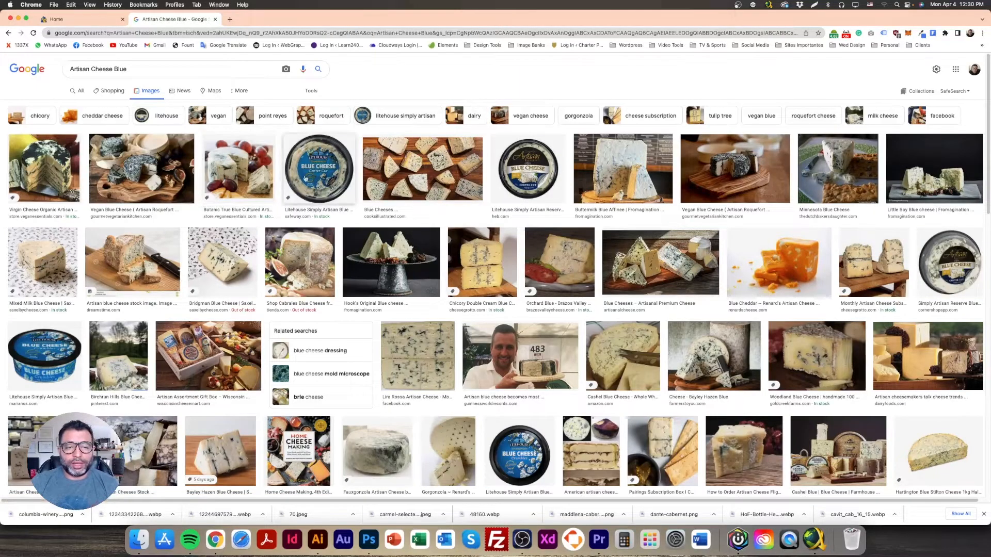
Step: Save the Buttermilk Blue Affinee cheese image as Blue Cheese.jpg
left_click(532, 170)
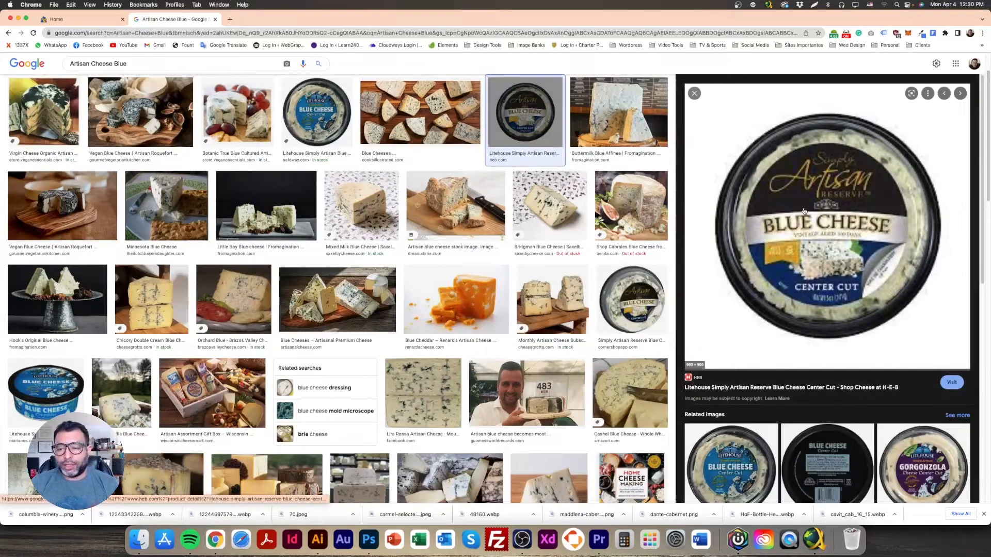
key("Left")
key("Left")
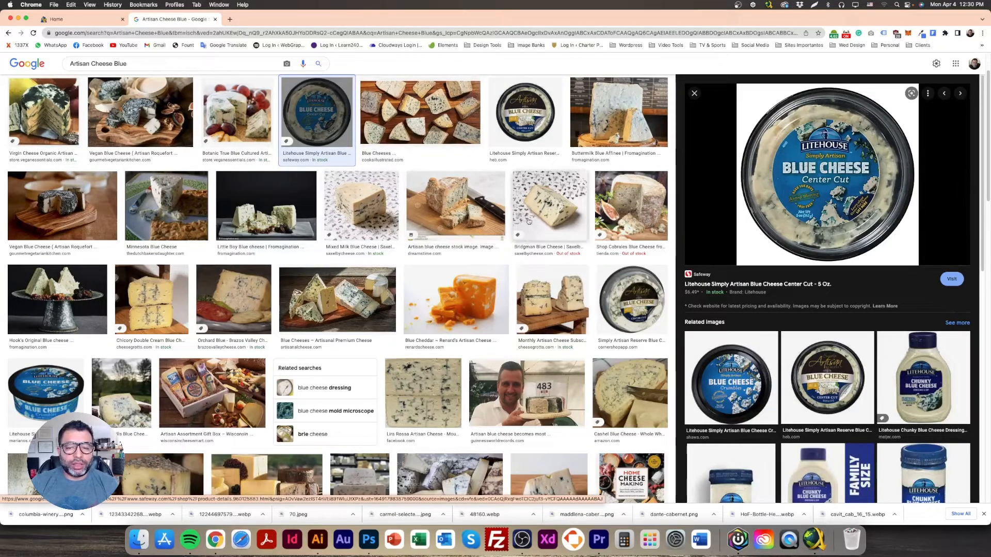
left_click(355, 196)
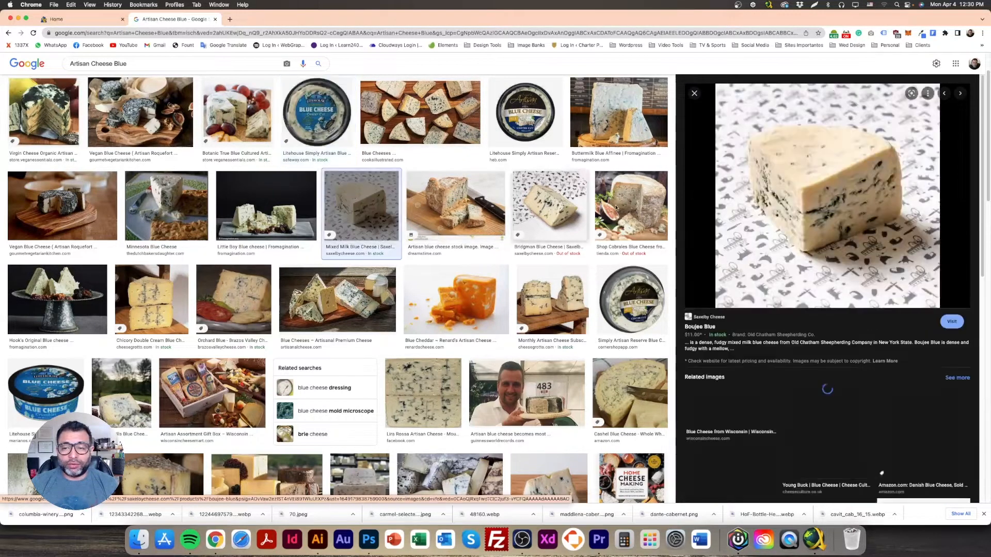
left_click(593, 119)
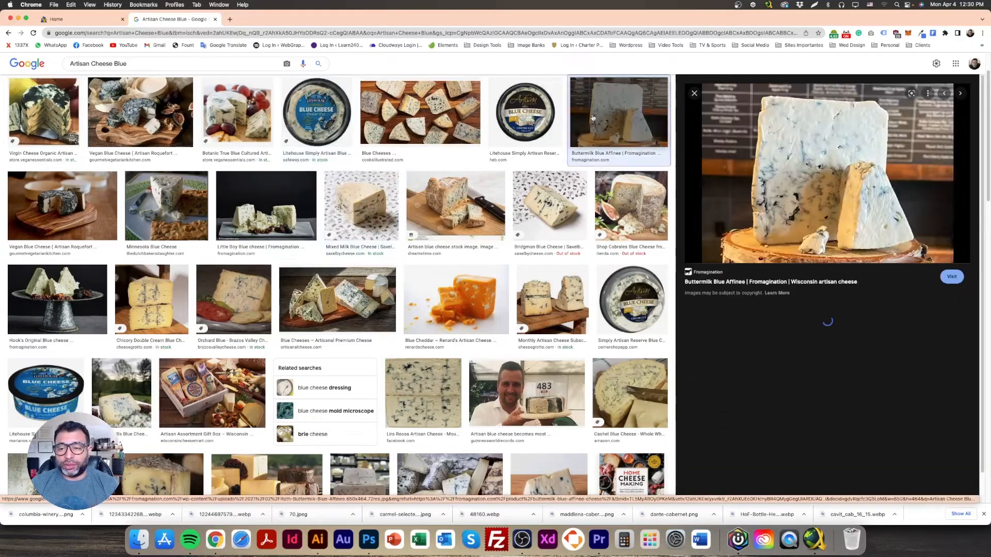
right_click(797, 128)
left_click(830, 206)
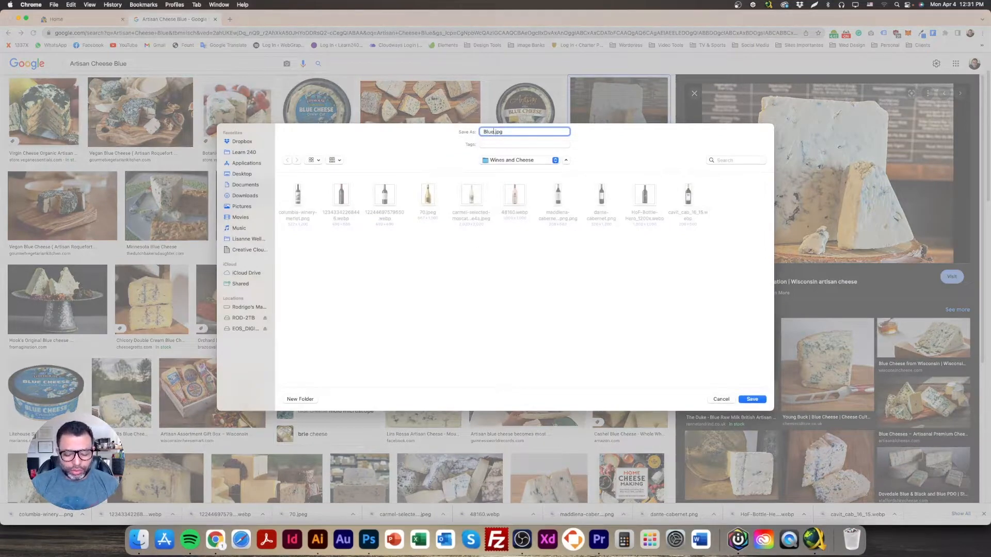
type("Blue Cheese")
key("Return")
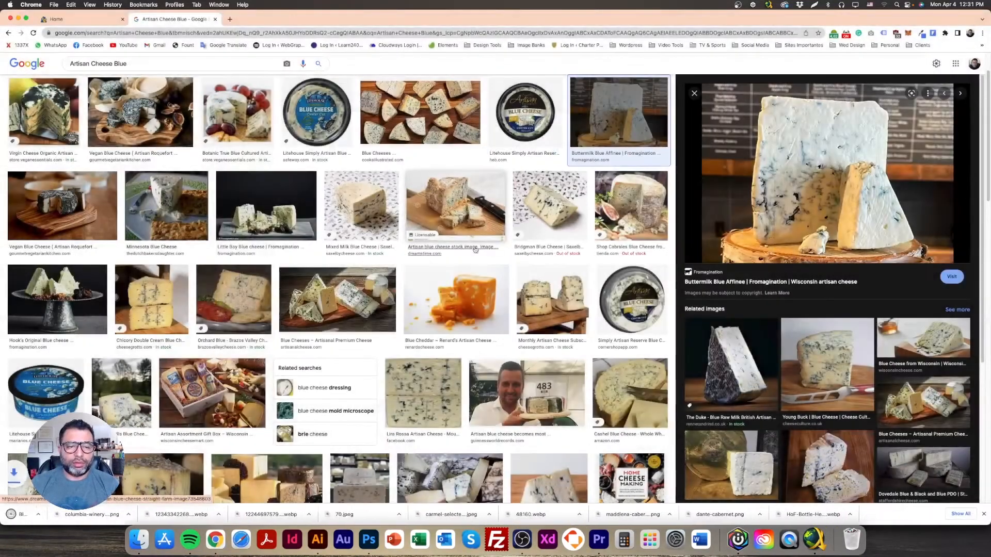
Step: Remove 'Blue' from the query to search just Artisan Cheese
scroll(208, 301, "up", 2)
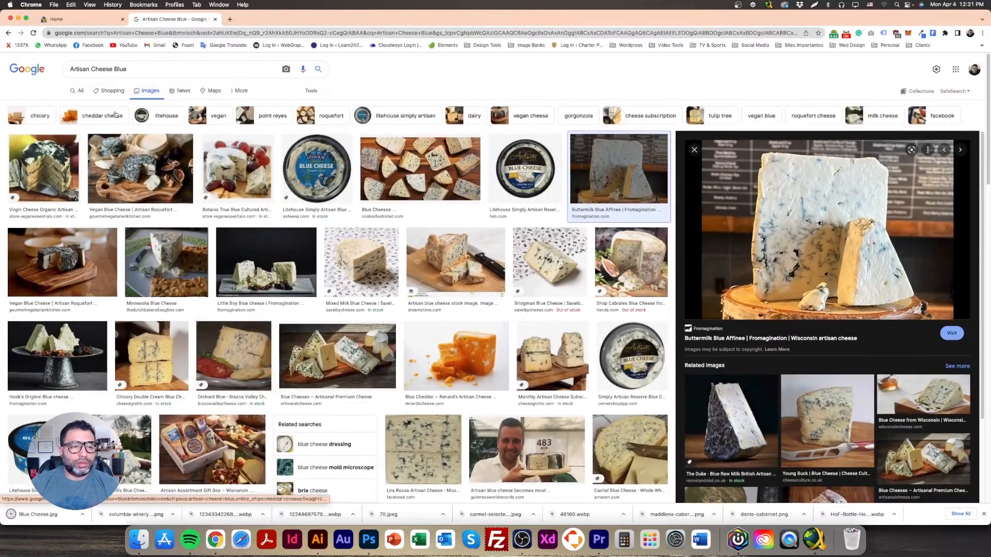
double_click(113, 68)
left_click(144, 69)
key("BackSpace")
key("BackSpace")
key("BackSpace")
key("BackSpace")
key("BackSpace")
key("Return")
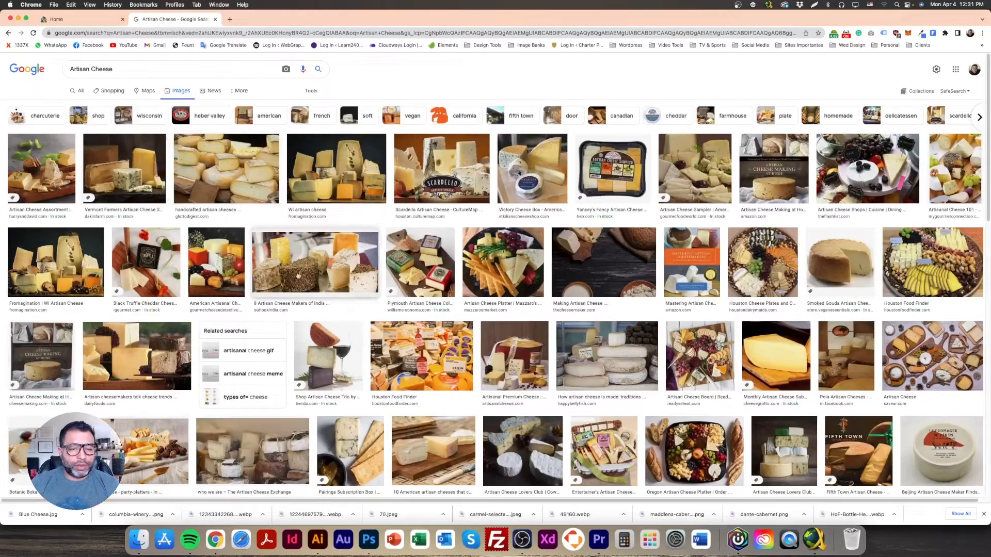
Step: Search Google Images for 'Artisan Cheese Gouda'
left_click(789, 362)
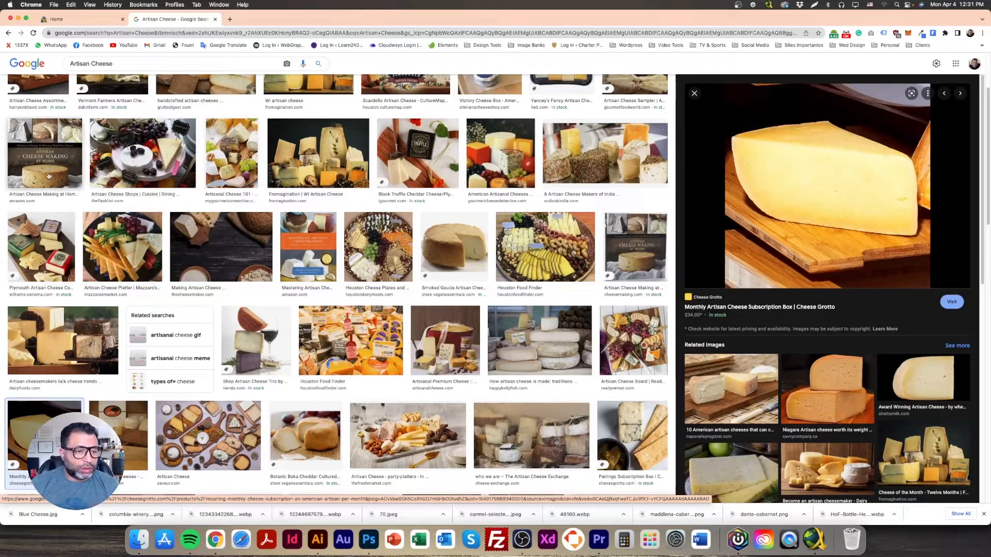
scroll(236, 230, "up", 3)
left_click(114, 69)
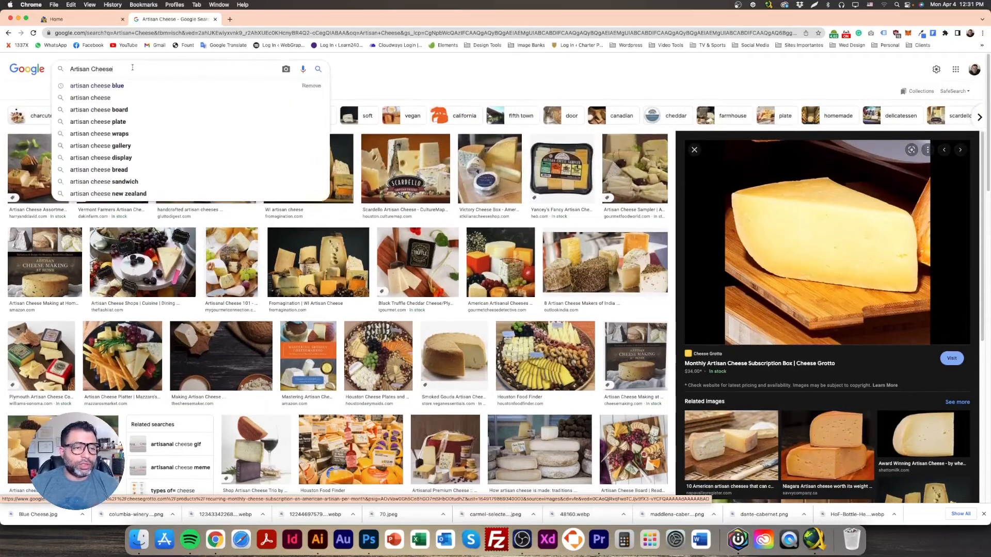
type("Gouda")
key("Return")
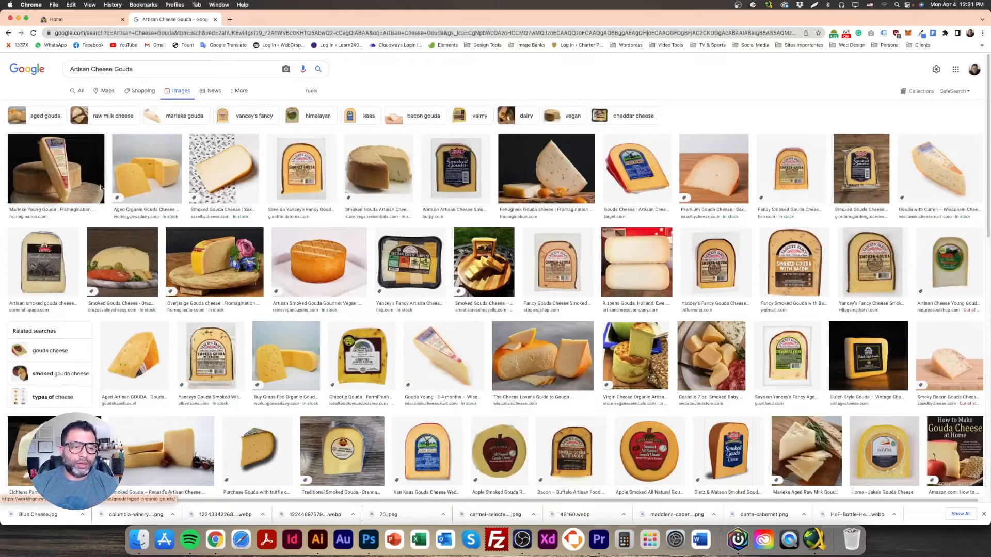
Step: Save the Marieke Young Gouda image to disk with Save Image As
left_click(70, 166)
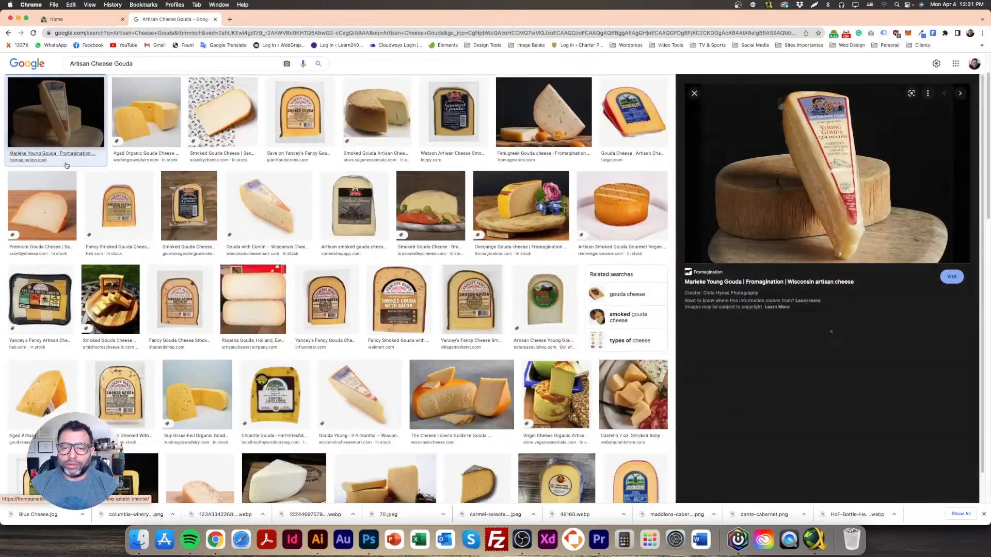
right_click(831, 155)
left_click(857, 229)
key("Return")
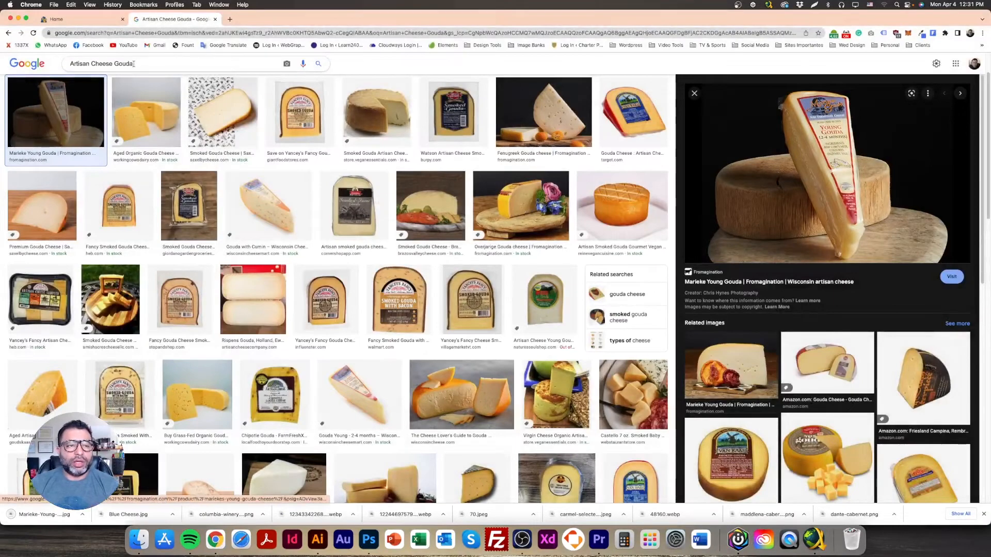
Step: Replace Gouda with Parmesan in the query and search 'Artisan Cheese Parmesan'
left_click(115, 63)
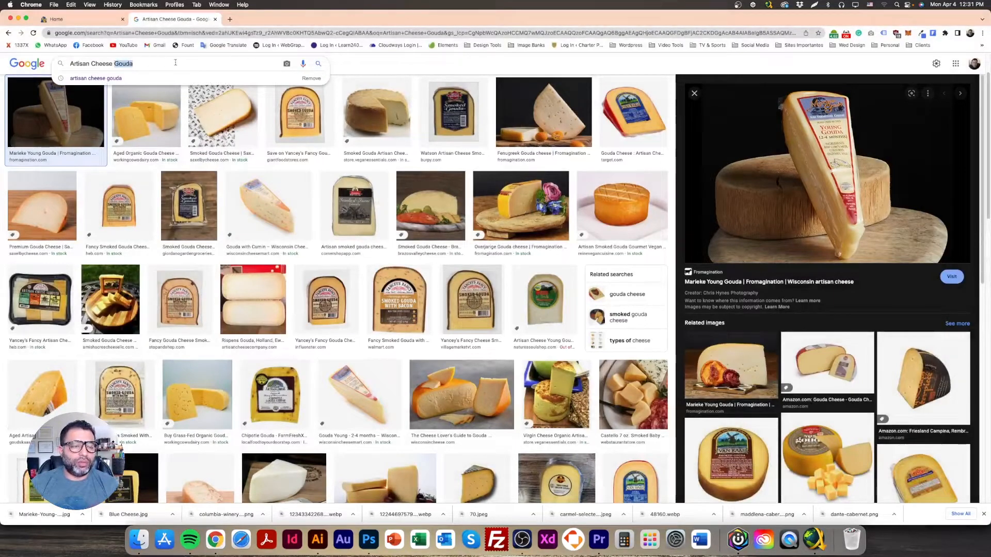
key("BackSpace")
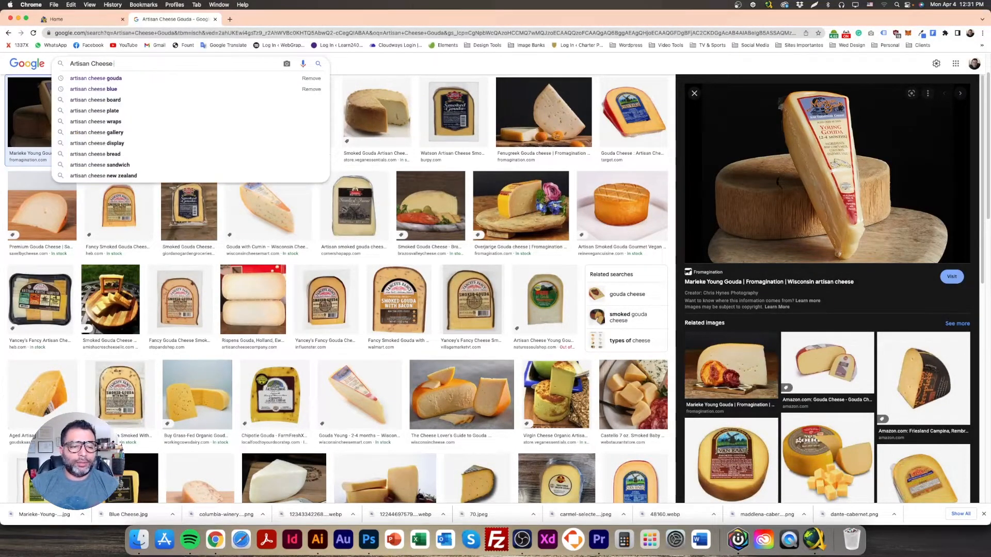
type("Par")
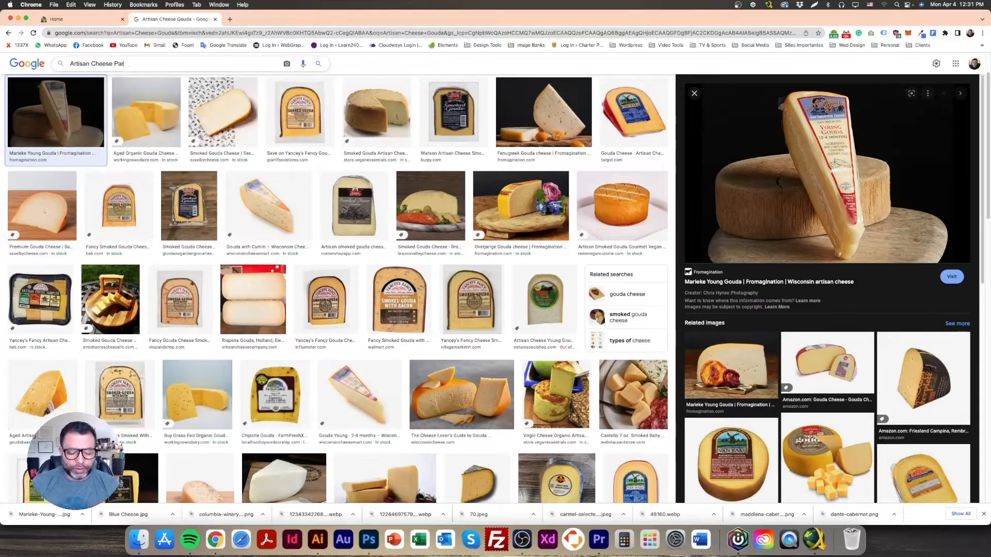
type("mesan")
key("Return")
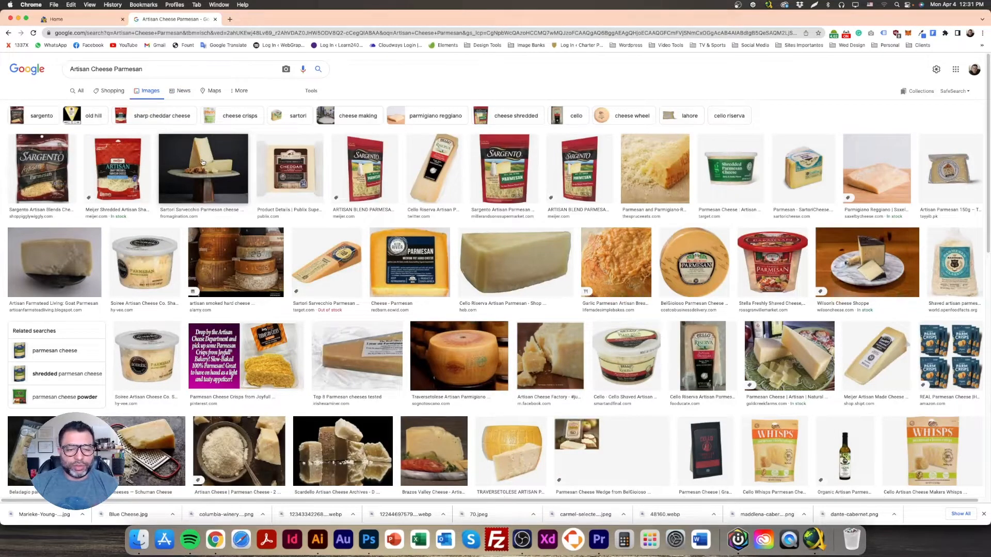
Step: Preview the Sartori Black Pepper BellaVitano result and save it into the Wines and Cheese folder
left_click(203, 163)
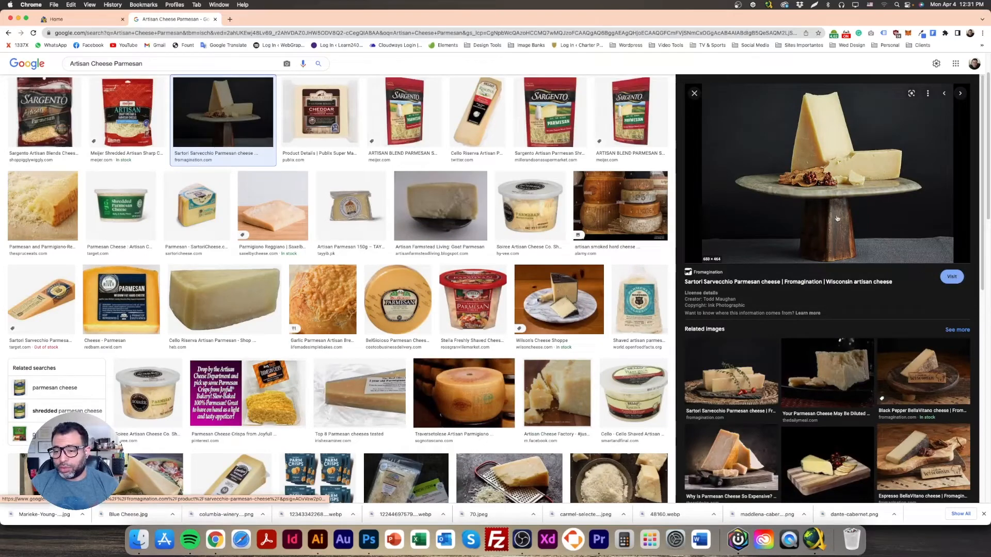
right_click(820, 186)
left_click(929, 376)
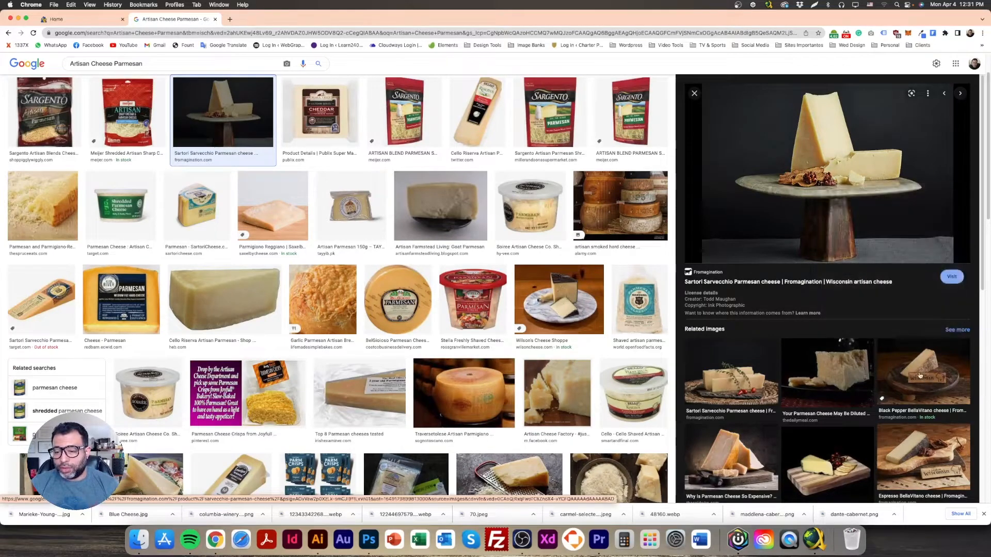
left_click(929, 377)
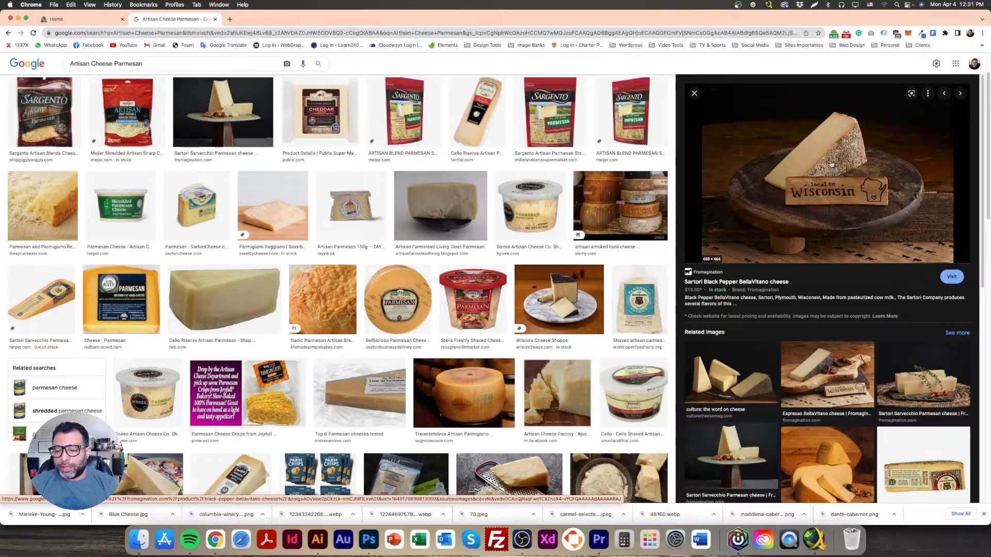
right_click(831, 164)
left_click(865, 242)
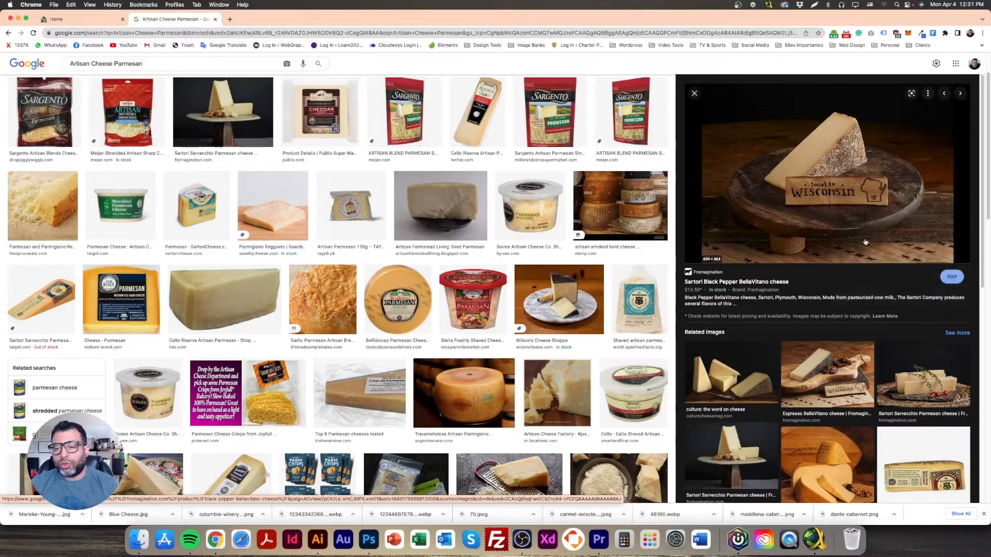
right_click(816, 181)
left_click(836, 259)
left_click(500, 284)
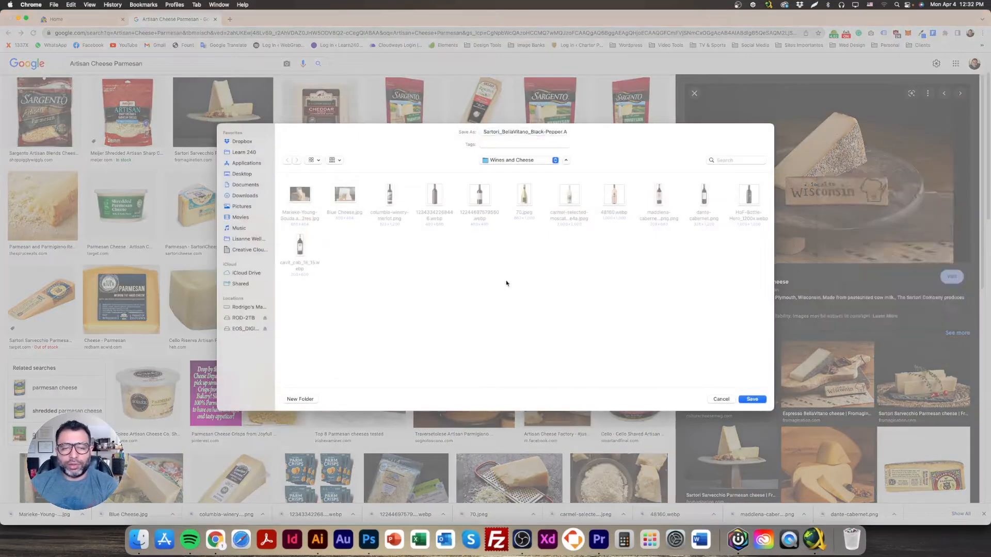
left_click(752, 401)
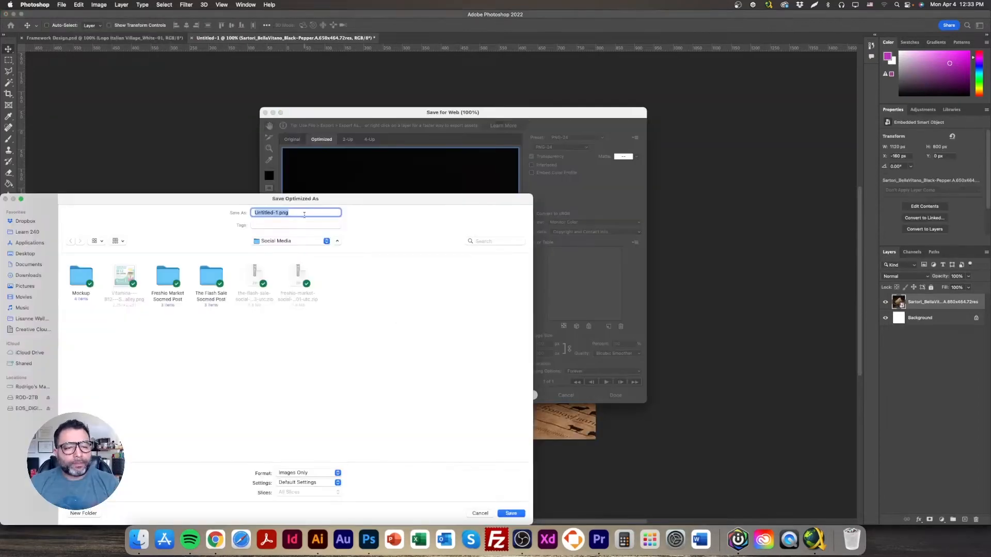
Step: Enter 'pa' and open the export presets list for the Intercept bottle web export
type("pa")
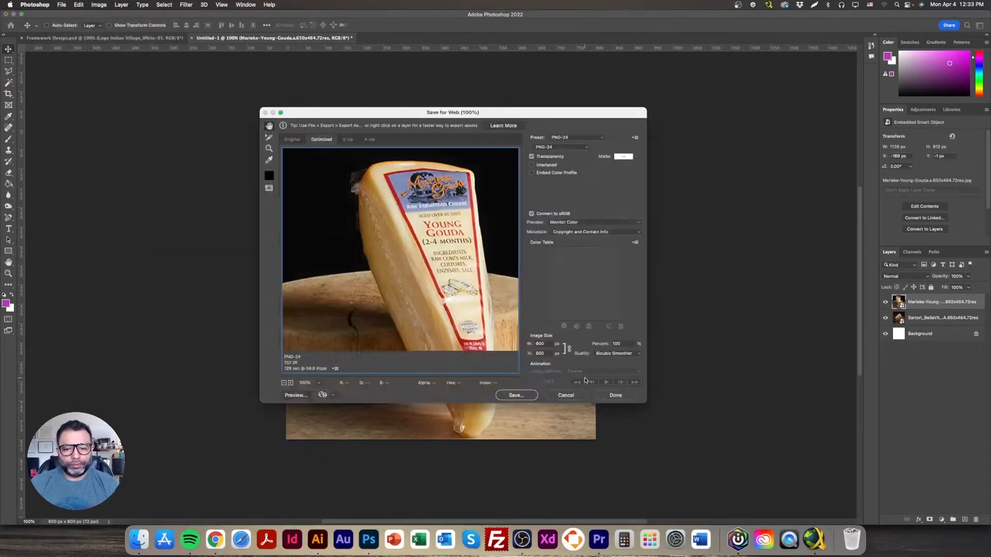
left_click(573, 137)
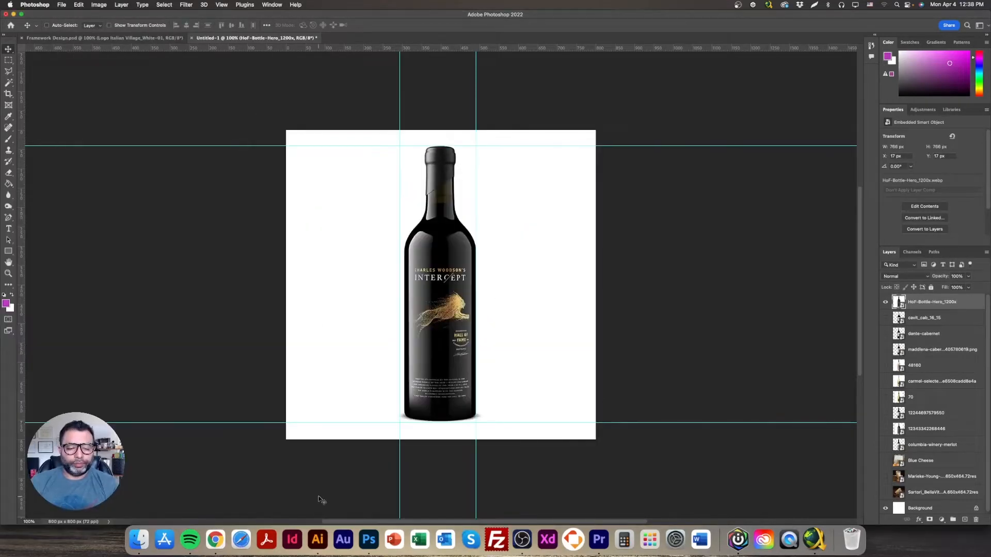
Step: Switch to Chrome and back to Photoshop's Intercept bottle canvas
left_click(216, 541)
left_click(368, 541)
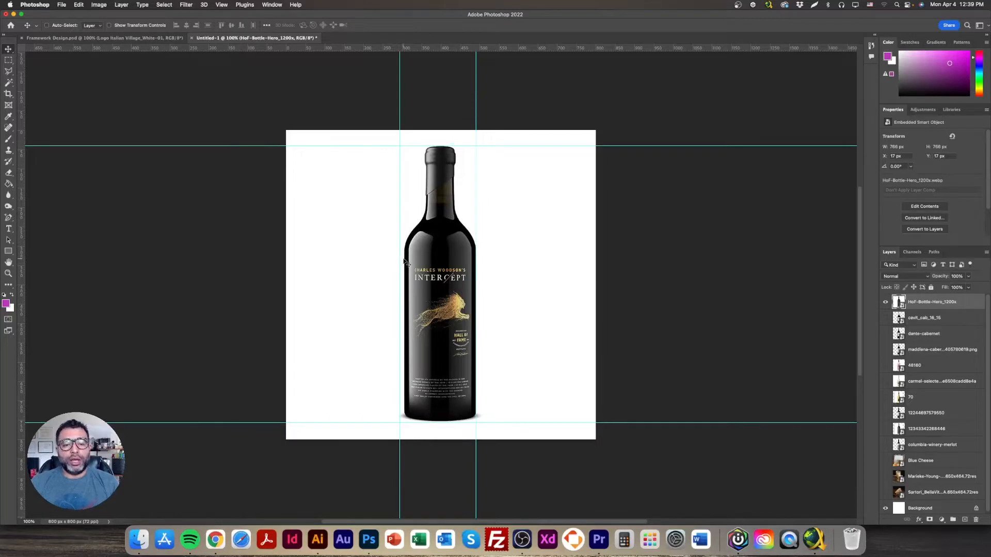
Step: Toggle the Intercept, cavit_cab, dante-cabernet, maddalena and 48160 bottle layers on and off
left_click(886, 302)
left_click(886, 317)
left_click(887, 317)
left_click(885, 334)
left_click(885, 334)
left_click(885, 350)
left_click(885, 349)
left_click(885, 365)
left_click(886, 365)
Step: Check the Carmel Selected and gold layer 70 bottles, leave Josh Merlot visible, and return to Chrome
left_click(885, 382)
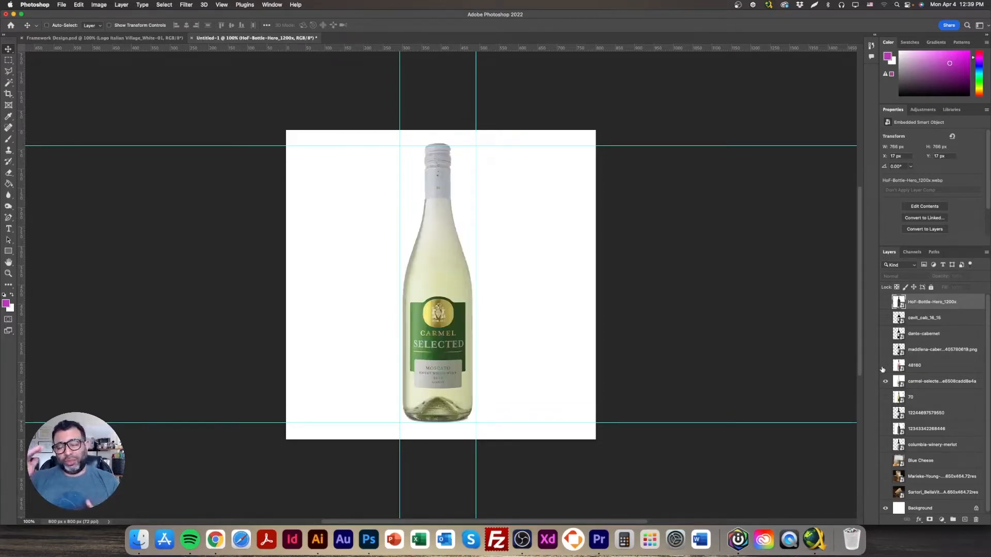
left_click(885, 382)
left_click(886, 397)
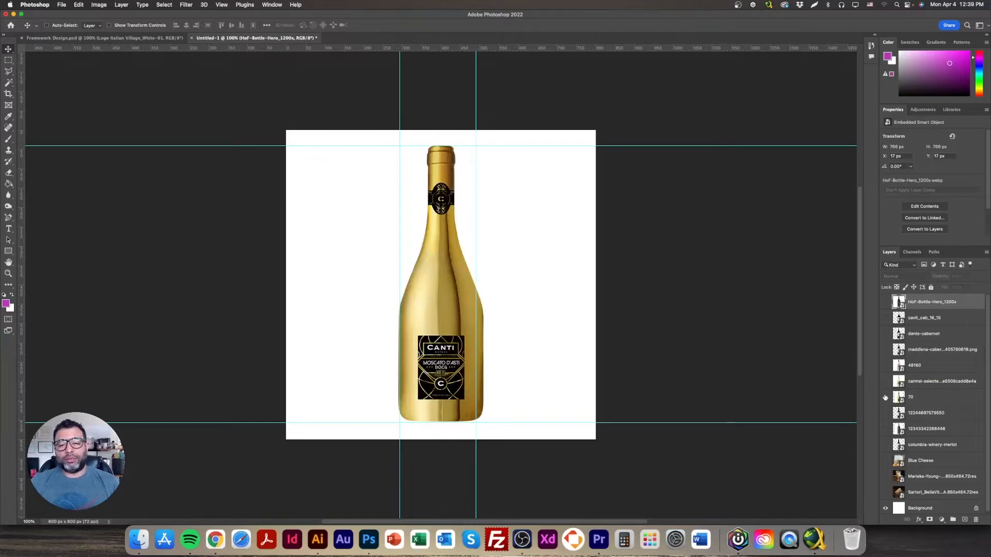
left_click(886, 397)
left_click(886, 413)
left_click(886, 413)
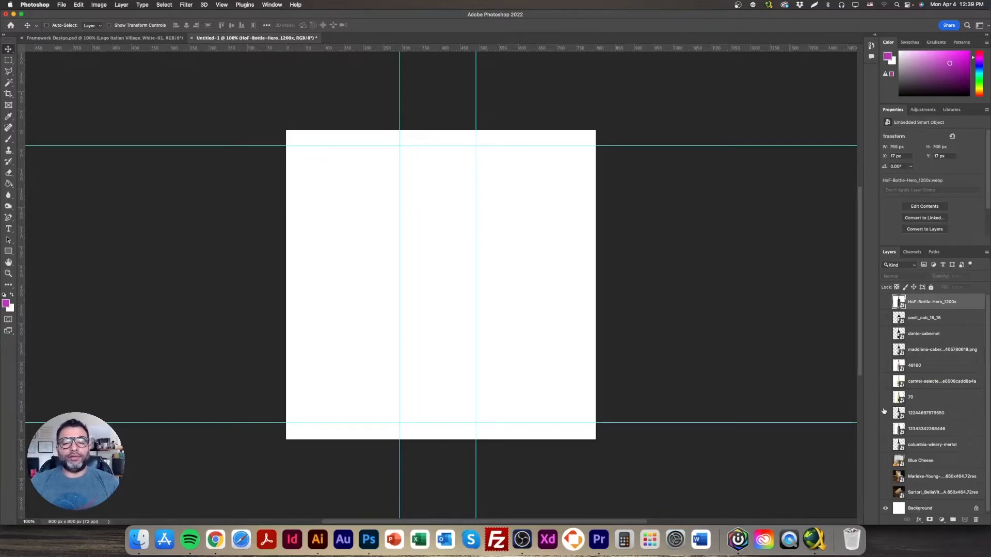
left_click(885, 413)
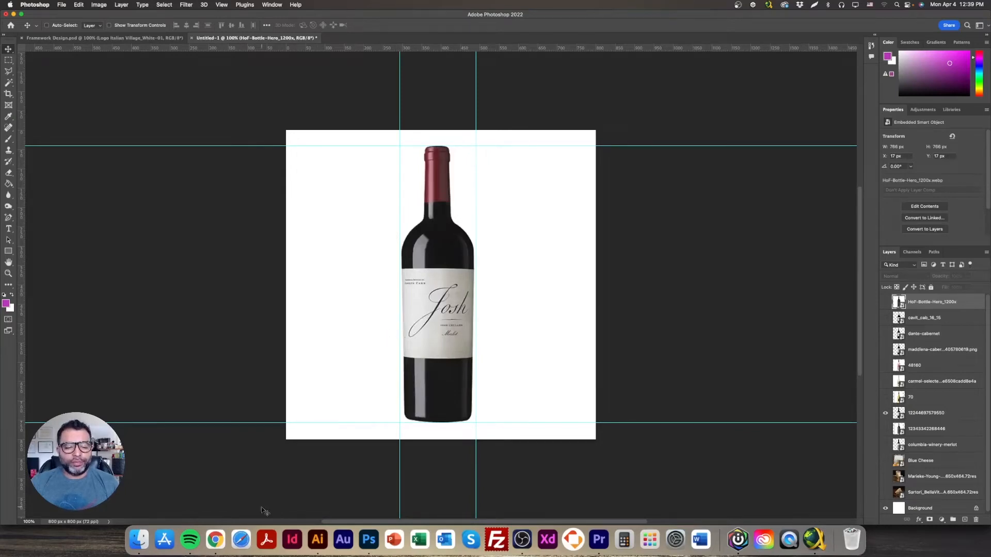
left_click(215, 540)
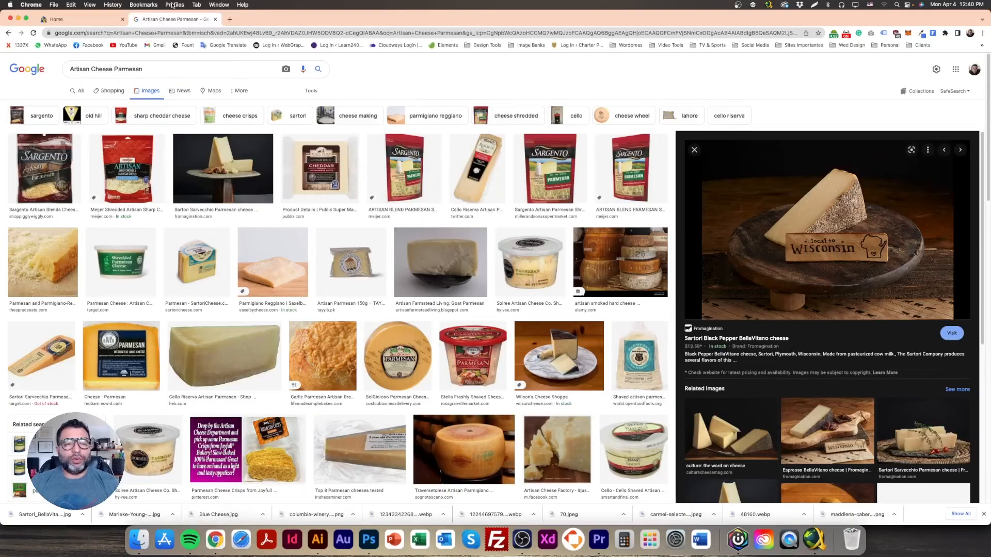
Step: Back in the Brizy editor, duplicate the Specialty Pastas heading
left_click(83, 19)
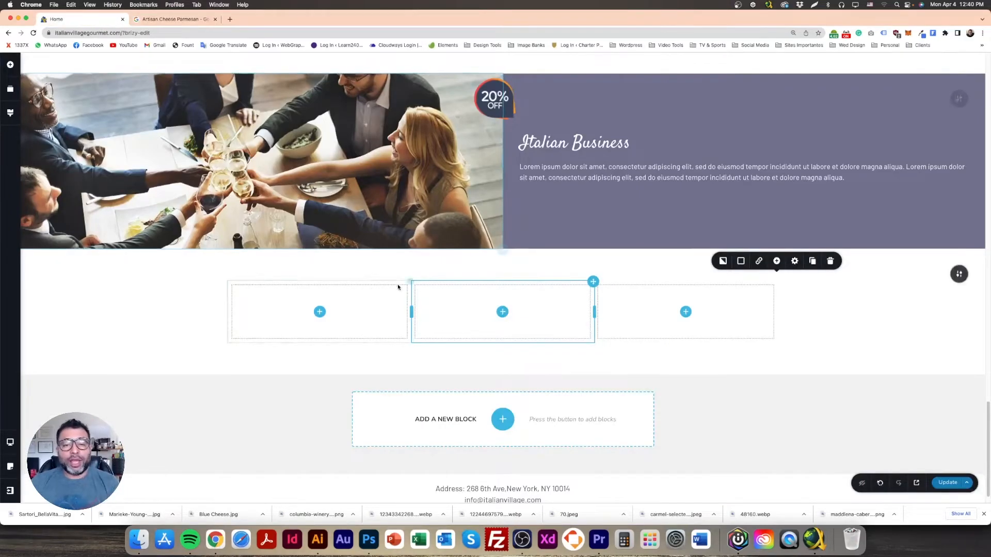
scroll(413, 273, "up", 4)
scroll(462, 290, "down", 4)
scroll(462, 289, "up", 3)
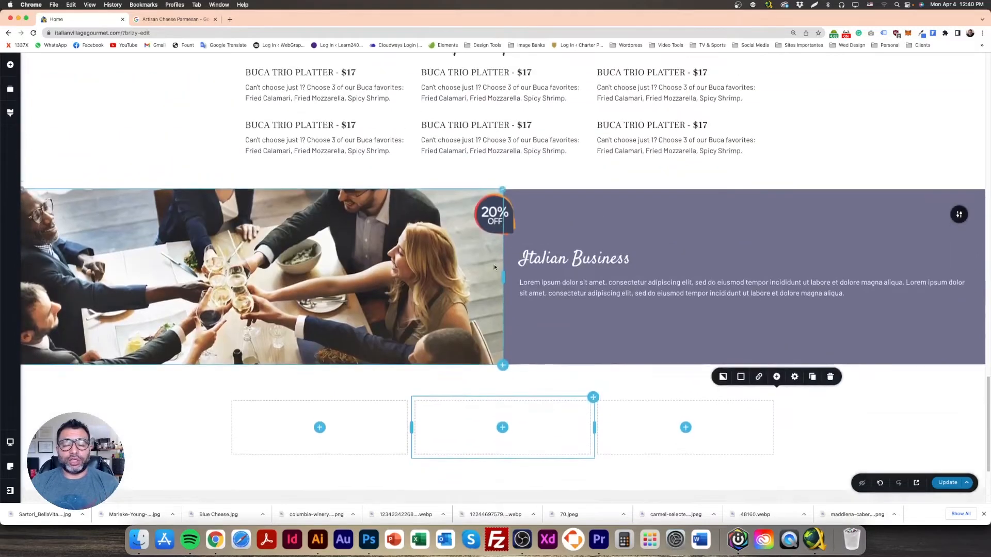
left_click(494, 59)
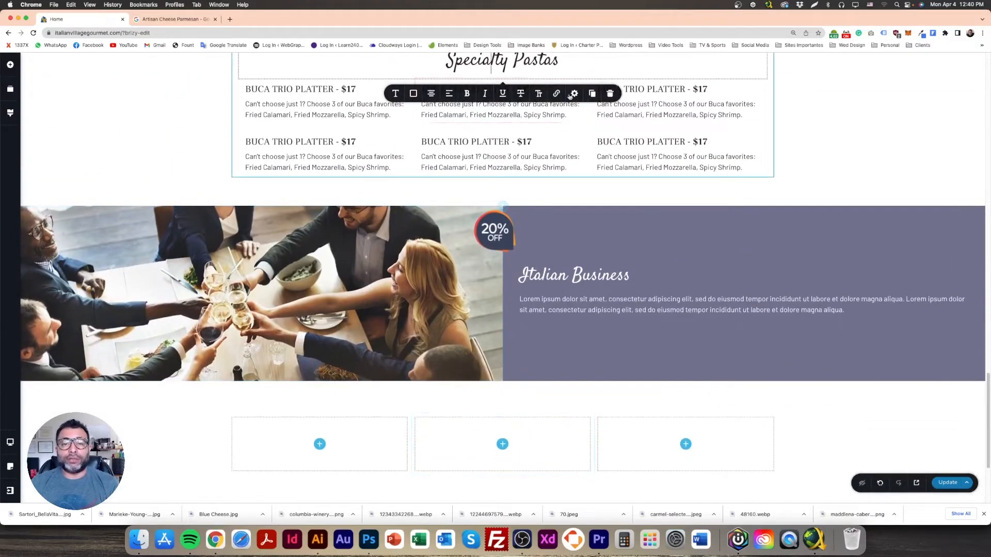
left_click(592, 93)
Step: Move the copied heading into the new section above the three empty columns
left_click(179, 83)
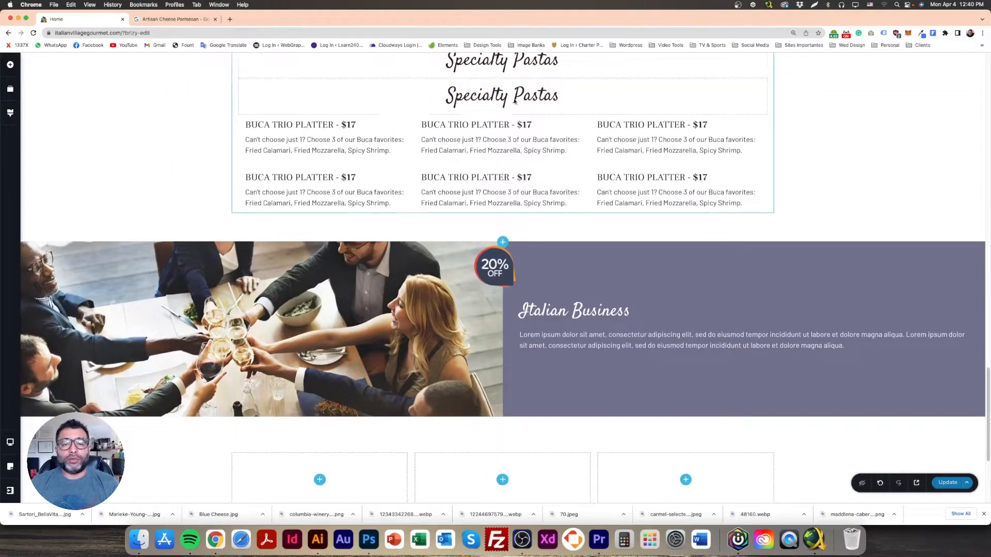
left_click(510, 88)
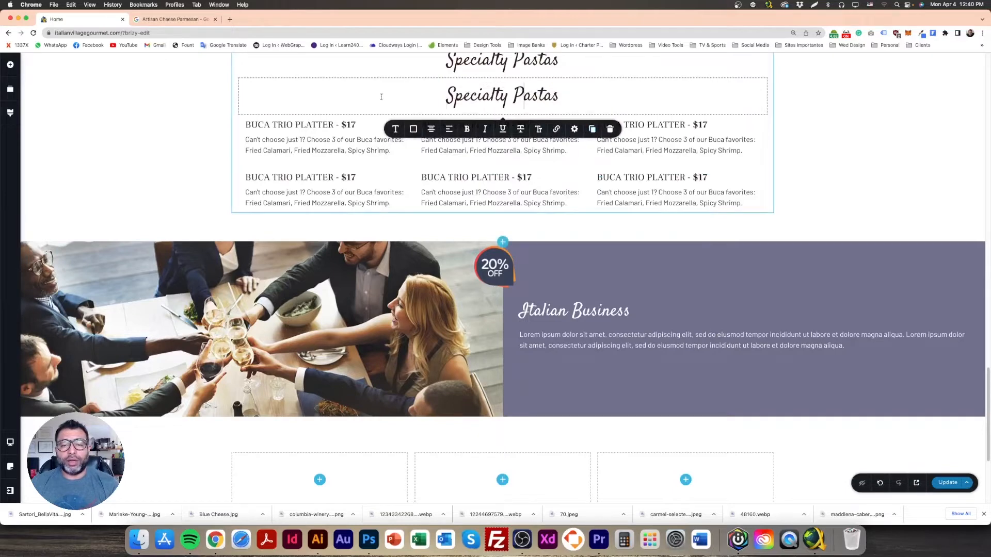
left_click_drag(533, 98, 710, 108)
left_click(805, 111)
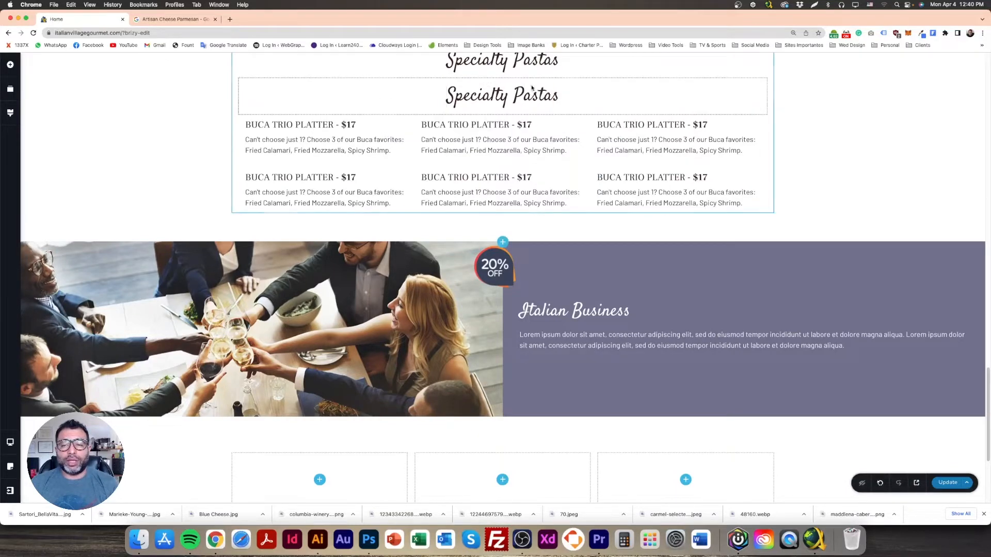
left_click_drag(532, 96, 478, 485)
scroll(516, 372, "down", 3)
left_click_drag(490, 300, 454, 336)
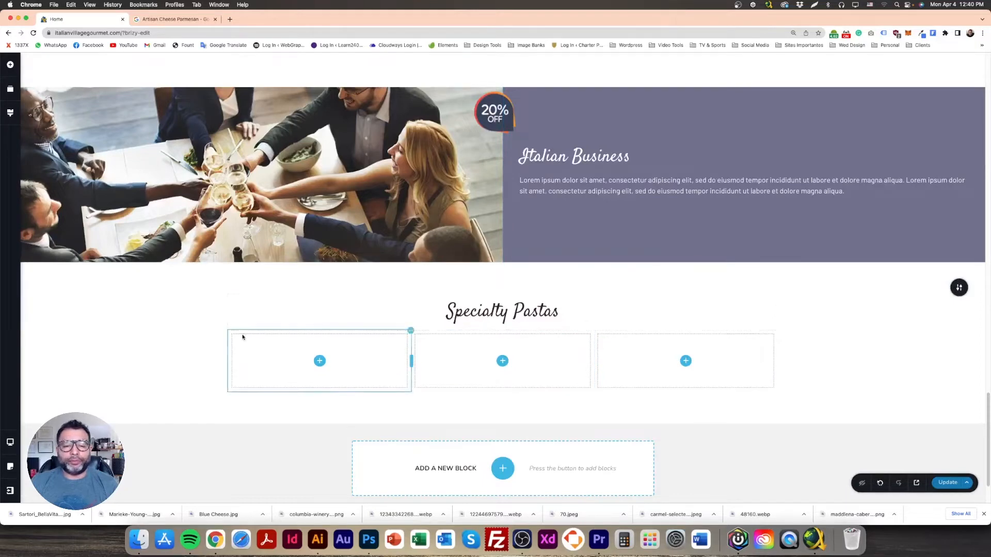
Step: Retitle the copied heading 'Wine Special Selection'
scroll(162, 330, "down", 3)
triple_click(496, 246)
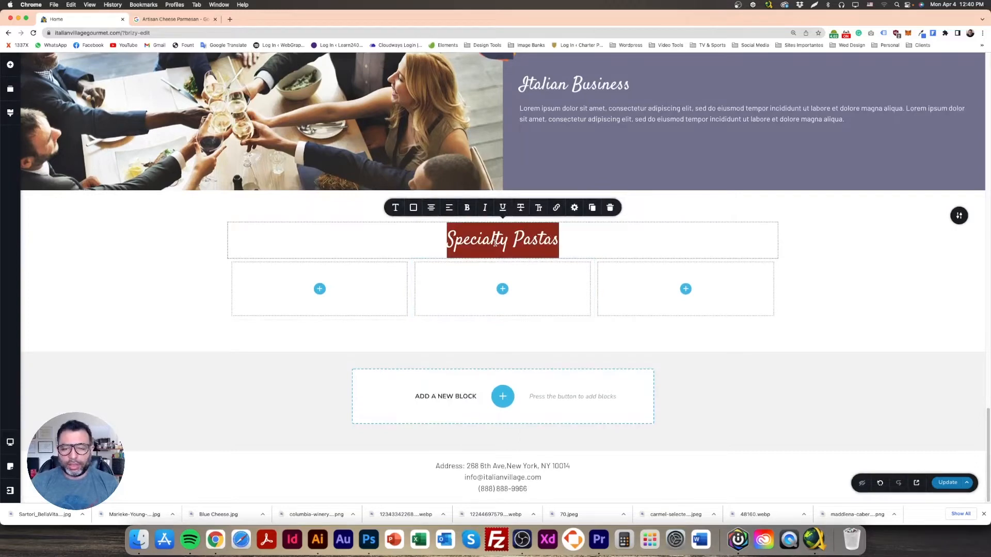
type("Wine Sp")
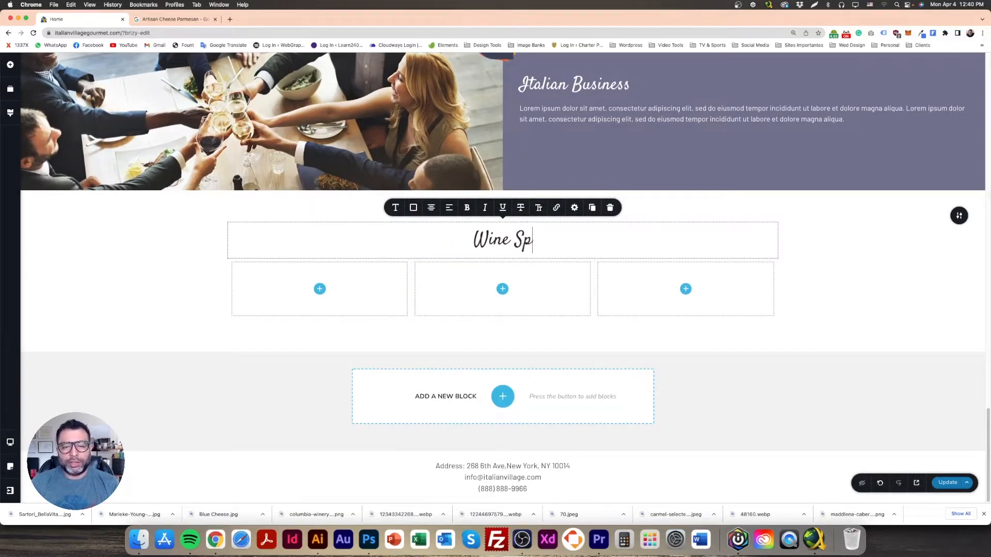
type("ecial Selection")
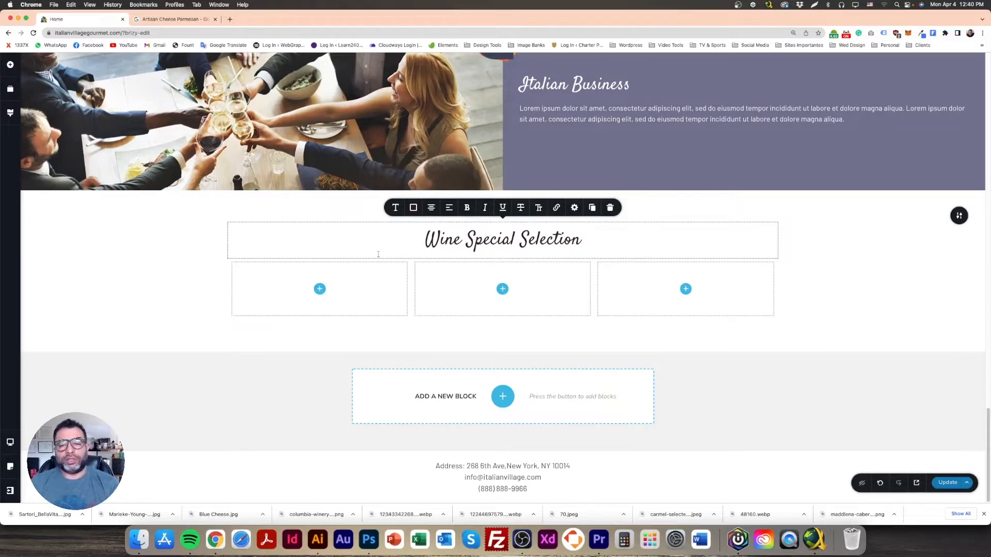
left_click(235, 267)
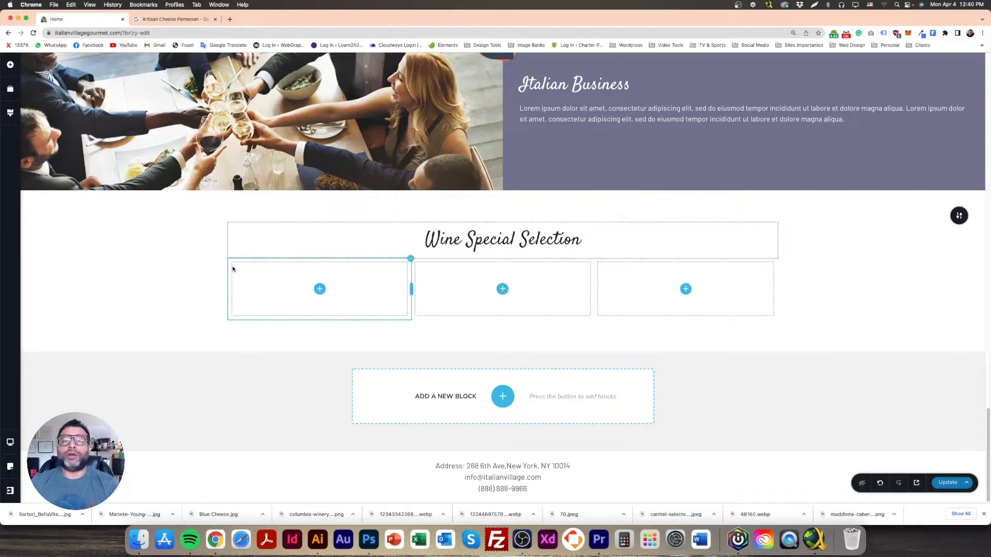
left_click(278, 292)
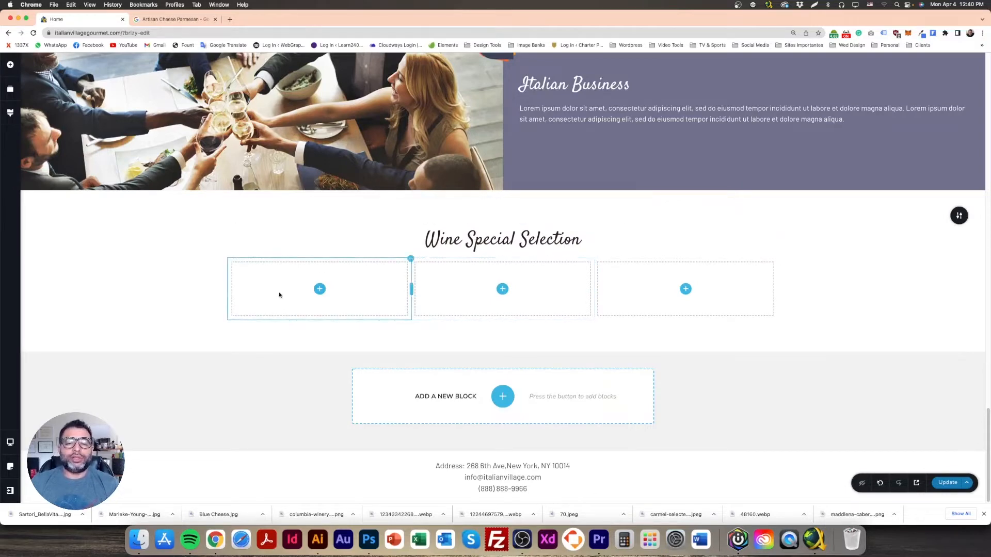
left_click(657, 298)
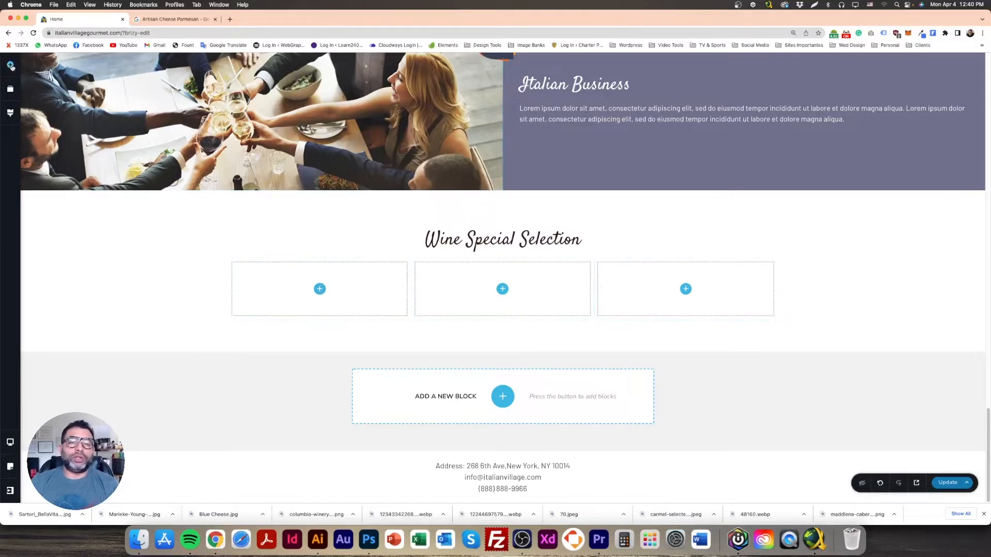
Step: Drag an Image element into the first wine column and open its media library
left_click(11, 65)
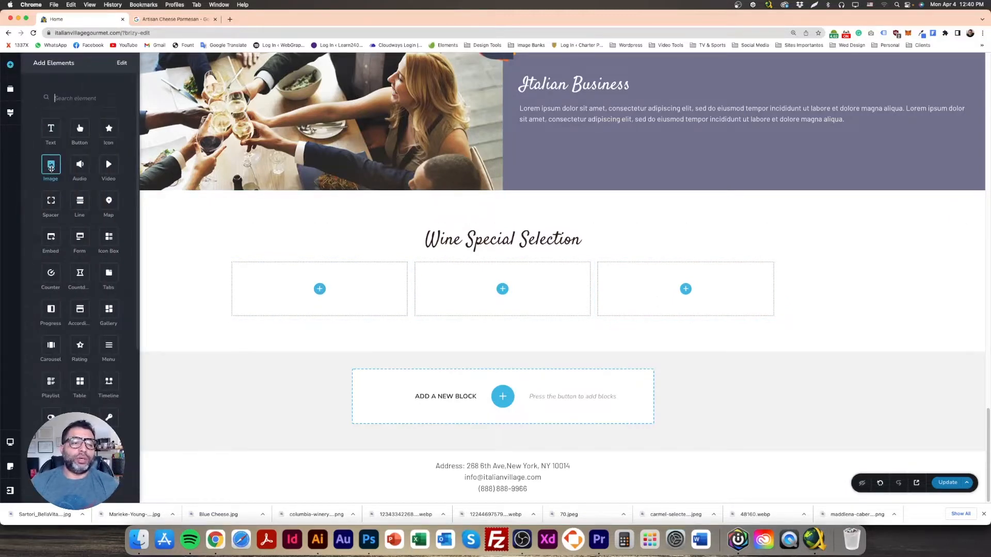
left_click_drag(51, 168, 323, 356)
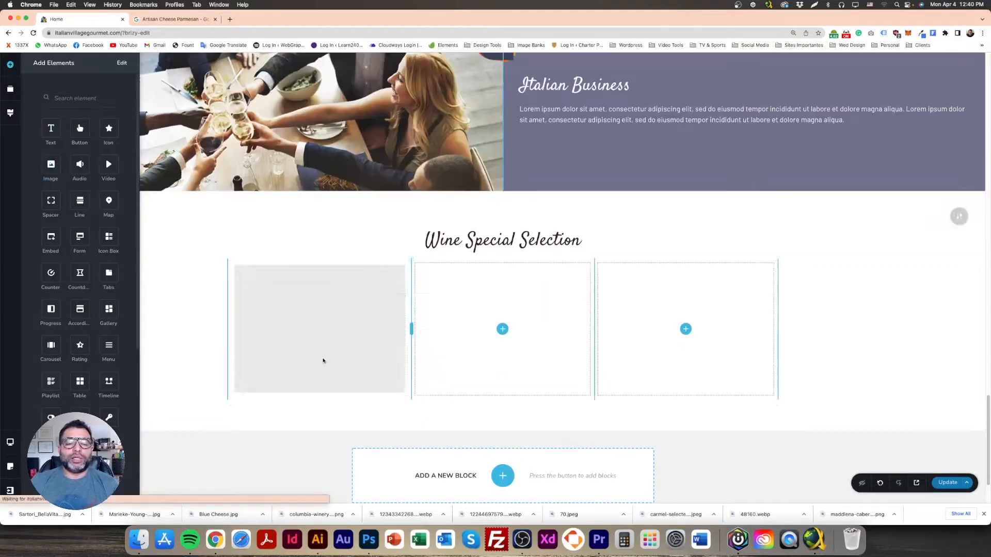
left_click(356, 302)
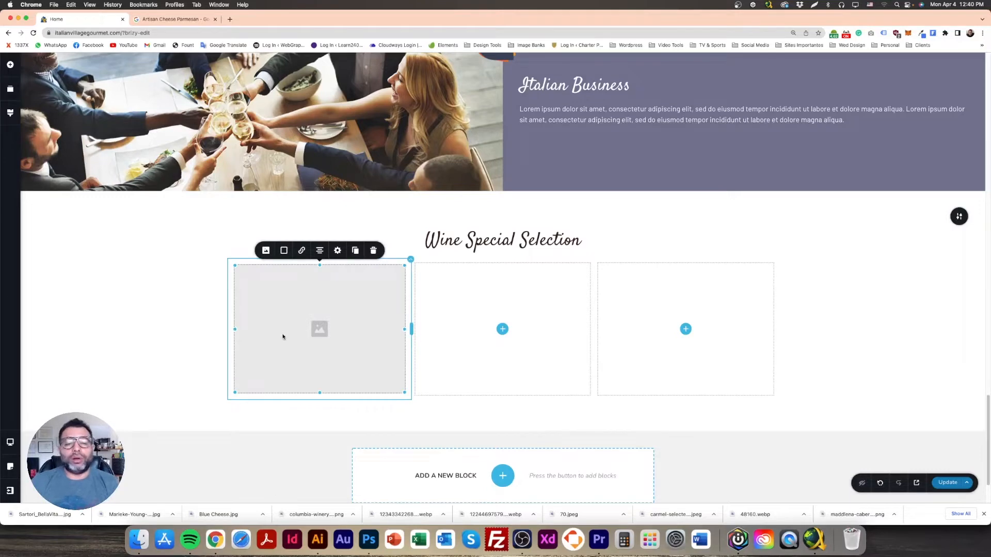
left_click(267, 249)
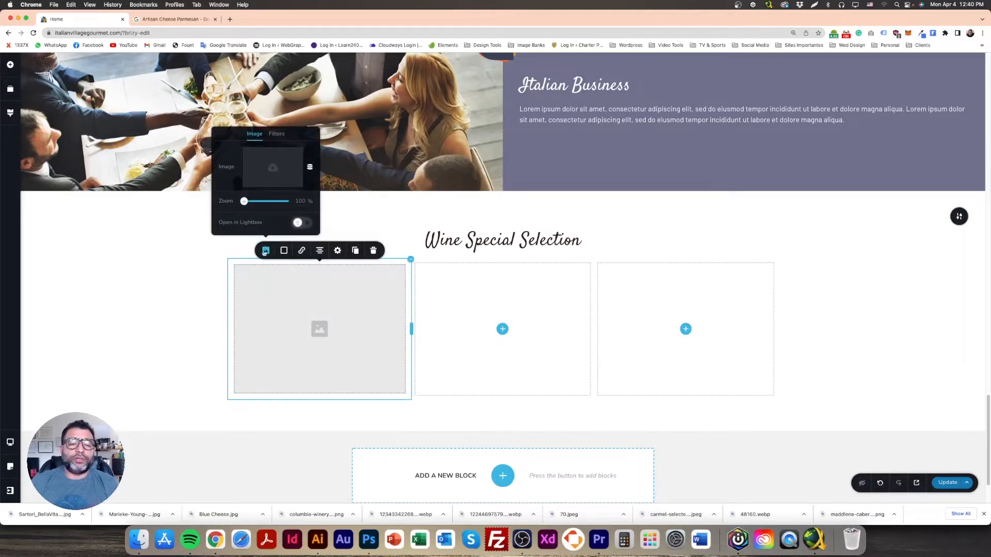
left_click(273, 169)
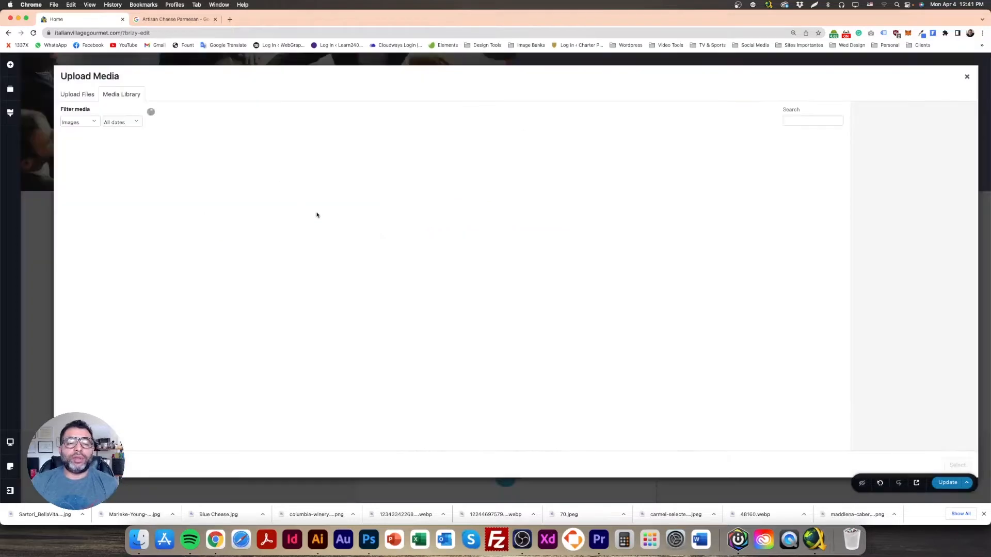
Step: Upload the Wines and Cheese files, excluding the Sartori, Gouda and Blue Cheese.jpg images
left_click(77, 93)
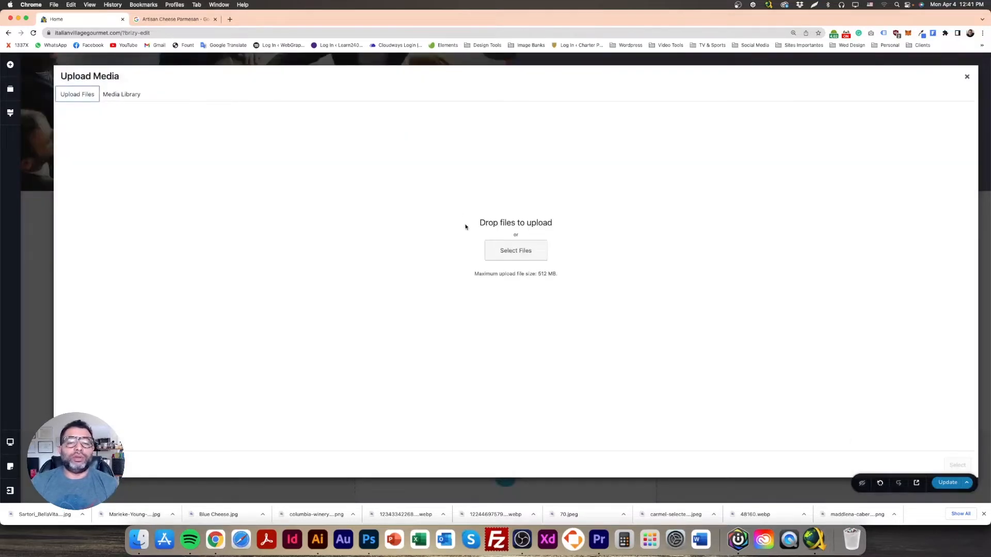
left_click(500, 251)
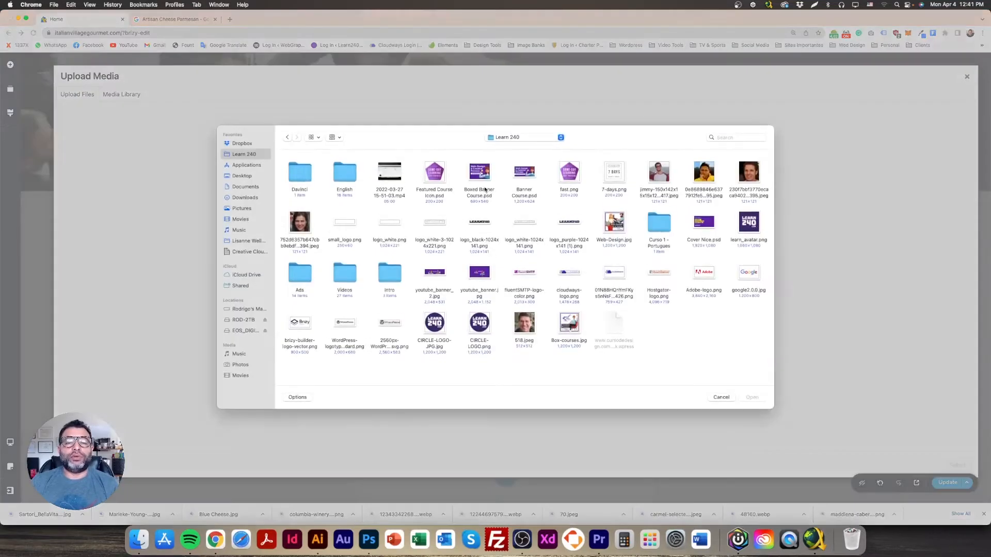
left_click(534, 135)
left_click(534, 177)
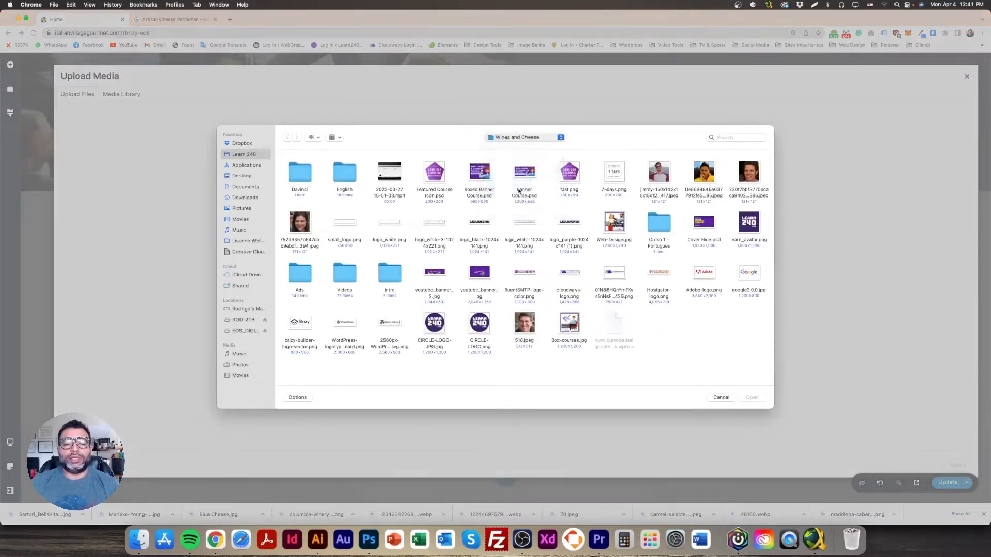
left_click_drag(287, 177, 543, 236)
left_click_drag(765, 201, 559, 159)
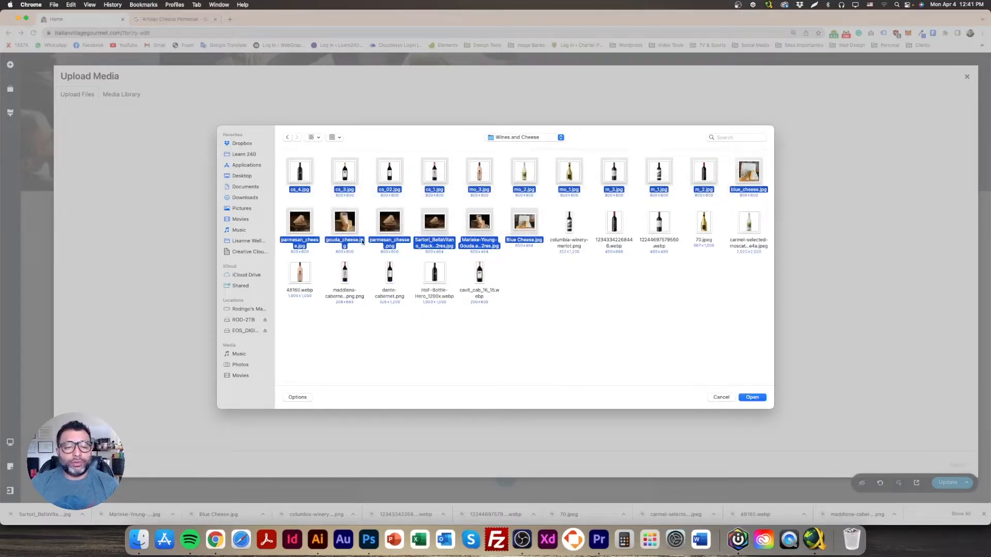
left_click(438, 227, "super")
left_click(480, 227, "super")
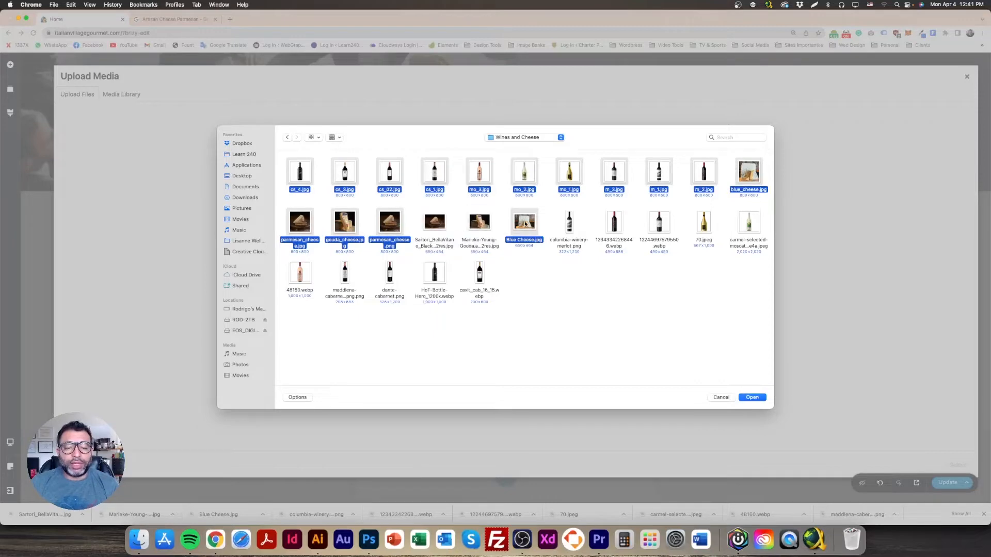
left_click(529, 229, "super")
left_click(752, 401)
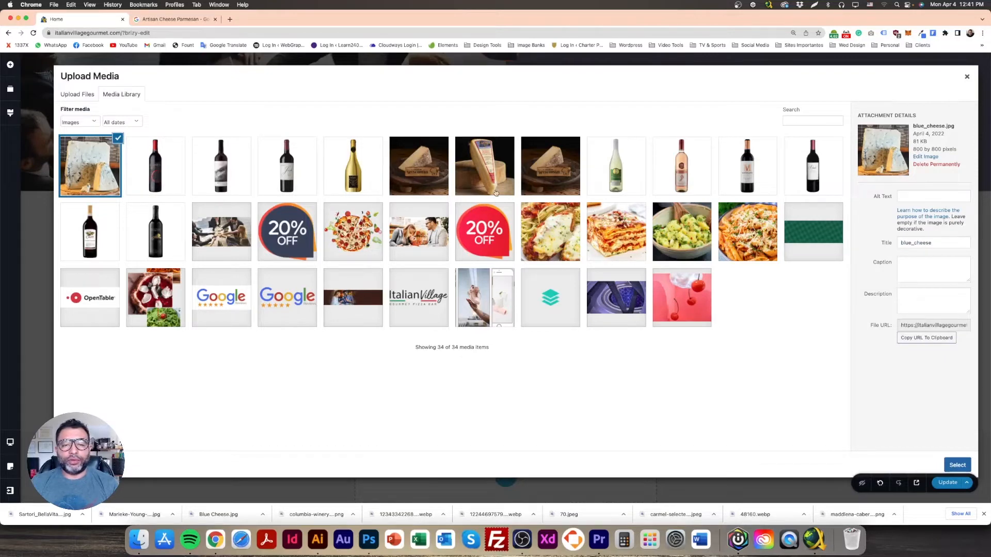
Step: Permanently delete the duplicate parmesan image, then insert m_2.jpg into the first column
left_click(554, 170)
left_click(413, 173)
left_click(521, 173)
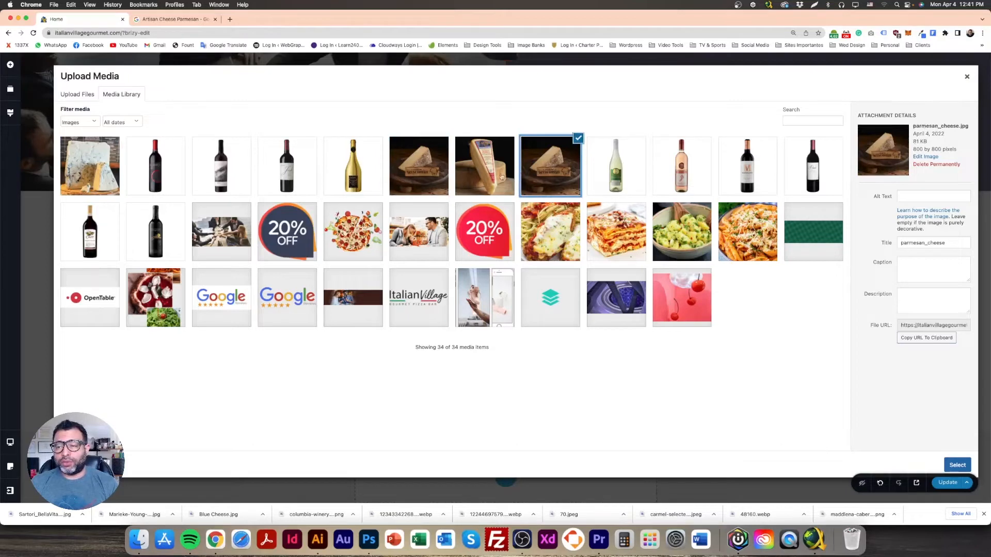
left_click(389, 170)
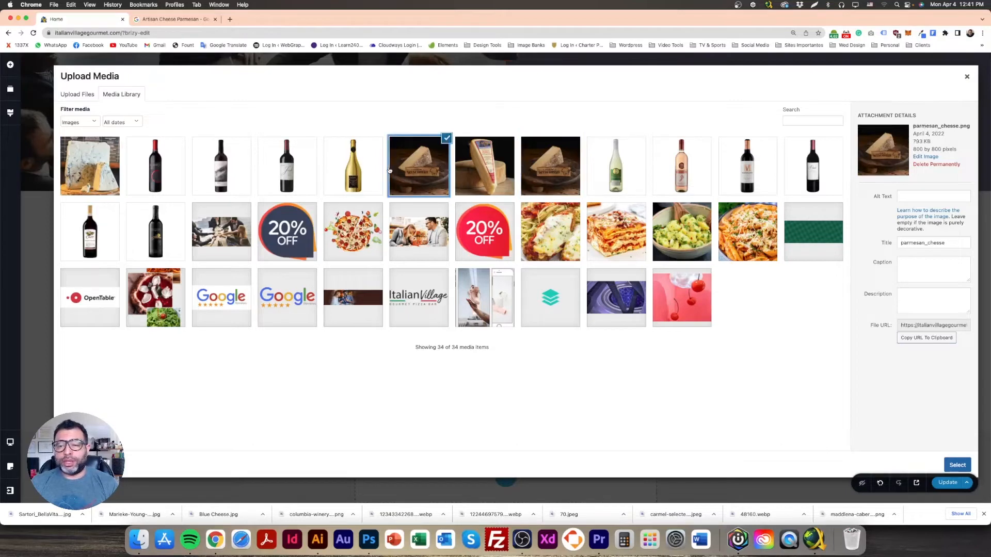
left_click(936, 164)
left_click(562, 98)
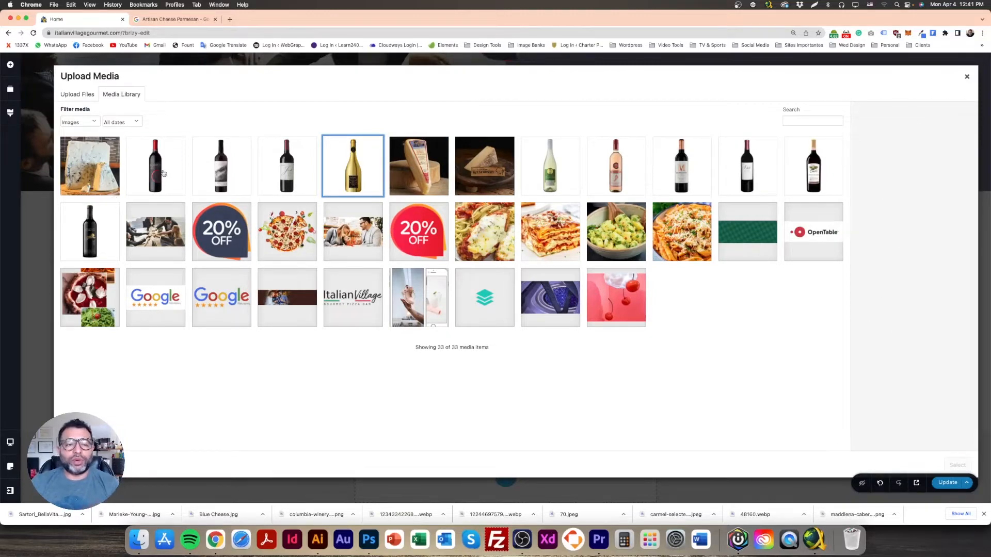
left_click(163, 173)
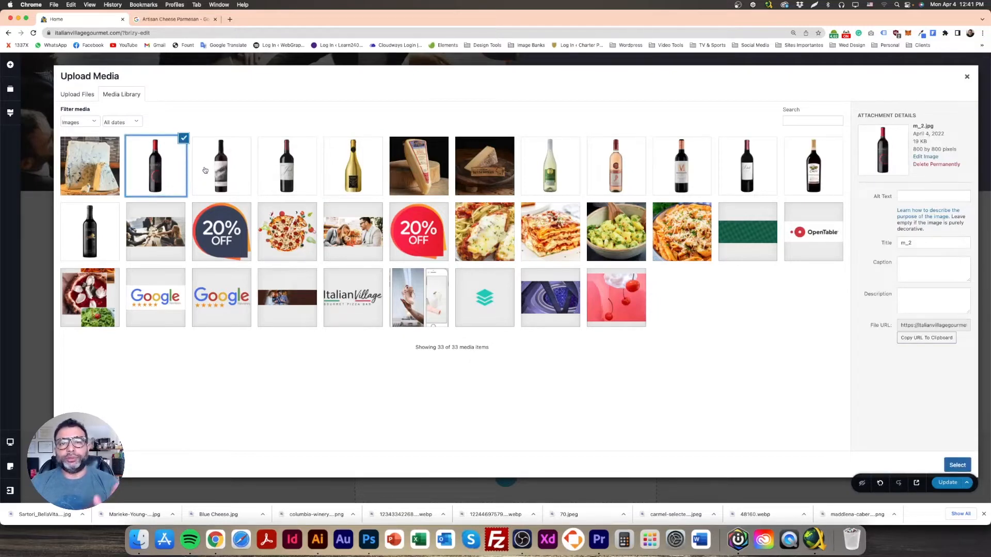
left_click(947, 464)
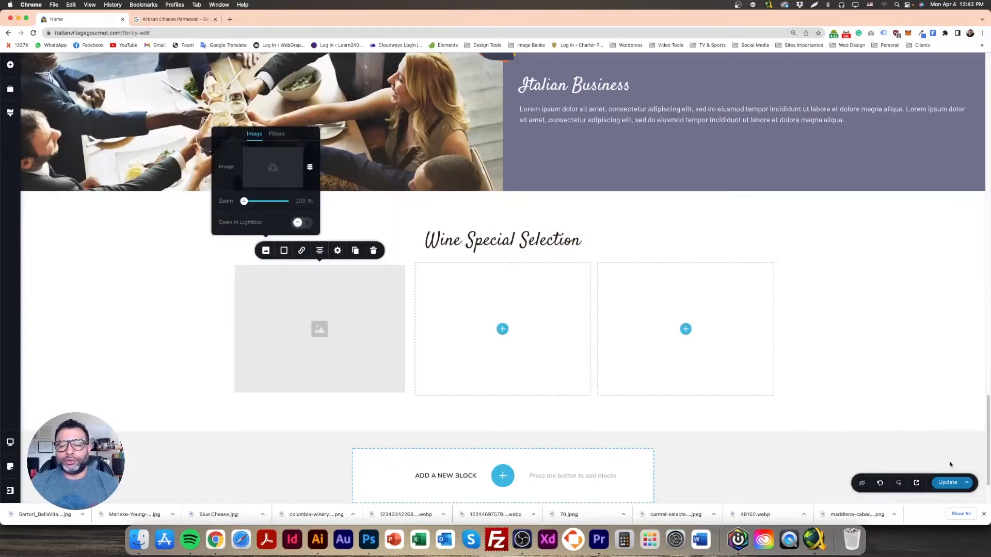
Step: Set the red wine bottle image height to 100% so it fills the first column
left_click(187, 295)
left_click(352, 334)
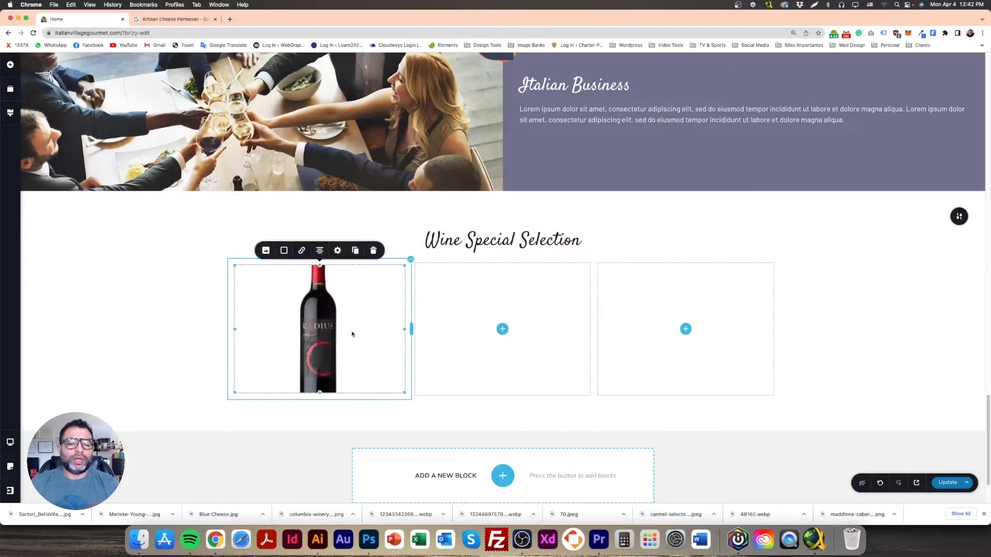
left_click(338, 250)
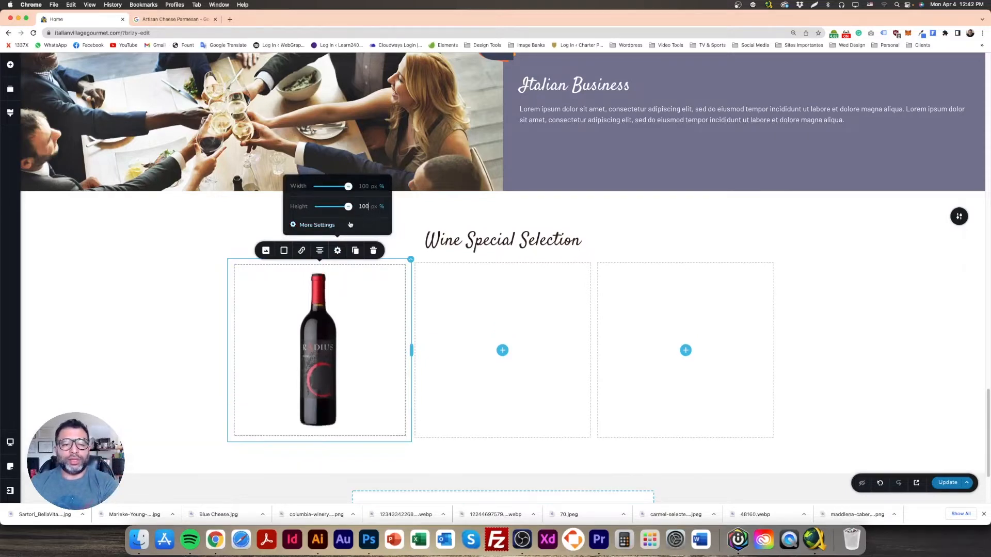
left_click(172, 281)
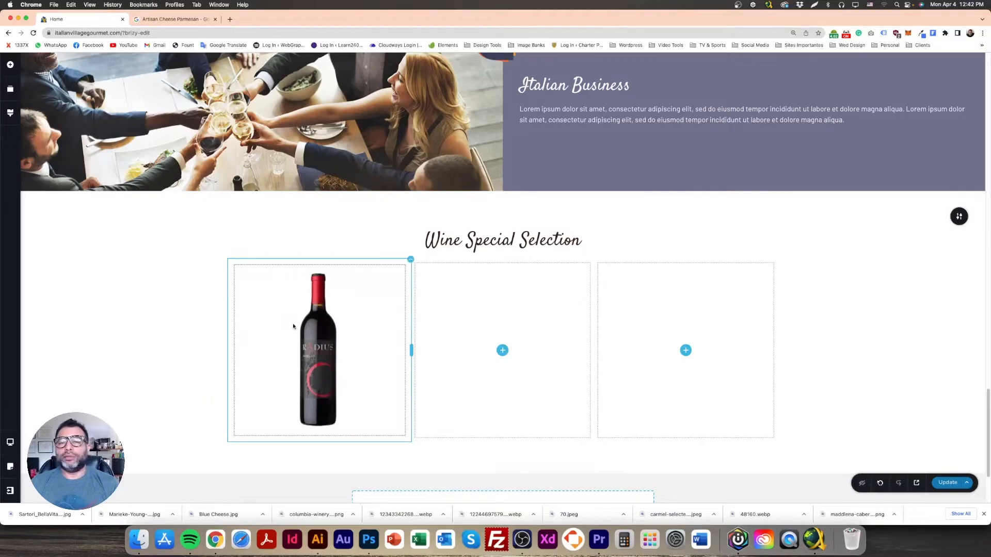
scroll(461, 364, "up", 4)
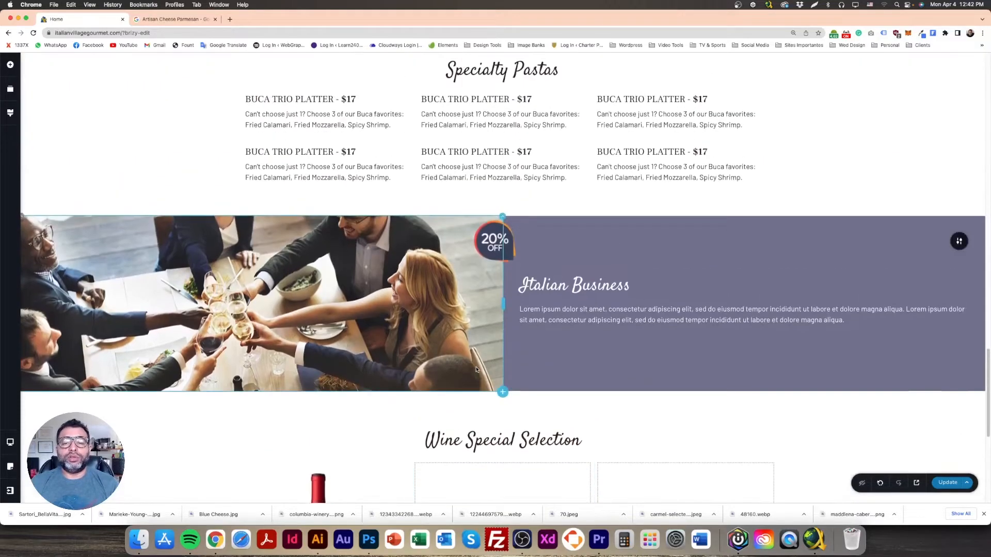
scroll(475, 367, "down", 6)
scroll(477, 367, "down", 1)
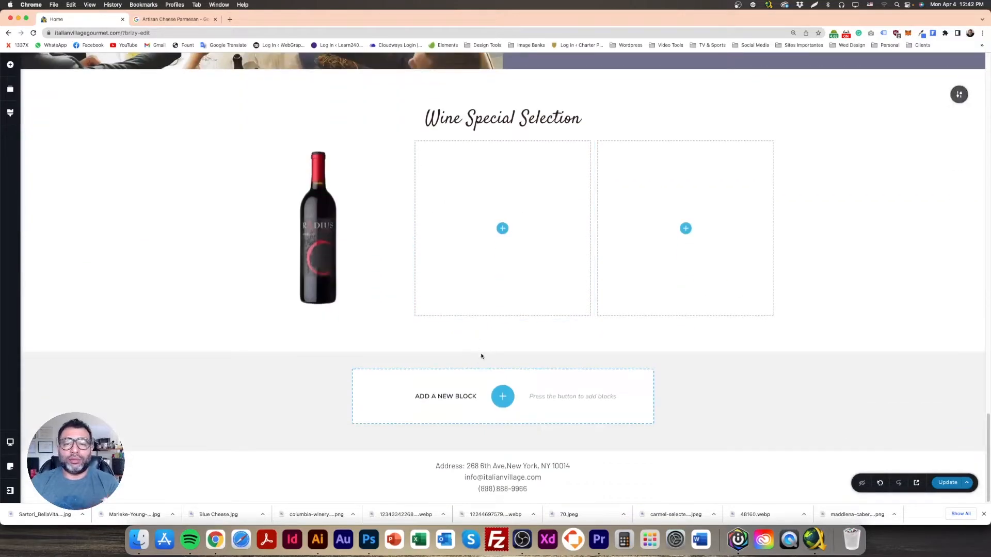
scroll(481, 358, "up", 6)
scroll(521, 310, "down", 3)
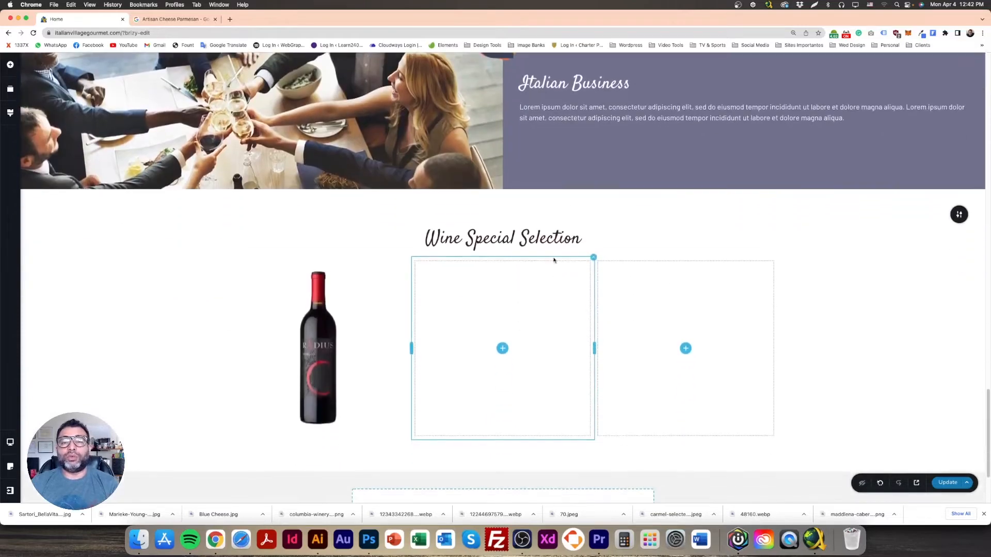
Step: Duplicate the Italian Business paragraph and move the copy beneath the wine bottle
left_click(597, 106)
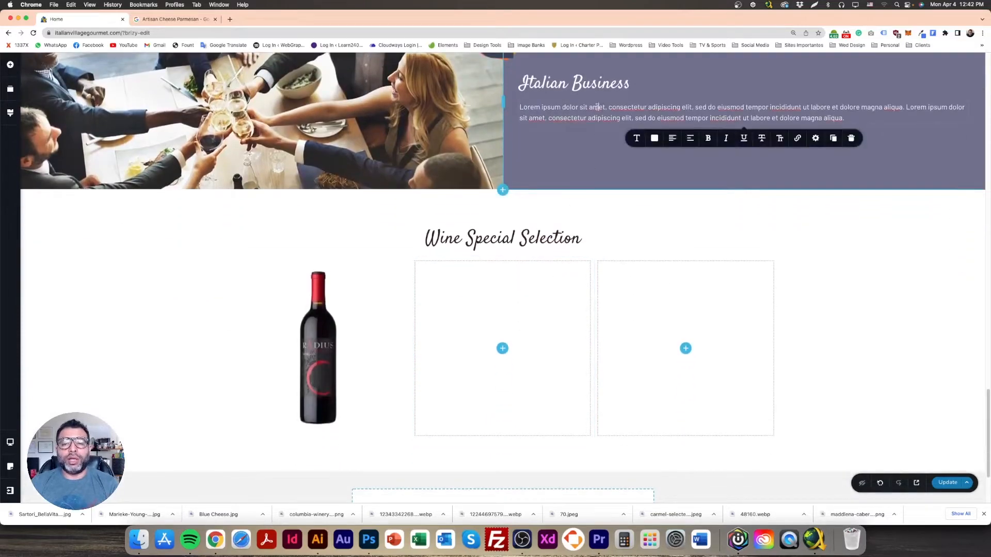
left_click(833, 138)
left_click(587, 139)
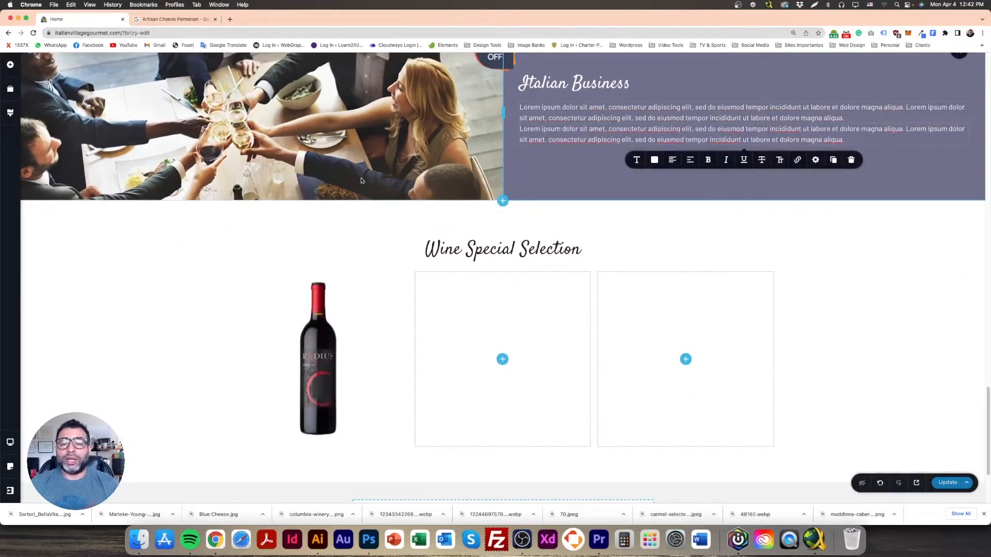
left_click(576, 249)
mouse_move(593, 135)
left_mouse_down()
mouse_move(566, 242)
mouse_move(362, 427)
mouse_move(360, 369)
left_mouse_up()
scroll(387, 391, "down", 5)
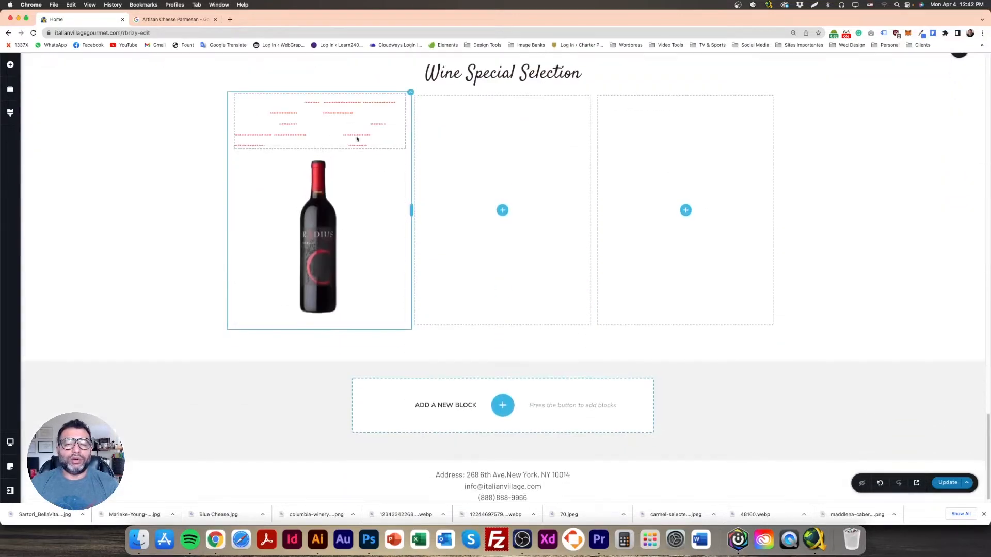
left_click_drag(345, 148, 325, 370)
Step: Make the description dark grey, delete its second sentence, and save the page with Update
triple_click(339, 305)
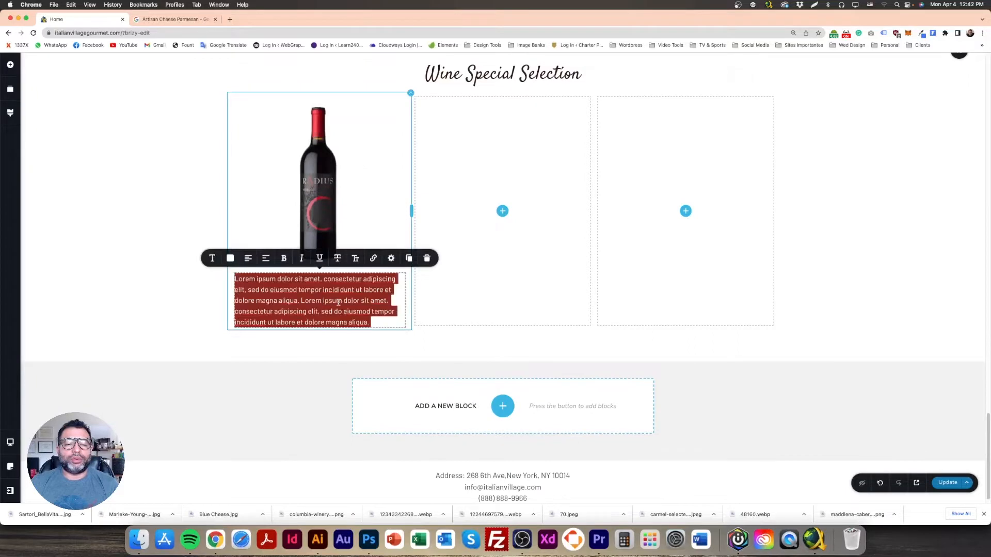
left_click(231, 258)
left_click(142, 258)
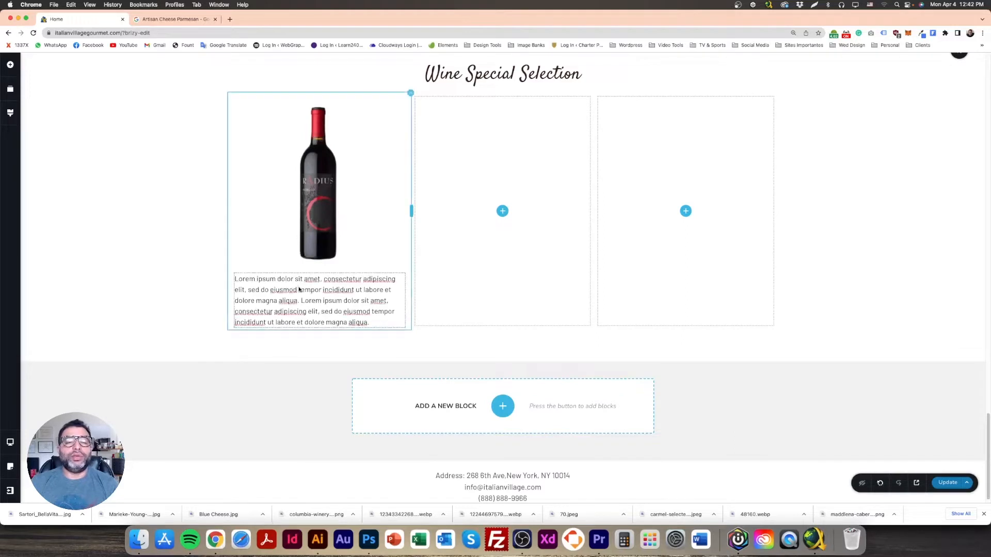
left_click(304, 289)
left_click_drag(301, 301, 376, 328)
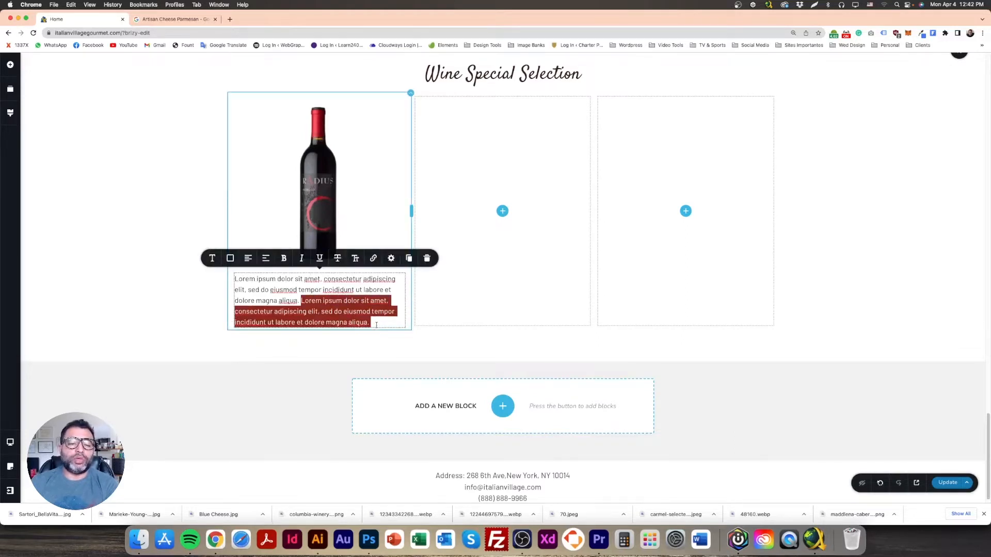
key("BackSpace")
left_click(219, 318)
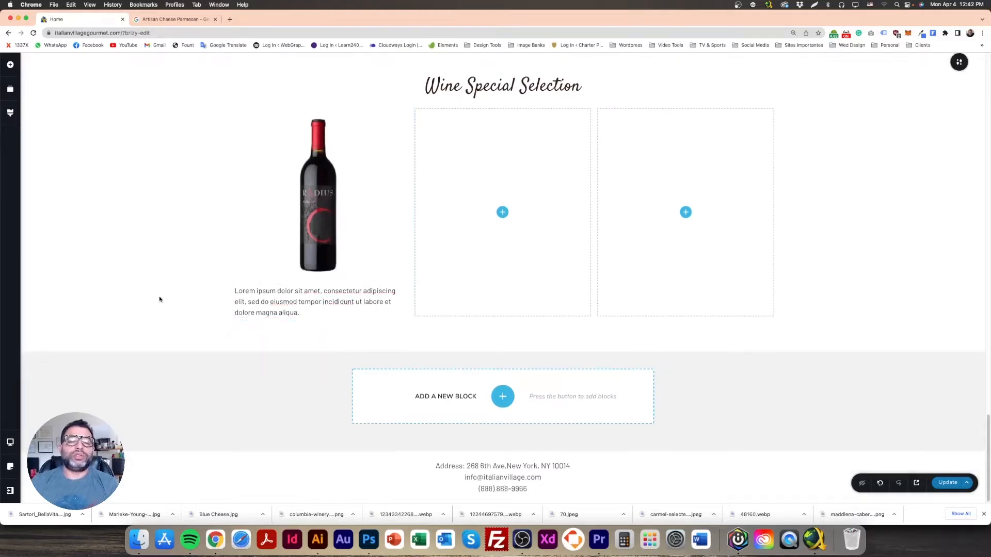
left_click(943, 484)
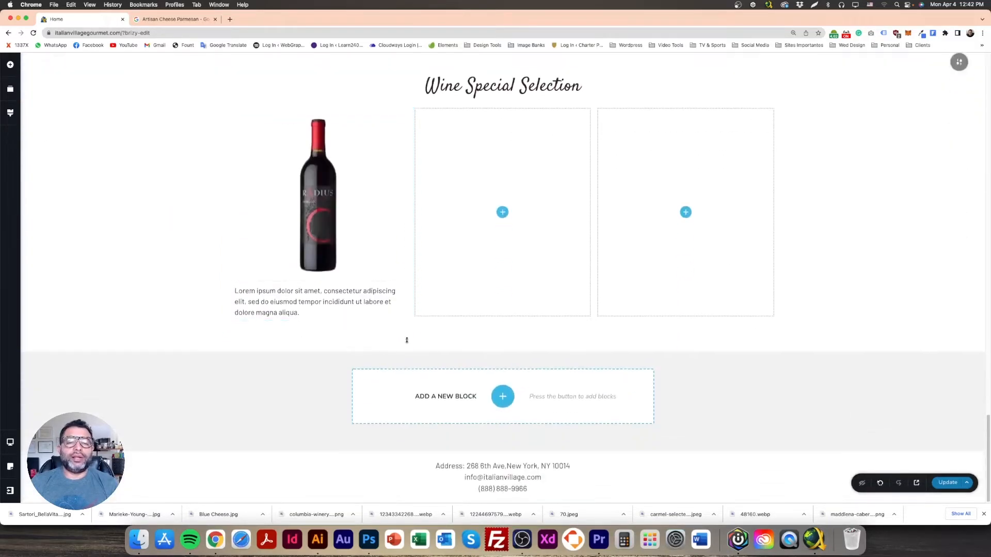
Step: Inspect the font settings of the BUCA TRIO PLATTER and Pizzas menu headings
scroll(401, 340, "up", 5)
scroll(478, 351, "up", 9)
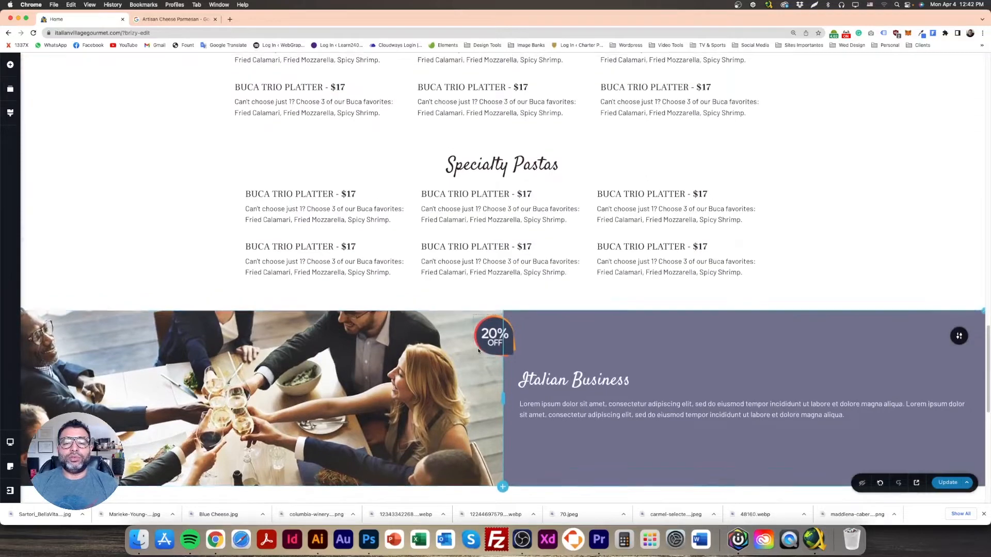
triple_click(465, 188)
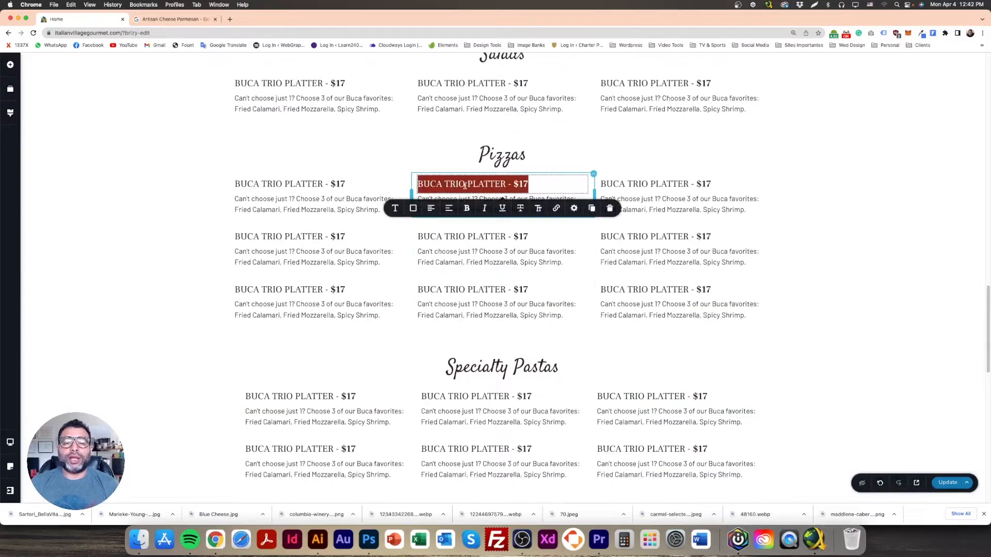
left_click(395, 209)
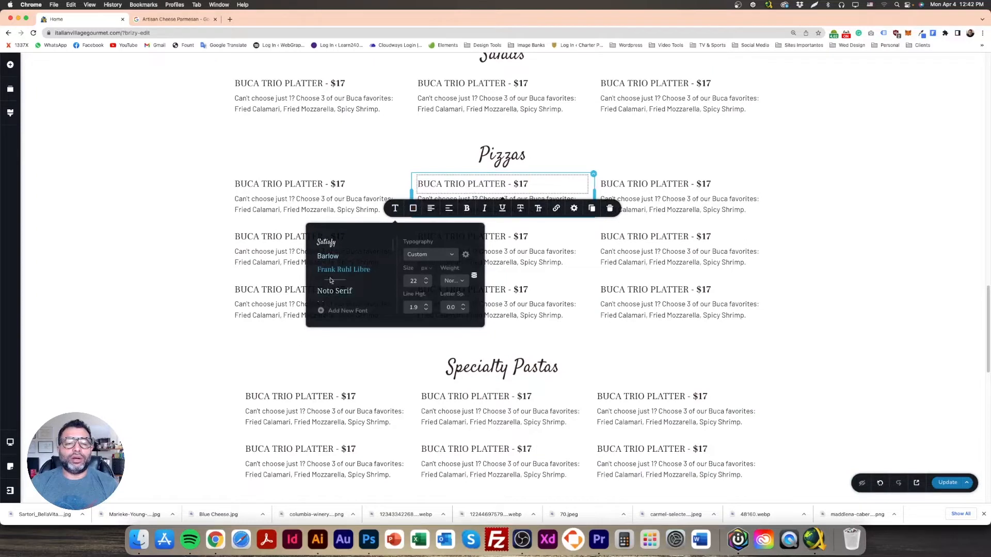
left_click(493, 155)
double_click(493, 155)
left_click(396, 188)
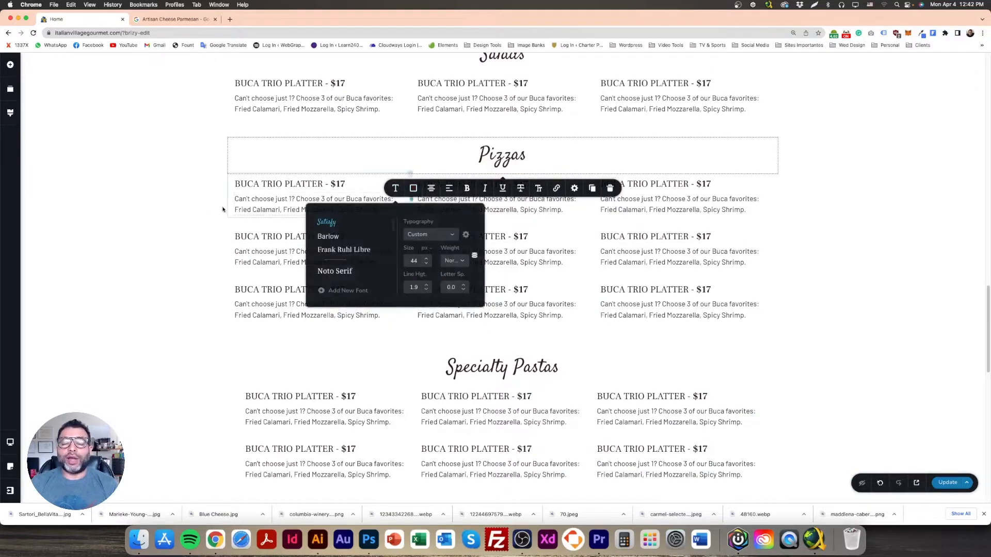
left_click(186, 202)
left_click(301, 184)
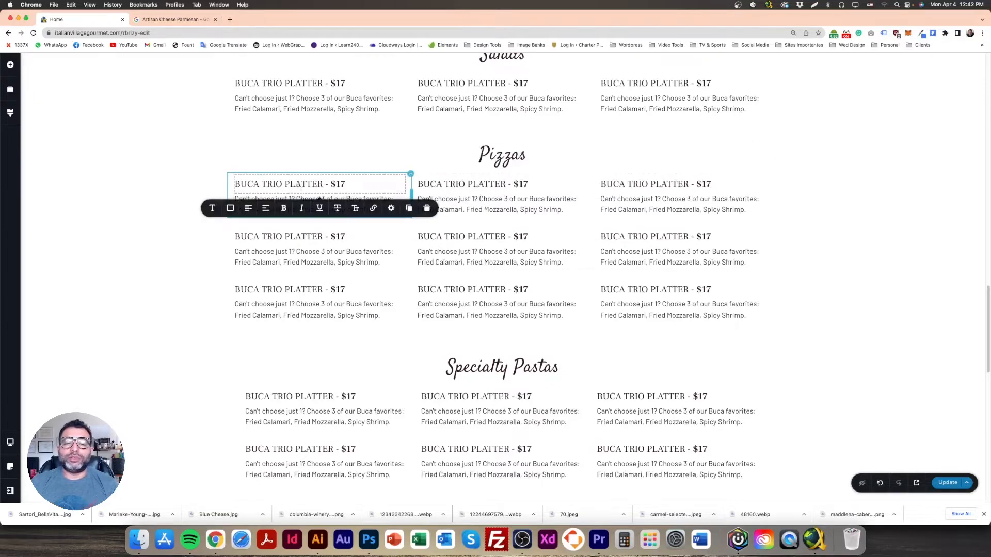
Step: Drag a BUCA TRIO PLATTER - $17 heading from Specialty Pastas down into the wine section
scroll(428, 299, "down", 6)
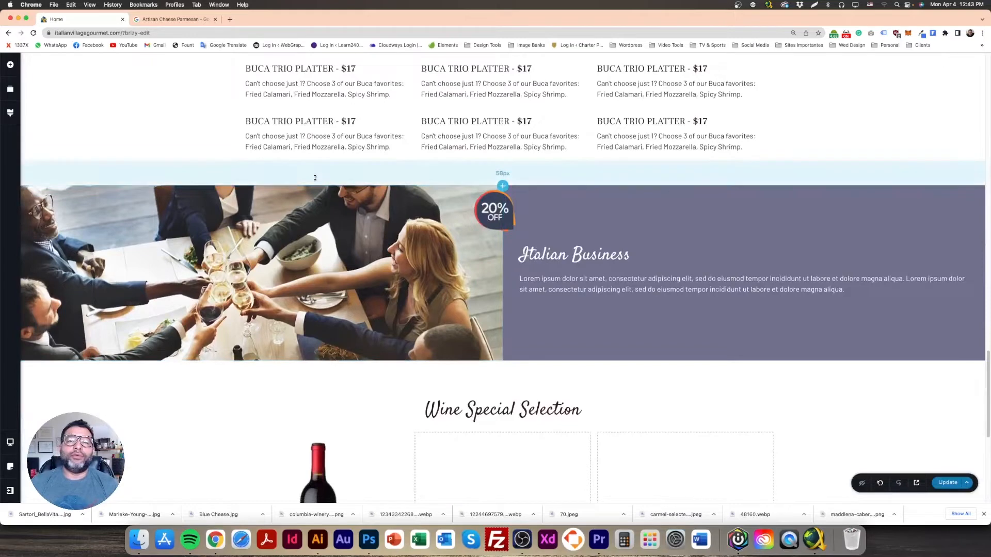
left_click(287, 120)
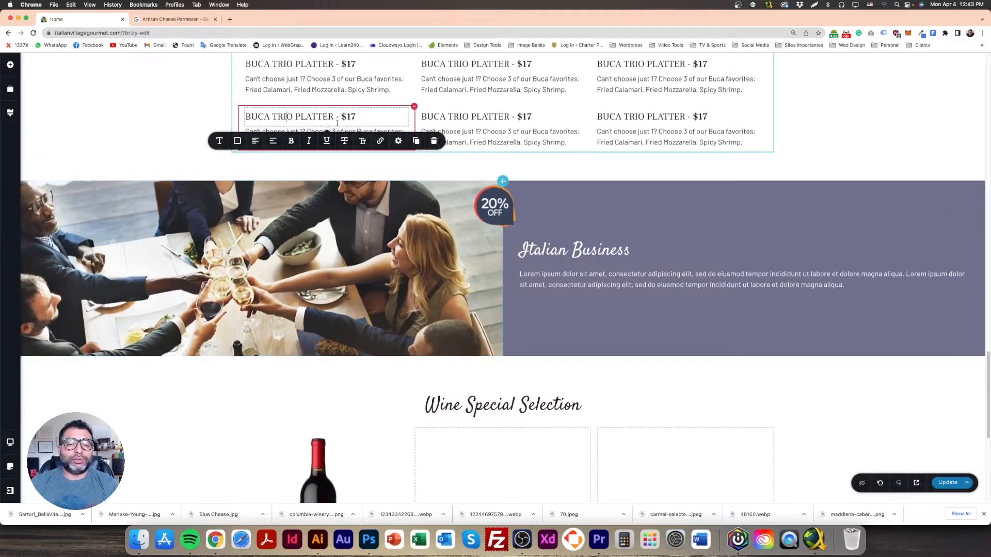
scroll(210, 168, "down", 4)
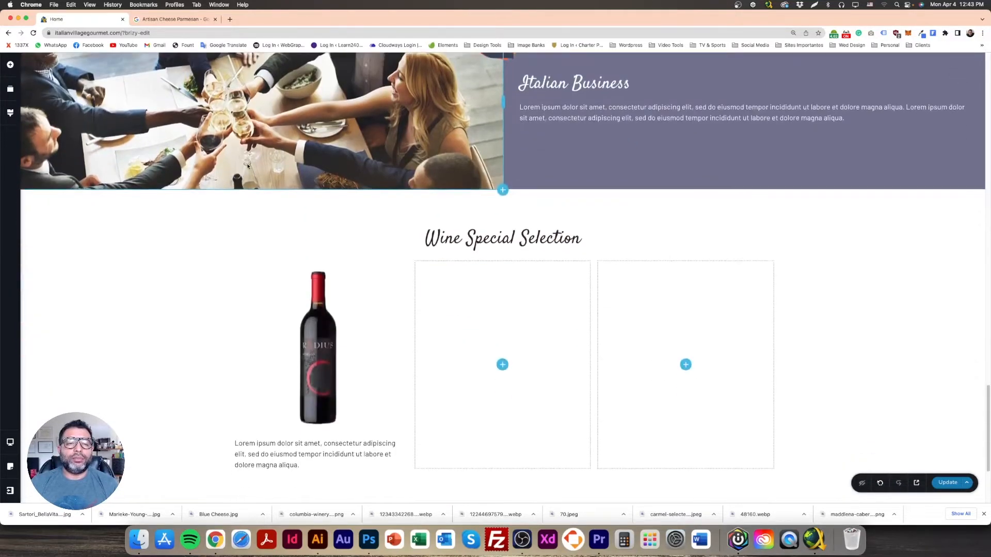
scroll(258, 154, "up", 5)
left_click_drag(281, 186, 343, 279)
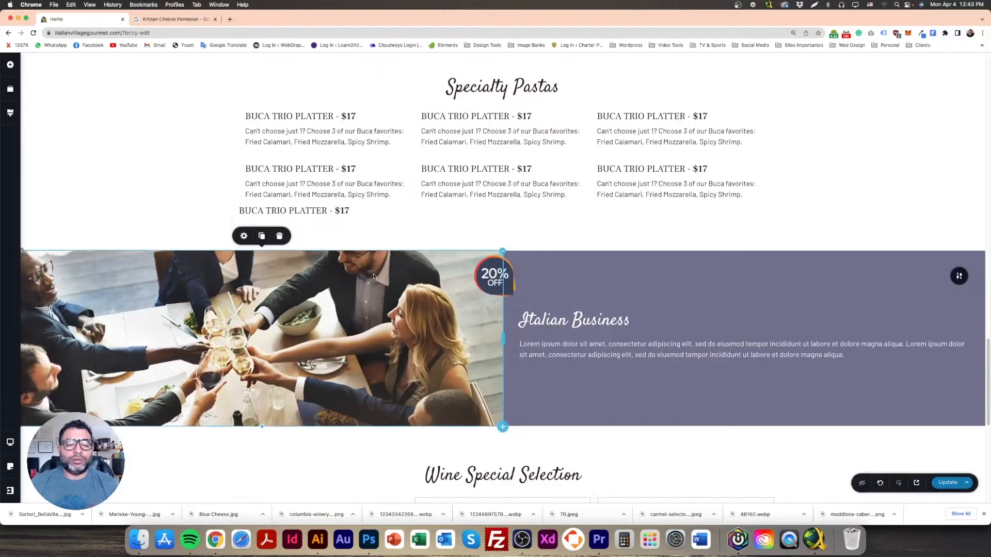
scroll(382, 250, "down", 4)
scroll(355, 237, "up", 3)
scroll(355, 238, "down", 4)
scroll(320, 170, "up", 4)
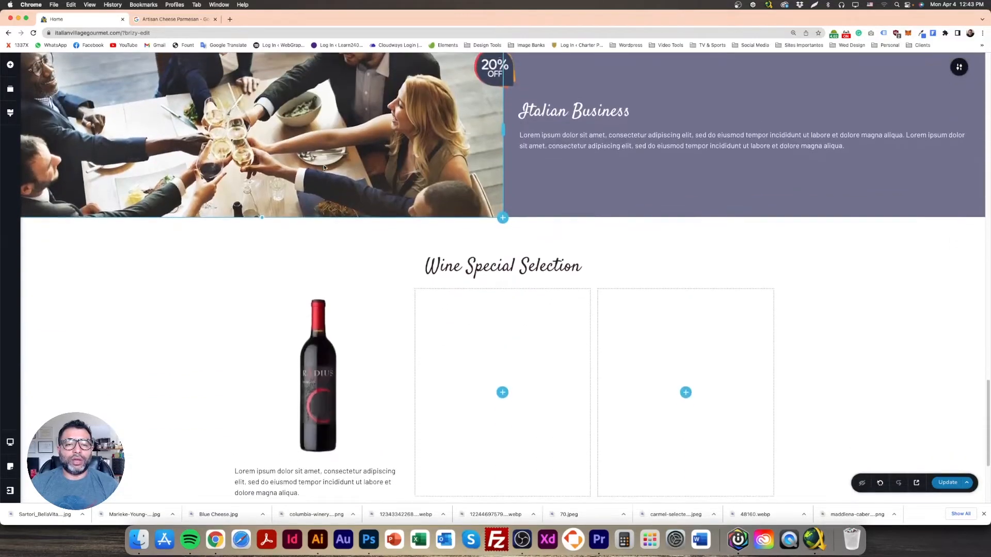
left_click_drag(305, 125, 327, 480)
scroll(332, 414, "down", 5)
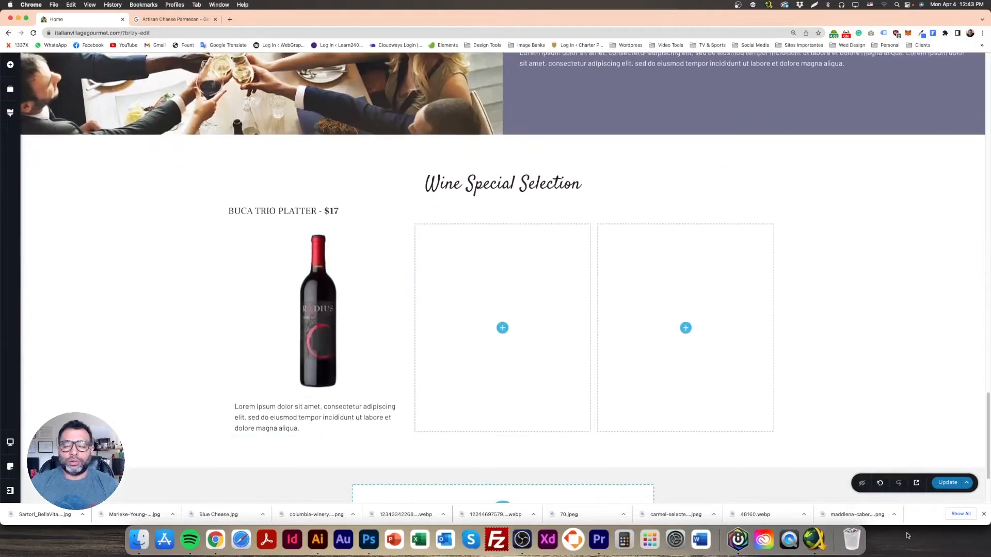
Step: Place the copied heading between the first bottle and its description
left_click(984, 514)
scroll(420, 392, "down", 3)
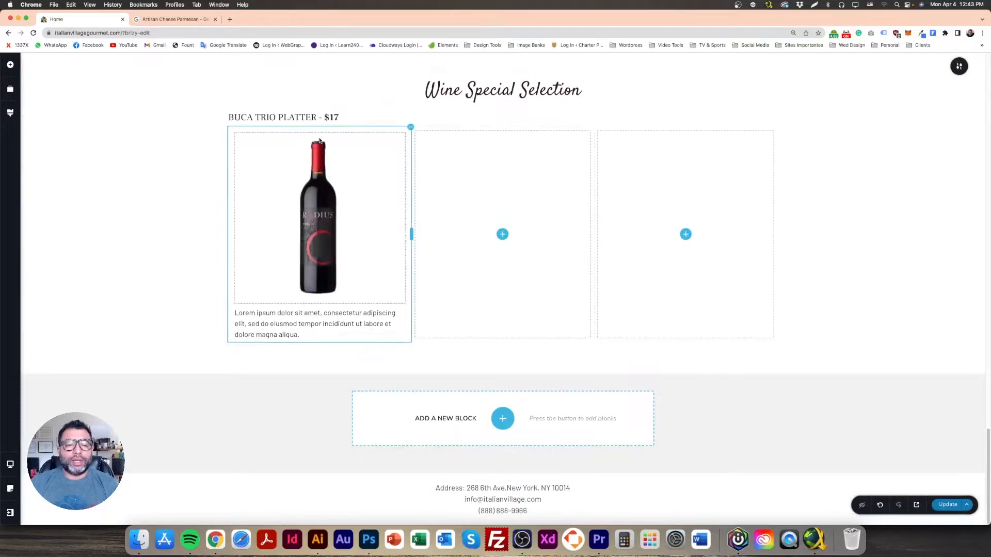
left_click_drag(302, 117, 294, 381)
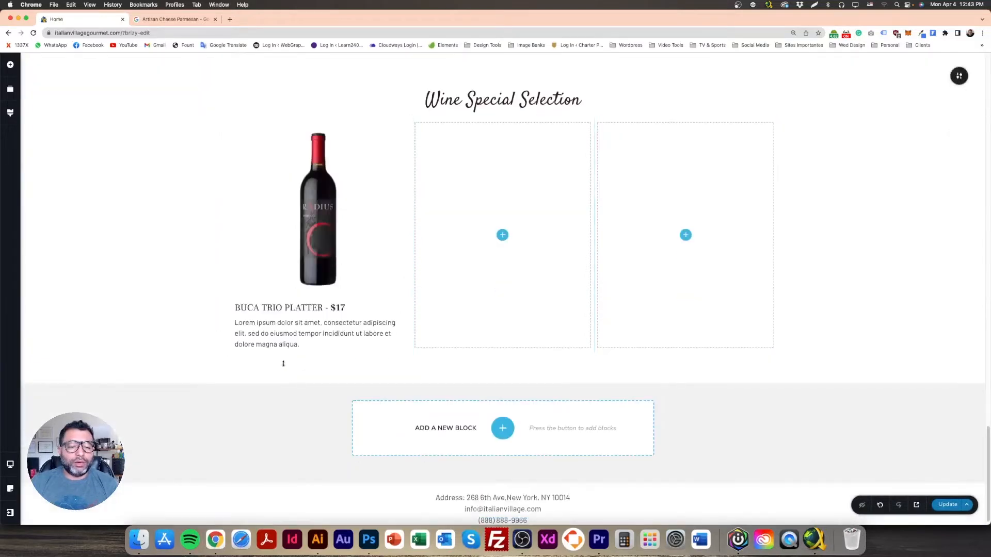
triple_click(299, 308)
left_click(288, 368)
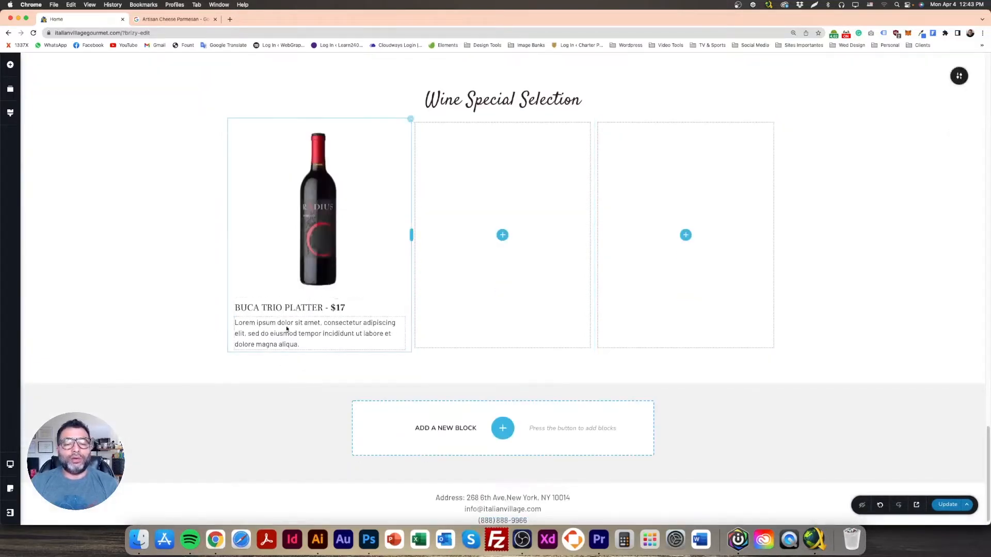
Step: Retitle the heading 'Radius / Merlot' and save the page with Update
triple_click(297, 310)
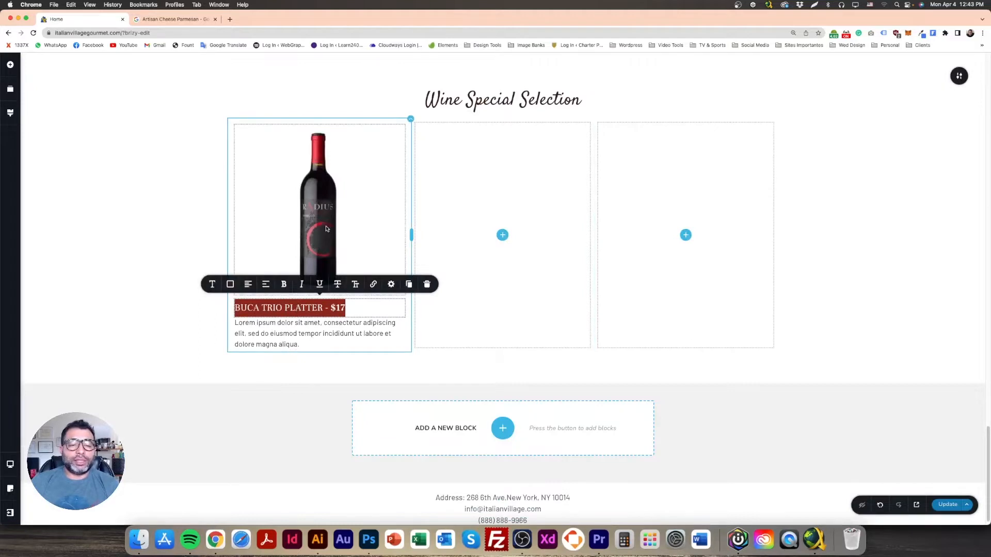
key("BackSpace")
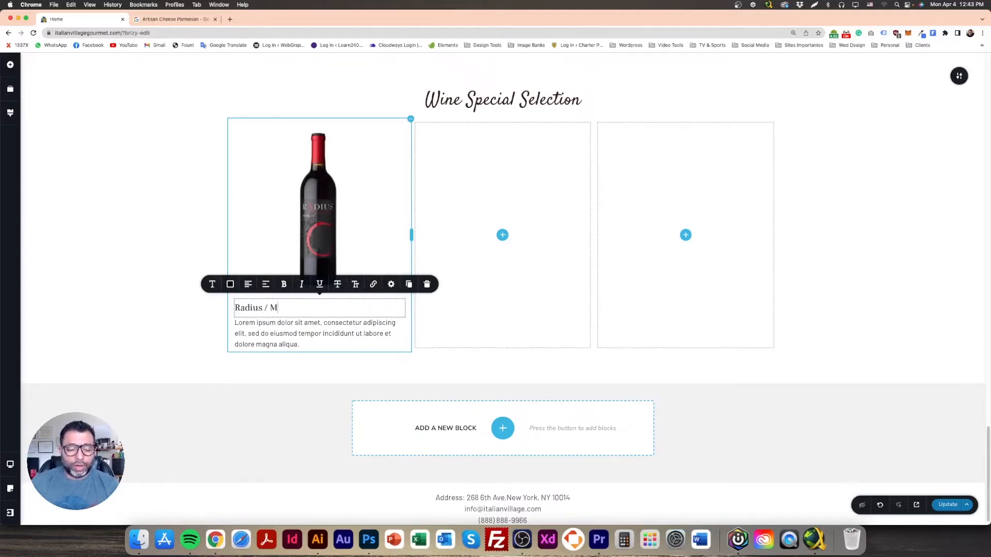
left_click(184, 326)
left_click(305, 308)
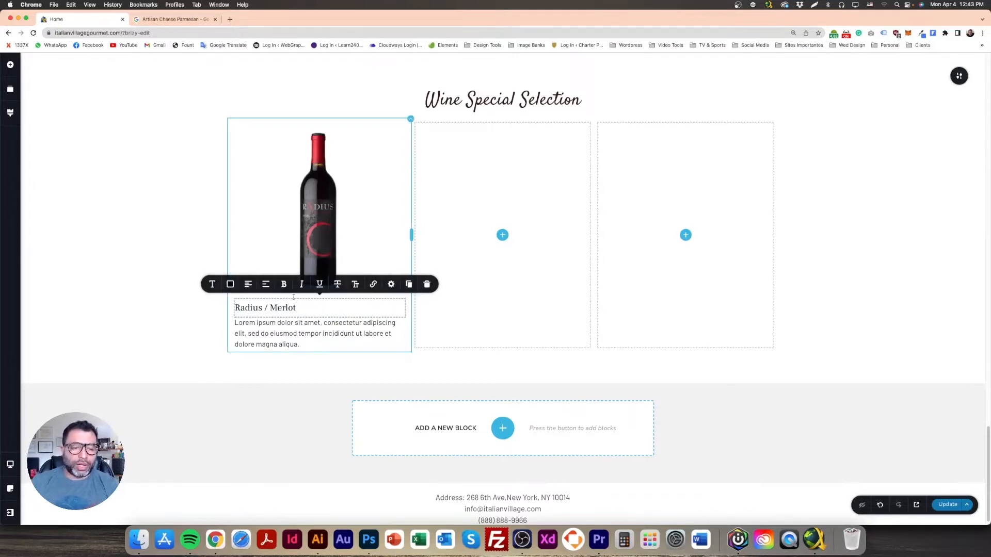
left_click(948, 505)
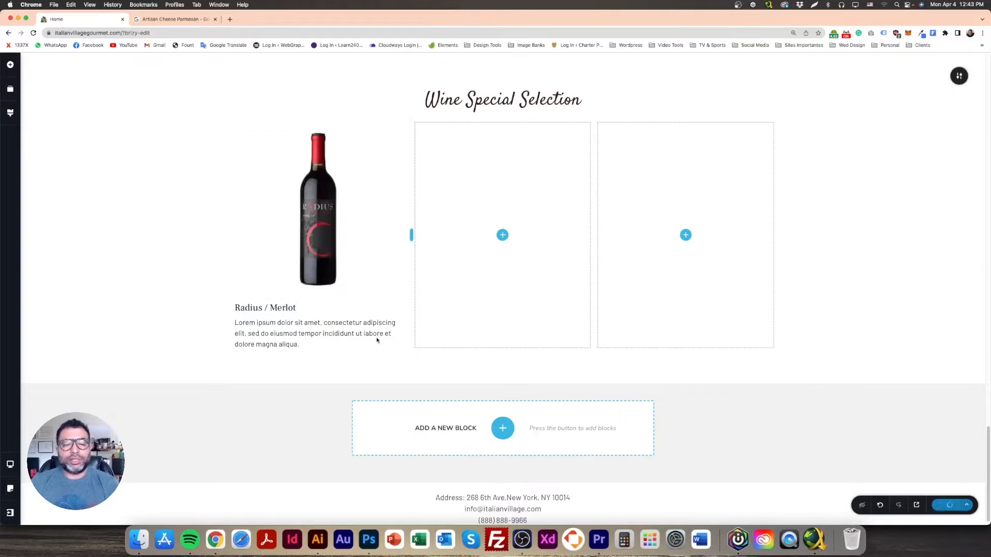
left_click(325, 247)
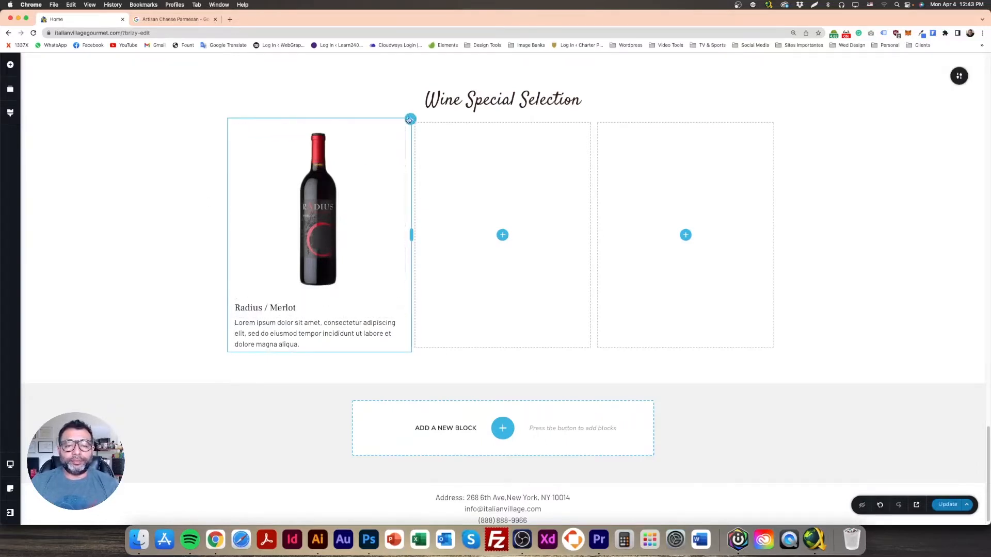
Step: Duplicate the Radius / Merlot column and delete both empty placeholder columns
left_click(444, 130)
left_click(446, 140)
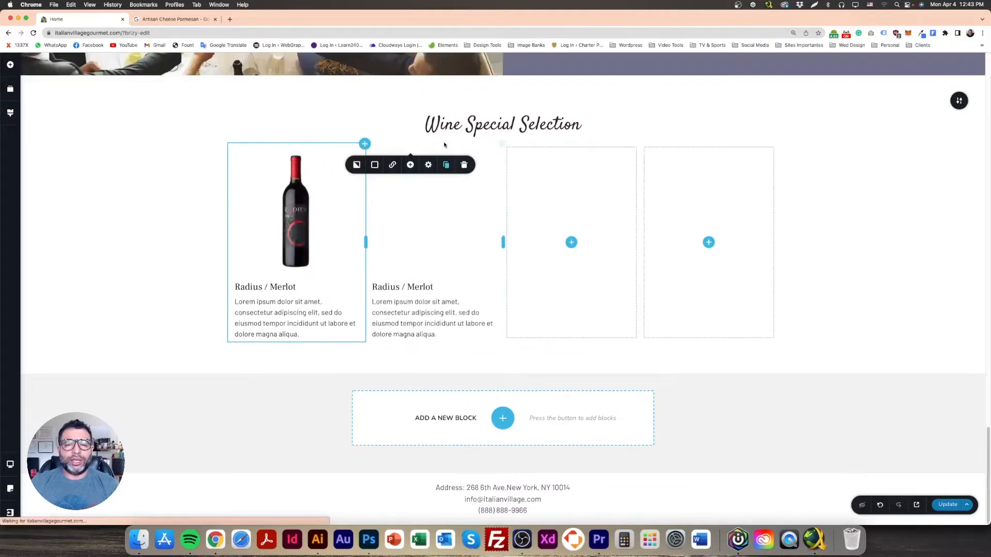
left_click(629, 152)
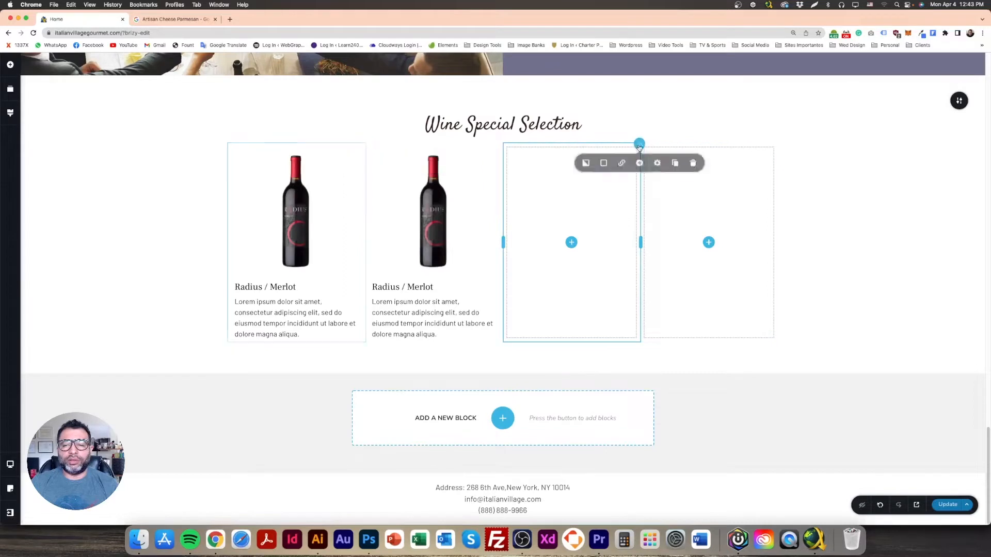
left_click(692, 165)
left_click(775, 122)
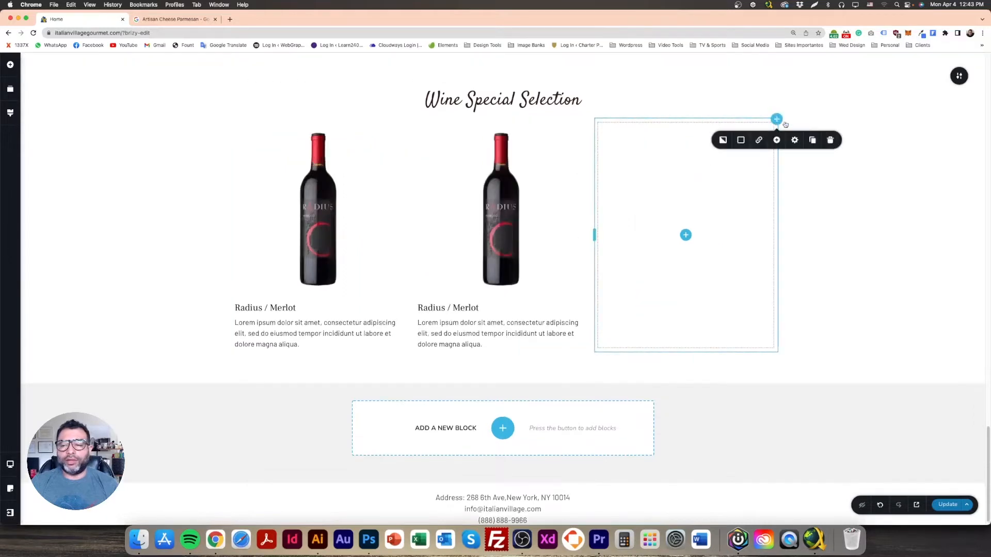
left_click(830, 140)
Step: Duplicate the Radius / Merlot column again to make a third wine column
left_click(776, 120)
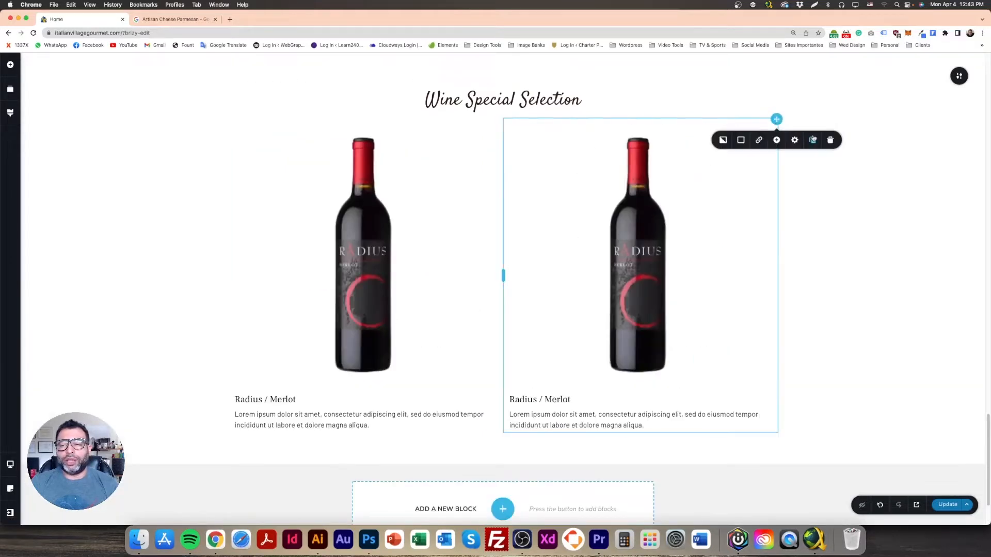
left_click(812, 139)
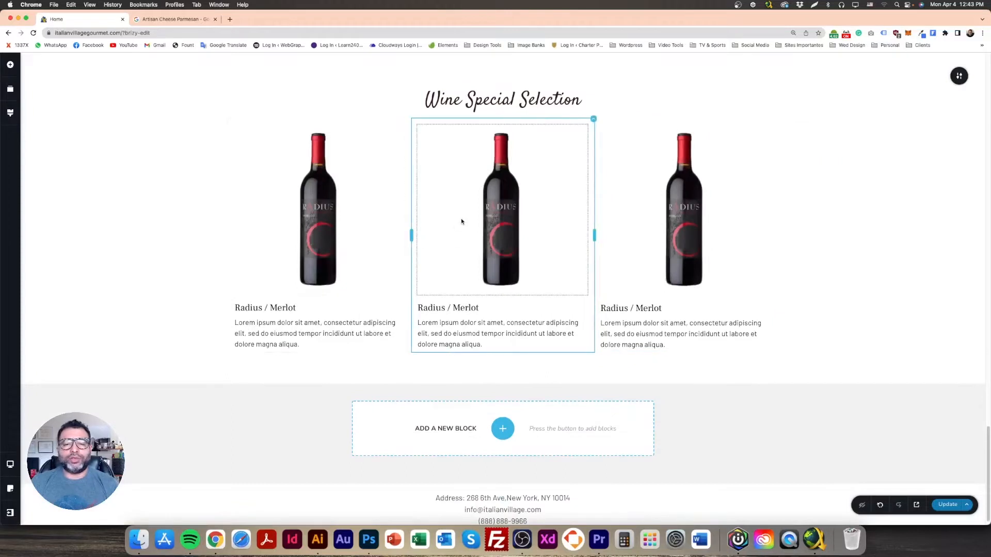
left_click(502, 209)
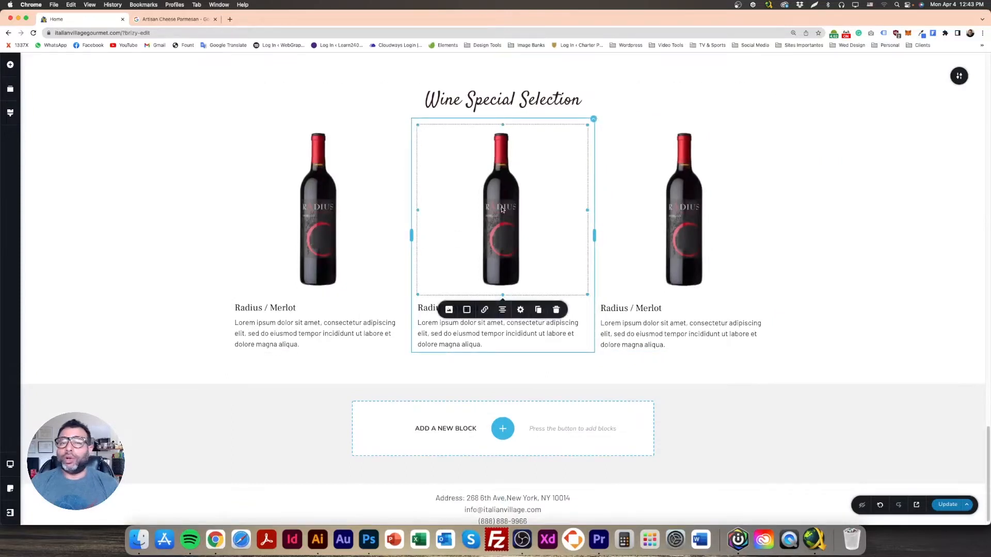
left_click(449, 310)
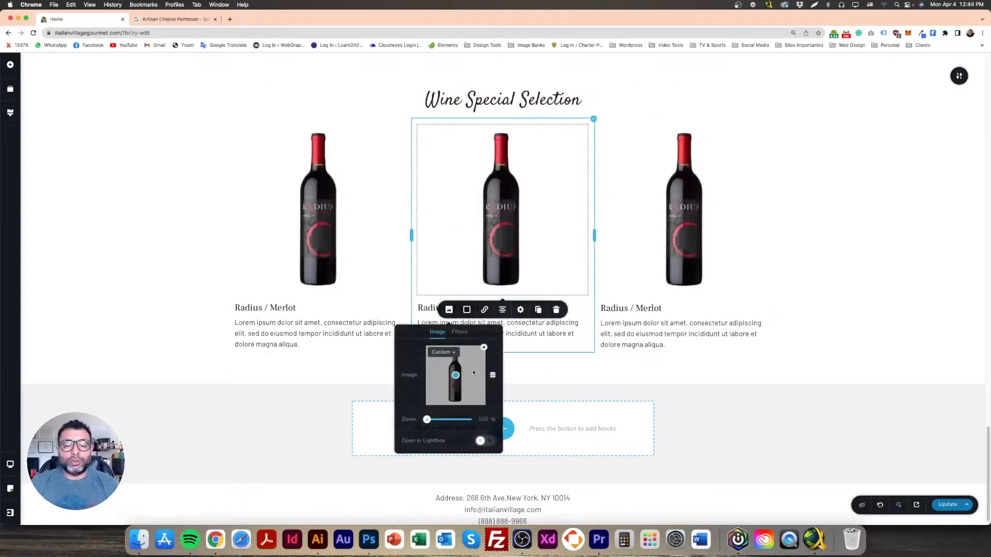
Step: Replace the middle bottle with the grey-label bottle from the media library
left_click(484, 348)
left_click(454, 366)
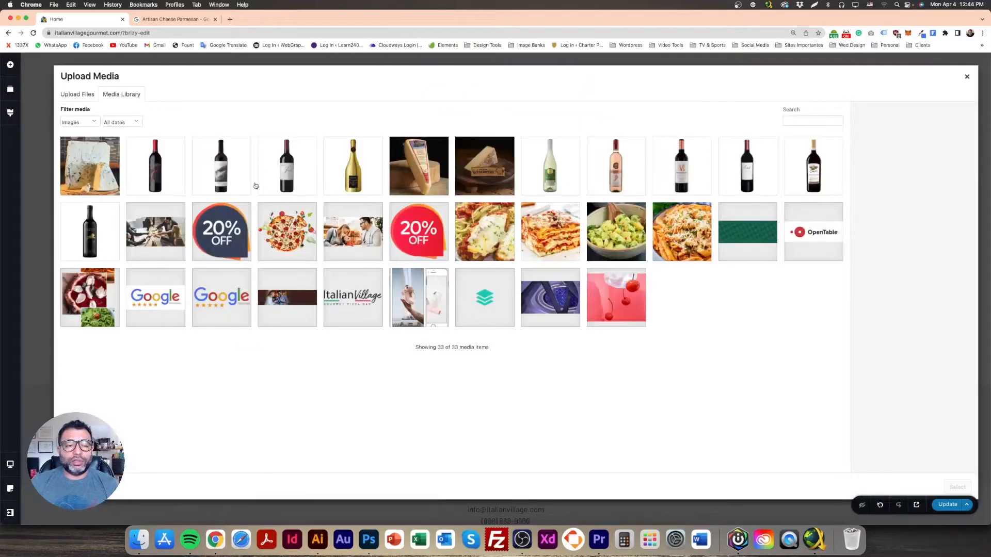
left_click(231, 168)
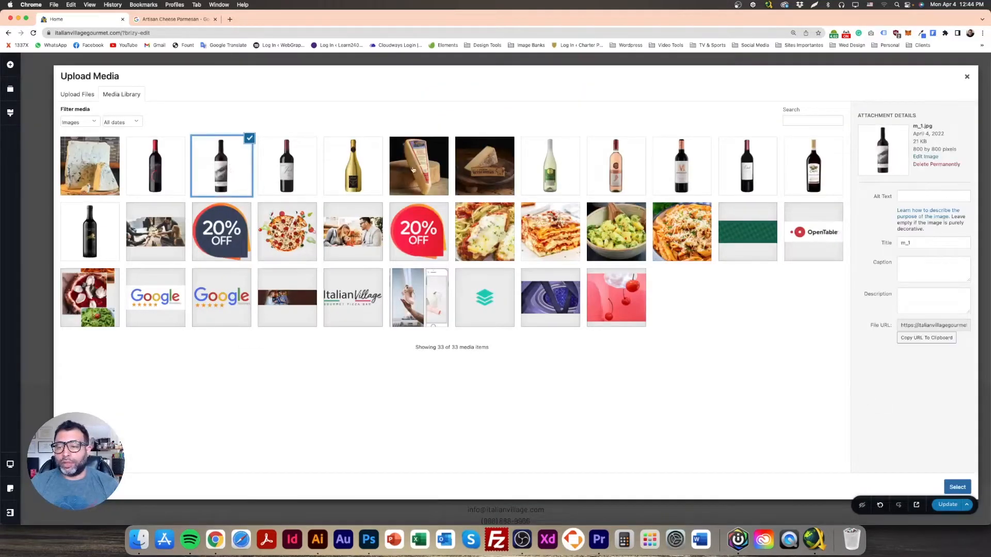
left_click(957, 487)
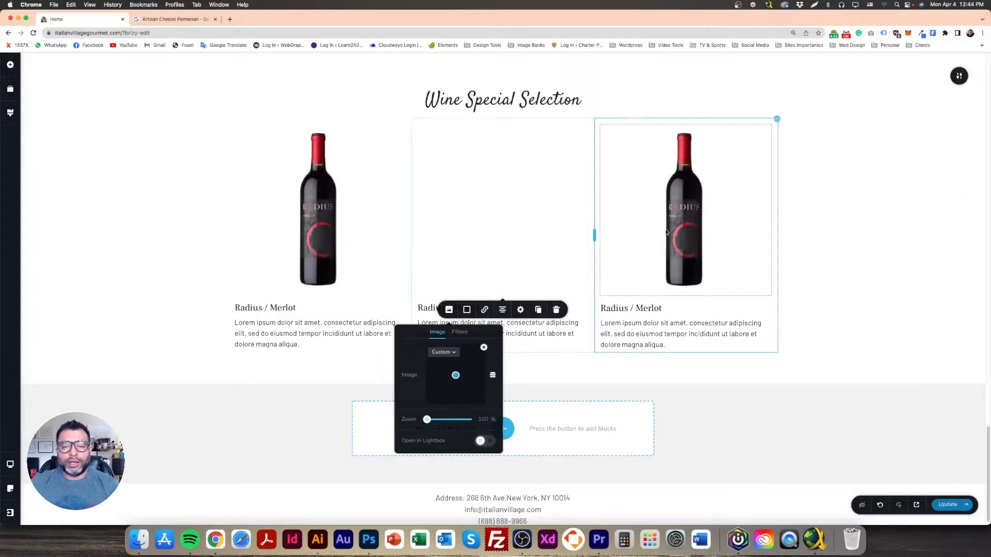
Step: Replace the right column's bottle with the fourth bottle in the media library
left_click(692, 205)
left_click(632, 311)
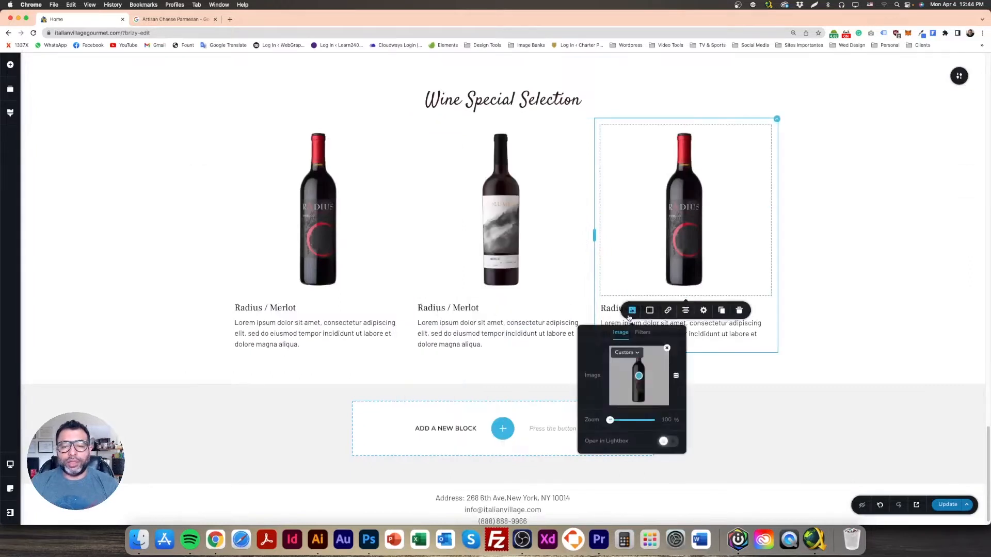
left_click(667, 350)
left_click(641, 369)
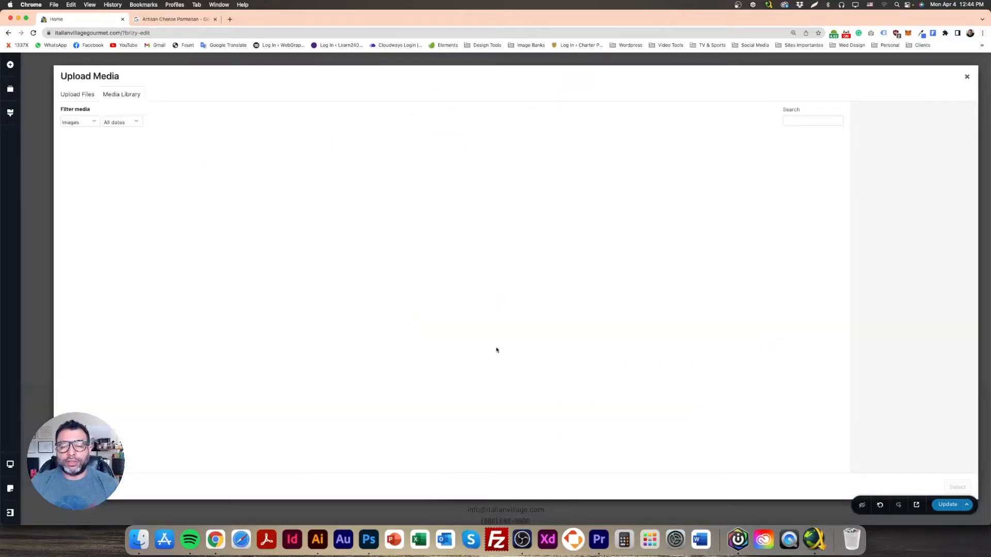
left_click(295, 161)
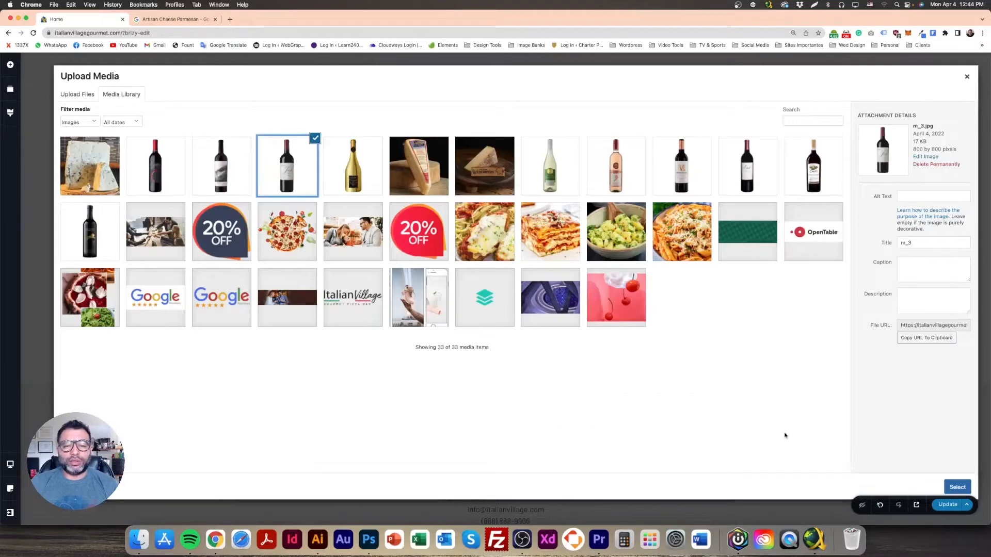
left_click(951, 488)
left_click(136, 234)
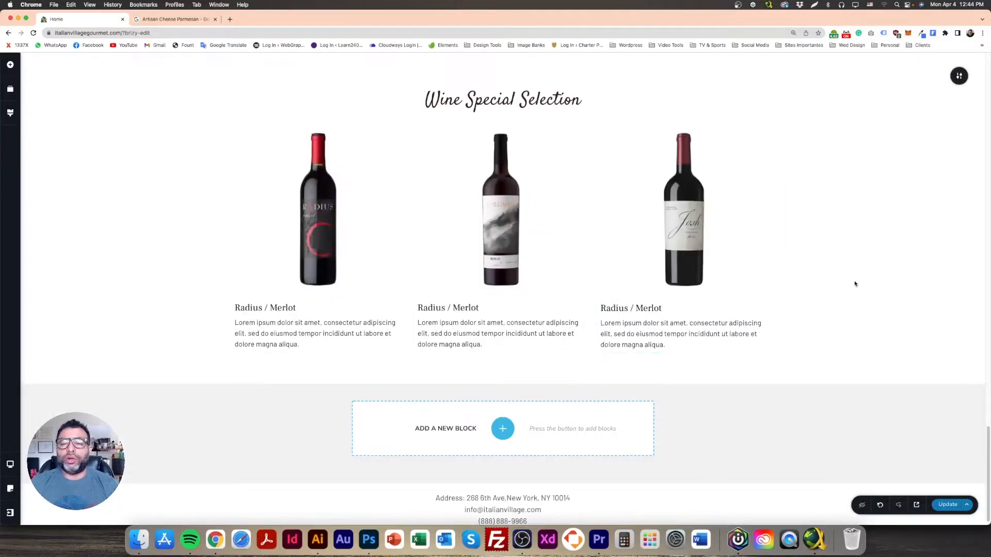
Step: Rename the middle and right wines to Columbia / Merlot and Josh / Merlot
left_click(447, 307)
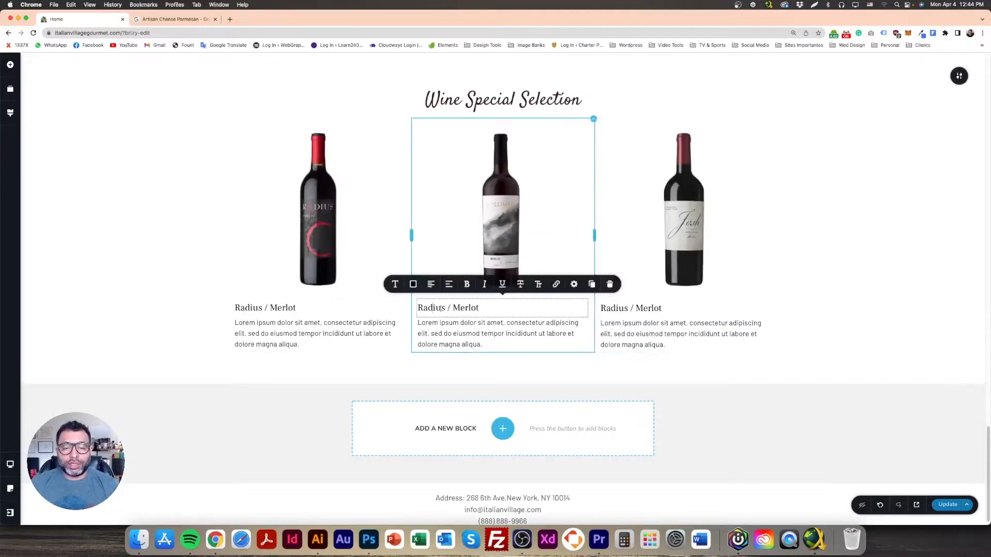
left_click_drag(446, 308, 408, 309)
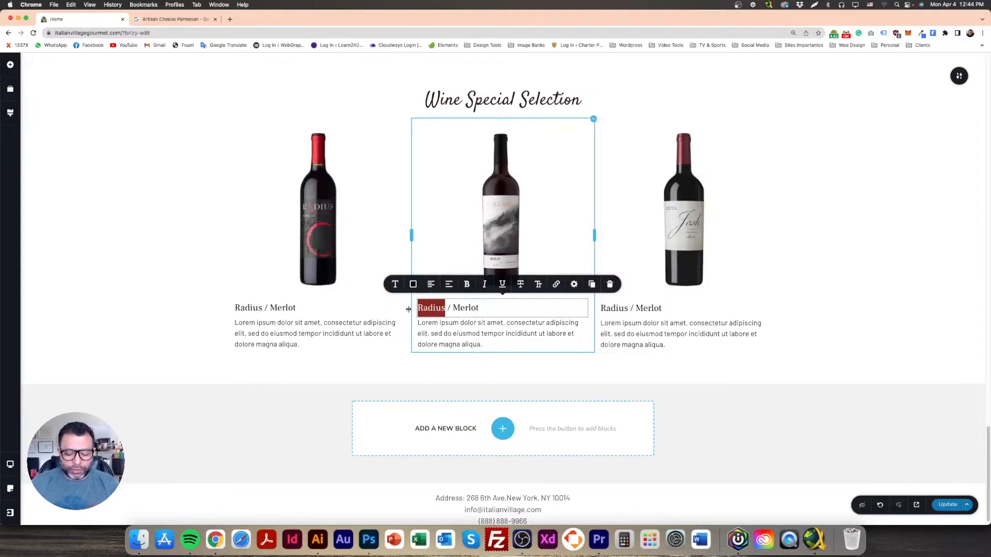
type("Columbi")
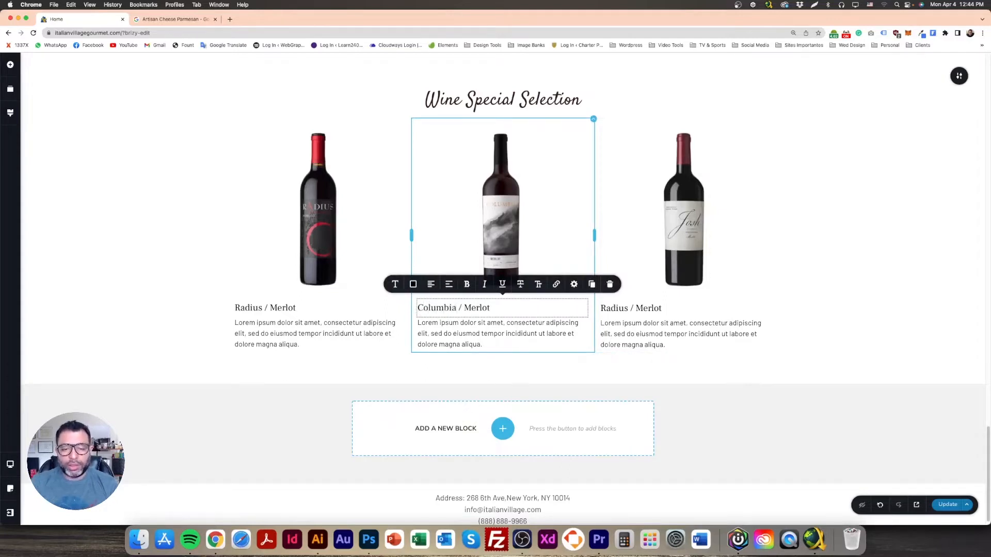
left_click(631, 308)
left_click_drag(625, 308, 579, 309)
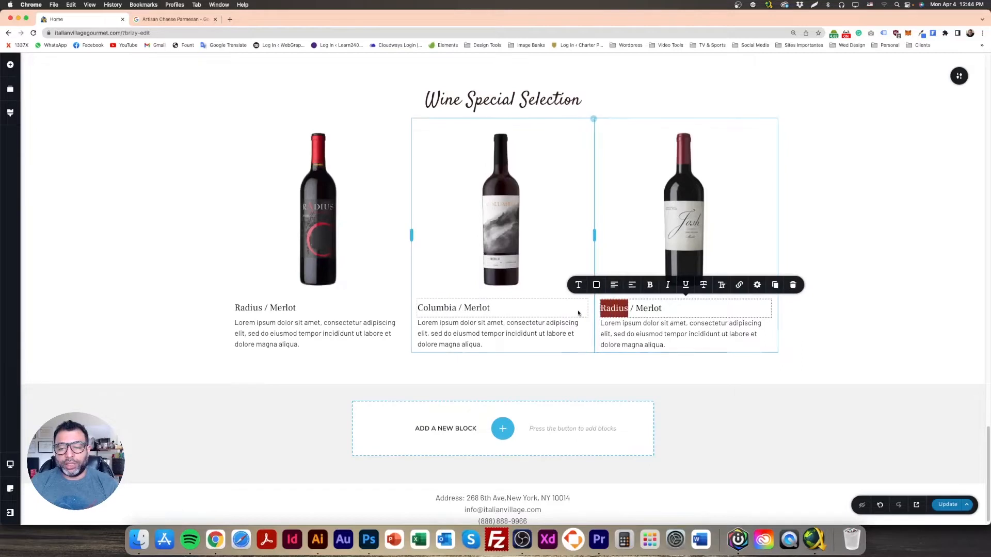
type("Jog")
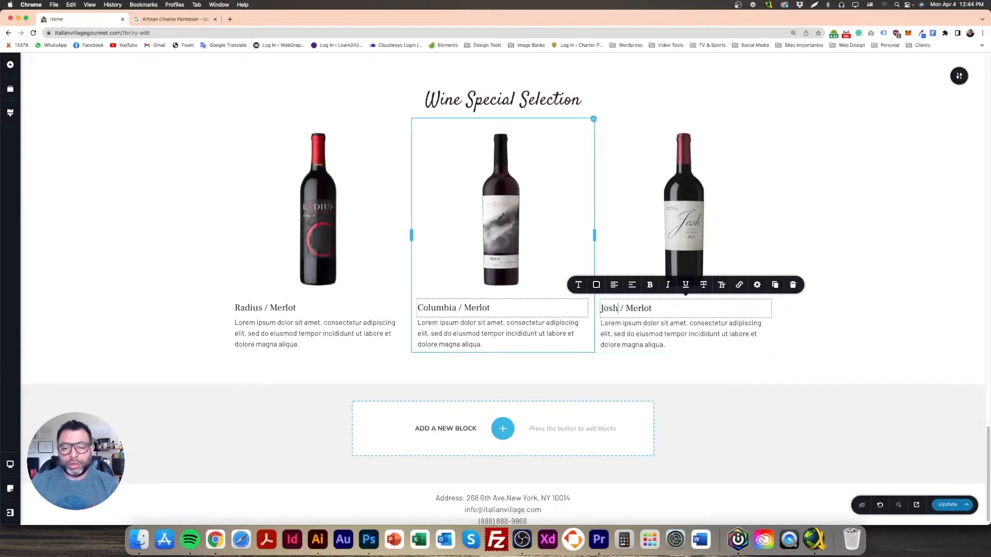
left_click(784, 313)
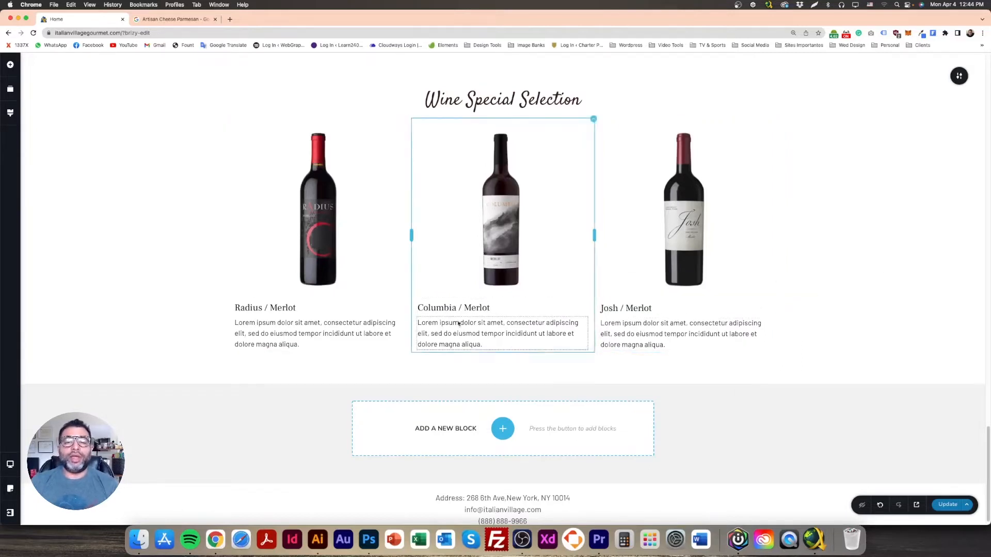
Step: Centre-align the headings and descriptions of the Radius, Columbia and Josh columns
left_click_drag(296, 309, 234, 308)
left_click(248, 284)
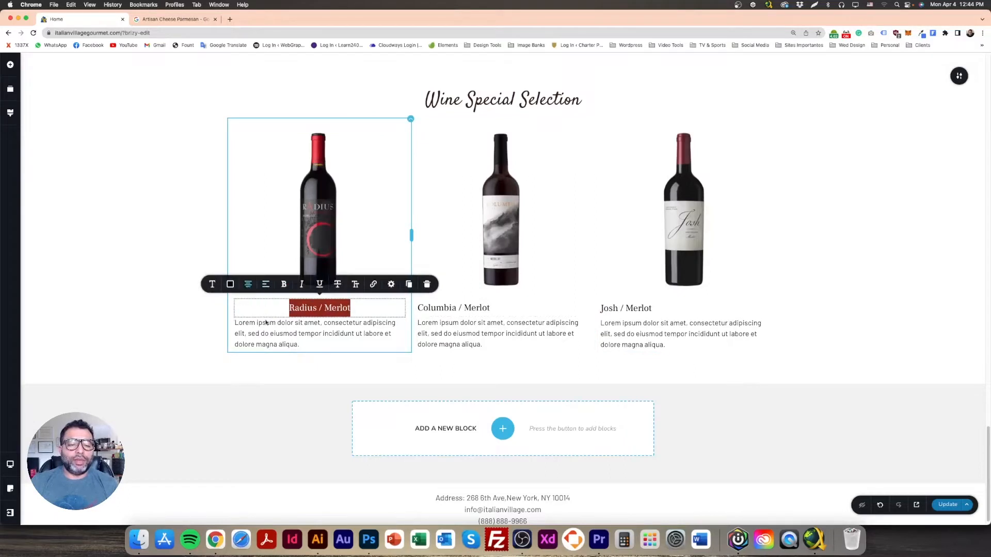
triple_click(278, 333)
left_click(175, 329)
triple_click(452, 308)
left_click(431, 285)
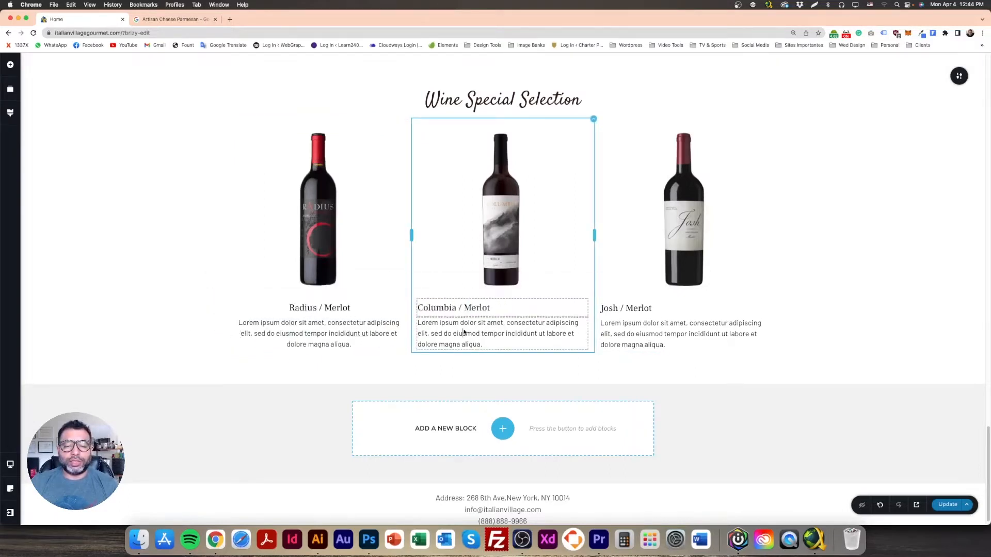
triple_click(464, 333)
left_click(431, 302)
triple_click(683, 309)
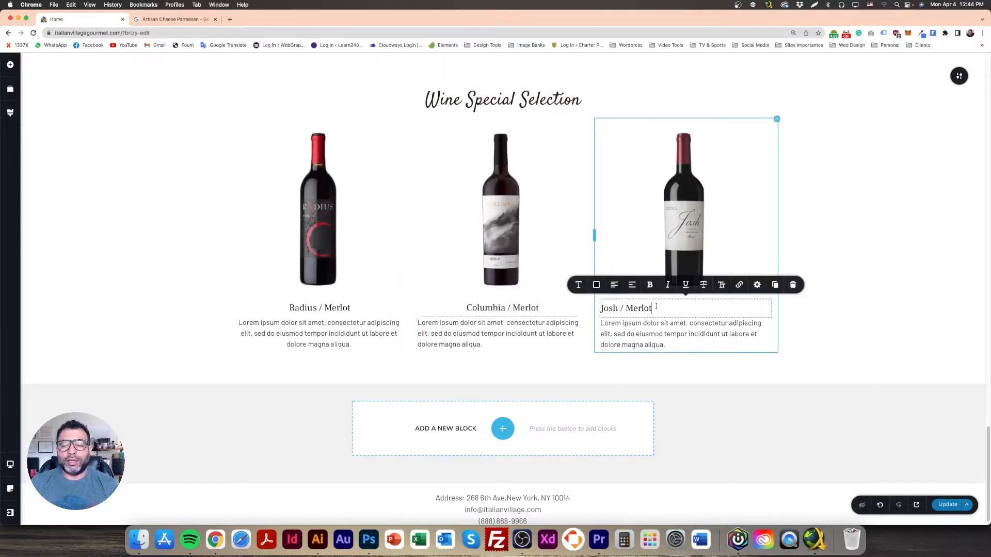
left_click(614, 285)
triple_click(659, 335)
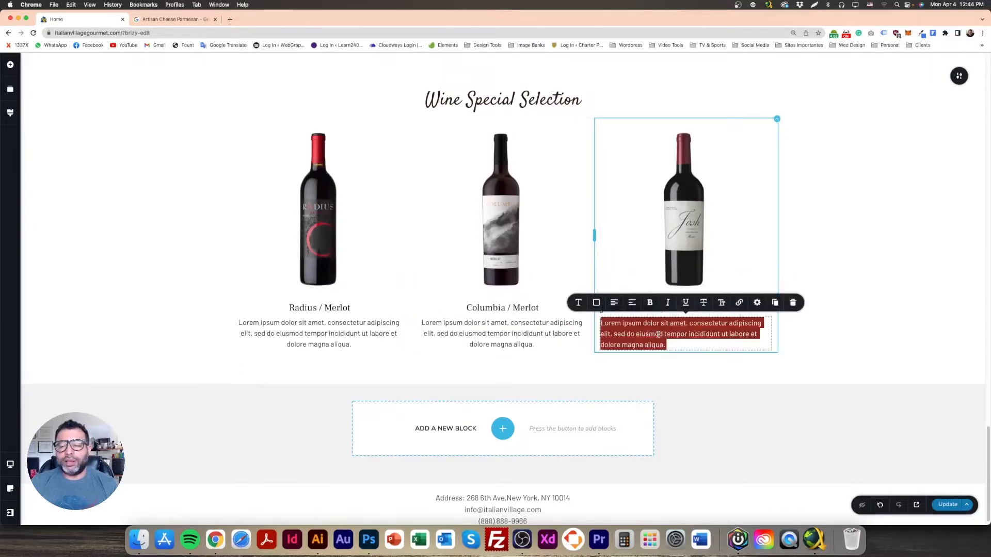
left_click(614, 302)
left_click(122, 243)
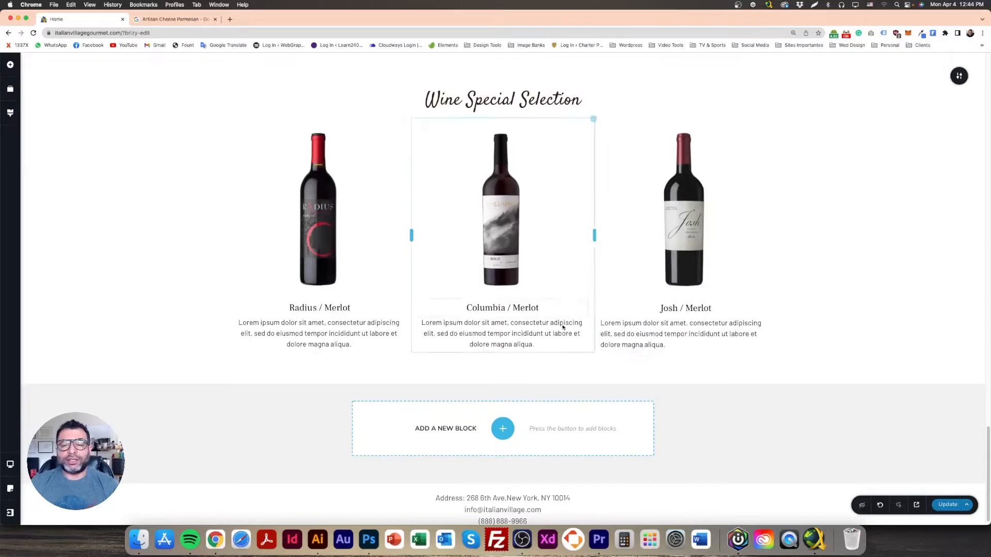
Step: Add a Line element below the three wine columns
scroll(850, 381, "up", 4)
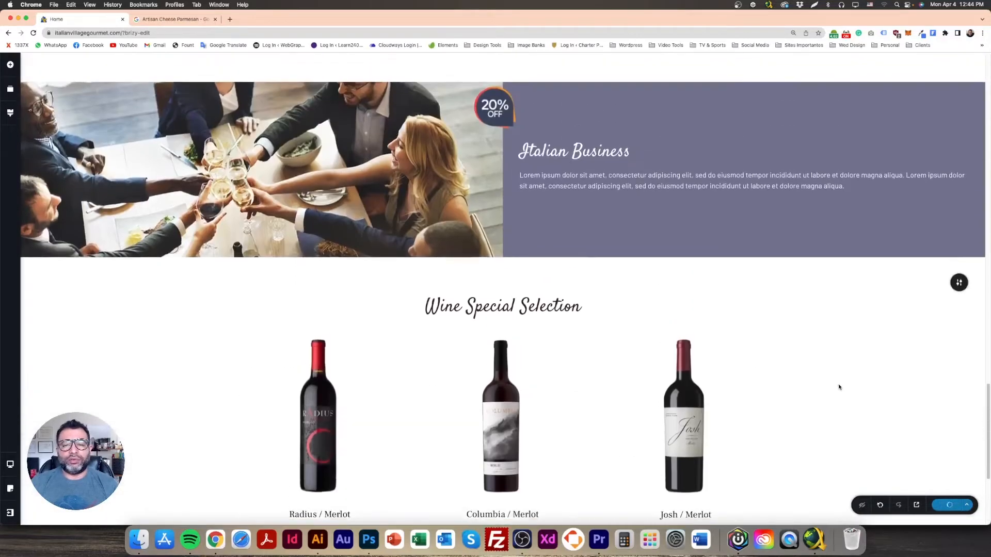
scroll(836, 387, "down", 4)
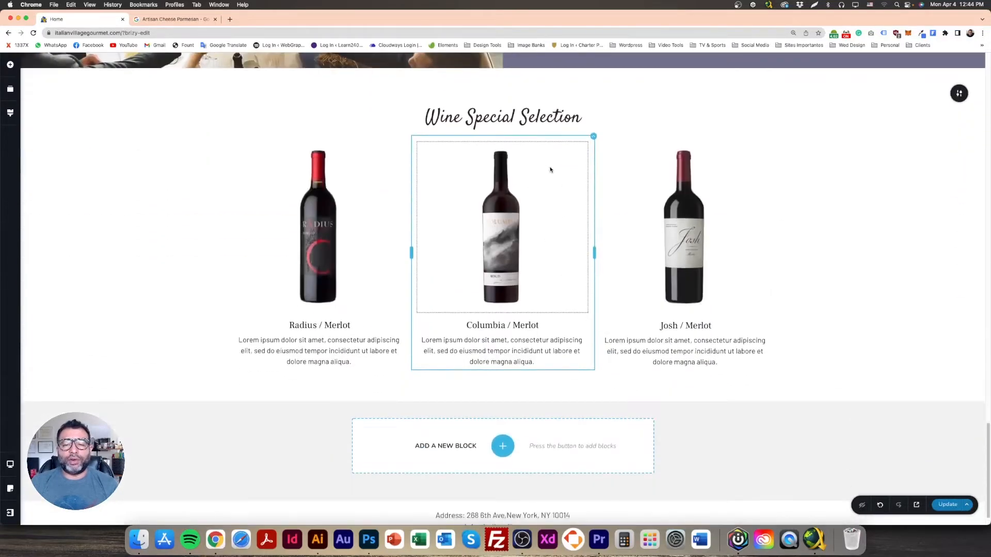
double_click(500, 117)
left_click(135, 172)
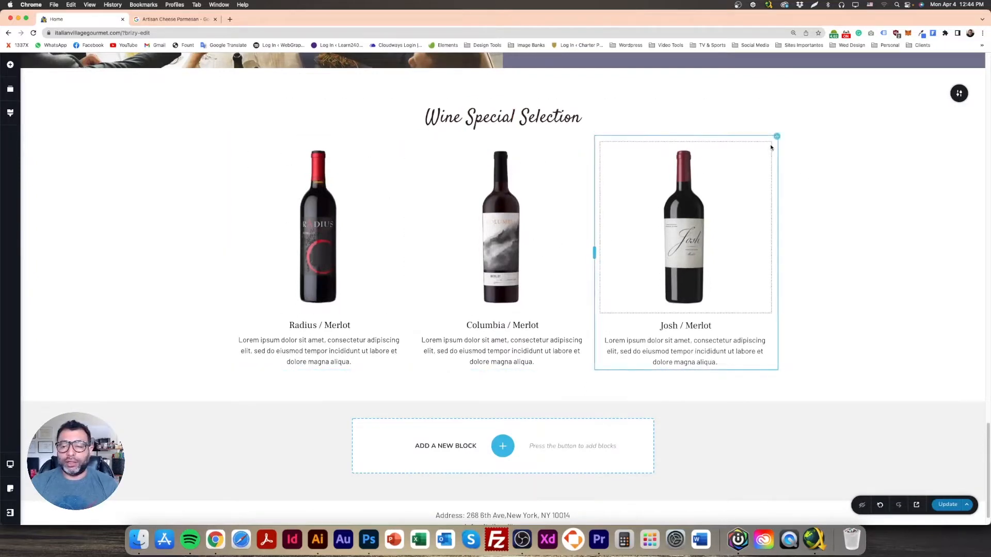
left_click(10, 64)
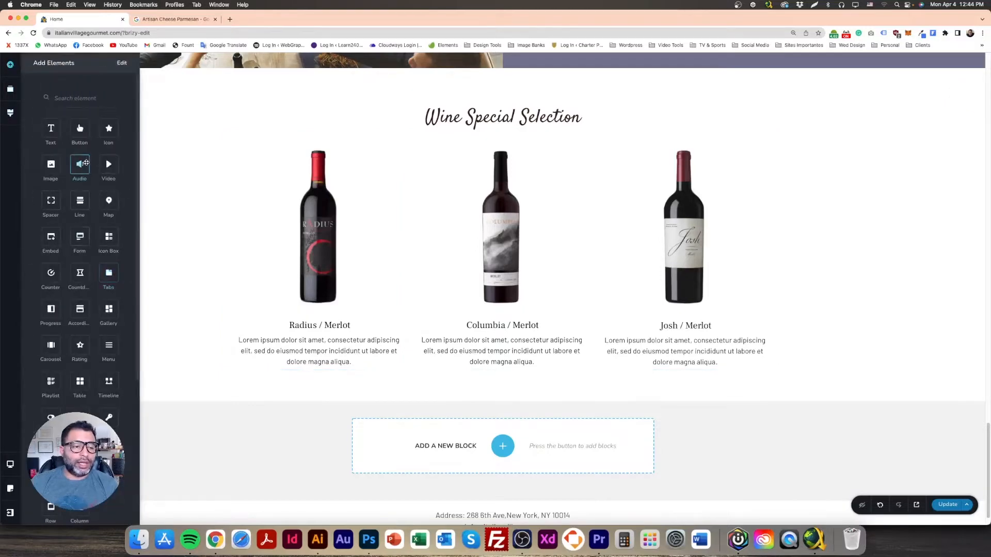
left_click_drag(77, 206, 486, 440)
Step: Make the divider line faint by lowering its colour opacity to 21%
left_click(491, 374)
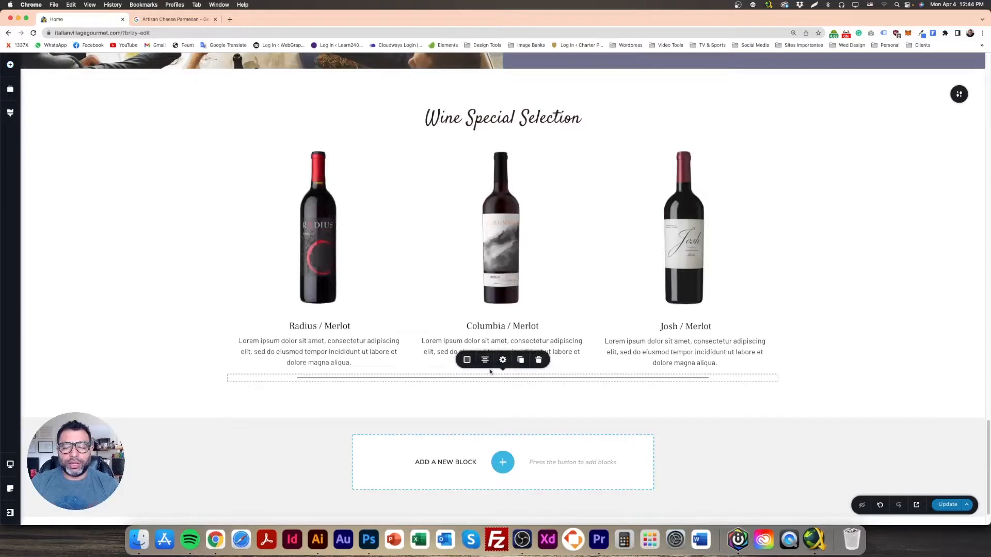
left_click(502, 361)
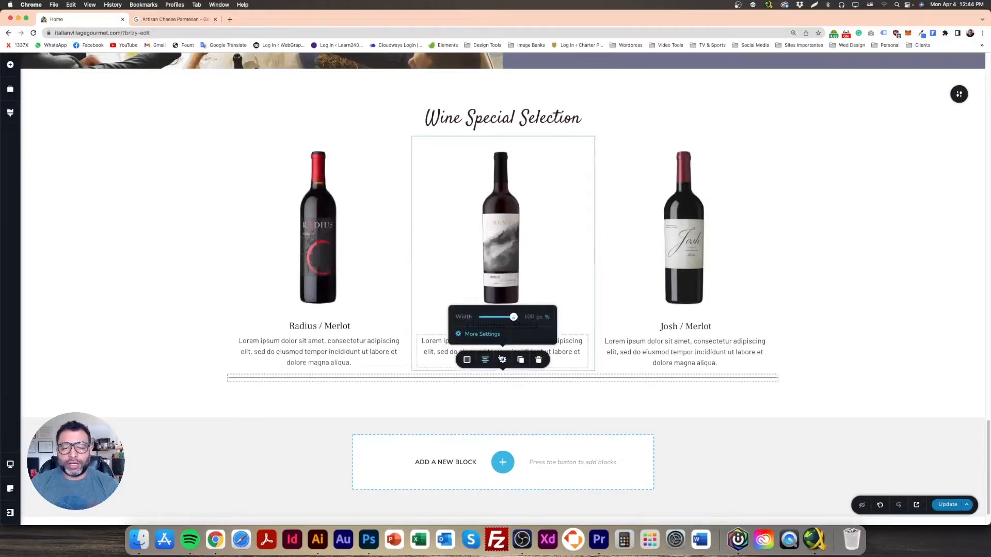
left_click(466, 359)
left_click_drag(509, 285, 509, 301)
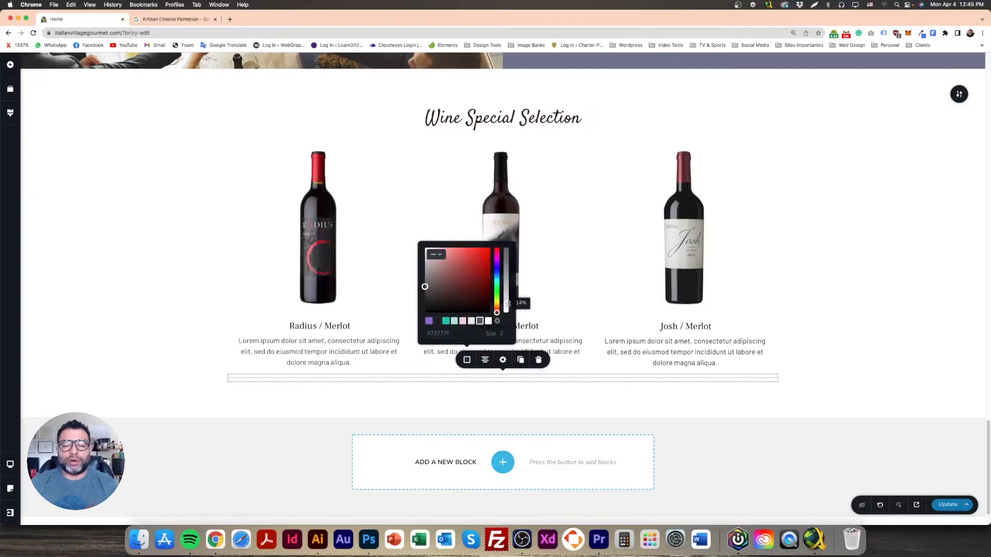
left_click(177, 346)
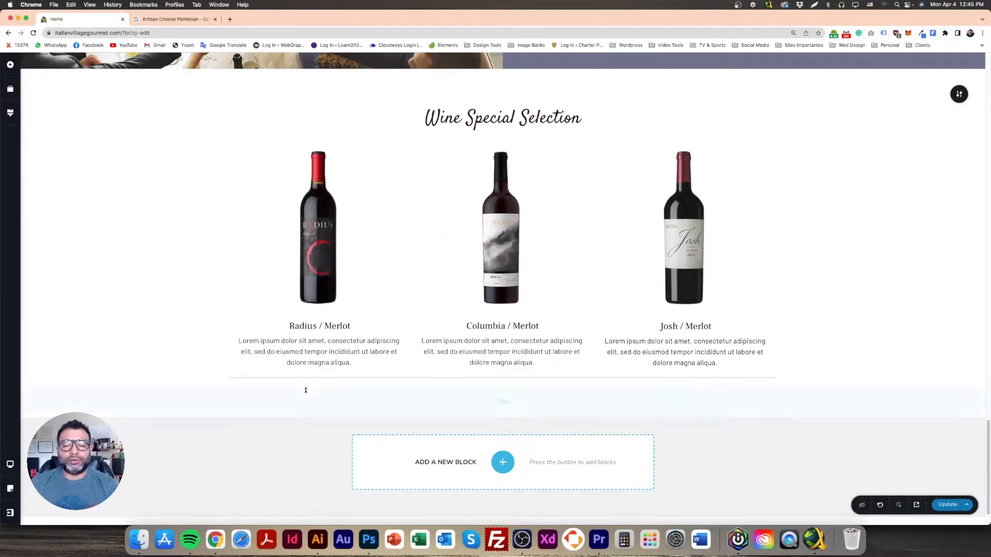
Step: Add a Spacer under the wine columns and a duplicate spacer below the divider line
left_click(11, 66)
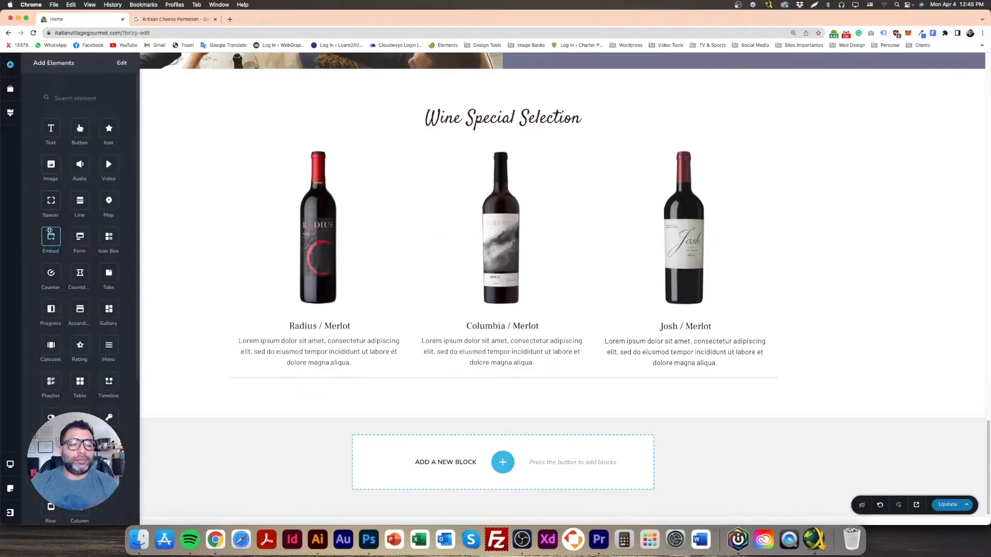
left_click_drag(101, 199, 426, 447)
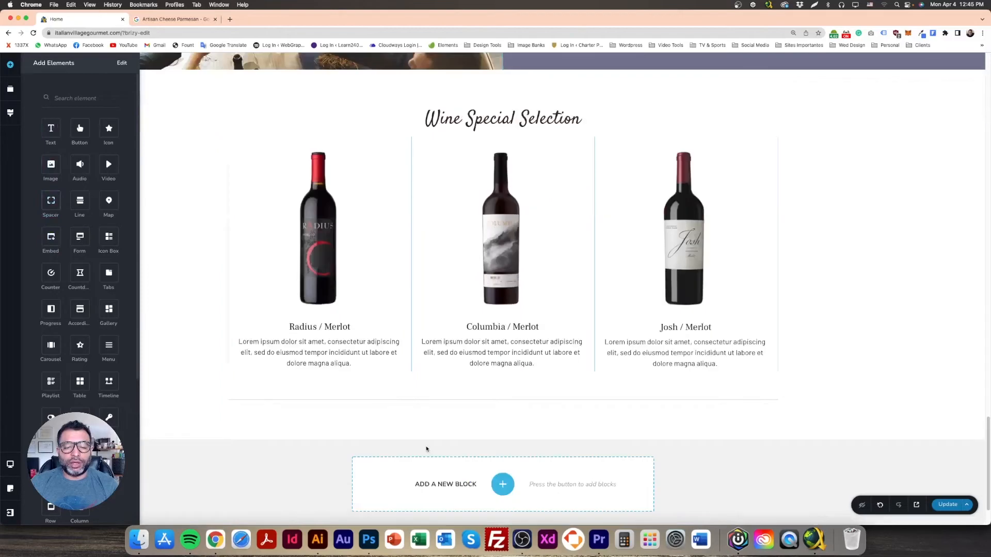
left_click_drag(457, 402, 466, 390)
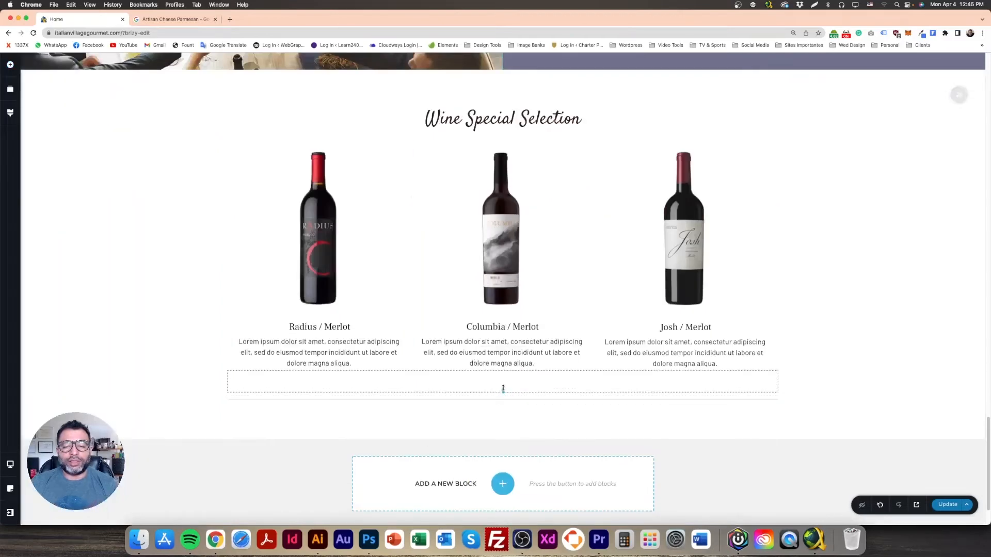
scroll(512, 292, "down", 2)
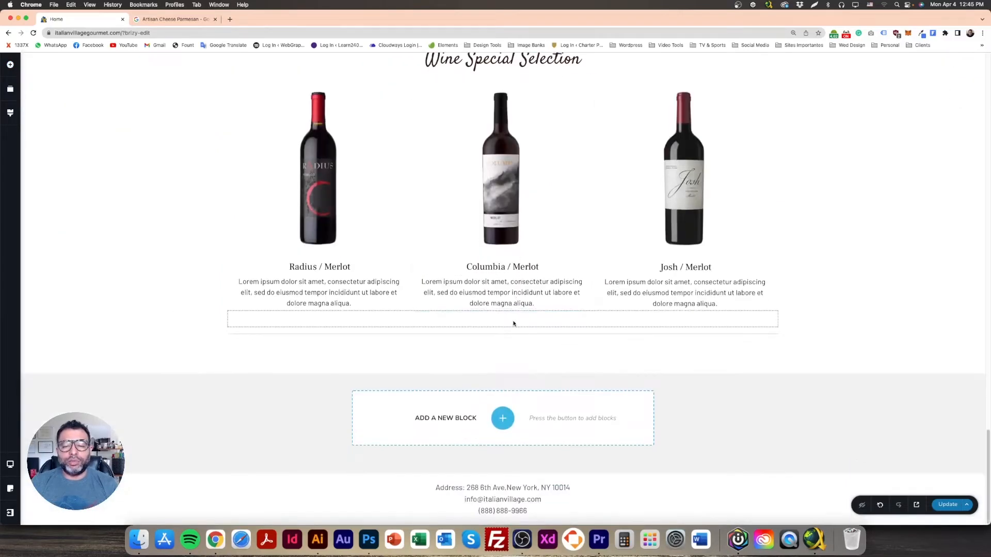
left_click(519, 295)
left_click_drag(526, 337, 504, 429)
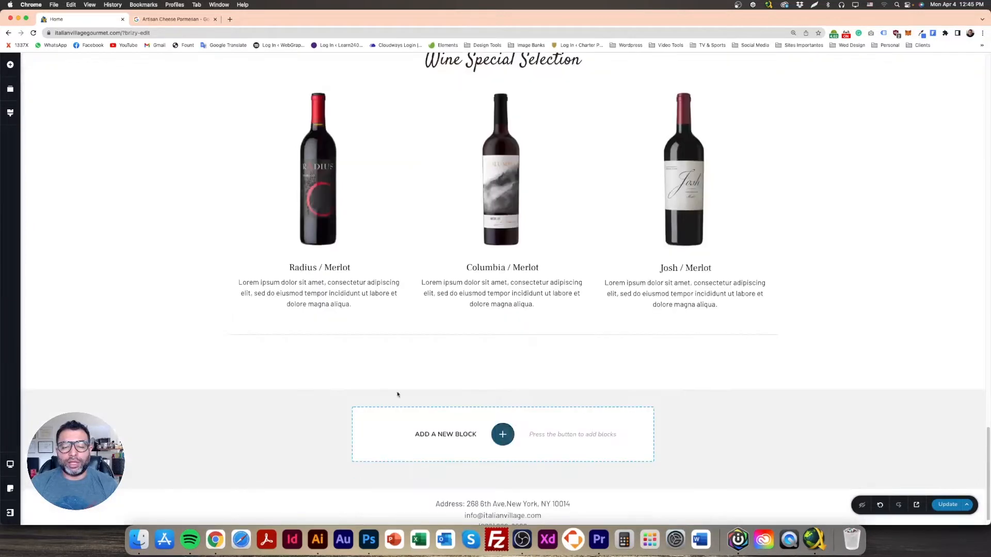
left_click(439, 352)
left_click(439, 336)
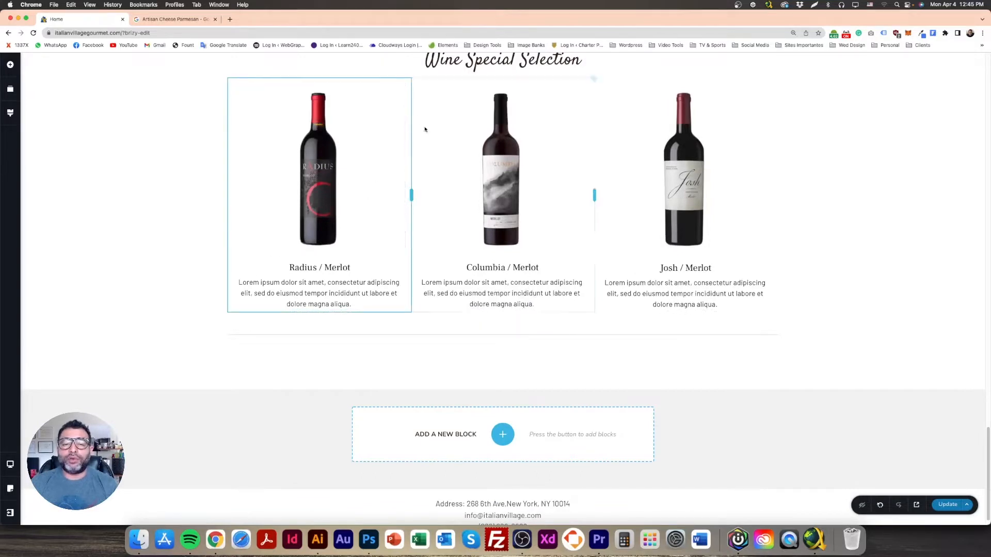
Step: Copy the Josh / Merlot column into a new row below and duplicate it into three columns
mouse_move(781, 81)
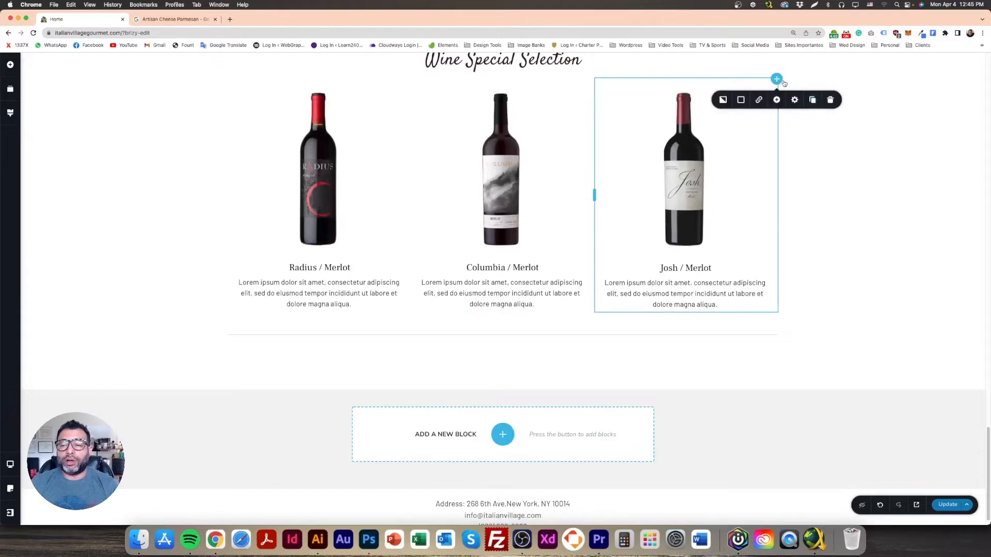
left_click(813, 100)
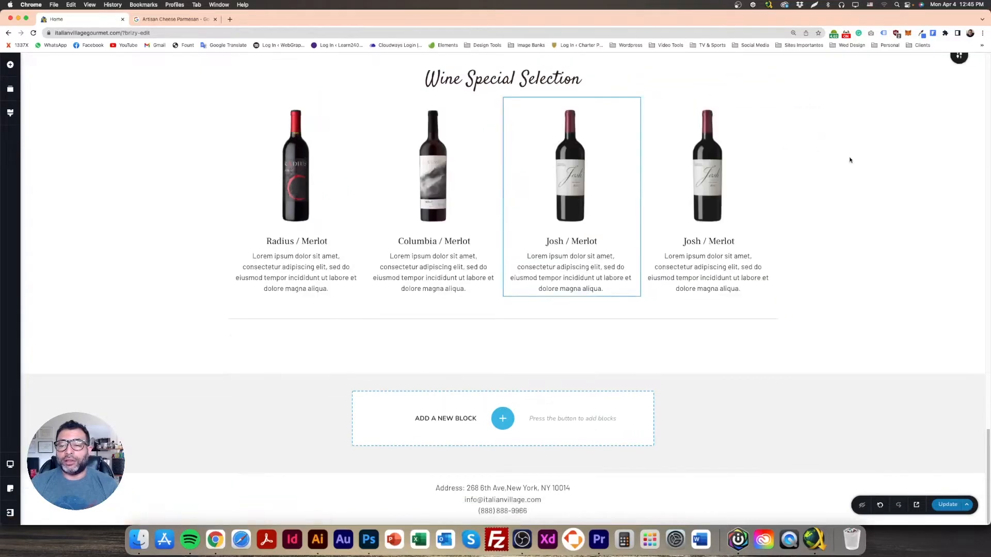
left_click_drag(776, 98, 408, 409)
scroll(482, 378, "down", 3)
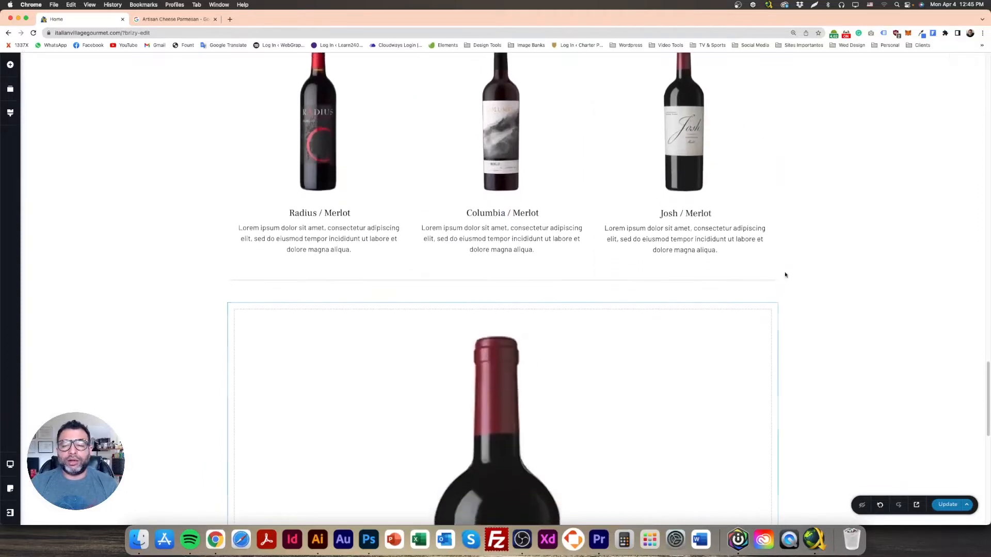
scroll(778, 315, "down", 3)
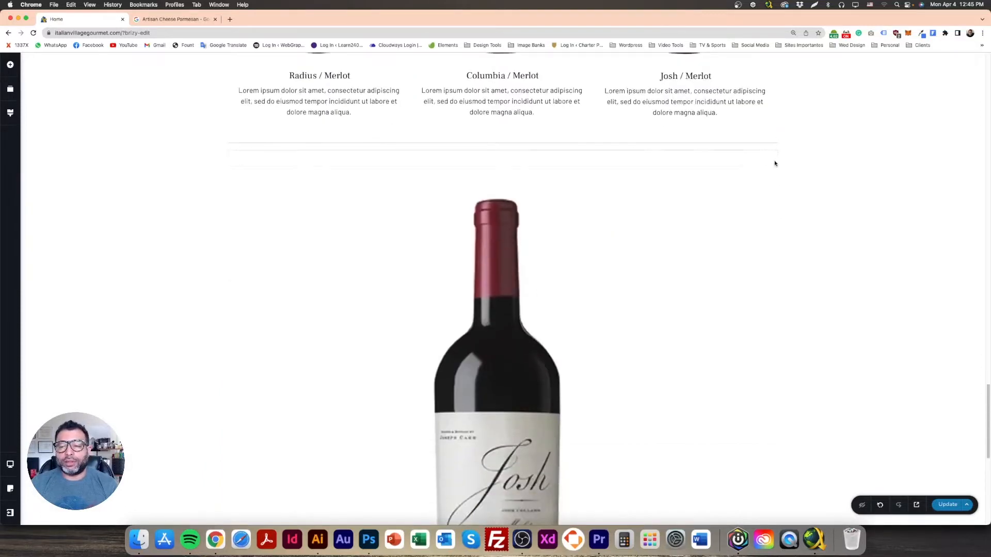
mouse_move(777, 170)
left_click(812, 187)
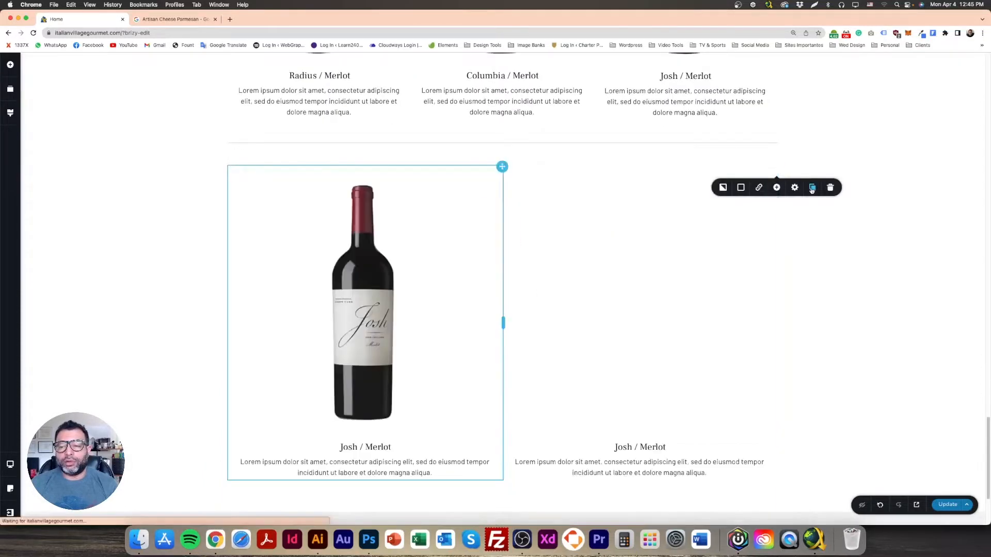
left_click(812, 188)
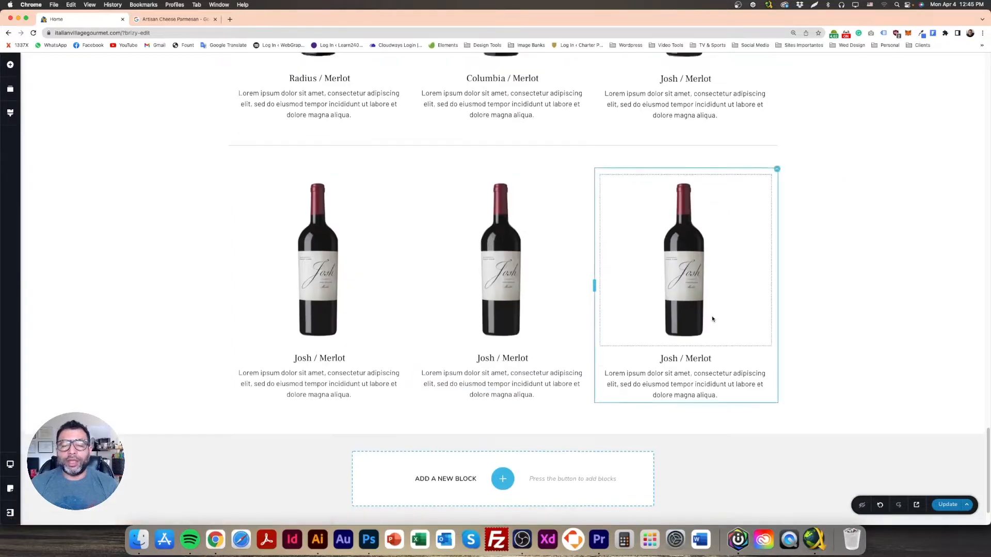
scroll(362, 309, "up", 5)
scroll(236, 302, "down", 2)
scroll(850, 228, "down", 3)
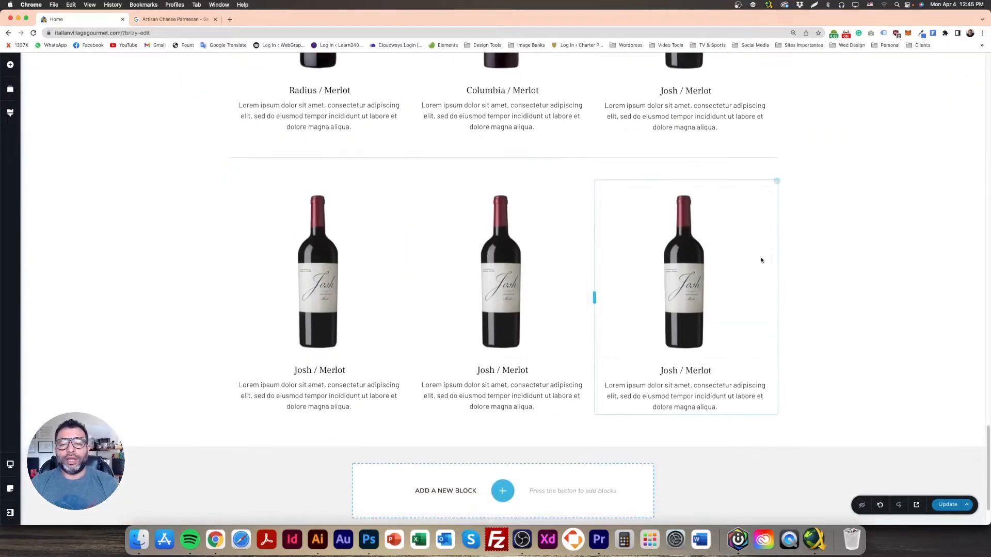
scroll(760, 261, "up", 5)
scroll(728, 261, "down", 3)
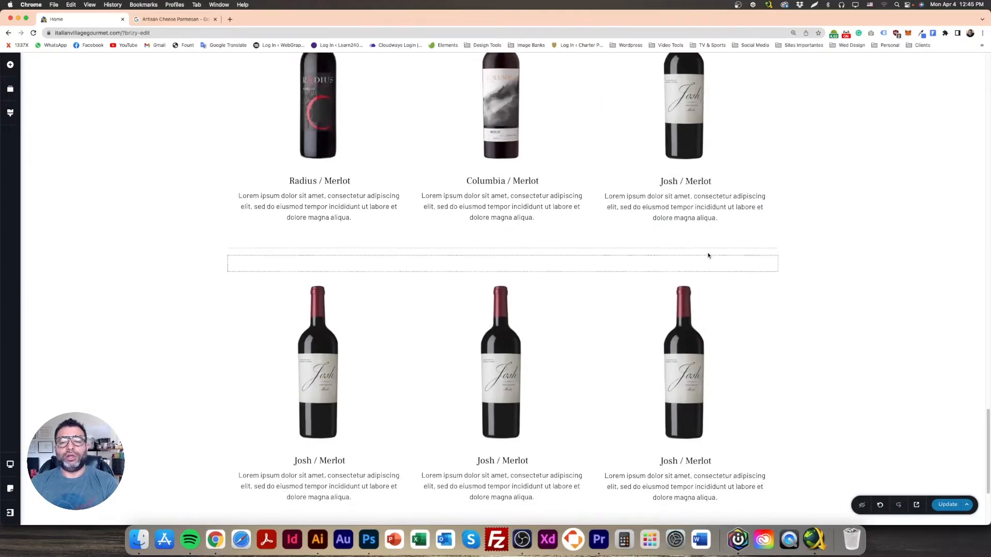
scroll(682, 271, "up", 5)
scroll(681, 273, "down", 2)
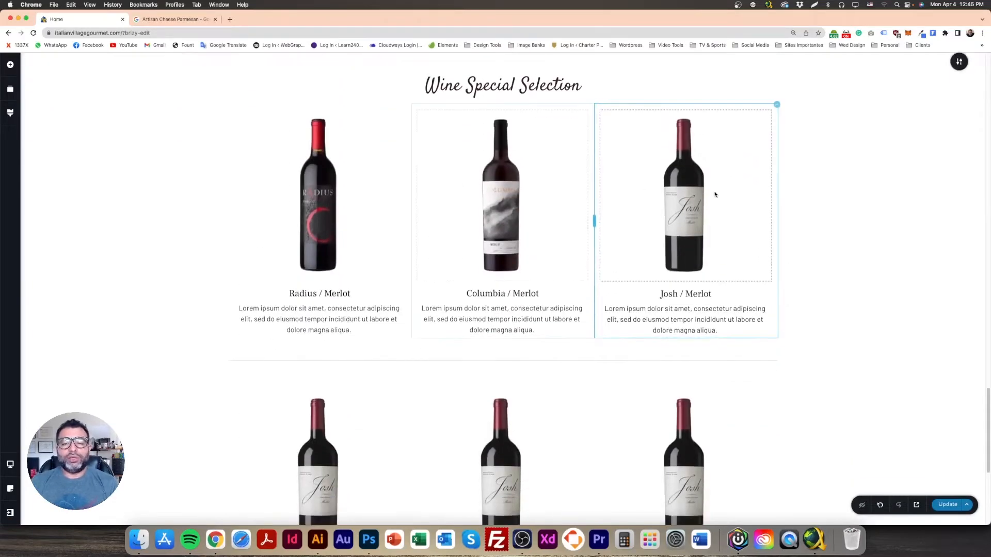
Step: Duplicate the top-row Josh / Merlot column twice, giving five wine columns
left_click(771, 111)
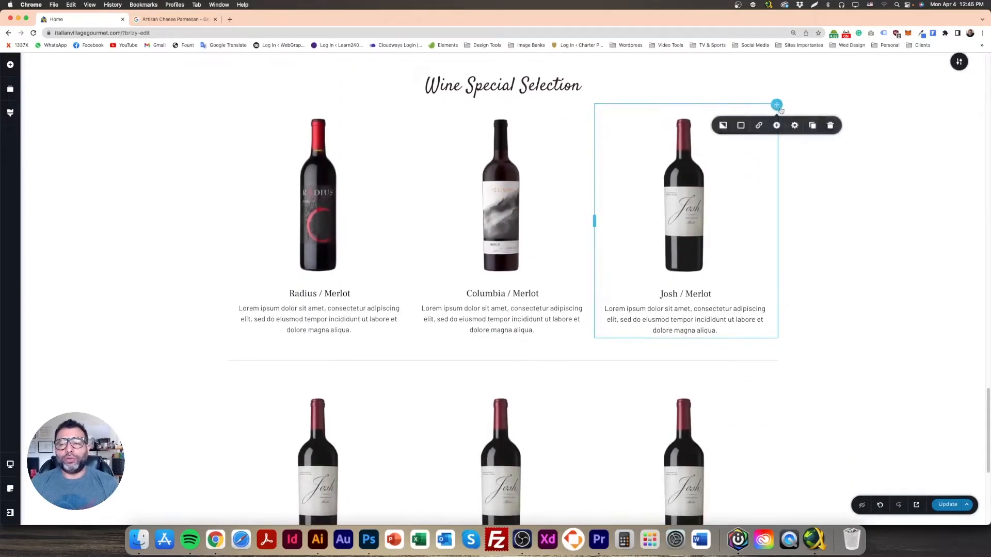
left_click(812, 126)
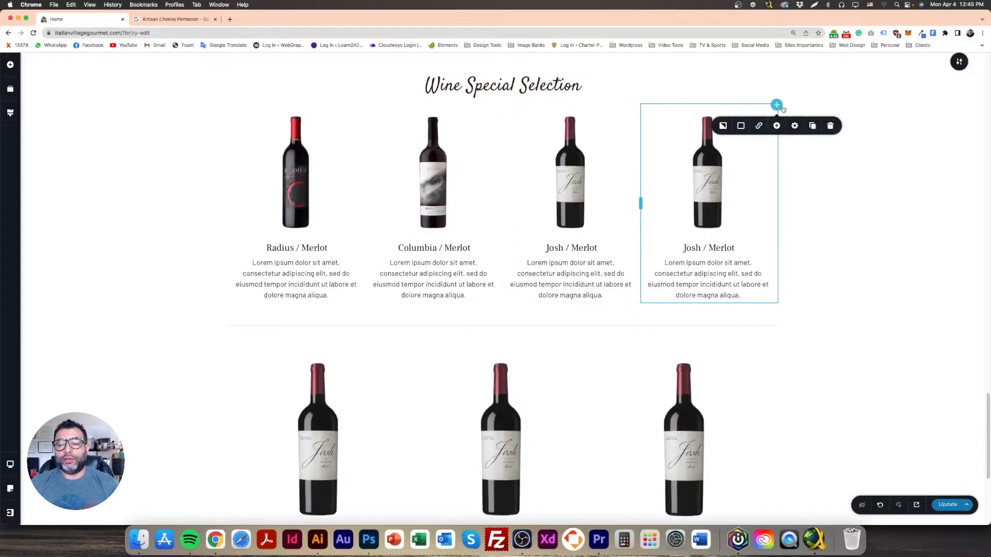
left_click(809, 126)
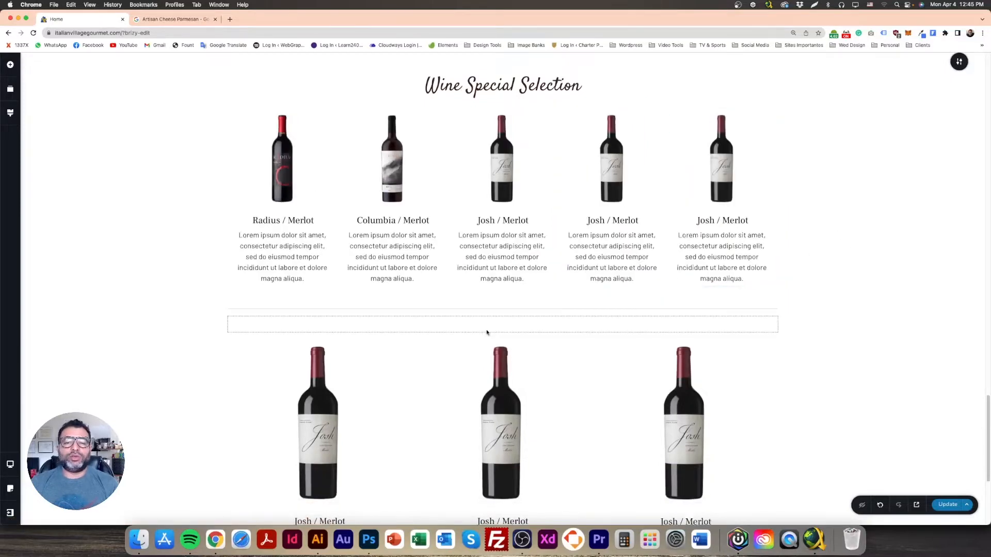
scroll(487, 332, "up", 2)
scroll(488, 333, "down", 3)
scroll(492, 360, "up", 4)
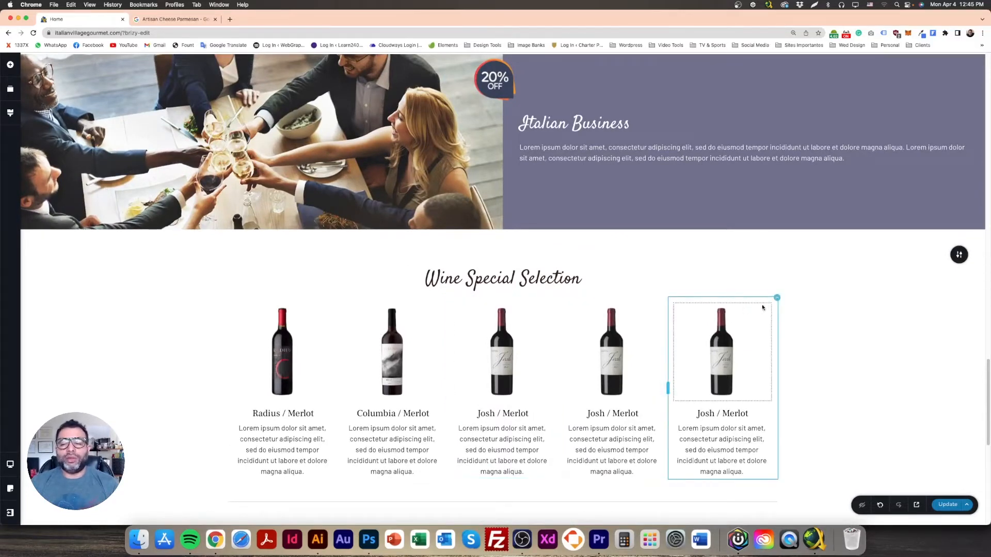
Step: Delete the fifth wine column, leaving four
left_click(773, 301)
left_click(832, 281)
scroll(800, 298, "down", 3)
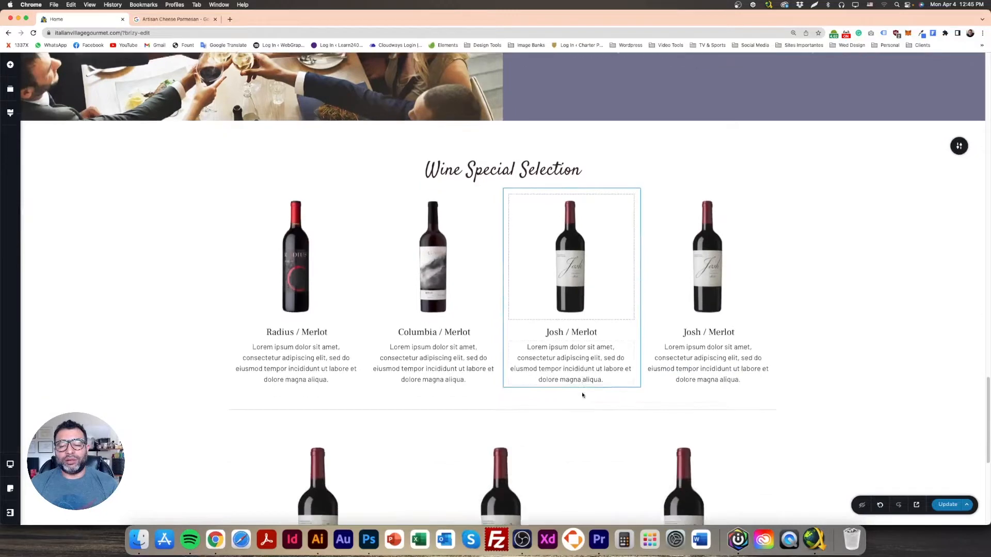
Step: Reduce the Radius and Columbia descriptions from text size 17 to 15
triple_click(302, 334)
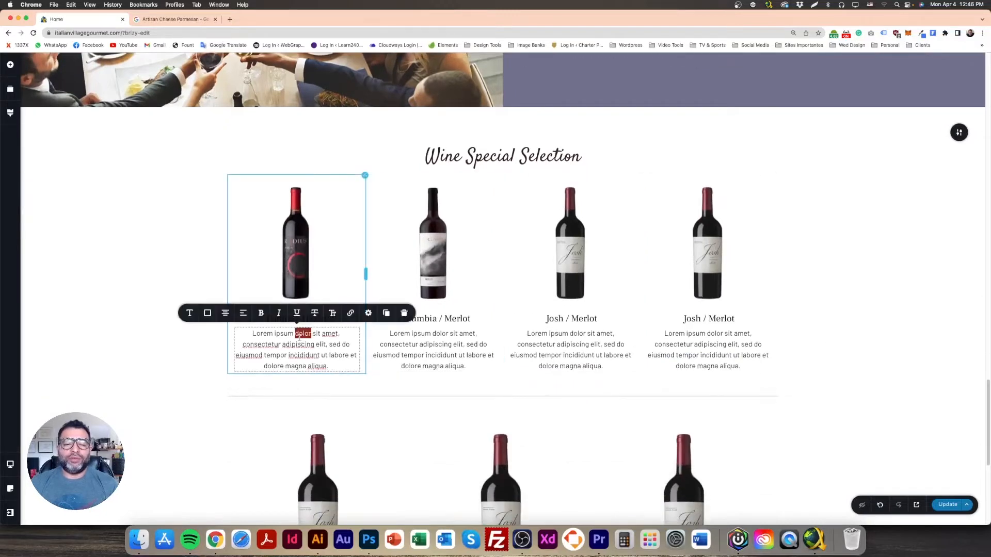
left_click(189, 313)
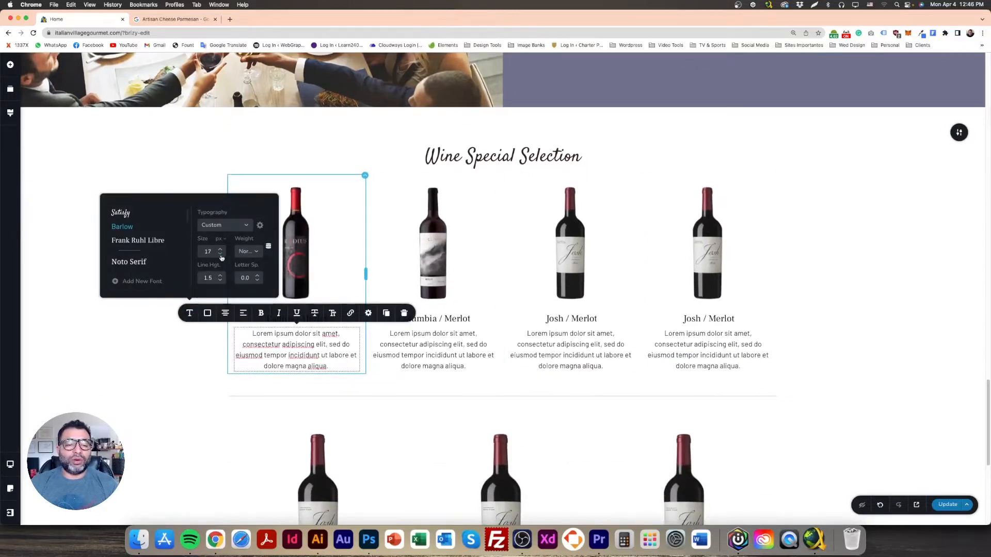
left_click(220, 255)
left_click(220, 256)
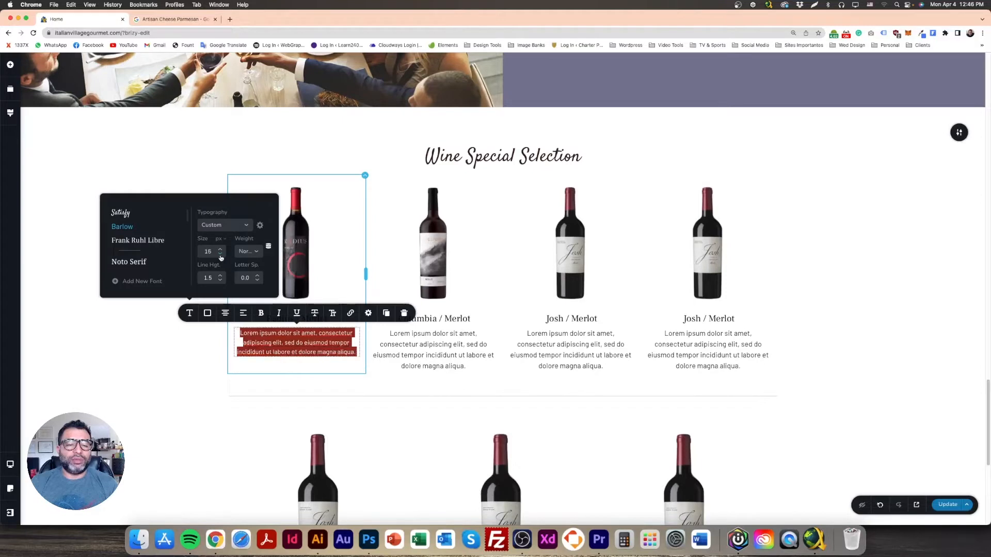
left_click(107, 334)
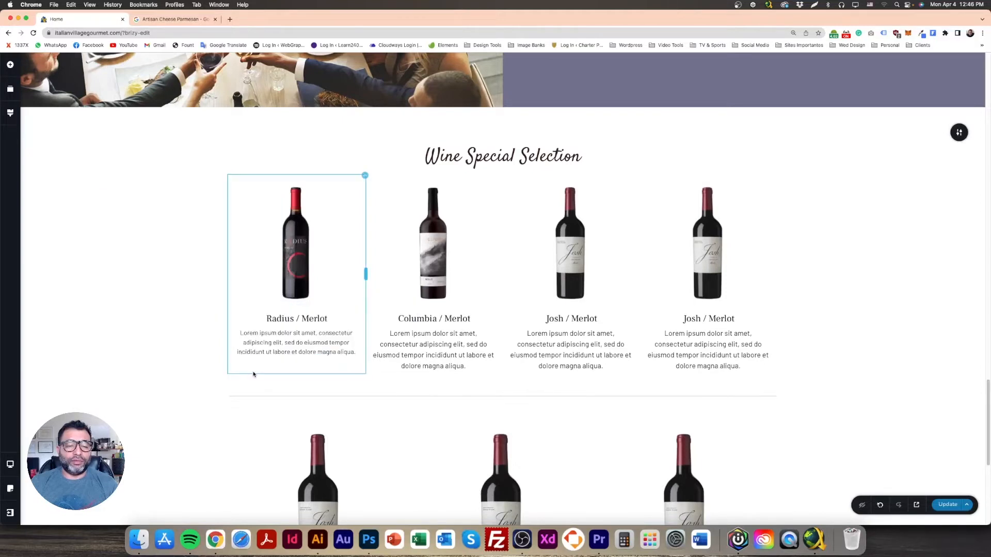
double_click(409, 341)
left_click(410, 341)
left_click(327, 313)
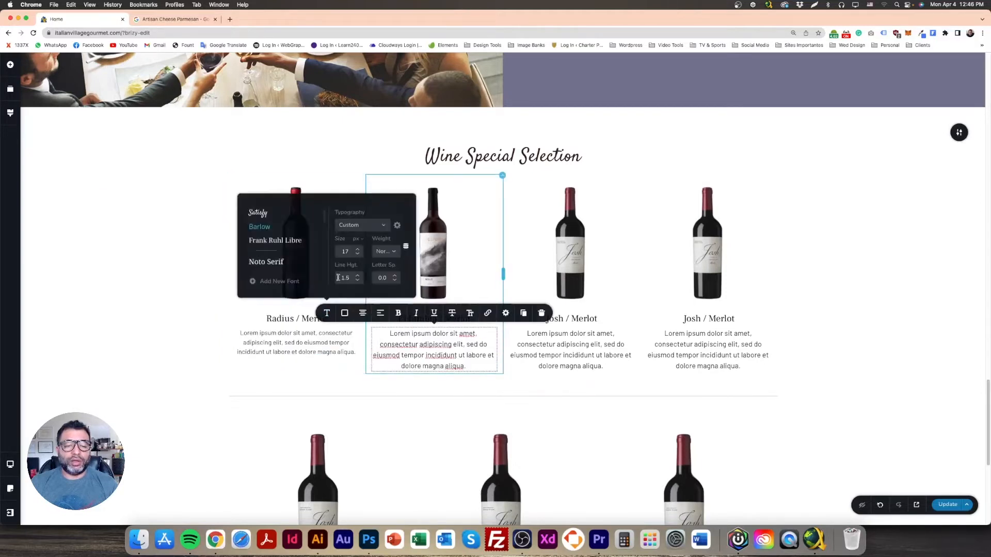
left_click(357, 255)
left_click(358, 255)
Step: Shrink the third and fourth wine descriptions to size 15 to match
triple_click(559, 342)
left_click(464, 312)
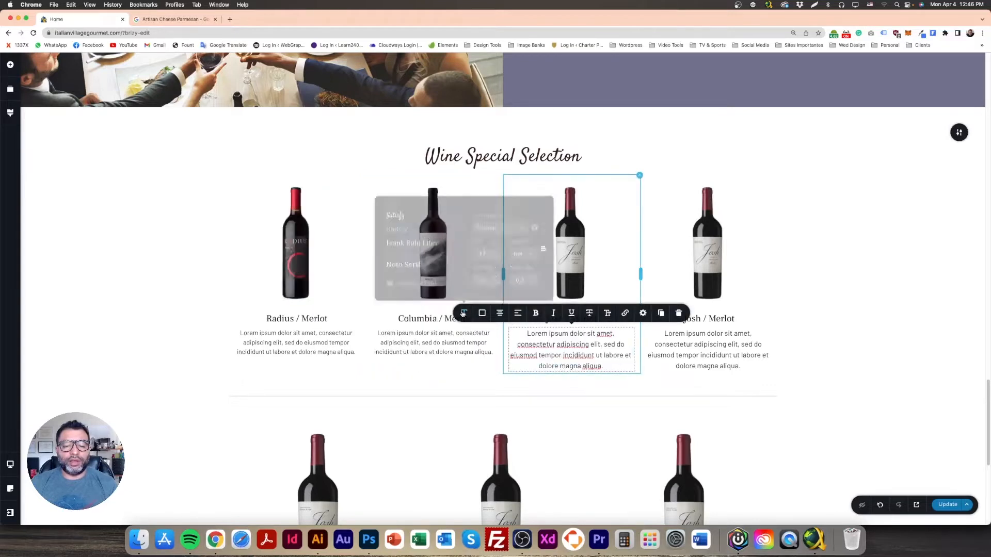
triple_click(702, 347)
left_click(601, 313)
left_click(632, 255)
left_click(632, 255)
left_click(869, 297)
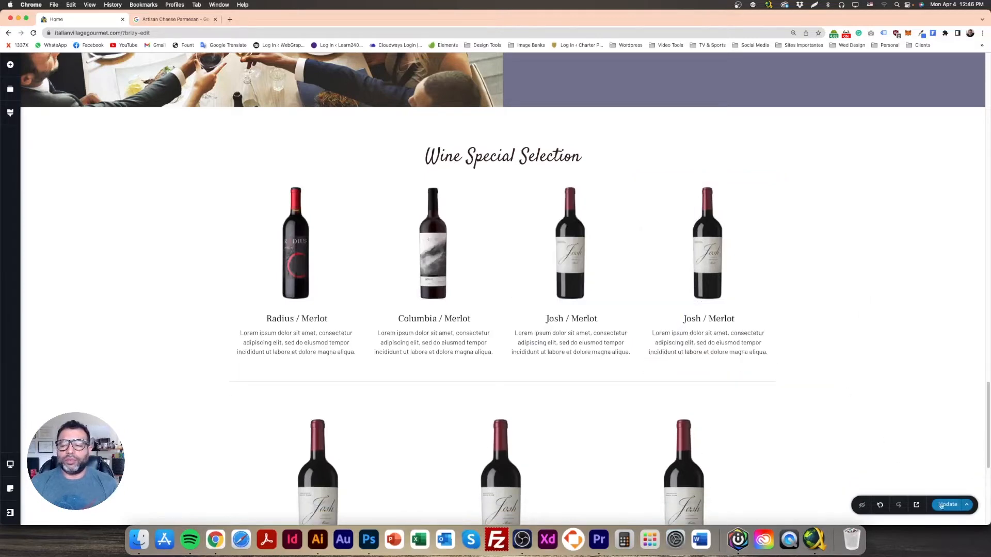
scroll(825, 408, "down", 3)
scroll(516, 382, "up", 4)
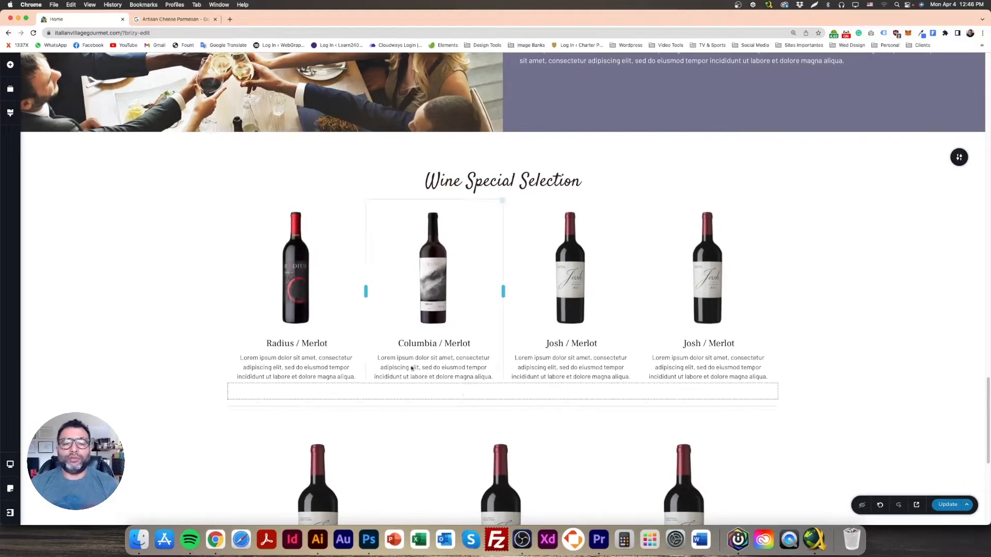
Step: Swap the fourth column's Josh bottle for the gold bottle from the media library
left_click(707, 268)
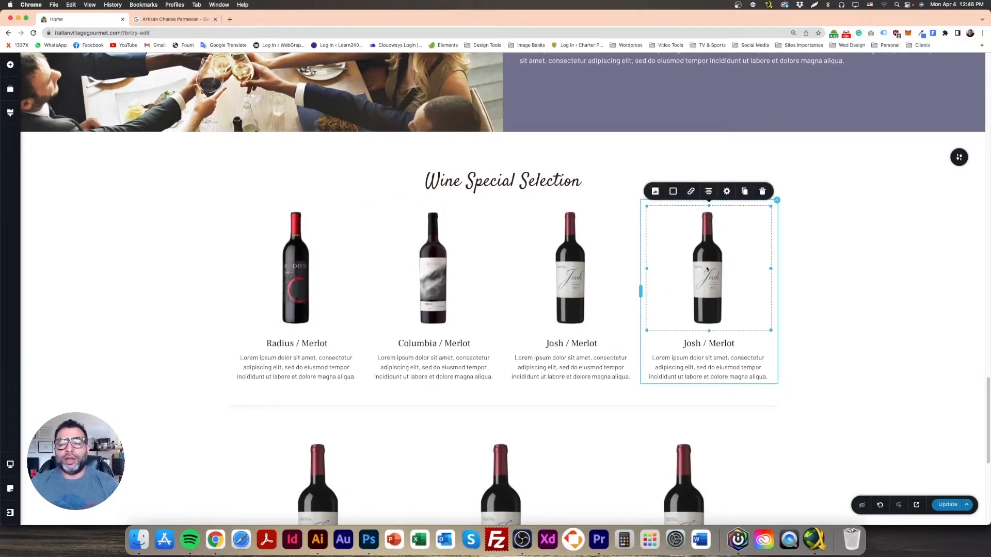
left_click(656, 191)
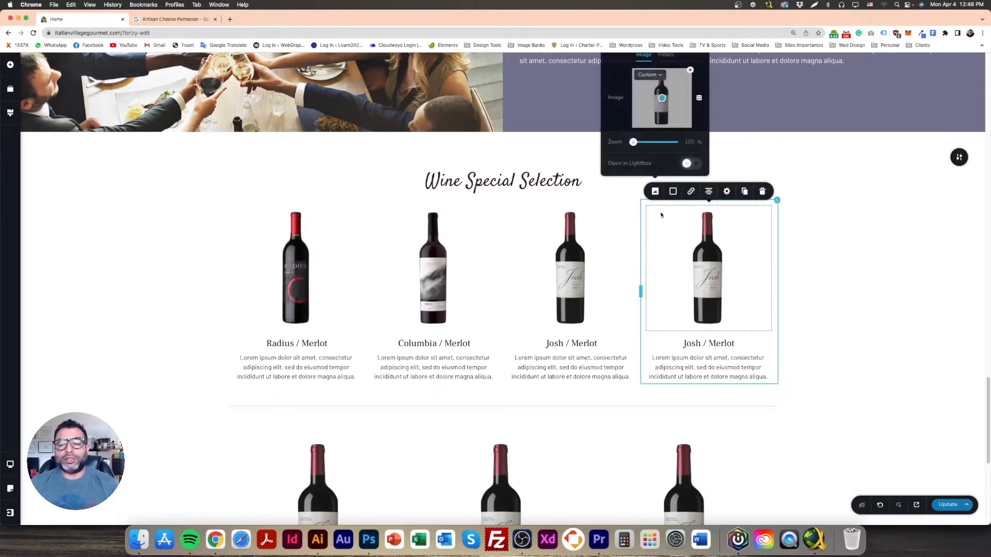
left_click(690, 71)
left_click(659, 111)
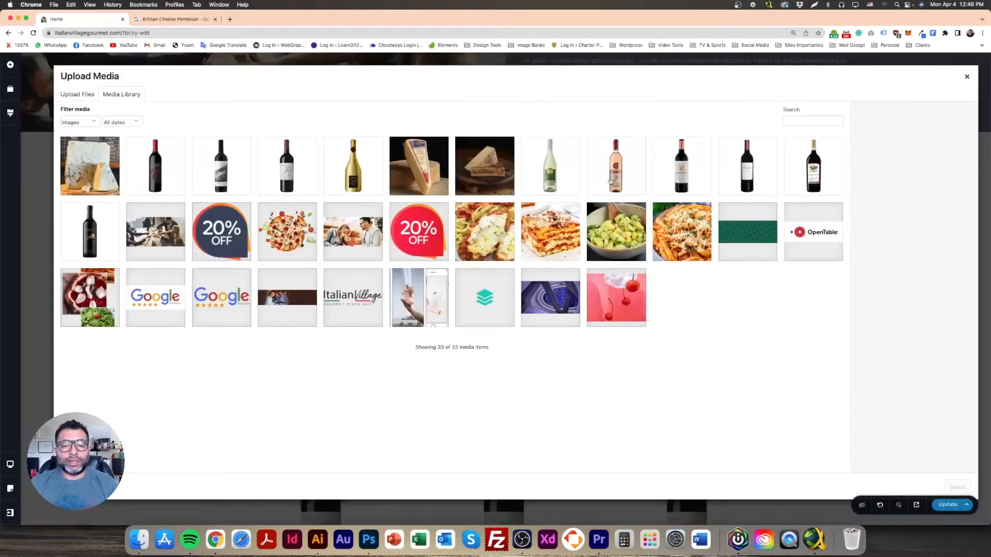
left_click(326, 171)
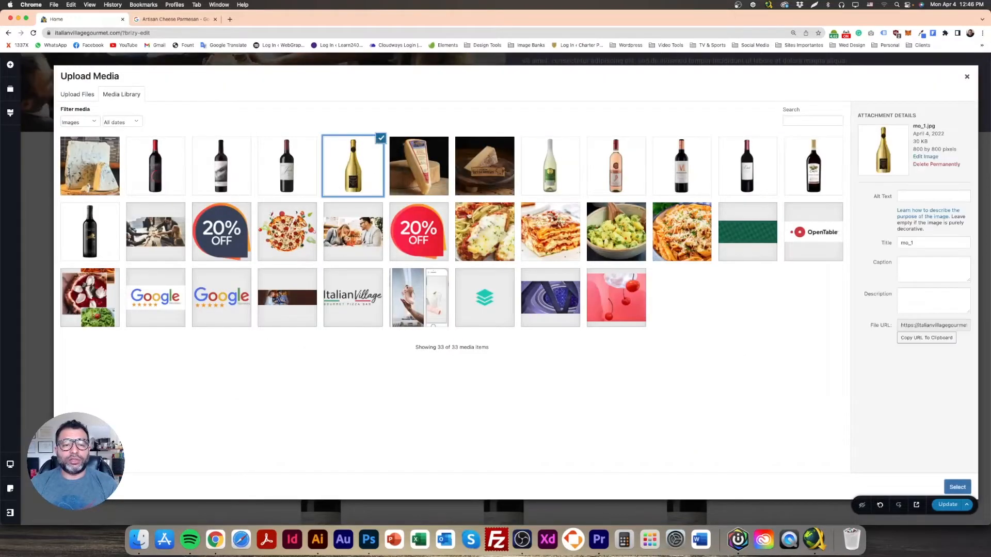
left_click(957, 487)
left_click(838, 372)
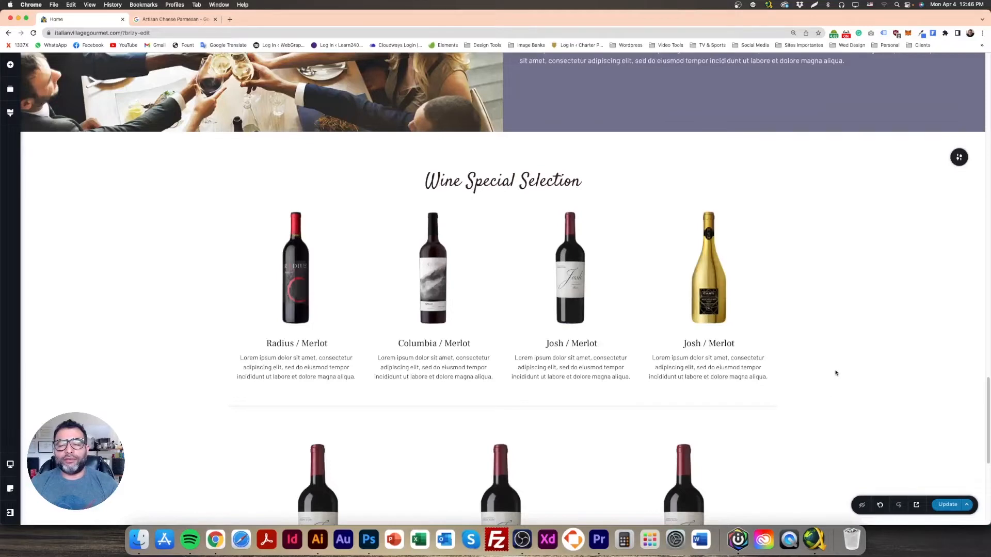
scroll(827, 401, "down", 5)
Step: Delete the third and middle Josh columns, then the leftover big-bottle section, leaving four wine columns above the divider
scroll(827, 401, "up", 4)
scroll(786, 402, "down", 2)
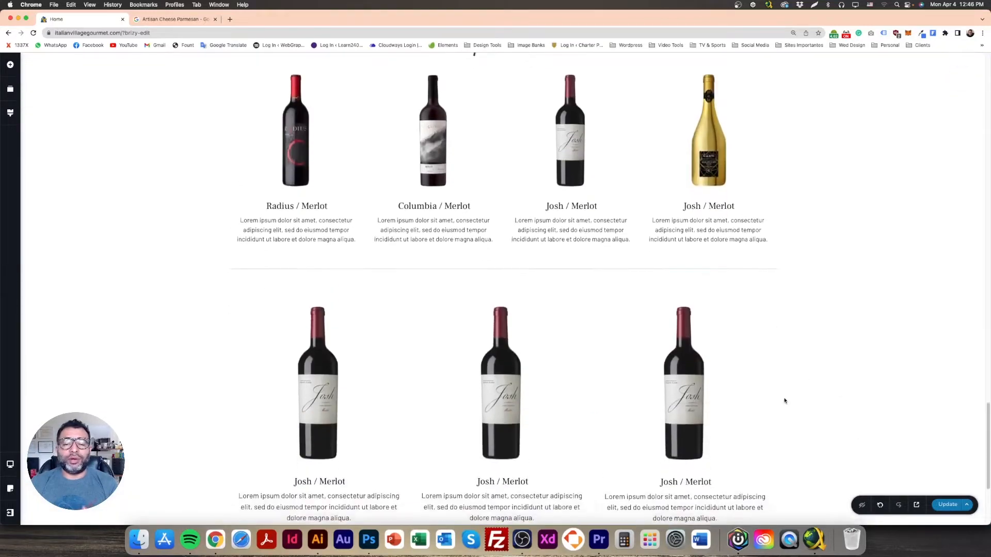
left_click(776, 290)
left_click(830, 269)
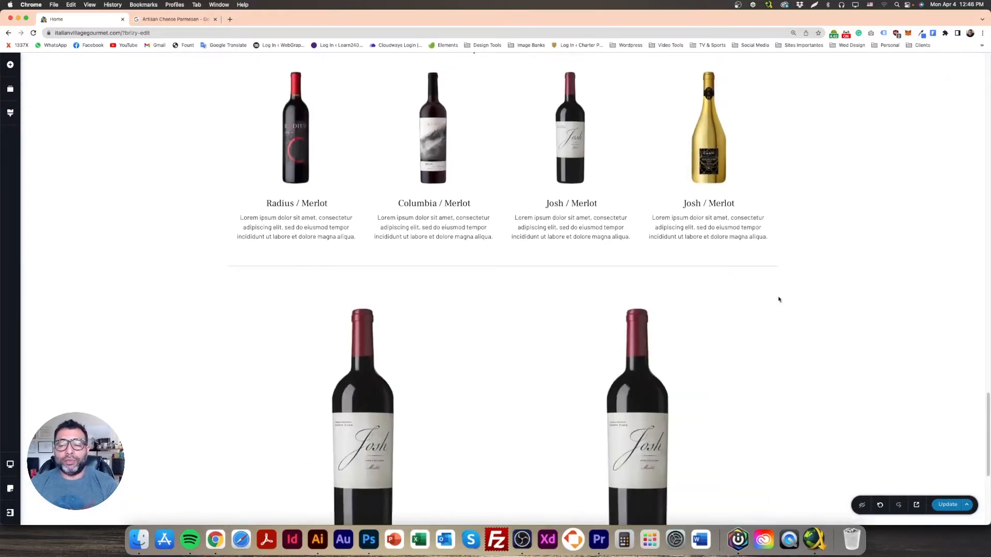
left_click(777, 291)
left_click(830, 270)
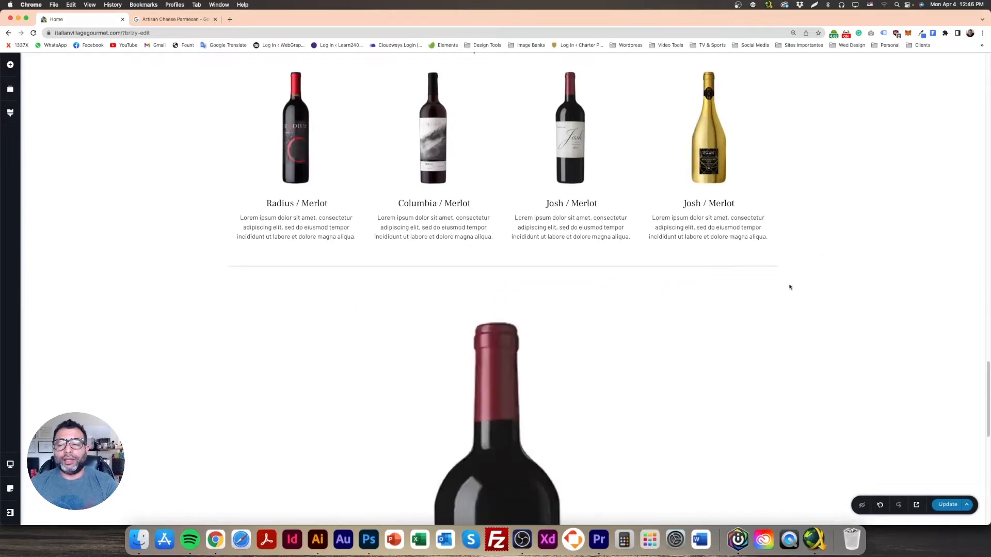
left_click(777, 290)
left_click(831, 269)
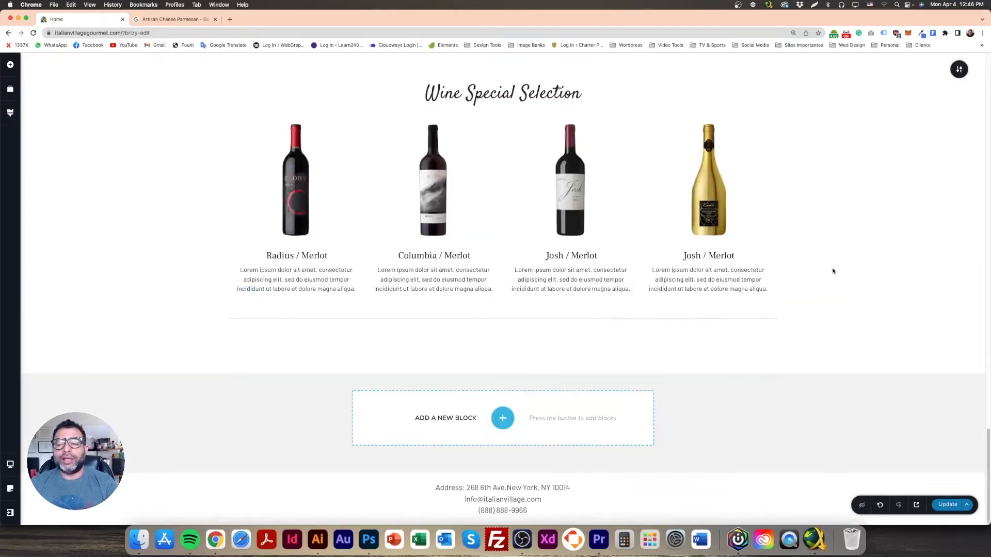
scroll(719, 391, "up", 3)
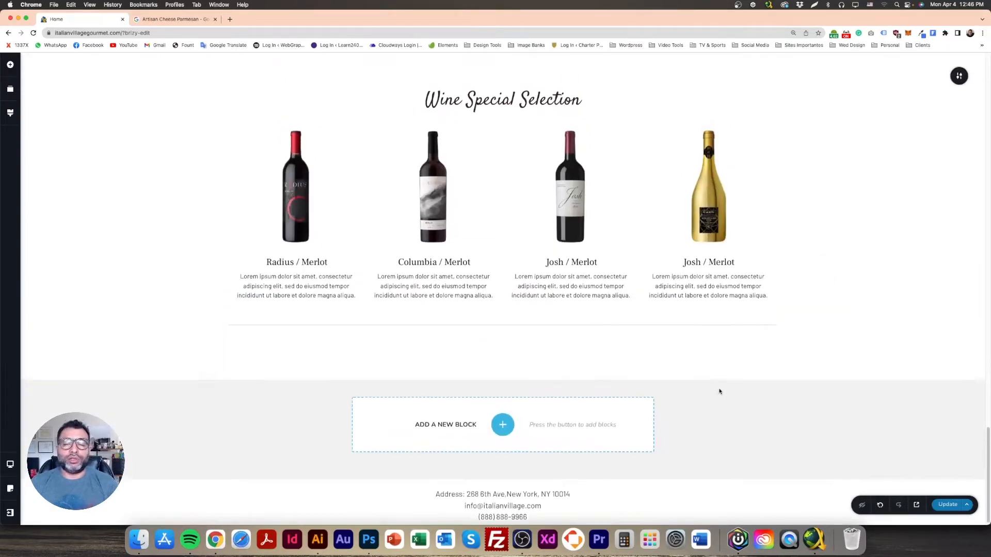
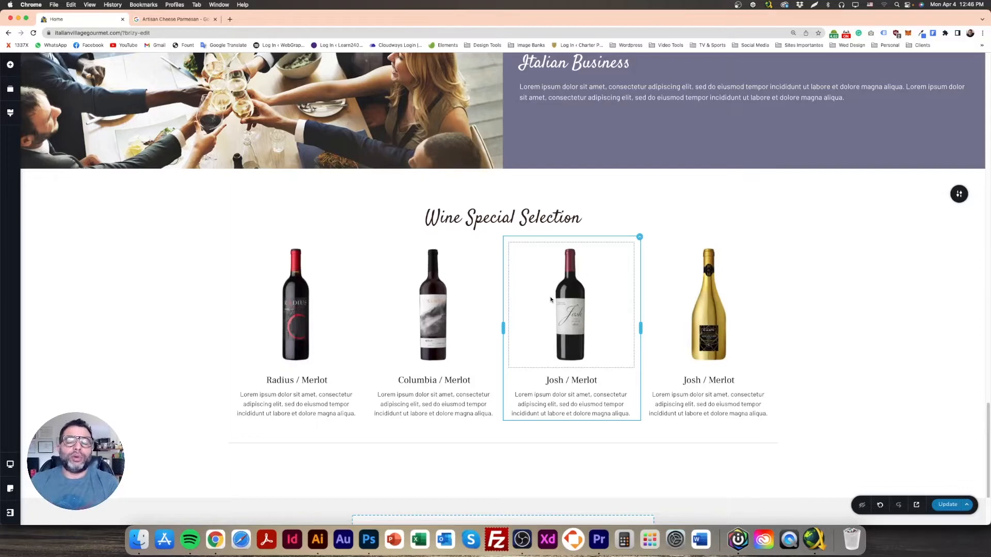
Step: Add a new two-column row below the wine products
scroll(568, 330, "down", 3)
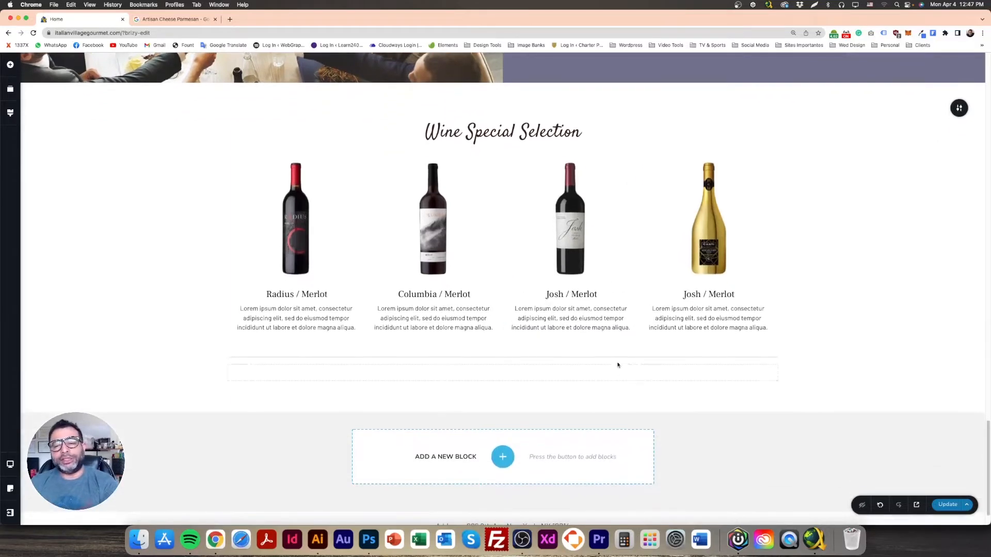
scroll(587, 347, "down", 1)
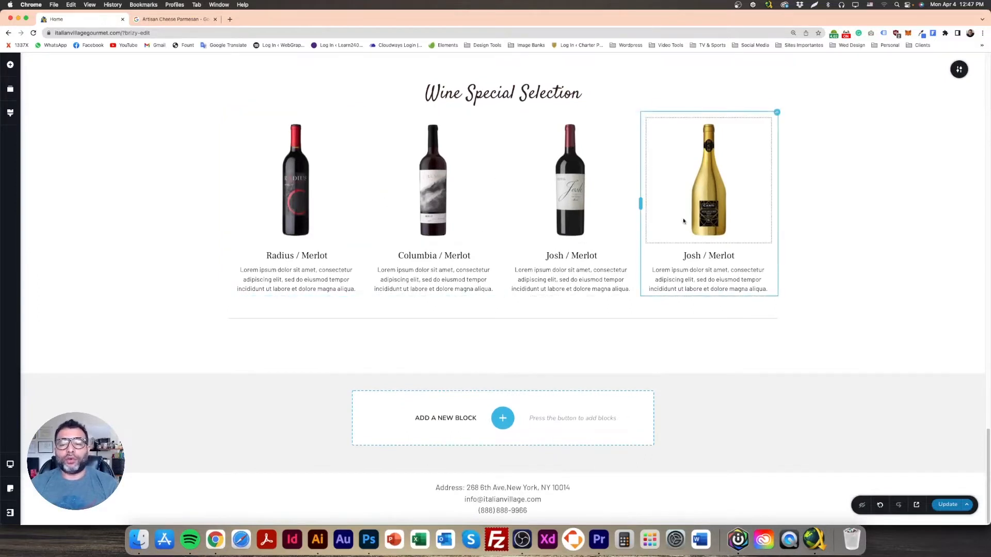
left_click(9, 64)
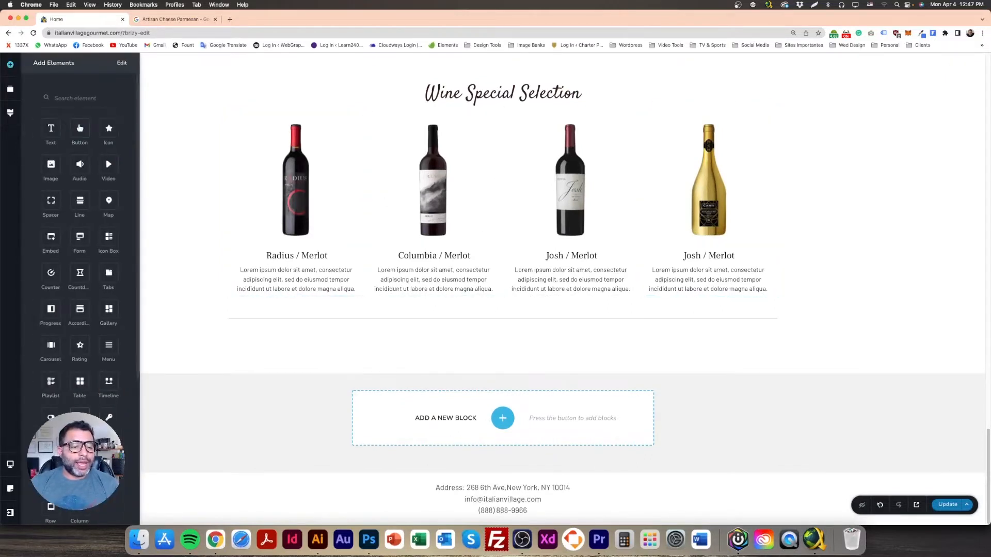
scroll(80, 289, "down", 3)
left_click_drag(47, 402, 487, 341)
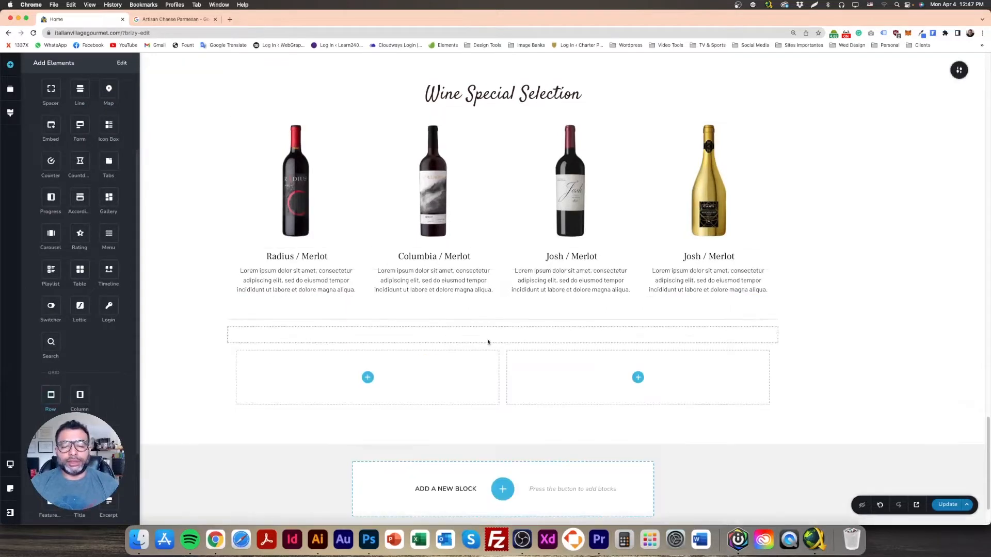
Step: Delete the new row's right column and move the Radius / Merlot column into it
left_click(455, 334)
left_click(455, 320)
left_click(455, 308)
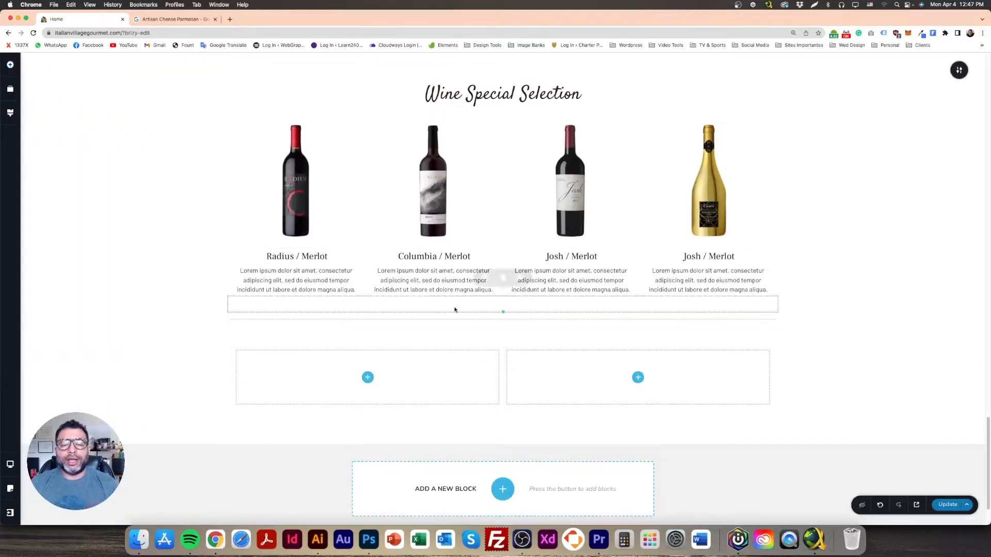
left_click(777, 349)
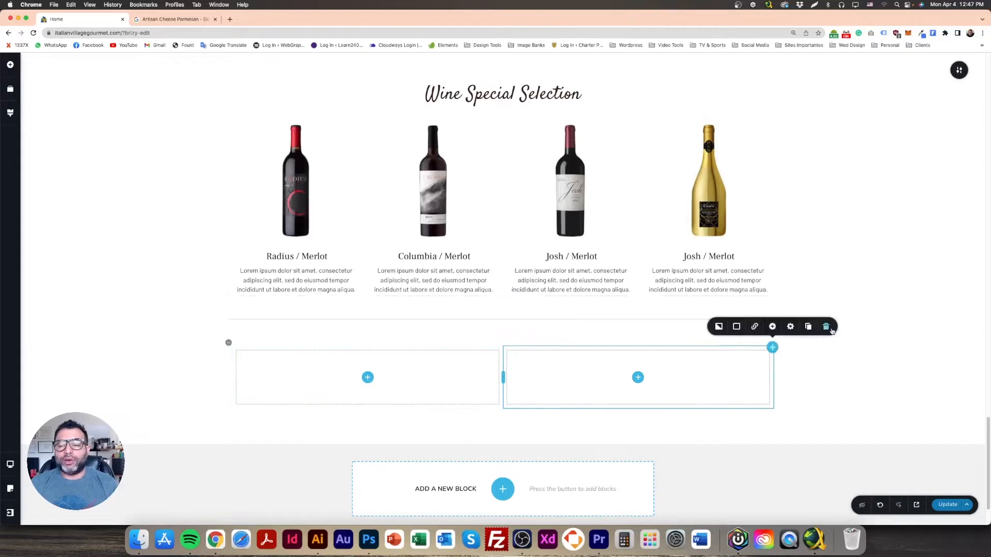
left_click(829, 329)
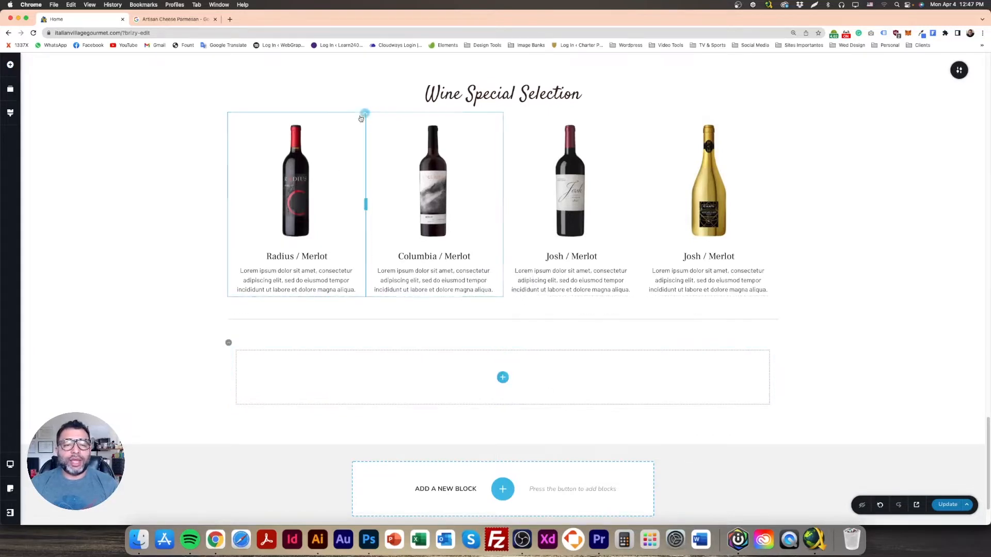
left_click_drag(367, 133, 435, 451)
left_click_drag(495, 452, 495, 452)
Step: Drag the Radius and Josh / Merlot columns into one row under the heading
scroll(464, 196, "down", 3)
scroll(413, 155, "up", 3)
scroll(537, 153, "down", 3)
scroll(534, 160, "up", 3)
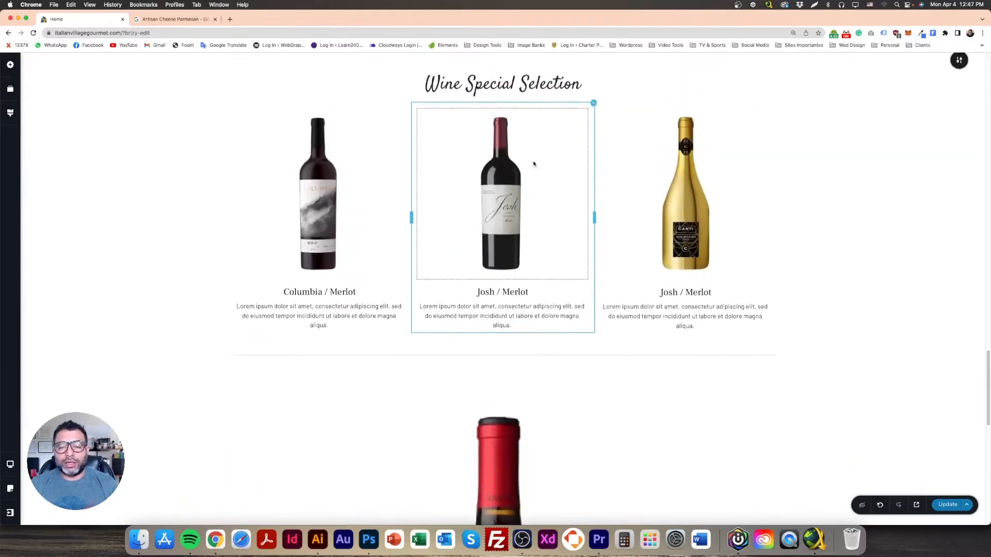
left_click_drag(407, 117, 763, 491)
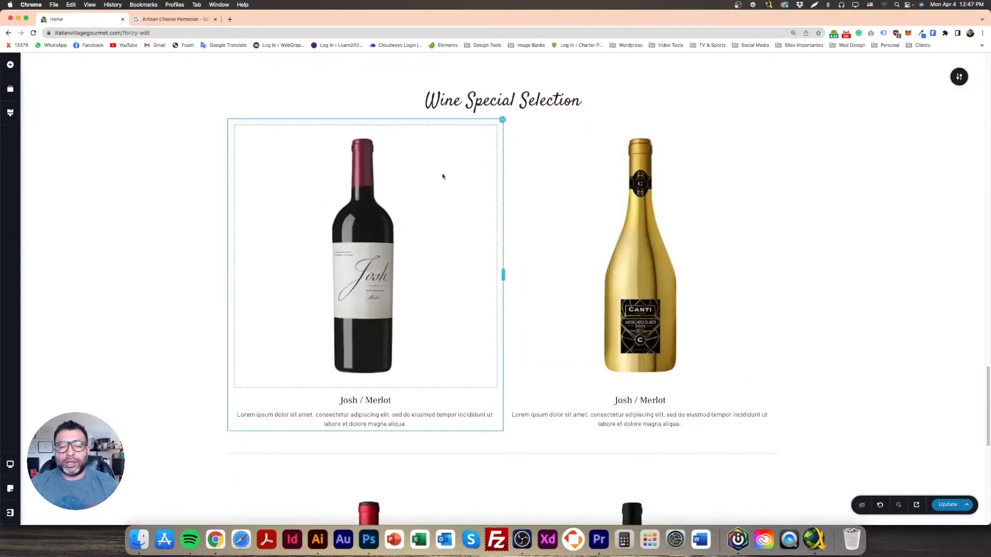
left_click_drag(496, 123, 589, 275)
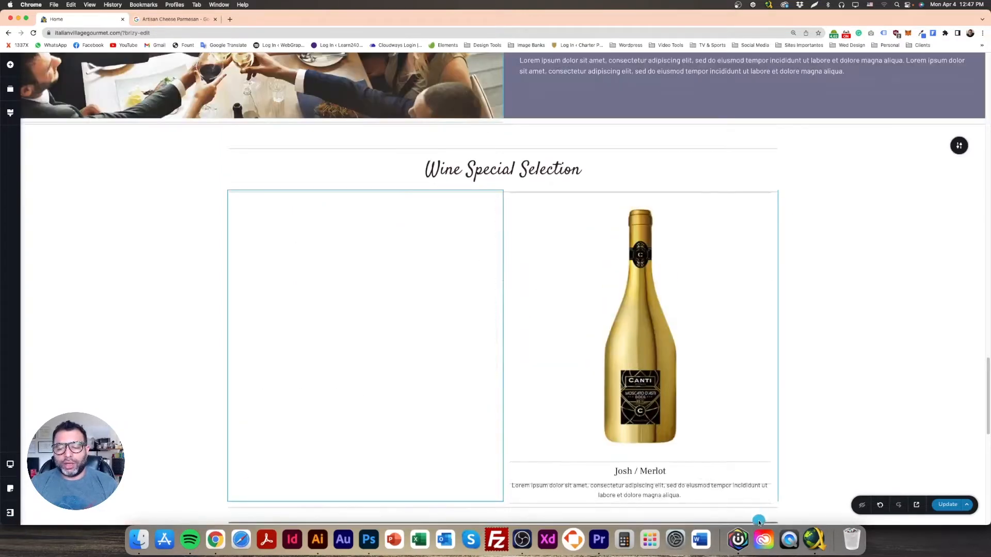
scroll(517, 269, "down", 3)
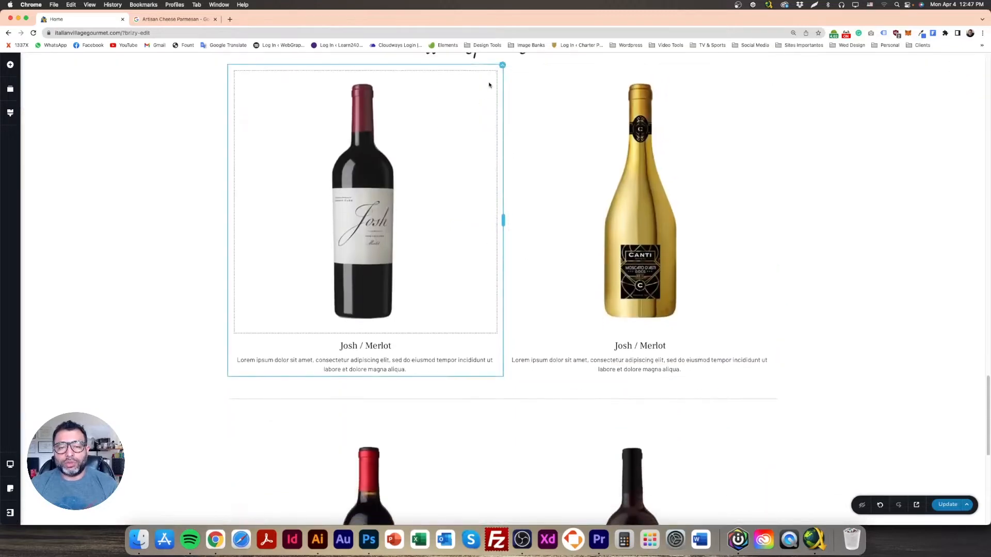
left_click_drag(471, 55, 760, 512)
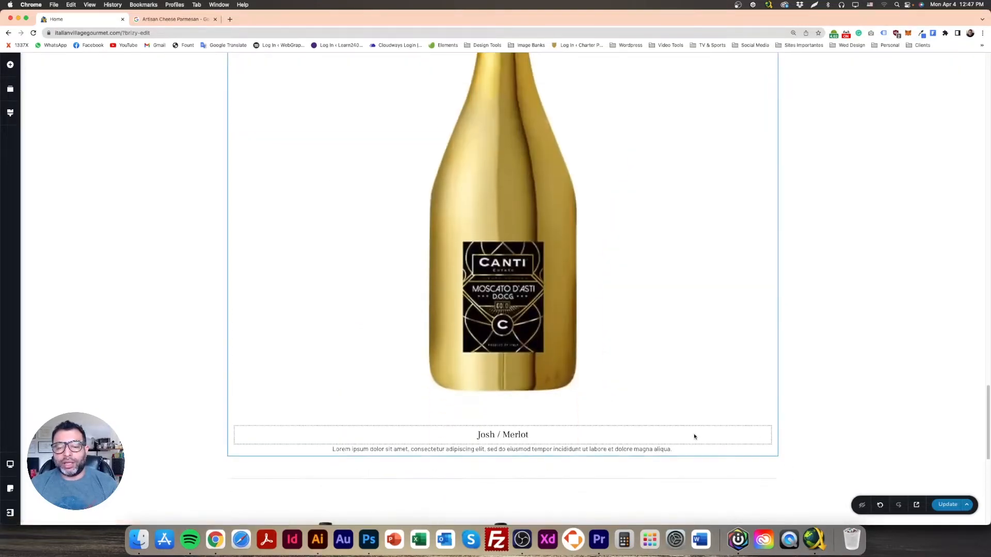
Step: Delete the leftover gold Canti bottle block
scroll(694, 428, "up", 2)
scroll(694, 429, "down", 12)
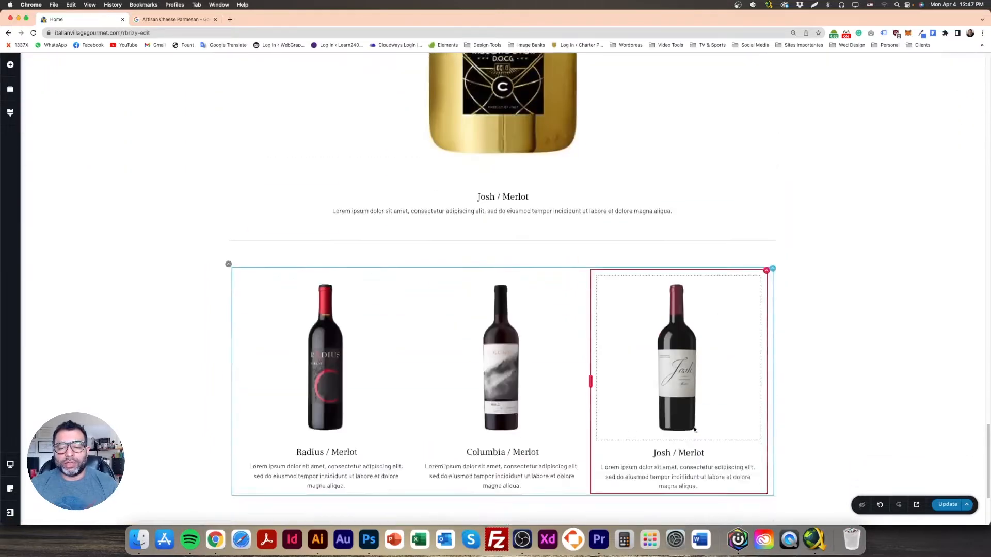
scroll(699, 414, "up", 5)
scroll(751, 331, "down", 4)
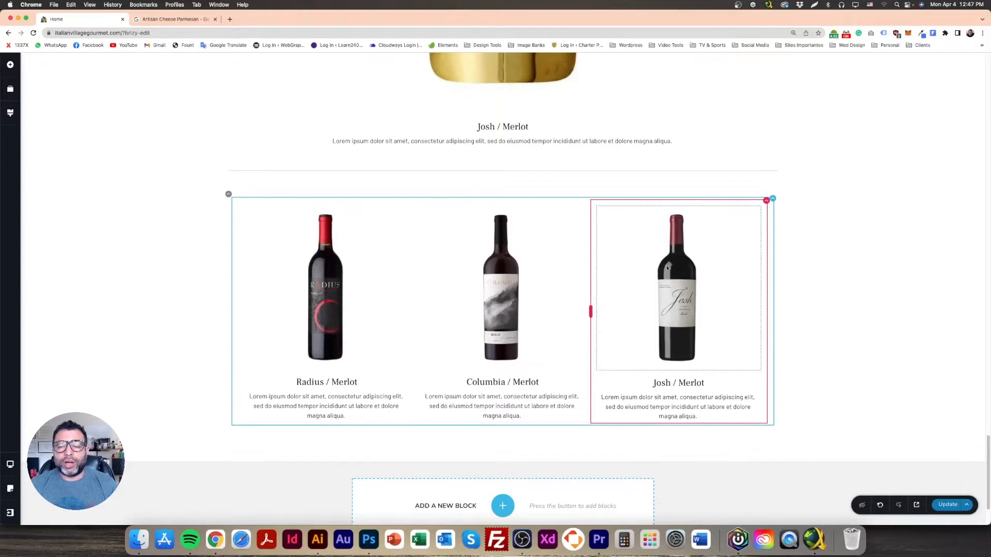
scroll(694, 337, "up", 5)
scroll(693, 337, "up", 6)
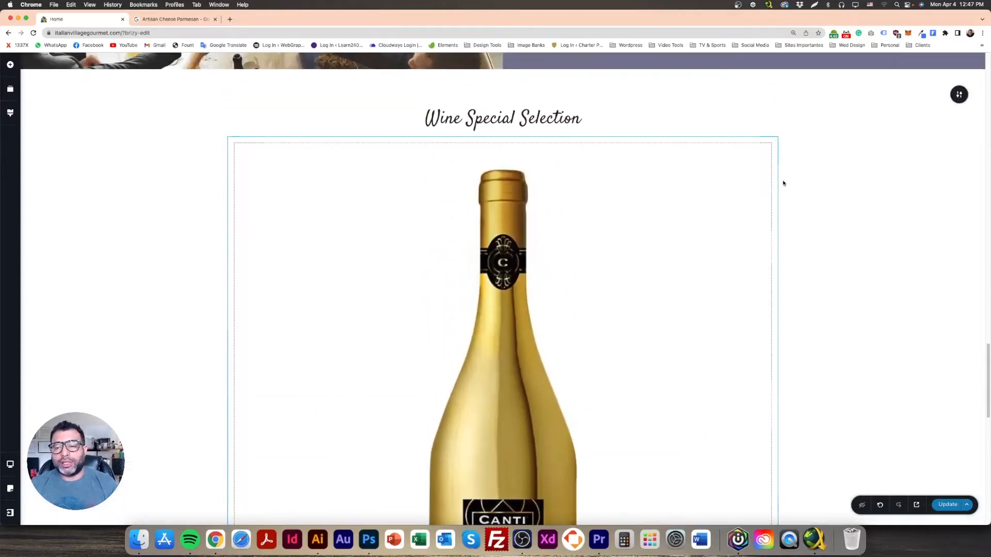
left_click(832, 157)
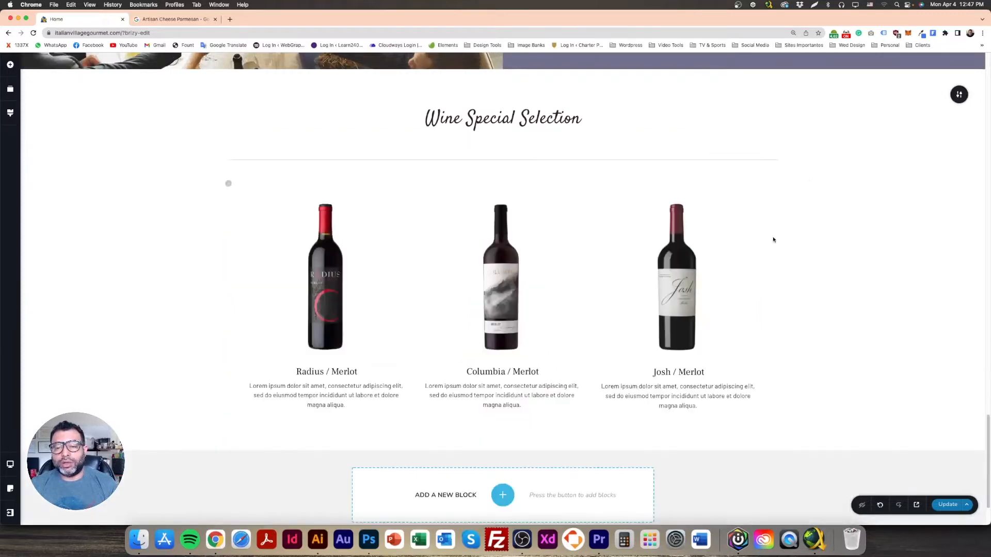
scroll(774, 240, "down", 2)
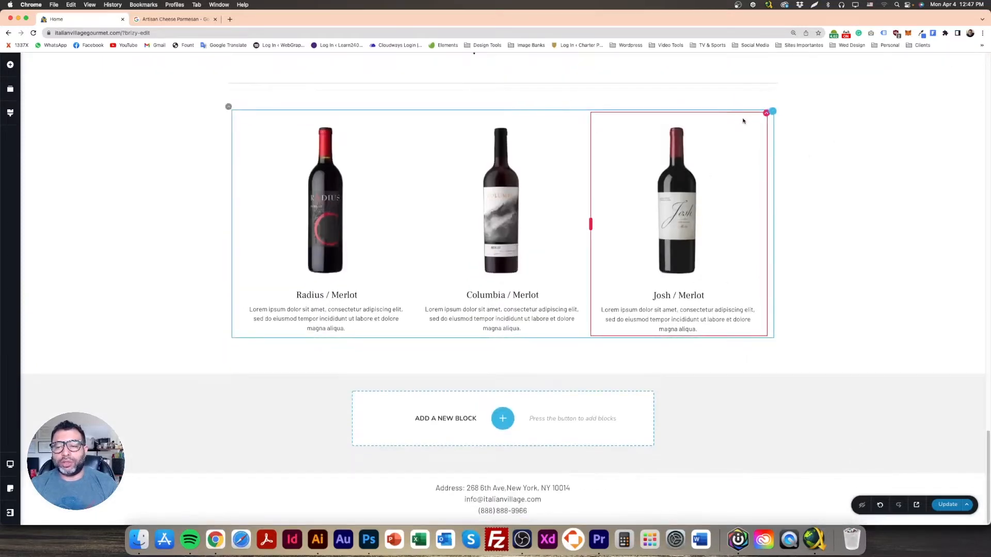
Step: Duplicate the Josh / Merlot column and swap its image for the gold bottle from the Media Library
mouse_move(772, 123)
left_click(802, 134)
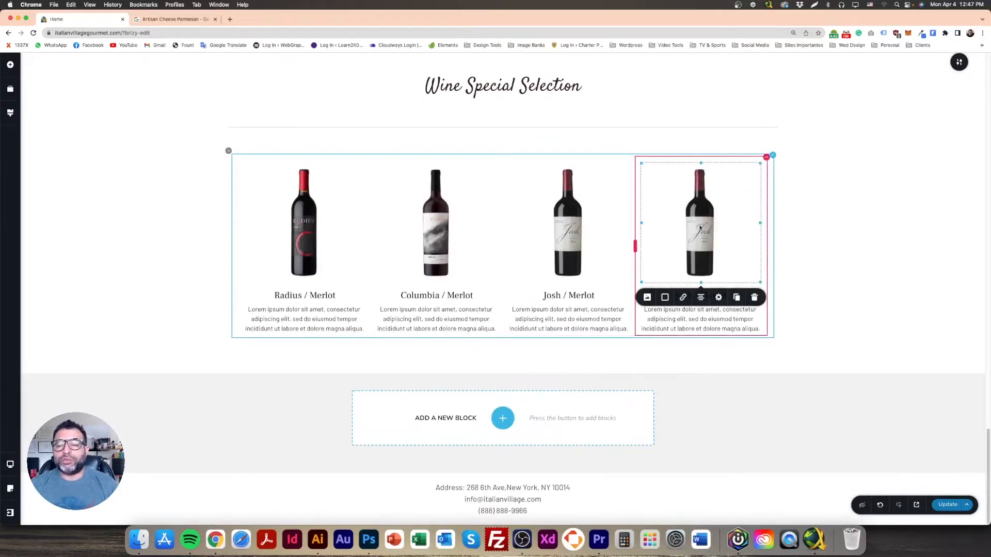
left_click(646, 298)
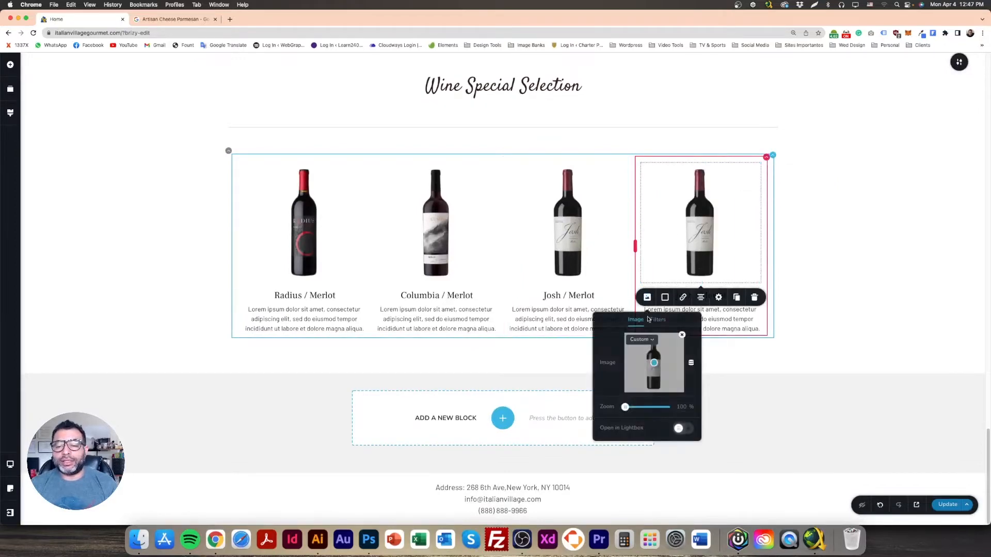
left_click(683, 335)
left_click(655, 362)
left_click(369, 171)
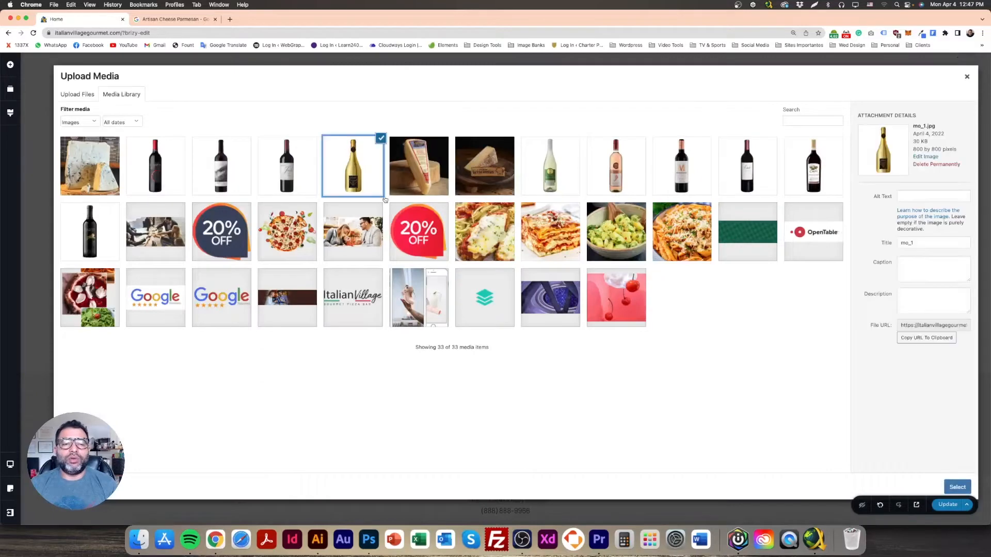
left_click(957, 487)
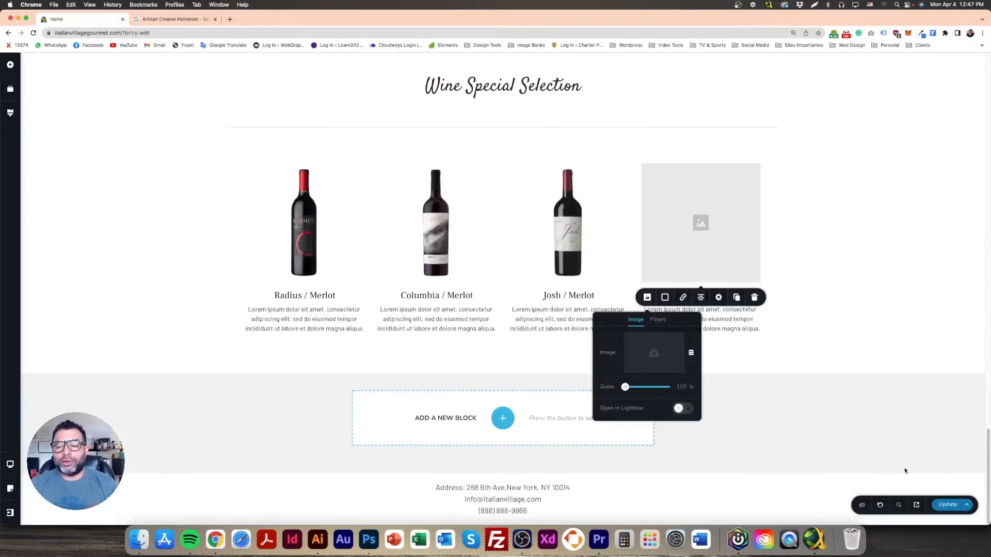
left_click(855, 305)
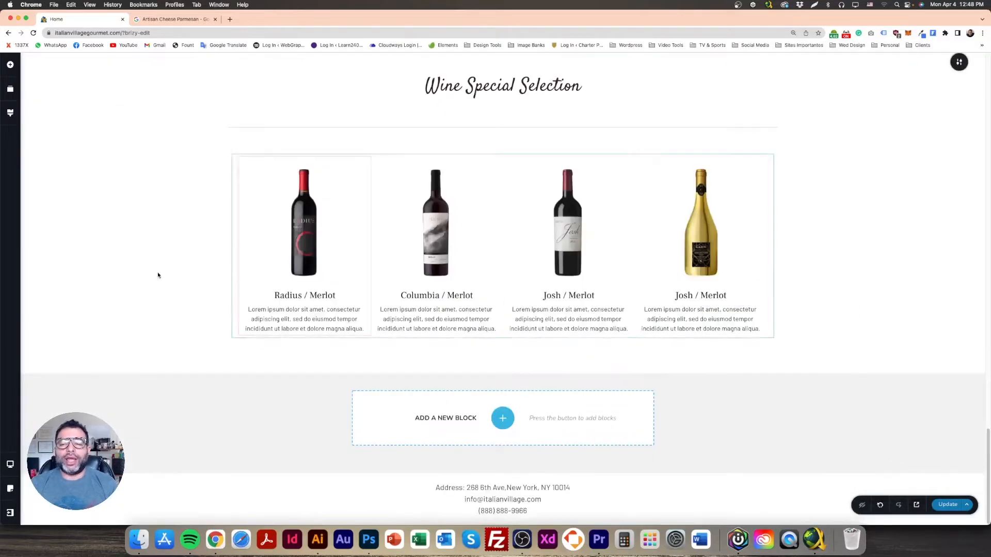
Step: Retitle the fourth column 'Canti / Moscatto'
double_click(696, 297)
double_click(692, 297)
type("Canti")
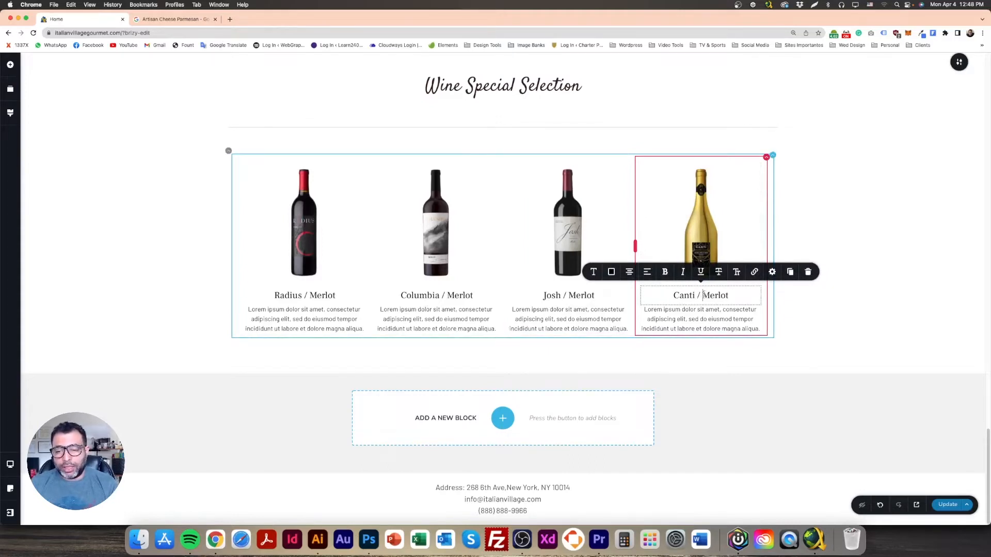
left_click_drag(703, 295, 745, 296)
type("Moscatto")
left_click(869, 265)
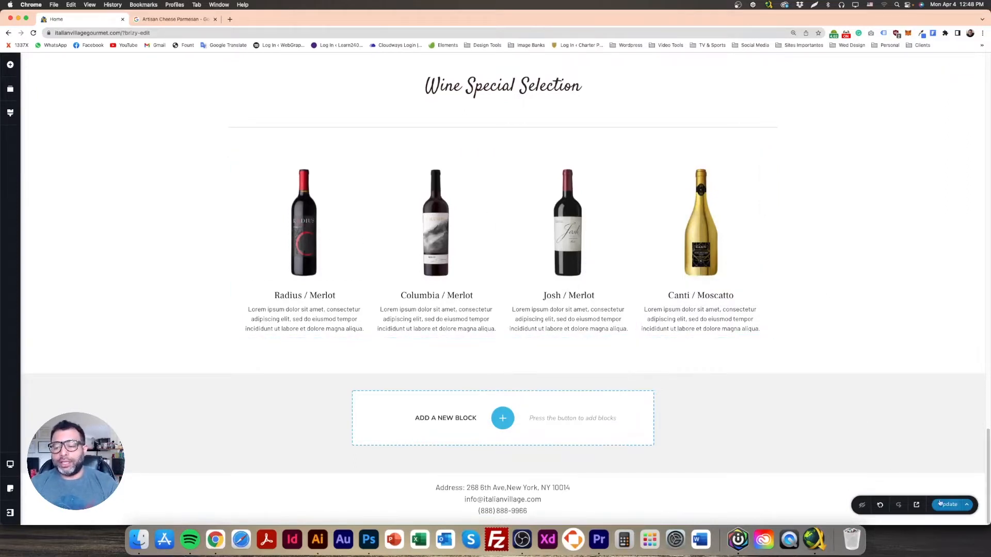
Step: Place the divider under the Wine Special Selection heading with the wine row beneath it
scroll(464, 233, "up", 3)
left_click(439, 240)
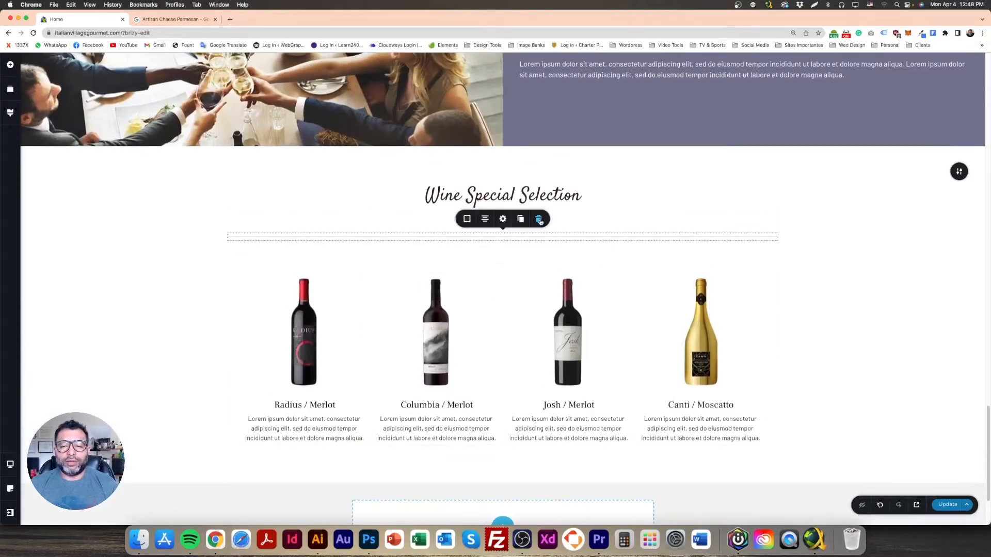
scroll(575, 273, "up", 2)
left_click_drag(697, 473, 605, 308)
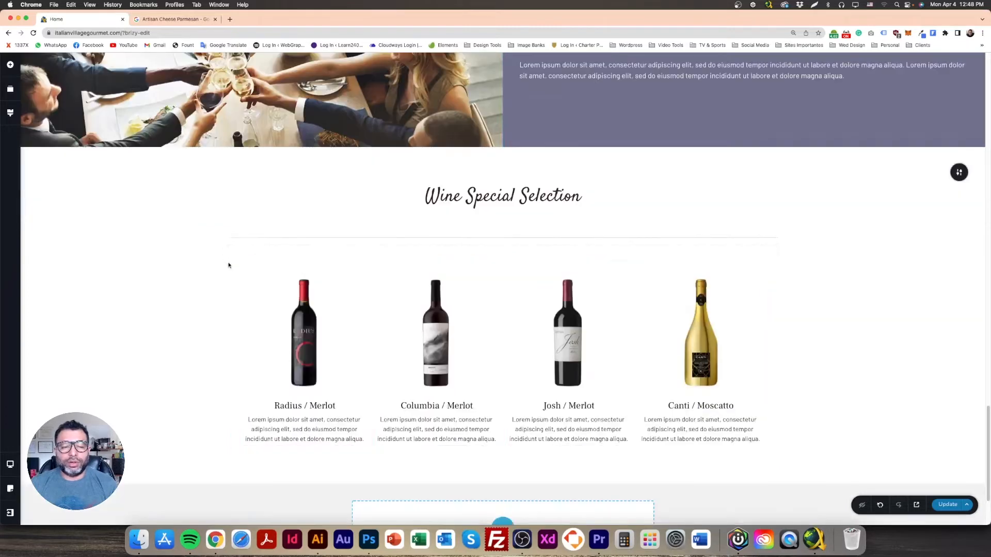
left_click_drag(228, 261, 231, 223)
scroll(325, 307, "down", 3)
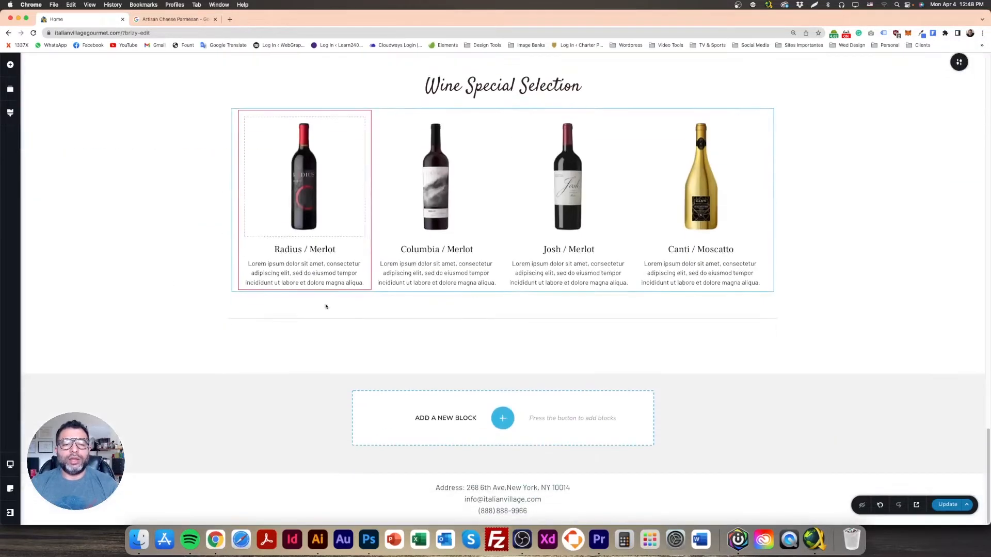
Step: Delete the two spacers below the wine row
left_click(251, 114)
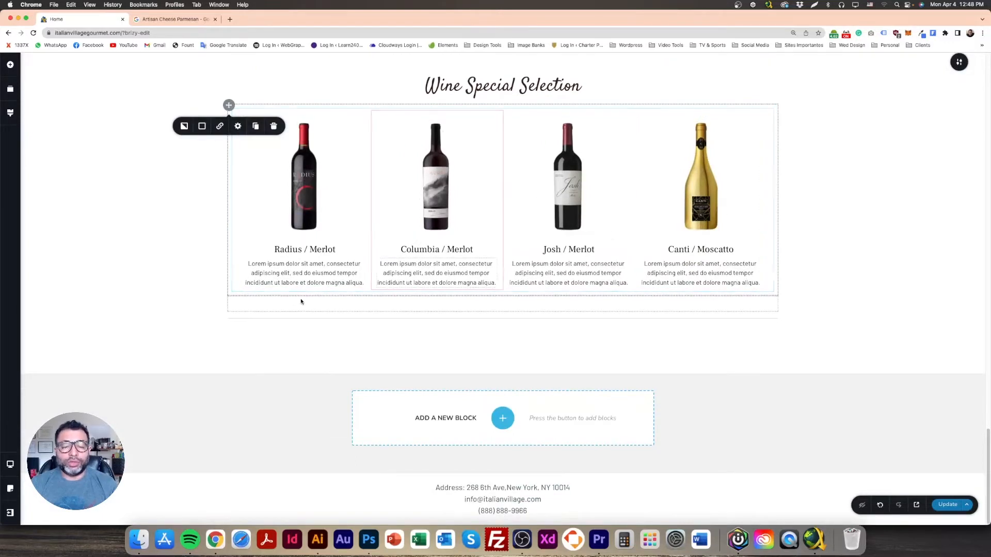
left_click(281, 304)
left_click(300, 320)
left_click(301, 335)
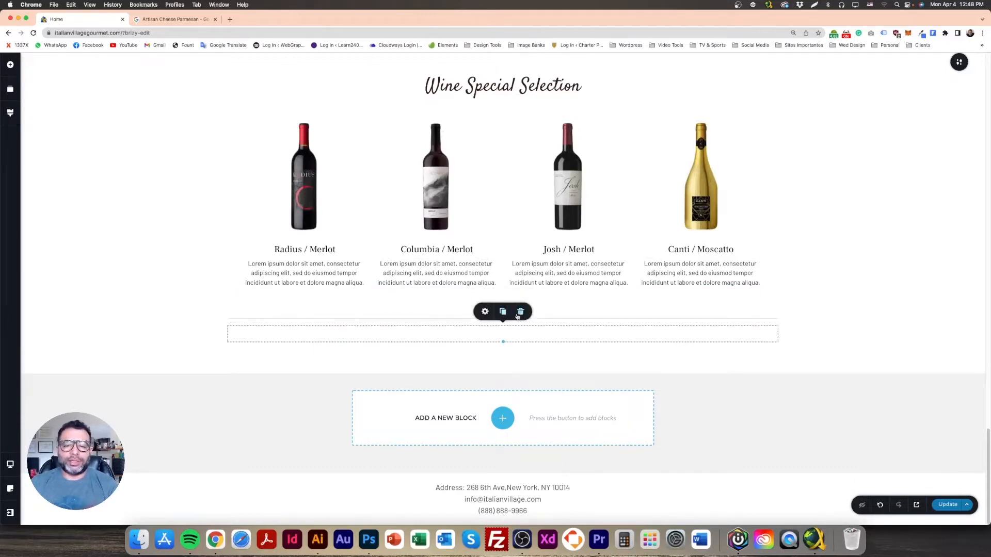
left_click(519, 313)
left_click(525, 298)
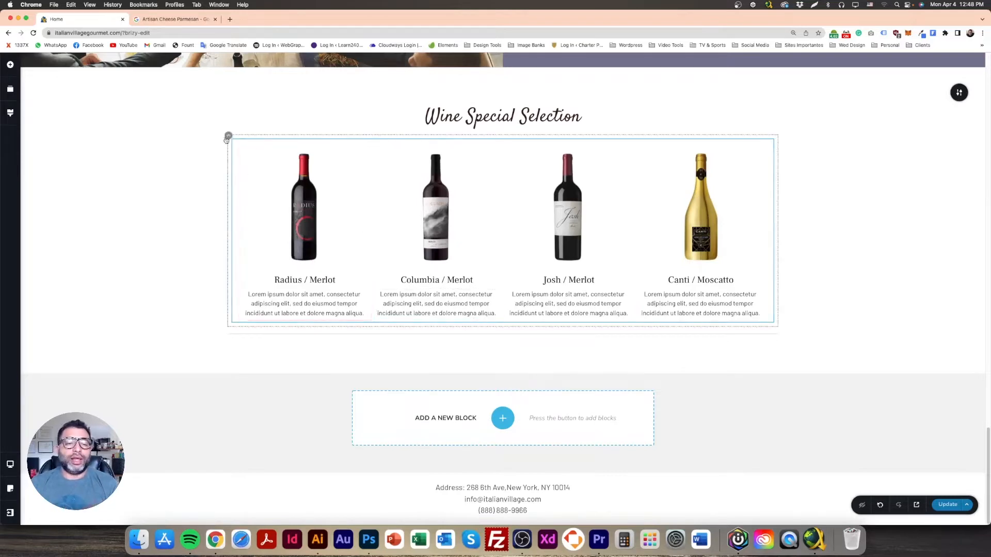
Step: Duplicate the wine row and move the dotted divider between the two rows
left_click(230, 139)
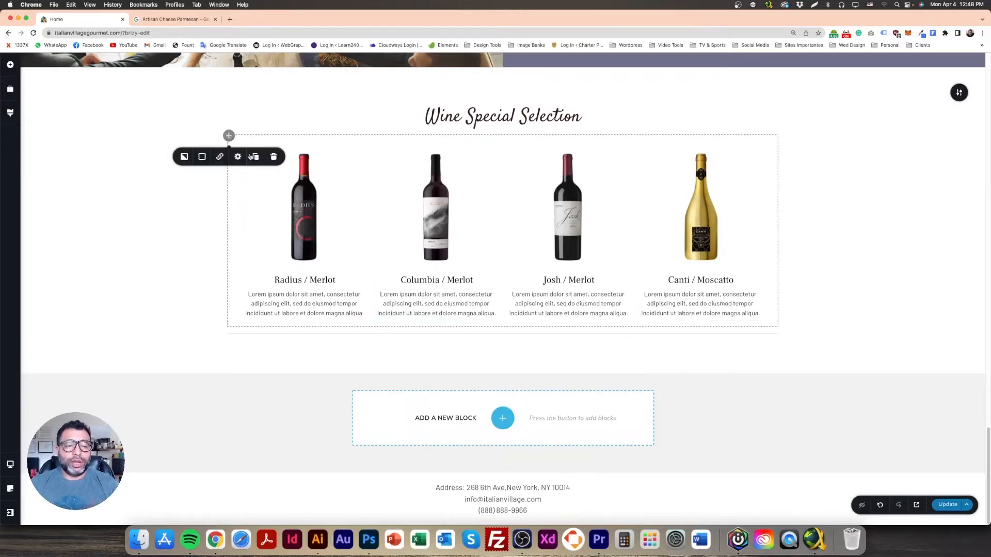
left_click(257, 157)
scroll(215, 227, "down", 4)
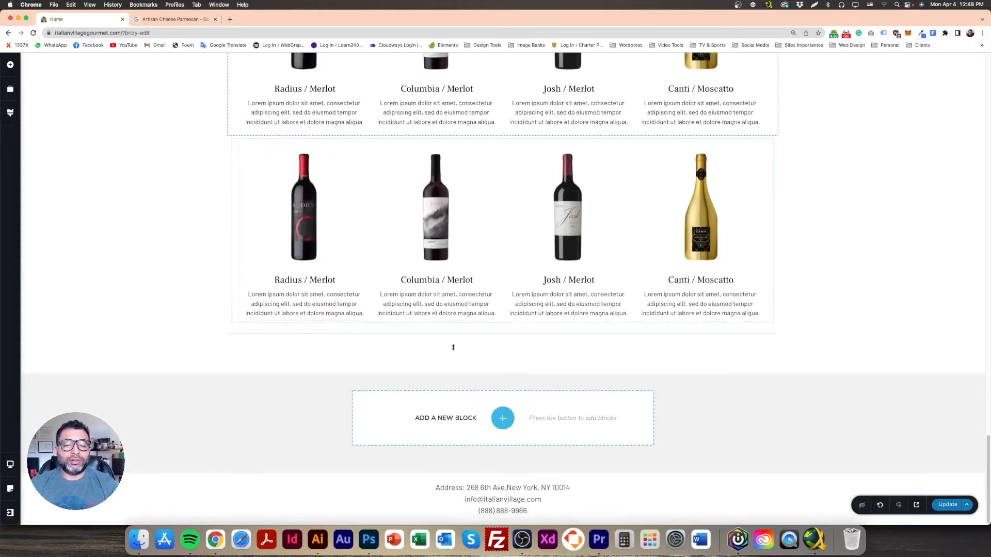
left_click_drag(460, 336, 463, 220)
scroll(513, 349, "up", 4)
scroll(514, 349, "down", 2)
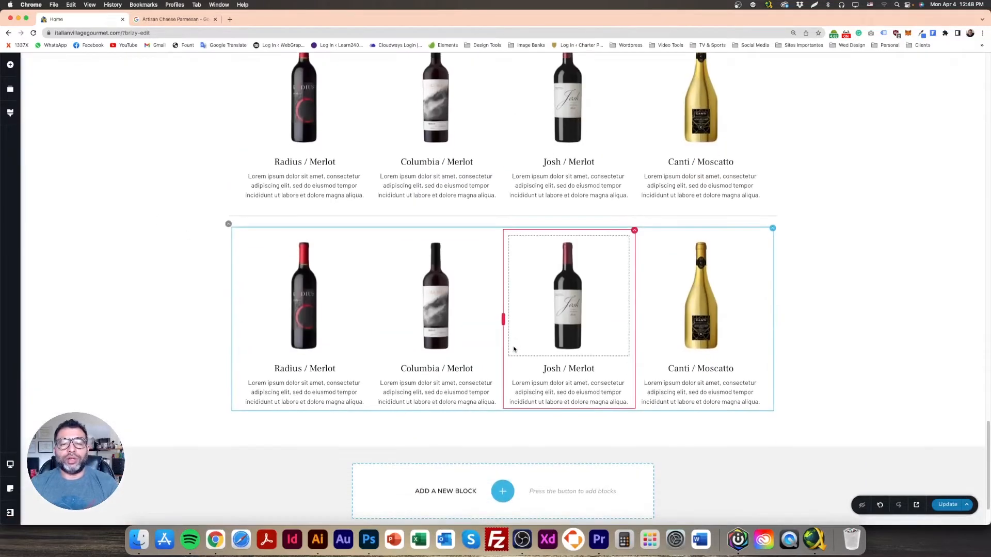
Step: Replace the lower row's Radius bottle with the white wine bottle from the Media Library
left_click(317, 295)
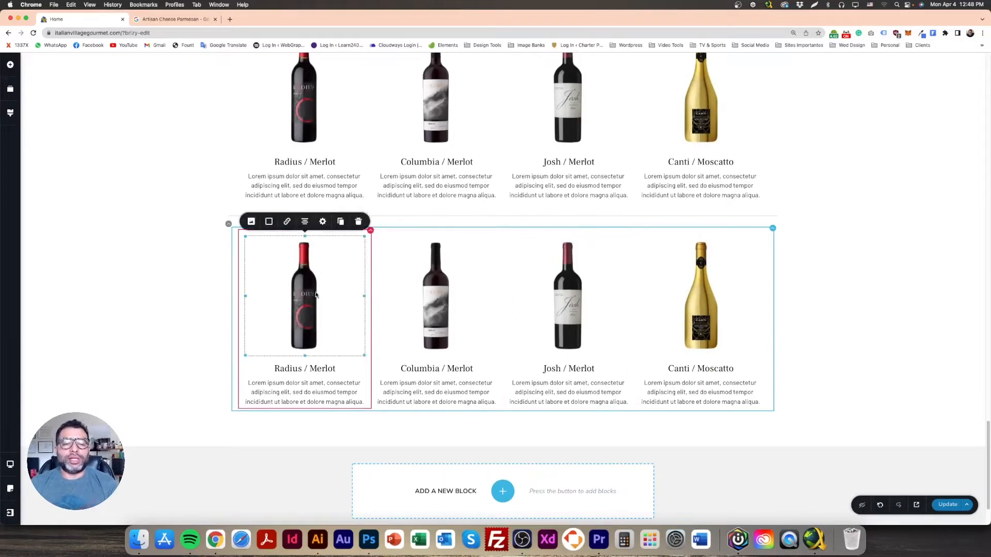
left_click(252, 222)
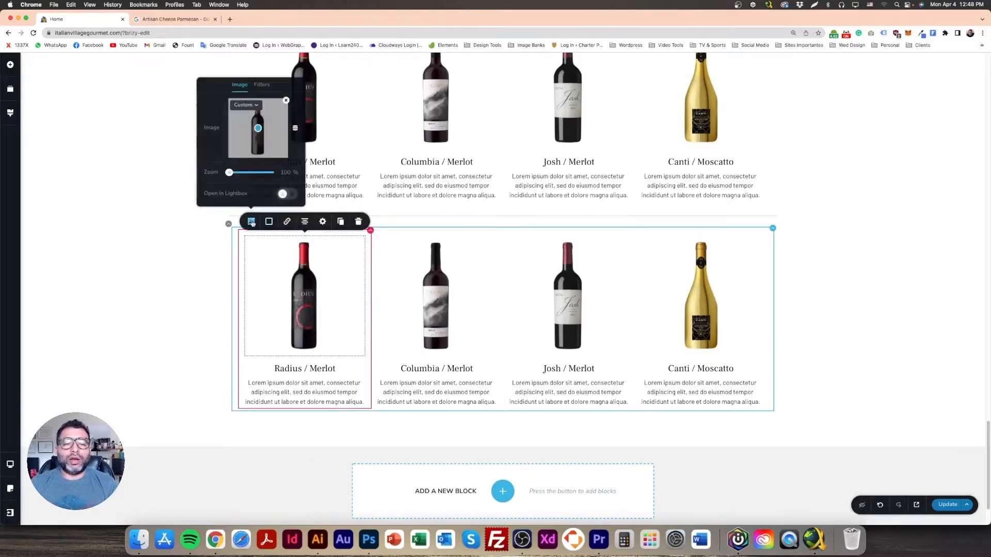
left_click(285, 101)
left_click(269, 150)
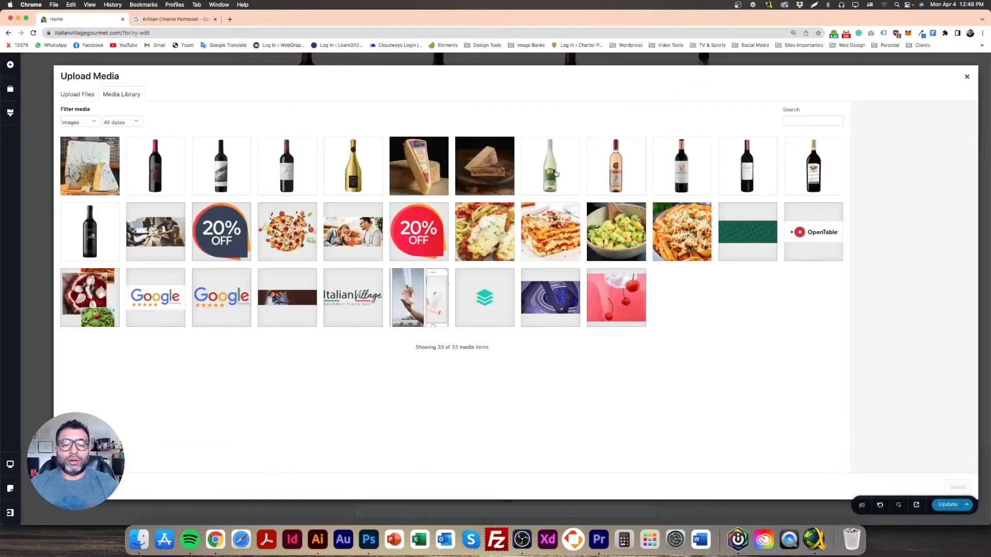
left_click(556, 174)
left_click(958, 488)
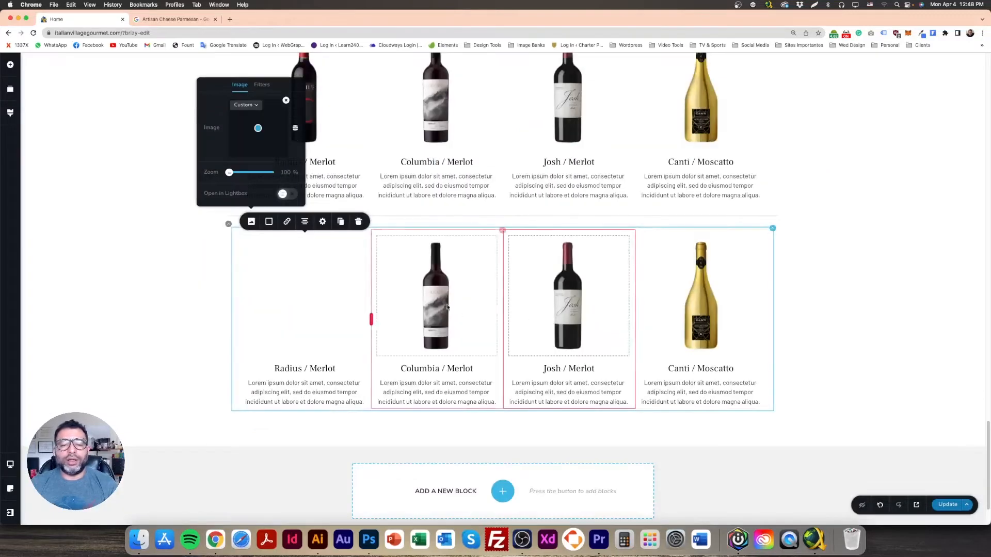
Step: Retitle the first lower column 'Camel / Moscatto'
left_click(293, 369)
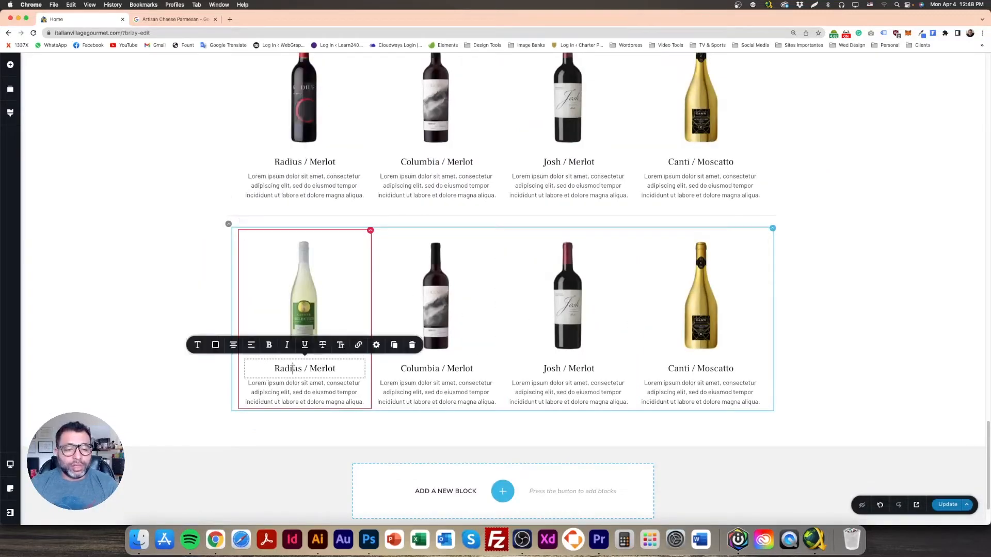
left_click_drag(301, 368, 266, 368)
type("Camel")
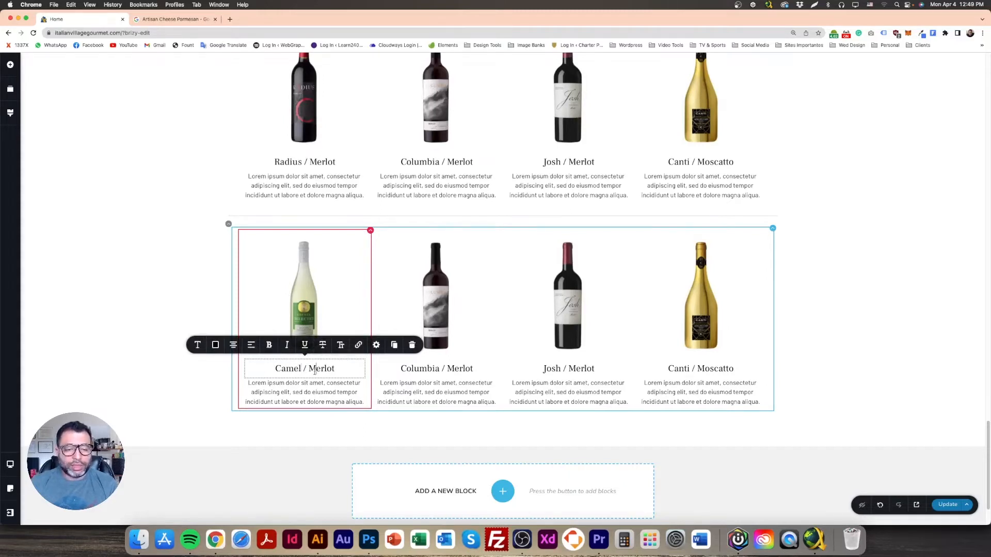
triple_click(321, 367)
key("Right")
left_click_drag(316, 368, 346, 375)
type("osca")
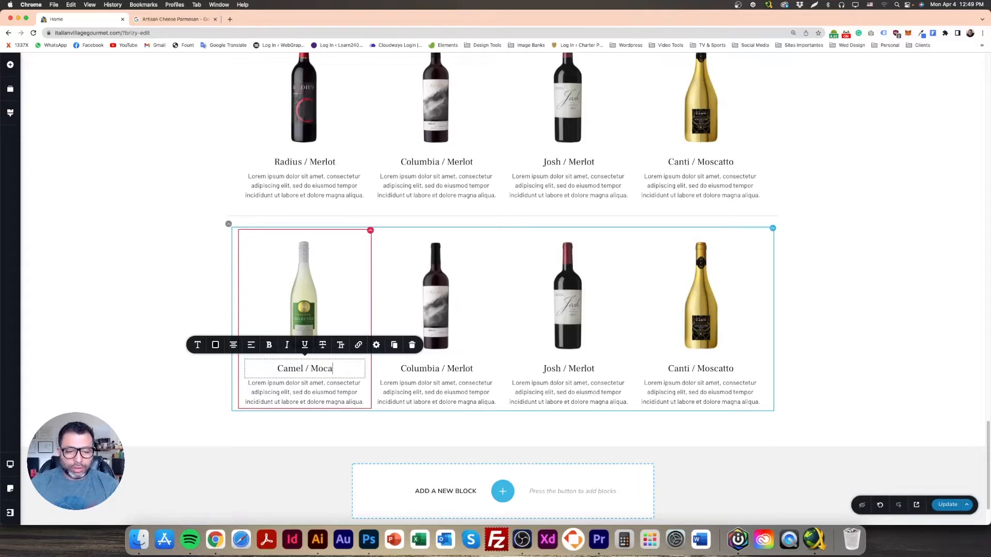
type("tto")
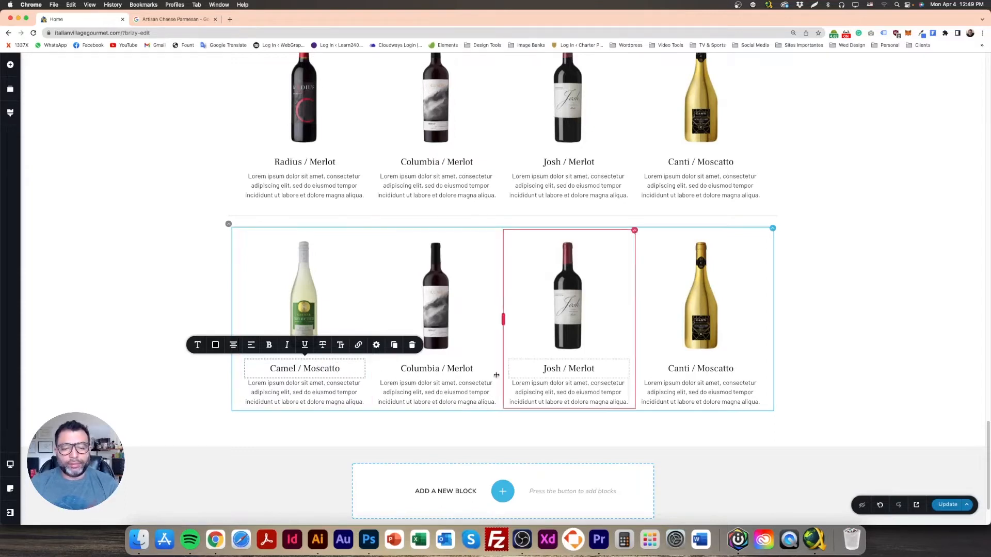
Step: Replace the Columbia bottle with the rosé bottle image
double_click(460, 369)
left_click(408, 295)
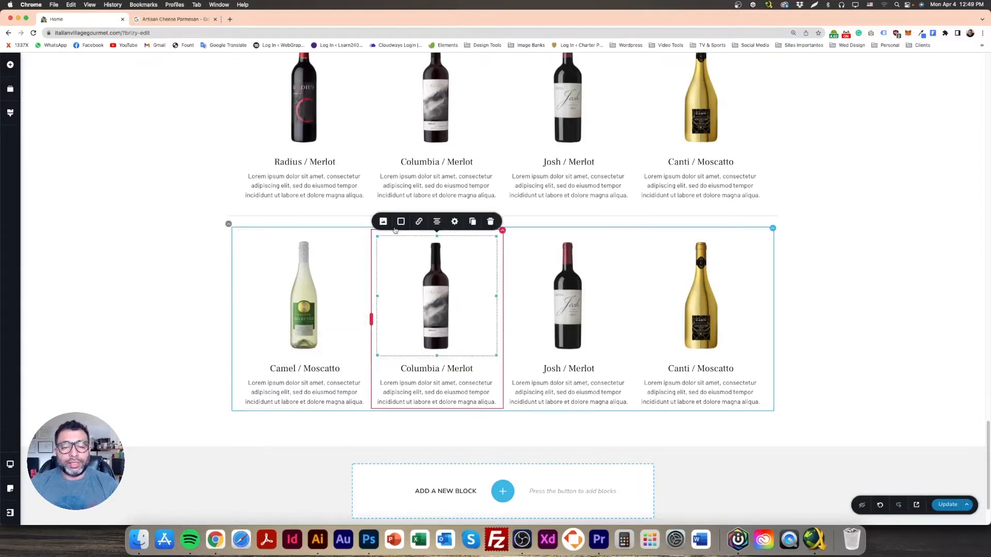
left_click(383, 222)
left_click(419, 100)
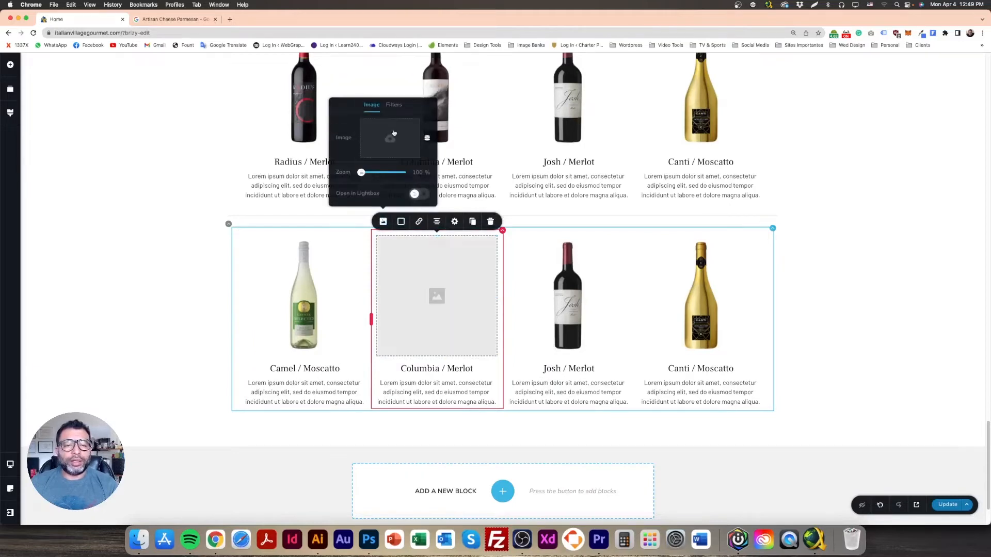
left_click(392, 129)
left_click(618, 167)
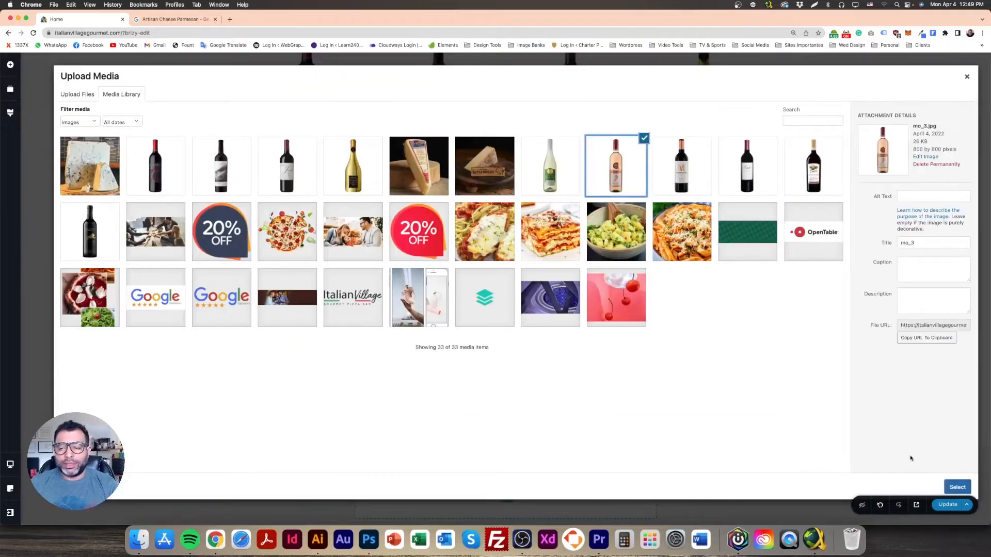
left_click(958, 487)
Step: Retitle the second lower column 'Bearfoot / Moscatto'
left_click(430, 367)
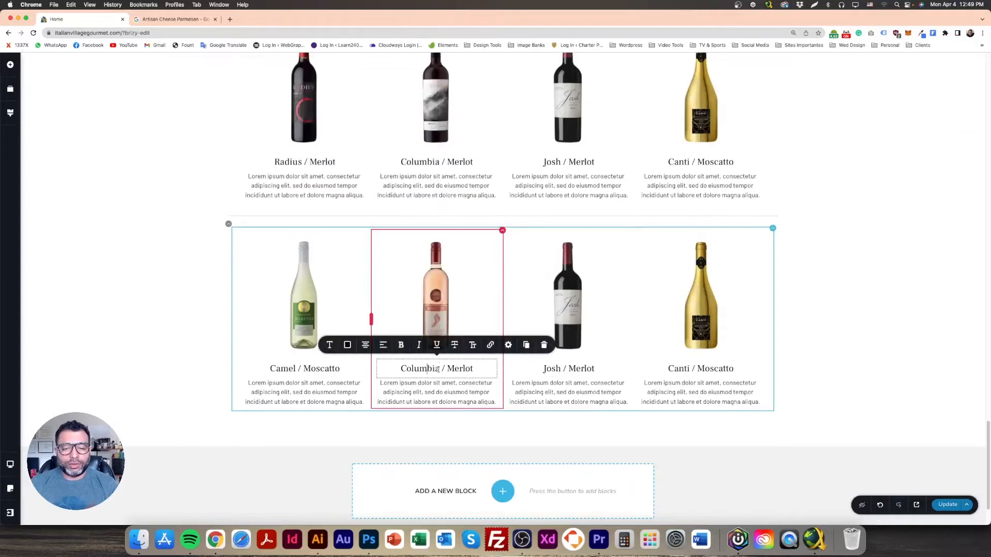
left_click_drag(440, 368, 403, 366)
type("Be")
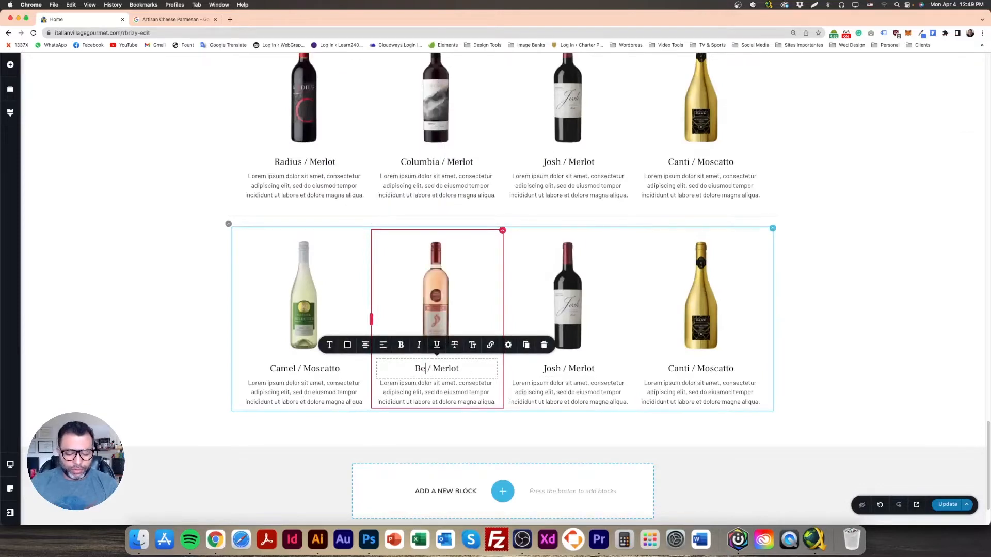
type("arfoot")
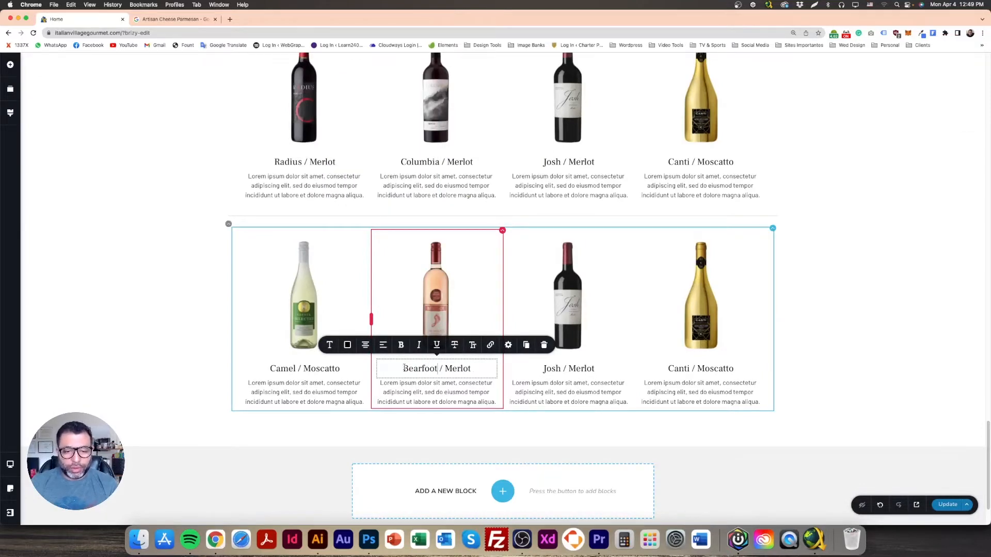
key("BackSpace")
key("BackSpace")
key("BackSpace")
key("BackSpace")
type("oscatto")
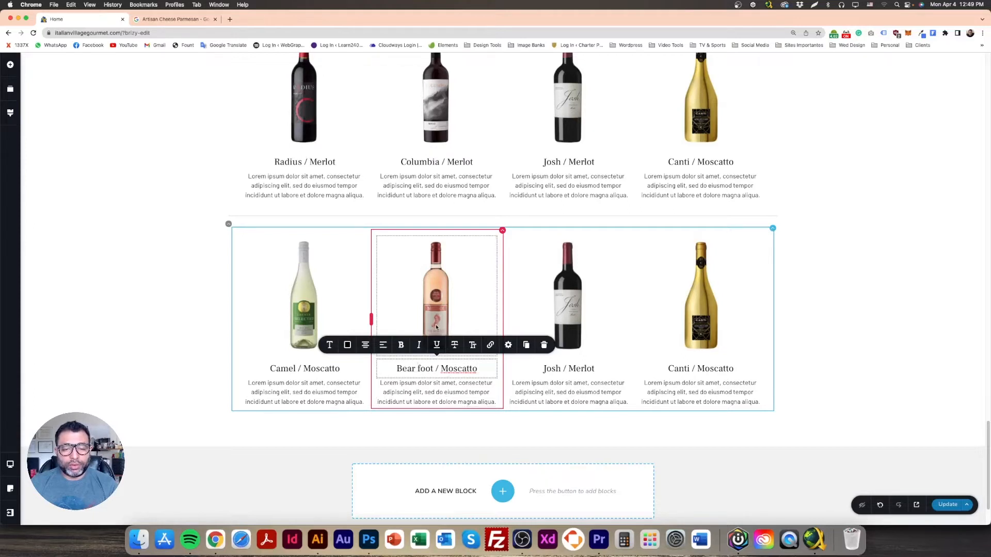
key("BackSpace")
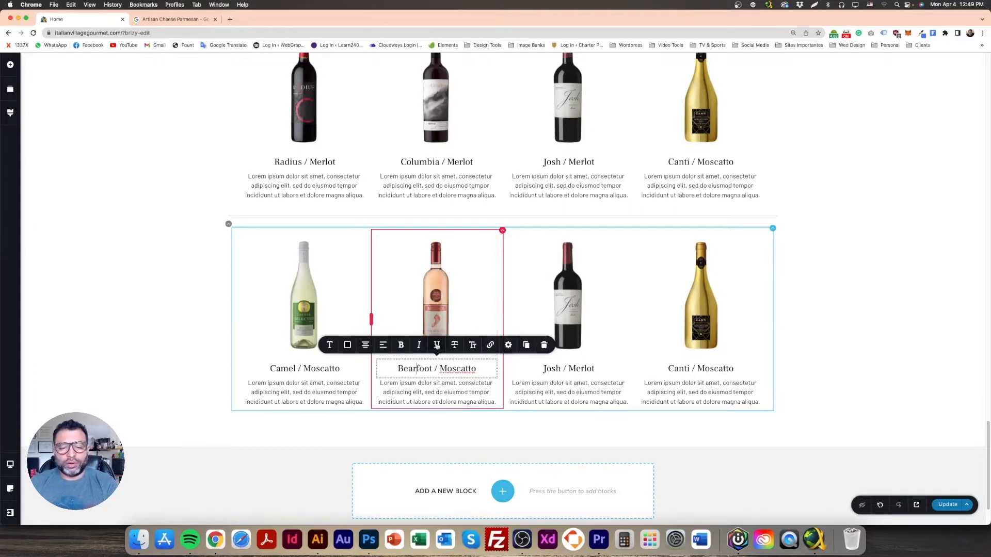
left_click(211, 350)
left_click(595, 348)
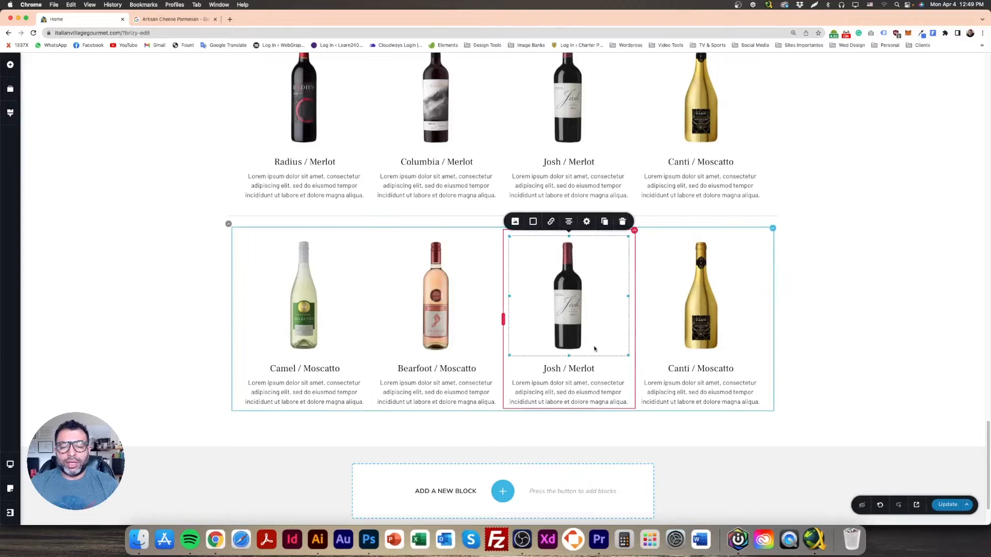
Step: Replace the Josh bottle with the black bottle image cs_4.jpg from the Media Library
left_click(516, 221)
left_click(550, 102)
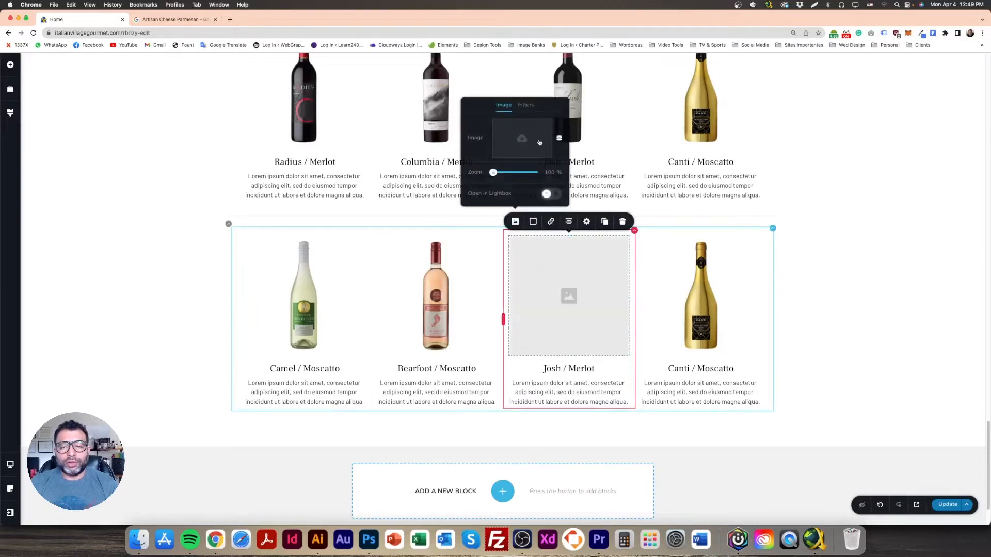
left_click(539, 145)
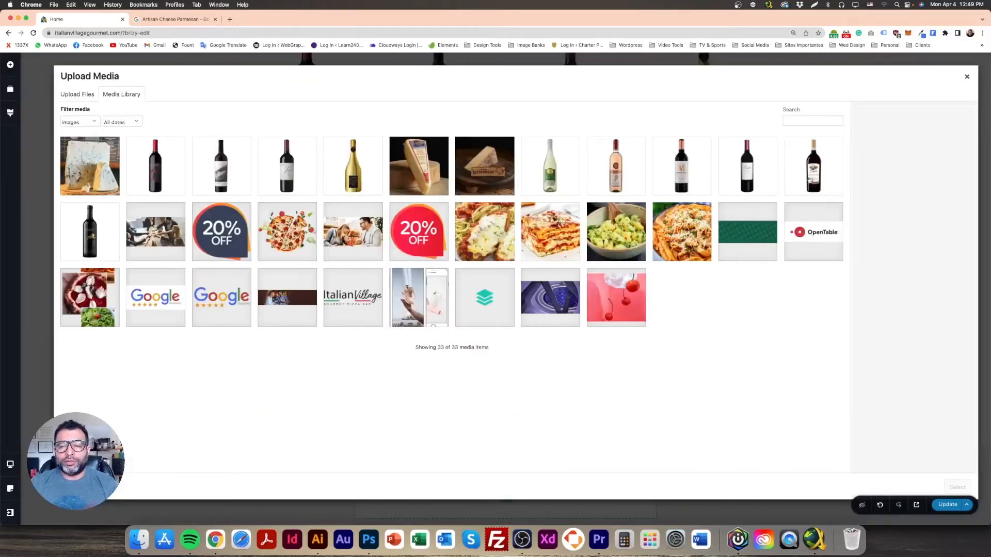
left_click(90, 232)
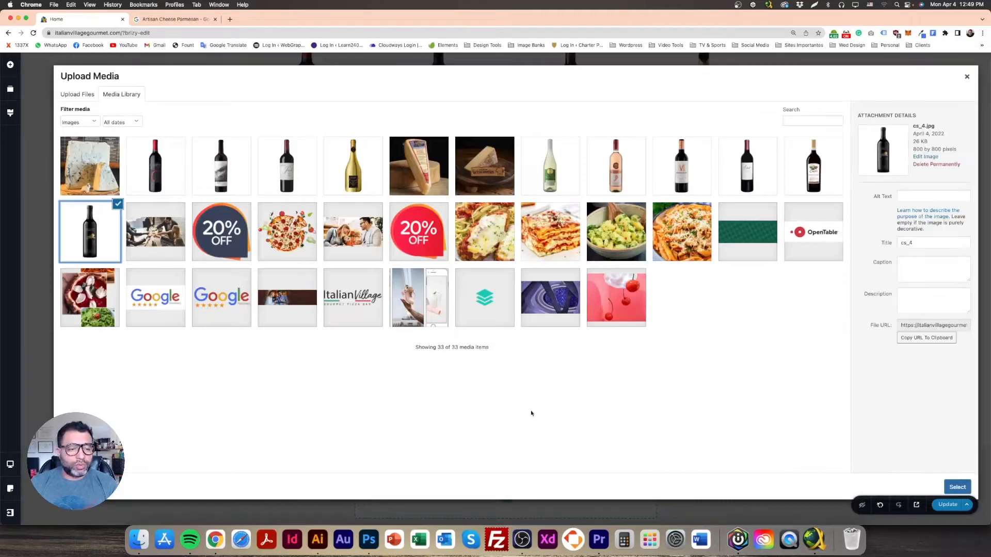
left_click(950, 489)
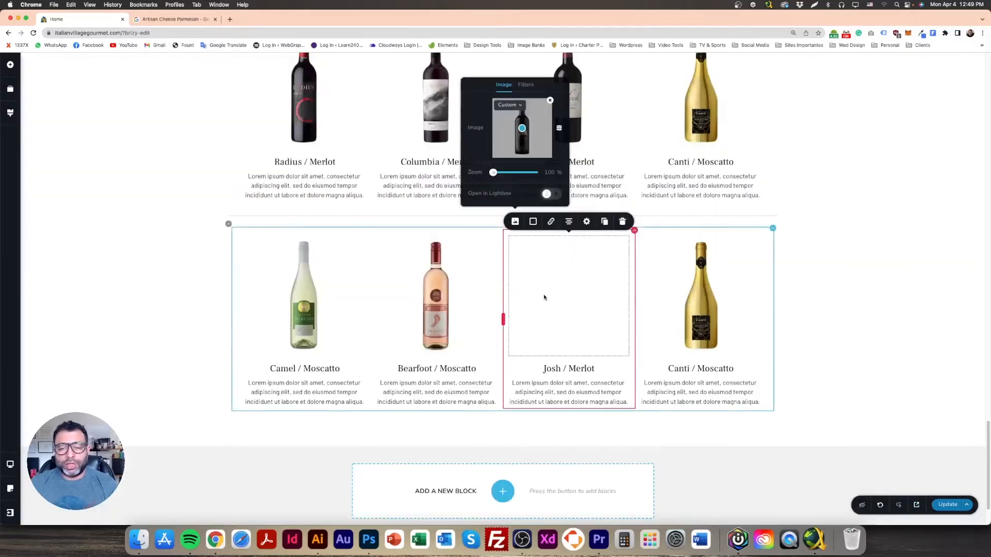
Step: Retitle the third lower column 'Intercept / Cabernet Sauvignon'
left_click(565, 368)
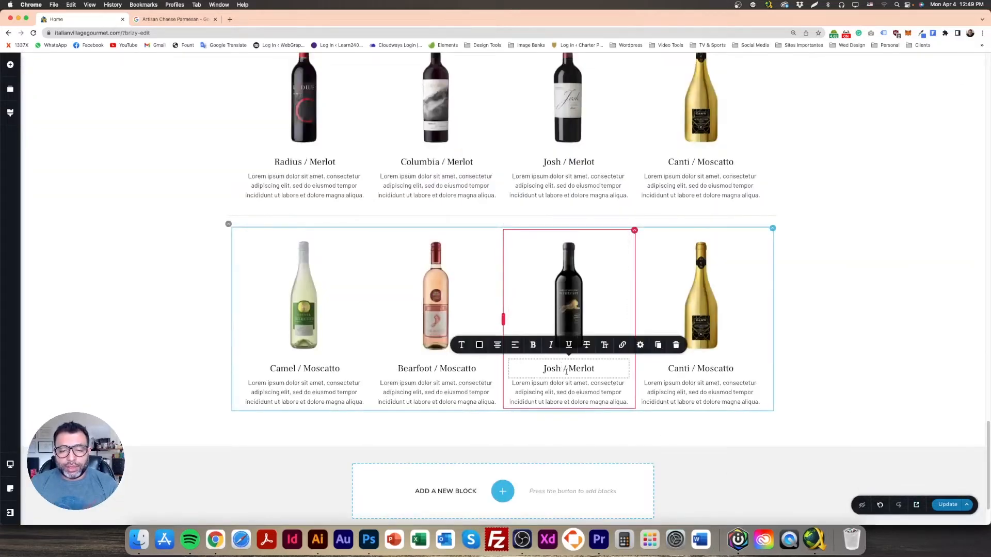
left_click_drag(562, 368, 538, 369)
type("Intercept")
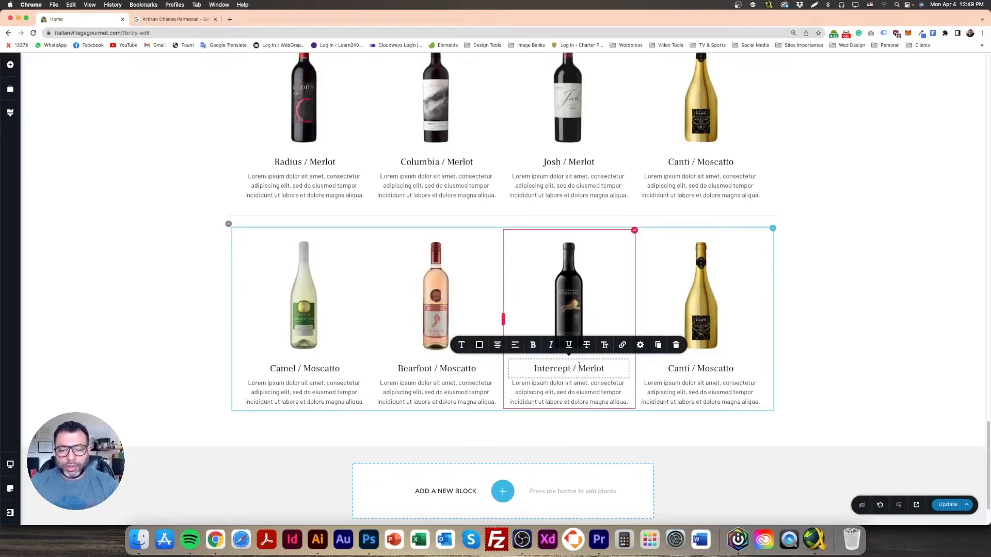
double_click(592, 369)
type("Caberent")
key("BackSpace")
key("BackSpace")
key("BackSpace")
type("net Sauvignon")
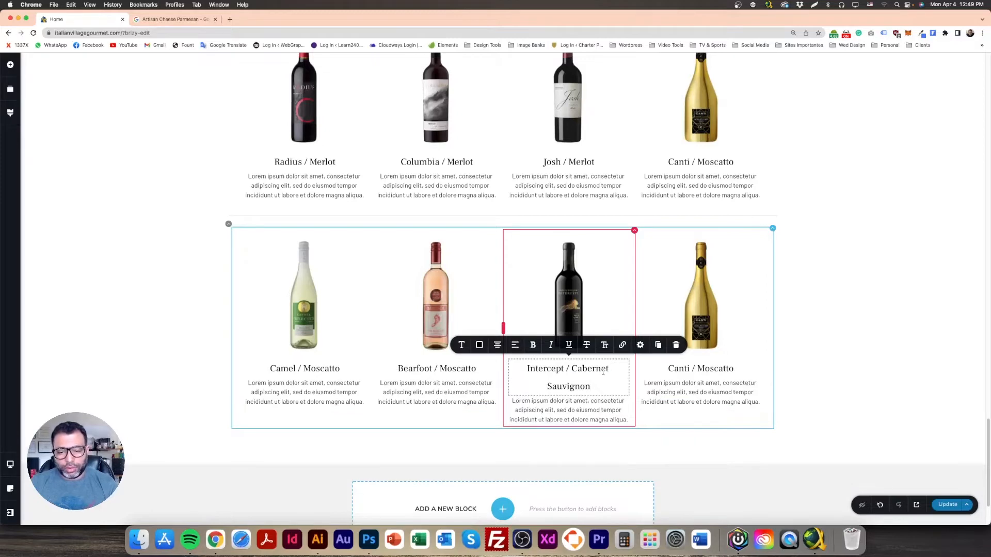
Step: Search images for 'Cabernet Sauvignon' in another tab, then reselect the full title
key("super+a")
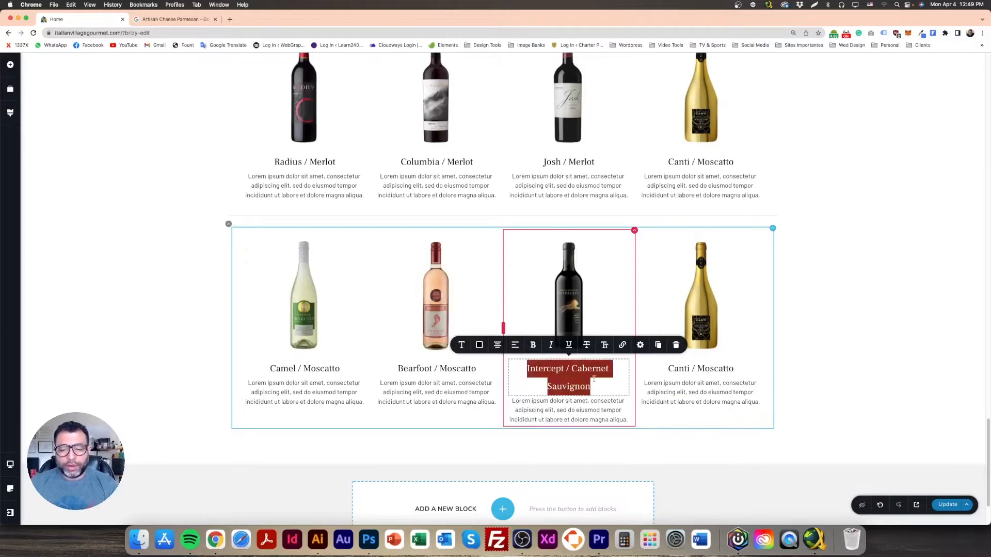
left_click(578, 385)
left_click_drag(597, 388, 572, 368)
key("super+c")
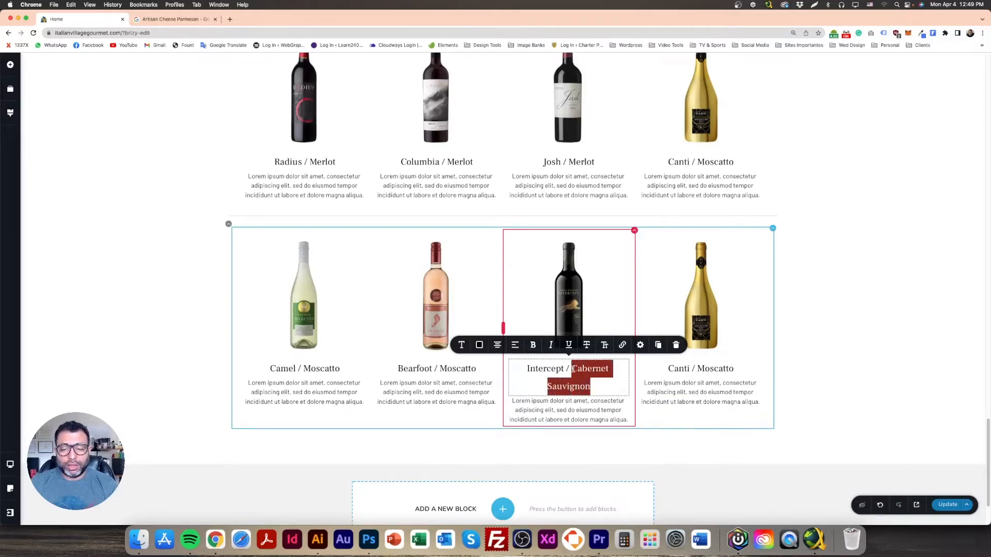
left_click(191, 19)
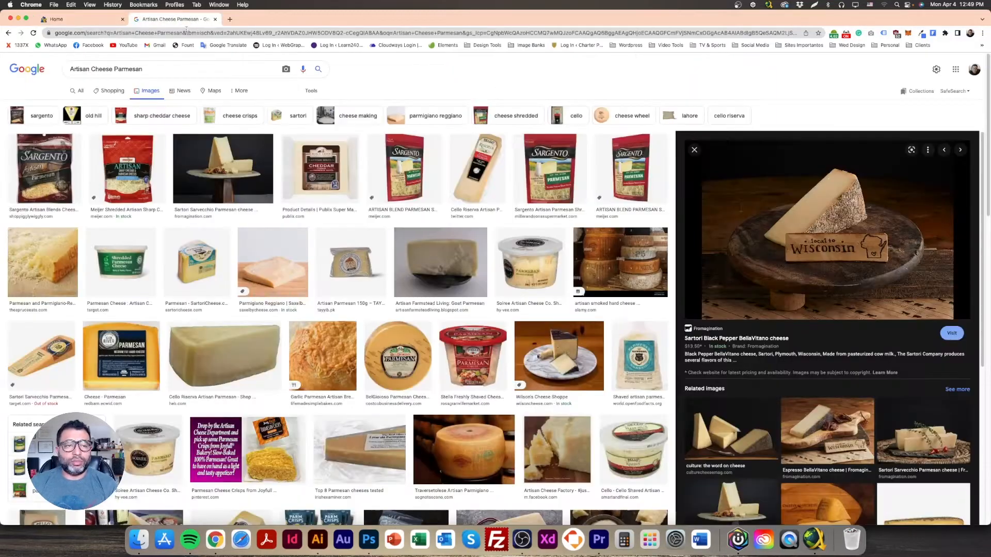
left_click_drag(143, 69, 70, 69)
key("super+v")
key("Return")
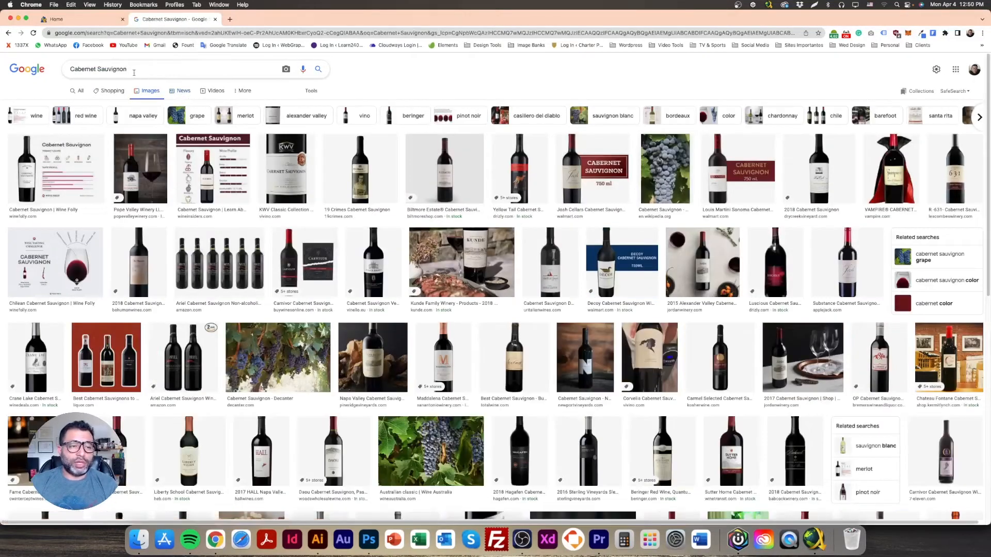
left_click(95, 20)
left_click(588, 369)
left_click_drag(595, 386, 513, 366)
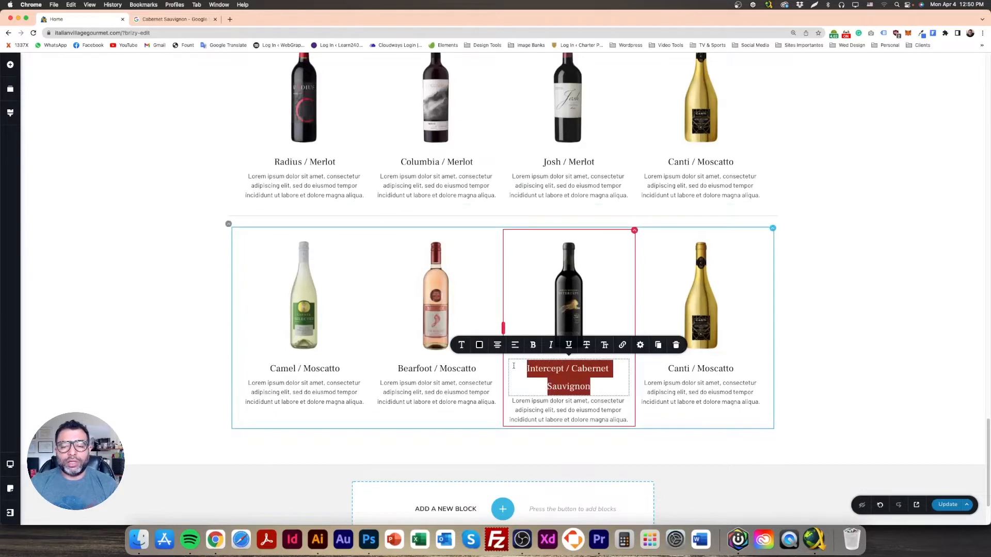
Step: Reduce the bottom-row Intercept / Cabernet Sauvignon heading to 20 px
left_click(461, 345)
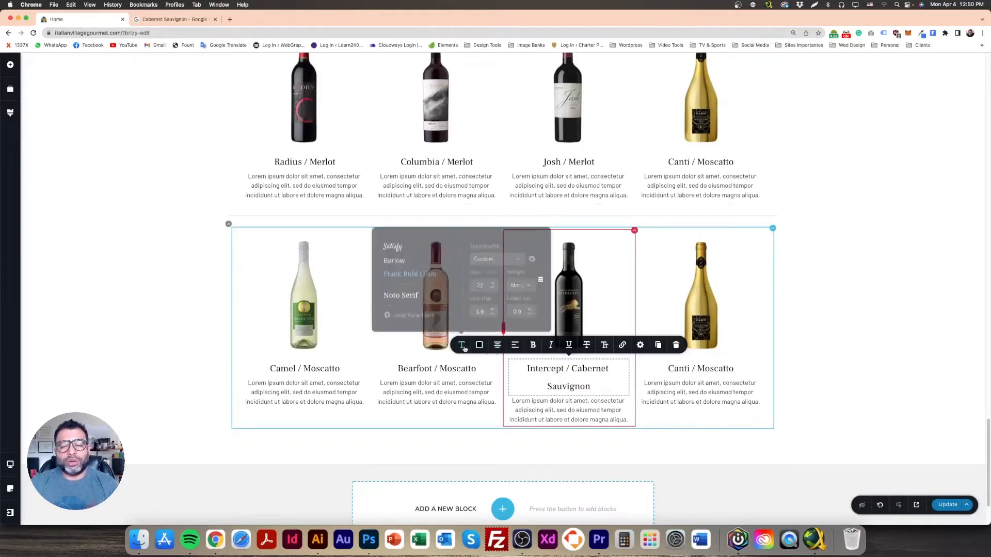
left_click(493, 287)
left_click(493, 287)
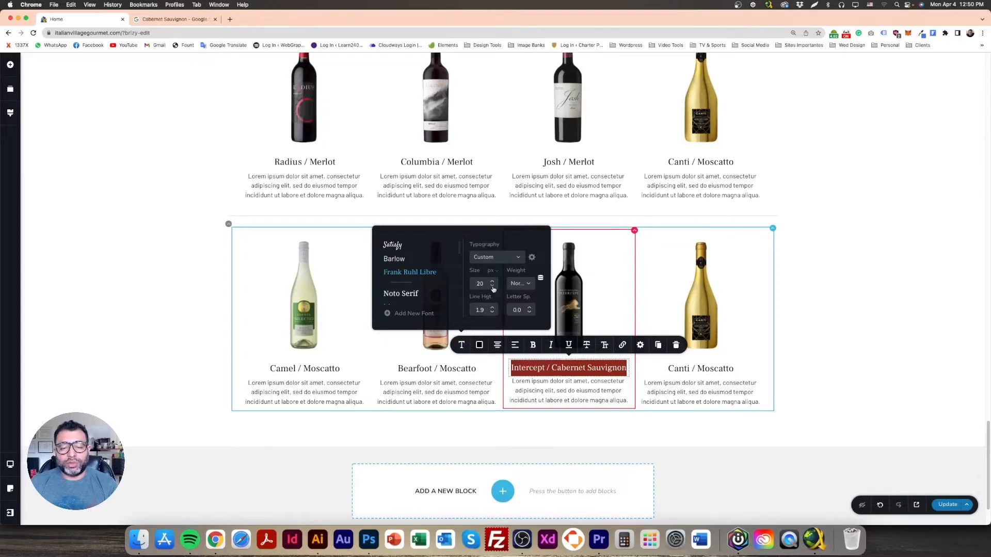
Step: Copy the Intercept heading's styling and paste it onto the Bearfoot / Moscatto heading
left_click_drag(476, 369, 397, 369)
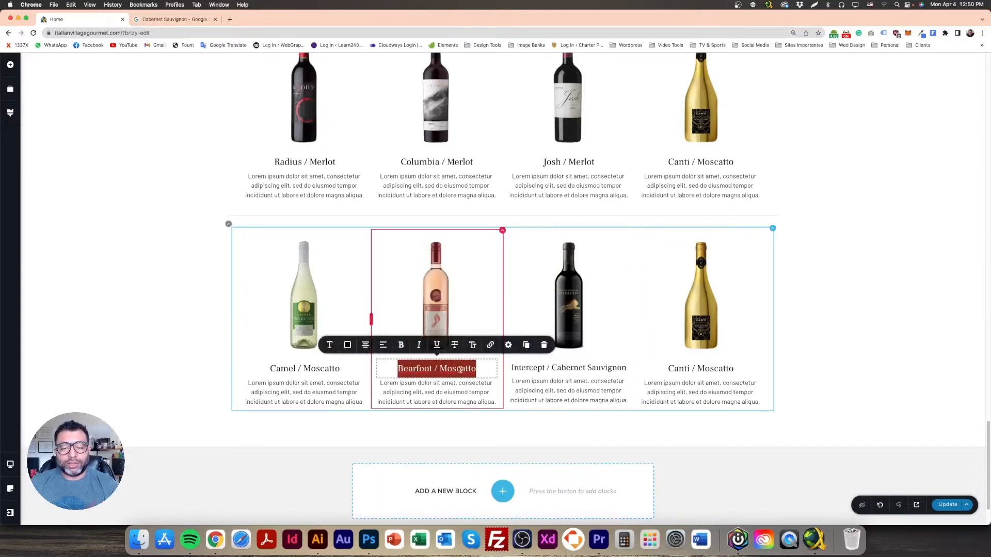
triple_click(571, 368)
right_click(570, 368)
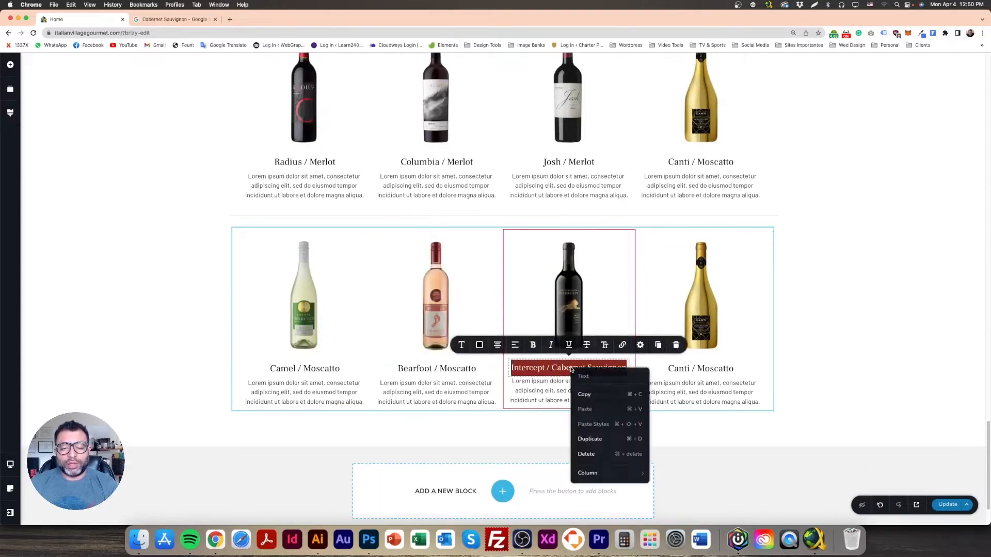
left_click(595, 396)
right_click(416, 361)
triple_click(416, 366)
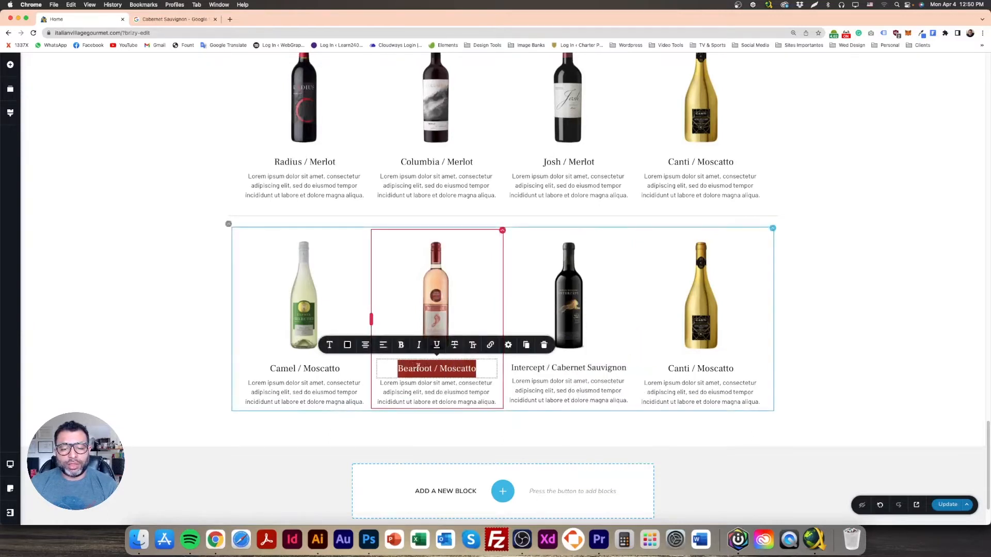
right_click(442, 369)
left_click(473, 426)
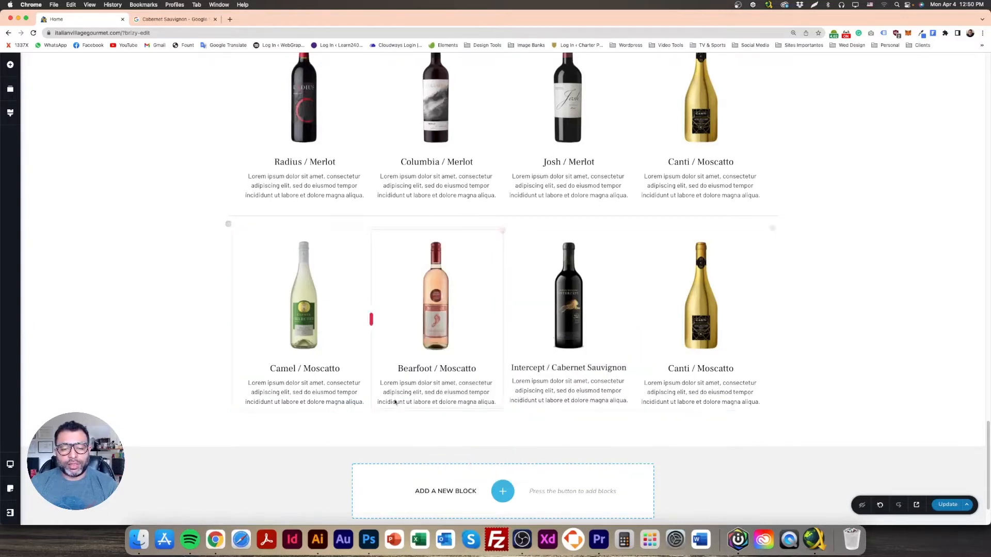
right_click(418, 370)
left_click(449, 427)
Step: Check the typography of the Bearfoot, Camel and Canti headings in the bottom row
triple_click(438, 368)
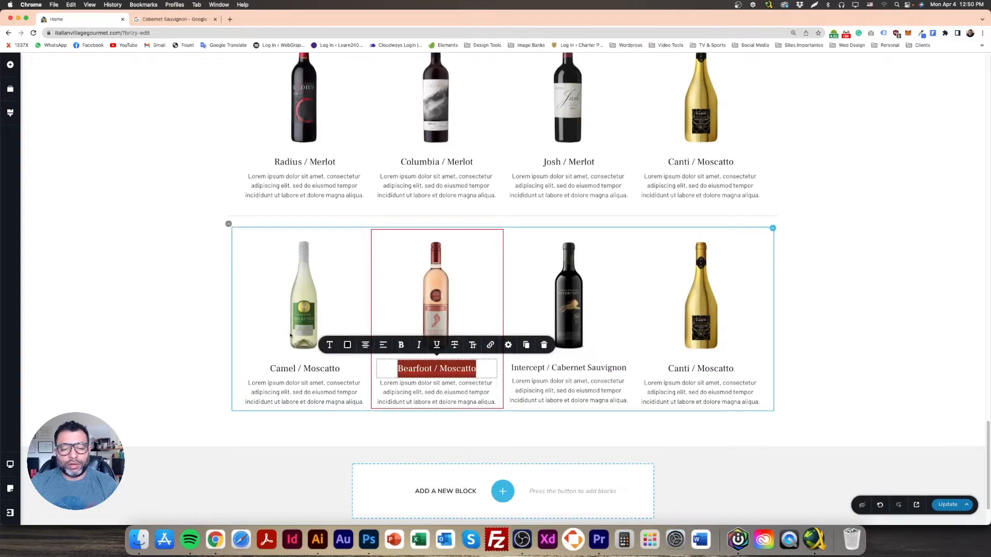
left_click(329, 344)
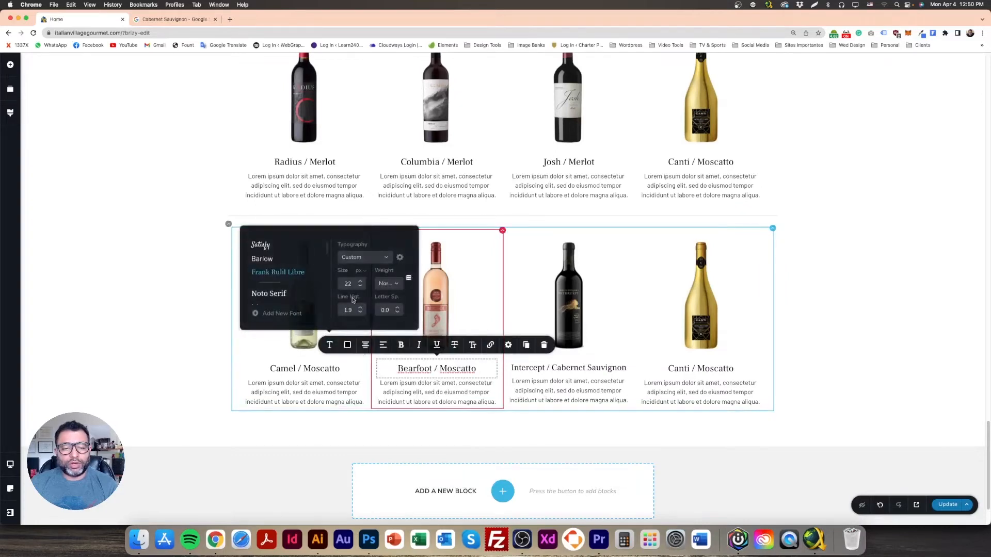
triple_click(304, 368)
left_click(203, 347)
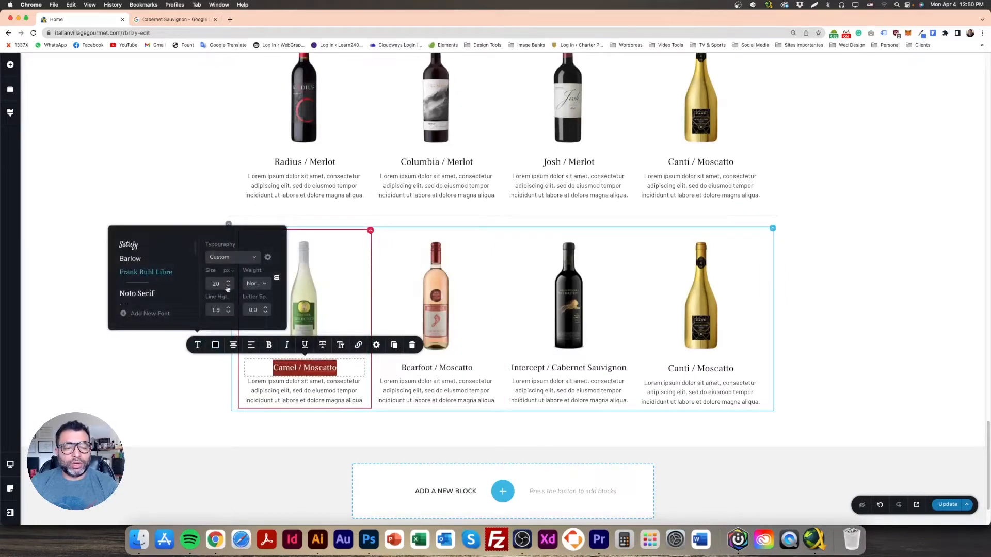
double_click(678, 368)
triple_click(678, 368)
left_click(594, 344)
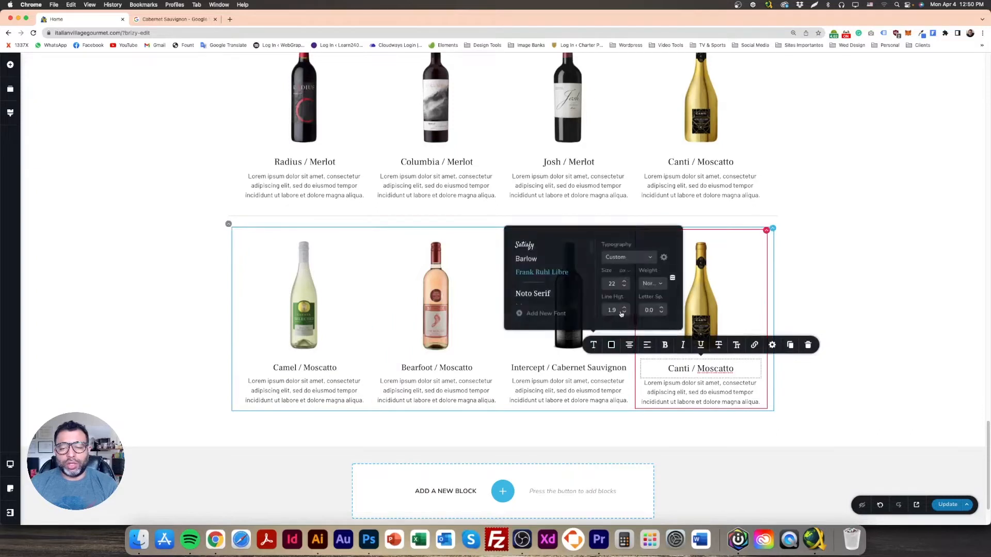
Step: Bring the top-row Radius and Columbia / Merlot headings down to 20 px
triple_click(294, 163)
left_click(197, 186)
left_click(230, 261)
left_click(230, 261)
triple_click(436, 162)
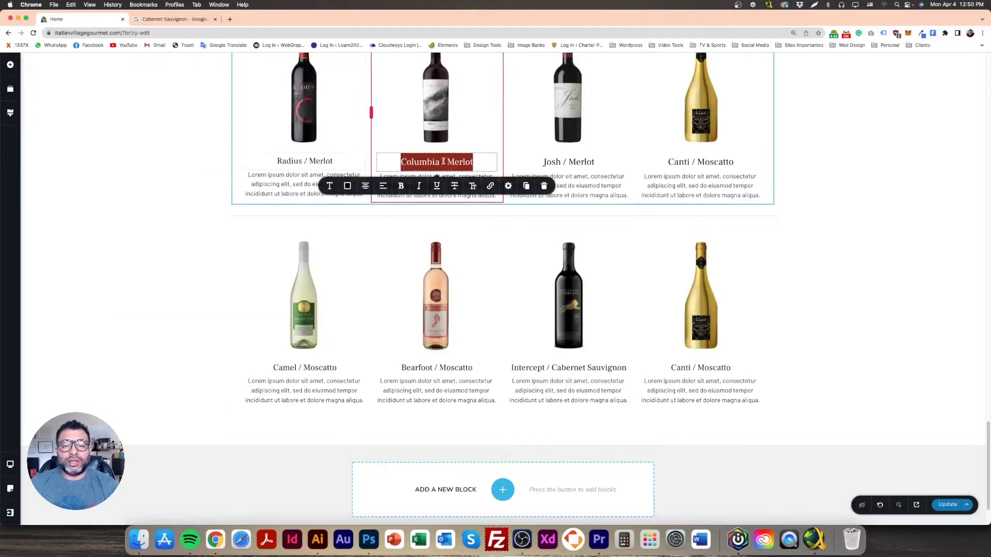
left_click(330, 186)
left_click(359, 264)
left_click(360, 264)
Step: Reduce the top-row Josh / Merlot and Canti / Moscatto headings to 20 px
triple_click(568, 162)
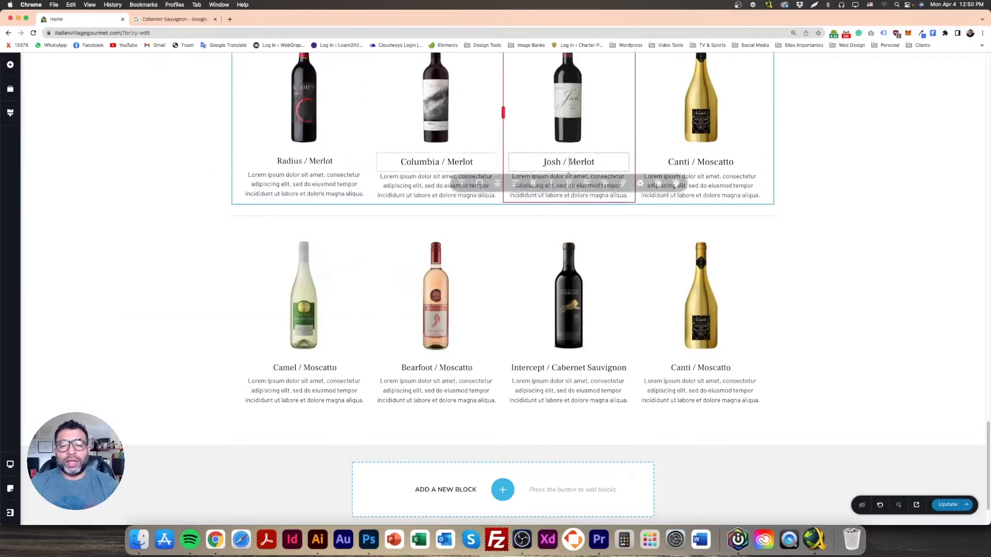
left_click(462, 186)
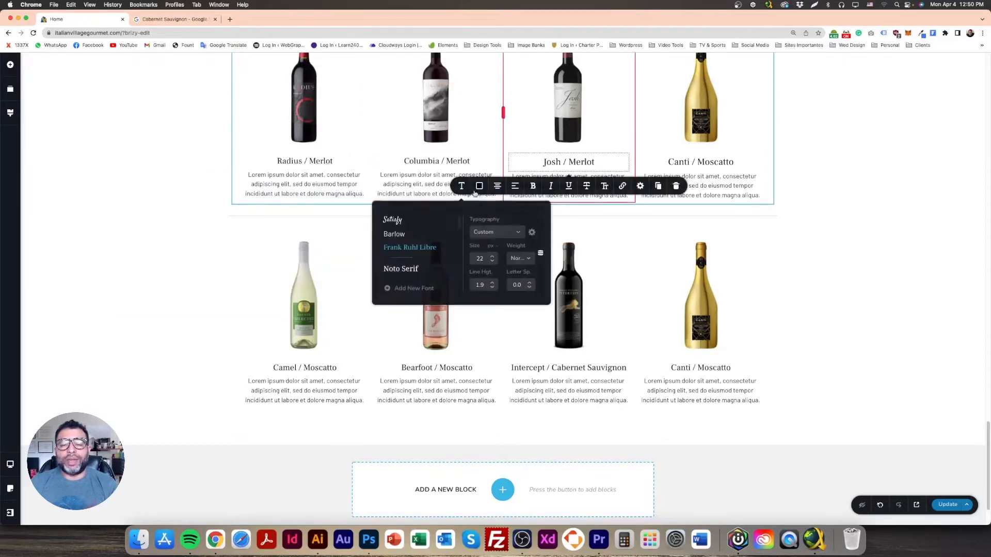
left_click(493, 263)
left_click(700, 162)
triple_click(701, 162)
left_click(595, 187)
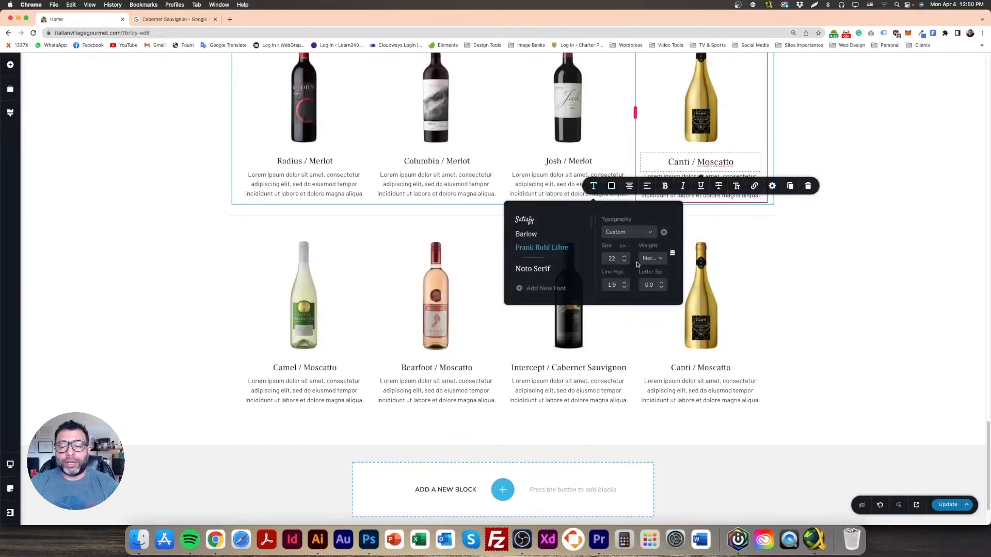
left_click(624, 261)
left_click(624, 260)
Step: Select the misspelled word Moscatto in the Canti heading, then go to the Cabernet Sauvignon image search
double_click(715, 164)
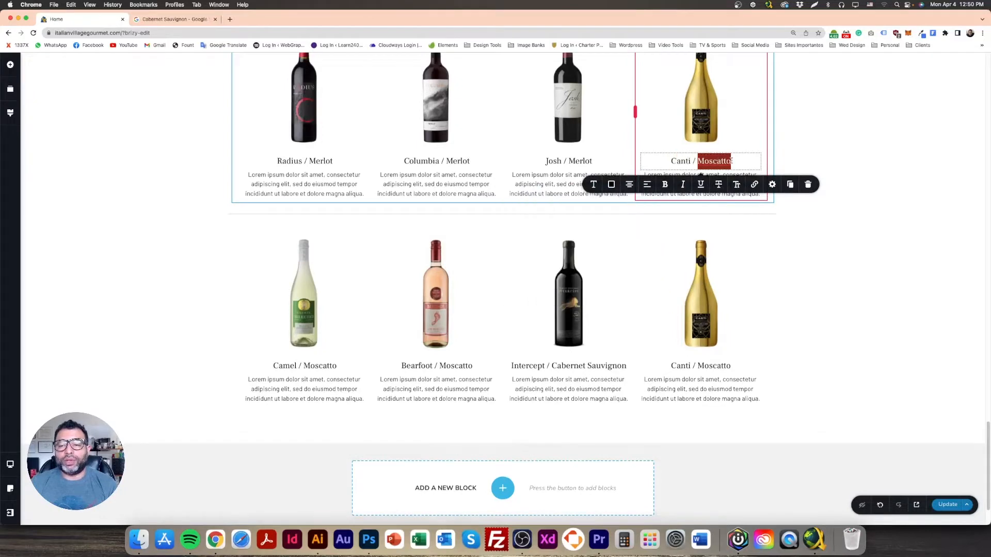
left_click(721, 161)
double_click(714, 162)
key("super+c")
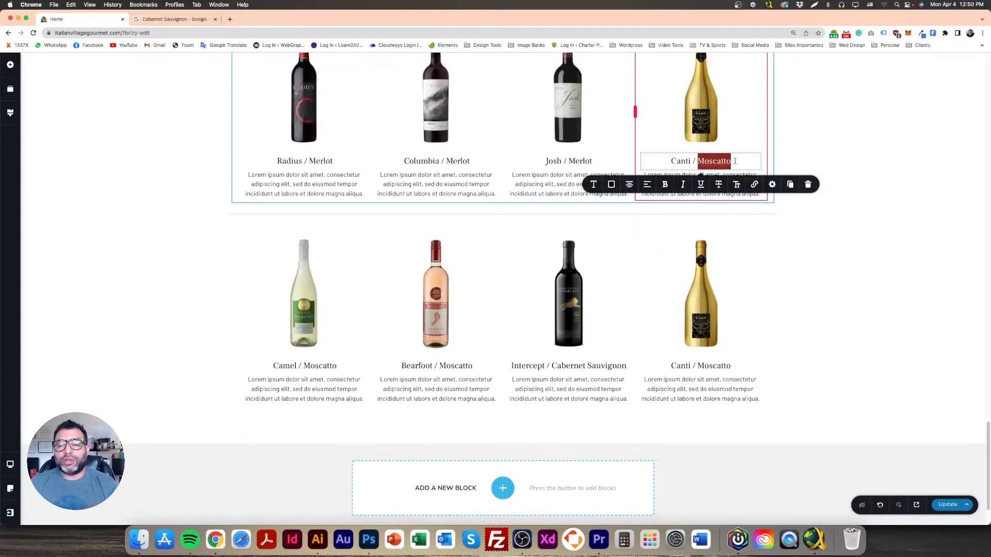
left_click(192, 19)
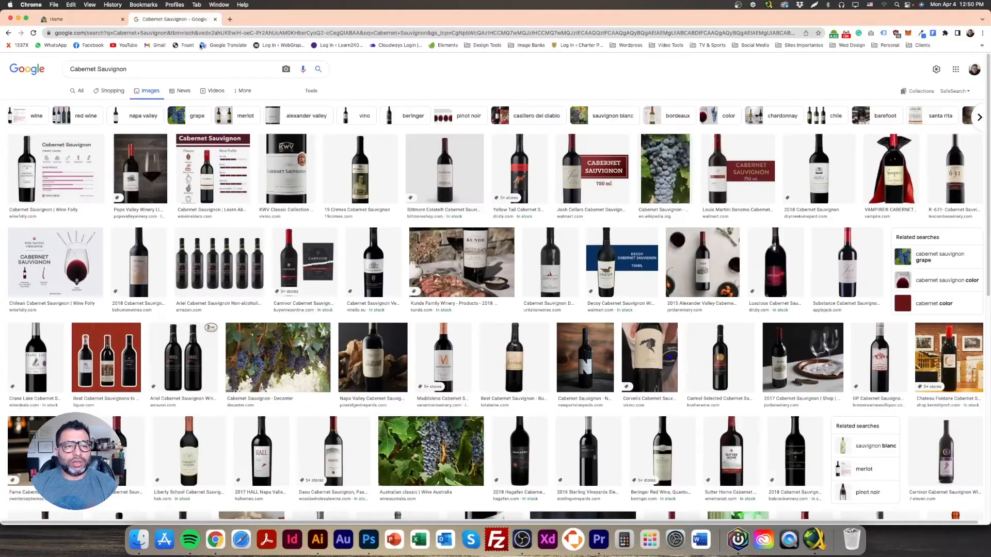
Step: Search Google Images for 'Moscatto', view the Barefoot Pink Moscato photo, and return to Brizy
key("super+v")
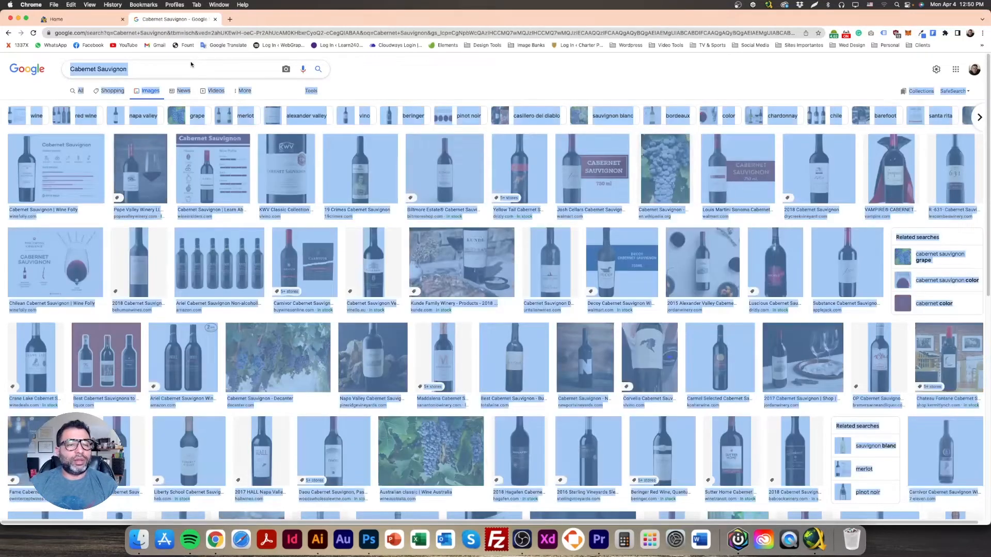
double_click(192, 70)
key("super+v")
triple_click(192, 70)
key("super+v")
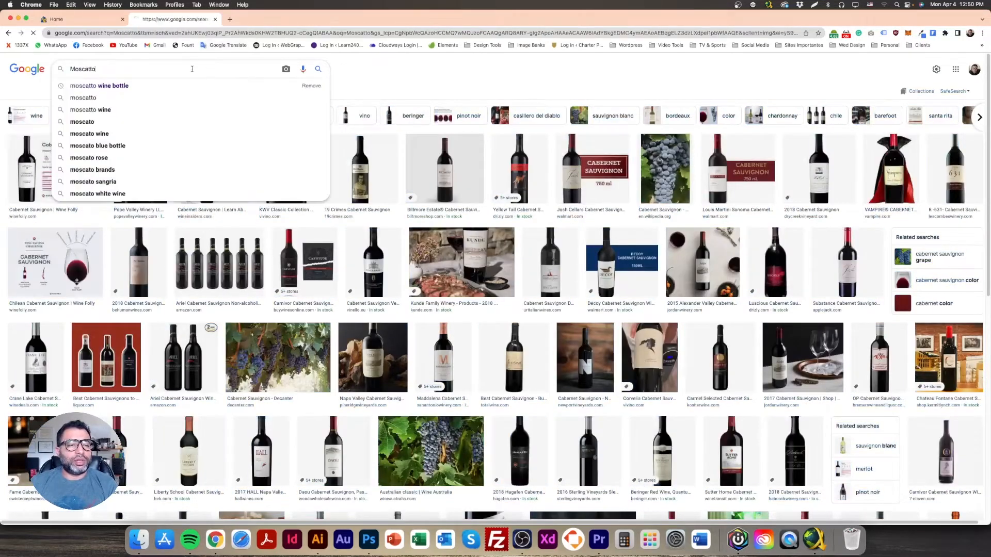
key("Return")
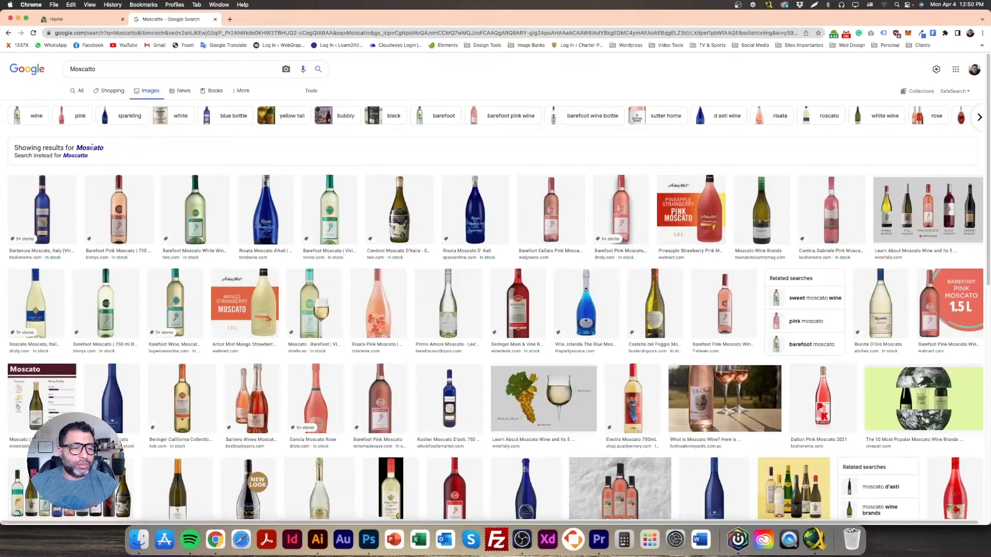
left_click(119, 209)
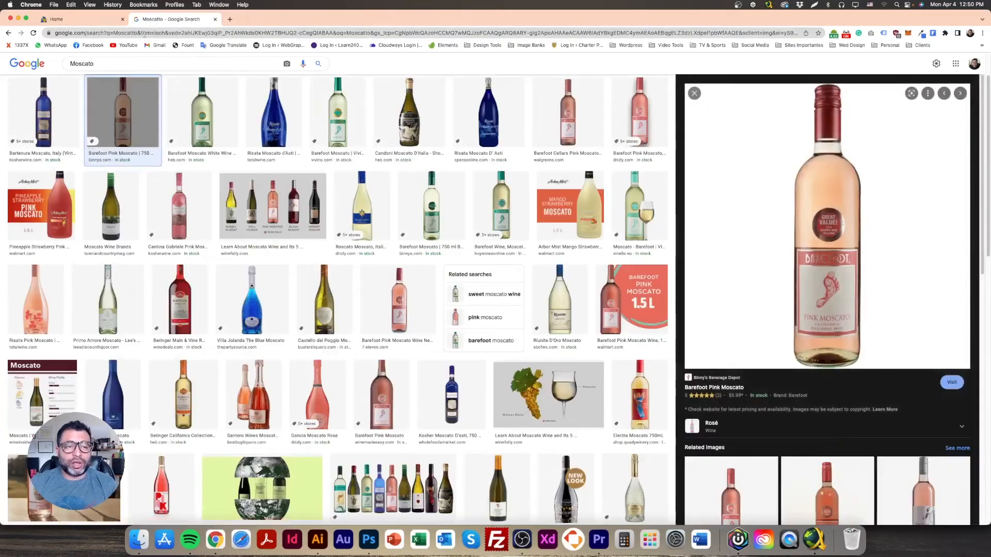
left_click(79, 20)
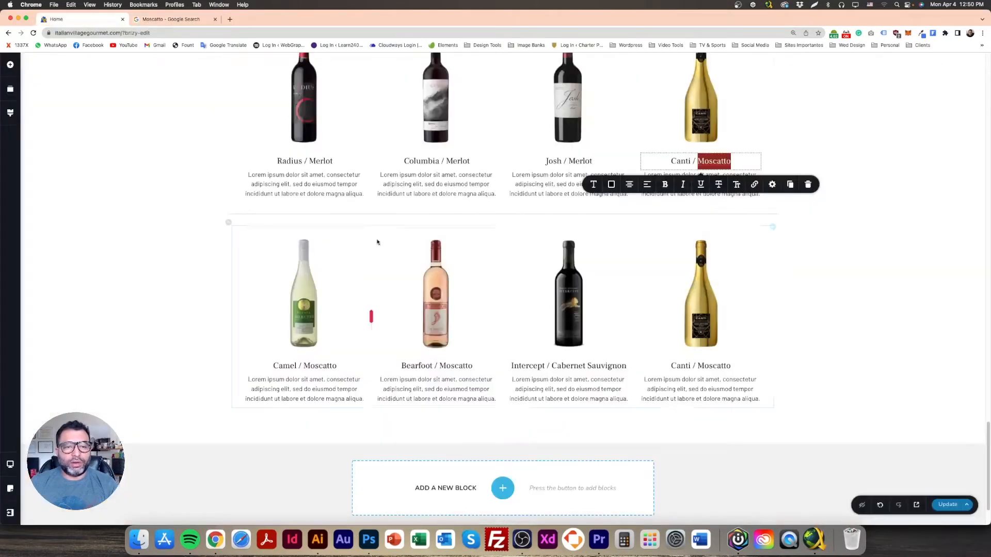
Step: Correct 'Moscatto' to 'Moscato' in the Canti and Bearfoot headings
left_click(429, 161)
left_click(727, 162)
key("BackSpace")
left_click(712, 366)
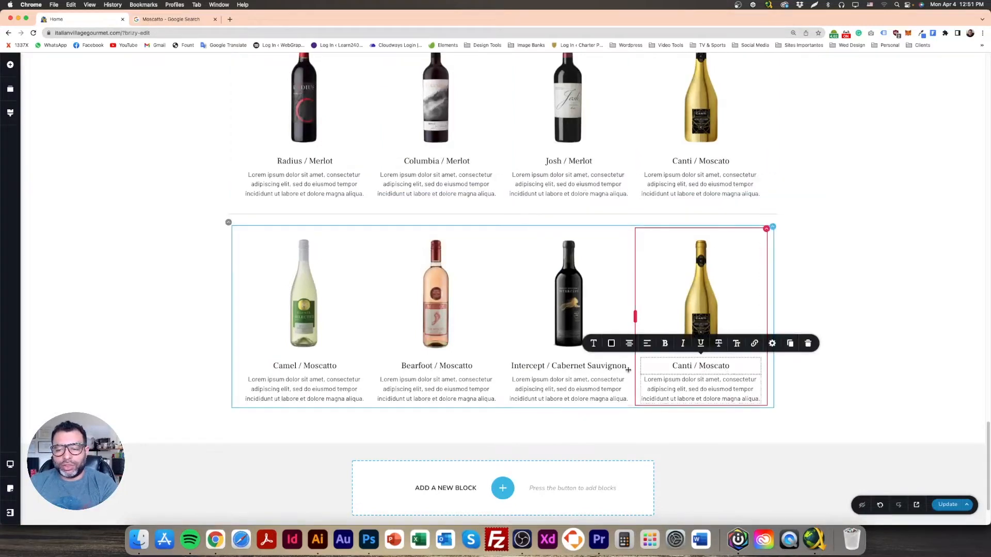
left_click(467, 366)
key("BackSpace")
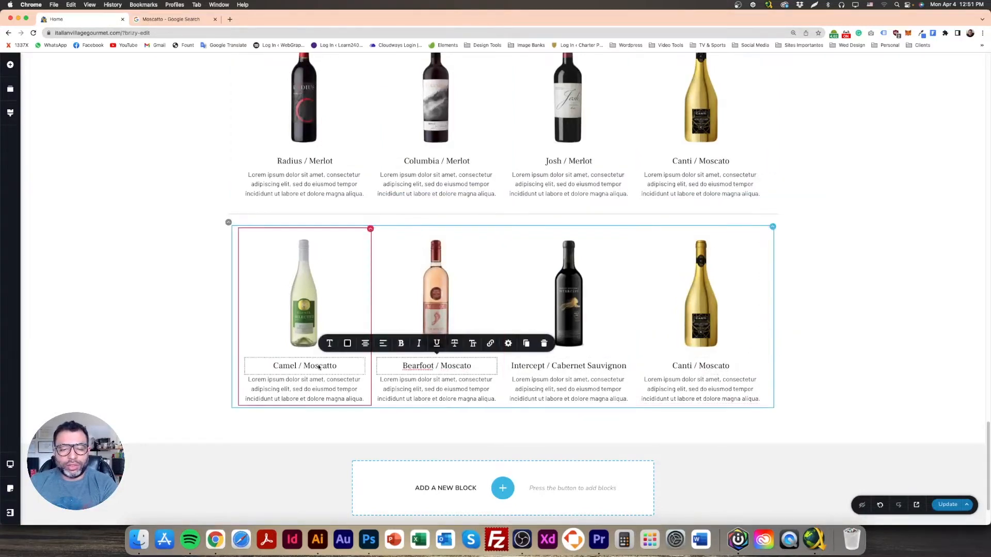
left_click(323, 367)
left_click(171, 300)
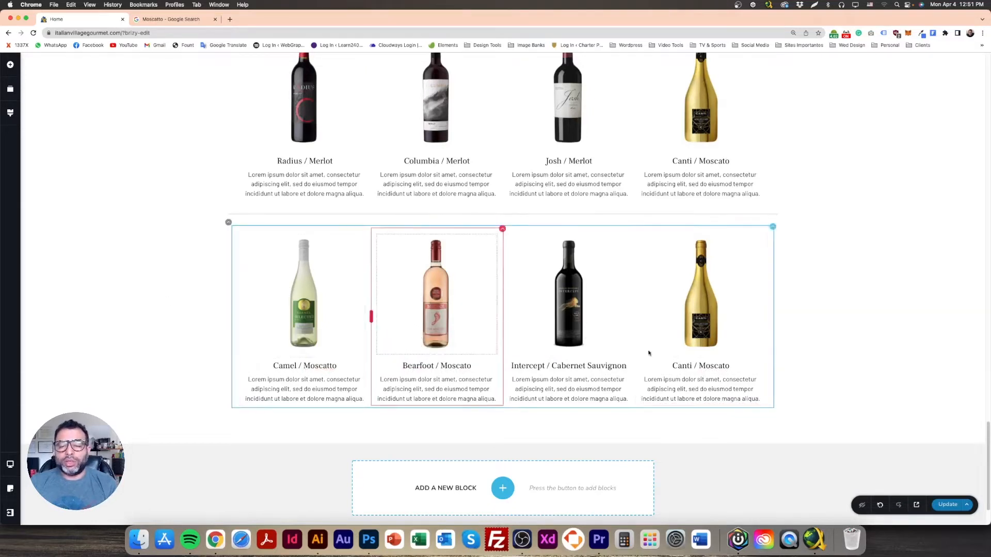
Step: Replace the bottom-row Canti bottle with a red wine bottle from the Media Library
left_click(701, 300)
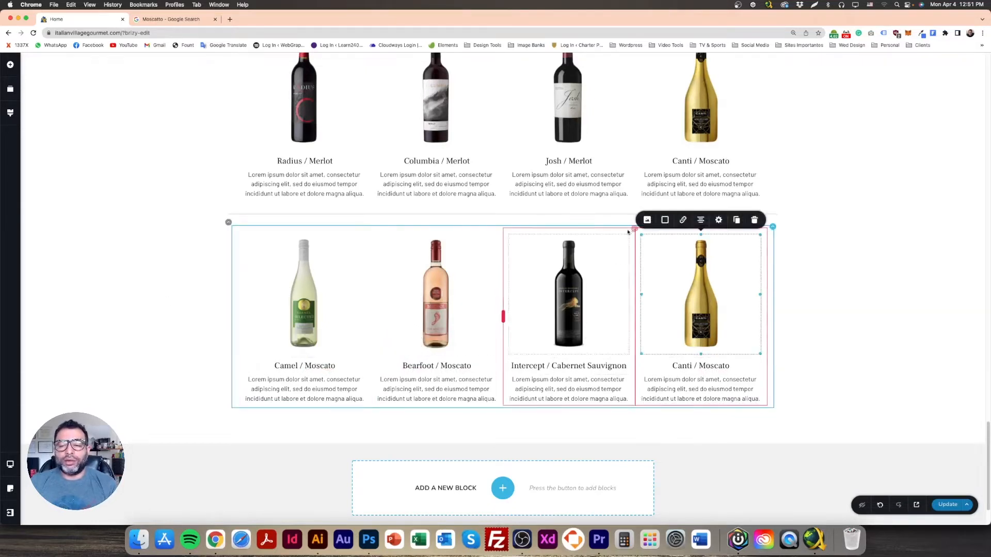
left_click(647, 219)
left_click(682, 99)
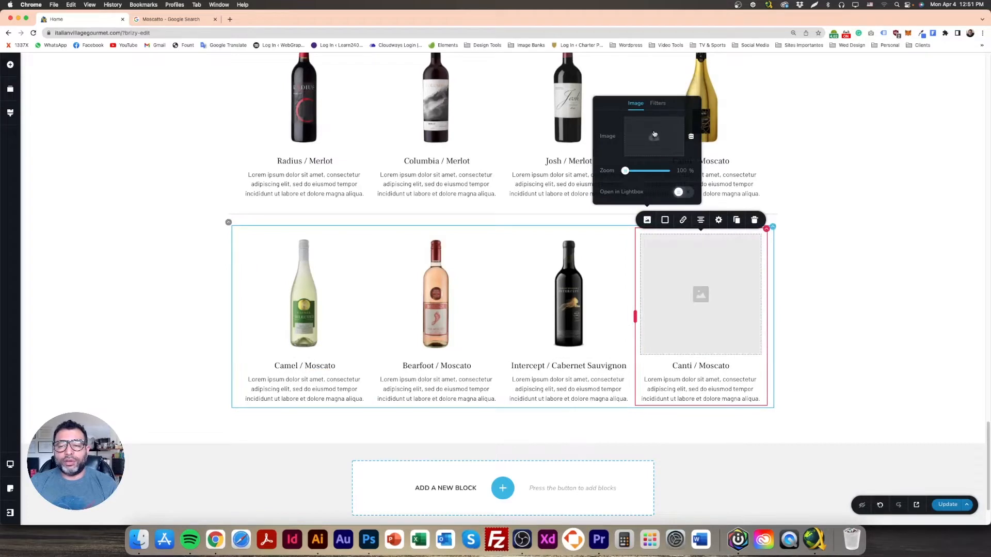
left_click(654, 133)
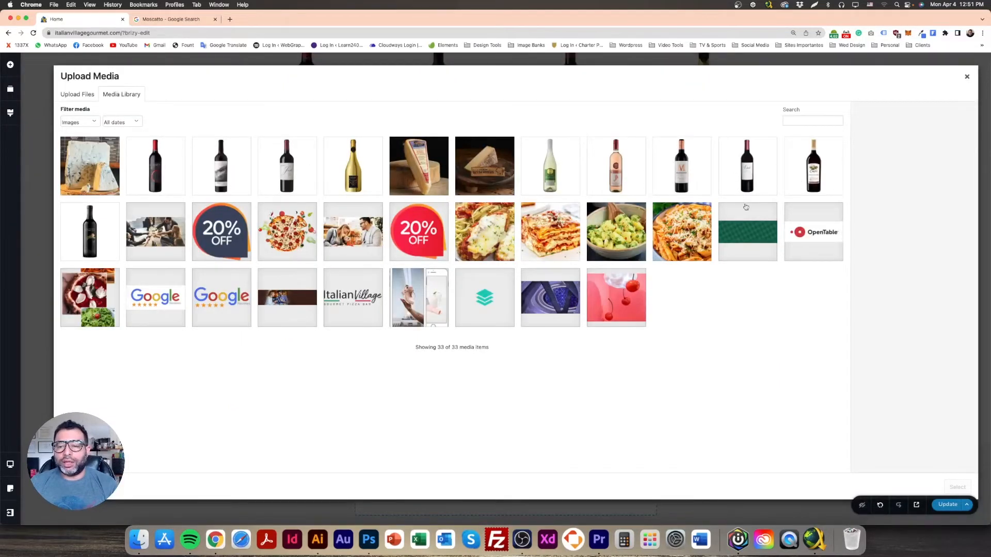
left_click(752, 184)
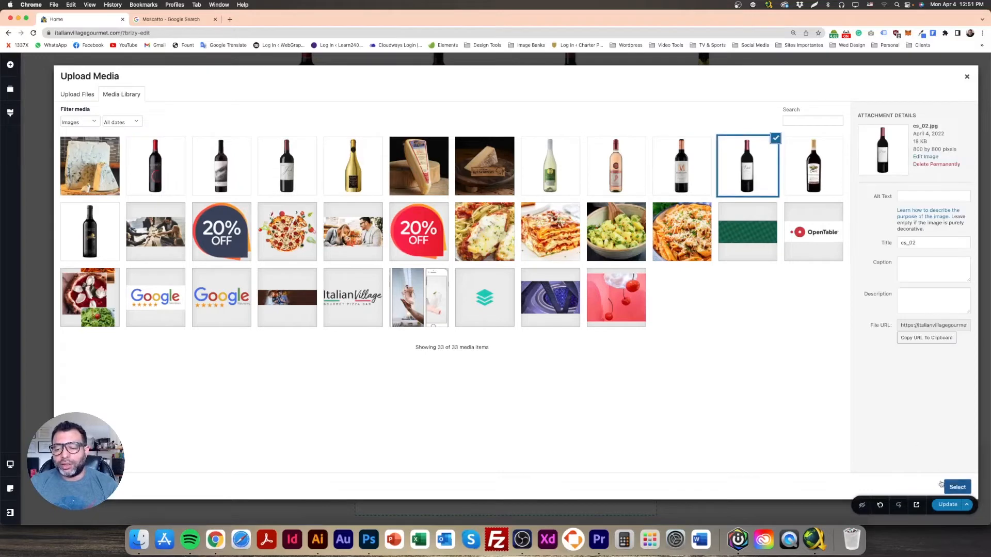
left_click(955, 487)
Step: Retitle the fourth bottom-row wine 'Dante / Cabernet Sauvignon' and update the page
left_click(694, 365)
left_click_drag(693, 366, 668, 364)
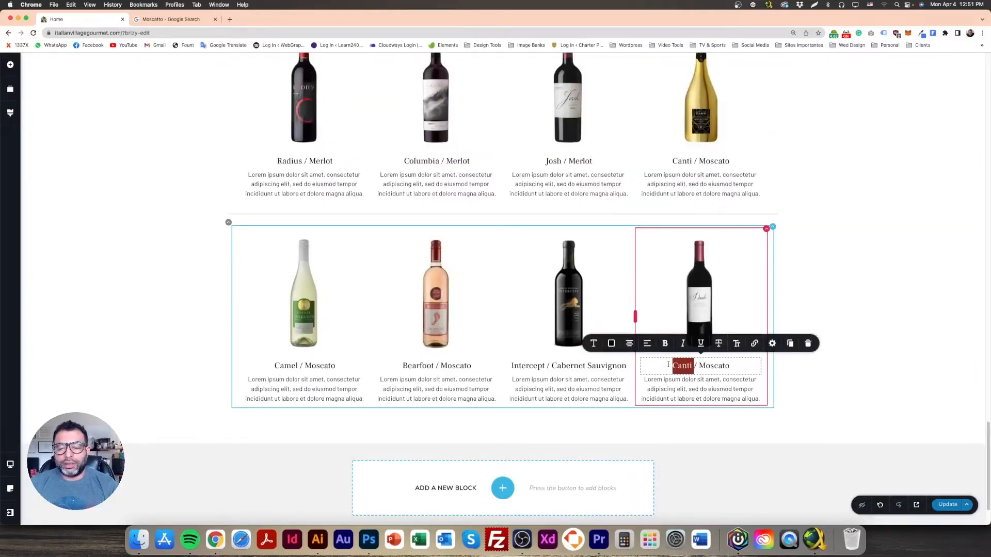
triple_click(558, 365)
key("super+c")
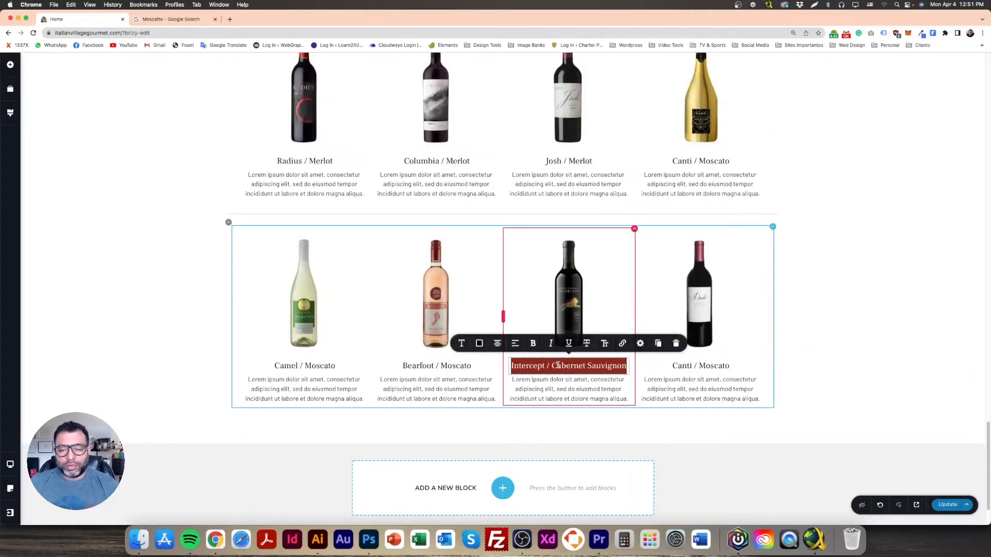
triple_click(694, 365)
key("super+v")
left_click_drag(678, 366, 642, 366)
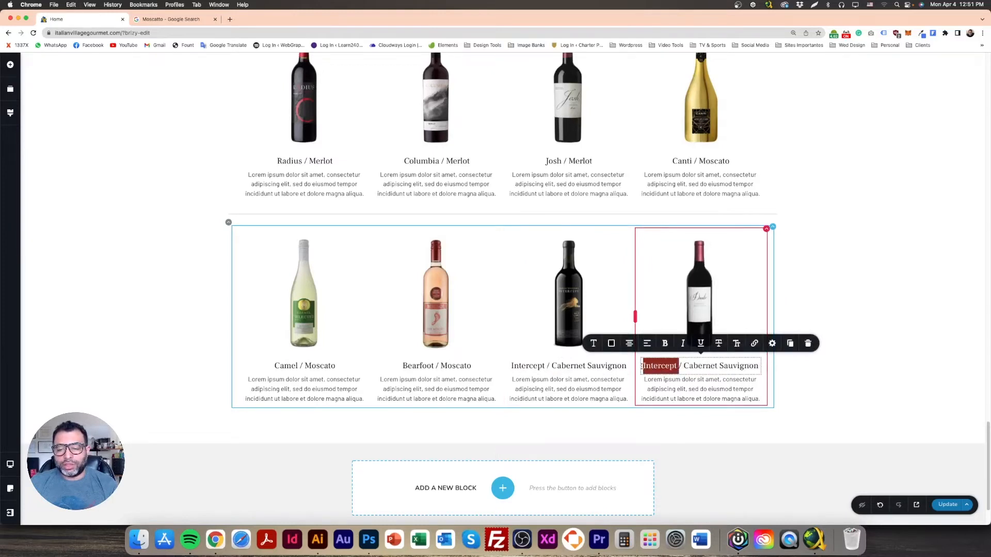
type("Date")
key("BackSpace")
key("BackSpace")
type("nte")
left_click(863, 287)
left_click(946, 505)
scroll(840, 354, "up", 3)
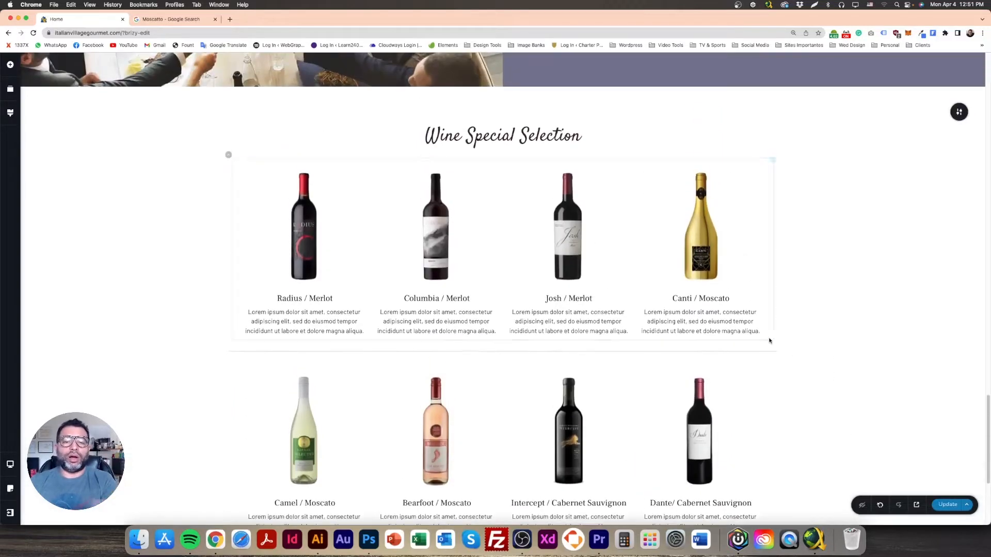
Step: Add a button under the Radius / Merlot description and label it ORDER
scroll(765, 333, "down", 5)
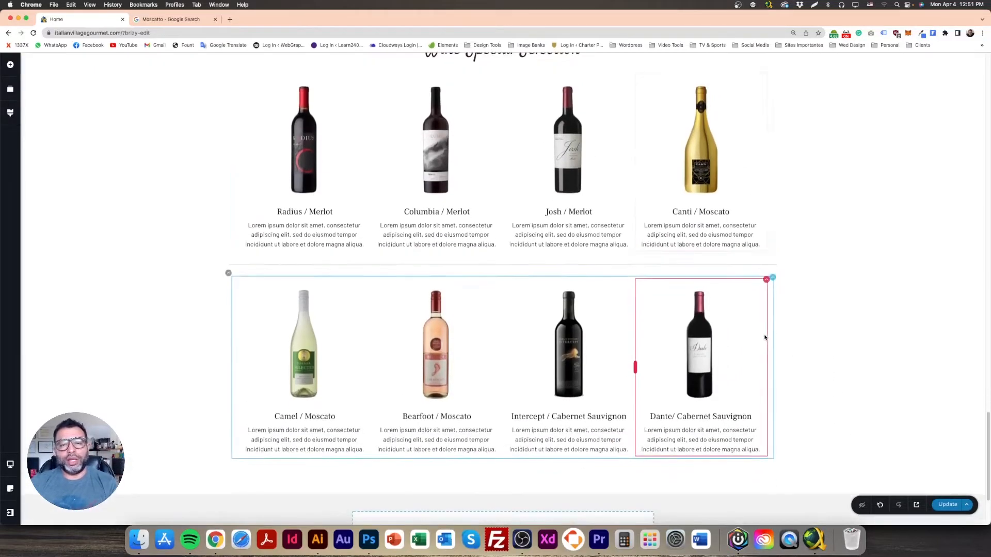
scroll(513, 314, "up", 3)
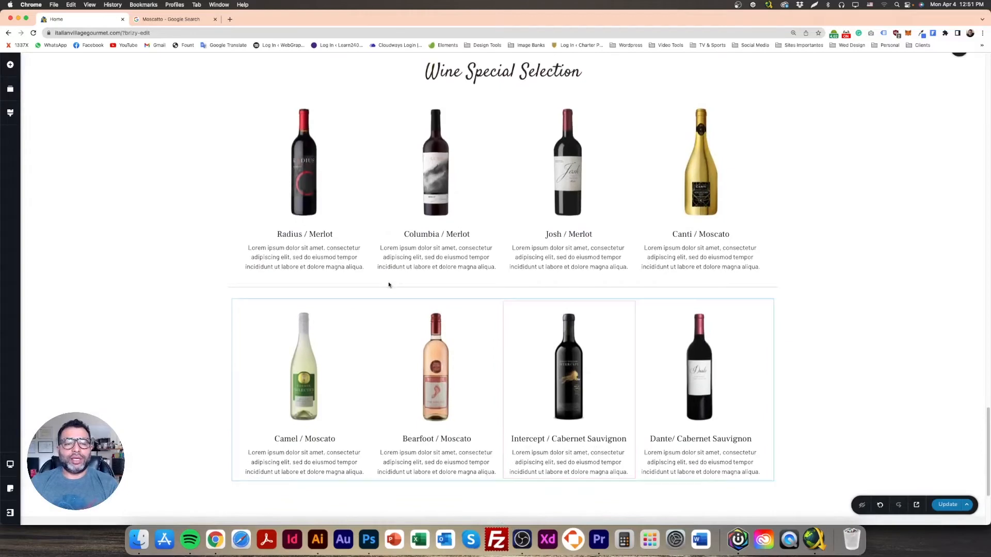
left_click(10, 65)
left_click_drag(75, 140, 304, 309)
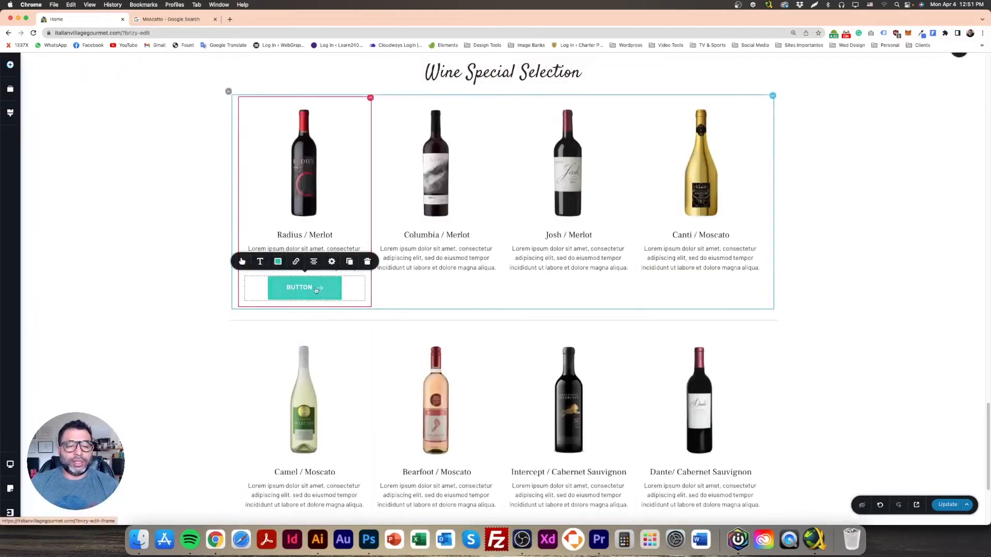
left_click(242, 261)
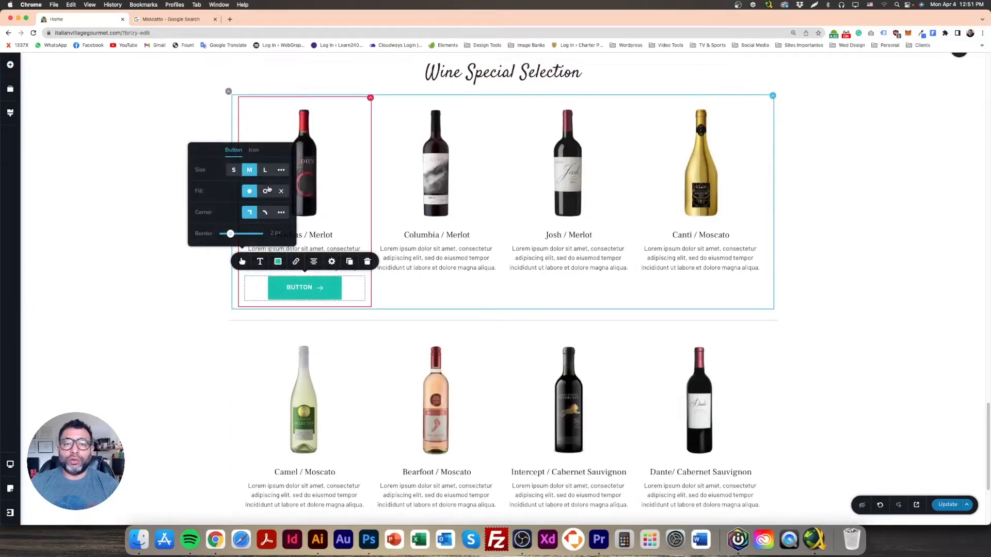
double_click(308, 287)
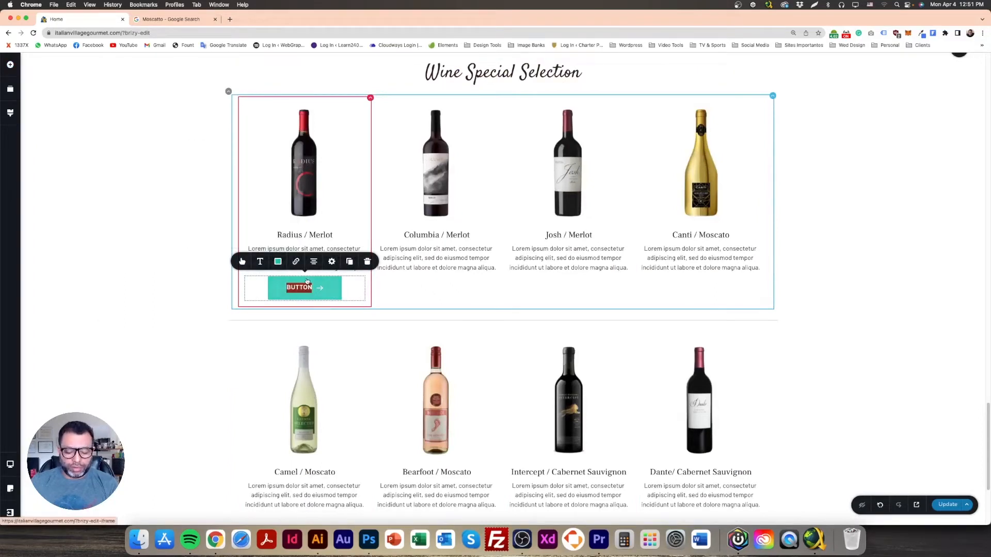
type("ORDE")
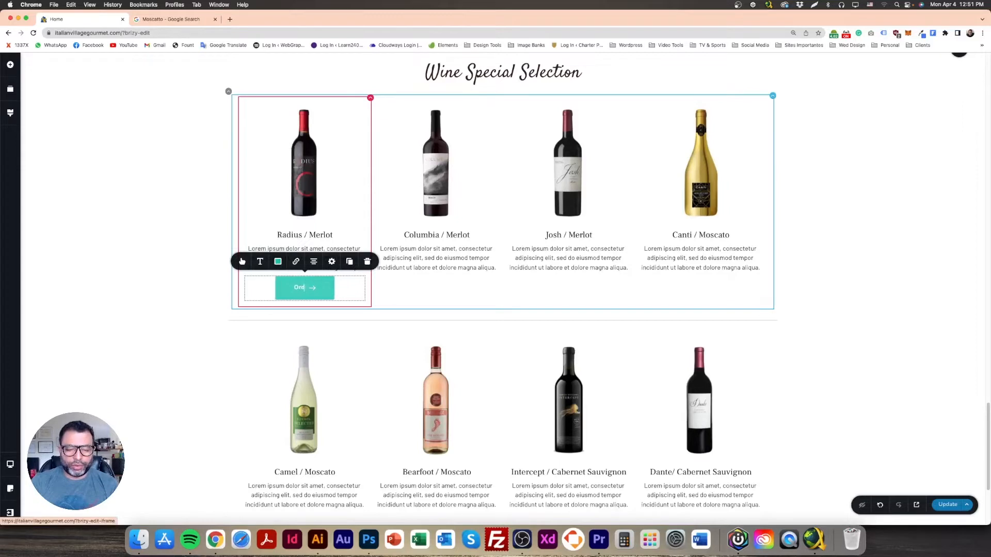
key("BackSpace")
key("BackSpace")
key("BackSpace")
type("RDER")
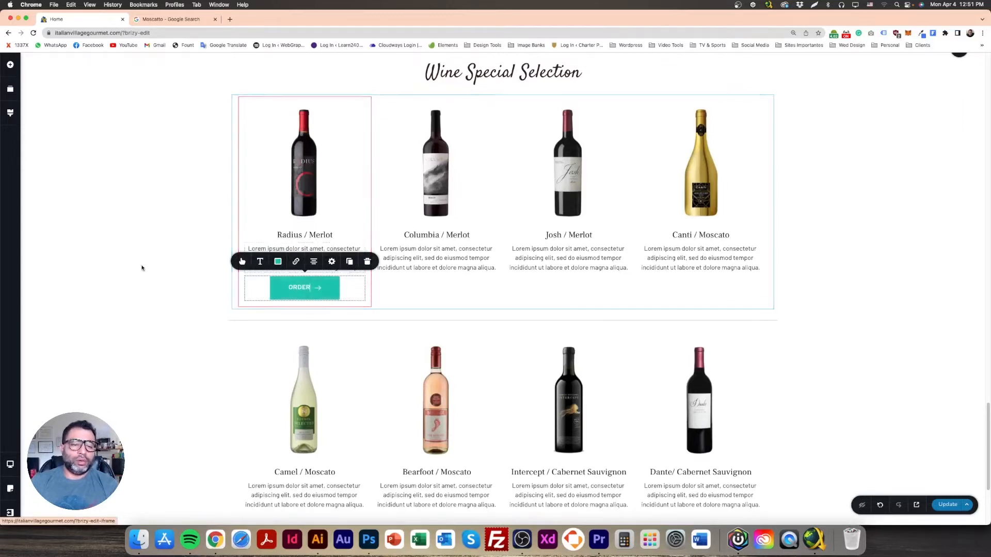
Step: Remove the arrow icon from the ORDER button
left_click(252, 267)
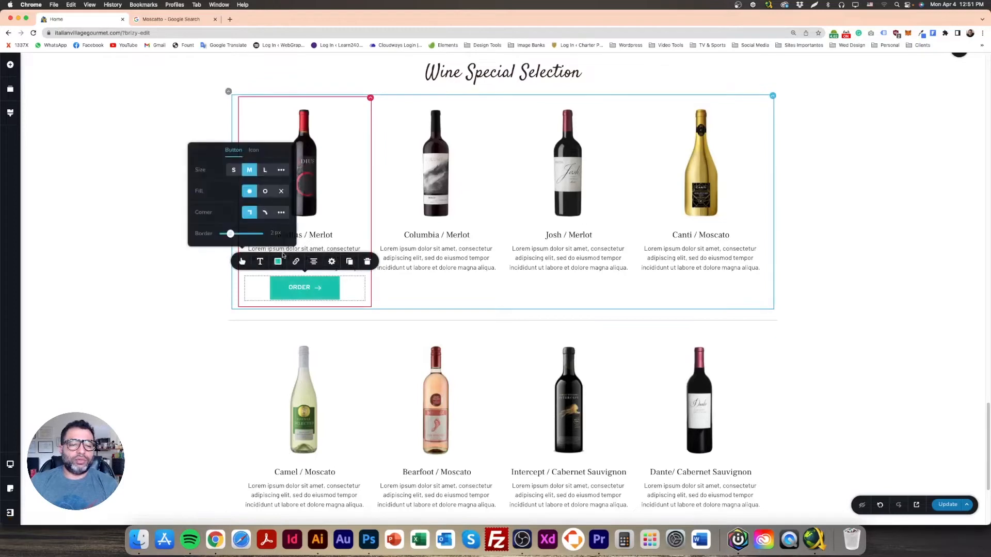
left_click(330, 287)
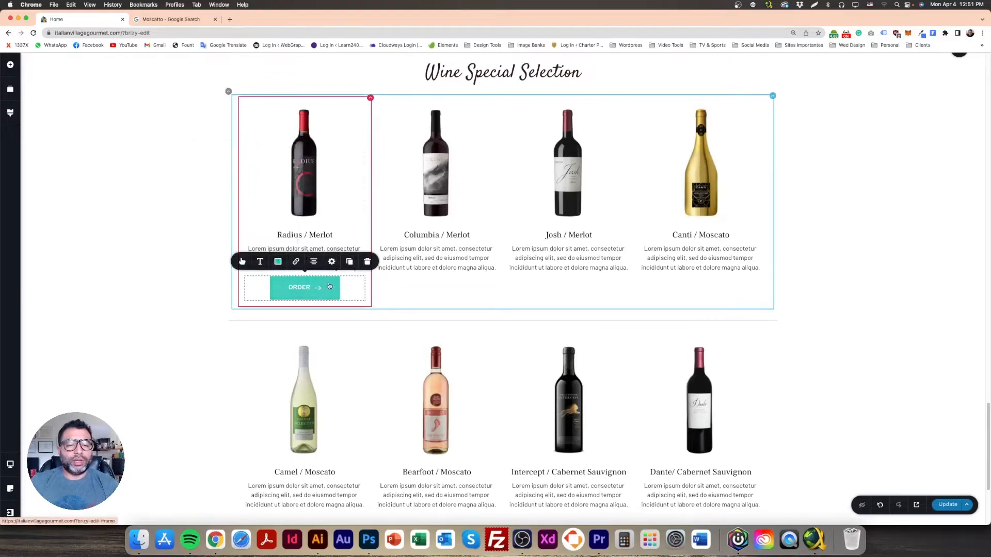
left_click(242, 263)
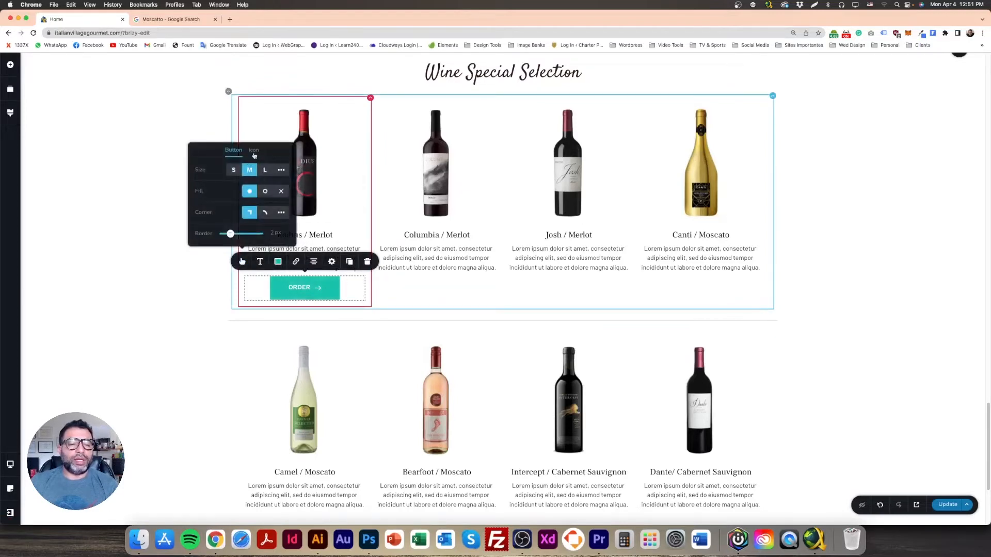
left_click(254, 151)
left_click(288, 158)
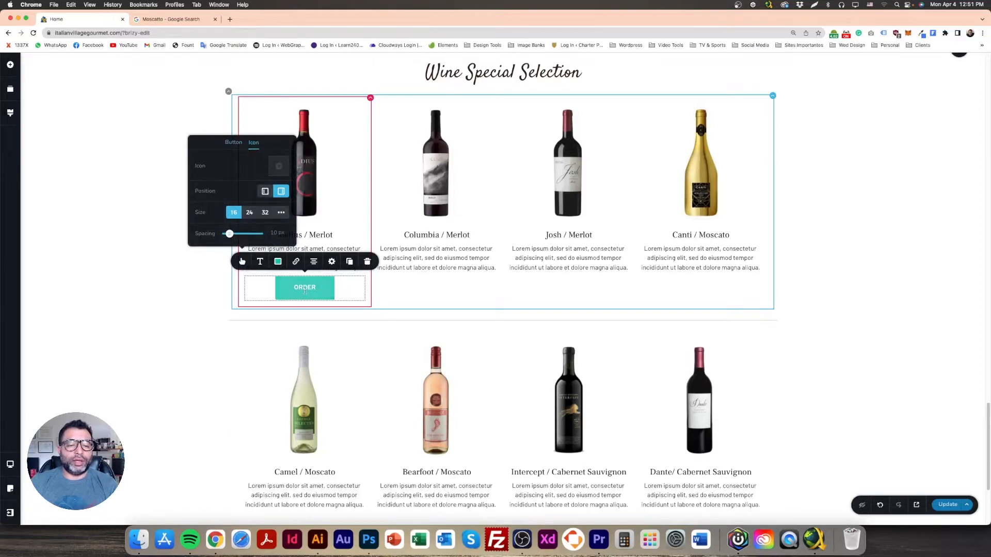
left_click(164, 276)
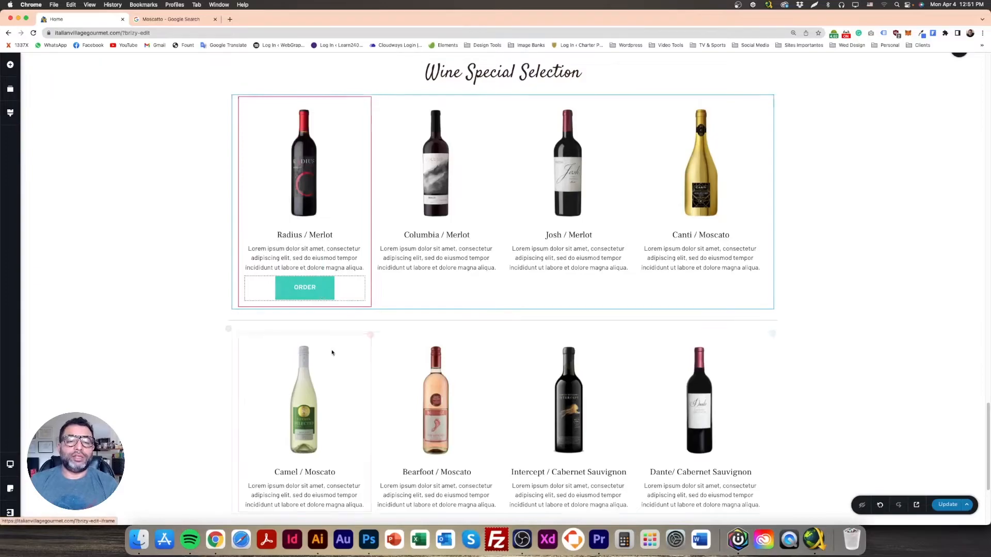
scroll(330, 339, "up", 10)
scroll(342, 354, "up", 20)
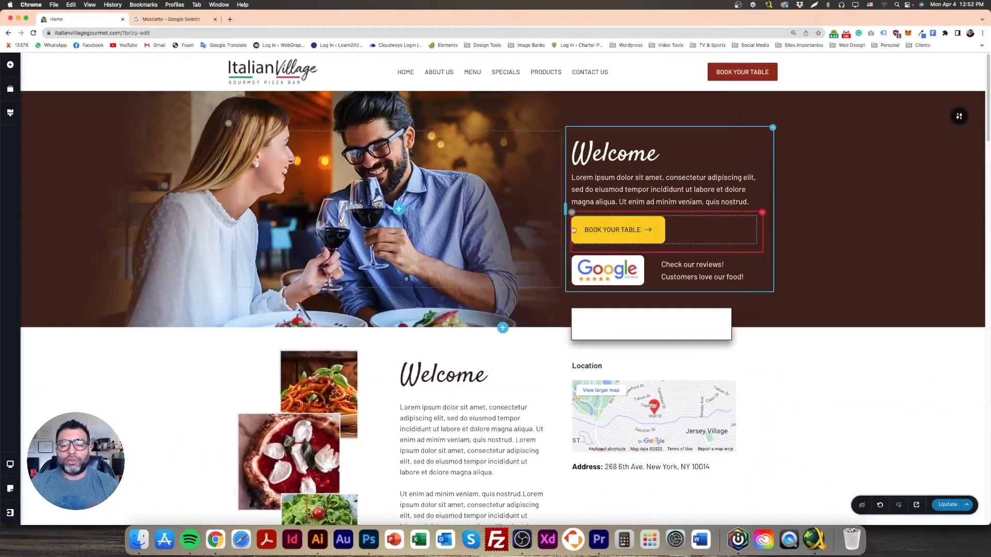
scroll(449, 362, "down", 20)
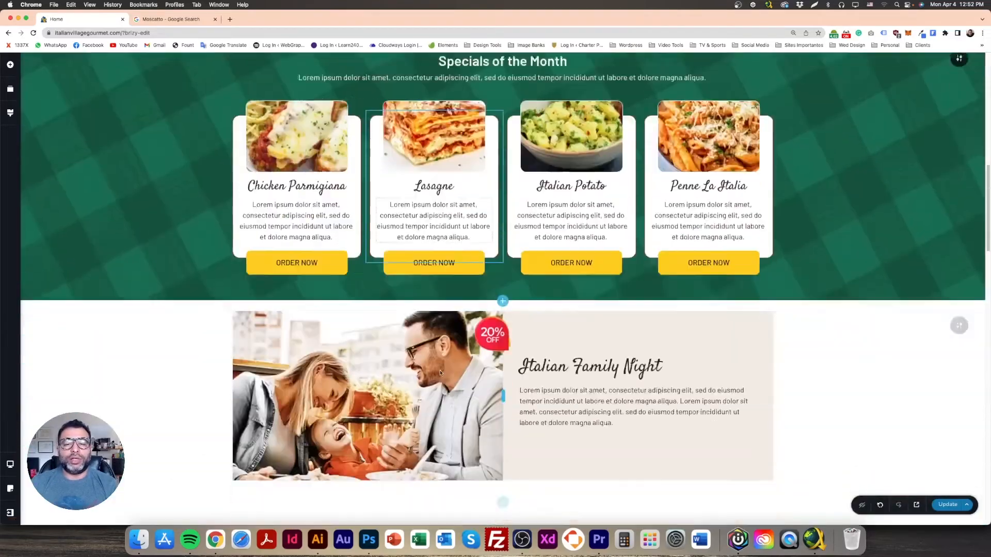
scroll(438, 376, "down", 20)
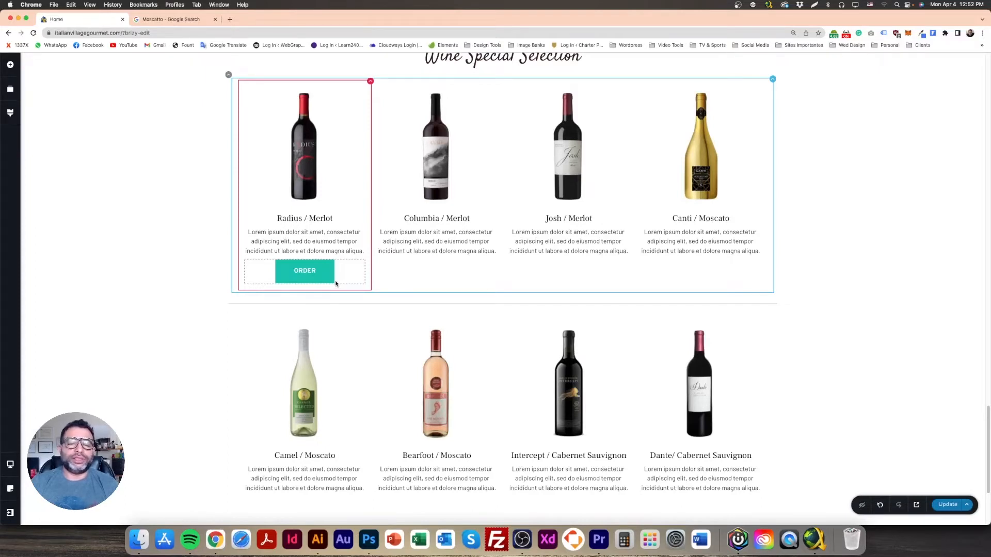
Step: Switch the ORDER button to a custom size 29 px wide
left_click(329, 274)
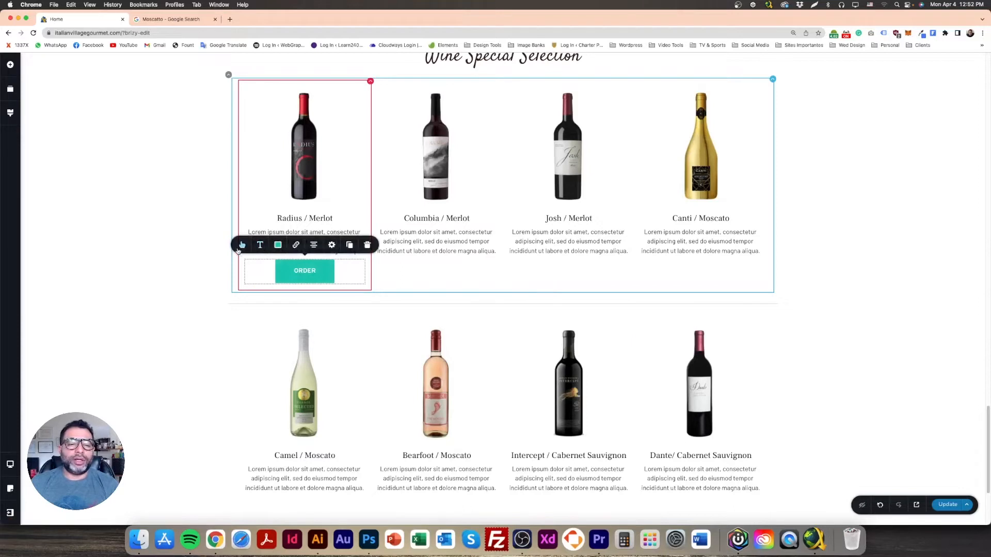
left_click(242, 246)
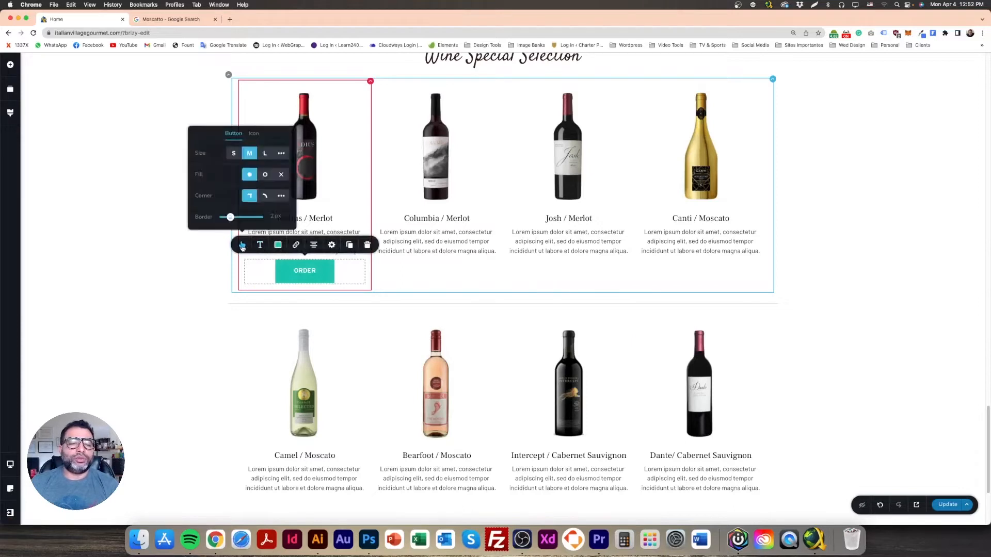
left_click(281, 154)
left_click_drag(237, 142, 226, 155)
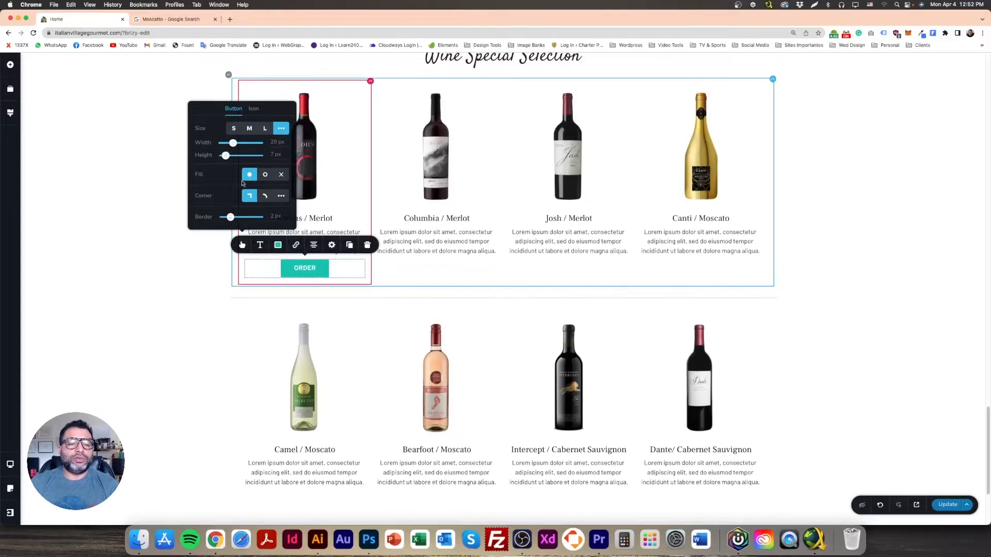
Step: Set the ORDER label font to Frank Ruhl Libre
left_click(261, 246)
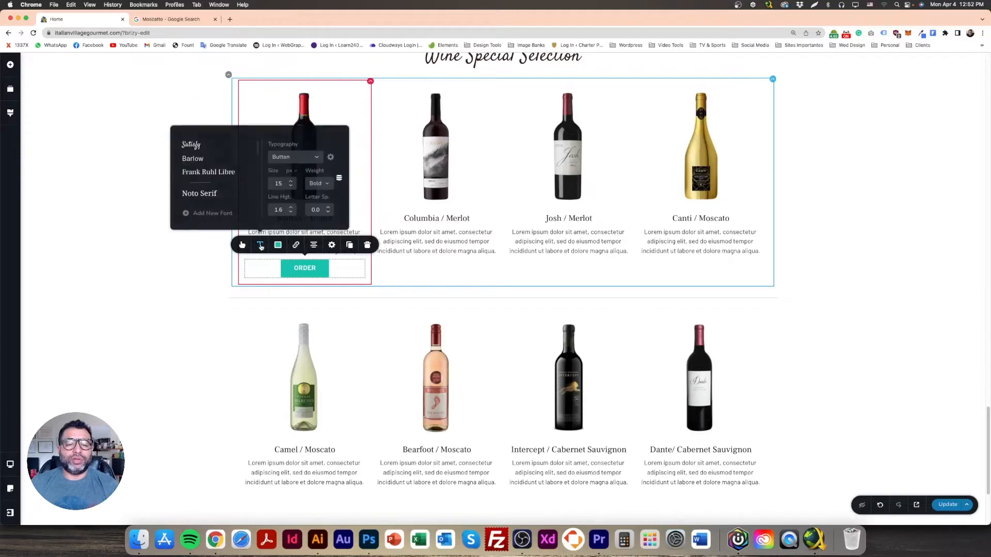
left_click(200, 160)
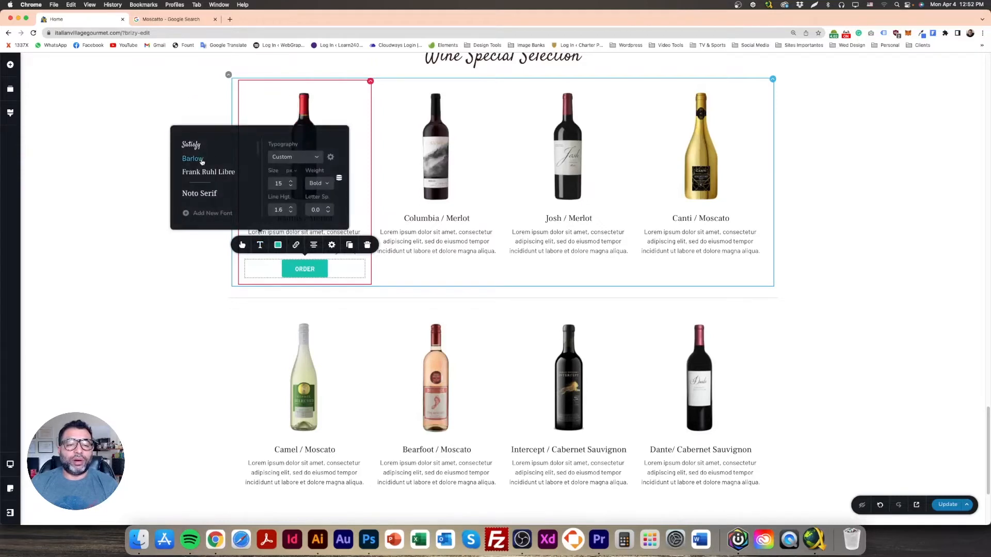
left_click(204, 175)
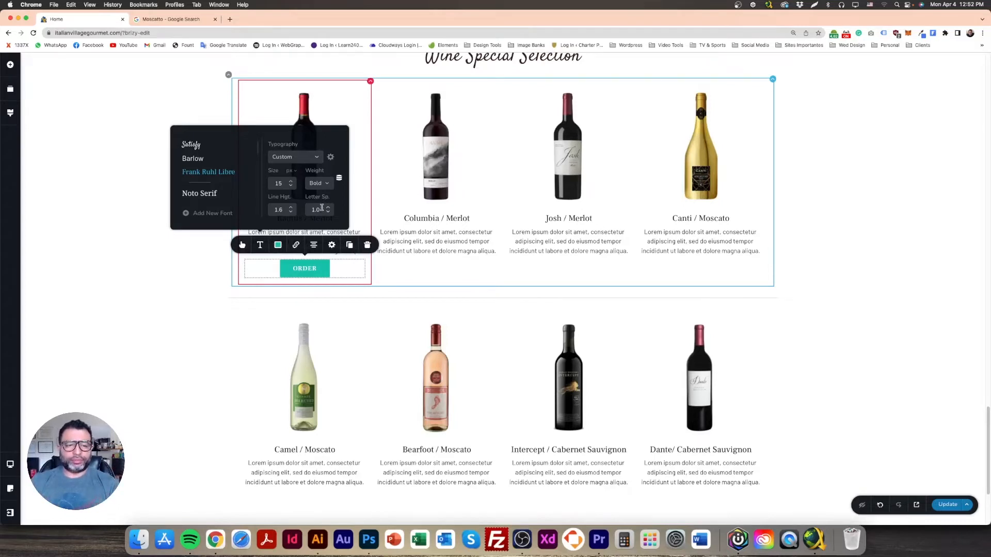
left_click(278, 246)
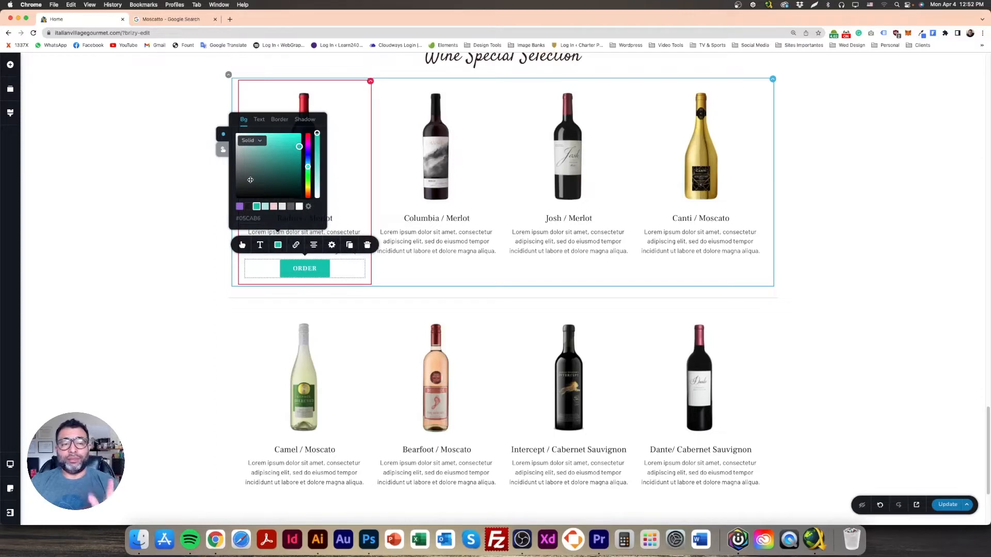
Step: Give the ORDER button a white fill, dark label text and a grey 1 px border
left_click_drag(248, 168, 230, 127)
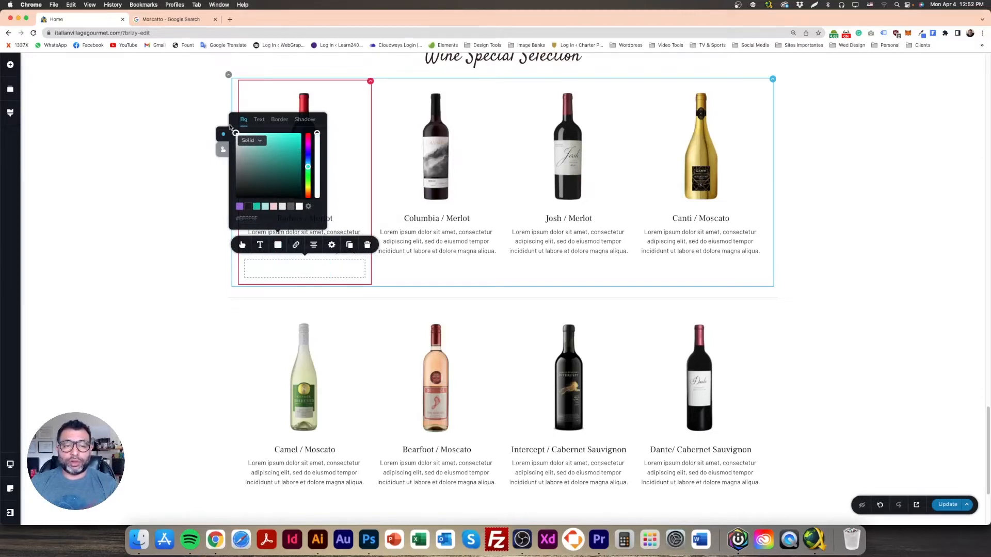
left_click(259, 120)
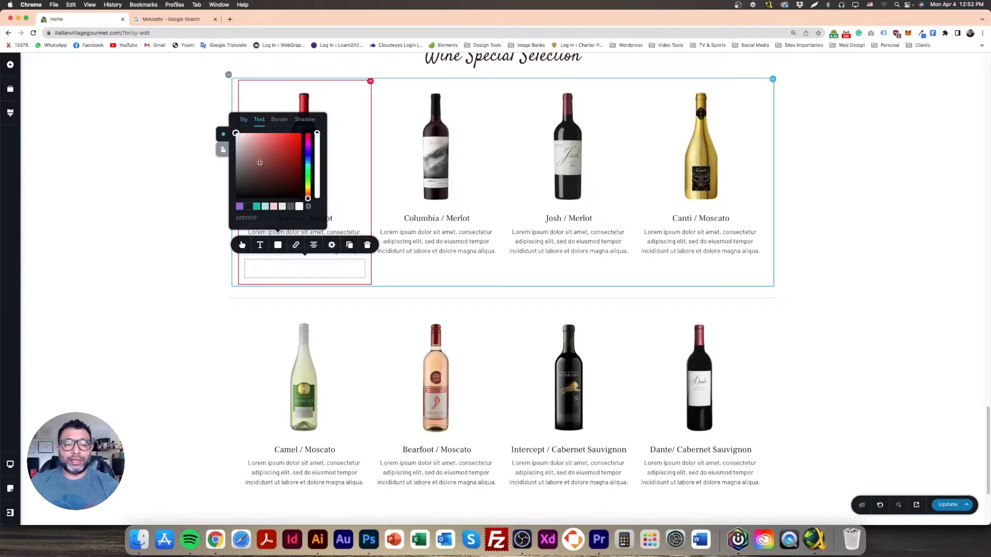
left_click(249, 207)
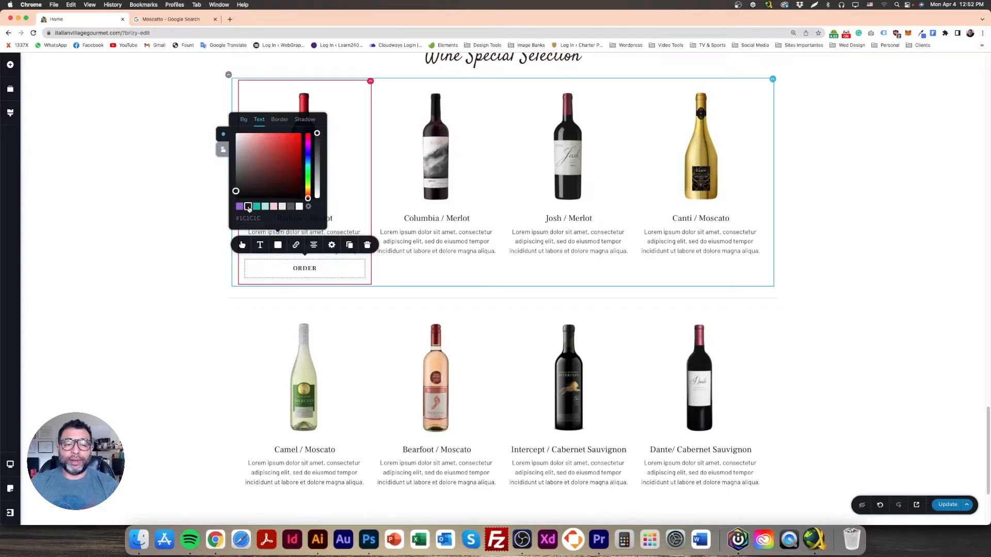
left_click(279, 120)
left_click(290, 207)
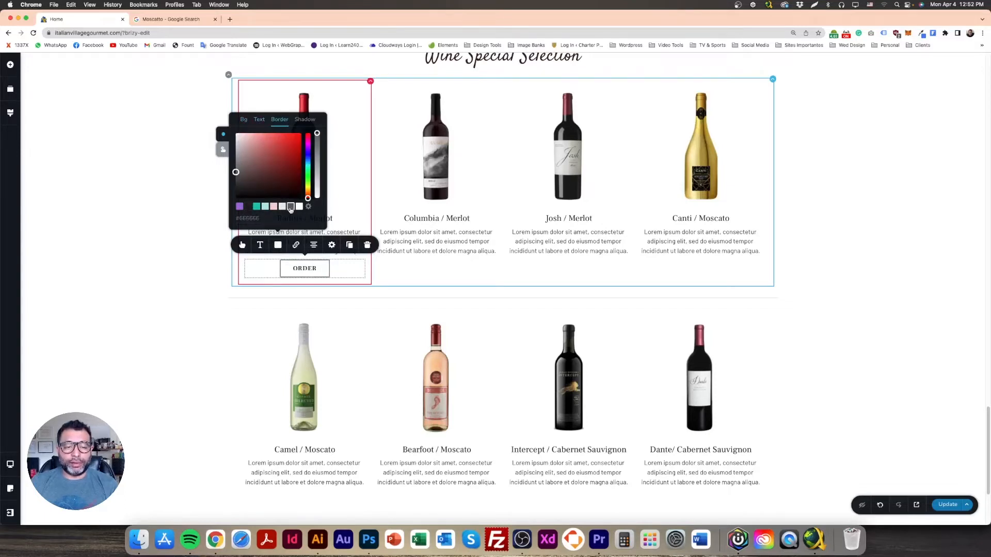
left_click(242, 245)
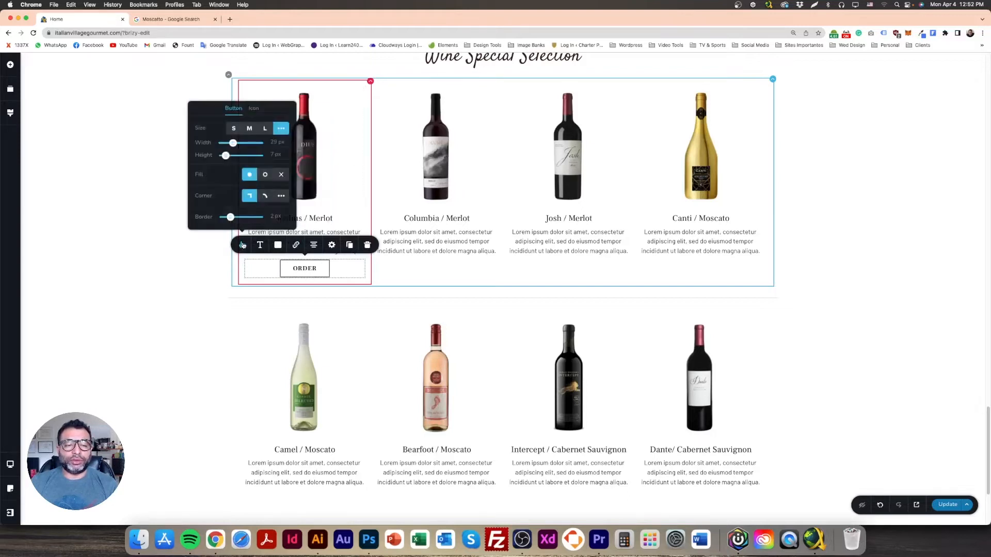
left_click_drag(232, 218, 227, 217)
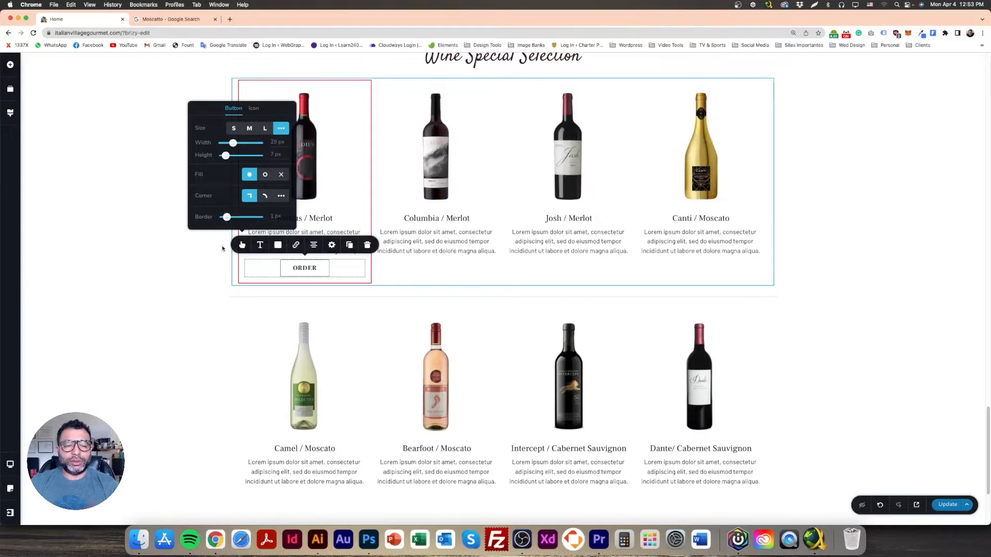
left_click(178, 263)
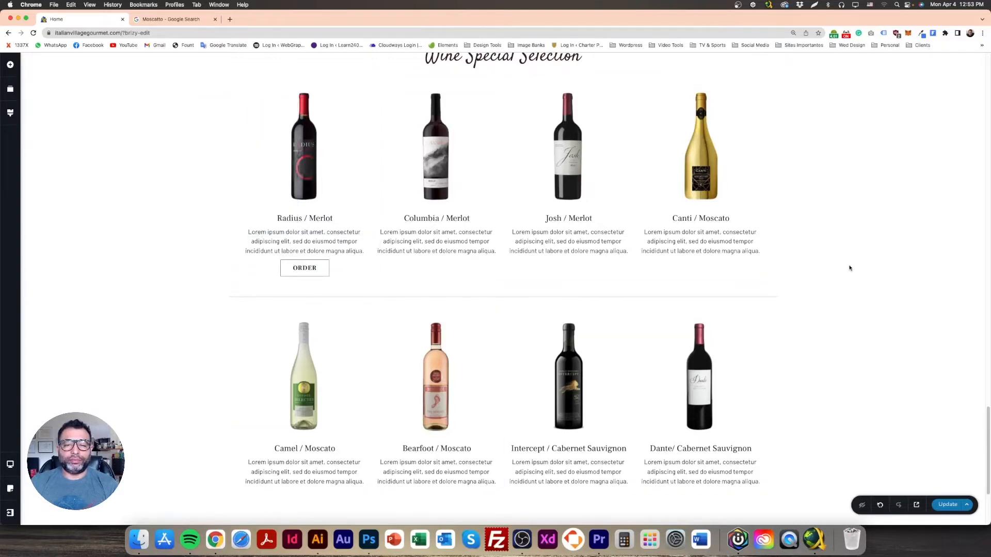
Step: Set a fully opaque #1C1C1C hover background on the ORDER button and update the page
double_click(305, 268)
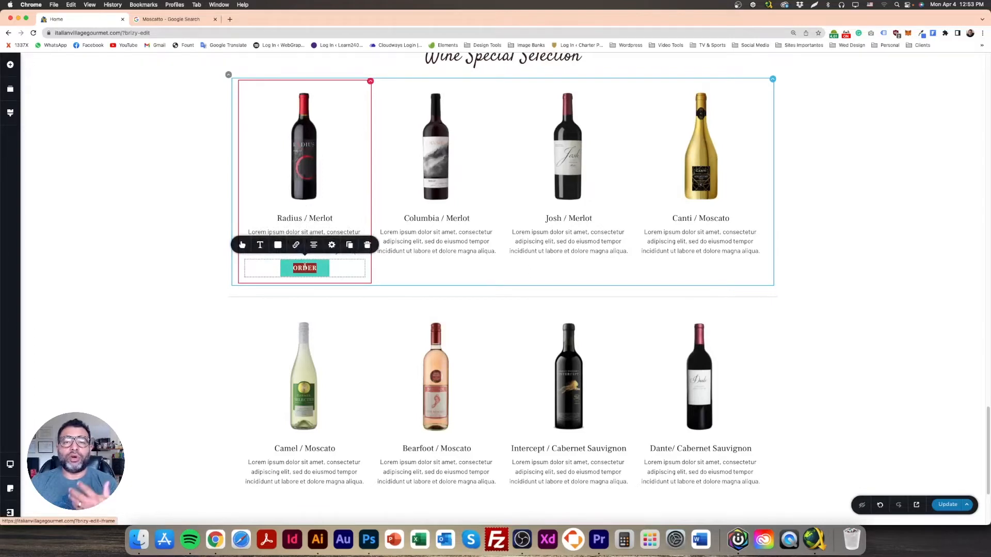
left_click(193, 270)
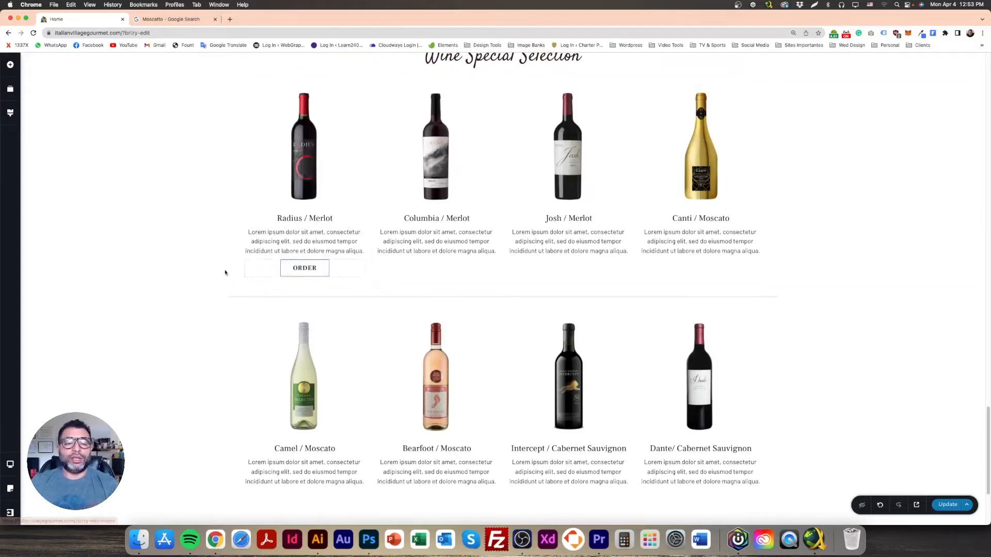
left_click(254, 263)
left_click(242, 246)
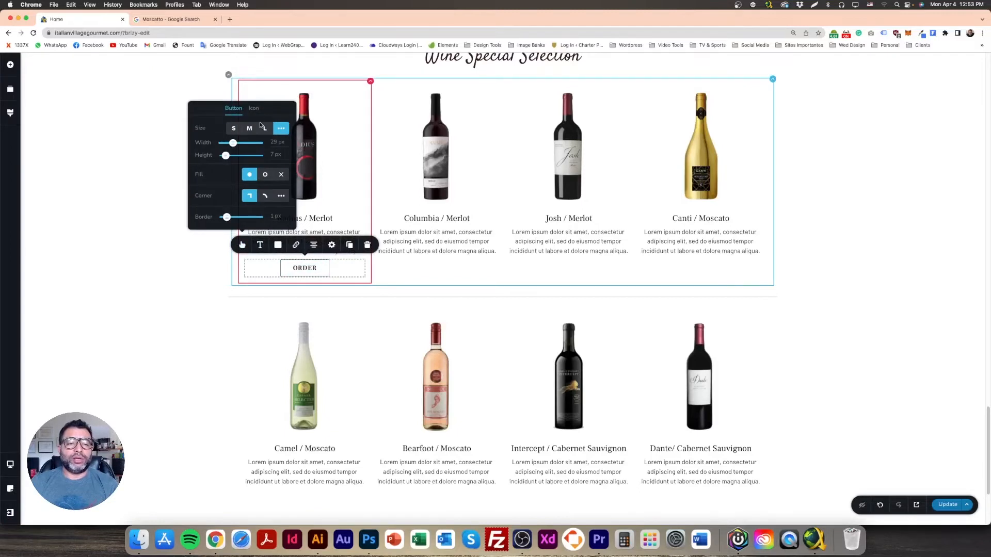
left_click(278, 246)
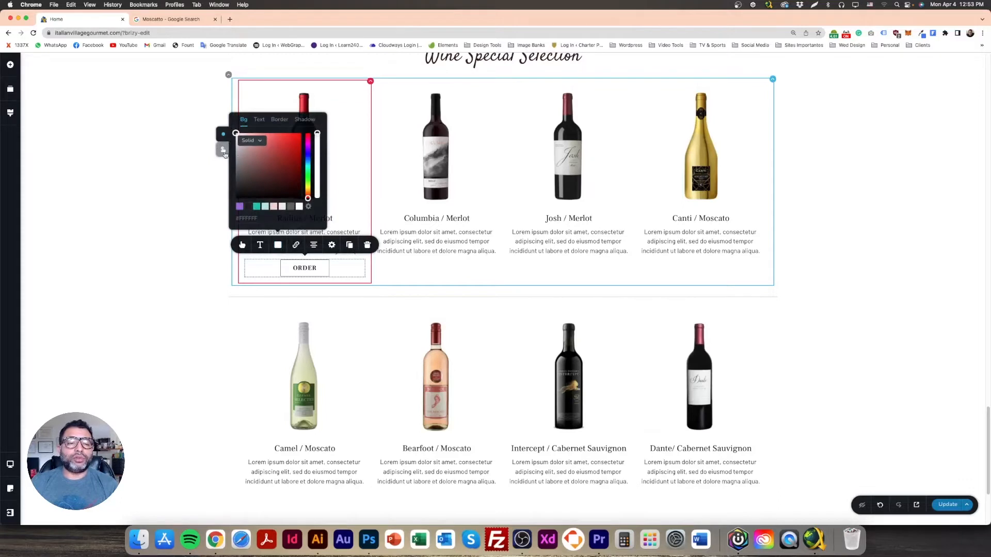
left_click(224, 150)
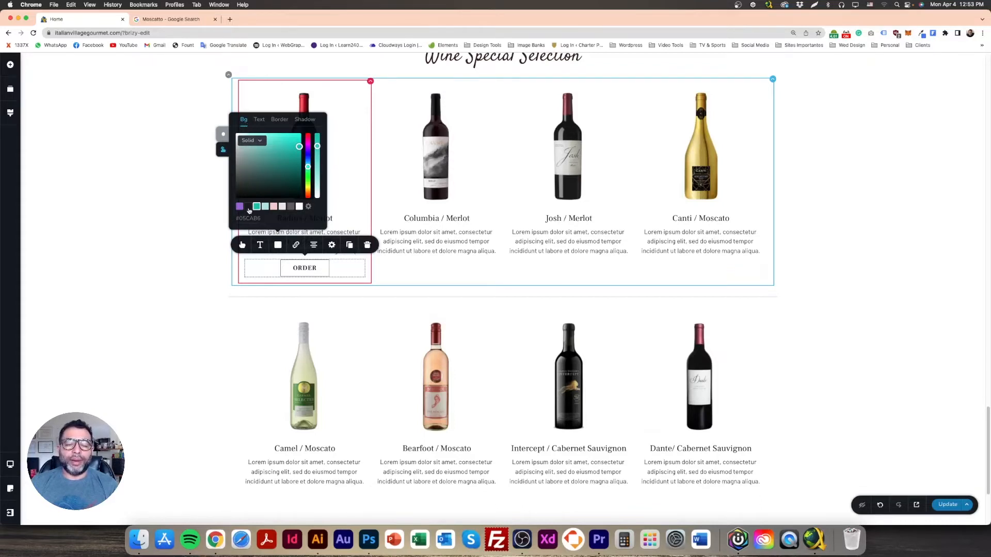
left_click(249, 207)
left_click(260, 121)
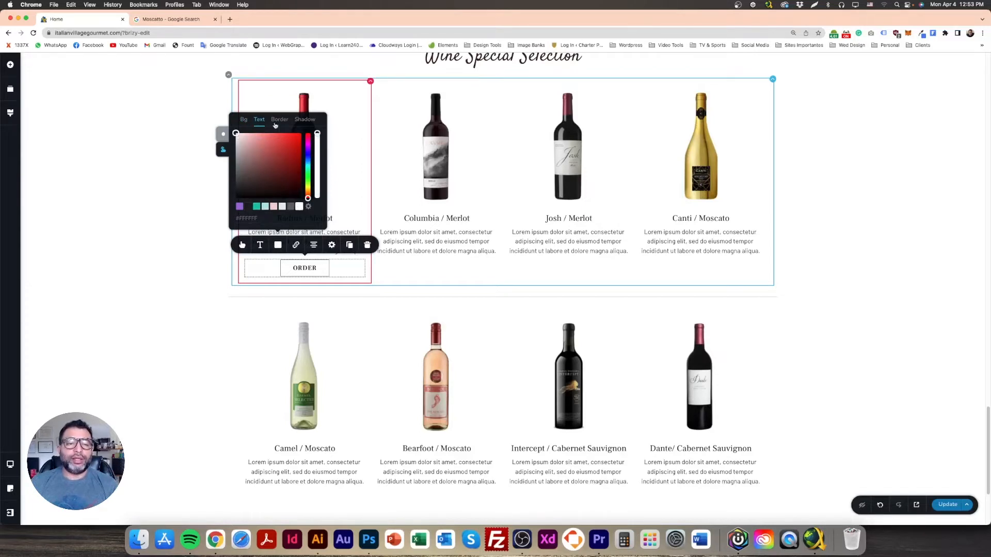
left_click(279, 121)
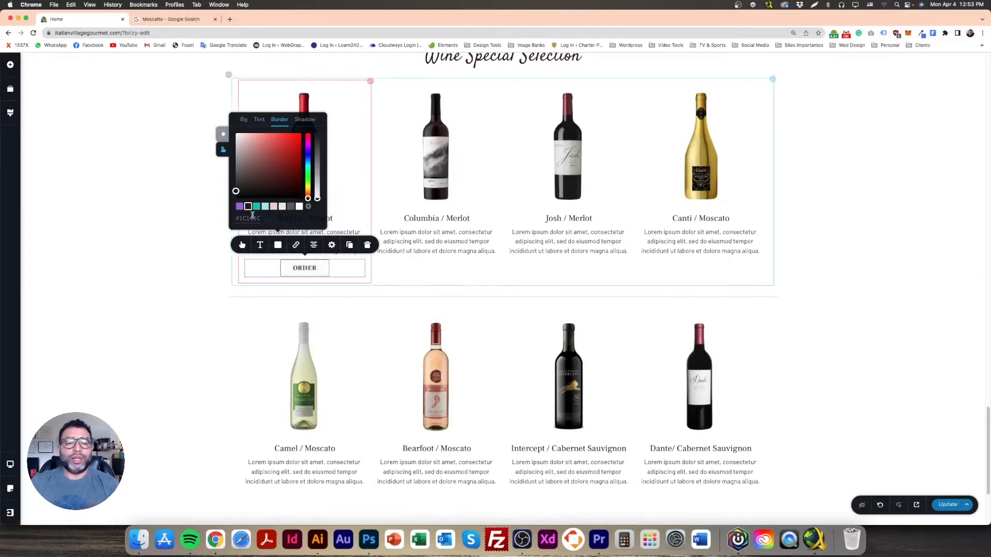
left_click(244, 120)
left_click_drag(318, 146, 321, 128)
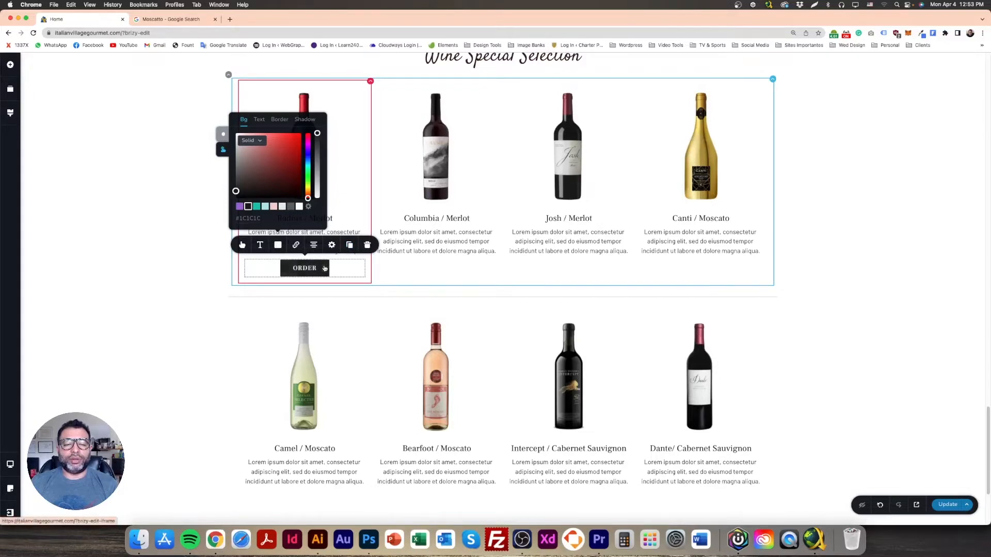
left_click(148, 246)
left_click(939, 503)
left_click(327, 271)
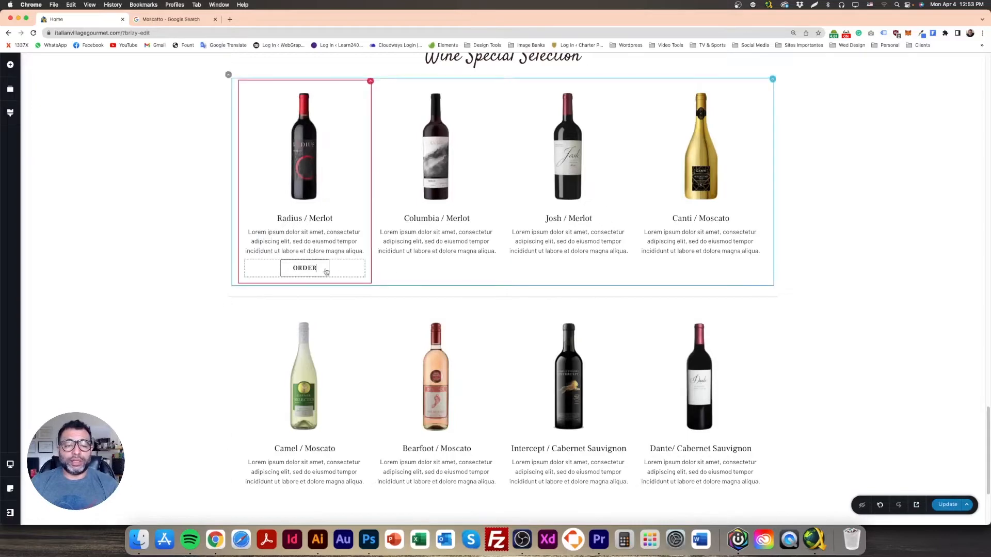
Step: Duplicate the ORDER button into the top-row Columbia, Josh and Canti columns
left_click(349, 245)
left_click_drag(340, 270, 448, 321)
left_click(454, 269)
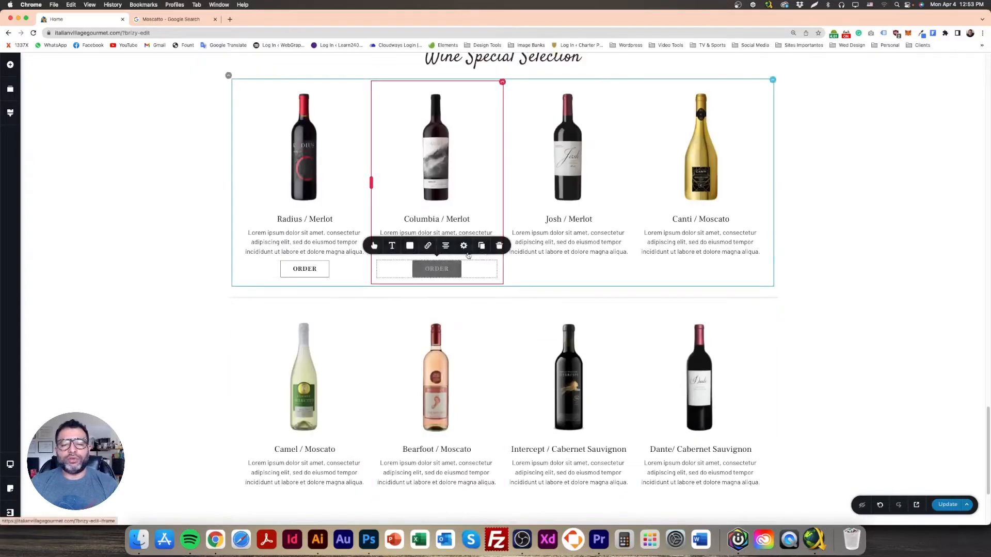
left_click(481, 246)
left_click_drag(462, 269, 588, 325)
left_click(568, 270)
left_click(613, 247)
left_click_drag(596, 269, 715, 333)
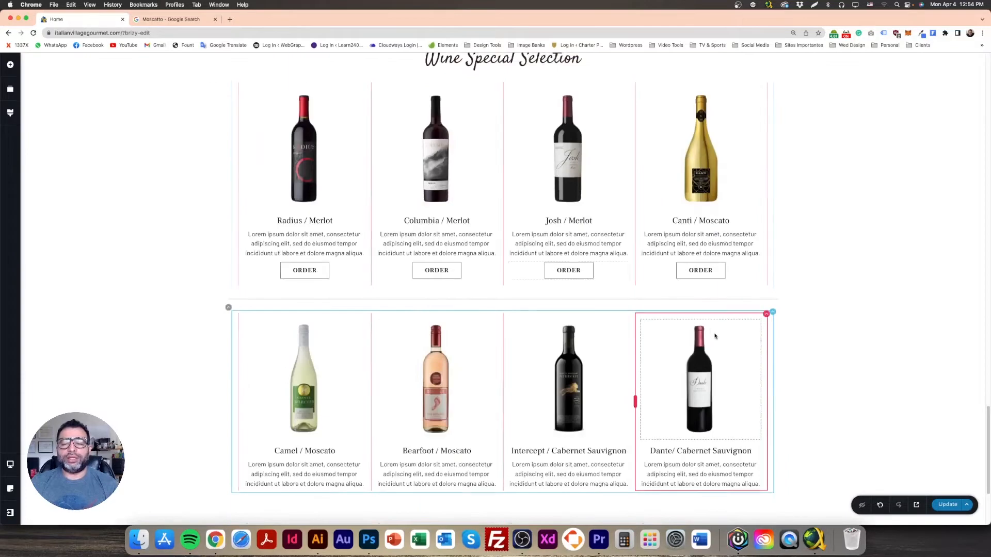
Step: Add ORDER buttons under the bottom-row Camel, Bearfoot, Intercept and Dante wines
left_click(323, 276)
scroll(375, 348, "down", 3)
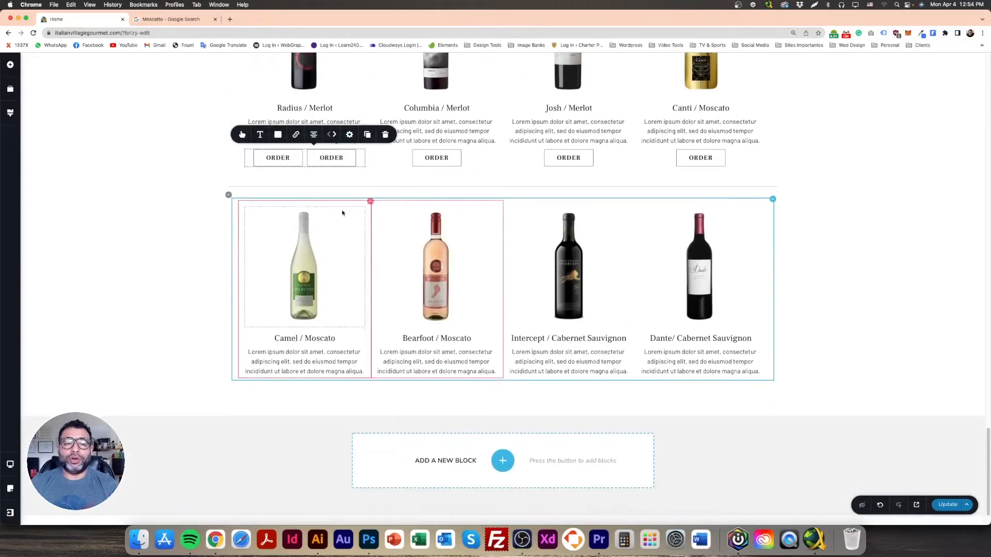
left_click_drag(349, 160, 340, 449)
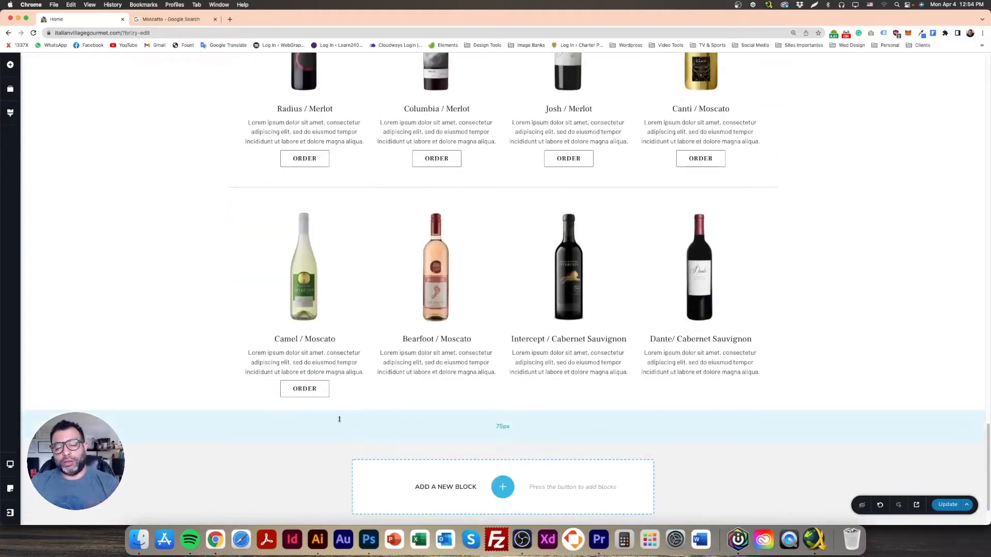
left_click(305, 388)
left_click_drag(304, 389, 455, 453)
left_click(456, 396)
left_click(475, 368)
left_click_drag(463, 389, 587, 447)
left_click(591, 391)
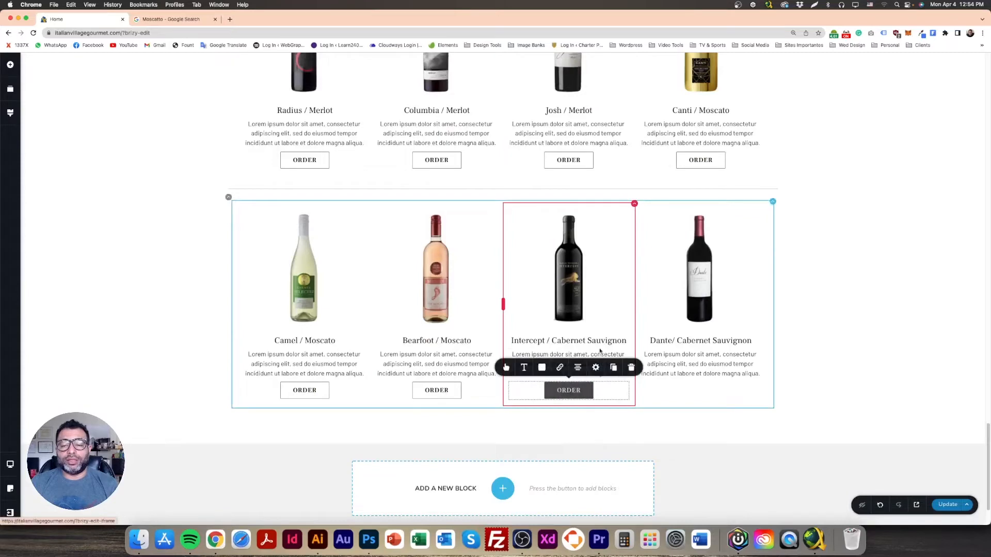
left_click_drag(596, 390, 714, 458)
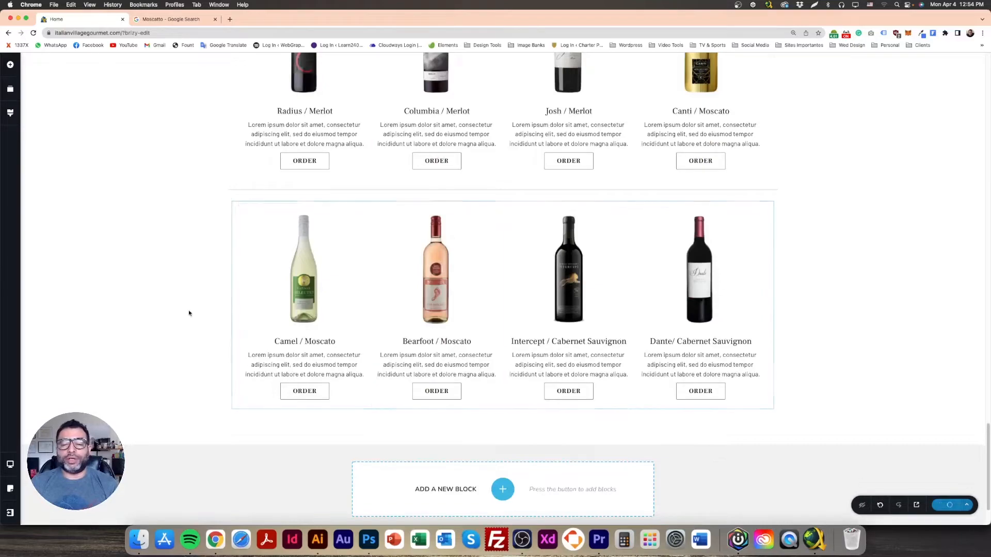
Step: Delete 'Special' from the heading so it reads Wine Selection
scroll(327, 382, "up", 5)
scroll(351, 372, "down", 1)
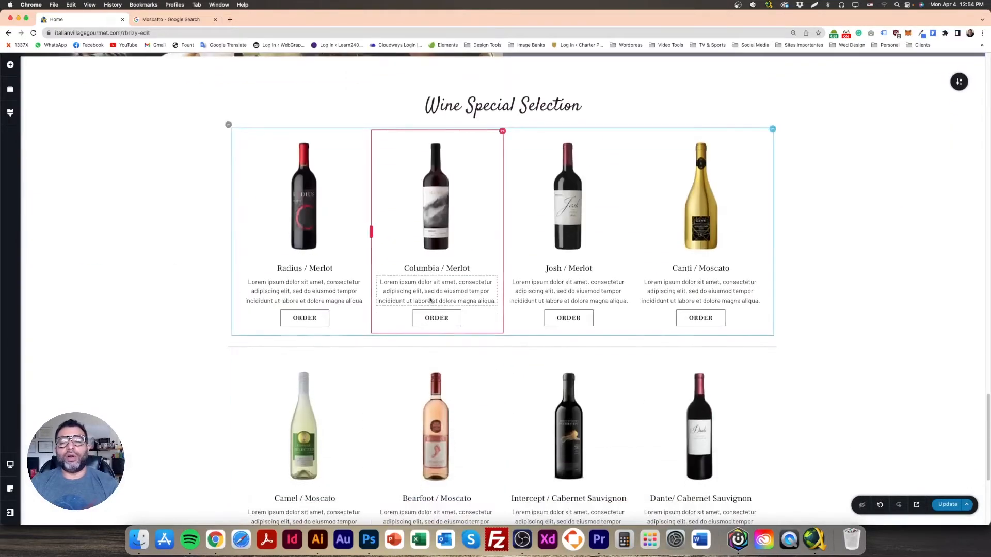
scroll(392, 362, "up", 6)
scroll(404, 352, "down", 3)
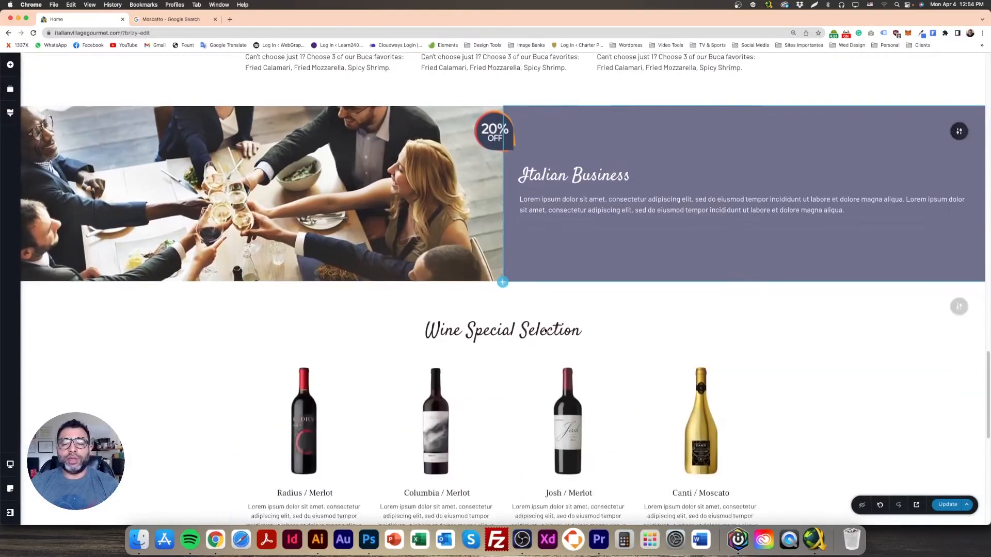
left_click(455, 468)
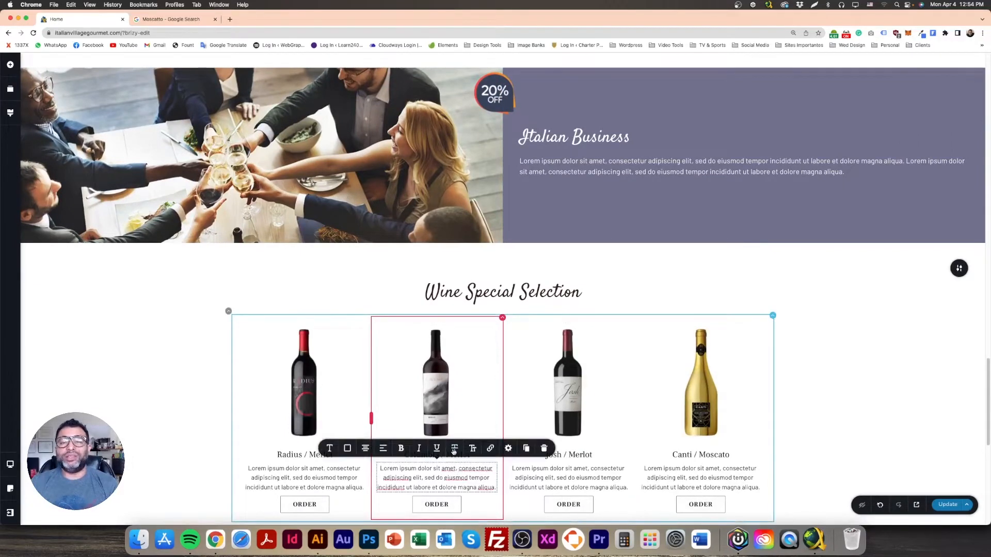
left_click(519, 292)
left_click_drag(520, 293, 463, 292)
key("BackSpace")
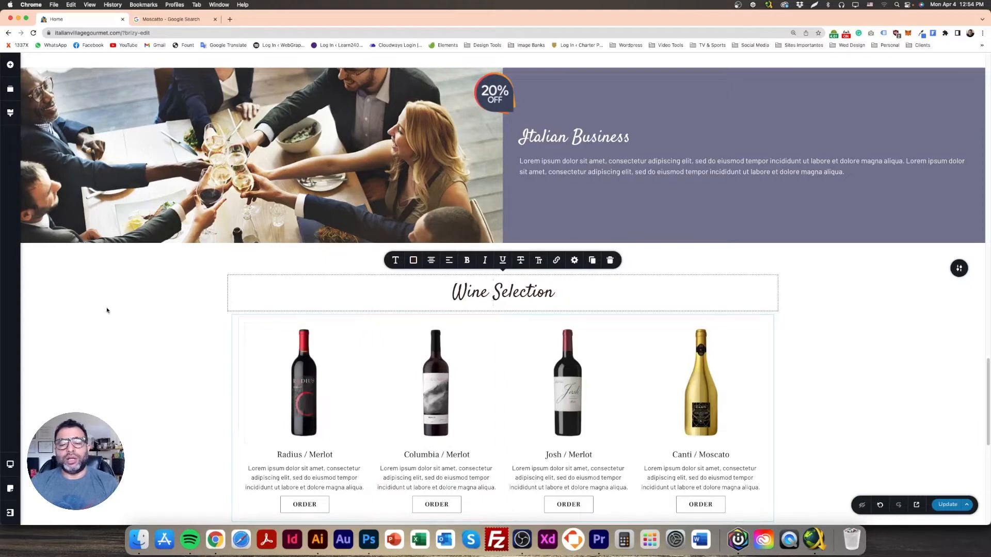
left_click(107, 309)
Step: Duplicate the Columbia description as an intro line under the heading, with a spacer beneath it
left_click(448, 478)
left_click(530, 452)
scroll(531, 453, "down", 4)
left_click_drag(449, 268, 504, 116)
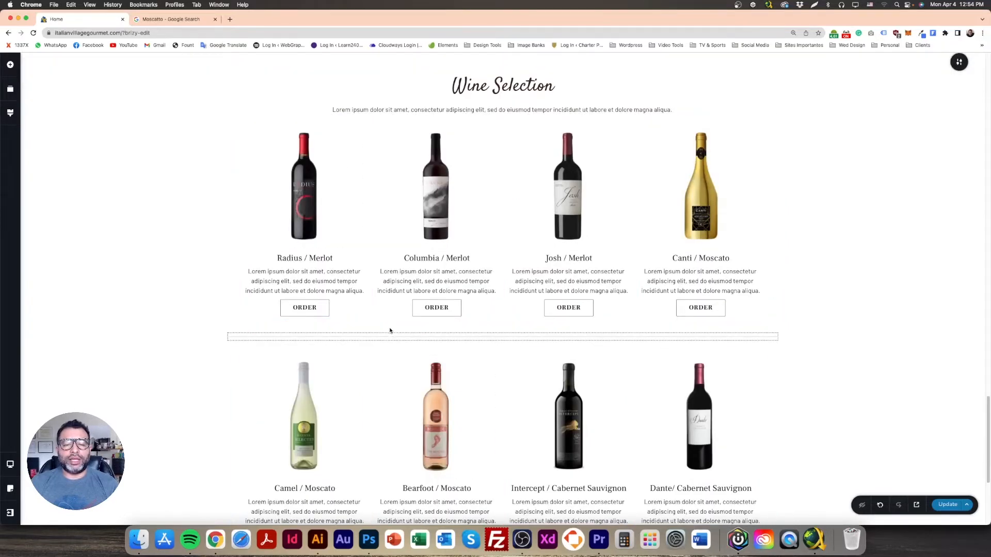
left_click(9, 64)
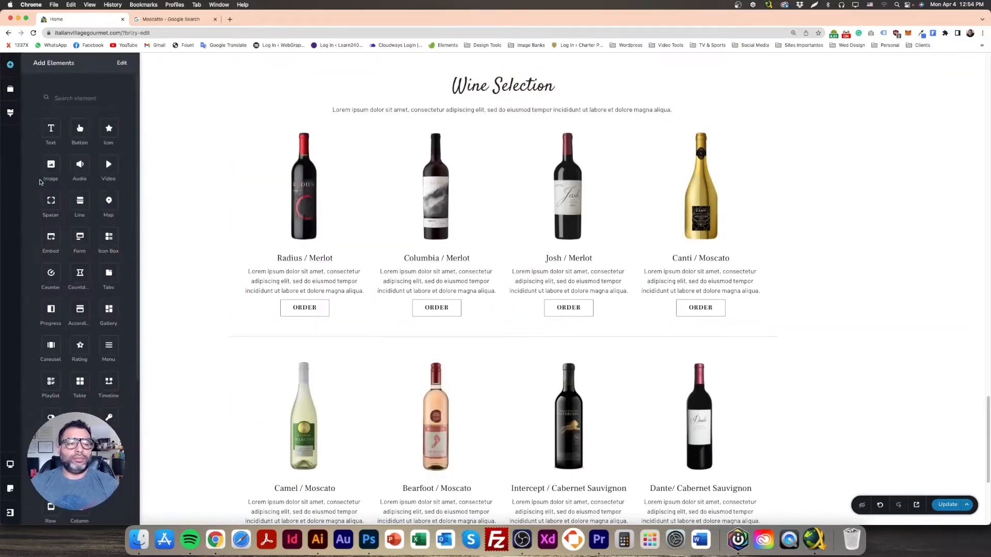
left_click_drag(51, 203, 471, 184)
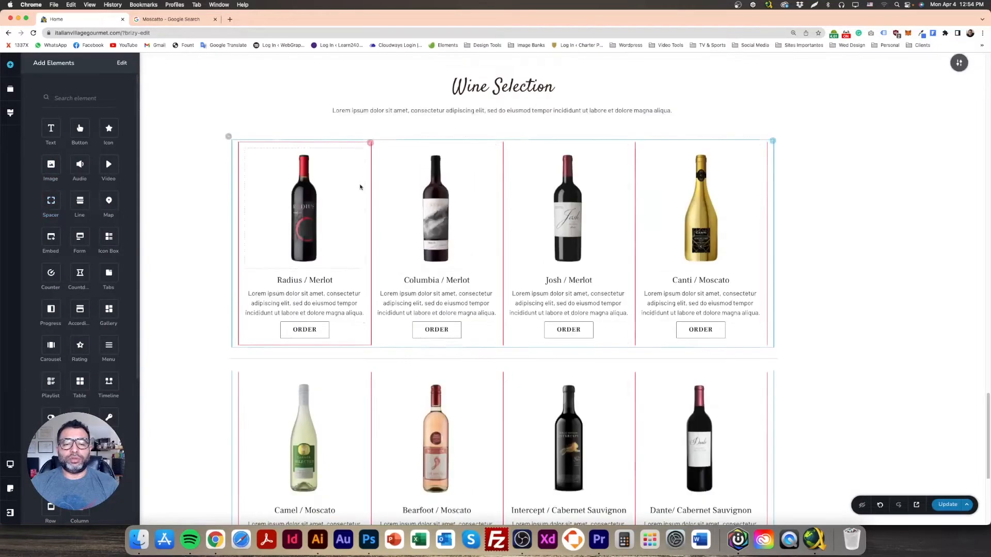
Step: Select the new intro paragraph's text and review its font settings
left_click(500, 113)
triple_click(500, 114)
left_click(396, 128)
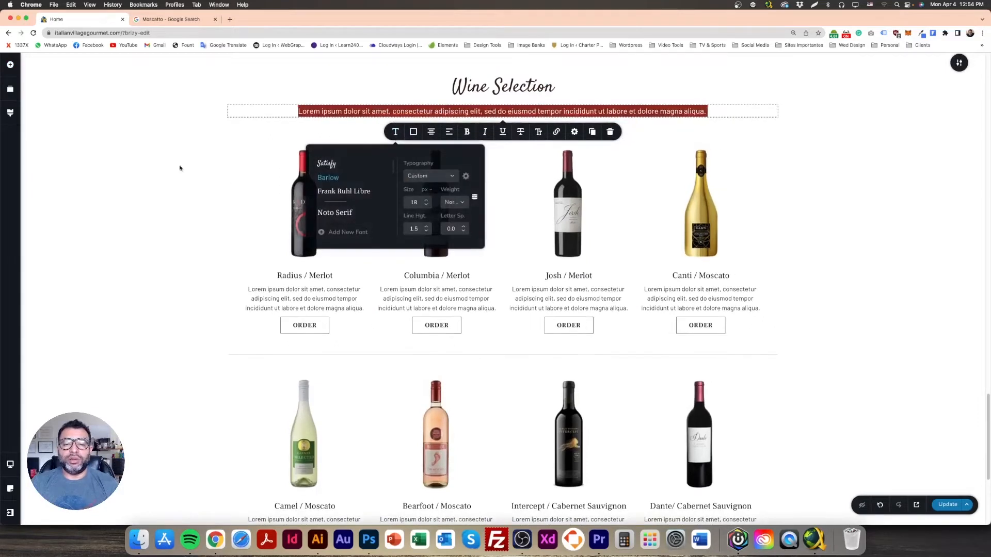
left_click(233, 181)
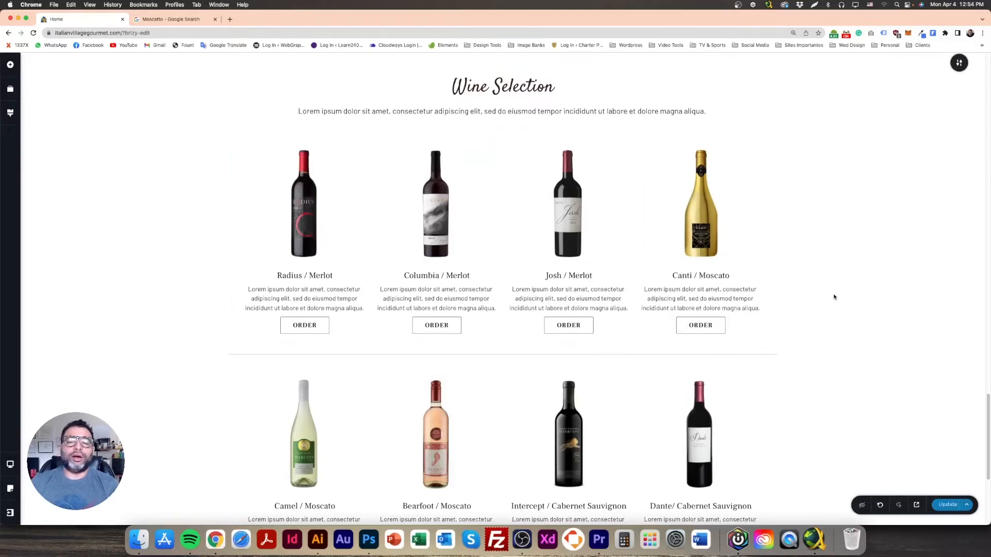
scroll(826, 294, "down", 5)
scroll(821, 295, "up", 10)
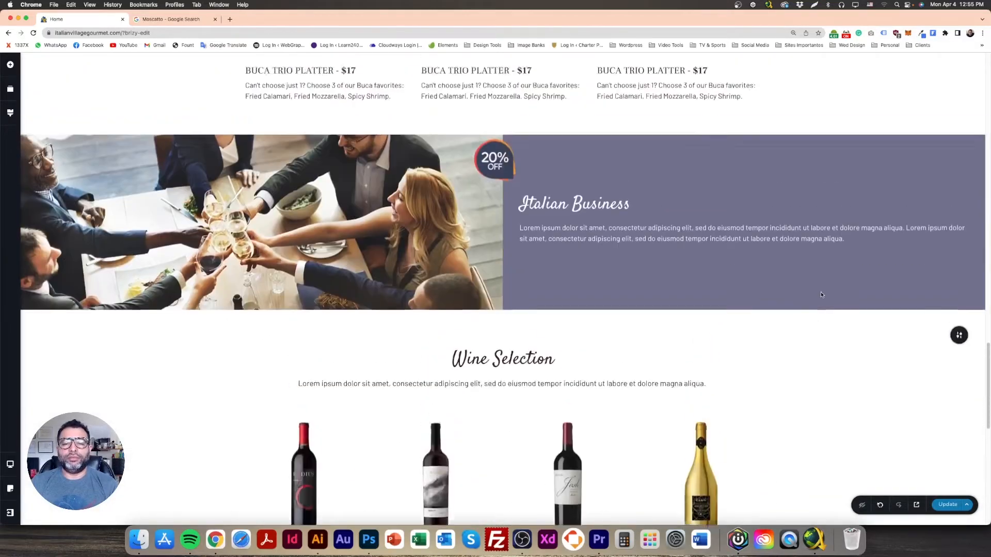
scroll(822, 295, "down", 12)
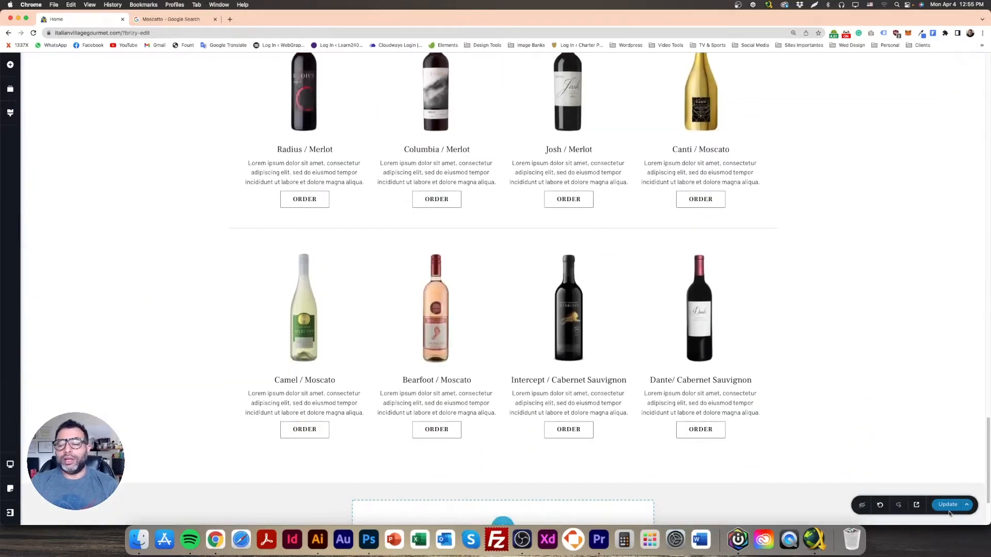
scroll(839, 384, "up", 8)
scroll(836, 387, "down", 7)
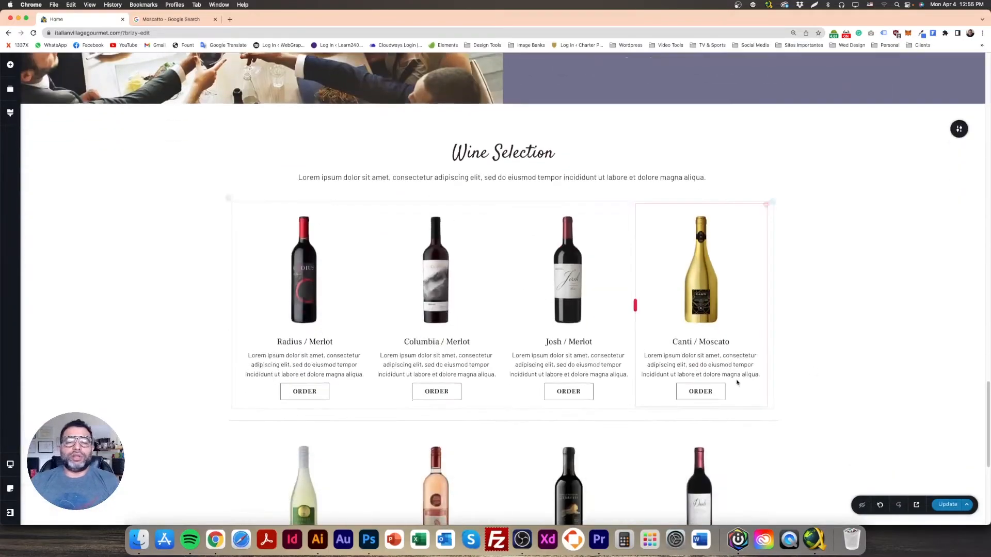
scroll(730, 381, "down", 4)
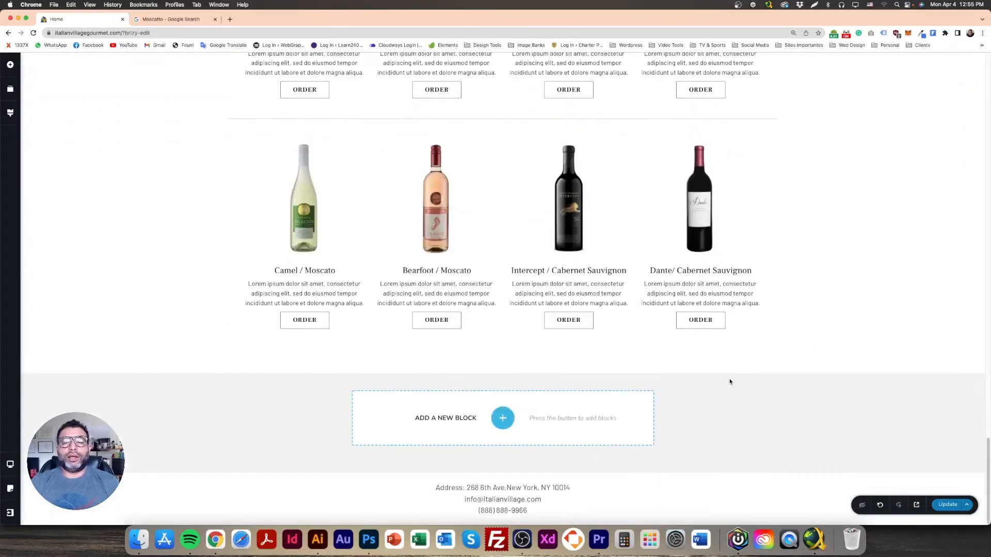
scroll(730, 382, "up", 15)
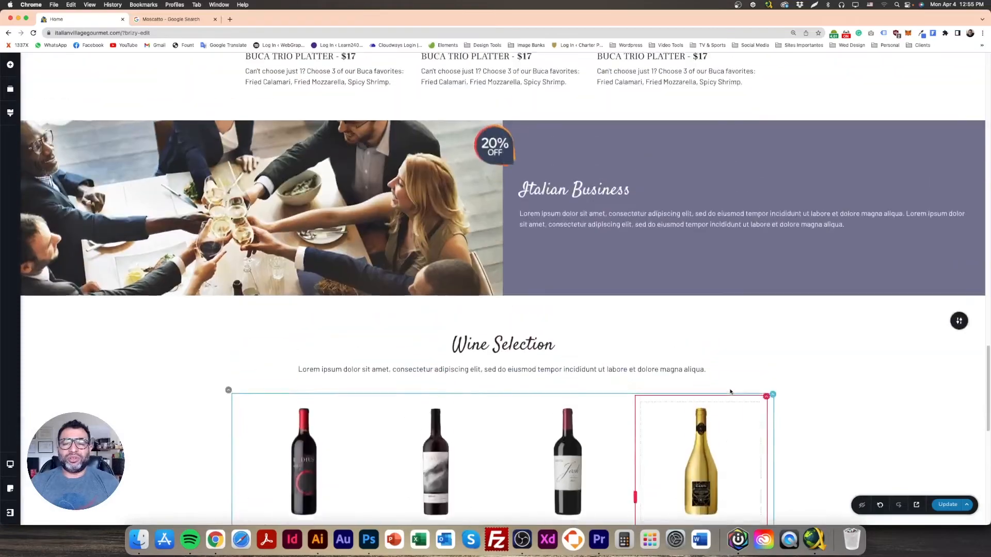
scroll(729, 391, "up", 6)
scroll(729, 392, "down", 14)
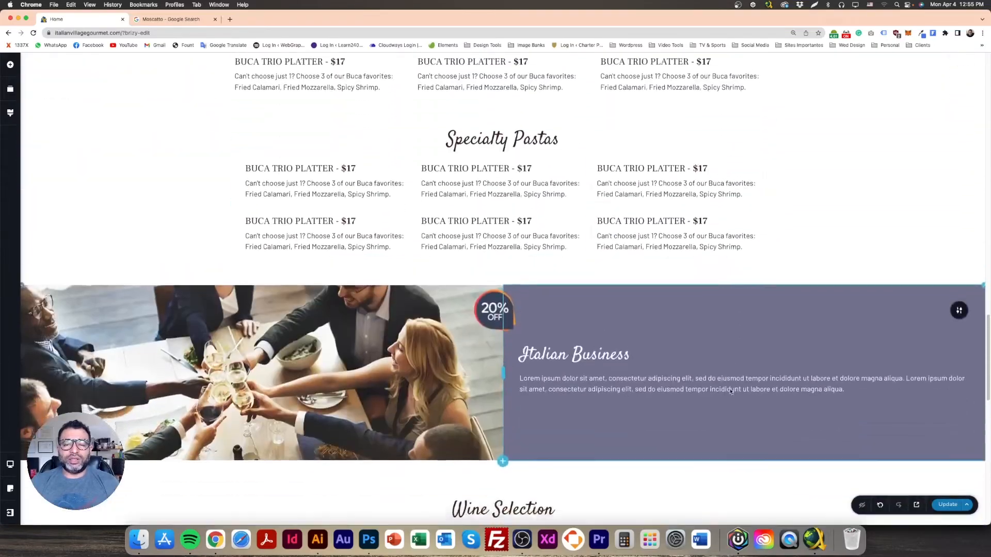
scroll(730, 391, "down", 7)
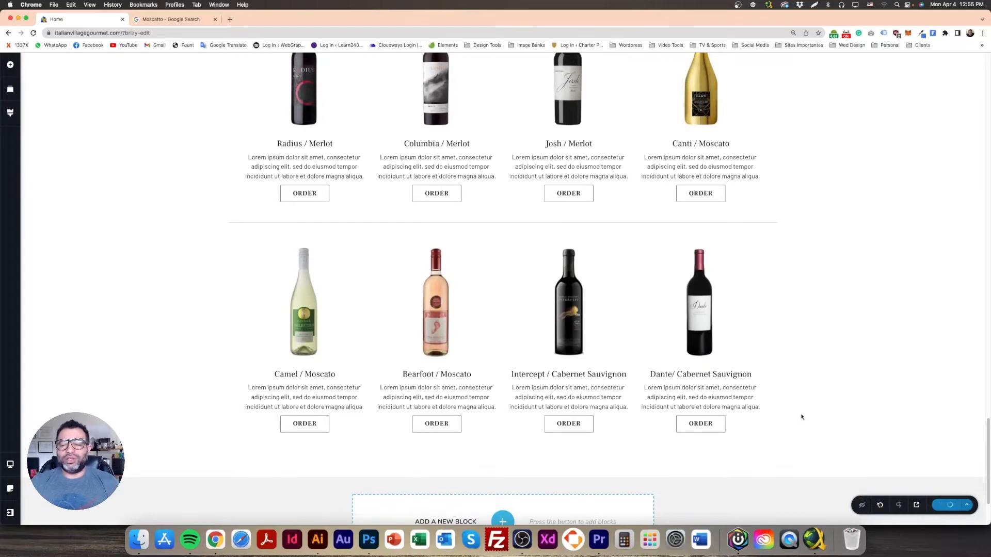
scroll(800, 461, "up", 20)
scroll(801, 463, "down", 20)
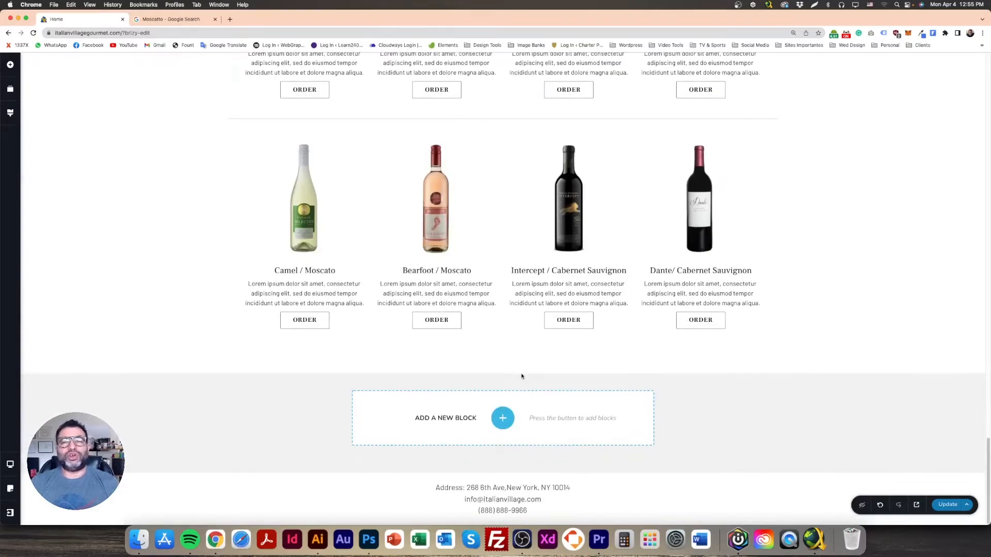
scroll(566, 407, "up", 18)
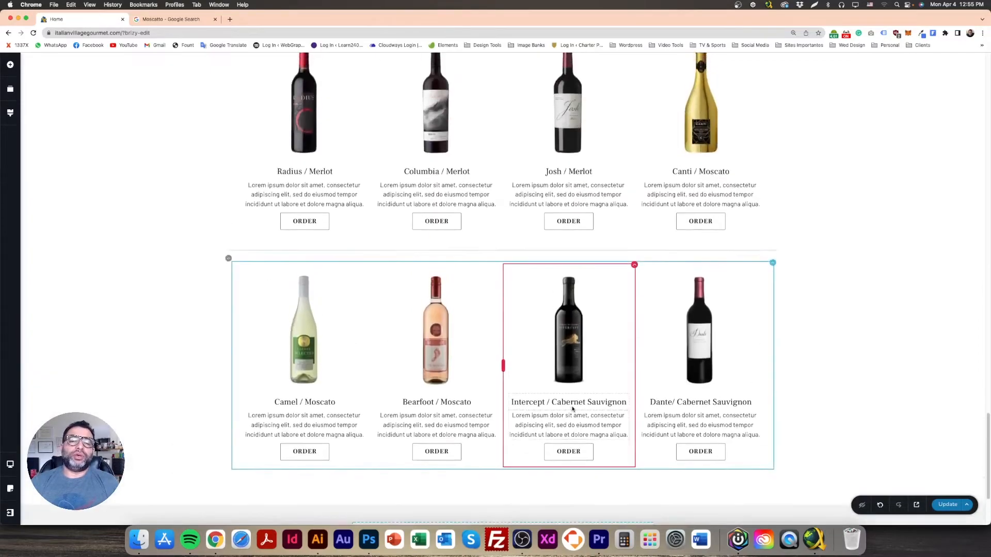
scroll(571, 411, "down", 7)
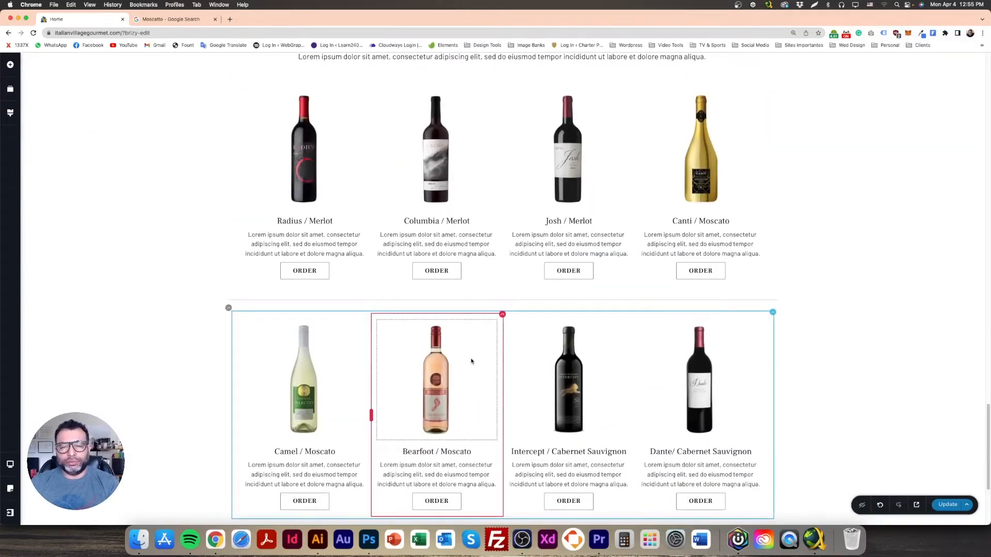
scroll(471, 361, "down", 4)
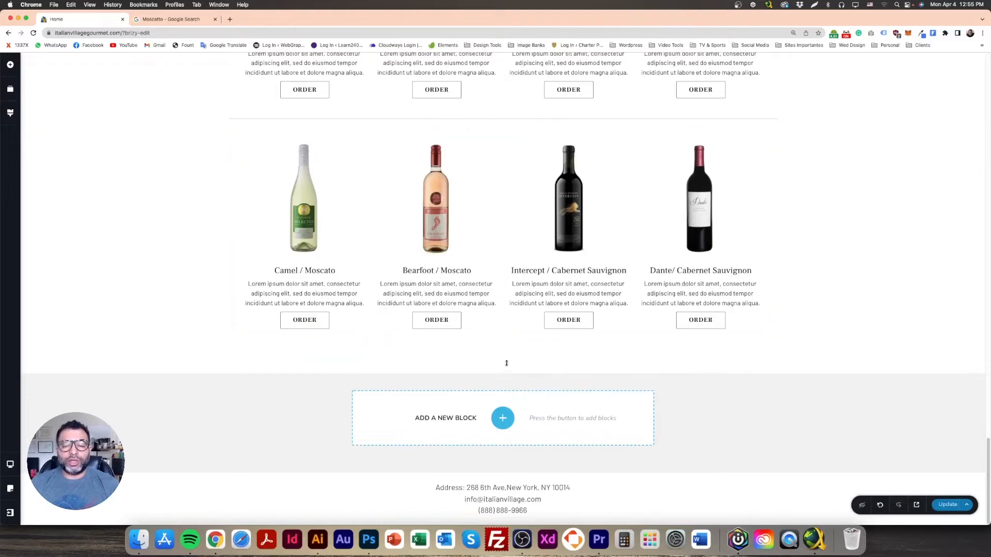
Step: Insert an empty 'Create your own' section below the wine listings
left_click(503, 419)
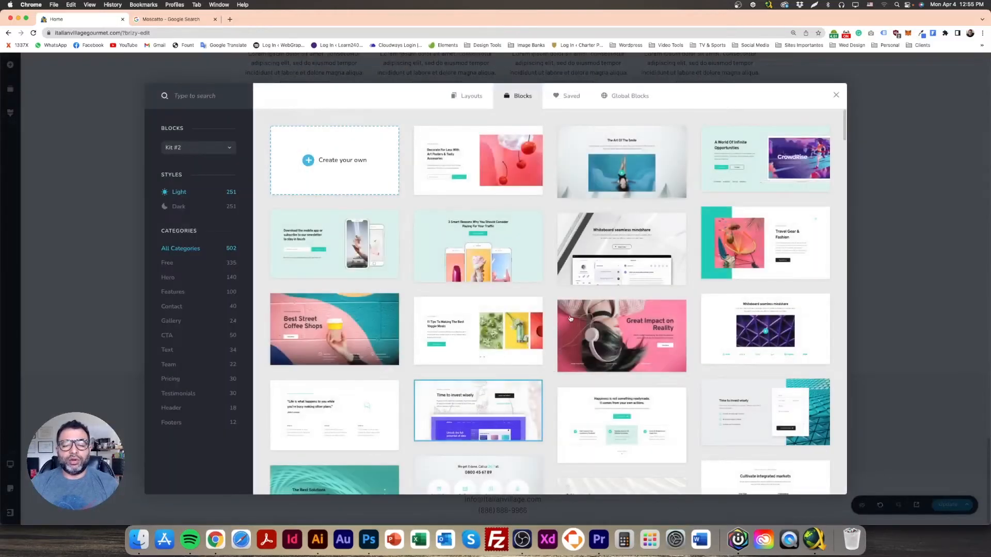
left_click(342, 160)
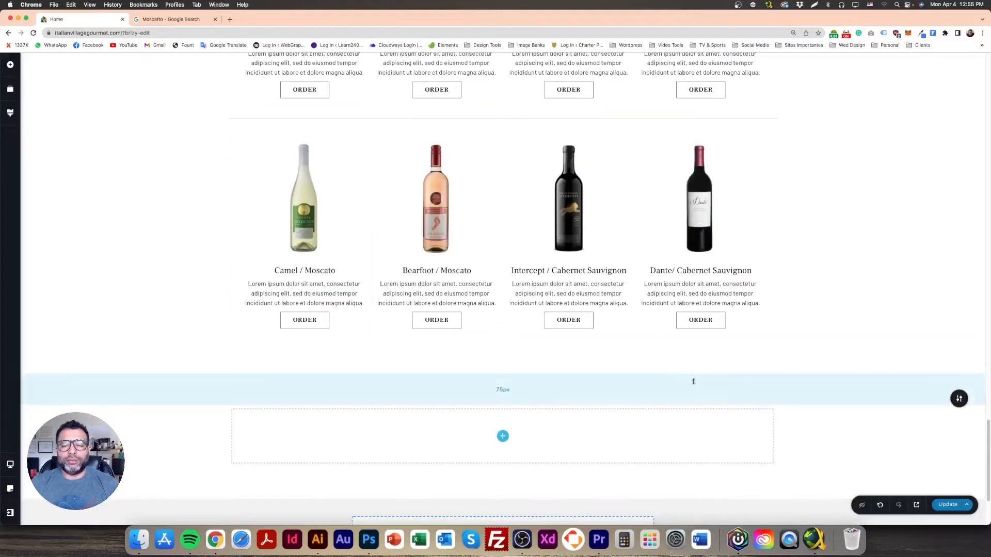
scroll(730, 336, "down", 3)
Step: Give the new section a light teal overlay colour from the swatches
left_click(959, 273)
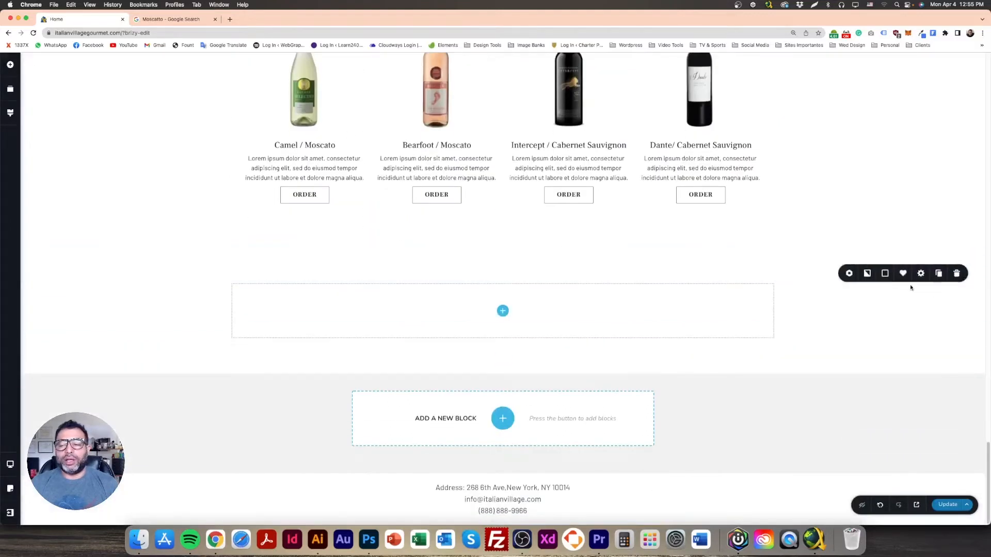
left_click(885, 276)
left_click(869, 275)
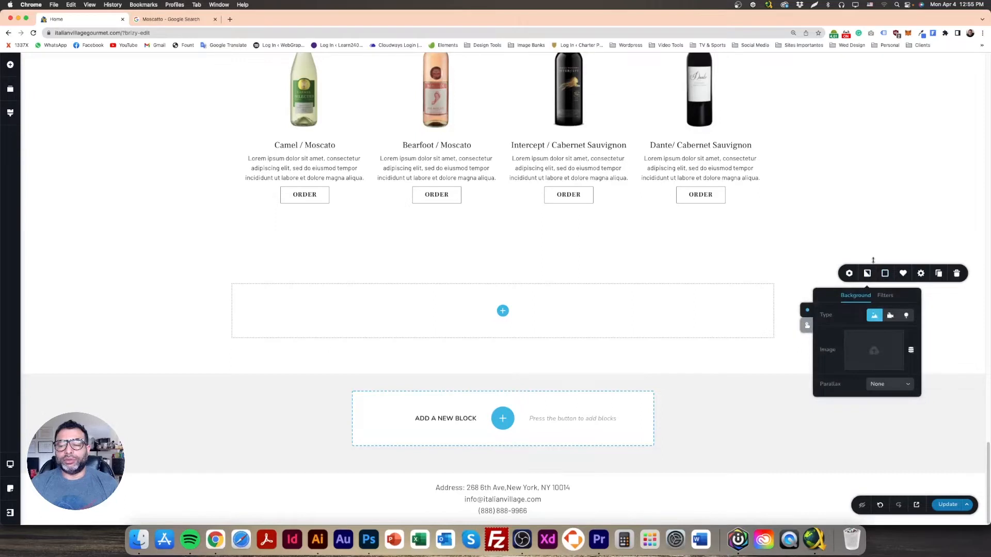
left_click(885, 273)
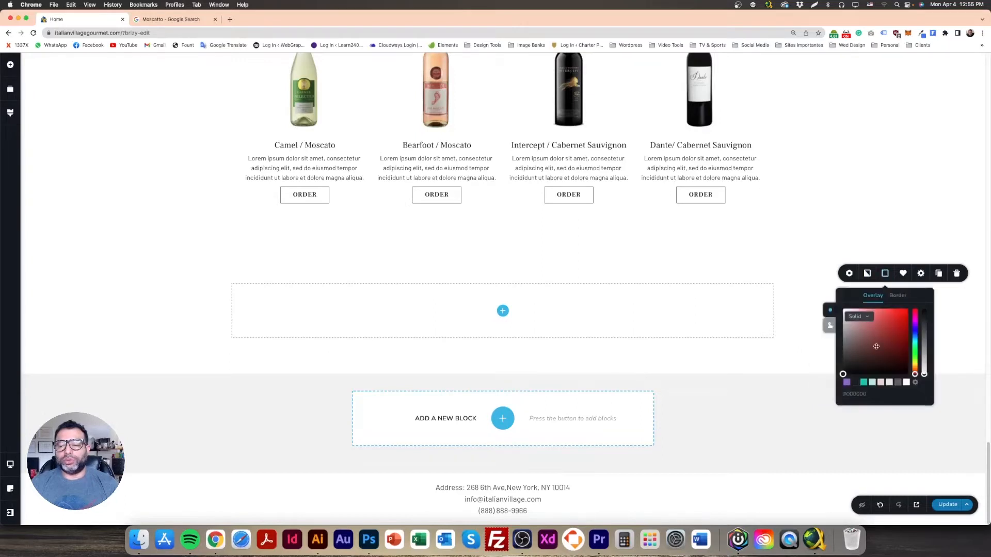
left_click(872, 383)
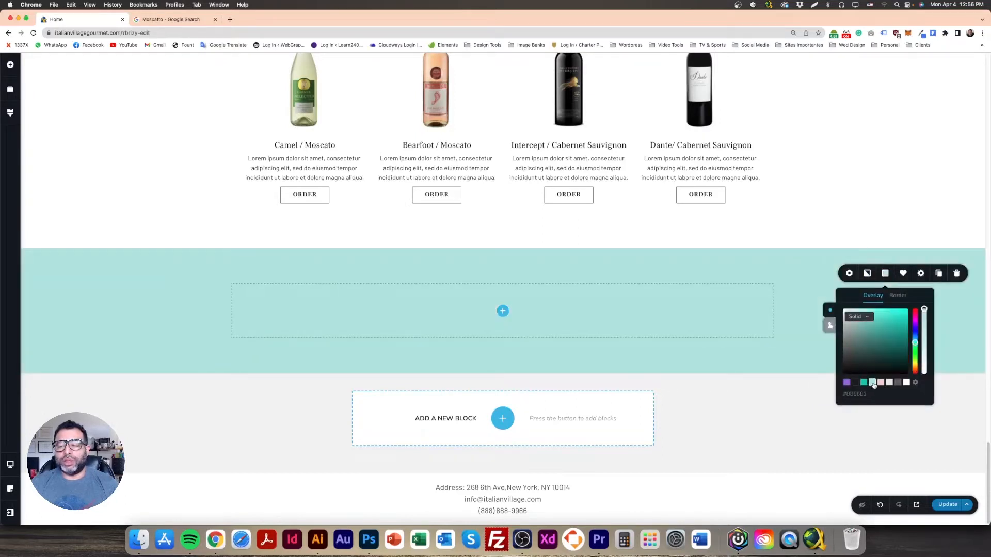
left_click(809, 342)
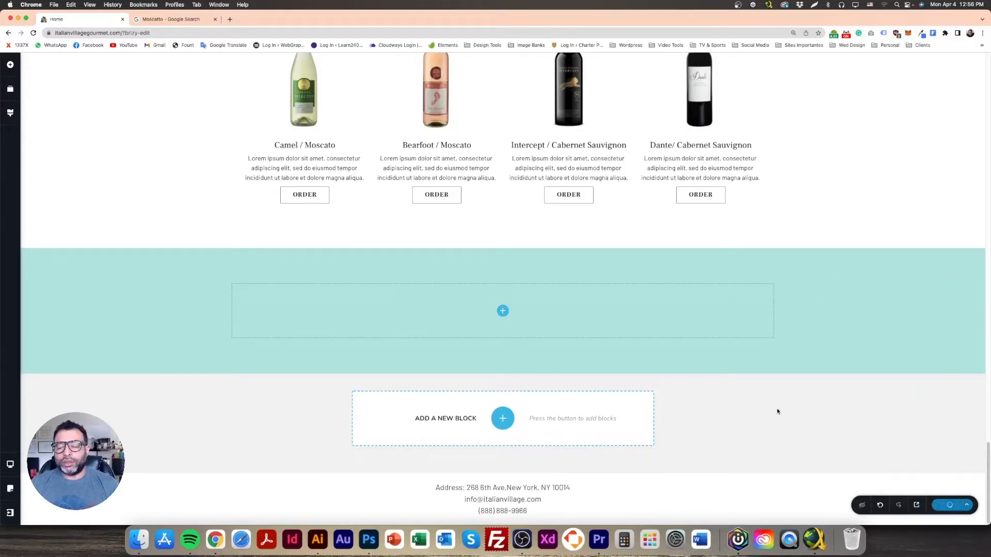
scroll(794, 419, "up", 20)
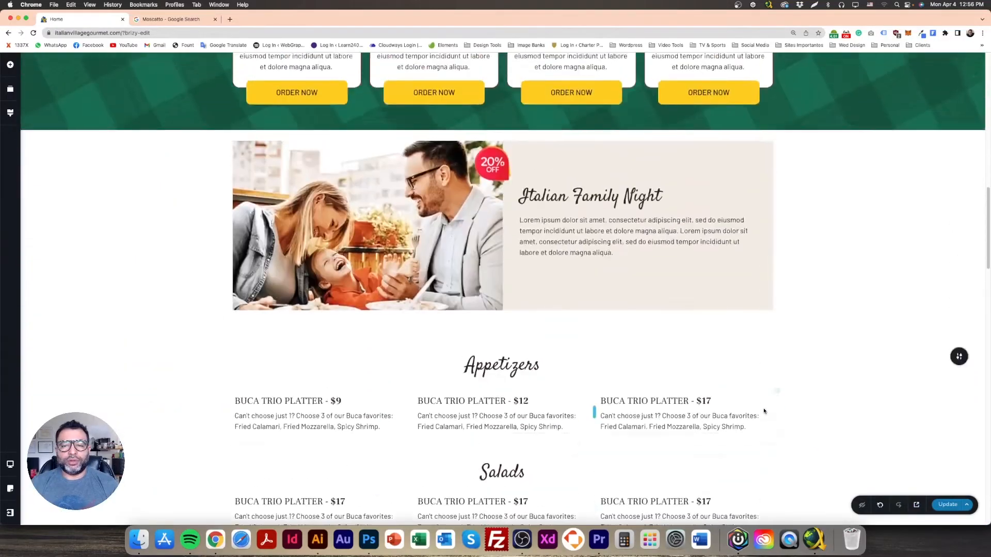
scroll(765, 411, "up", 8)
scroll(710, 408, "down", 12)
scroll(712, 413, "down", 20)
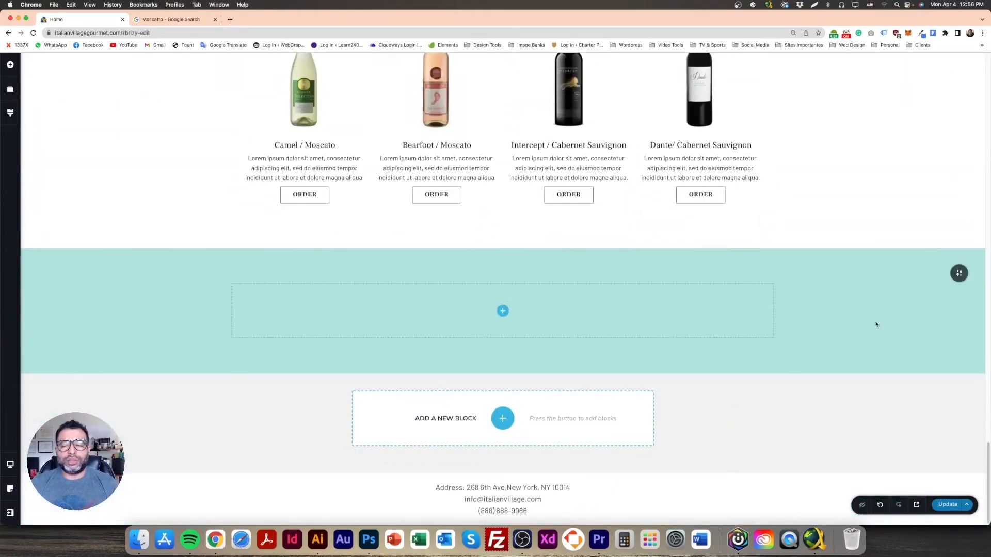
left_click(369, 539)
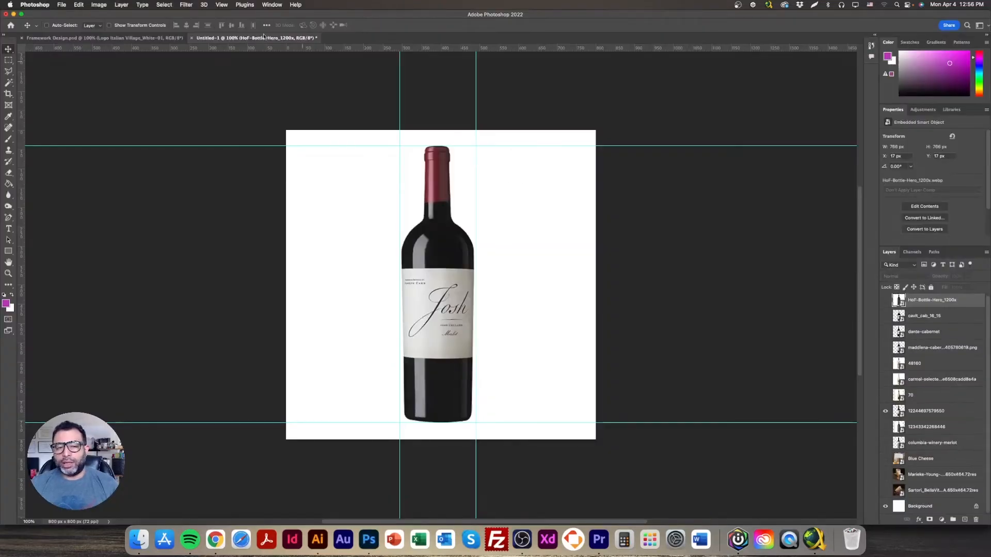
Step: In Framework Design.psd, select the Color Pallete layer and sample yellow efb024 as the foreground colour
left_click(118, 39)
scroll(924, 372, "down", 10)
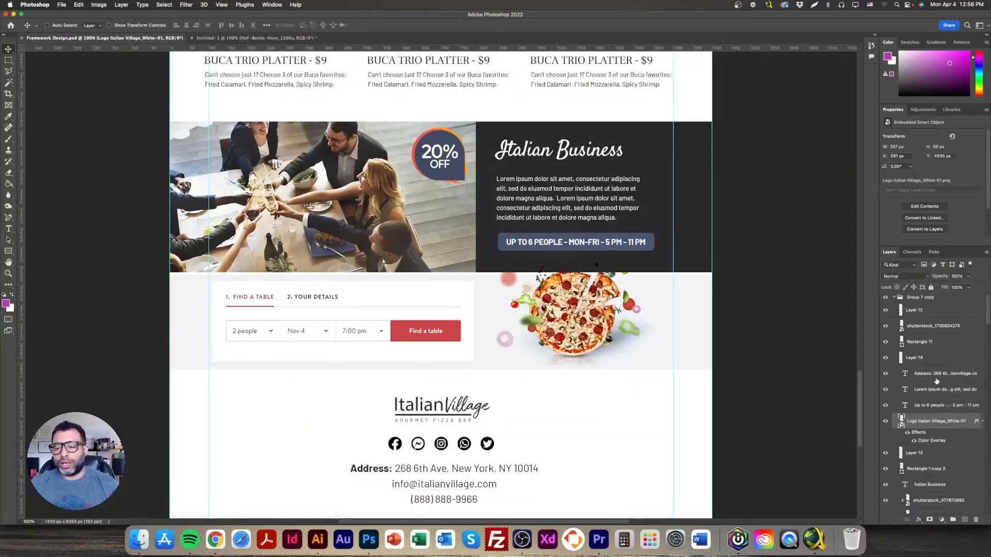
scroll(931, 384, "down", 15)
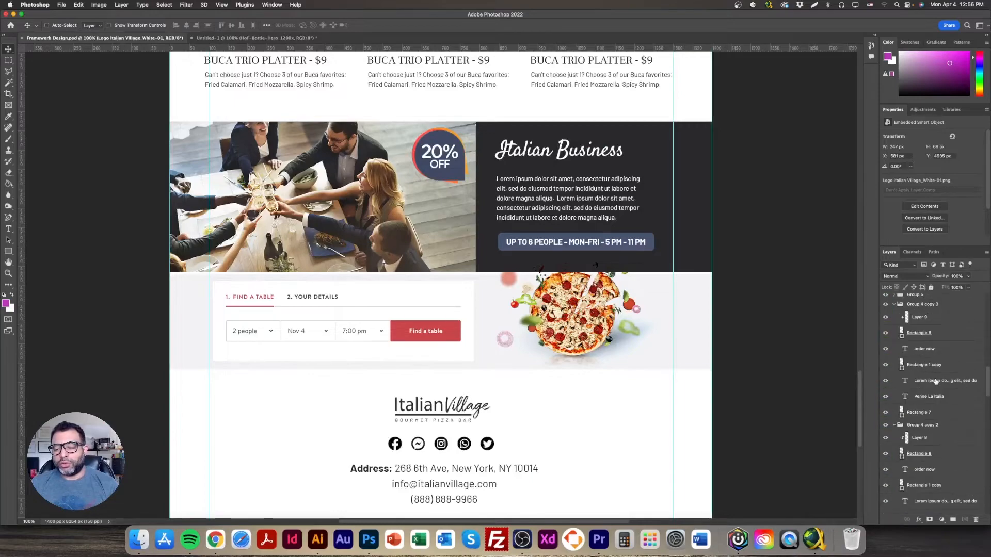
scroll(926, 387, "down", 5)
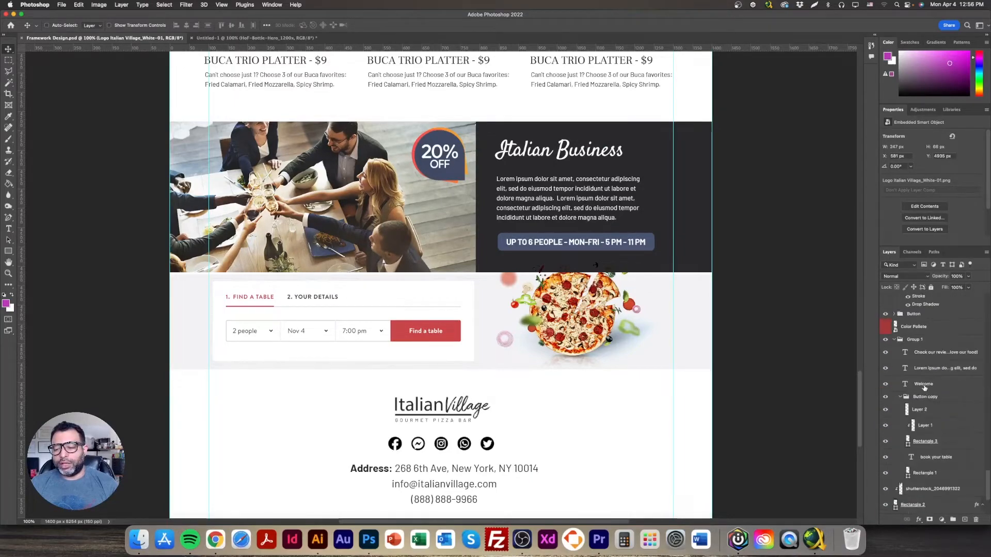
left_click(901, 326)
scroll(671, 330, "up", 10)
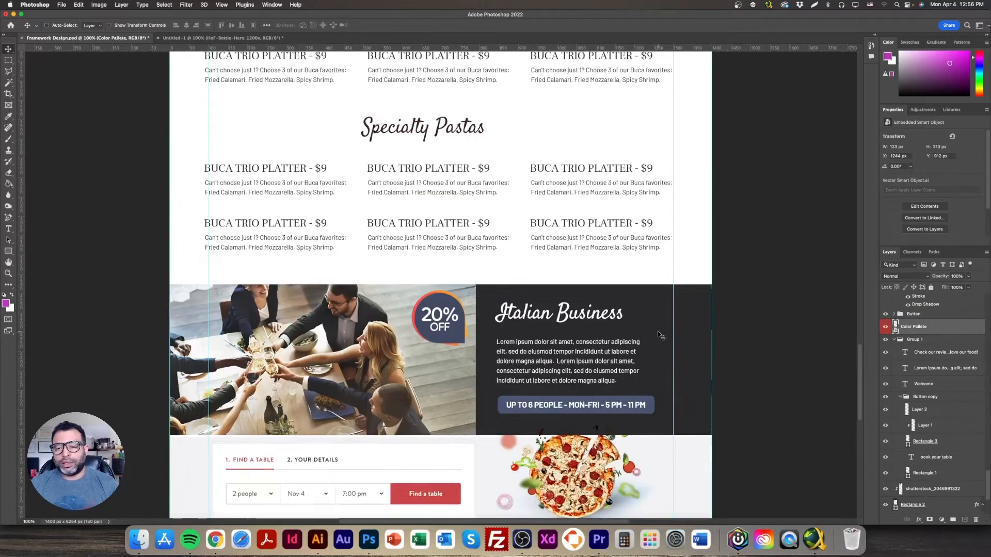
scroll(658, 338, "up", 15)
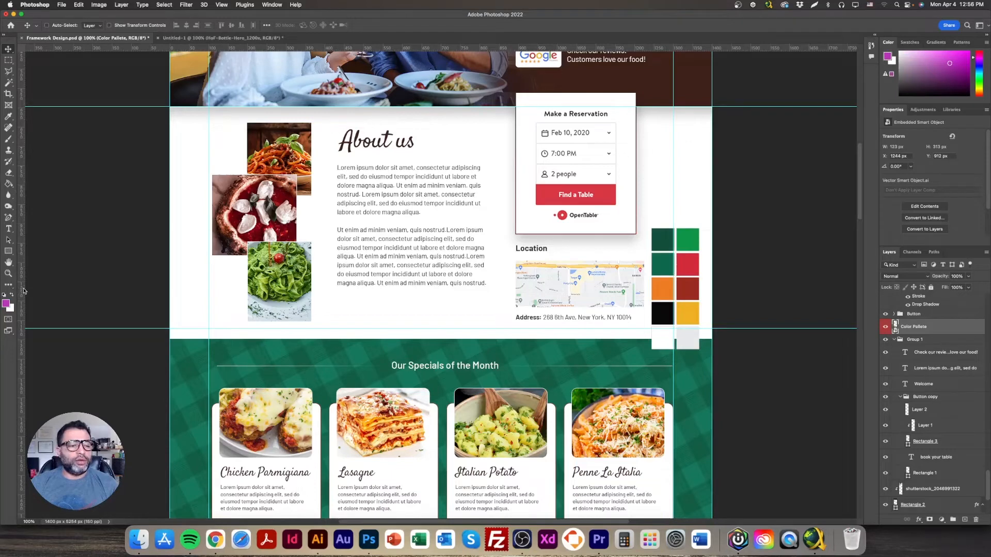
left_click(6, 304)
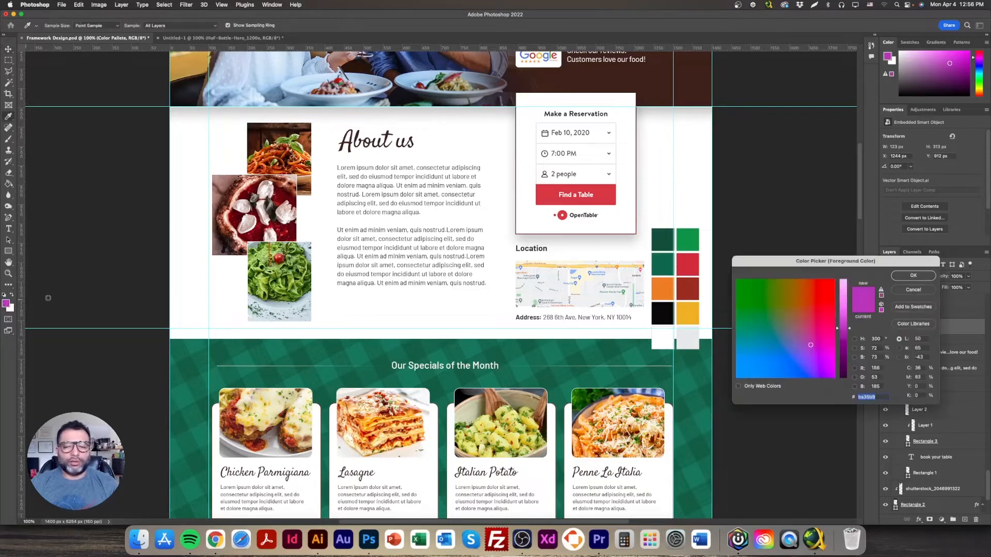
left_click(688, 310)
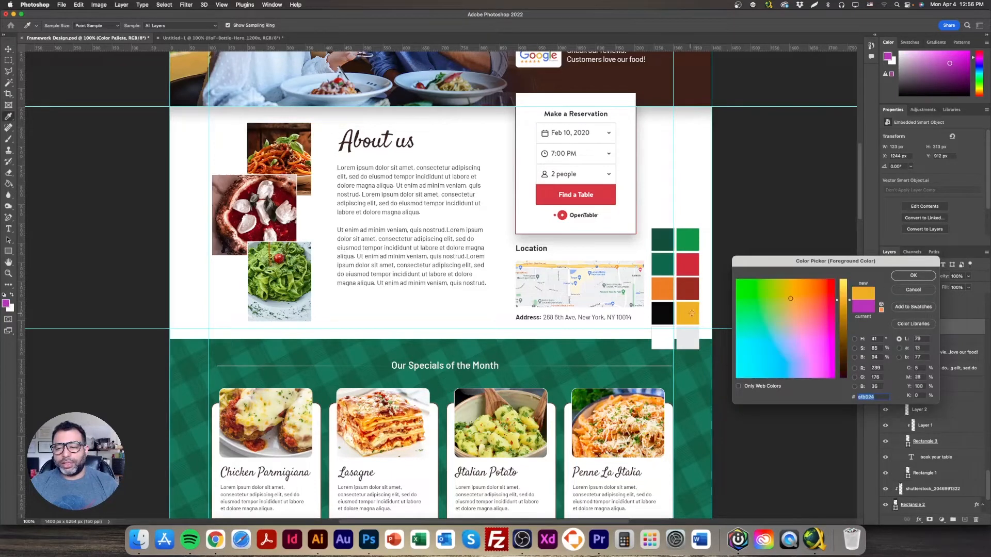
left_click(913, 277)
left_click(215, 540)
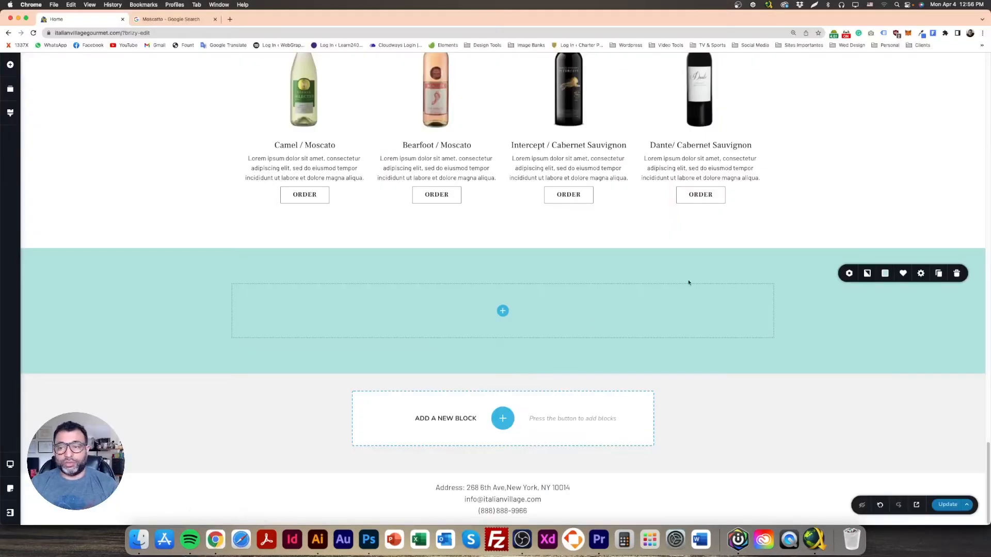
Step: Paste the yellow #EFB024 into the section's overlay hex field
left_click(885, 282)
double_click(858, 394)
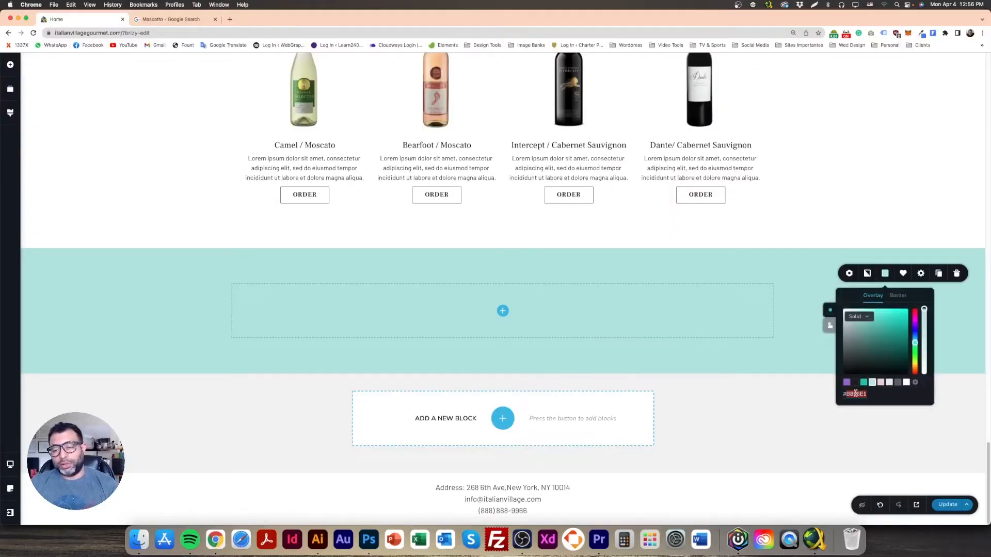
type("EFB024")
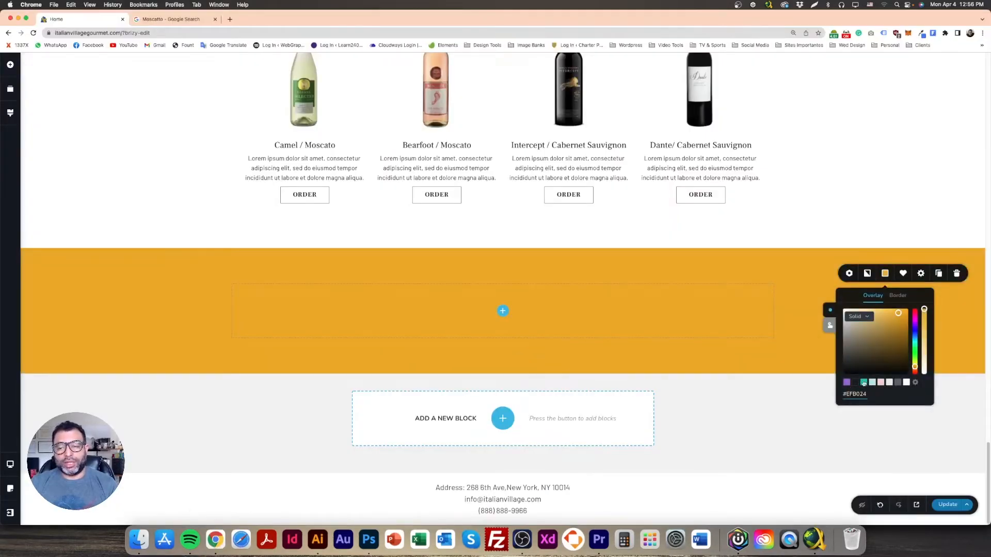
Step: Sample the palette's dark green #0D684D in Photoshop's colour picker
left_click(368, 539)
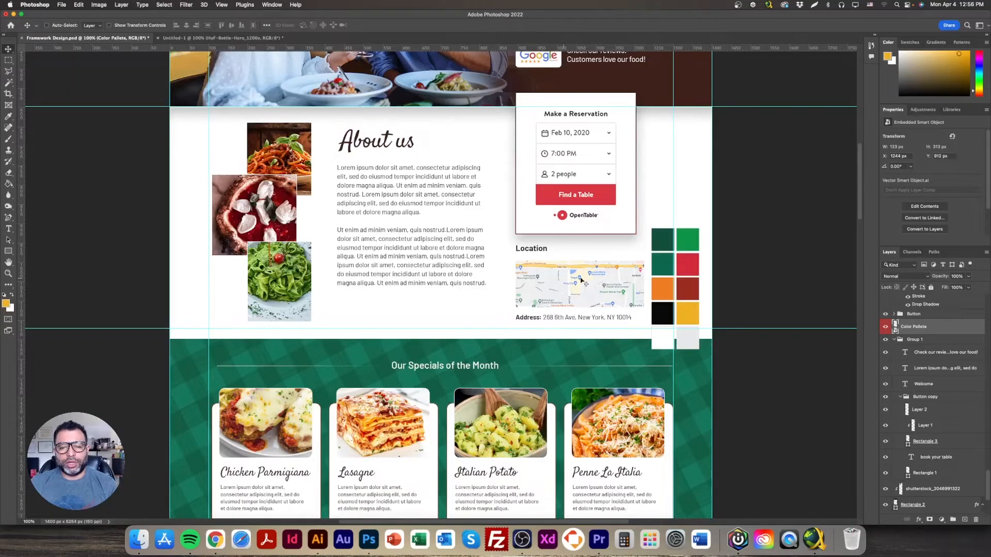
left_click(8, 304)
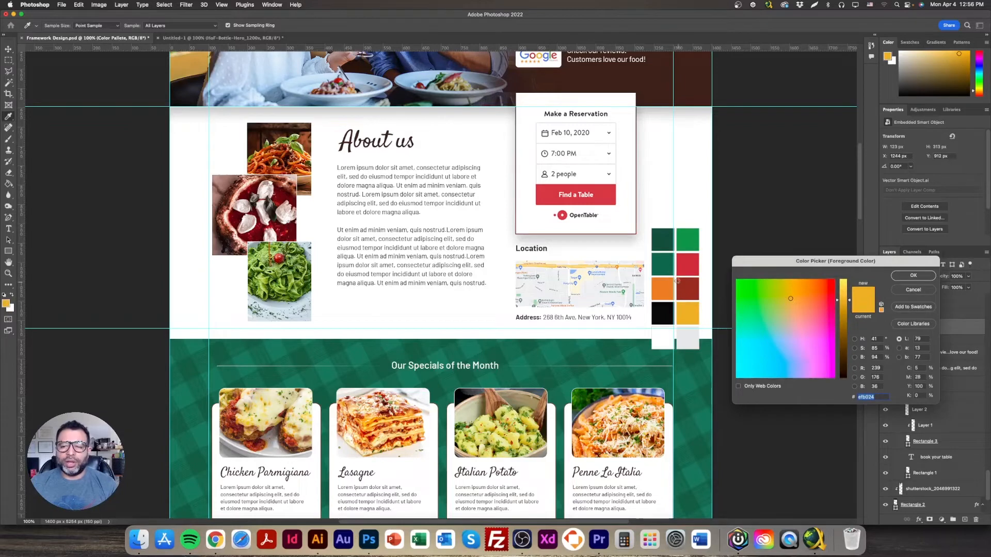
left_click(665, 271)
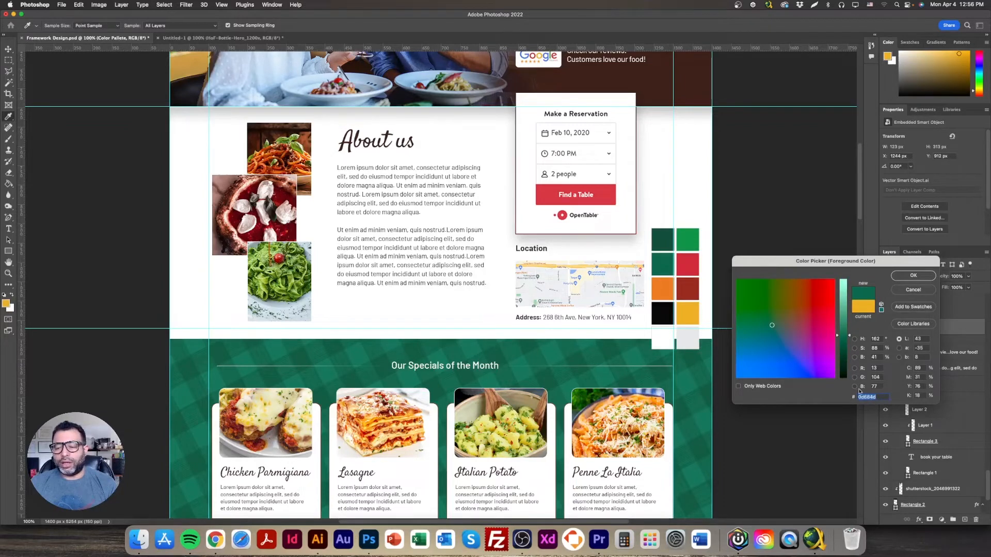
left_click(913, 289)
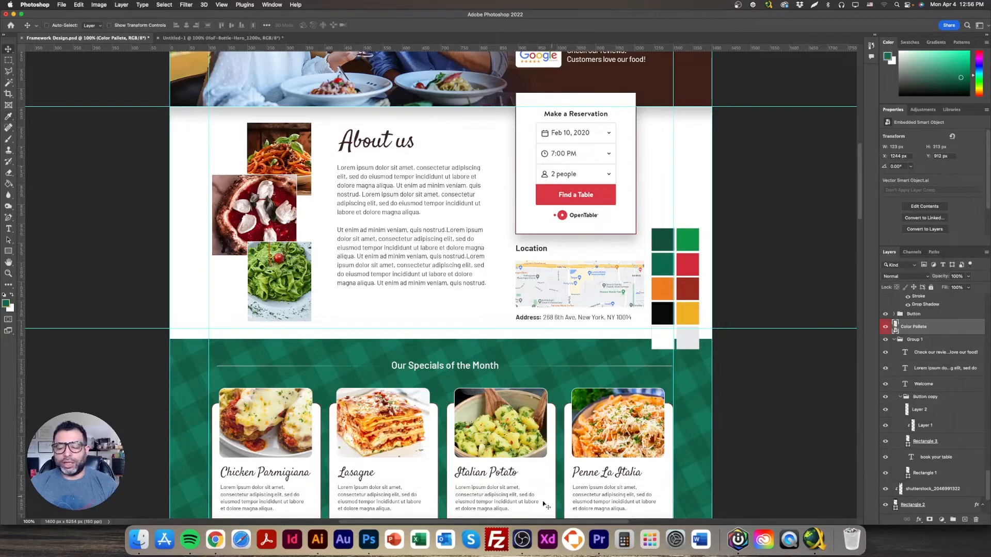
left_click(216, 539)
Step: Paste #0D684D into the overlay hex field to make the section dark green
left_click(884, 275)
left_click(885, 275)
triple_click(857, 394)
type("#0D684D")
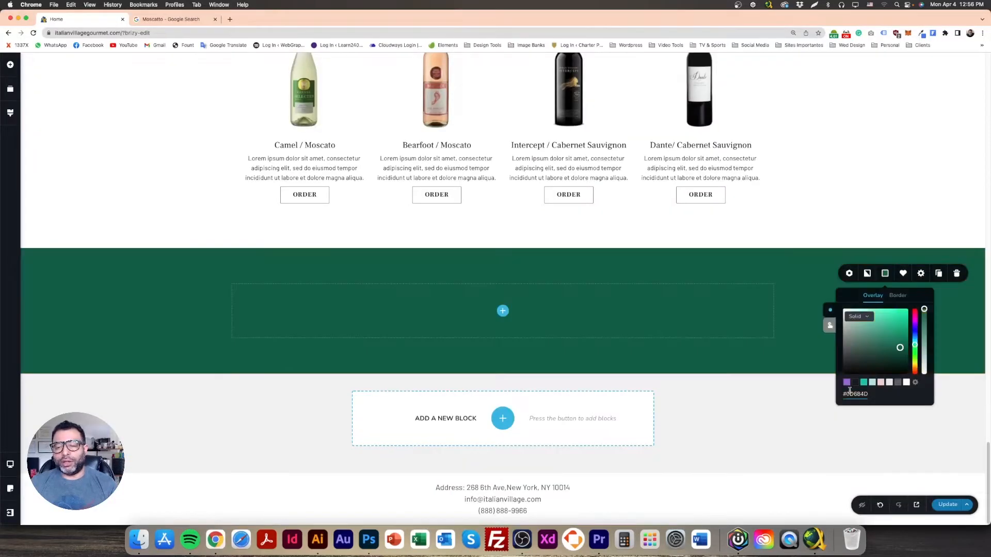
left_click(557, 285)
scroll(754, 402, "up", 7)
scroll(750, 401, "down", 7)
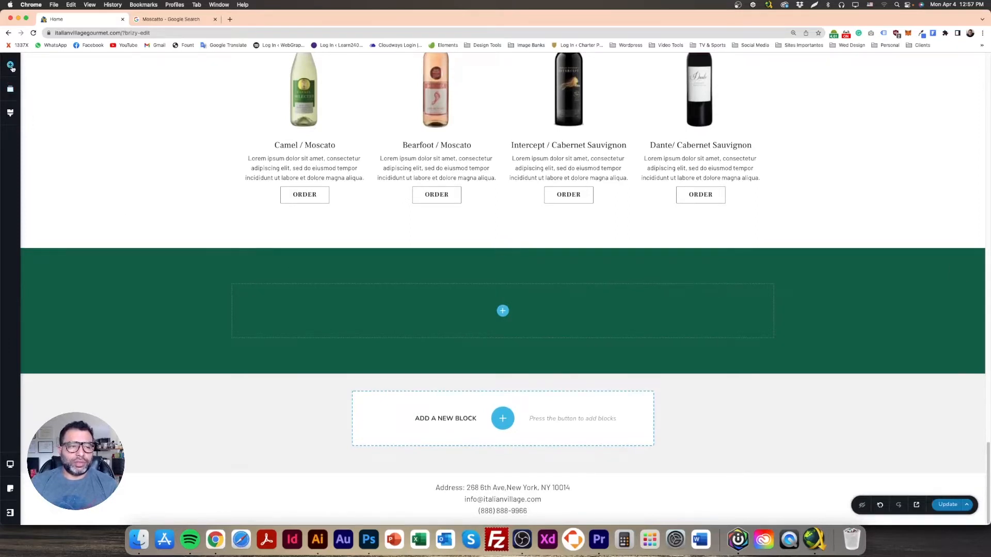
Step: Split the green section into two columns, put a contact form in the right one, and save
left_click(11, 65)
left_click_drag(79, 510, 443, 313)
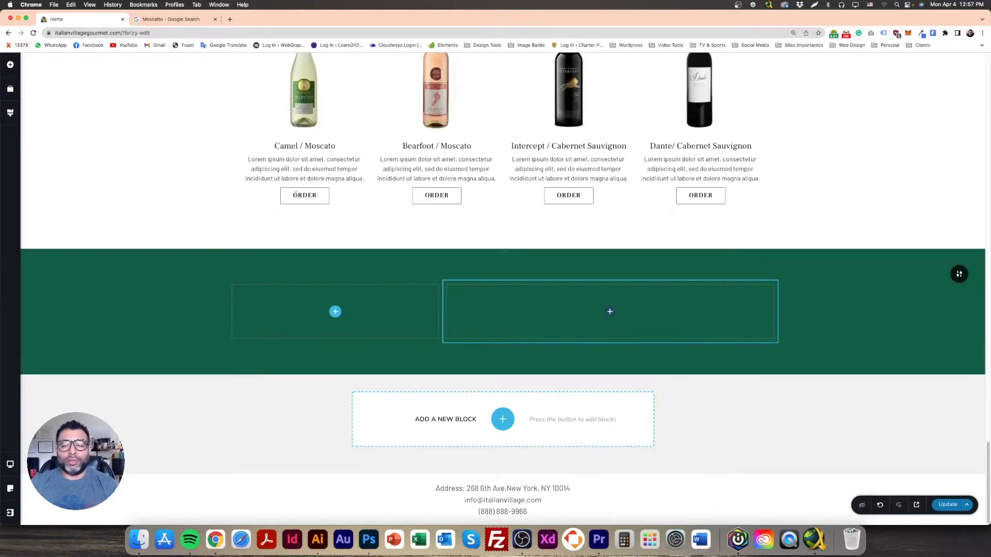
left_click(11, 65)
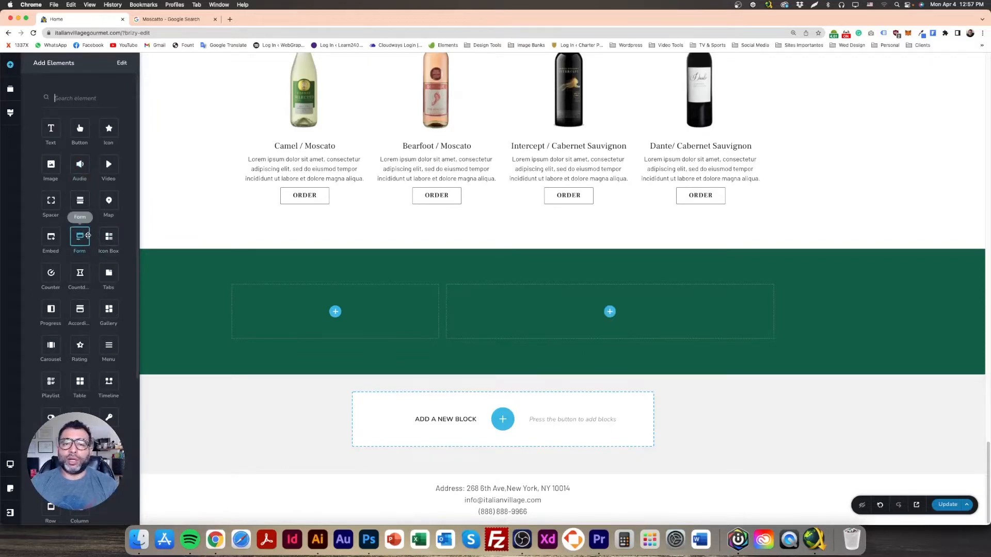
left_click_drag(82, 238, 607, 405)
left_click(881, 367)
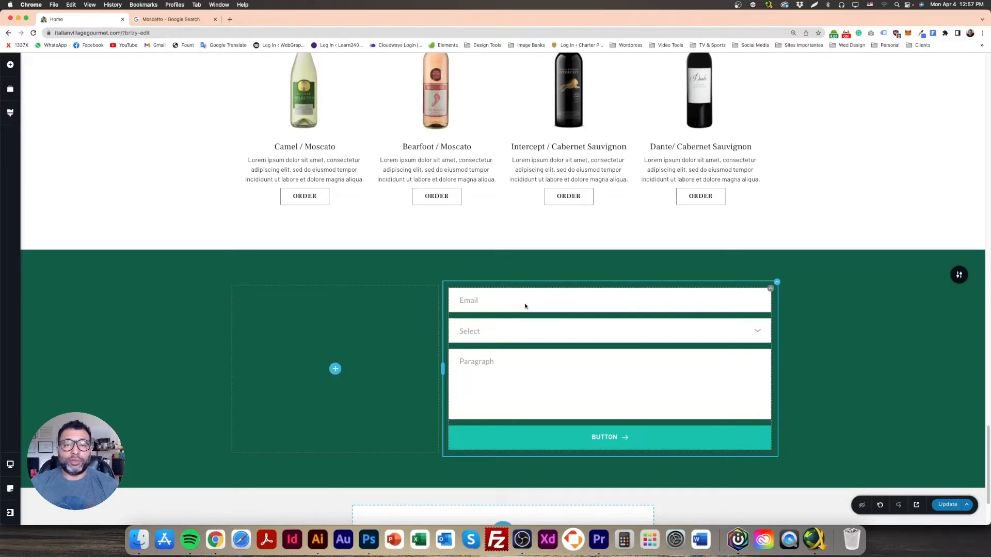
left_click(948, 505)
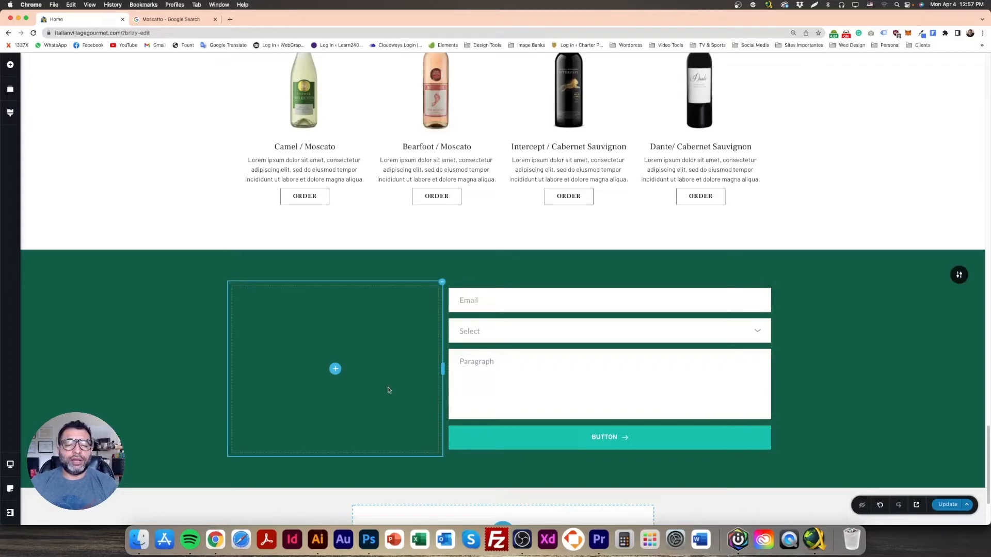
Step: Duplicate the Wine Selection heading
scroll(389, 391, "up", 4)
scroll(390, 391, "up", 3)
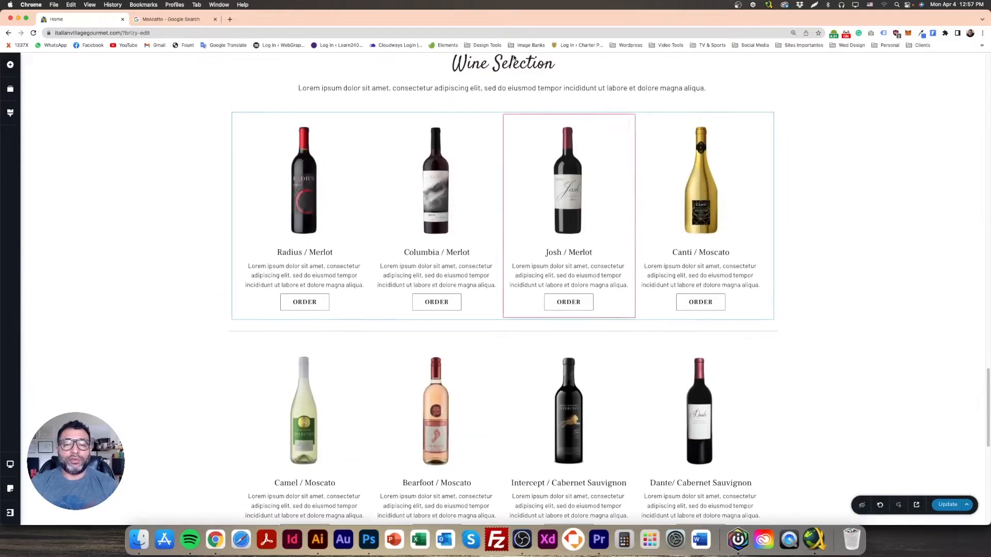
left_click(566, 79)
left_click(592, 97)
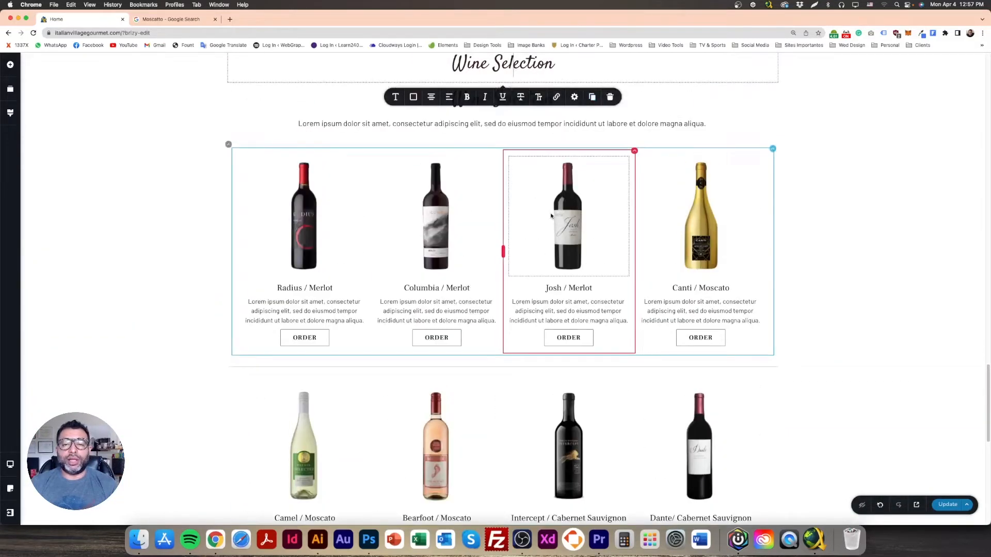
scroll(344, 188, "down", 3)
scroll(344, 188, "up", 4)
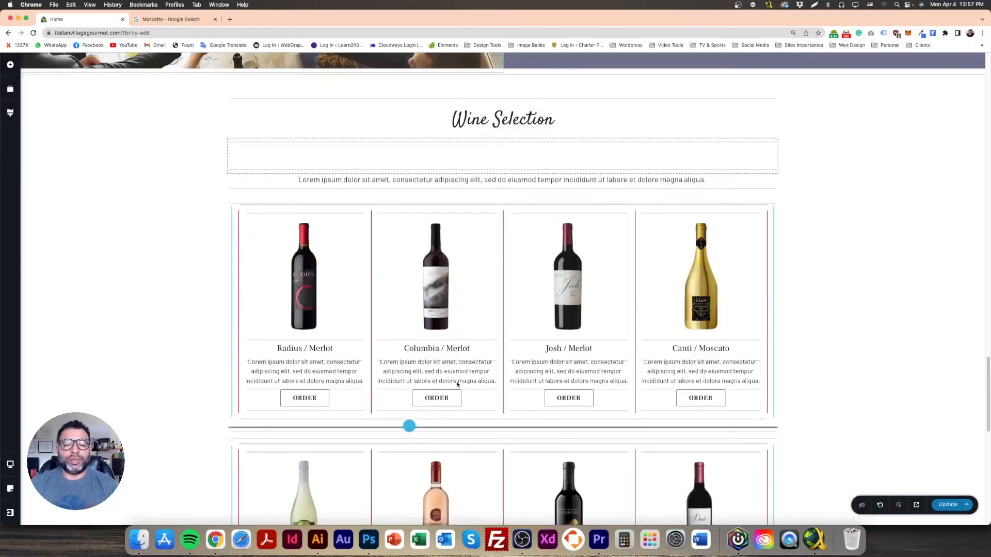
Step: Move the heading copy into the green section's left column and make it white
left_click_drag(455, 386, 409, 426)
scroll(456, 317, "down", 8)
scroll(466, 288, "up", 3)
left_click(509, 125)
left_click_drag(508, 130, 339, 252)
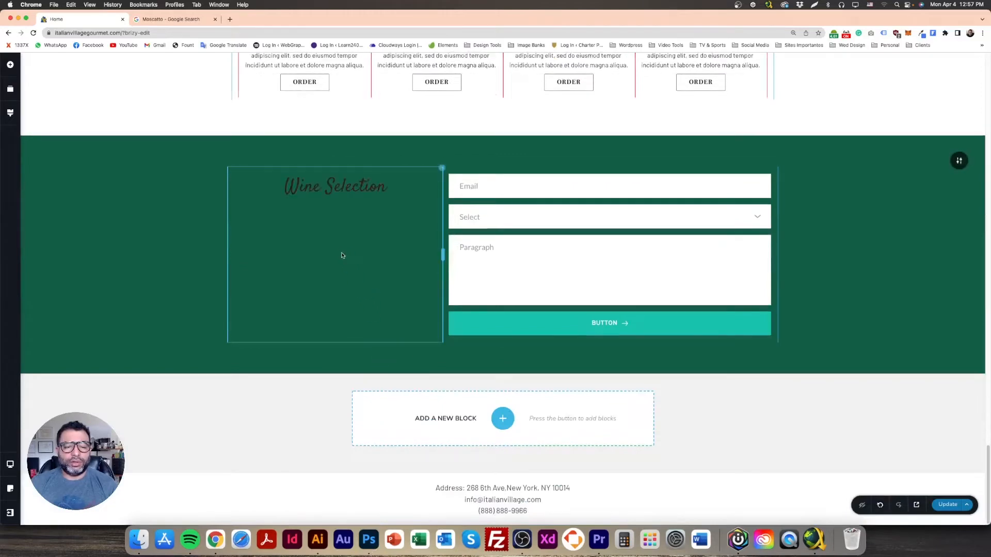
double_click(329, 187)
triple_click(316, 197)
left_click(248, 222)
left_click(267, 328)
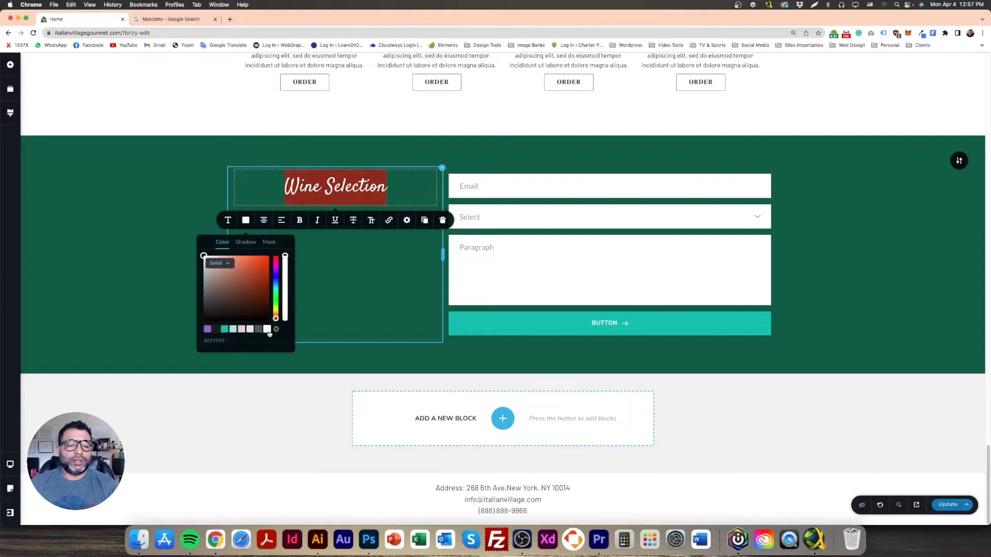
left_click(121, 199)
Step: Retype the heading as 'Contact Us'
left_click(336, 186)
double_click(335, 186)
triple_click(328, 190)
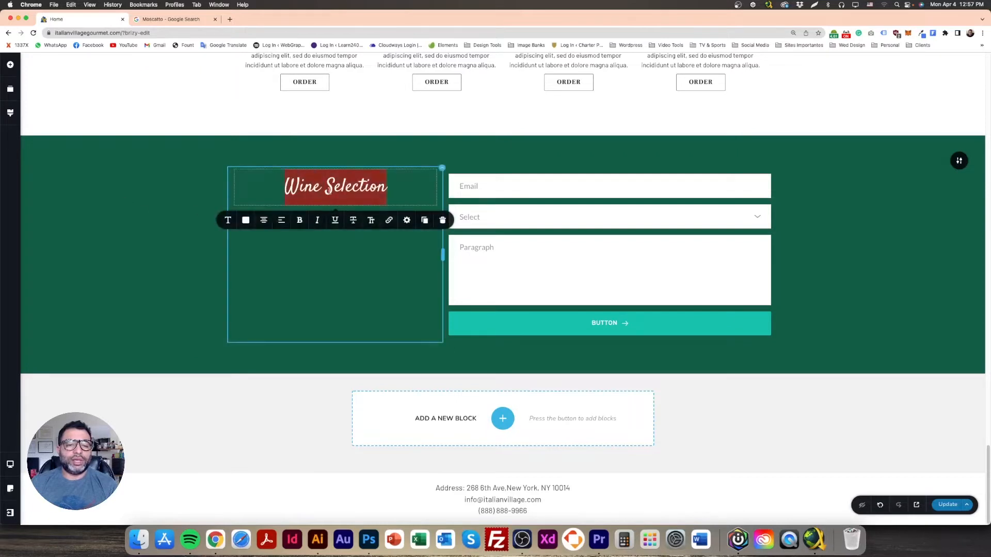
type("CONTA")
key("BackSpace")
key("BackSpace")
key("BackSpace")
key("BackSpace")
type("ontac")
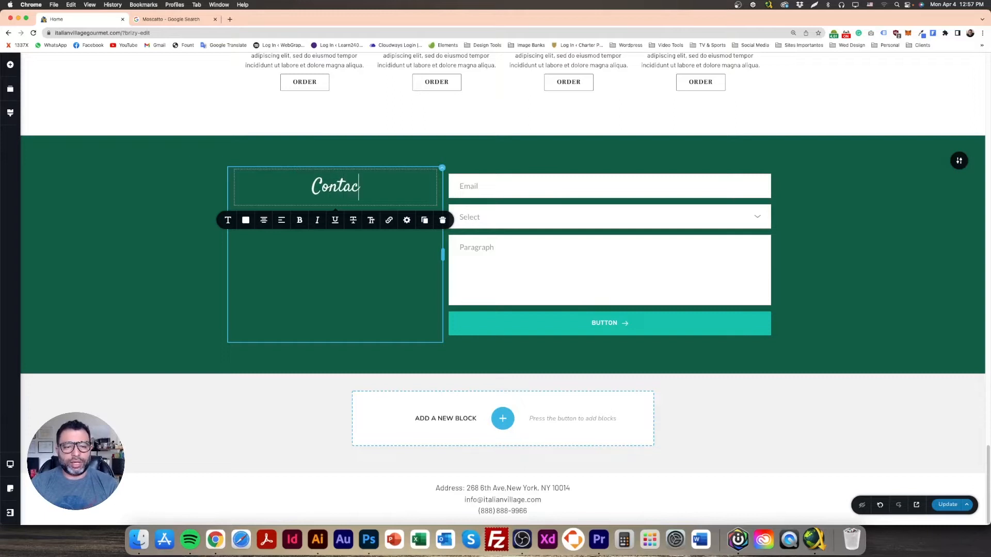
type("t  Us")
left_click(201, 230)
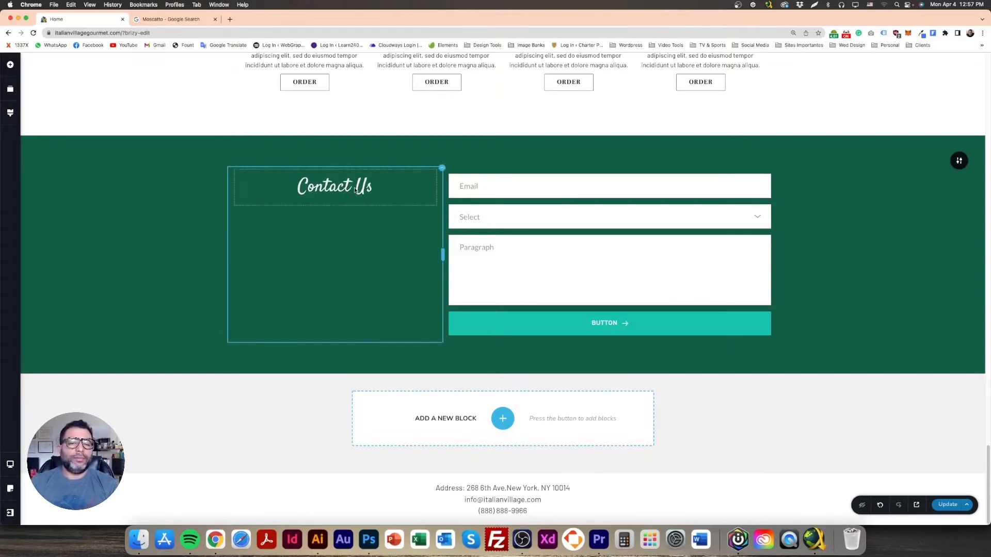
Step: Left-align the Contact Us heading
triple_click(351, 190)
left_click(265, 221)
left_click(265, 222)
left_click(157, 166)
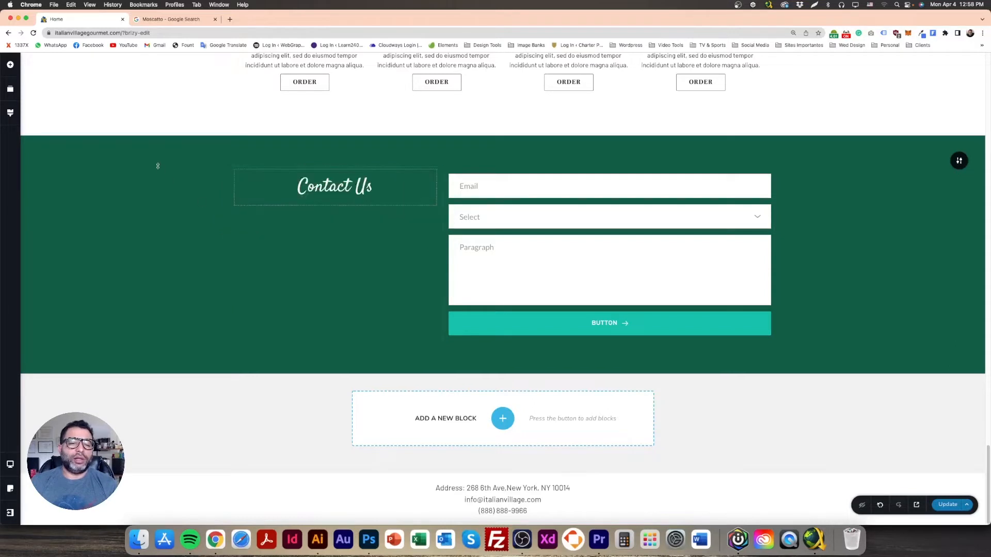
left_click(332, 65)
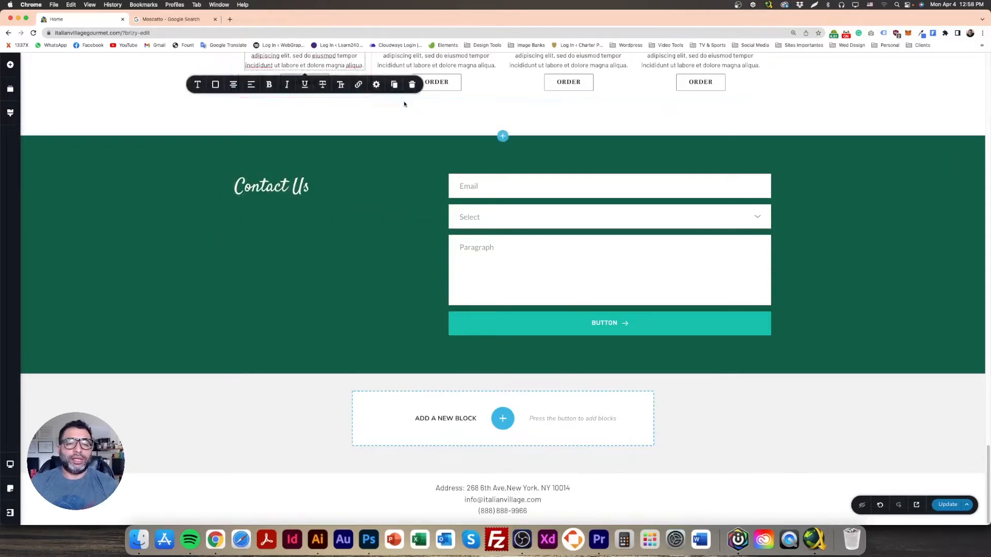
Step: Duplicate a wine description under Contact Us and make it left-aligned and white
left_click(394, 84)
left_click_drag(331, 67, 370, 315)
triple_click(311, 223)
left_click(272, 194)
left_click(272, 194)
left_click(265, 191)
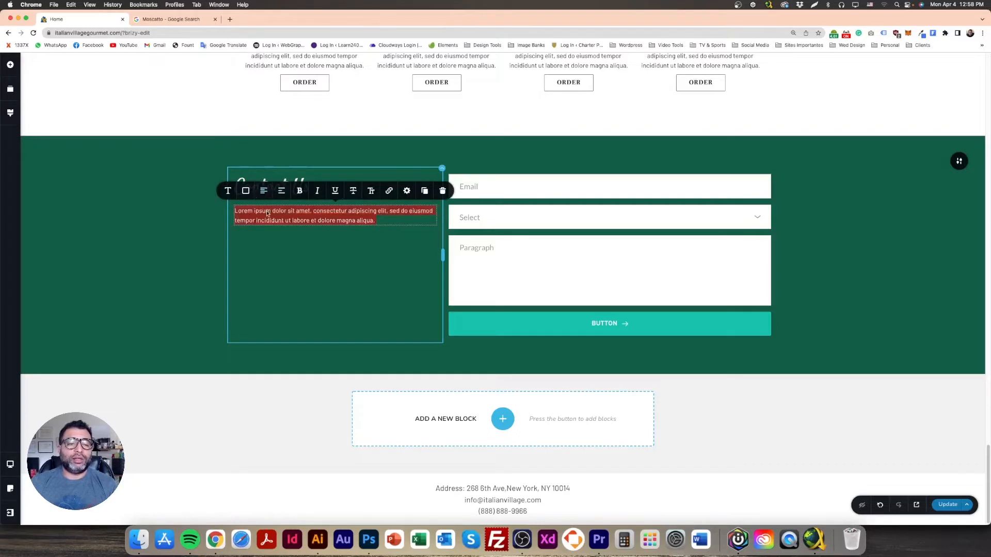
left_click(245, 192)
left_click(267, 155)
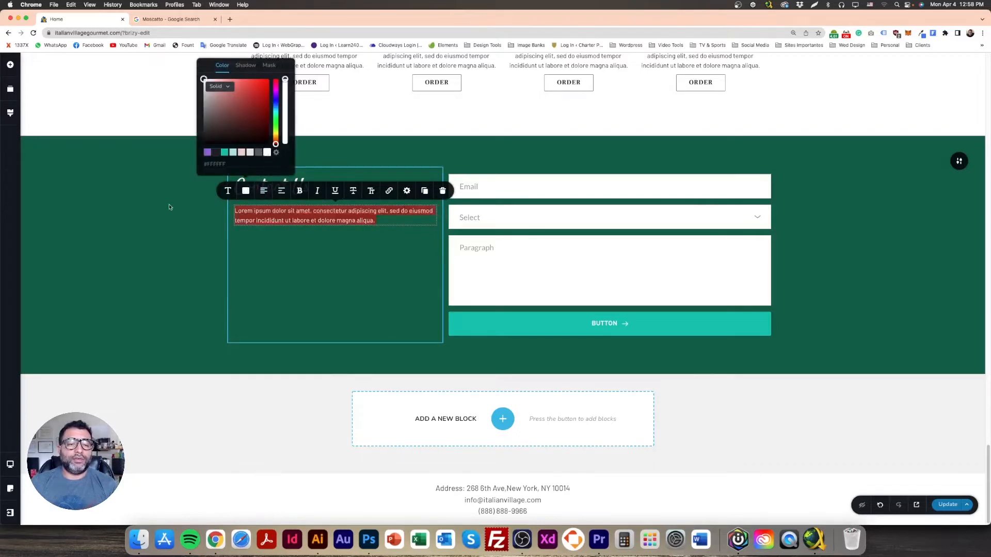
left_click(207, 210)
Step: Increase the paragraph's font size by three steps
triple_click(277, 216)
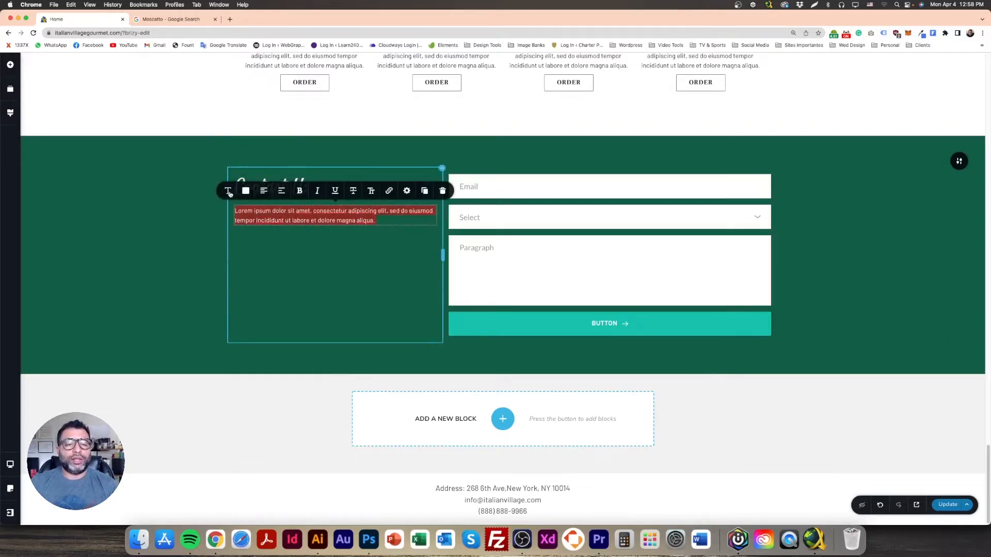
left_click(227, 191)
left_click(258, 127)
left_click(259, 127)
left_click(259, 127)
left_click(147, 228)
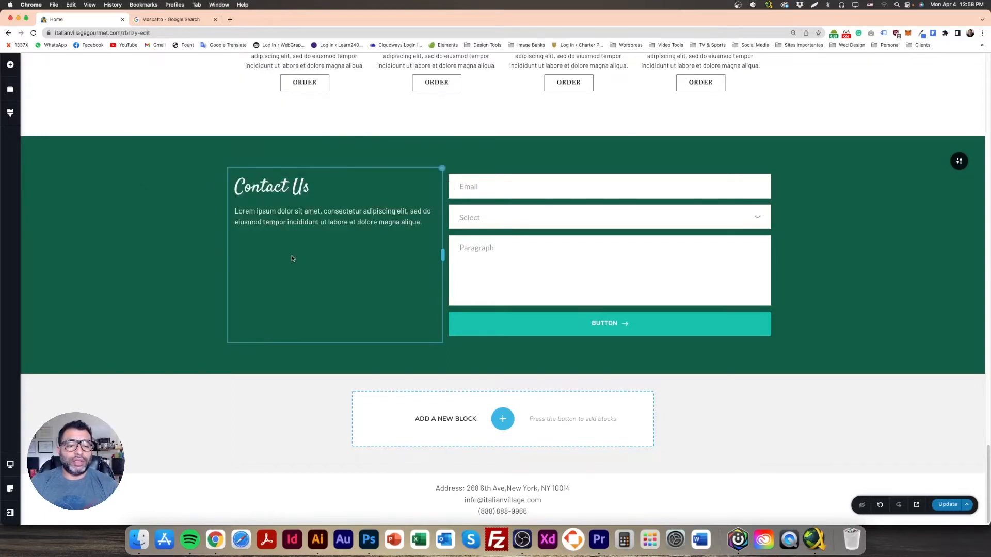
Step: Duplicate the paragraph into a second copy below it
left_click(310, 224)
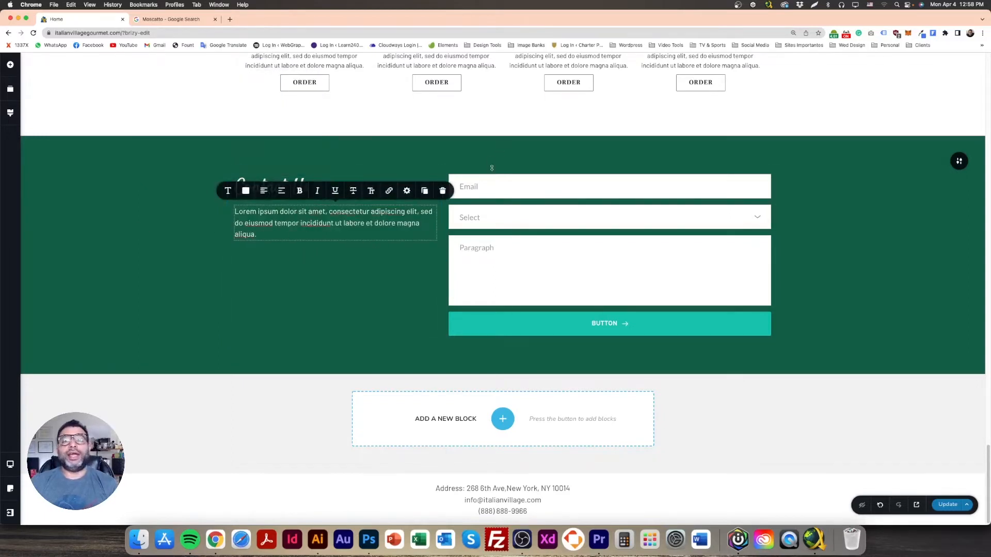
left_click(425, 195)
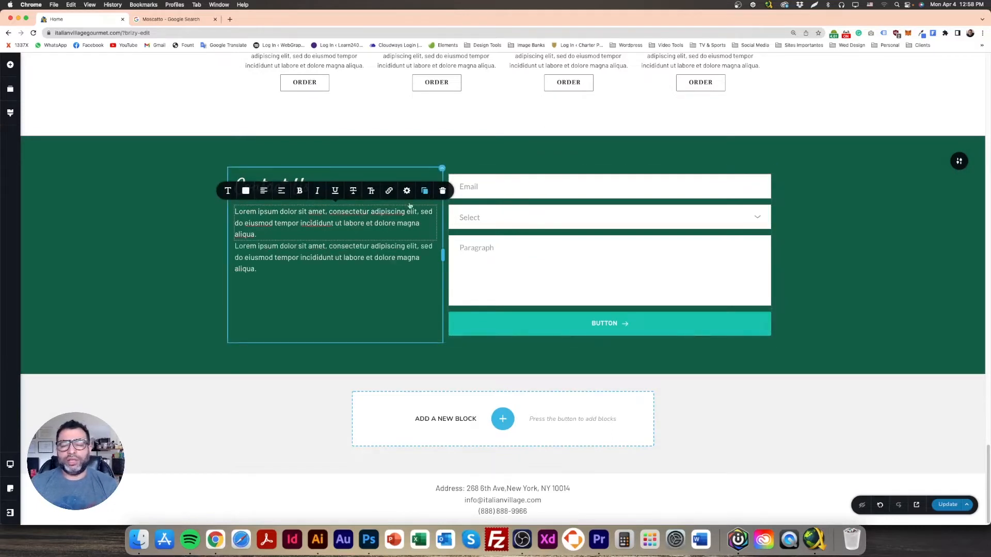
triple_click(294, 250)
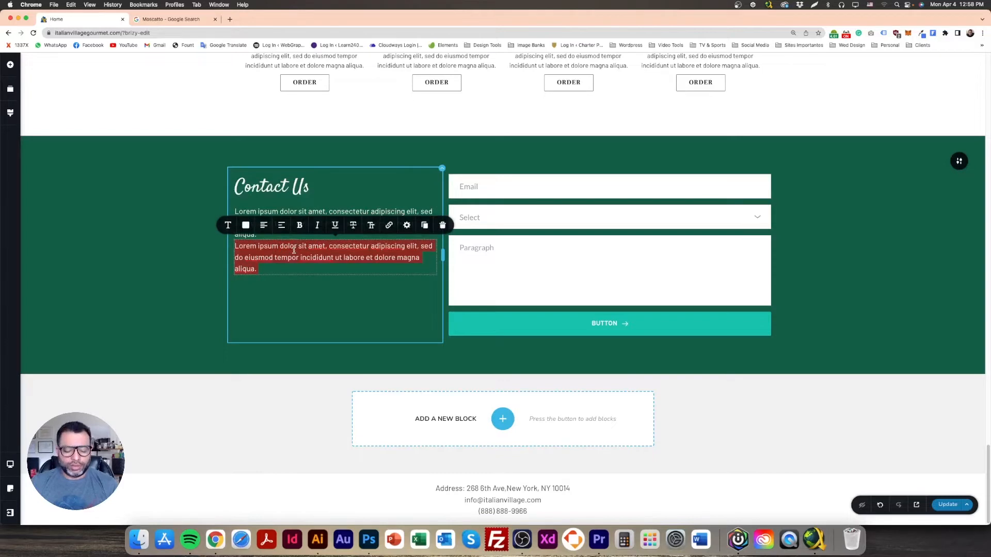
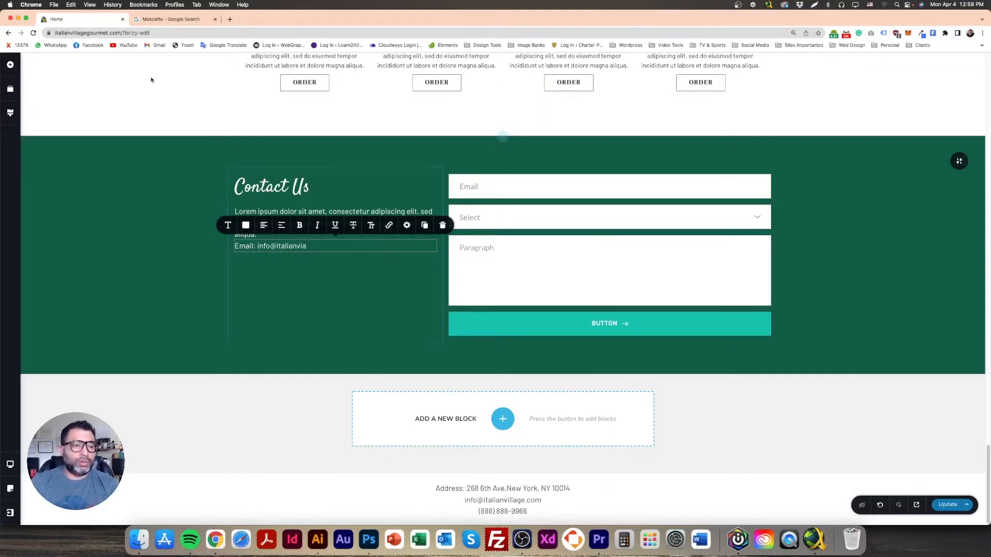
Step: Rewrite the copy as 'Email:' followed by the site's info address, with the label bolded
left_click_drag(122, 32, 64, 33)
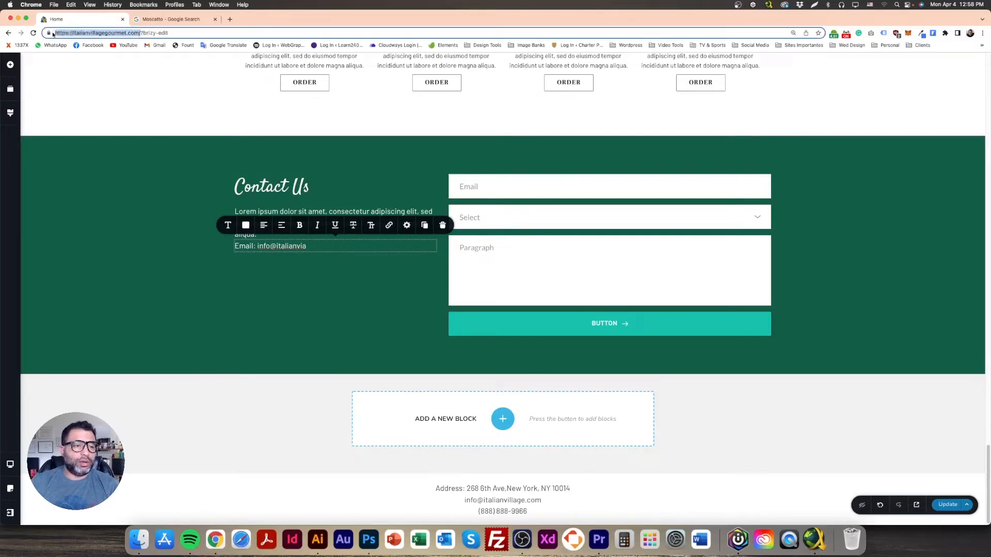
left_click(283, 247)
mouse_move(276, 245)
left_mouse_down()
mouse_move(306, 247)
mouse_move(287, 246)
left_mouse_up()
key("super+v")
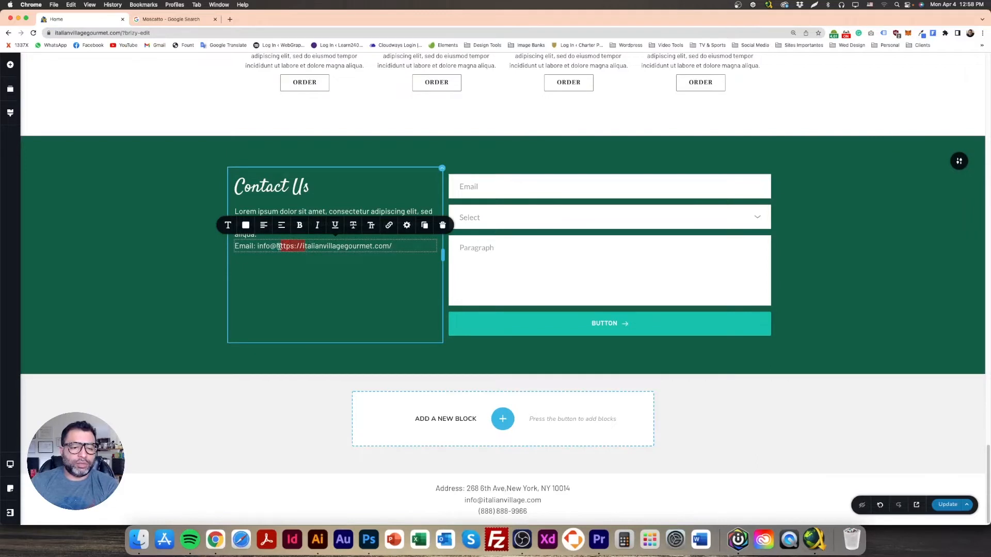
key("BackSpace")
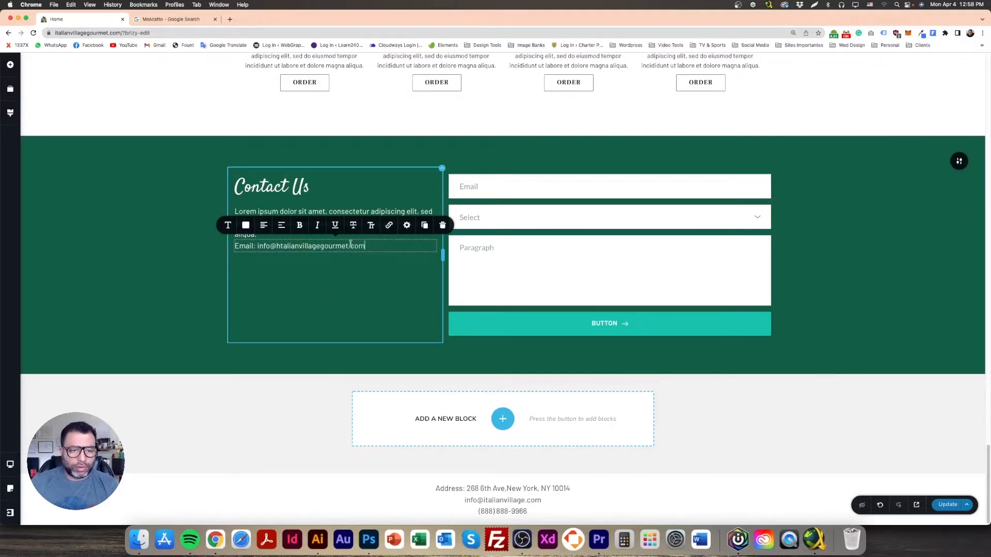
key("BackSpace")
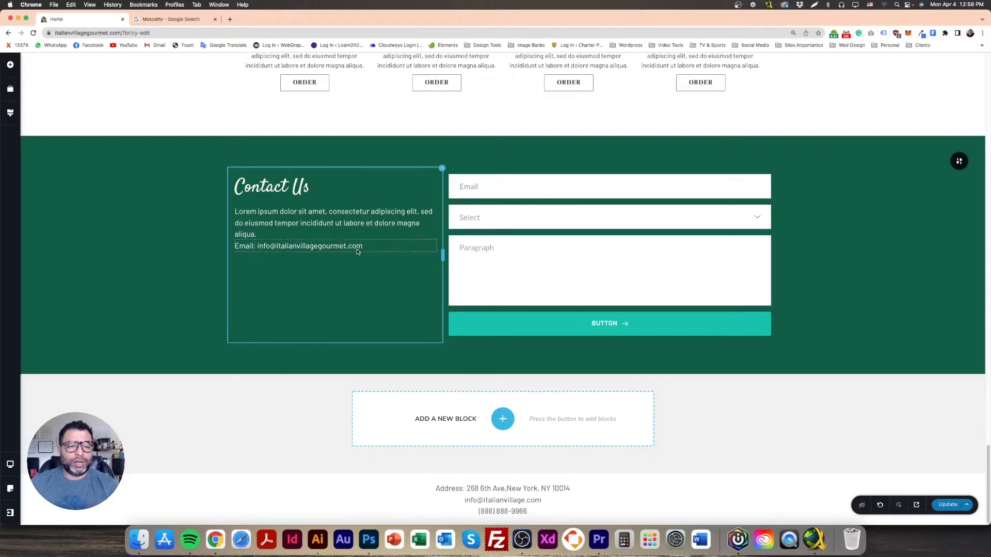
left_click(300, 225)
left_click(298, 246)
Step: Add a small spacer between the description paragraph and the Email line
left_click(263, 235)
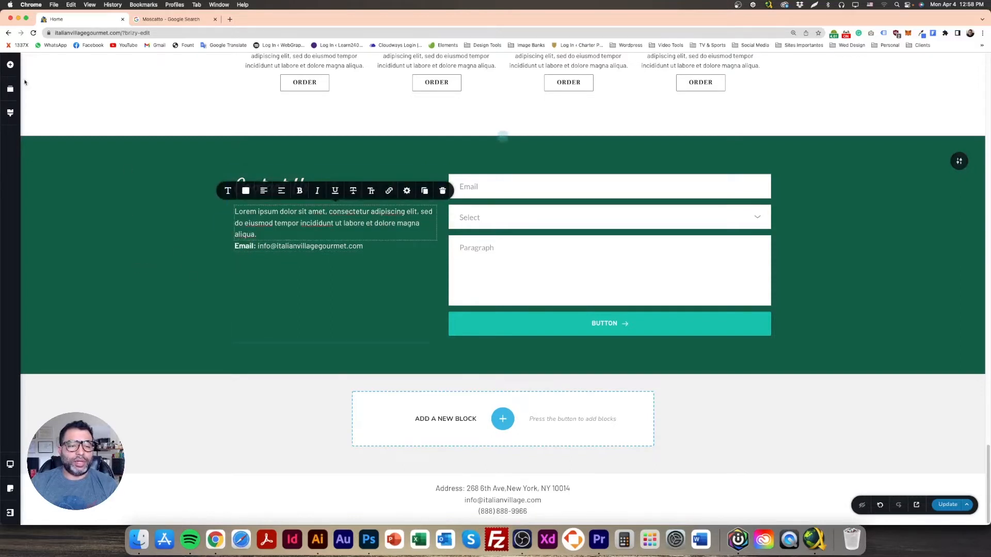
left_click(9, 64)
left_click_drag(57, 213, 283, 325)
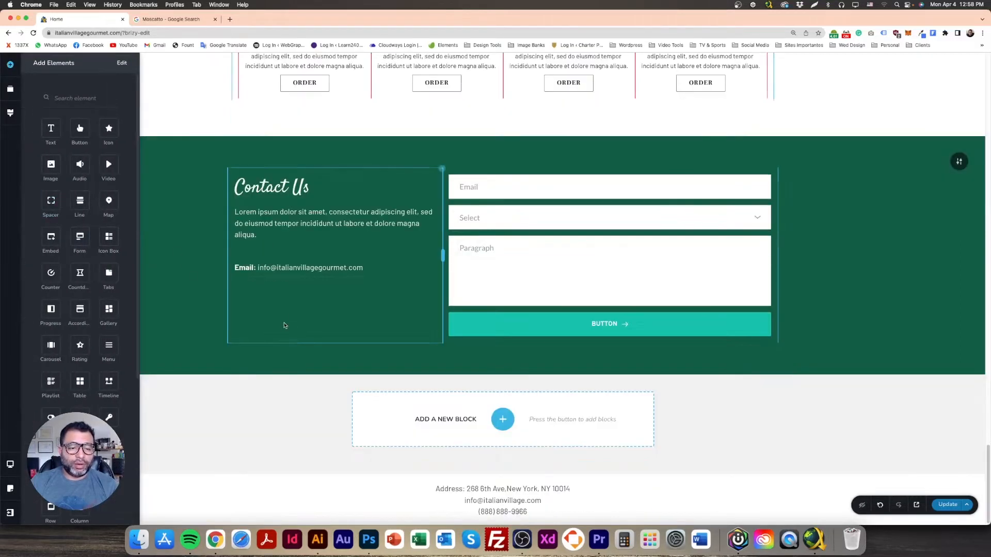
left_click_drag(335, 262, 331, 251)
left_click(331, 255)
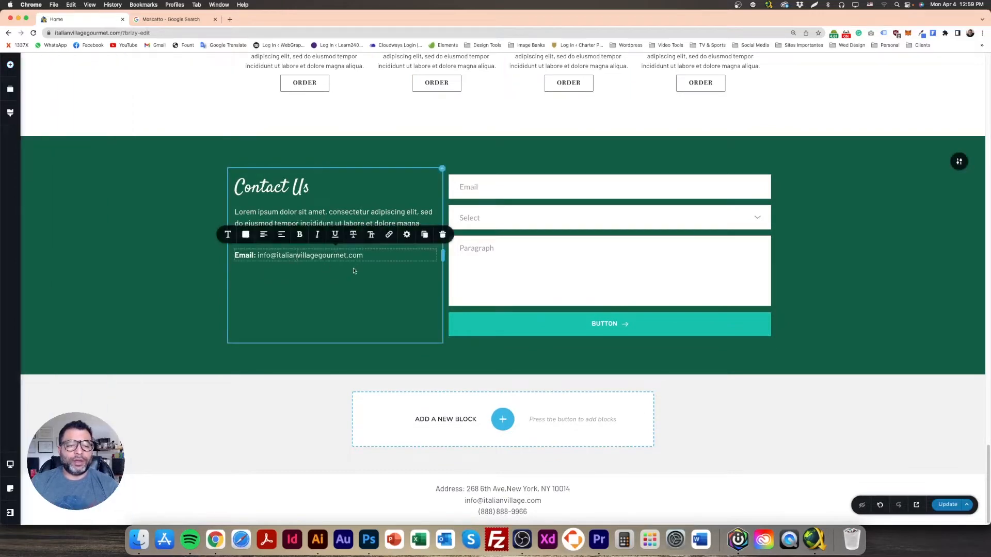
Step: Duplicate the Email line and turn the copy into a Phone Number line with a phone number
left_click(426, 235)
left_click(250, 267)
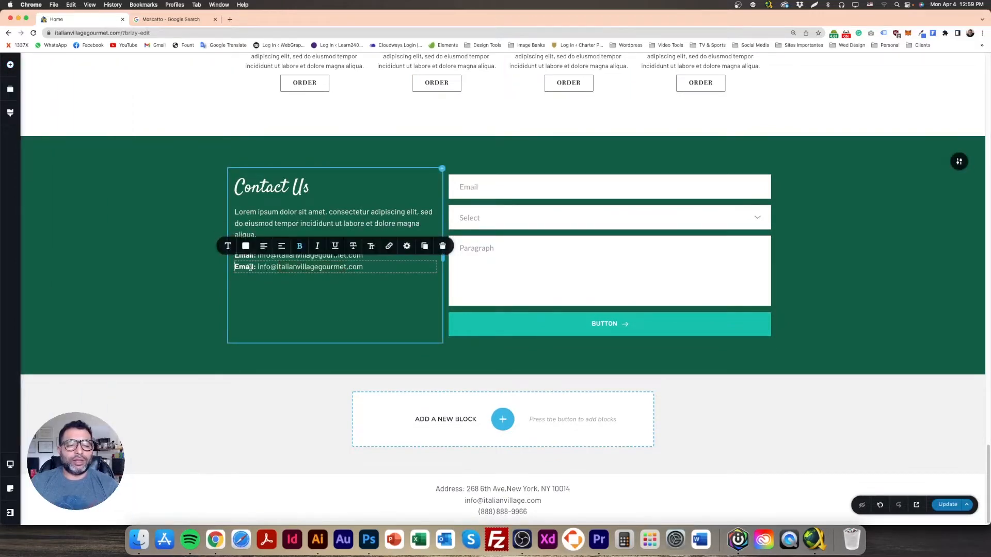
type("Phone Nu")
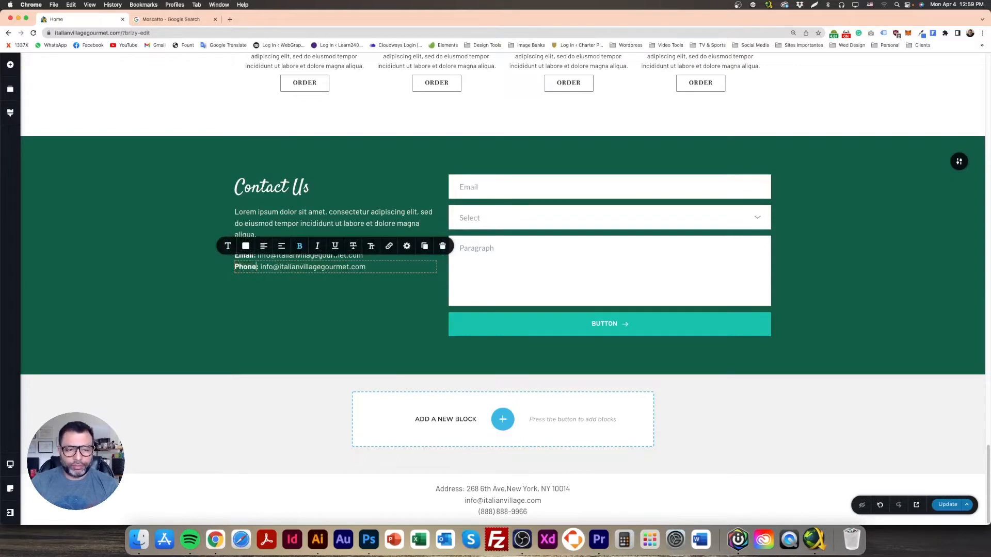
type("mber")
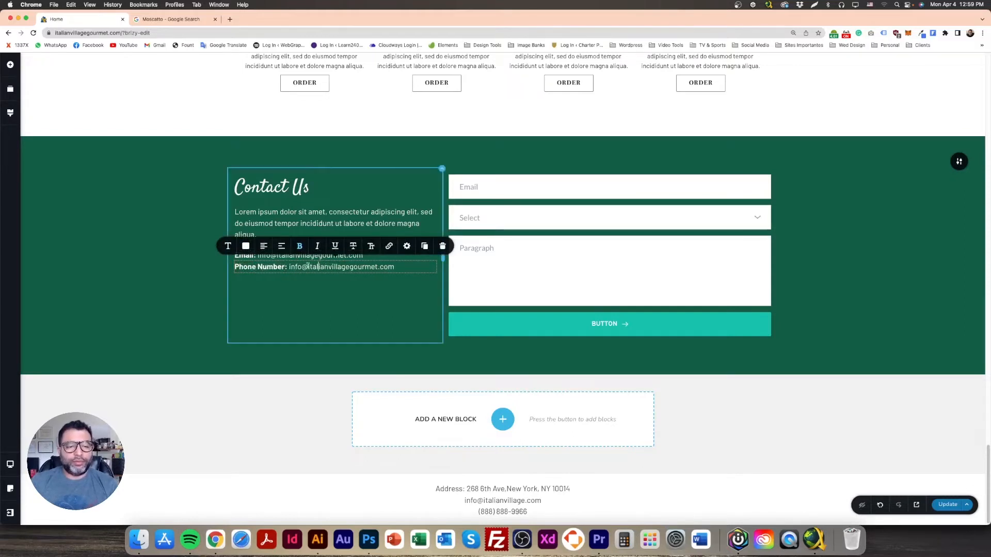
left_click_drag(288, 266, 433, 267)
type("(888) 888-8888")
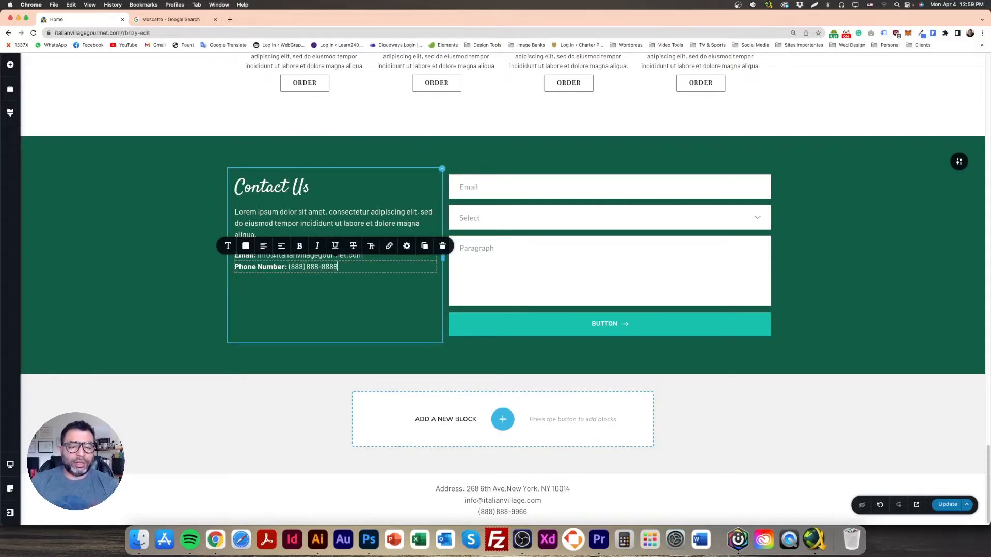
left_click(146, 281)
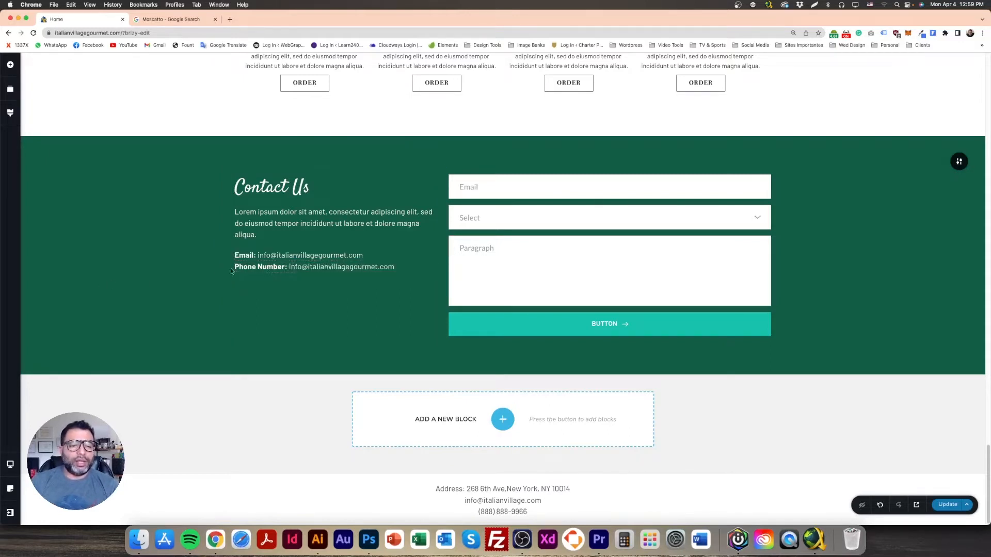
left_click(309, 268)
Step: Add an Address line below it, filled with the street address copied from the footer
left_click(425, 247)
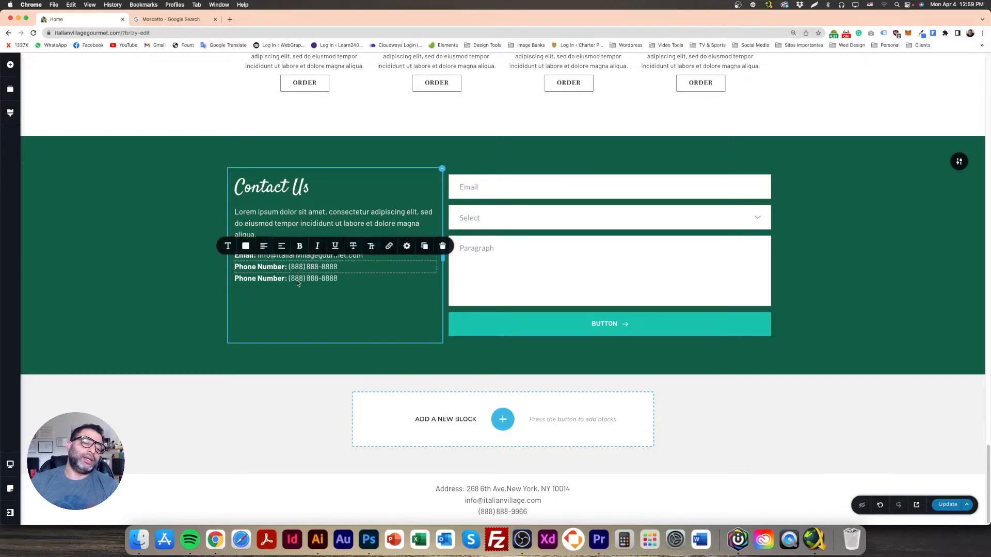
left_click(295, 279)
left_click_drag(286, 279, 222, 277)
type("Address")
left_click_drag(316, 279, 266, 279)
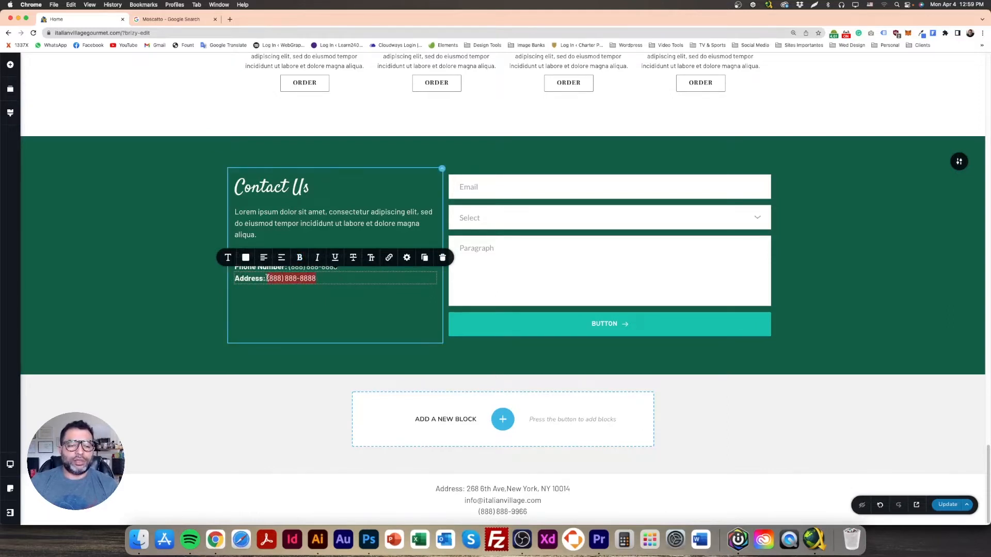
triple_click(522, 488)
left_click(308, 287)
left_click(278, 278)
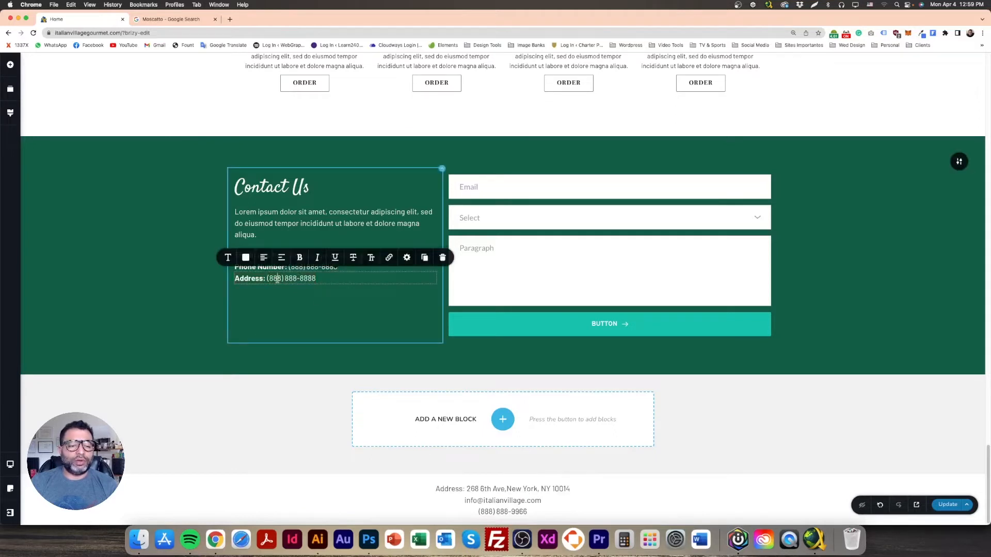
left_click_drag(265, 279, 353, 286)
key("super+v")
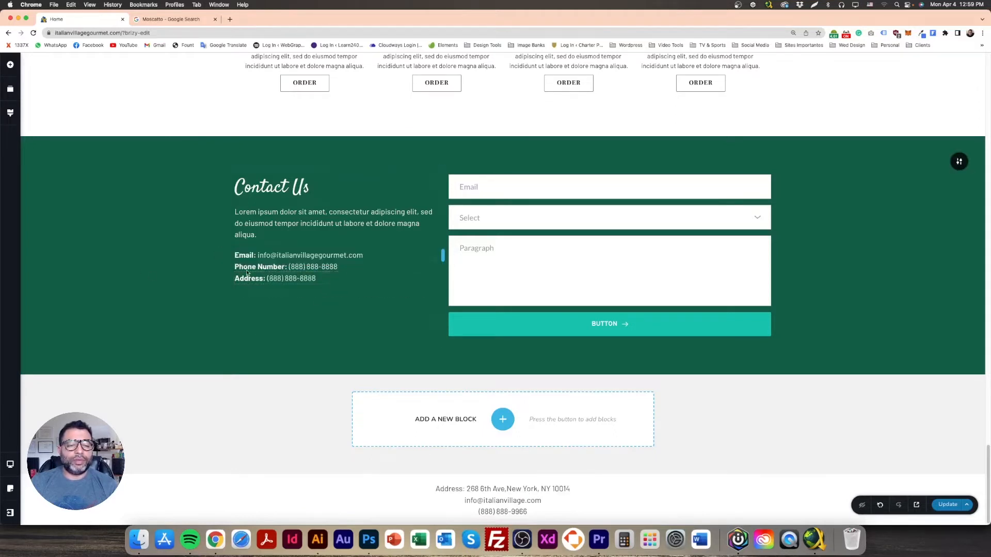
left_click(287, 279)
left_click_drag(295, 279, 266, 279)
key("BackSpace")
left_click(216, 298)
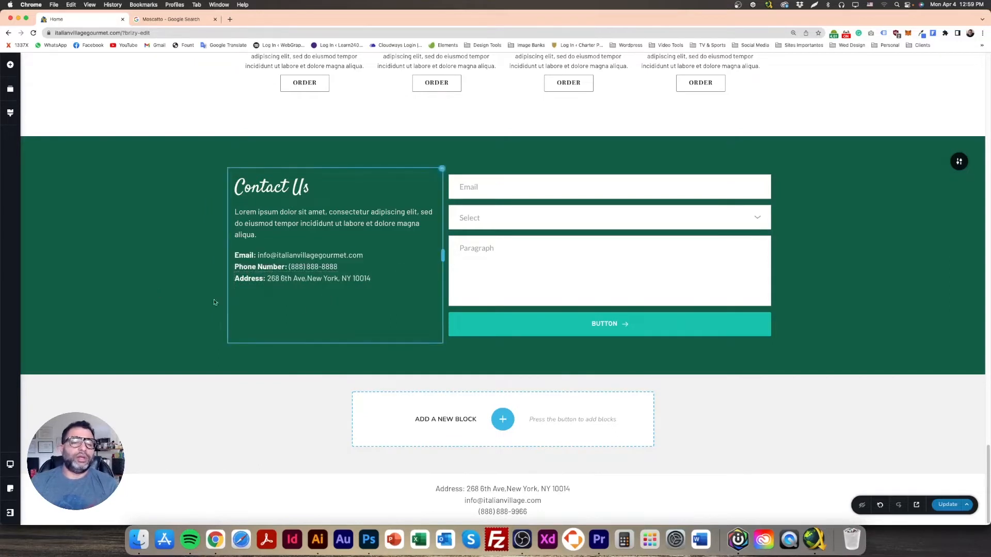
Step: Check the contact text block's Gap Above/Below spacing settings, then finish editing
left_click(346, 285)
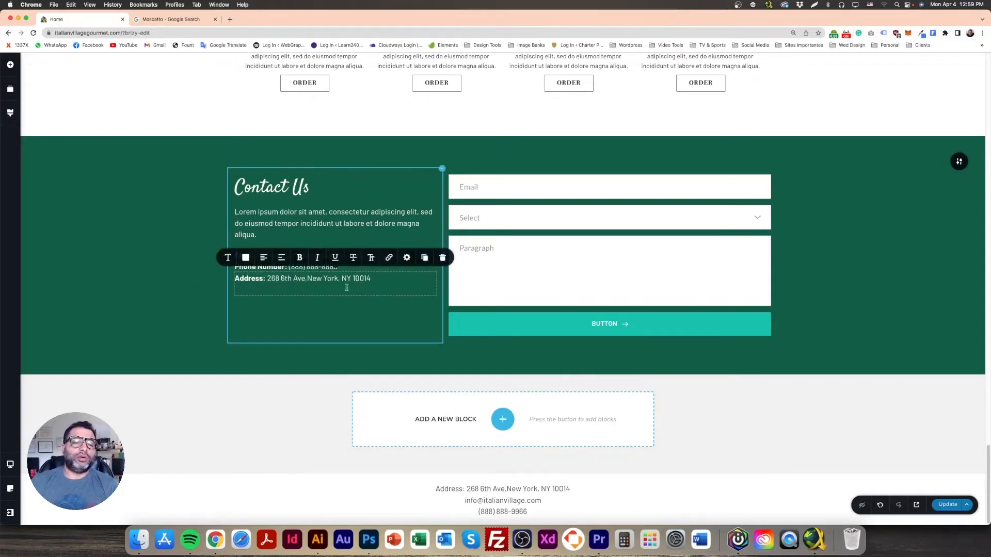
left_click(407, 258)
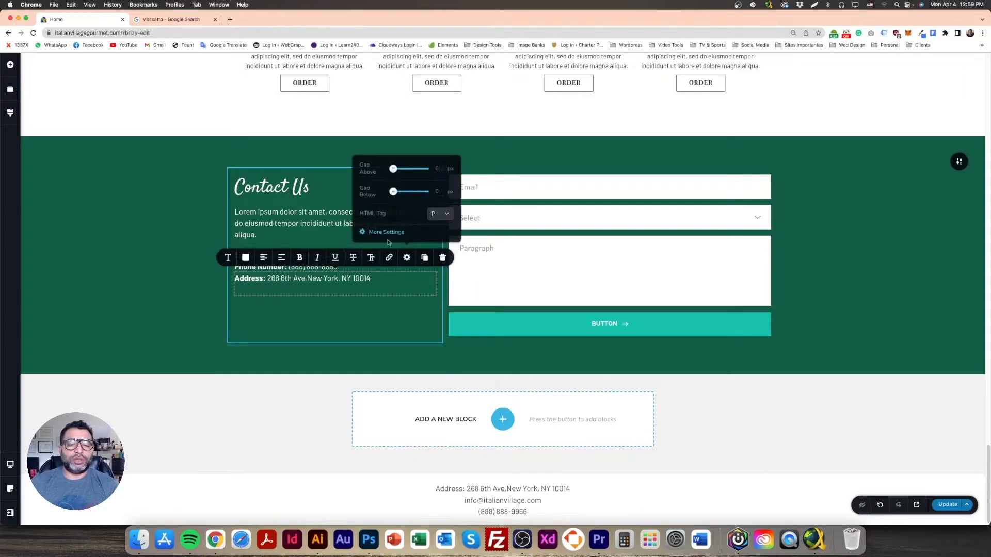
left_click(201, 291)
left_click(310, 290)
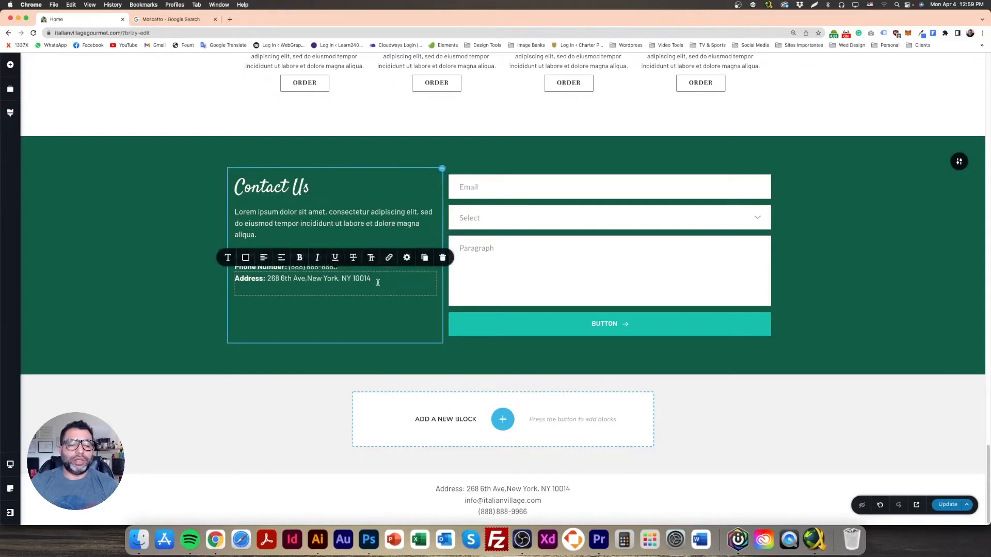
left_click(223, 295)
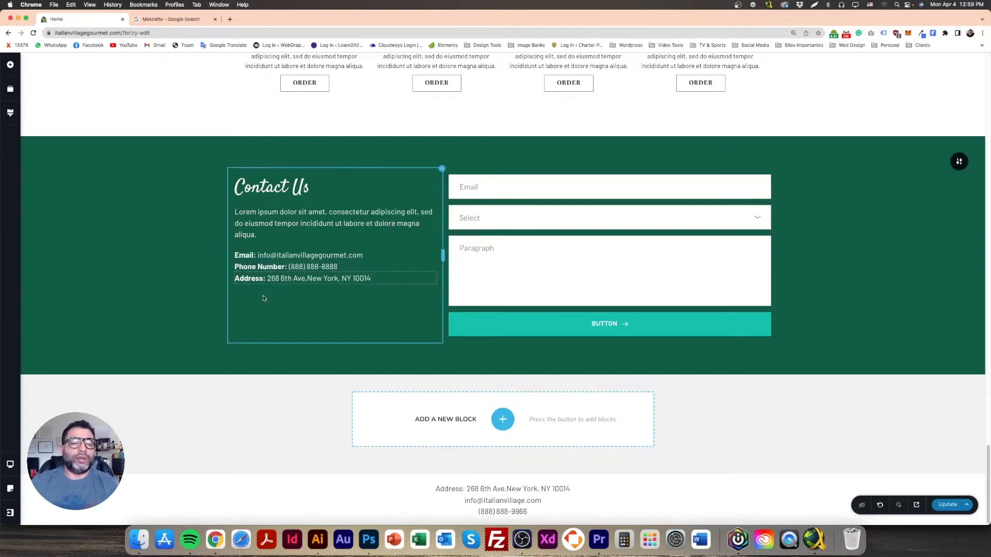
Step: Drag a Row below the address lines and duplicate a column to get three columns
left_click(10, 65)
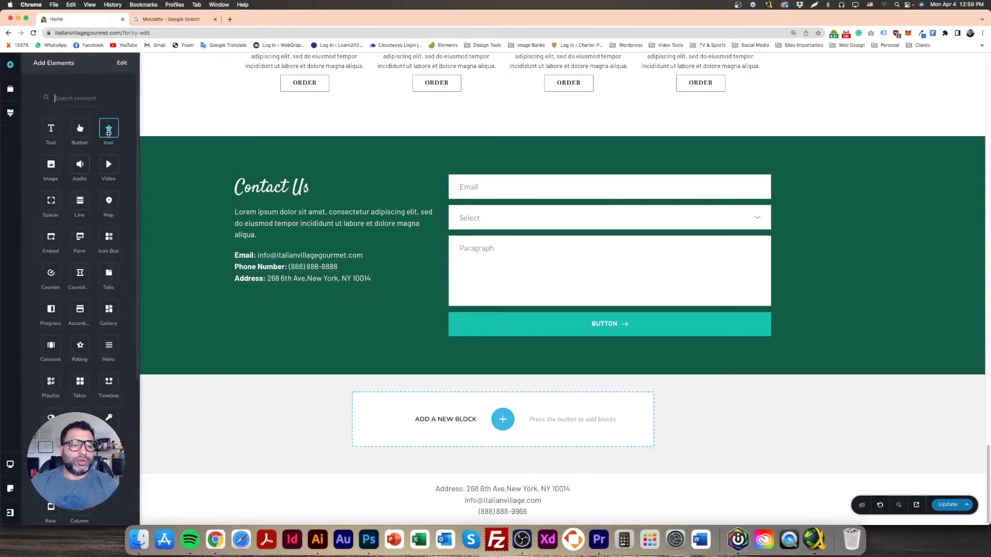
left_click(147, 181)
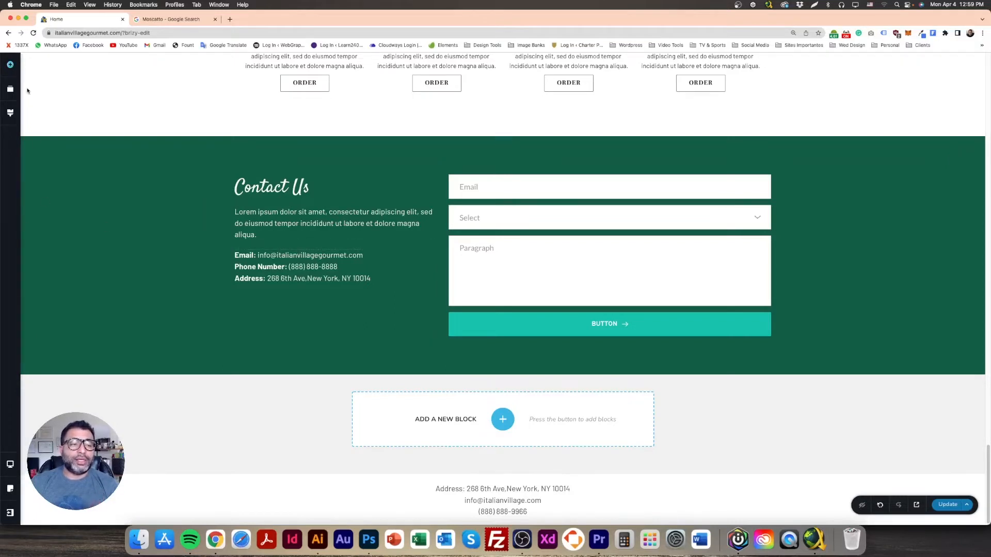
left_click(10, 65)
scroll(77, 465, "down", 1)
left_click_drag(51, 475, 288, 283)
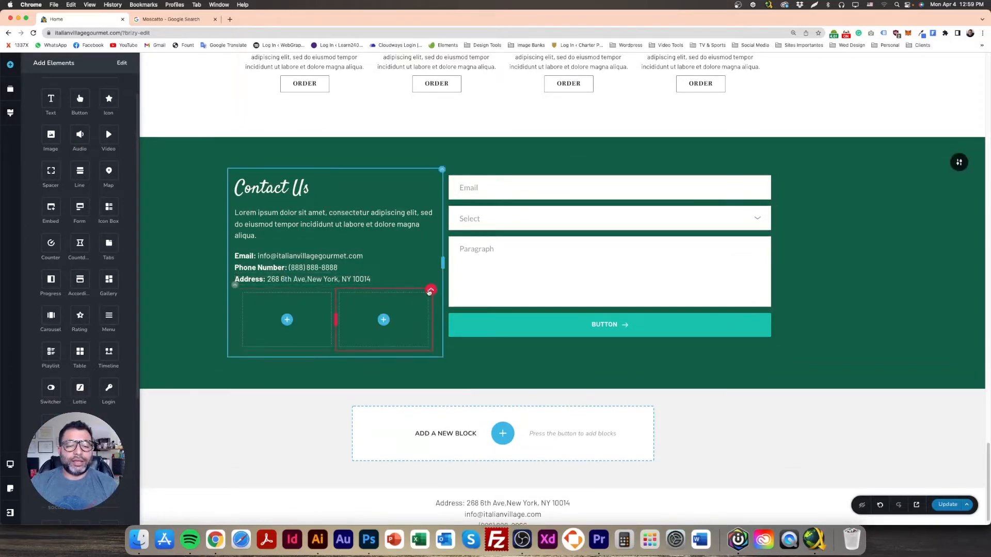
left_click(431, 291)
left_click(467, 269)
left_click(271, 322)
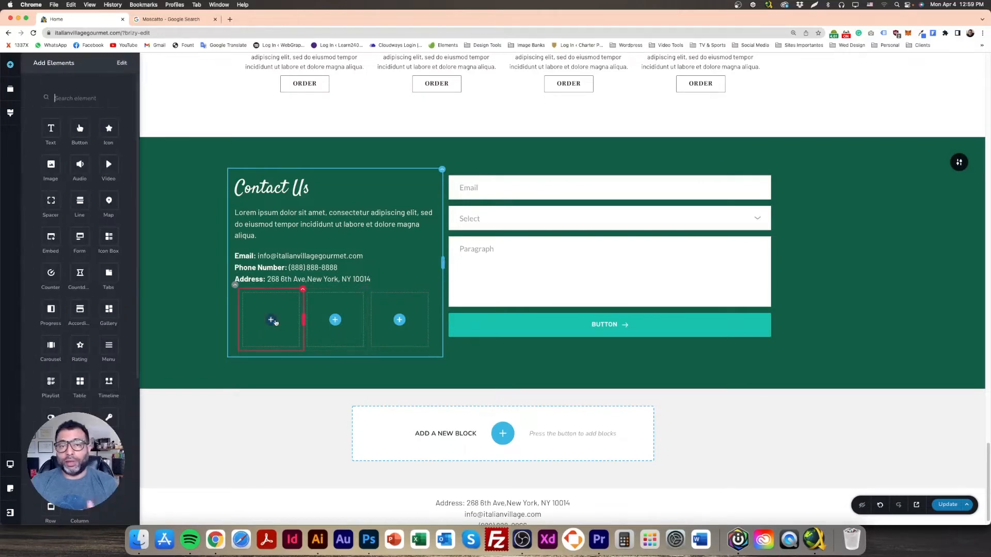
Step: Place an Icon in the first column and colour the star white, with a light grey hover colour
left_click_drag(108, 129, 272, 403)
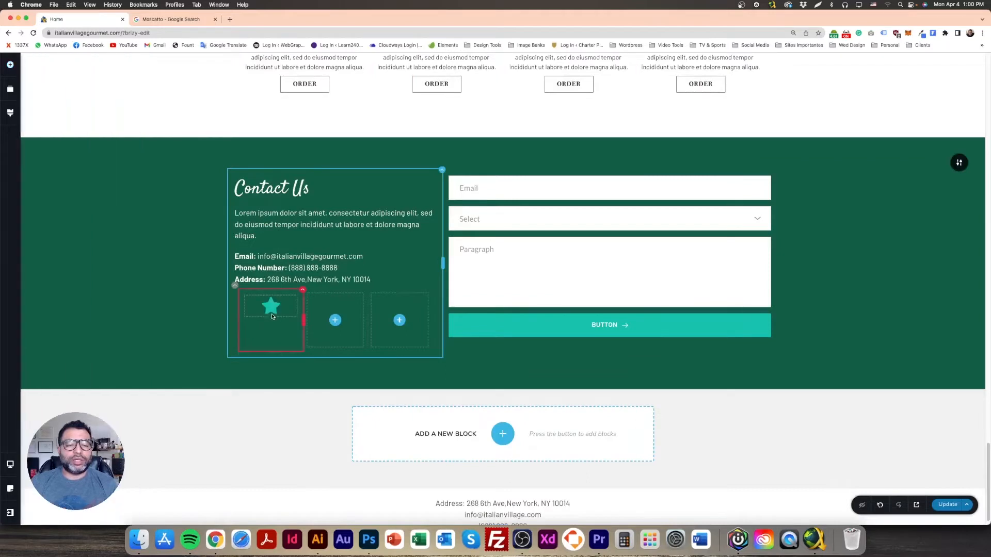
left_click(272, 313)
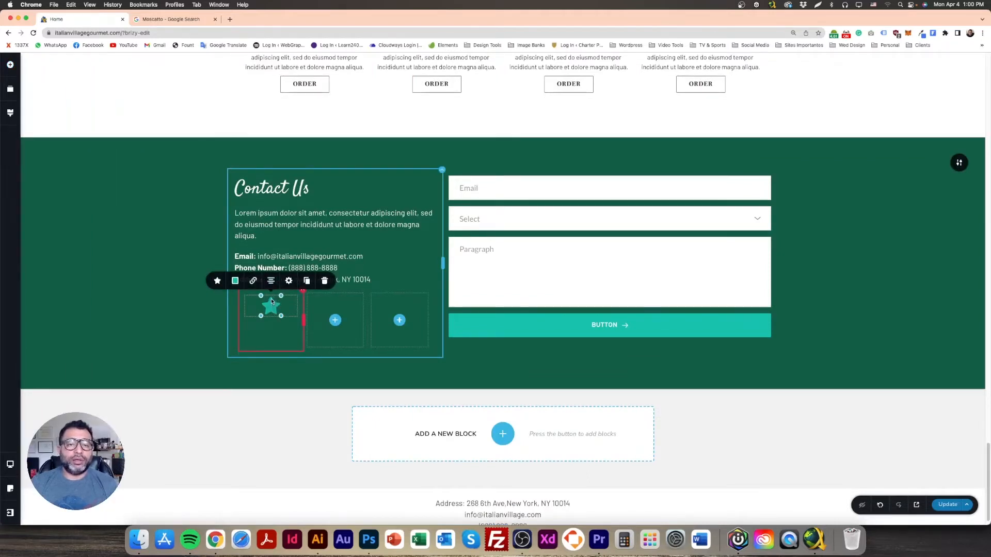
left_click(235, 280)
left_click_drag(204, 173, 180, 160)
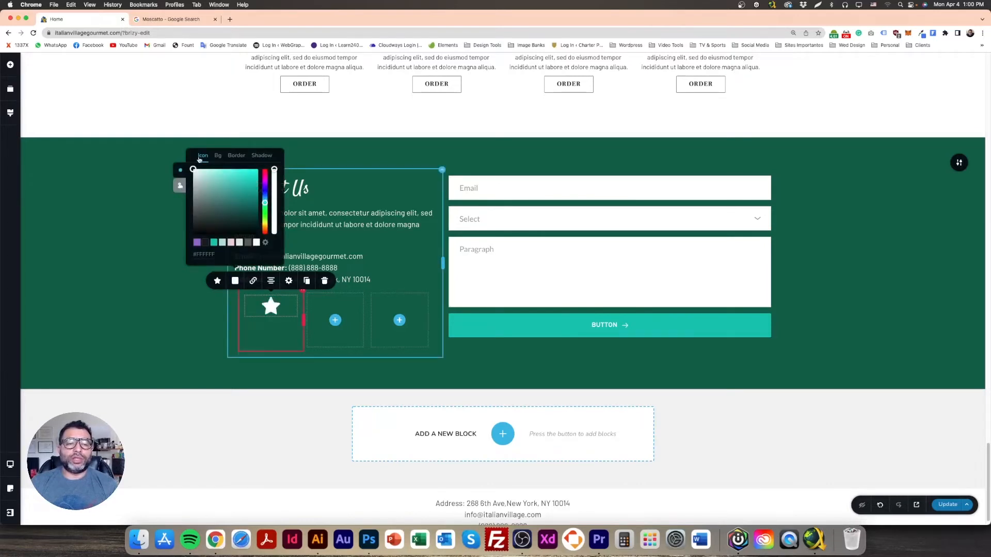
left_click(181, 189)
left_click(192, 169)
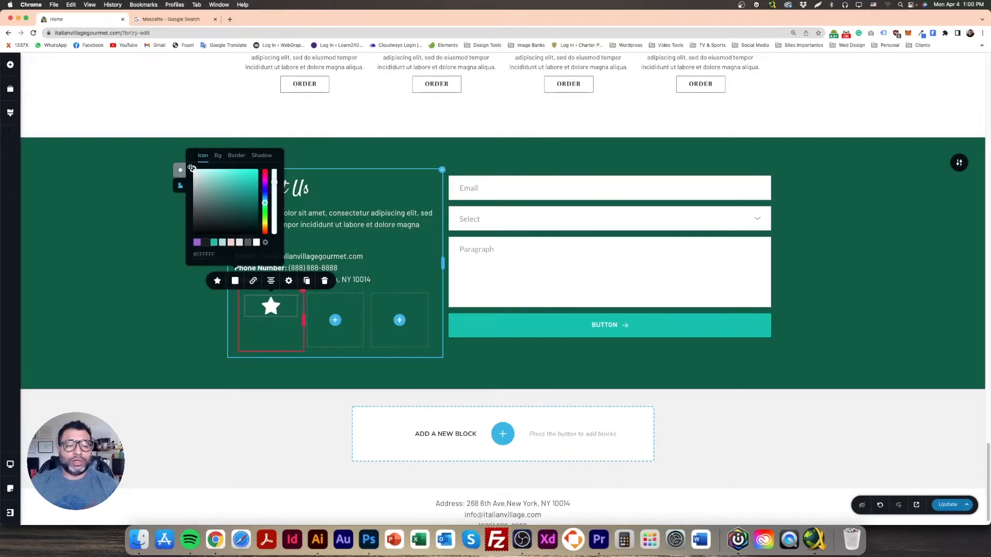
left_click_drag(195, 168, 191, 174)
left_click(107, 186)
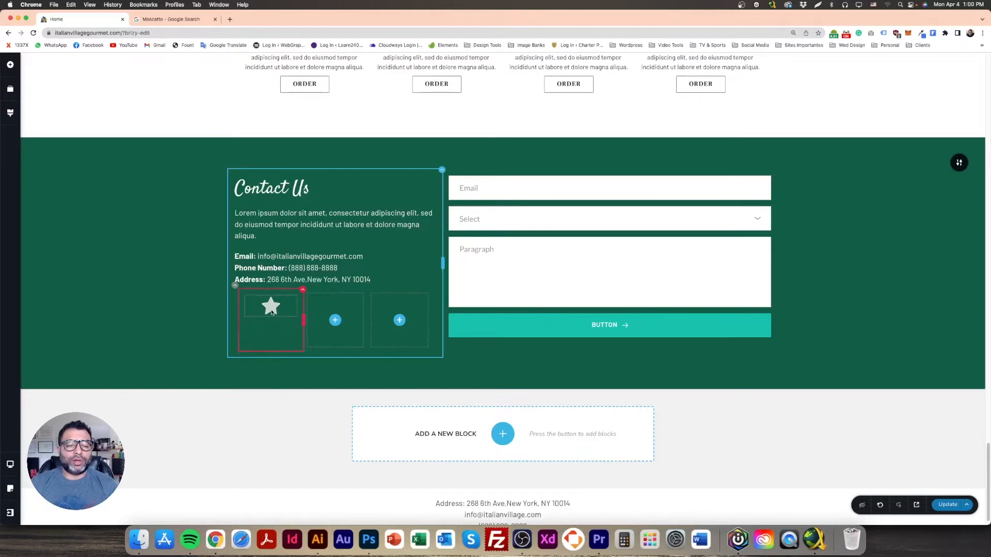
Step: Review the star icon's choice, size and background options
left_click(271, 307)
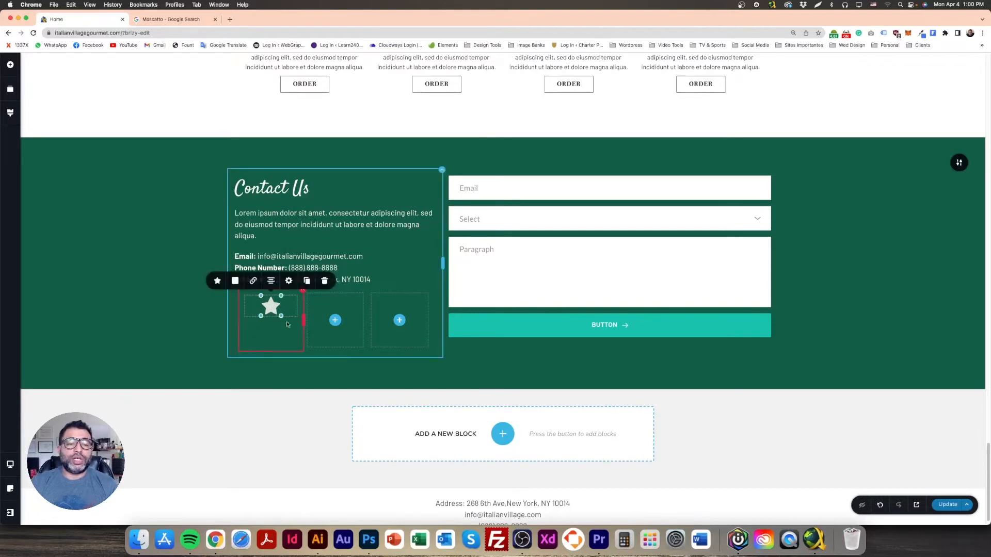
left_click(217, 281)
left_click(230, 205)
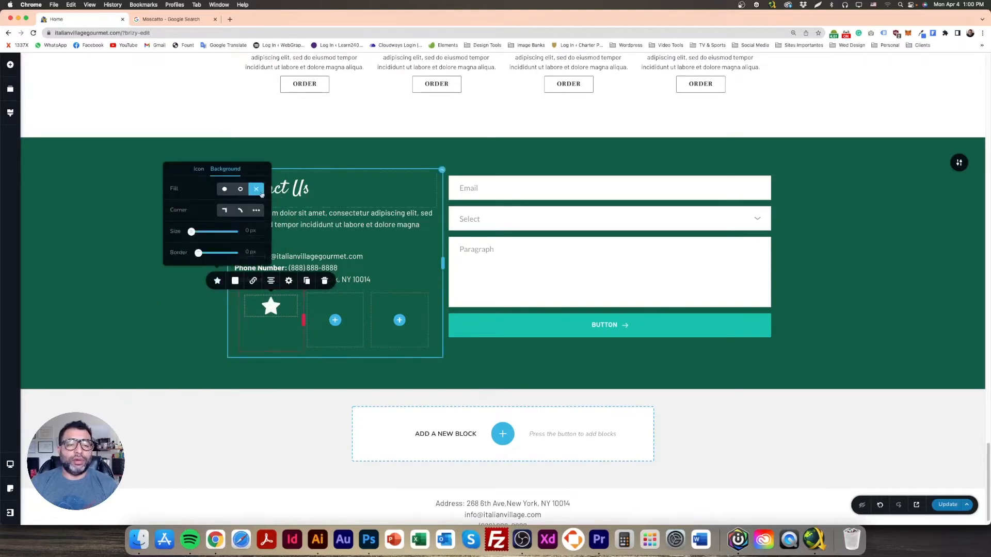
left_click(199, 170)
Step: Replace the star with the Facebook icon from the icon library
left_click(131, 307)
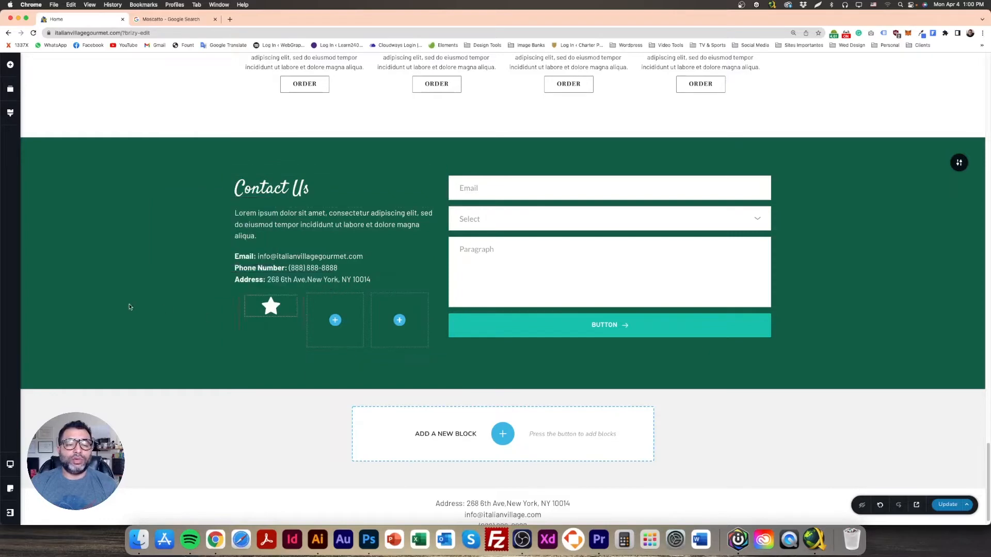
left_click(272, 308)
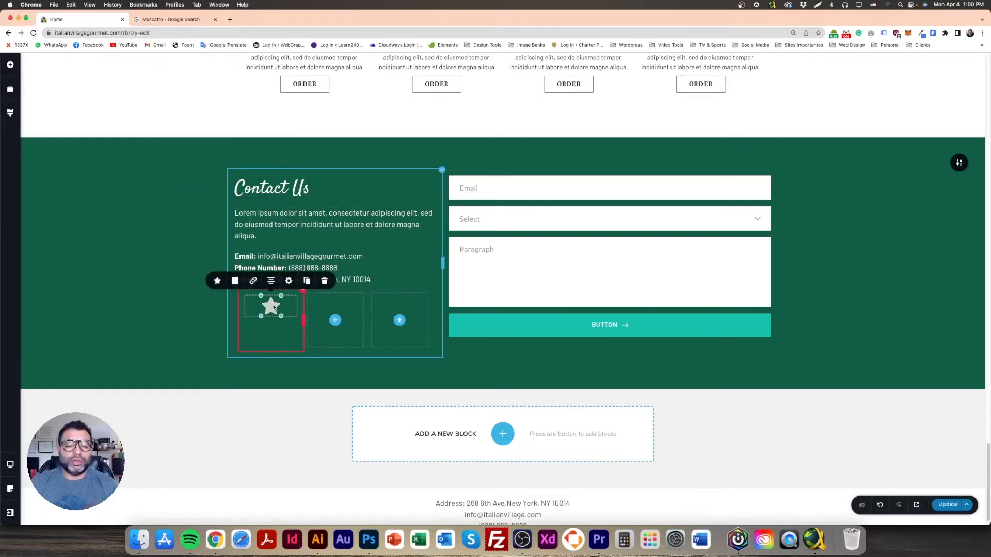
left_click(218, 281)
left_click(253, 228)
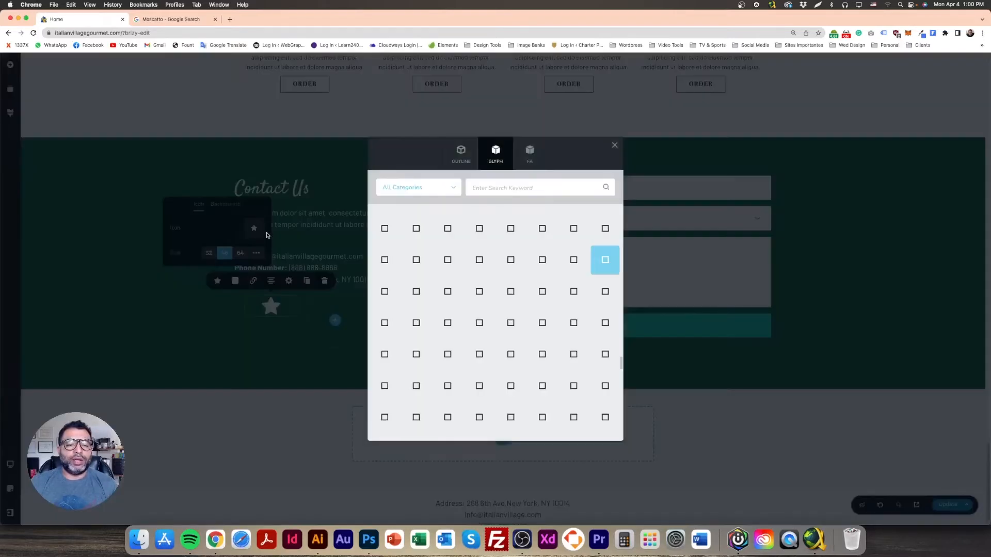
type("facebook")
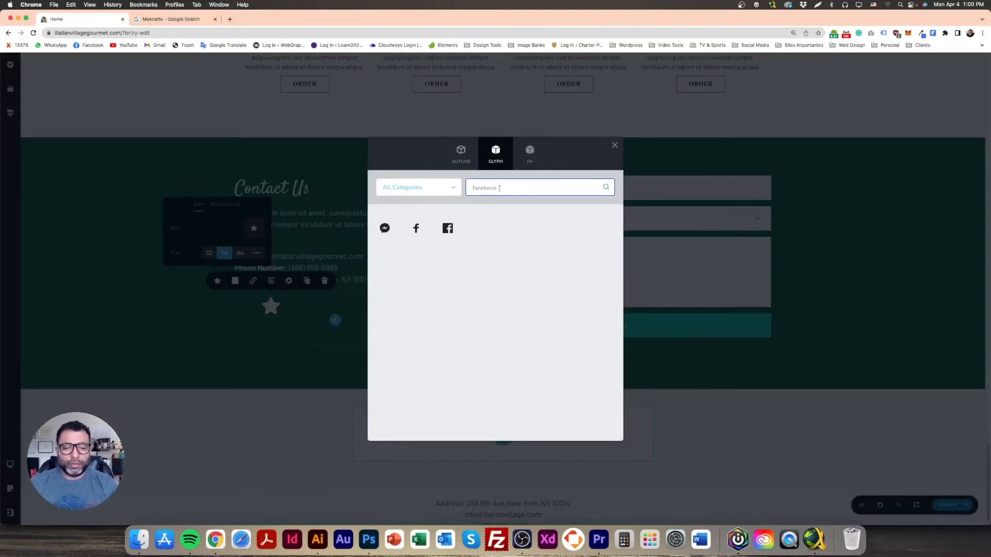
left_click(416, 228)
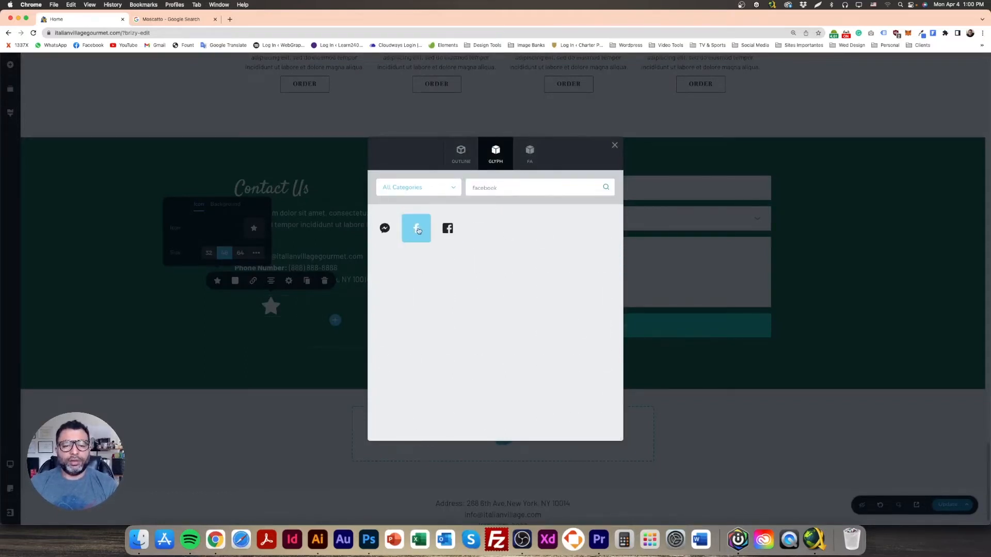
left_click(163, 311)
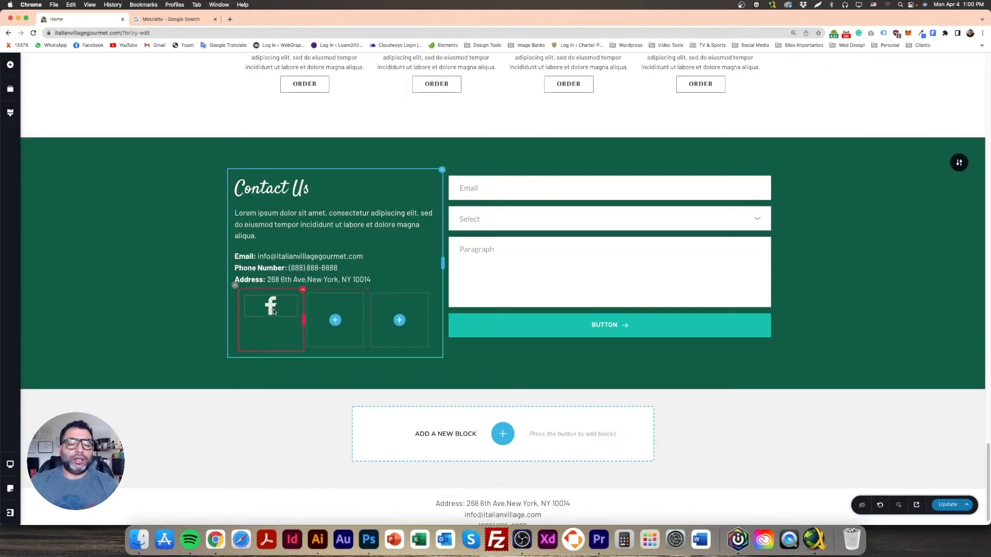
Step: Duplicate the Facebook icon twice and move the copies into the middle and last columns
left_click(274, 311)
left_click(290, 307)
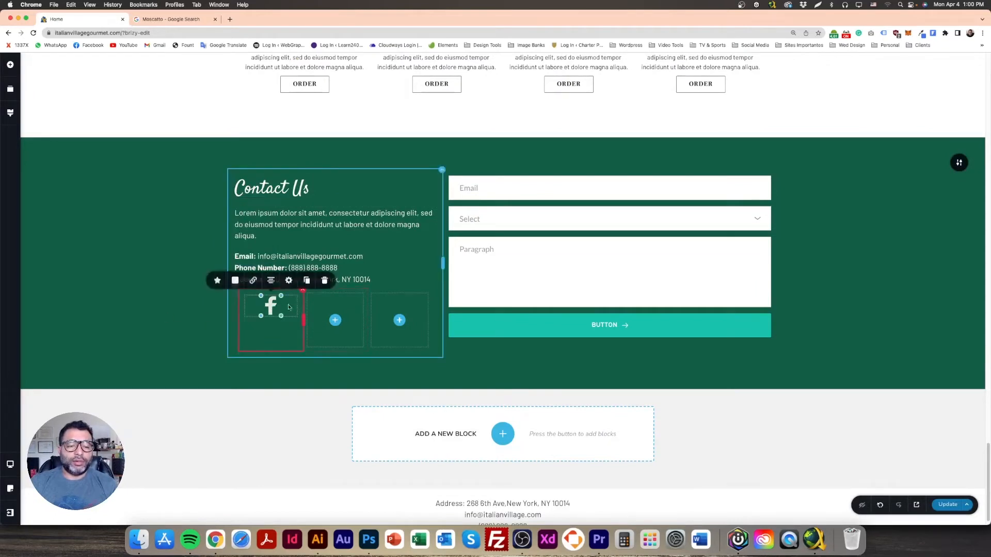
left_click(306, 280)
left_click(307, 281)
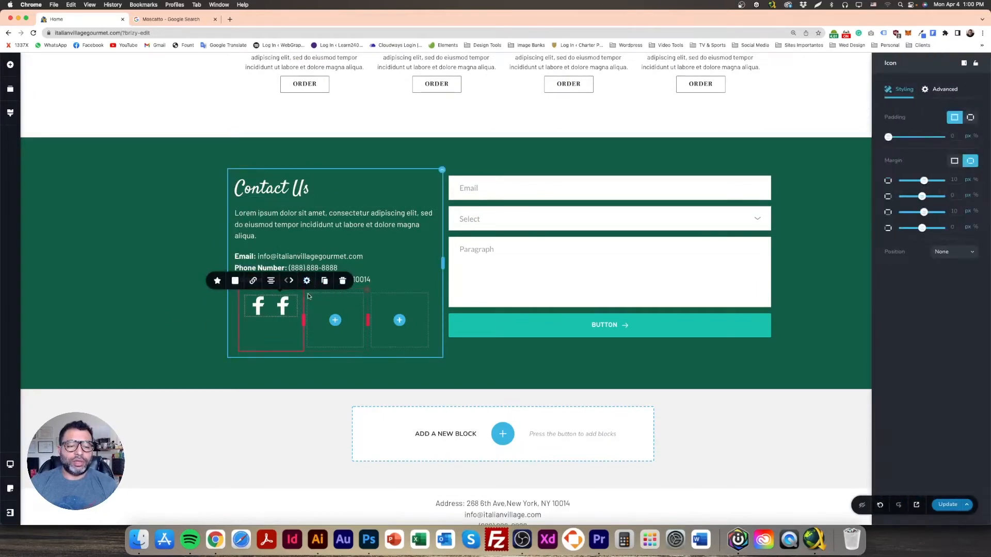
left_click(324, 280)
left_click_drag(270, 334, 335, 408)
left_click_drag(284, 310, 336, 308)
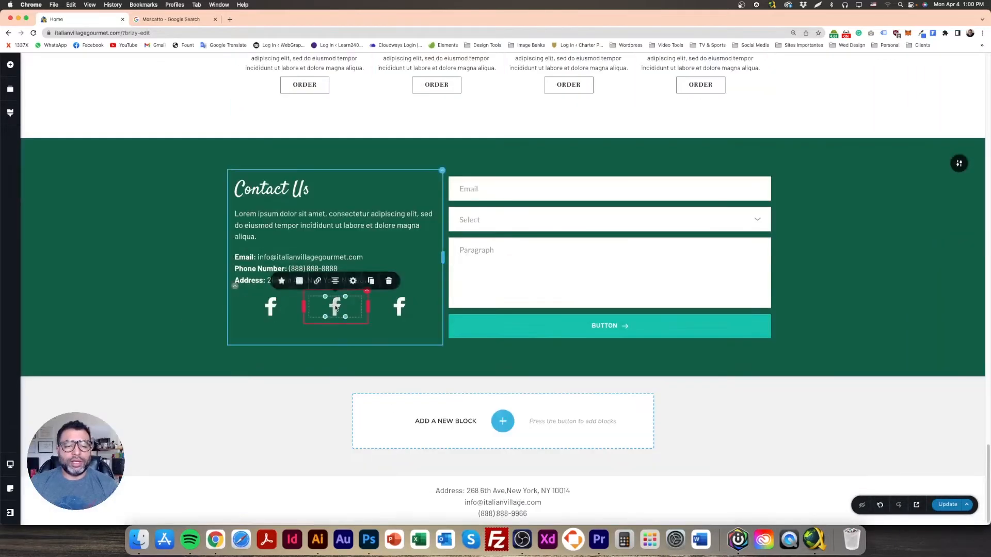
Step: Change the middle icon to Instagram
left_click(281, 281)
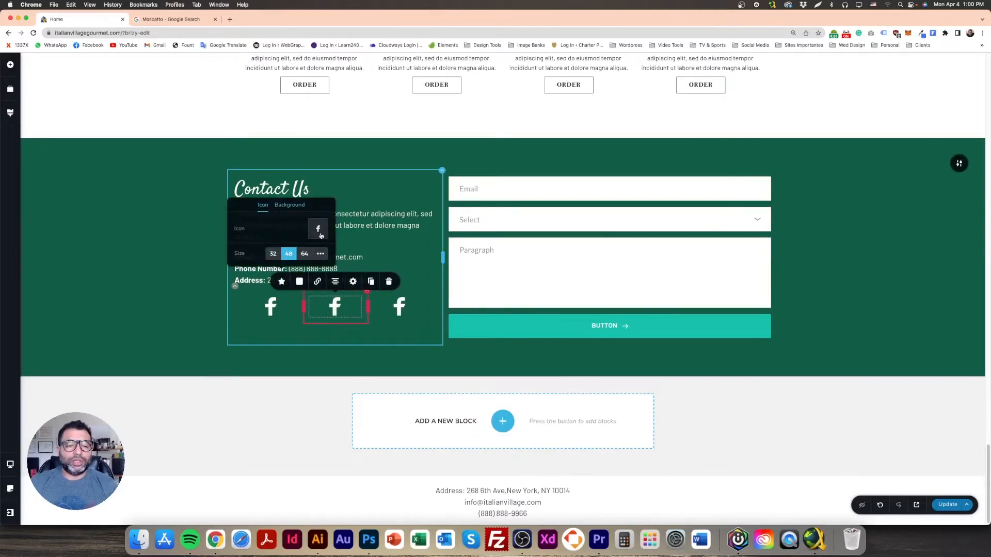
left_click(318, 230)
left_click(526, 189)
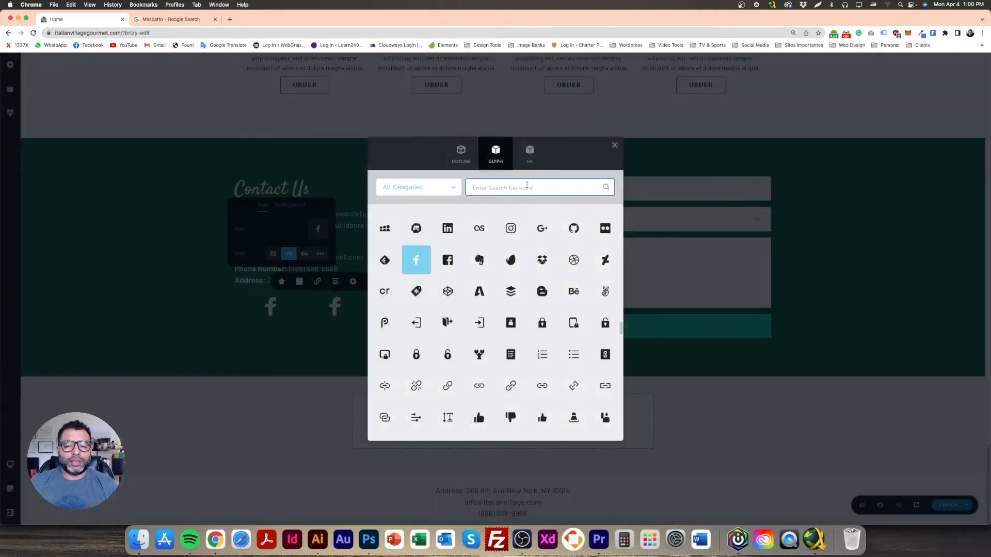
type("insta")
left_click(384, 228)
Step: Change the third icon to Twitter
left_click(400, 308)
left_click(345, 281)
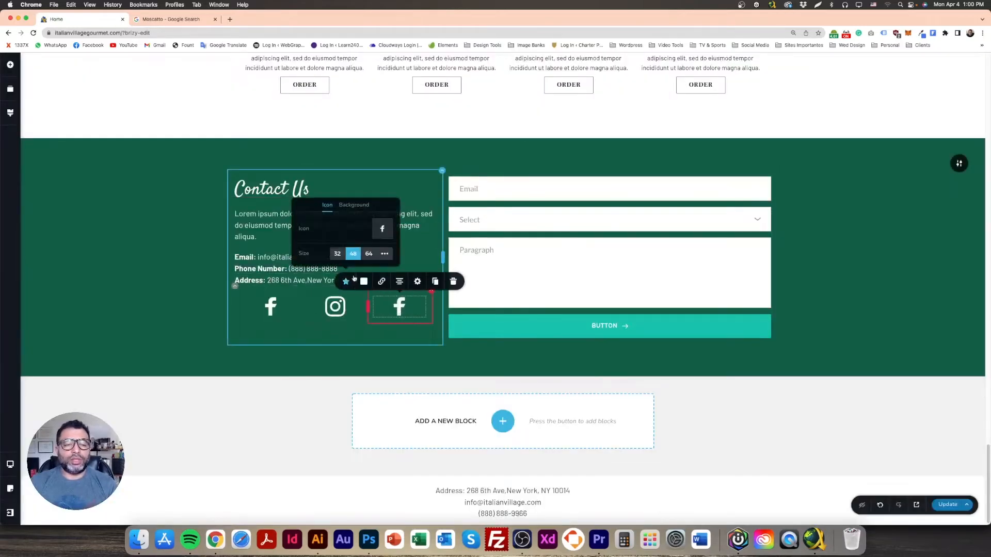
left_click(386, 231)
left_click(507, 187)
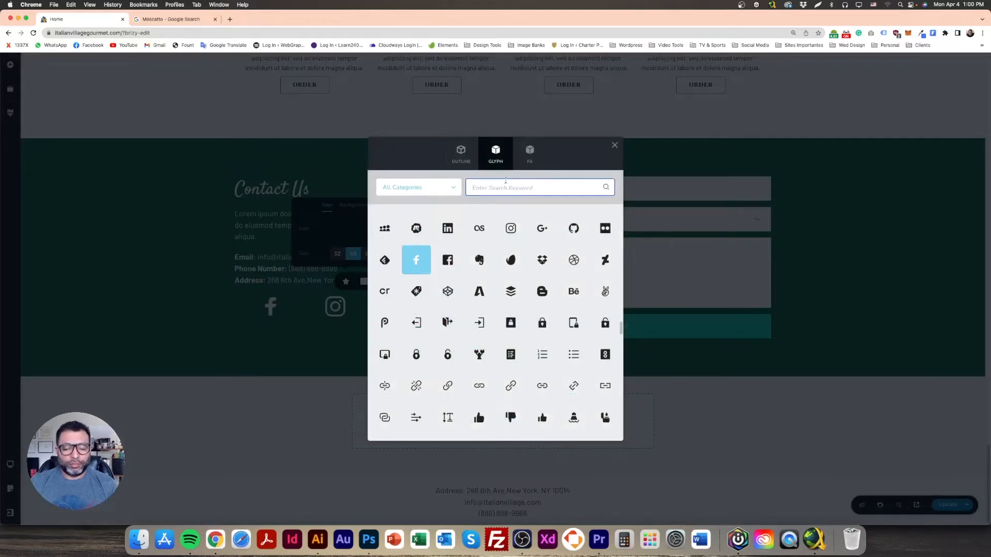
type("twitter")
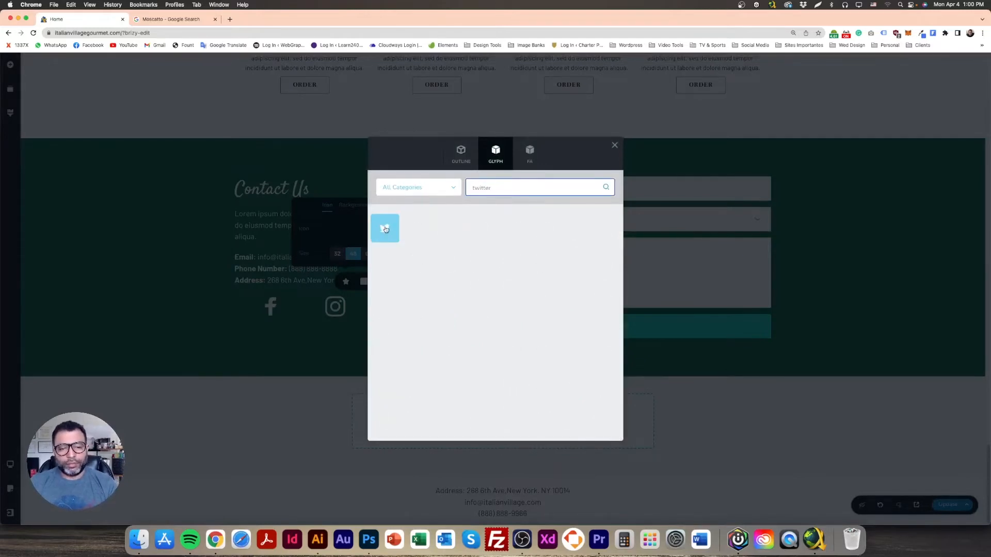
left_click(385, 228)
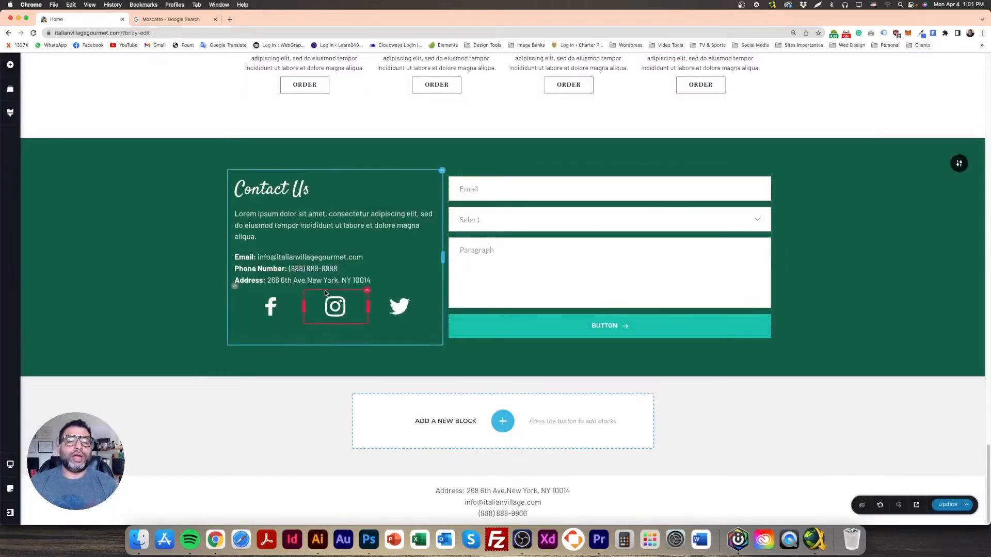
Step: Left-align the Instagram and Twitter icons, narrowing the Facebook column to 15% and the Instagram column
left_click(269, 306)
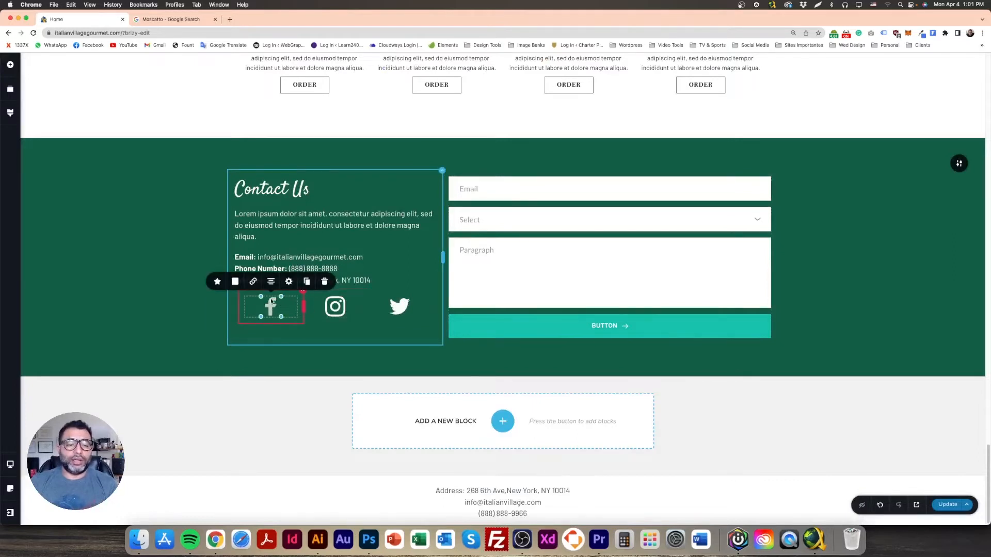
left_click(270, 282)
left_click(344, 309)
left_click(335, 281)
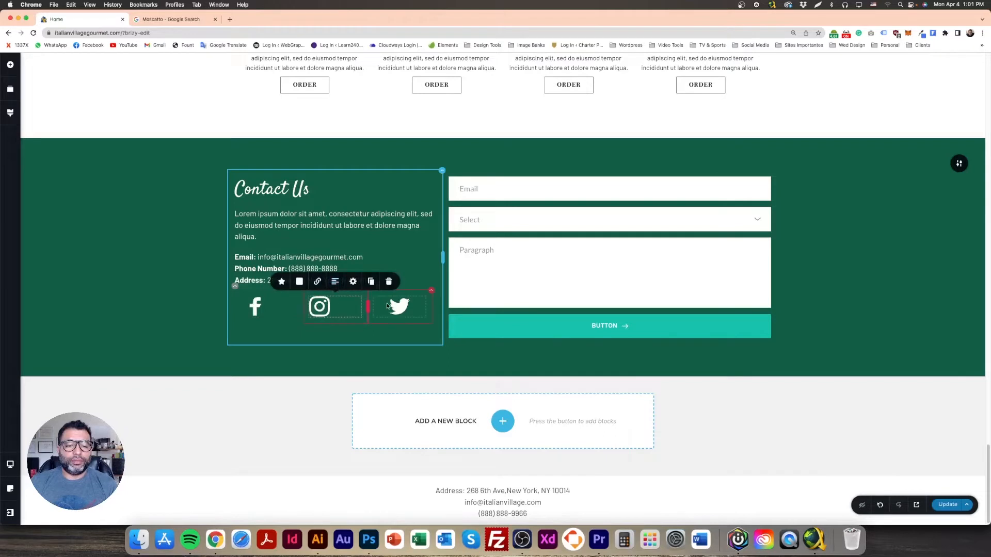
left_click(390, 307)
left_click(383, 283)
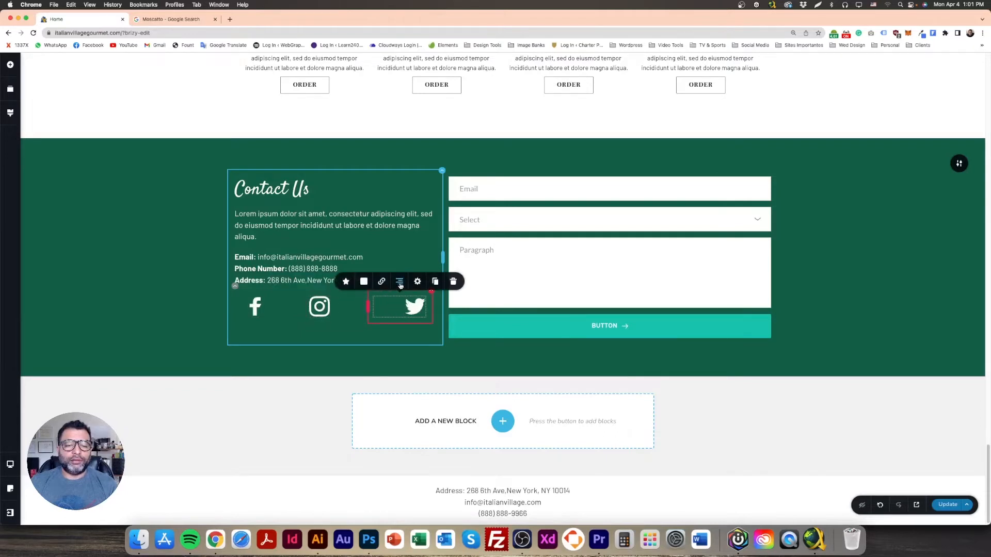
left_click_drag(304, 307, 268, 305)
left_click_drag(365, 306, 297, 306)
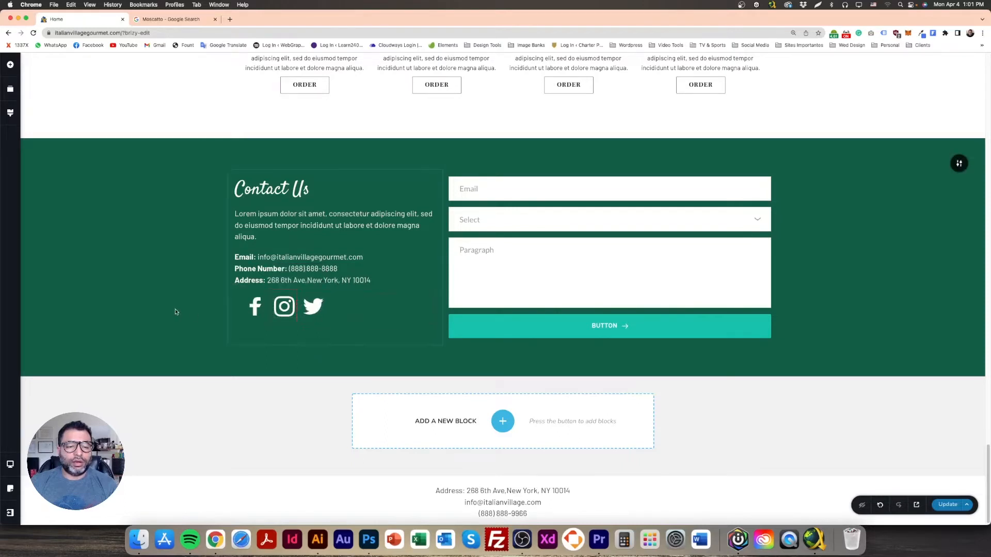
Step: Set the Facebook, Instagram and Twitter icons each to Size 32
left_click(251, 308)
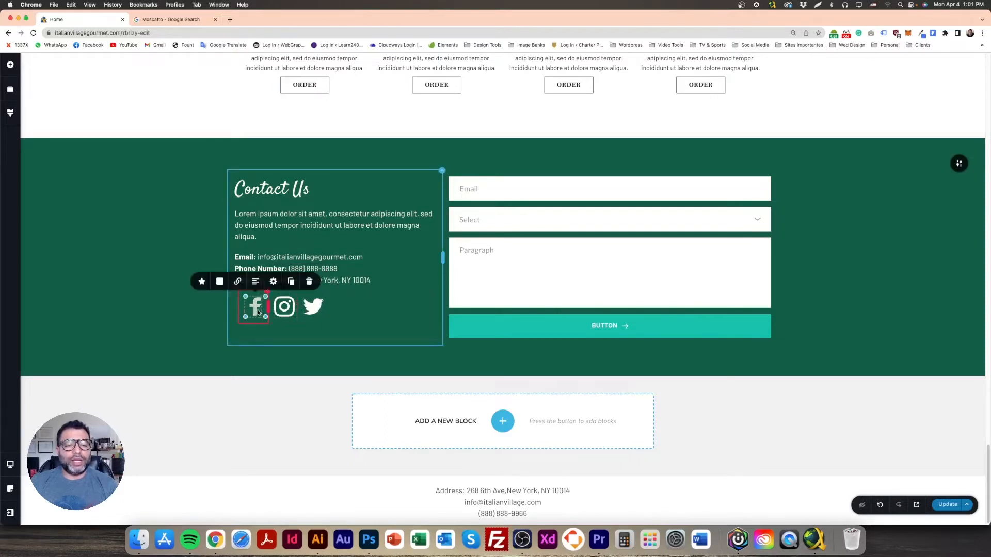
left_click(202, 281)
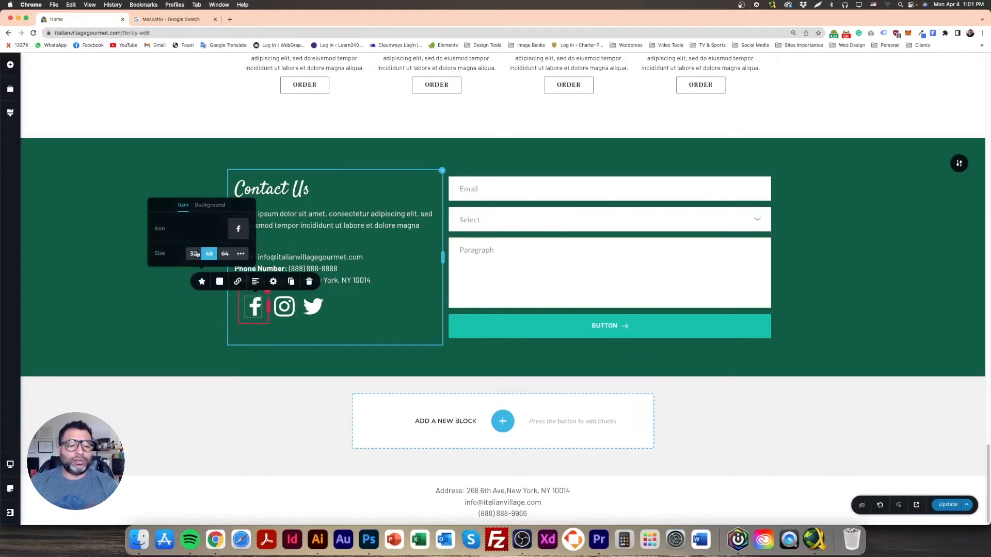
left_click(193, 254)
left_click(287, 312)
left_click(231, 281)
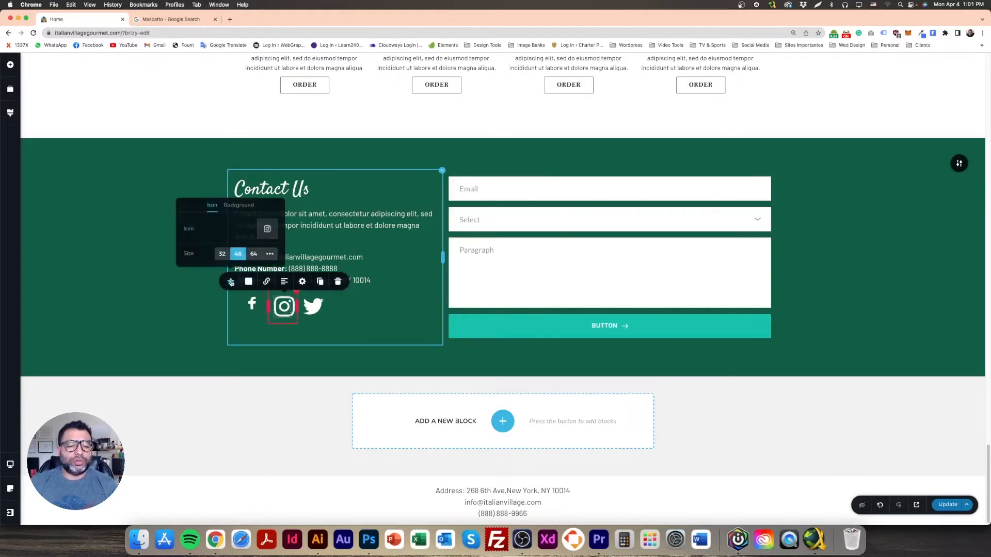
left_click(222, 254)
left_click(325, 307)
left_click(318, 307)
left_click(260, 281)
left_click(249, 253)
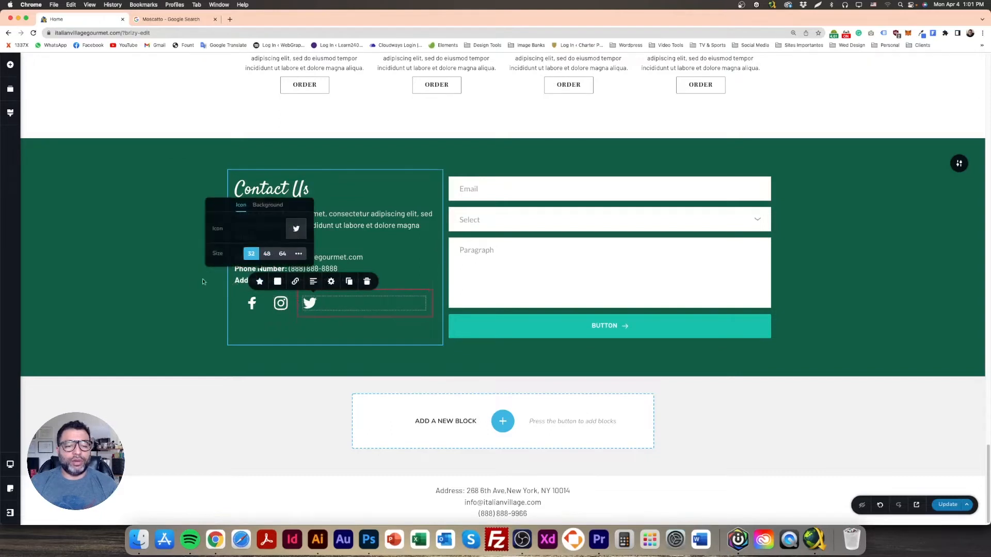
left_click(178, 297)
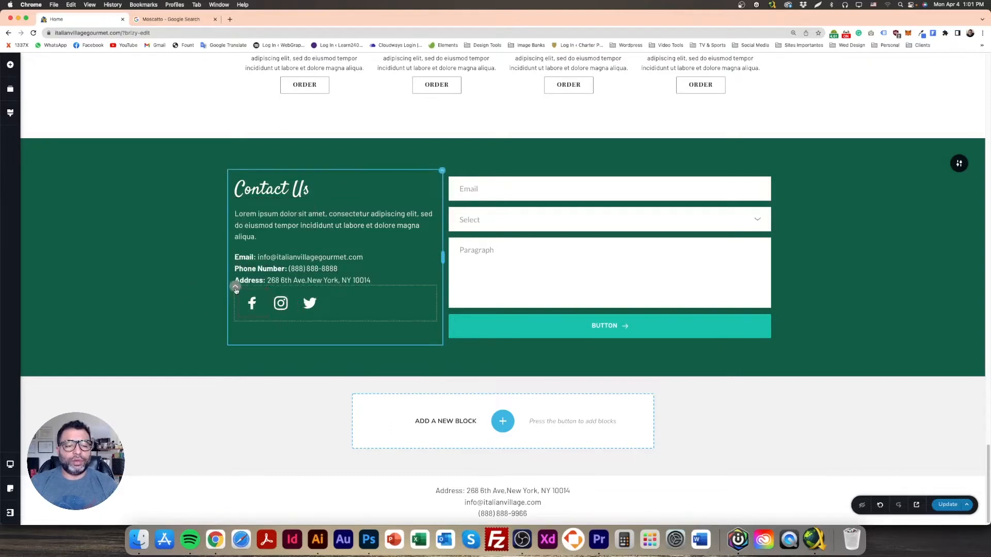
left_click(235, 290)
left_click(166, 308)
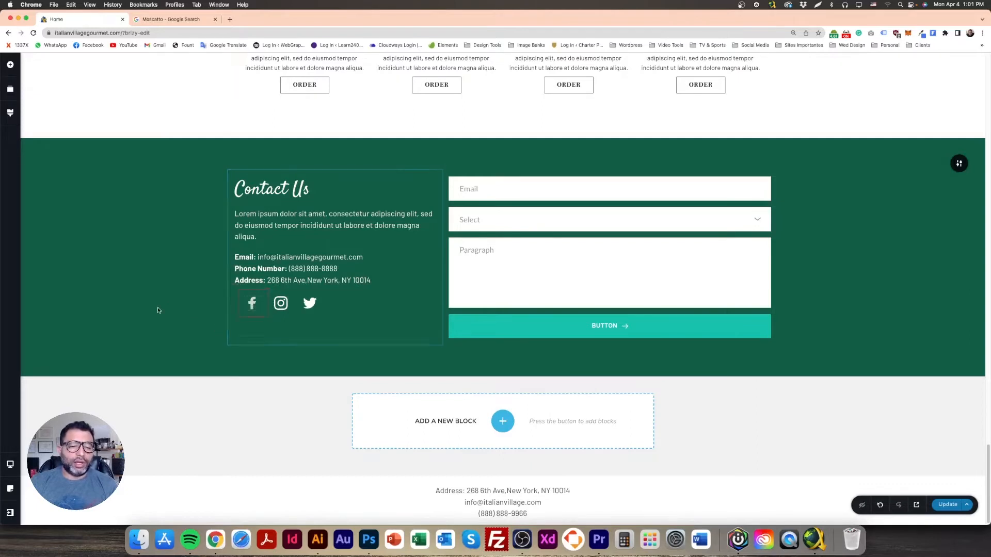
Step: Insert a Line element above the social icons, coloured white with much lower opacity
left_click(10, 65)
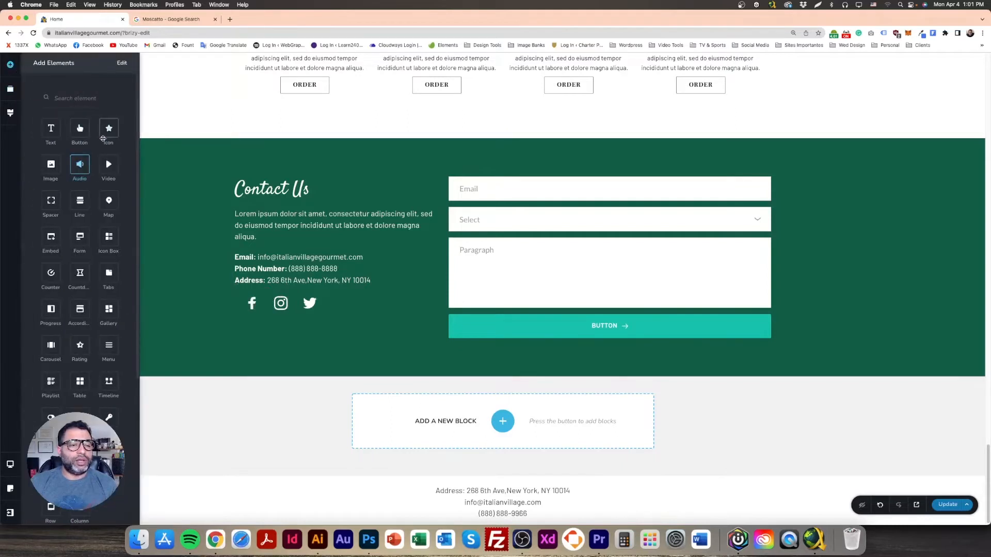
left_click_drag(113, 201, 312, 295)
left_click(312, 295)
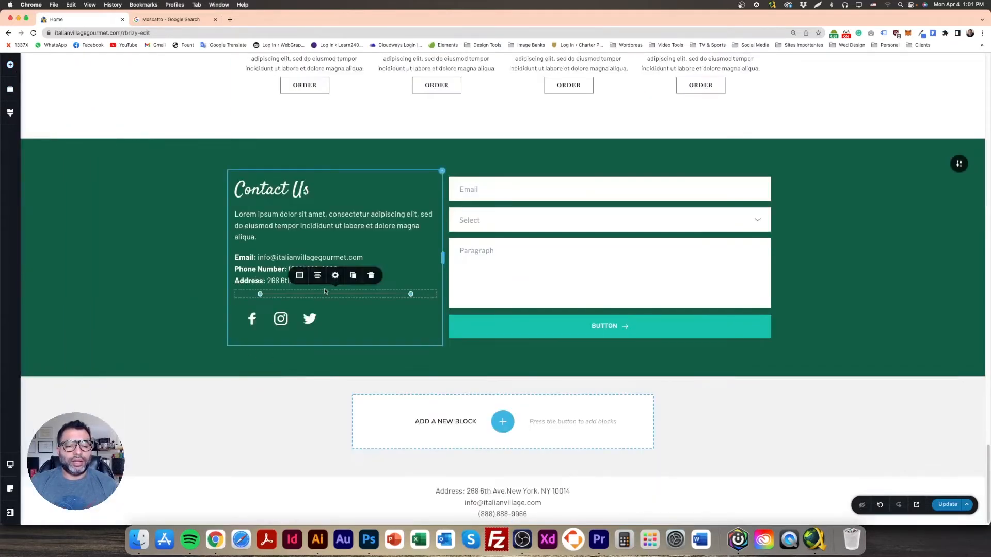
left_click(299, 276)
left_click(320, 236)
left_click_drag(339, 182, 339, 209)
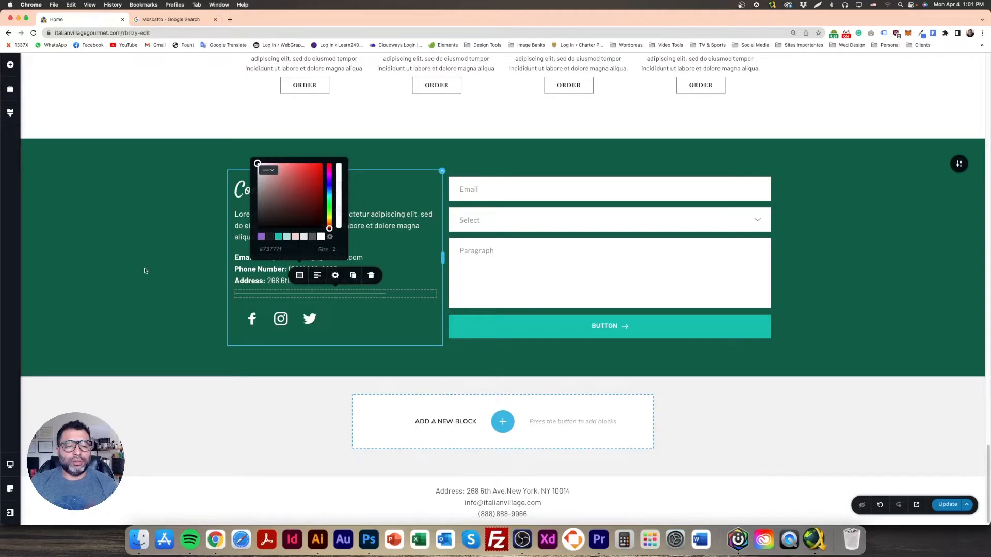
left_click(145, 271)
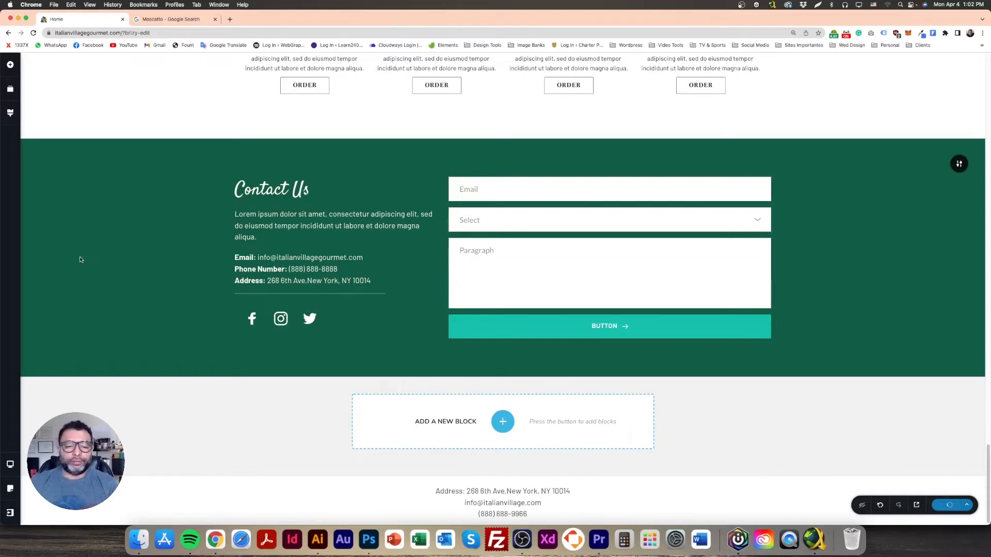
scroll(311, 394, "up", 3)
scroll(311, 395, "down", 3)
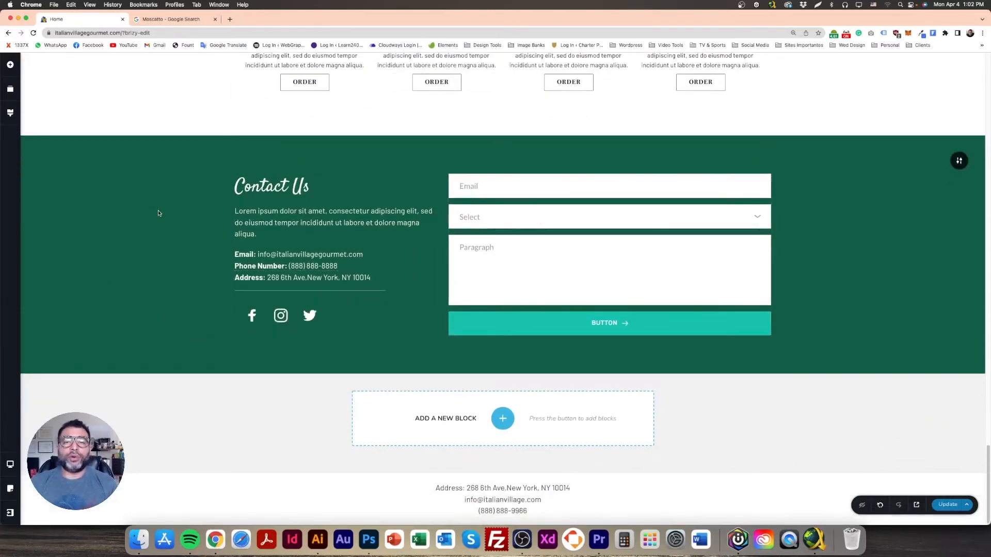
Step: Duplicate the form's Email field to add another field
left_click(499, 187)
left_click(489, 219)
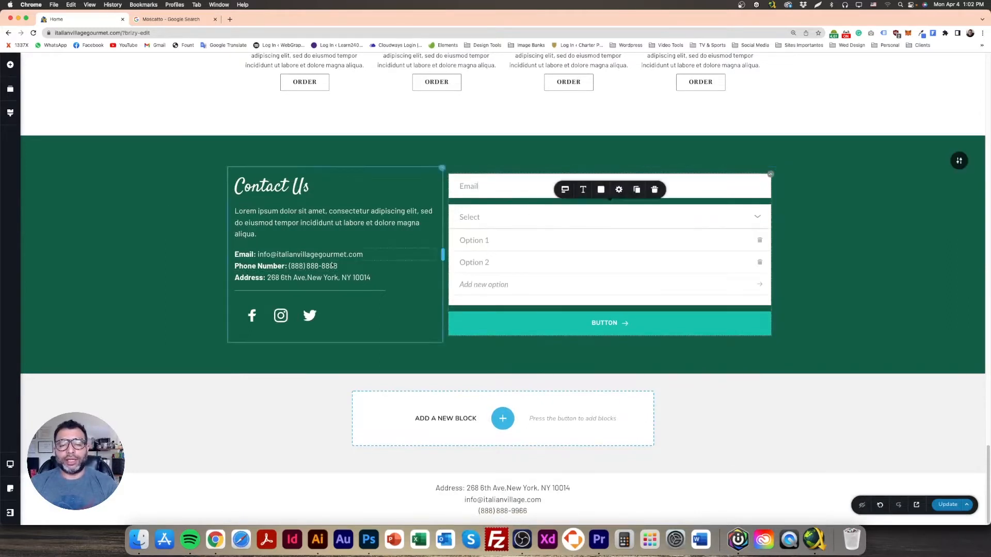
left_click(131, 259)
left_click(512, 219)
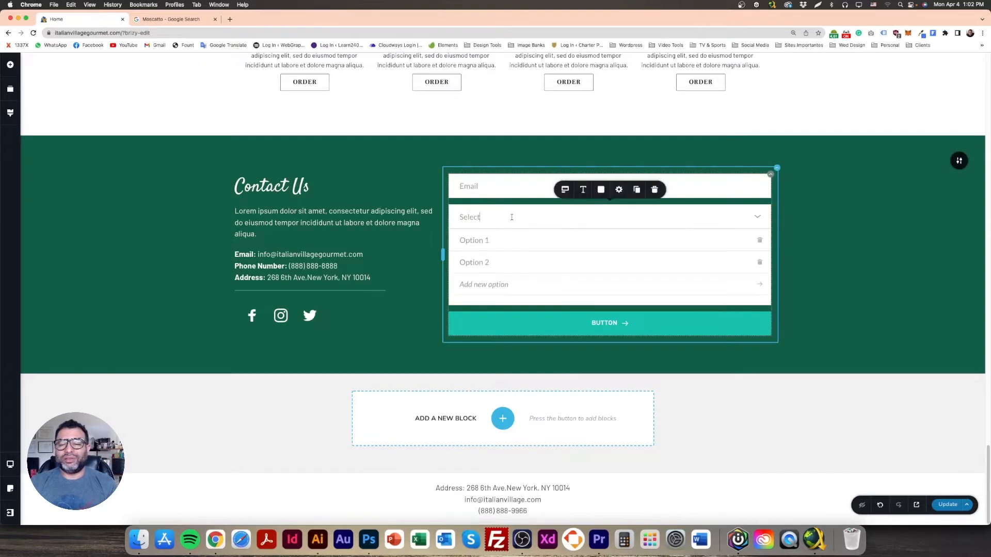
left_click(160, 222)
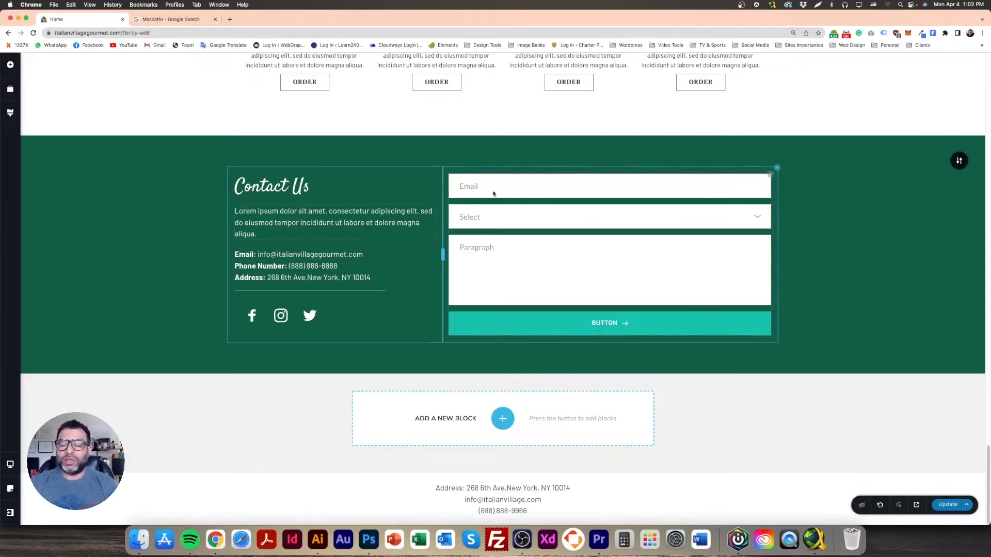
left_click(519, 185)
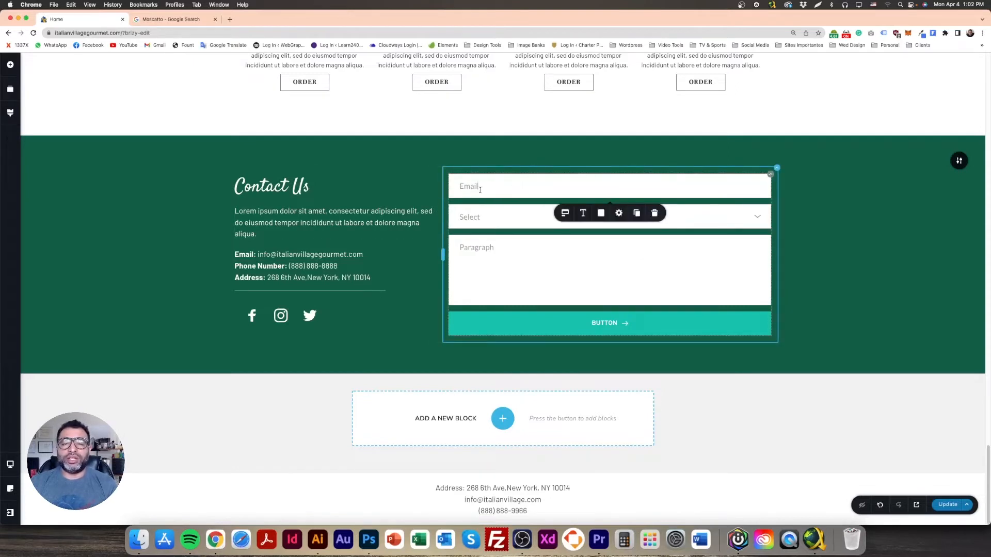
left_click(636, 213)
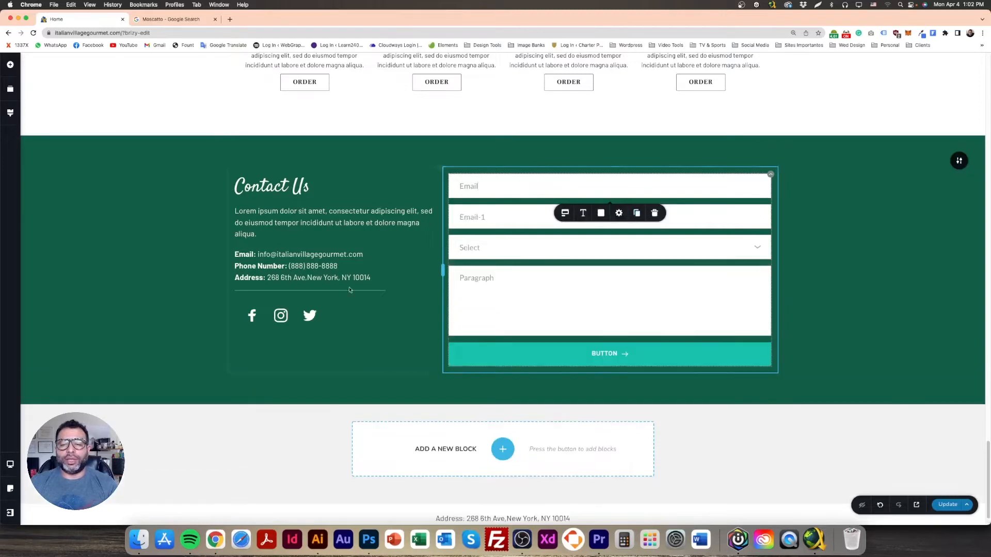
left_click(115, 244)
left_click(490, 184)
Step: Relabel the first three form fields Name, Email and Subjects
left_click(489, 182)
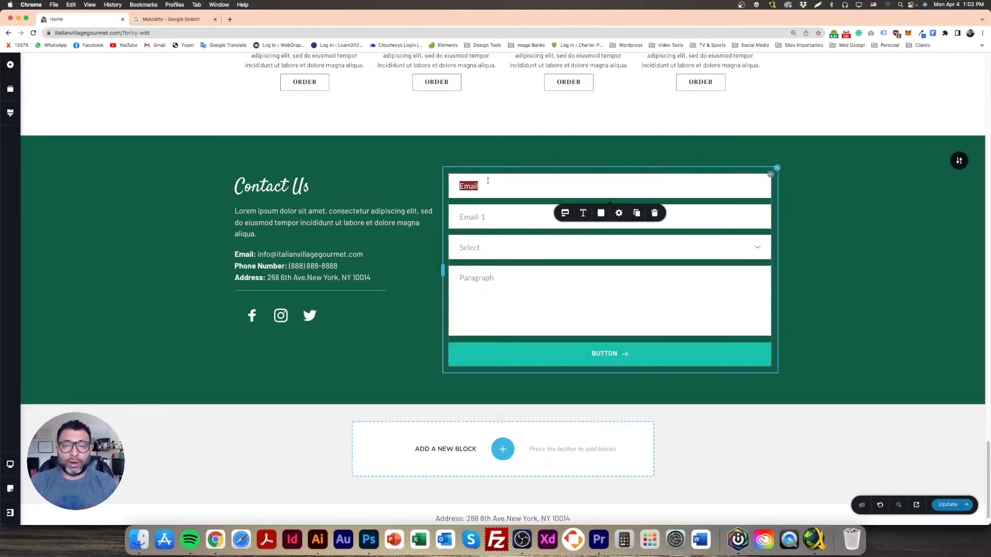
type("Rodrigo")
type("Name")
left_click(473, 219)
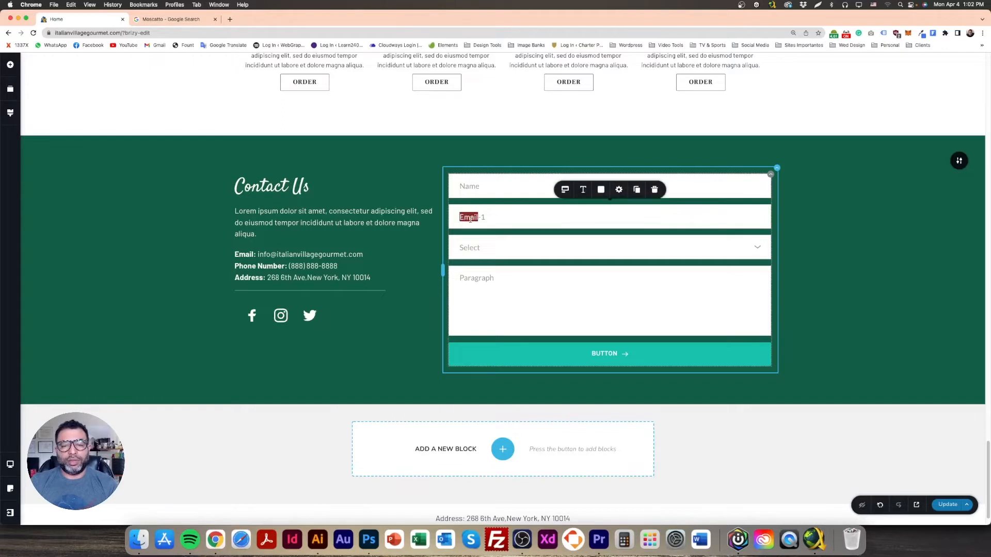
type("Email")
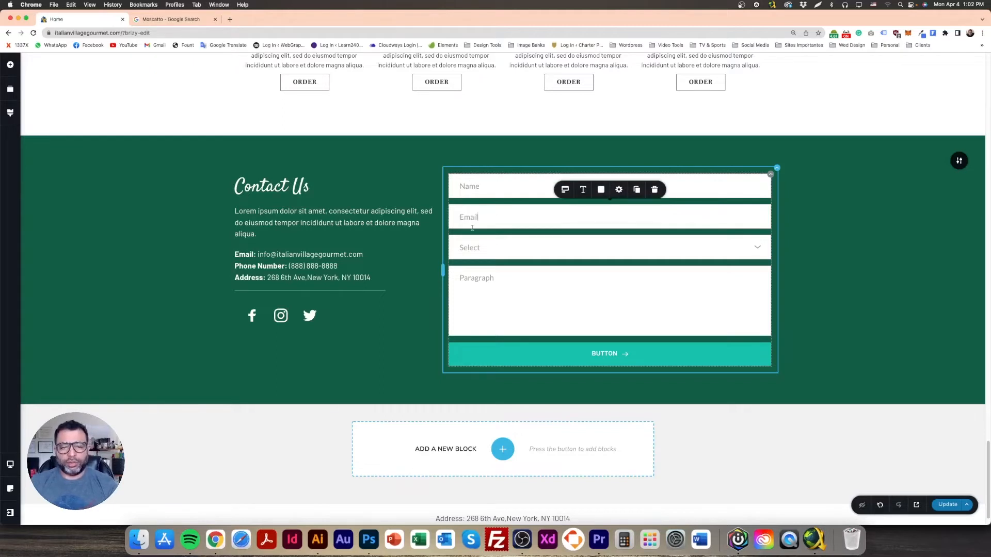
left_click(469, 248)
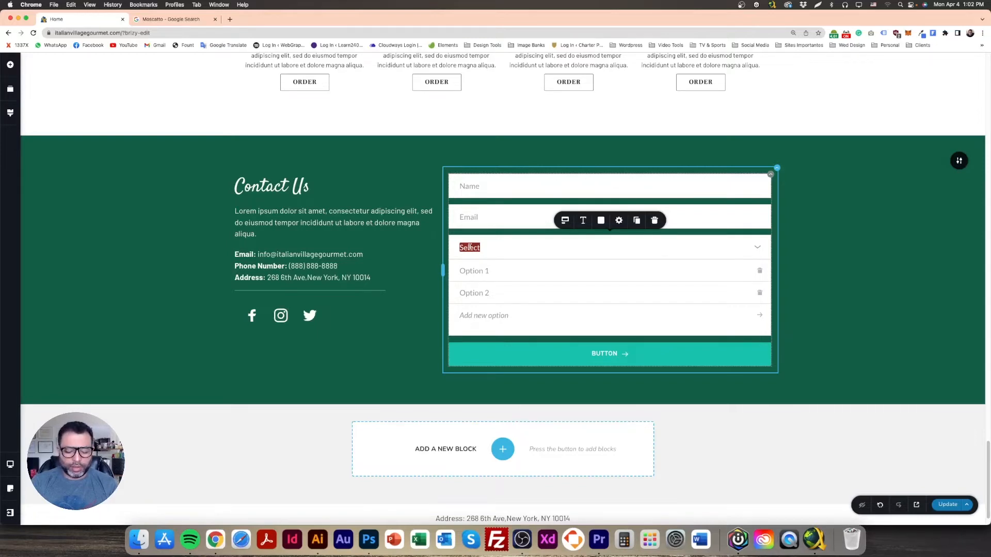
type("Subjects")
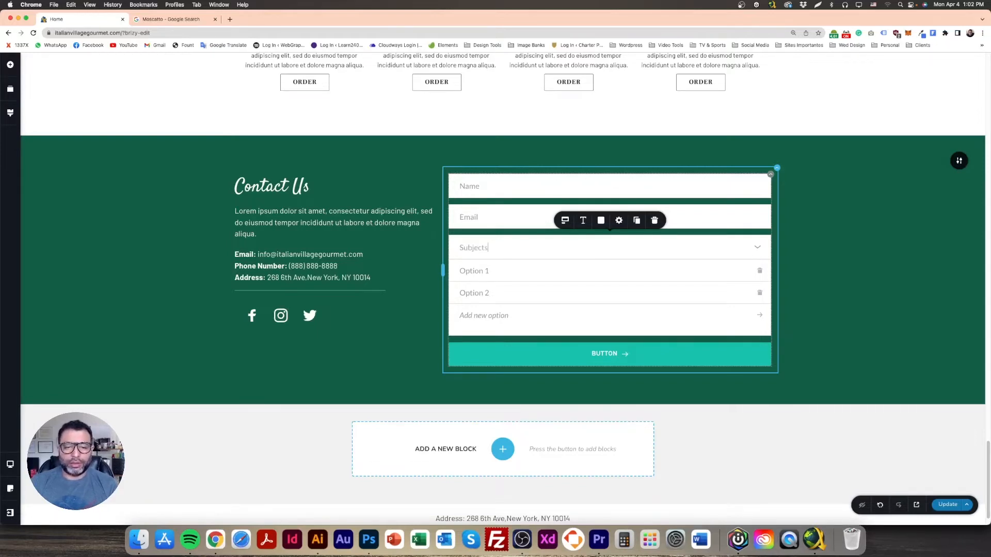
left_click(218, 260)
Step: Rename the Paragraph field to Message and the button text to SEND
left_click(476, 277)
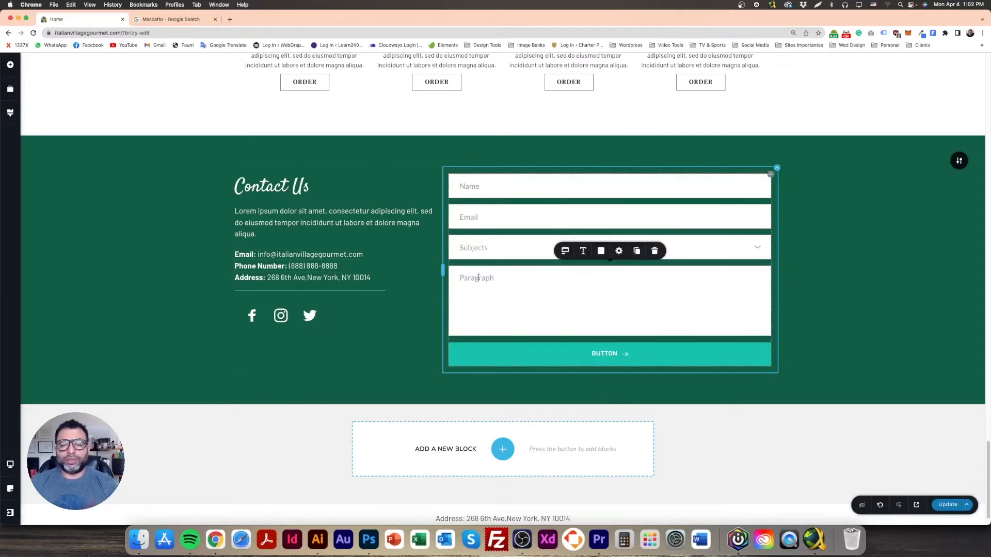
double_click(478, 277)
type("MEssa")
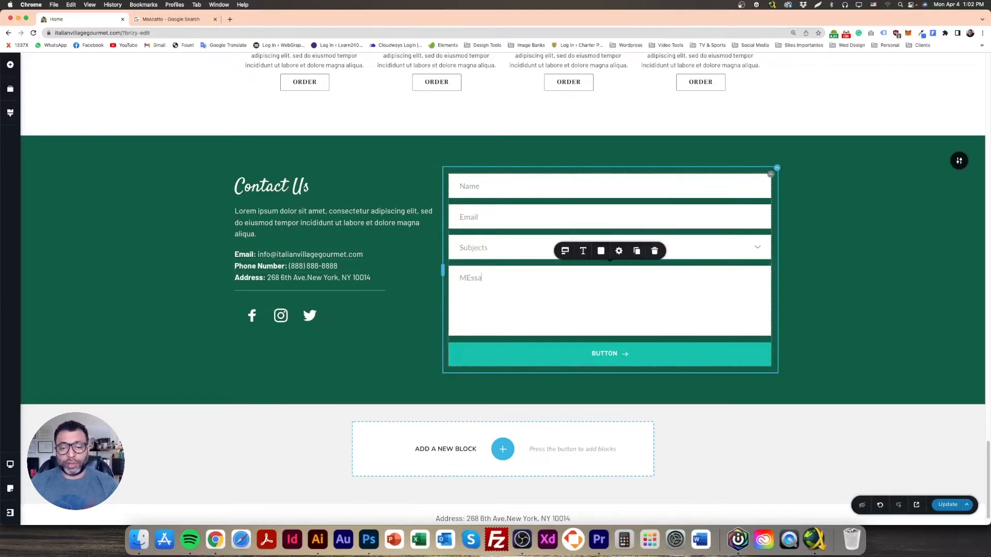
key("BackSpace")
key("BackSpace")
key("BackSpace")
type("ssage")
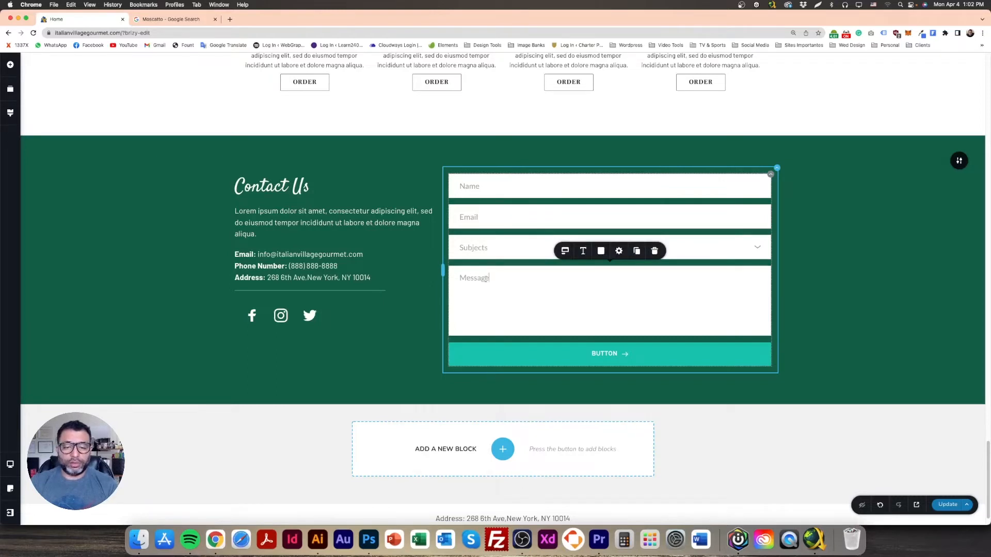
double_click(604, 353)
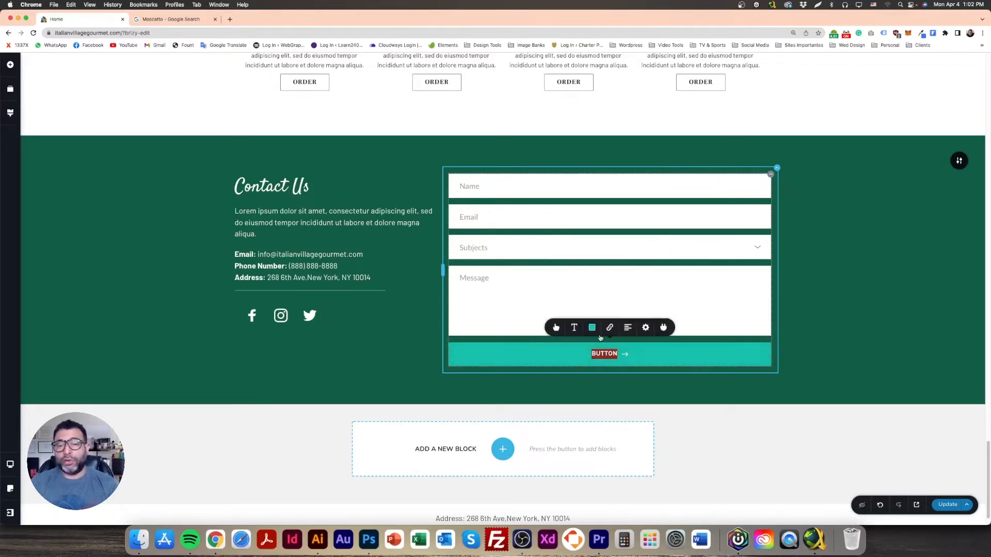
type("Send")
key("BackSpace")
key("BackSpace")
key("BackSpace")
type("END")
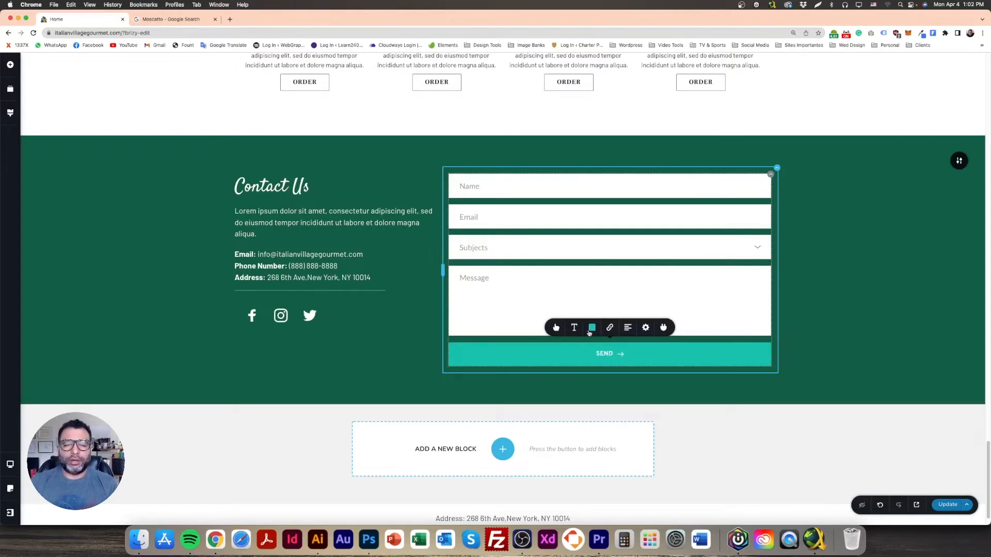
left_click(177, 277)
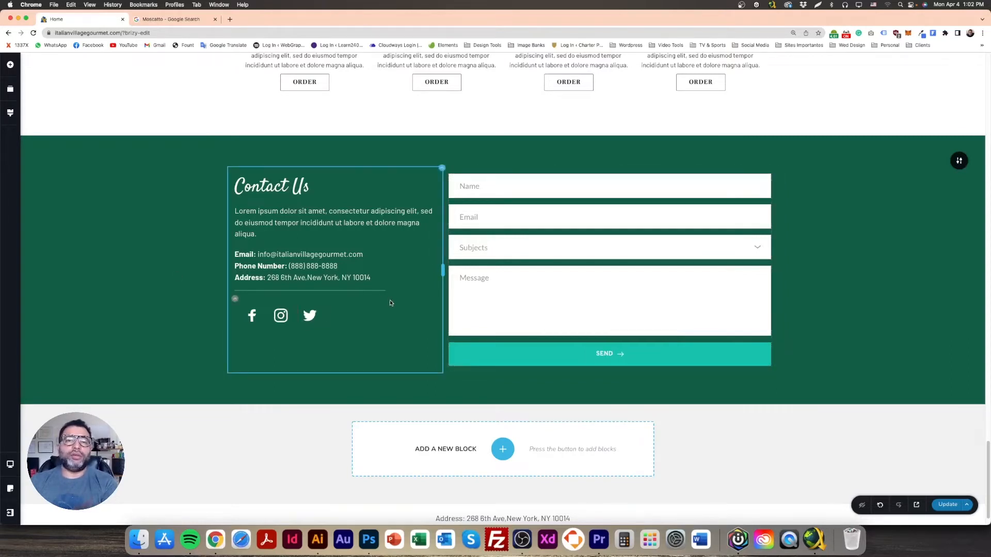
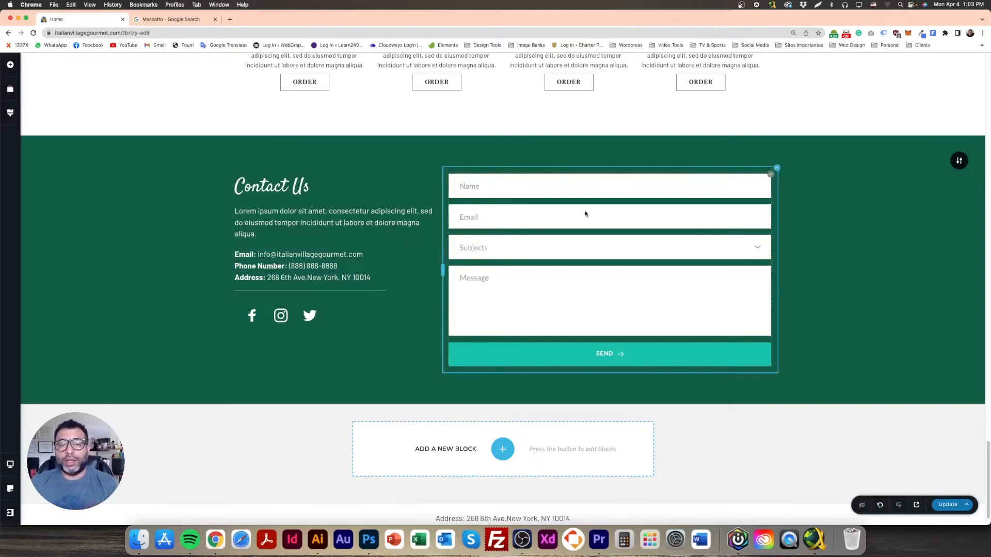
Step: Change the Name field's type from Email to Text
left_click(559, 189)
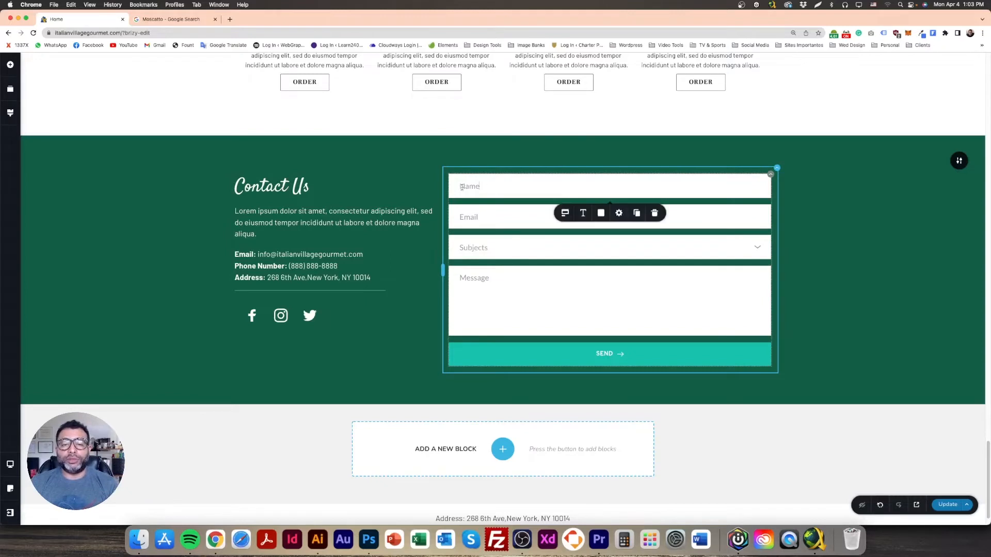
left_click(564, 215)
left_click(593, 258)
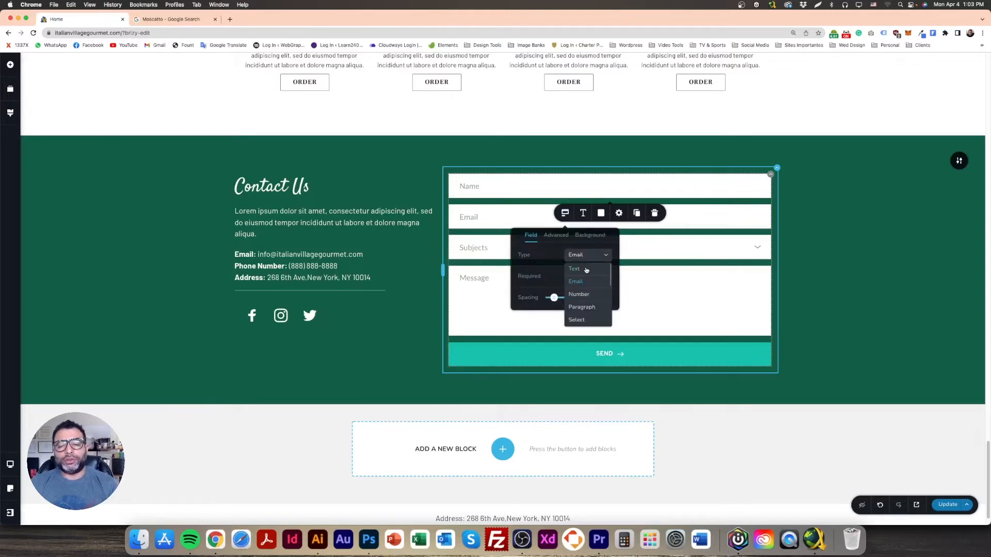
left_click(584, 269)
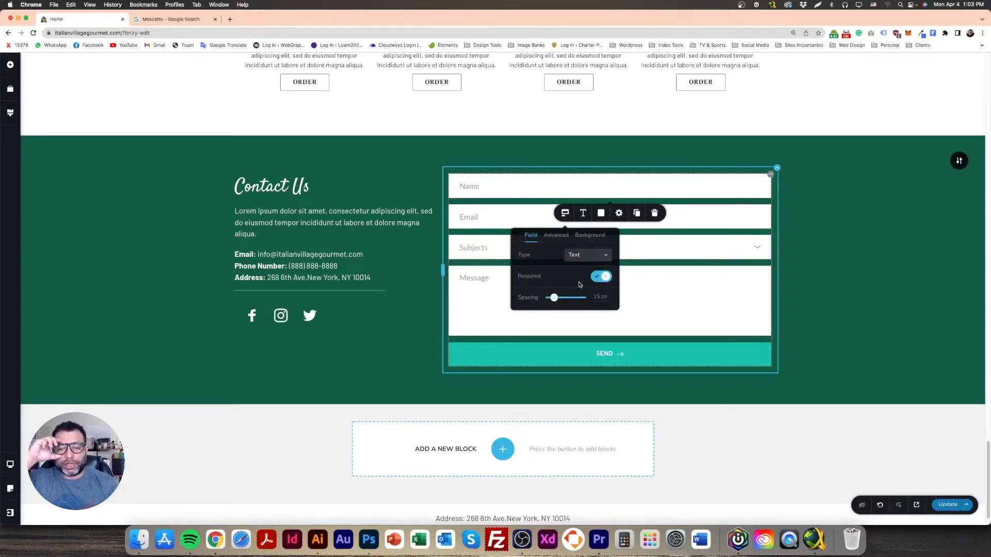
left_click(106, 184)
Step: Review the Email field's label, size and type settings, leaving it as Email
left_click(517, 217)
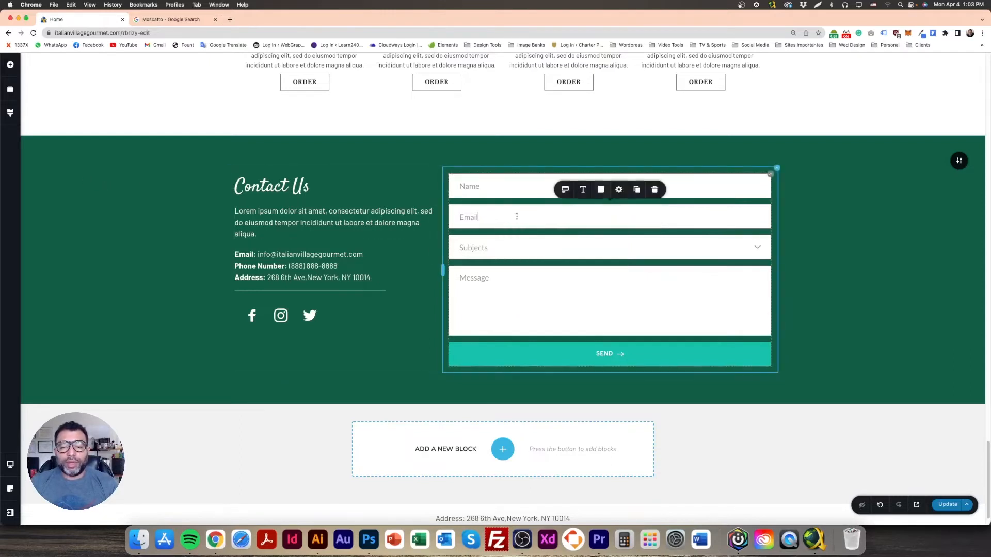
left_click(565, 191)
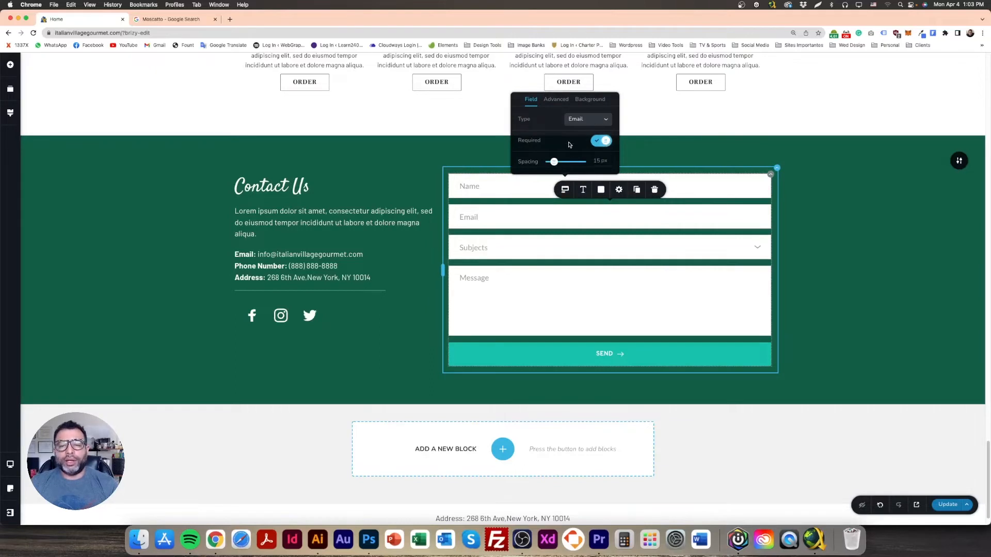
left_click(556, 99)
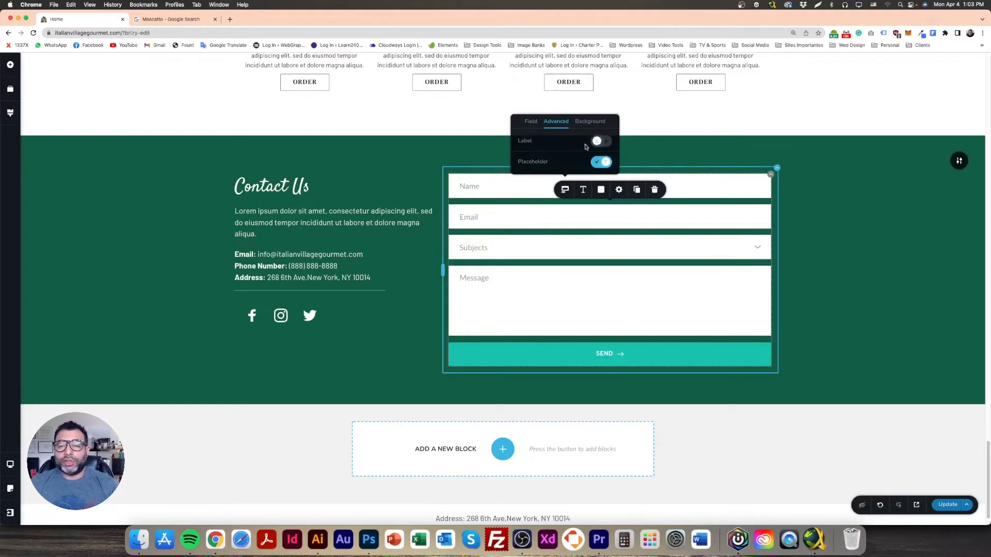
left_click(588, 122)
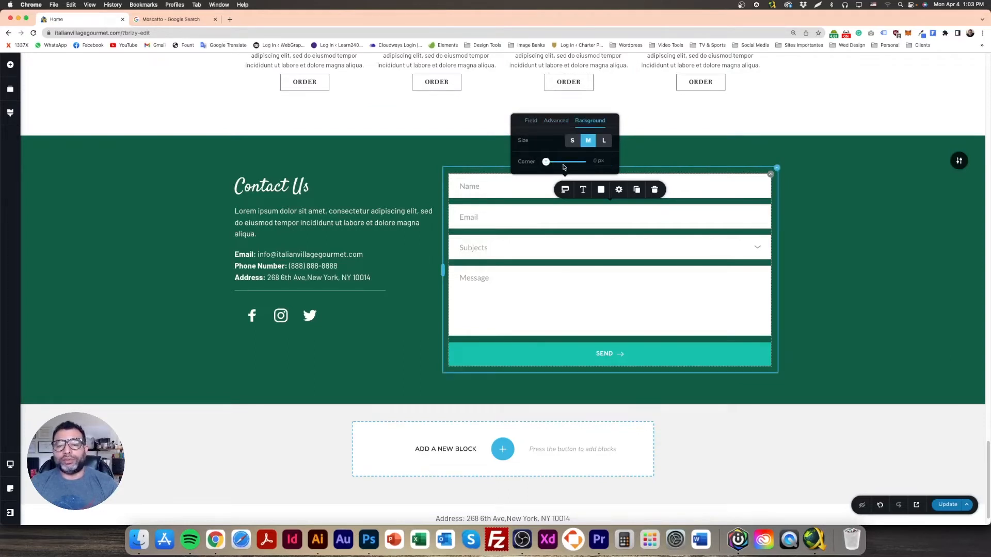
left_click(531, 121)
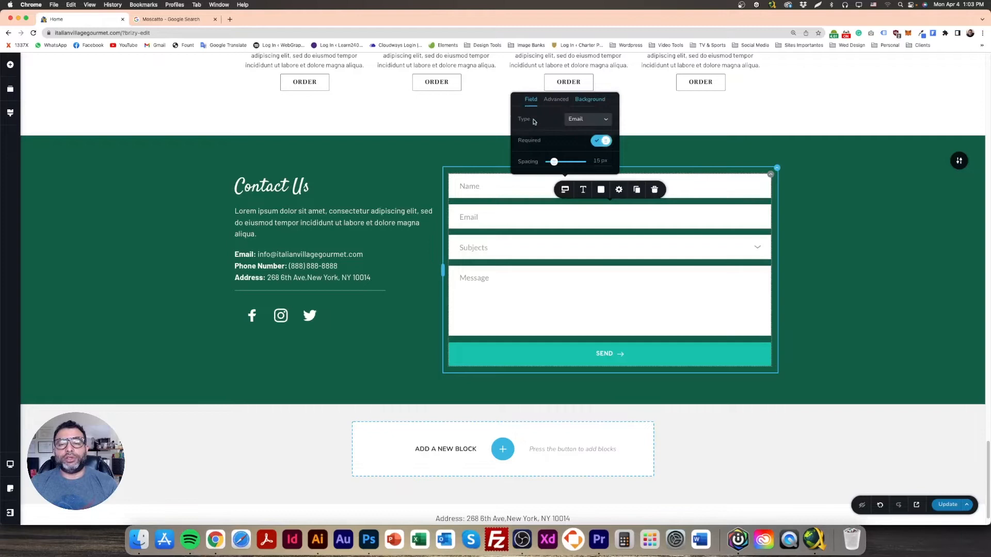
left_click(167, 204)
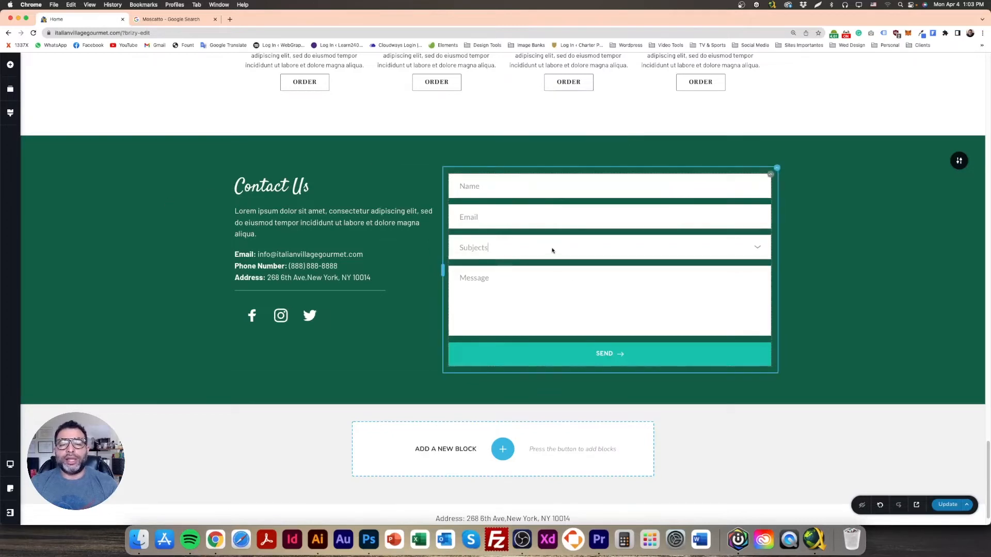
Step: Replace the Subjects placeholder with 'What is your Inquiry About'
left_click(552, 250)
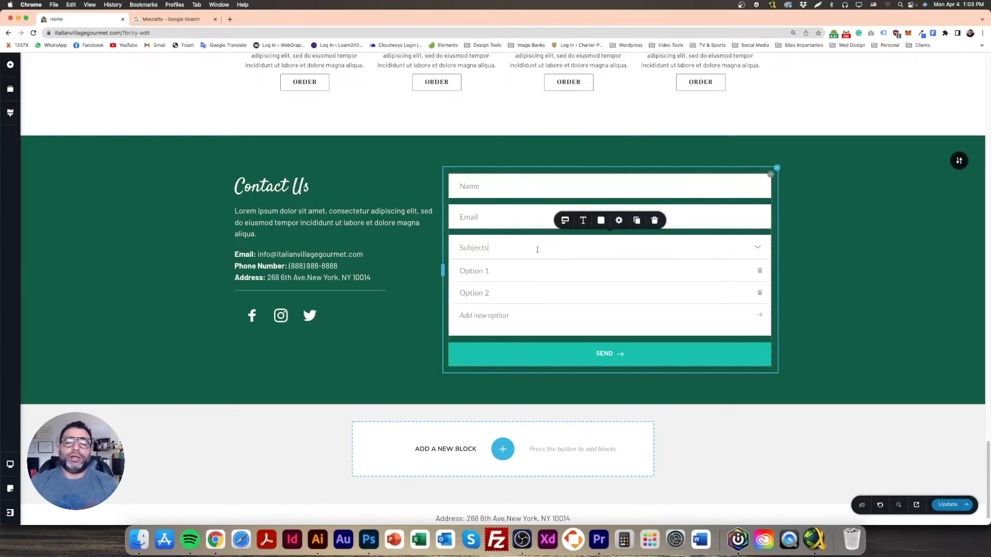
double_click(501, 249)
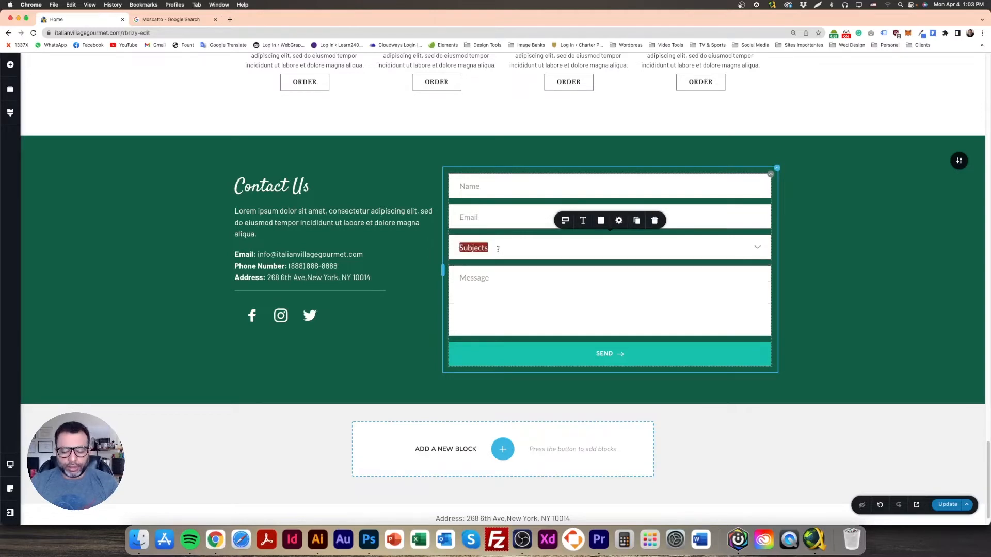
type("What is your Inquiry About?")
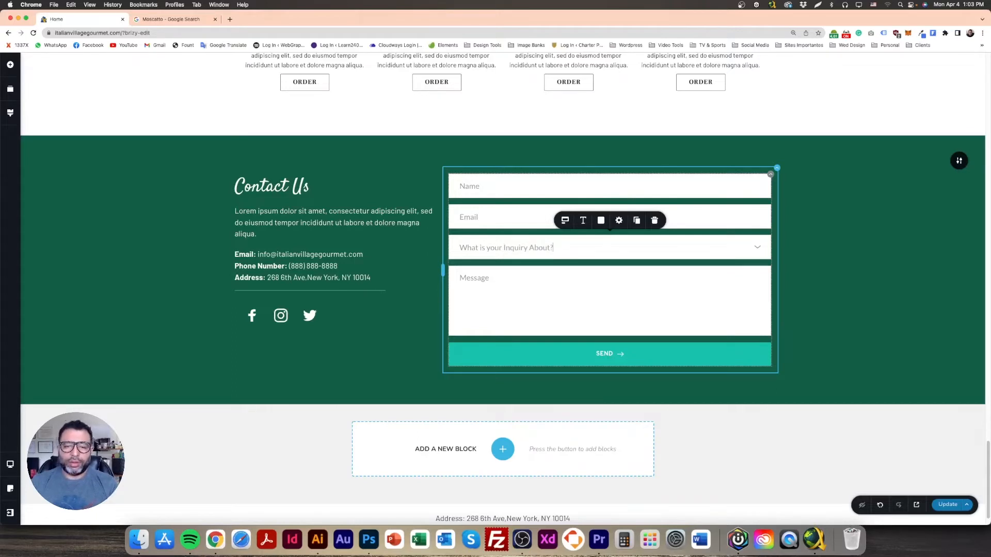
left_click(105, 239)
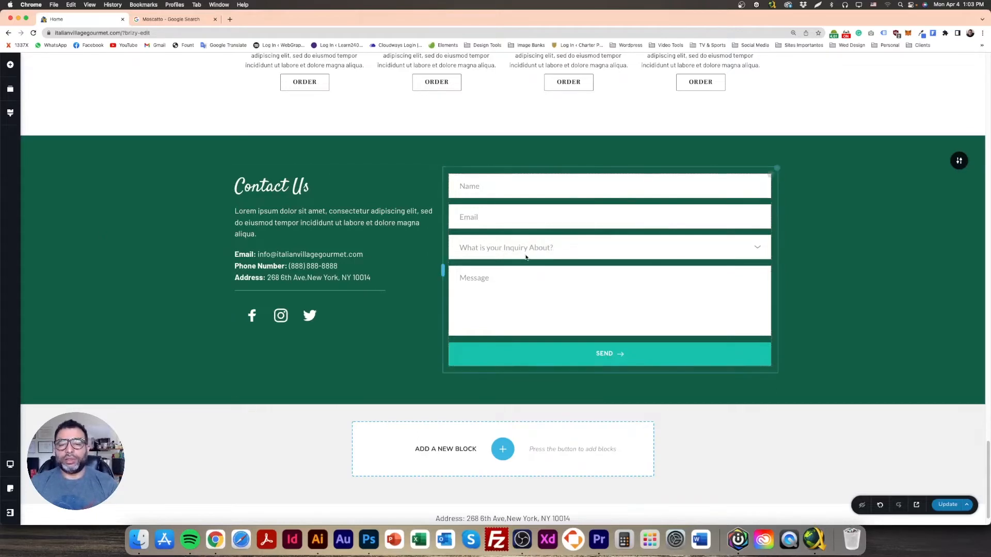
Step: Rename dropdown options 1 and 2 to Reservation and Recommendation
left_click(576, 247)
double_click(474, 270)
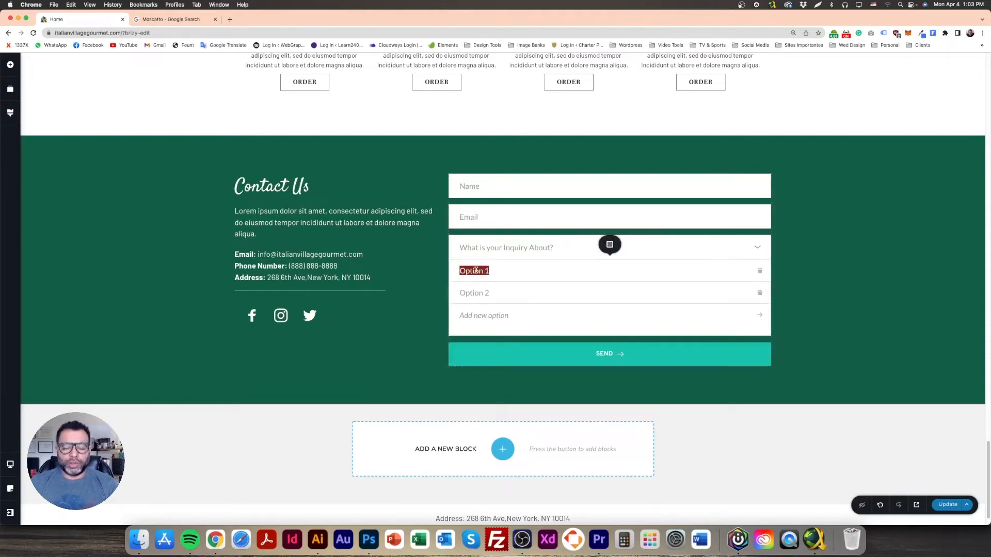
type("Reservation")
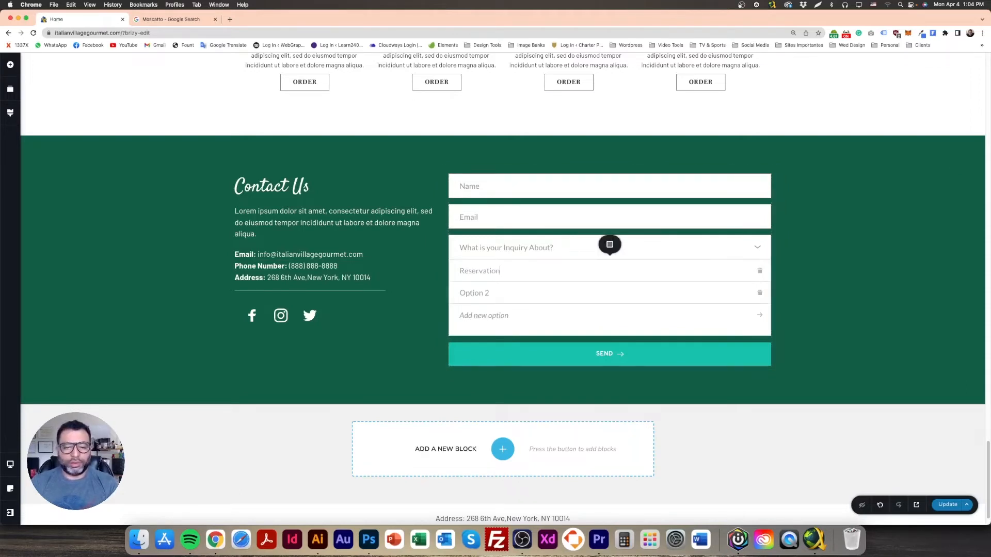
double_click(493, 291)
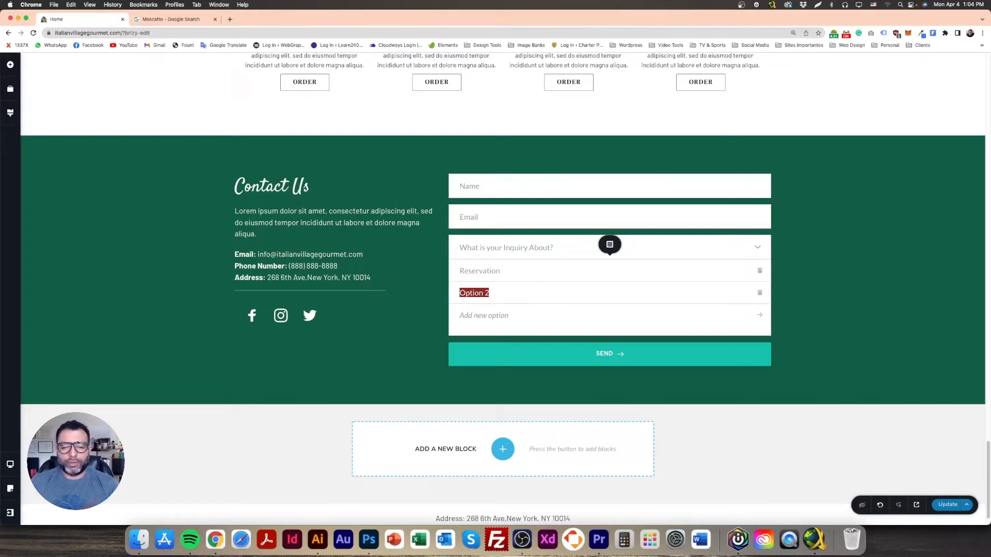
type("Recommendation")
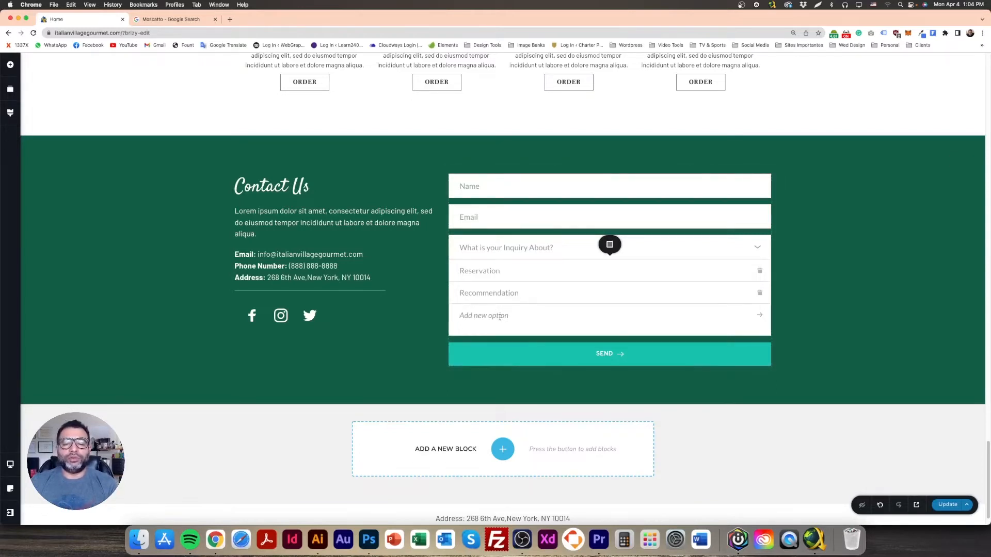
Step: Add Review and Jobs and Opportunities as new dropdown options
type("Review")
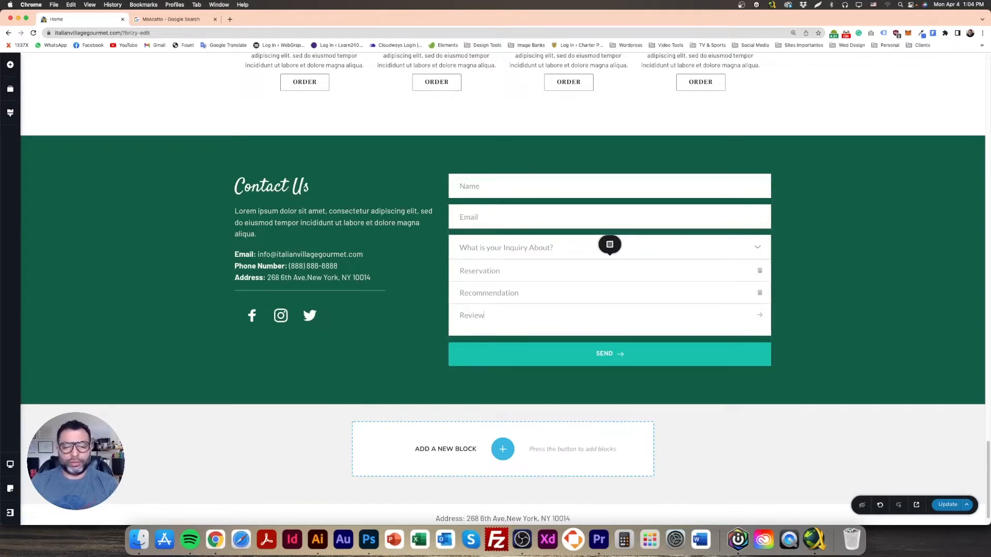
left_click(760, 316)
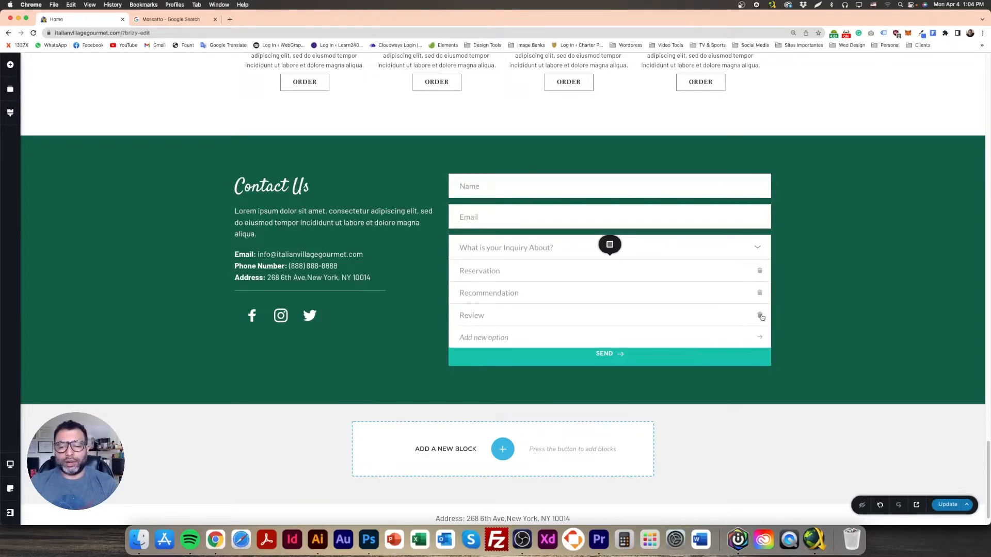
left_click(503, 338)
type("Jo")
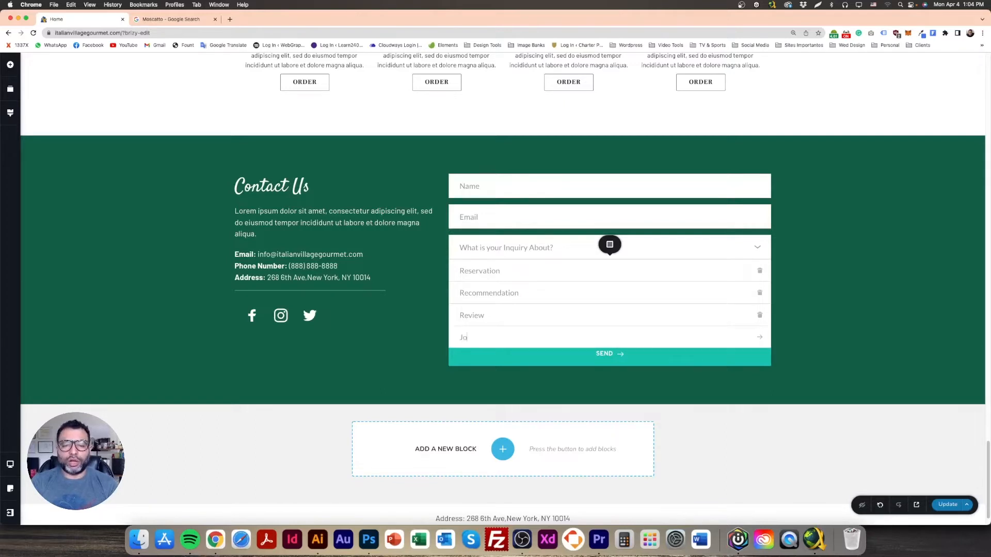
type("bs and Opportunities")
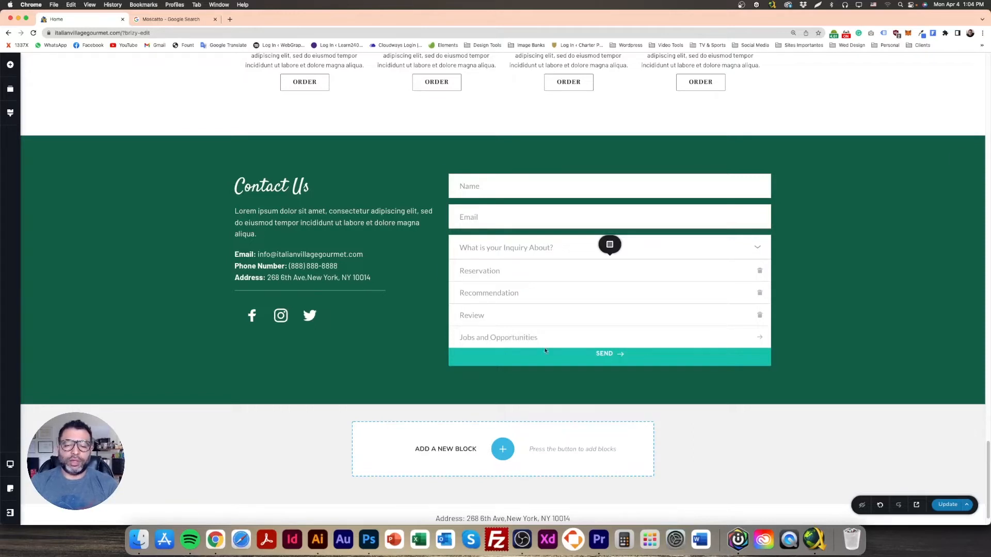
key("Return")
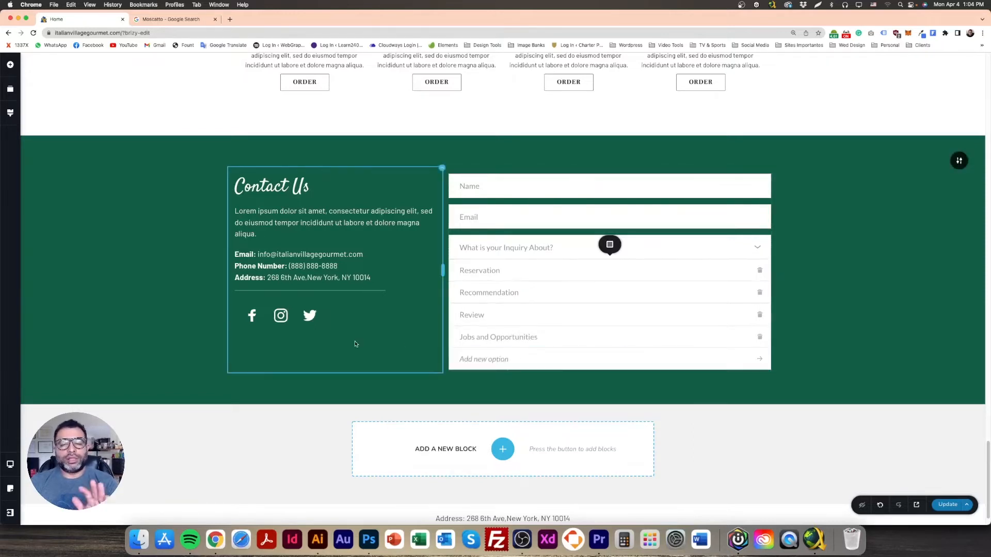
left_click(179, 301)
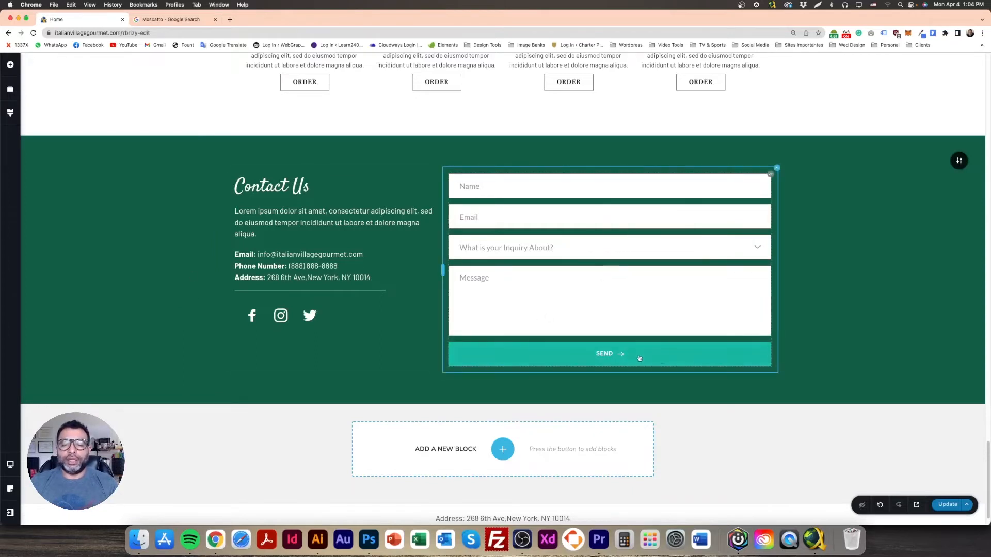
Step: With the SEND button selected, sample dark red #9A2C1F from the Photoshop palette swatch
left_click(665, 354)
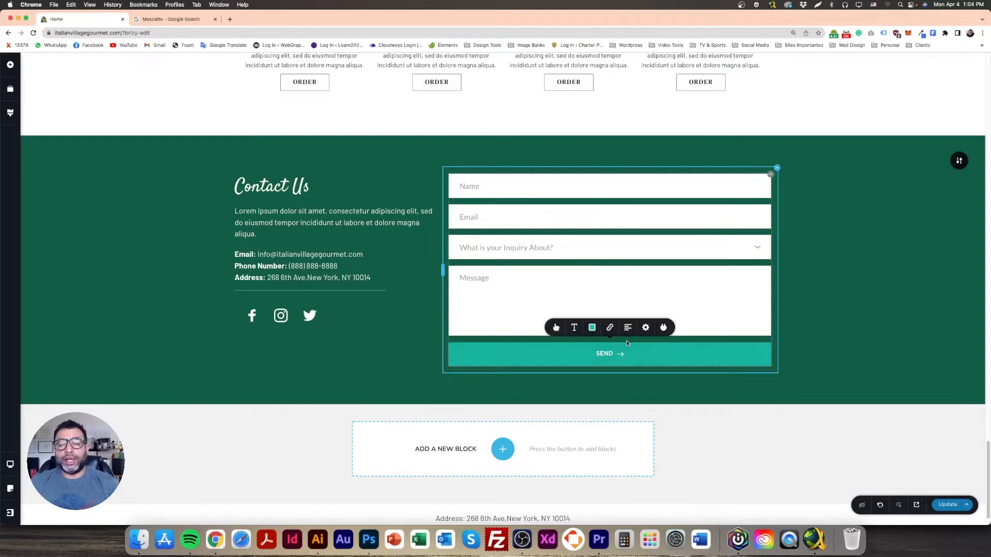
left_click(369, 540)
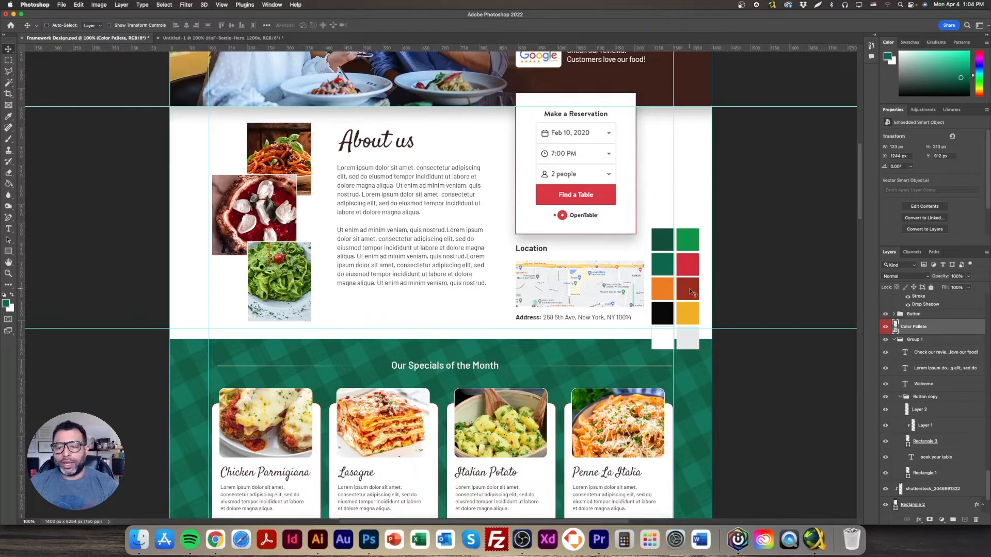
left_click(6, 303)
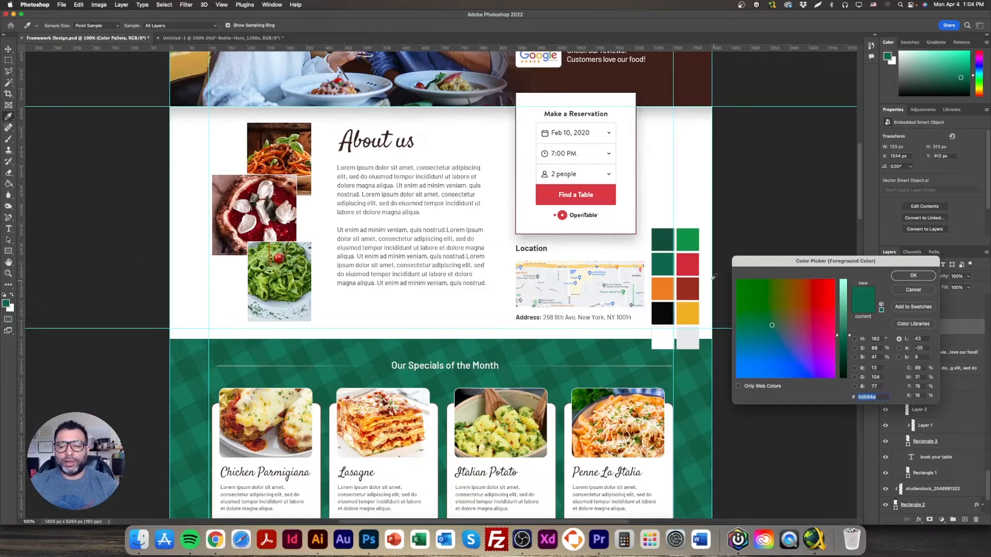
left_click(690, 287)
left_click(913, 276)
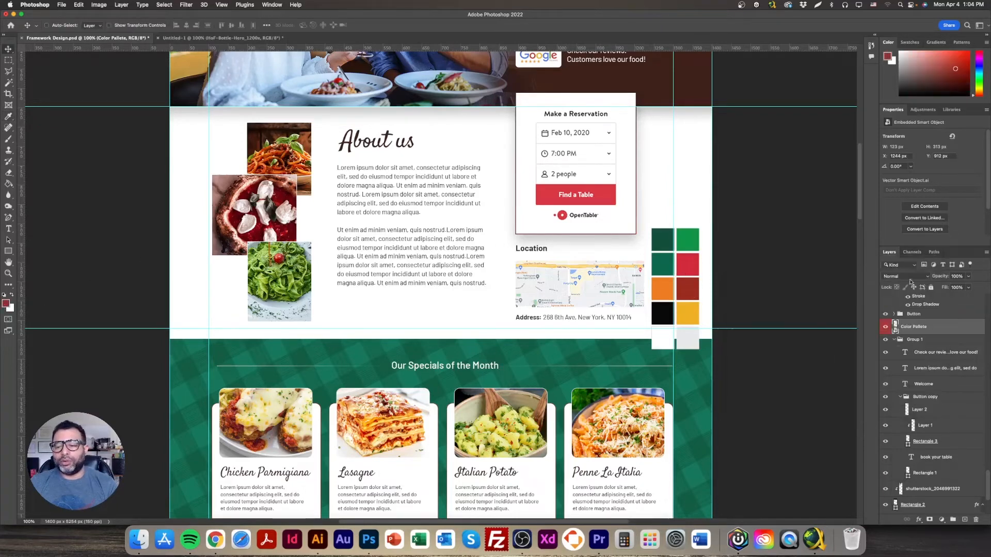
left_click(215, 541)
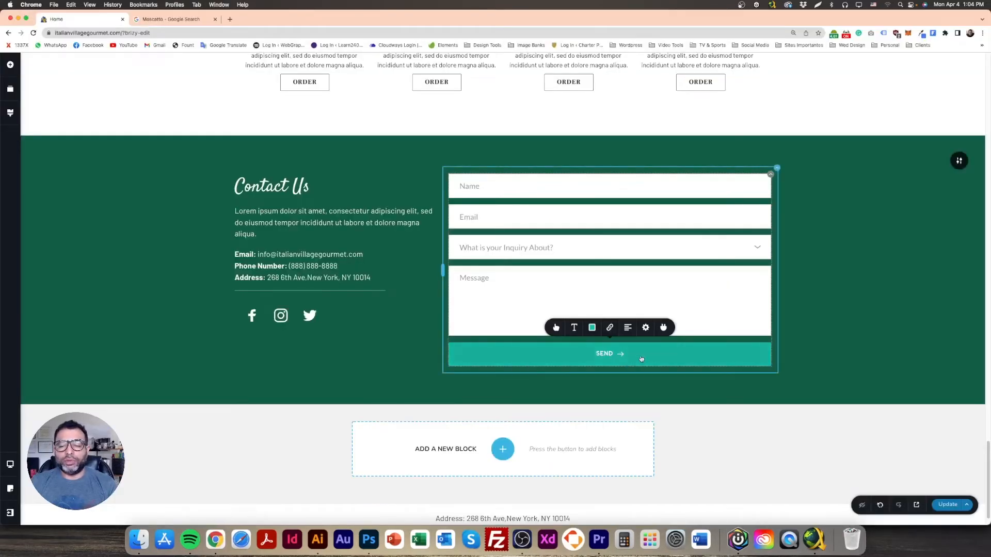
Step: Paste #9A2C1F as the SEND button's background colour
left_click(592, 327)
double_click(571, 302)
type("9A2C1F")
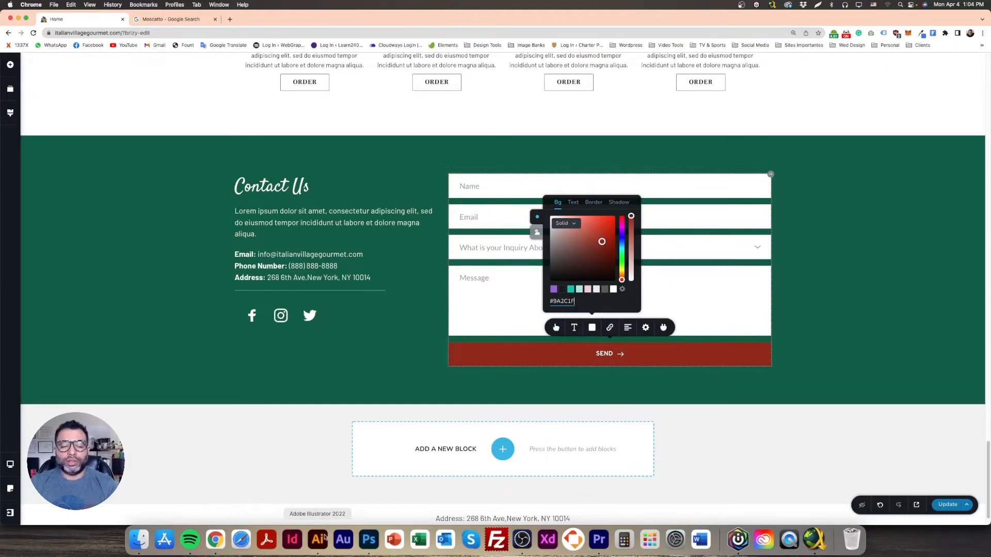
Step: Sample the yellow #EFB024 from the Photoshop palette as the foreground colour
left_click(369, 539)
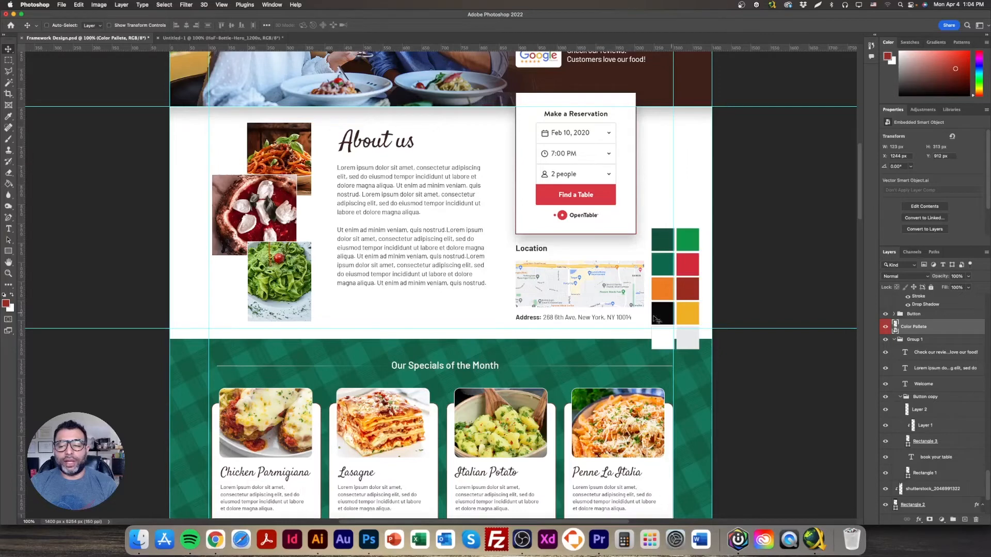
left_click(5, 302)
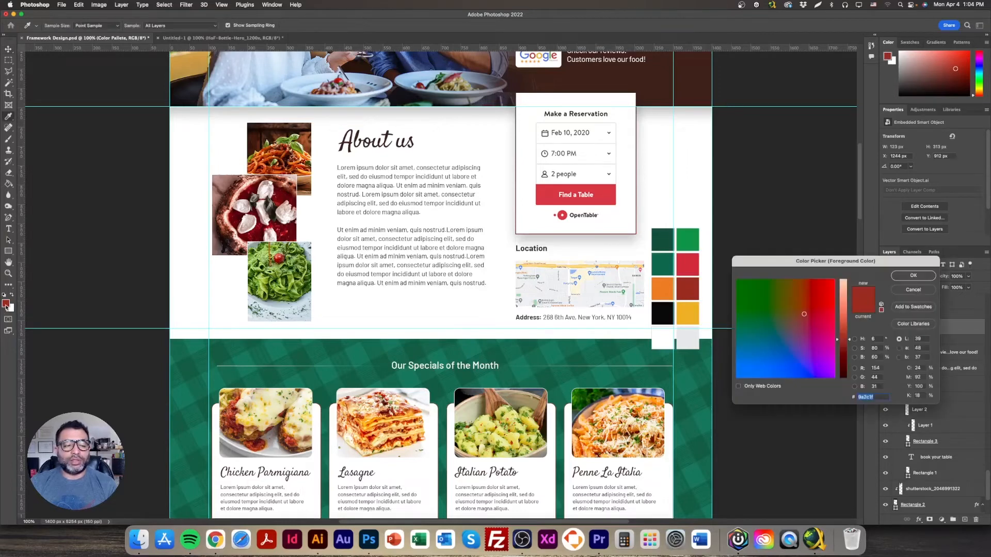
left_click(690, 308)
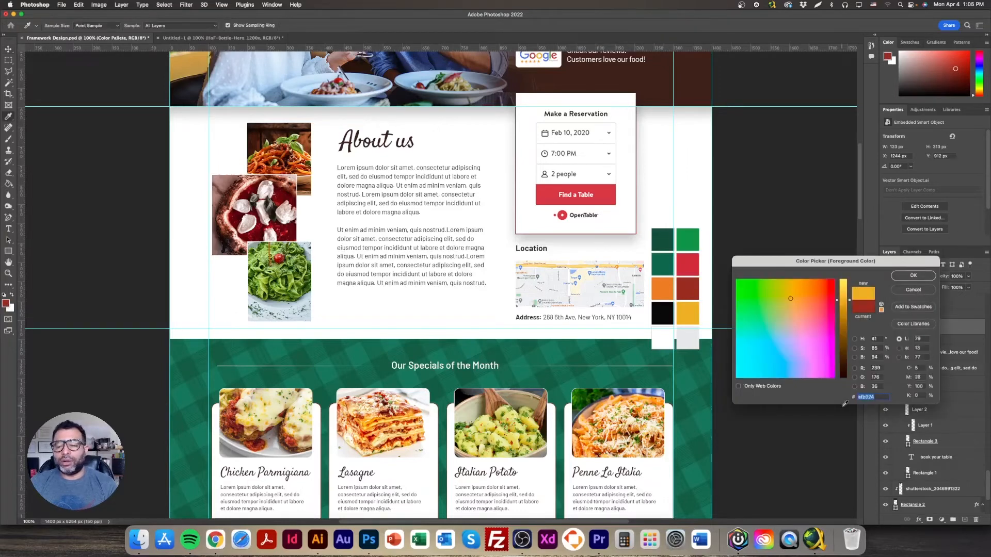
left_click(913, 275)
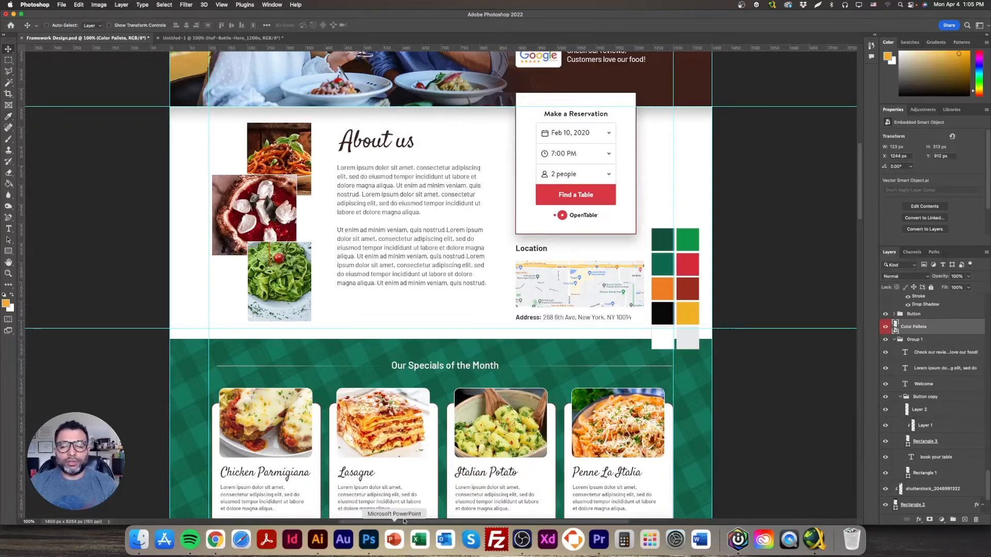
Step: Give the SEND button a #EFB024 background and a dark label
left_click(224, 546)
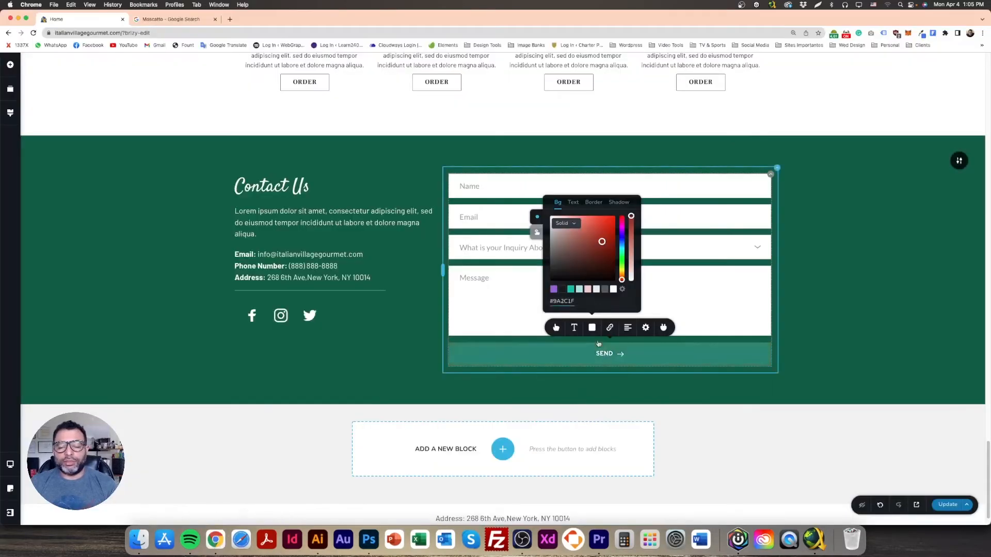
double_click(568, 303)
type("EFB024")
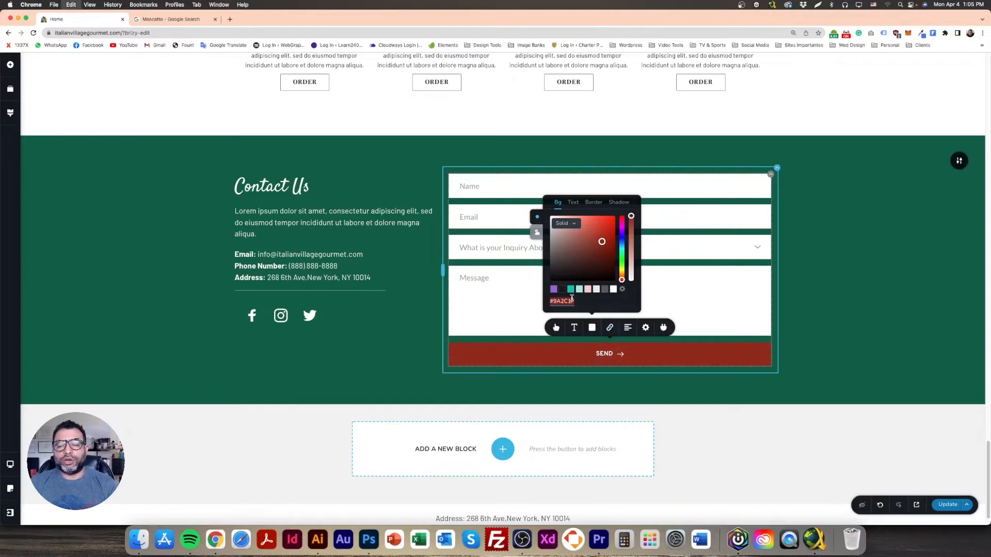
left_click(574, 203)
left_click(562, 290)
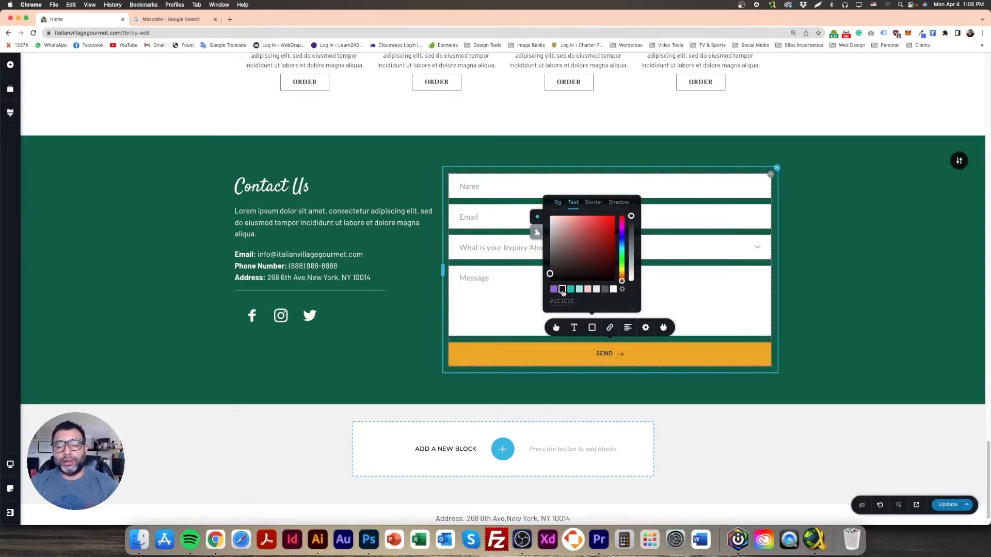
Step: Set the button's hover background to #EFB024 tinted toward orange, with a dark hover label
left_click(537, 234)
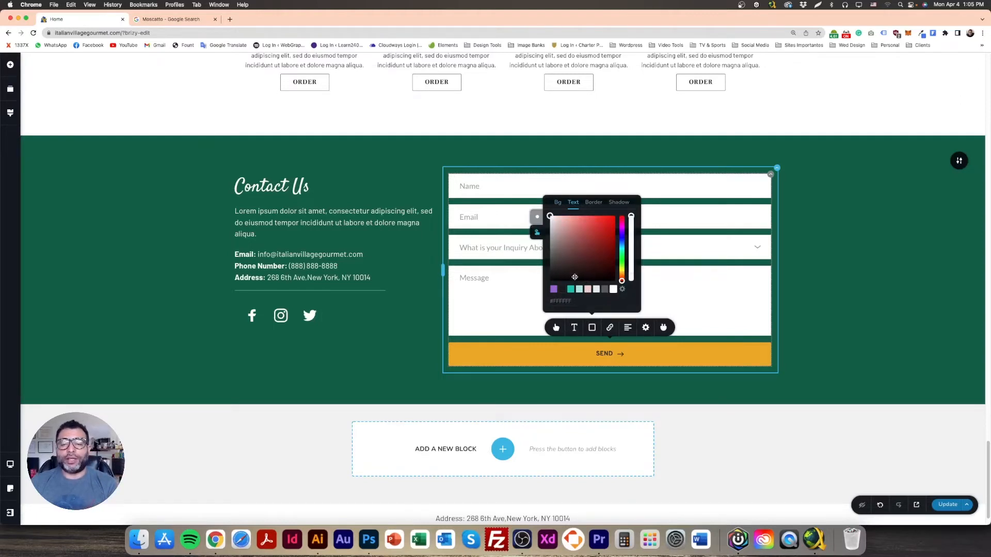
left_click(558, 205)
triple_click(564, 301)
type("#EFB024")
left_click_drag(607, 222, 608, 225)
left_click_drag(621, 275, 623, 275)
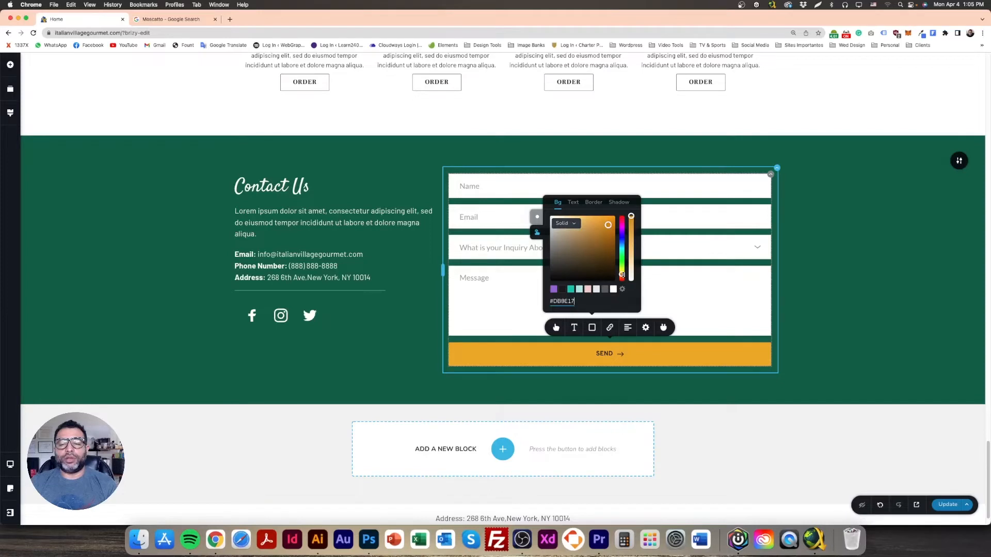
left_click(574, 204)
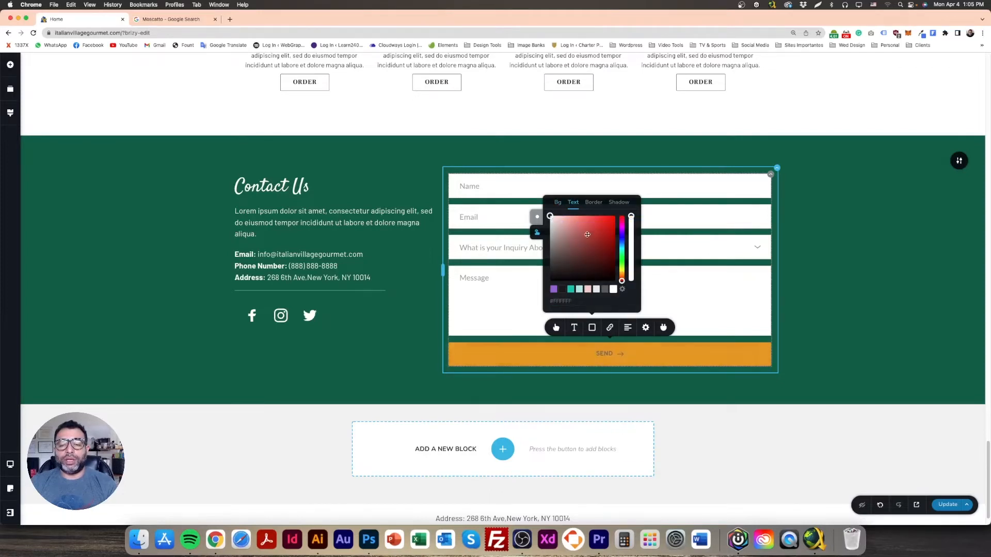
left_click(562, 289)
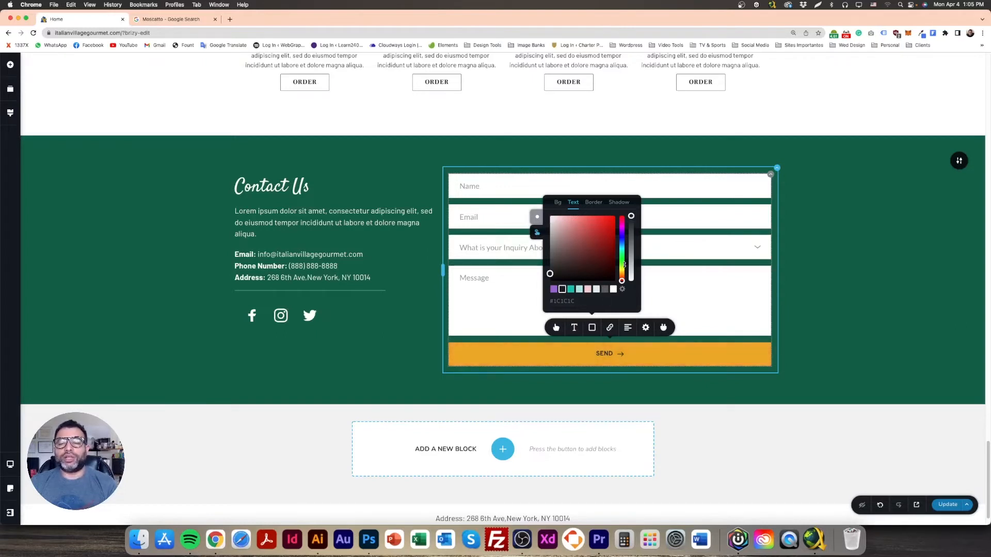
Step: Adjust the hover background to a vivid yellow and recheck the hover and normal colours
left_click(558, 203)
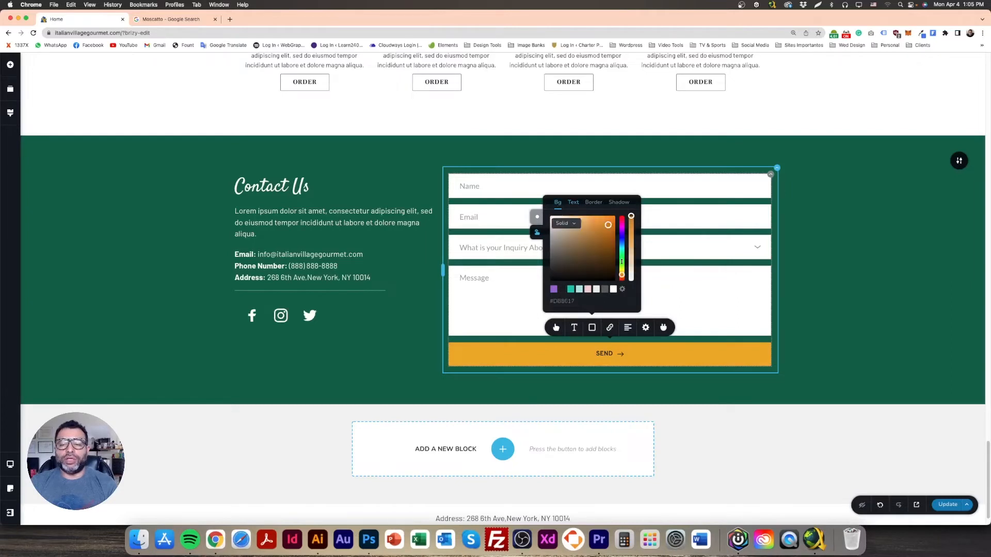
left_click_drag(620, 276, 622, 270)
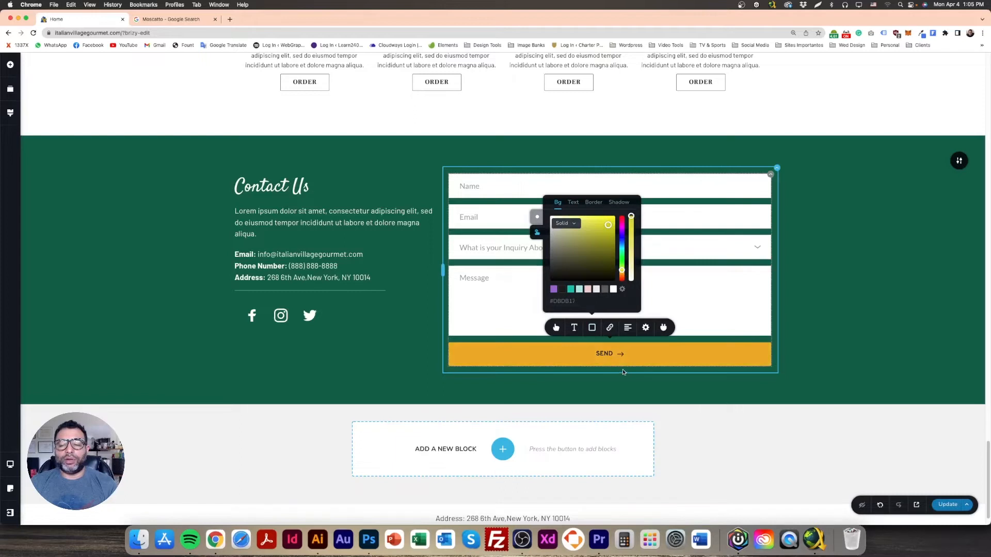
left_click_drag(610, 225, 615, 219)
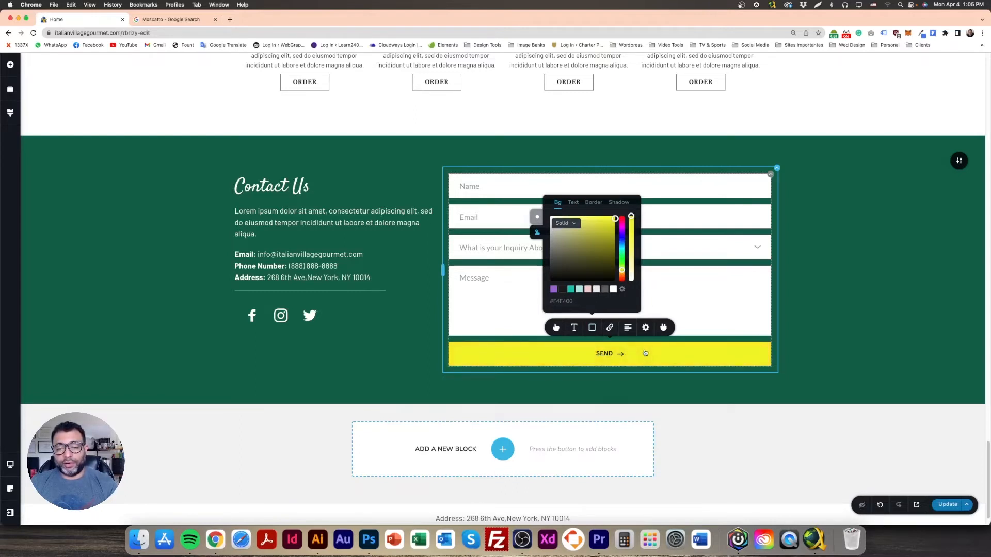
left_click(574, 202)
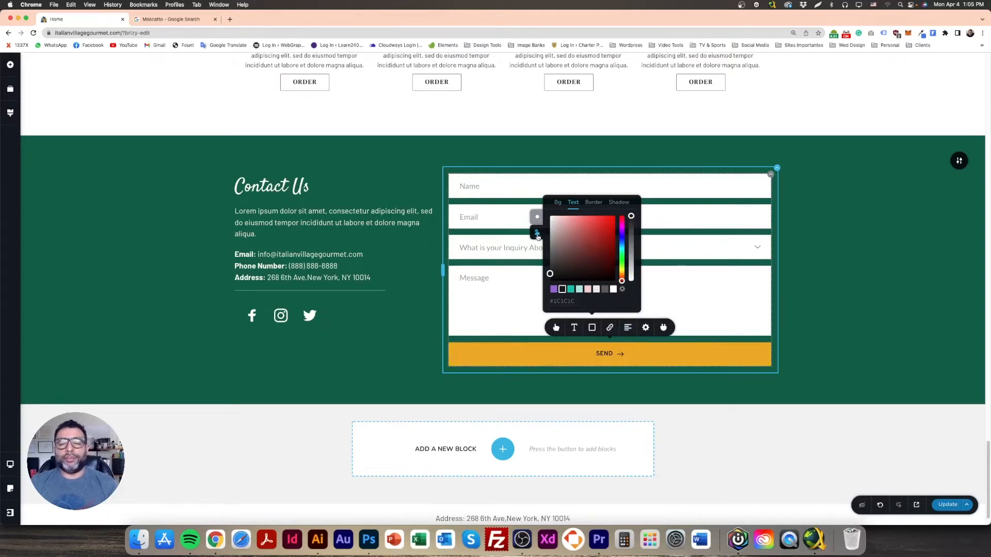
left_click(559, 204)
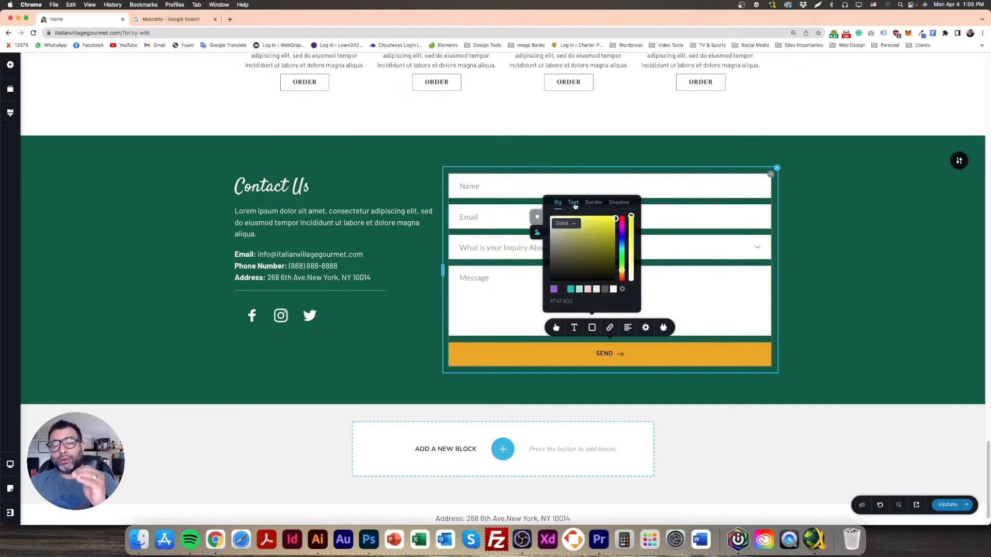
left_click(574, 203)
left_click(536, 217)
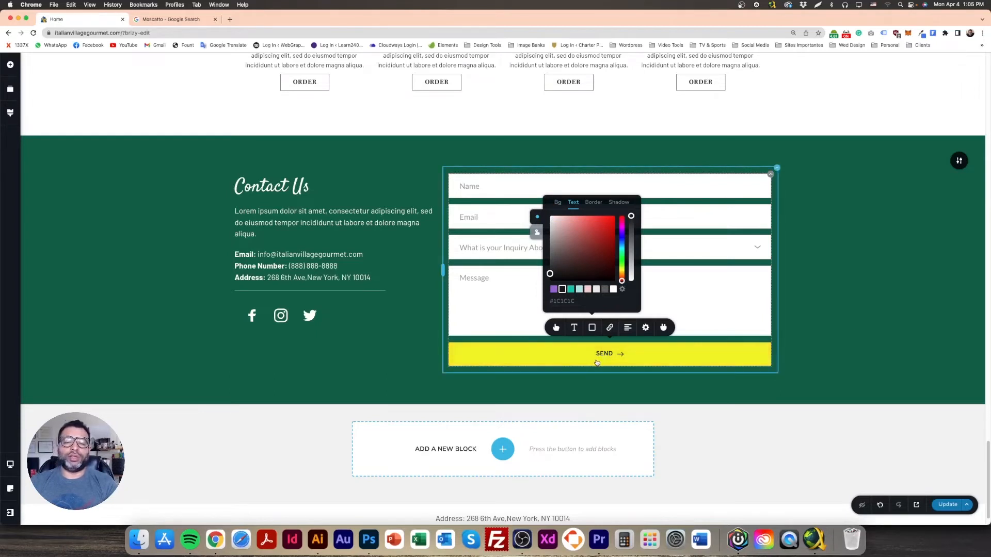
left_click(863, 315)
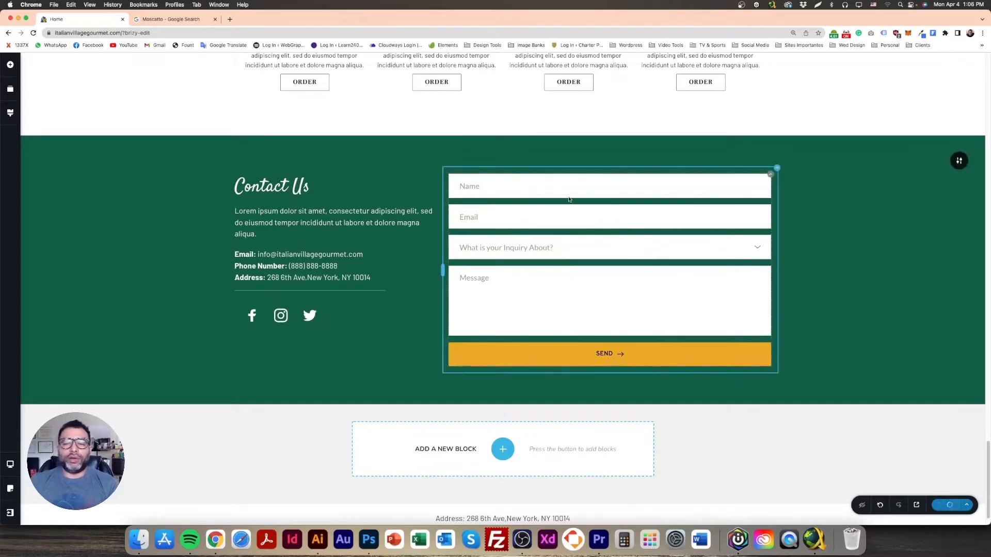
Step: Make the form fields' text dark grey with more opaque placeholders
left_click(519, 191)
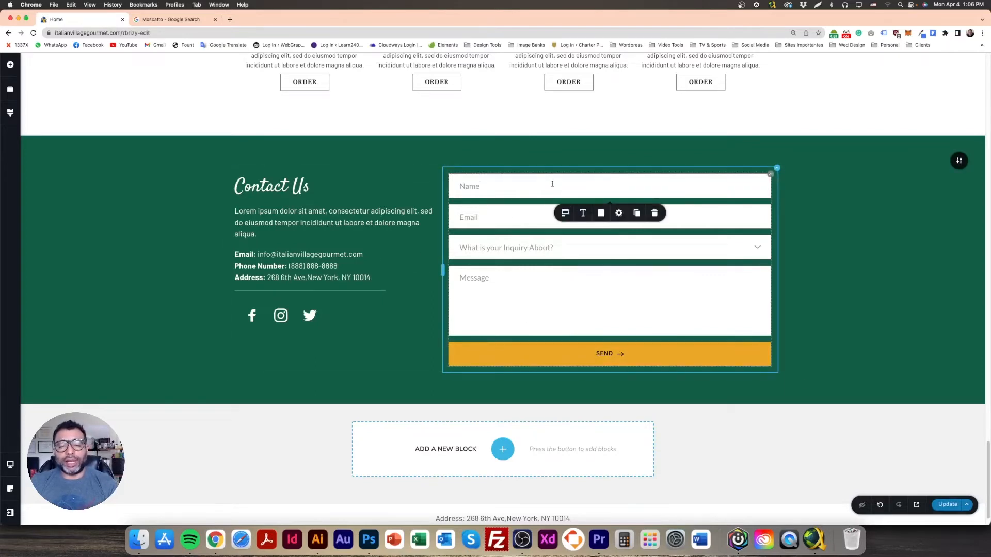
left_click(601, 213)
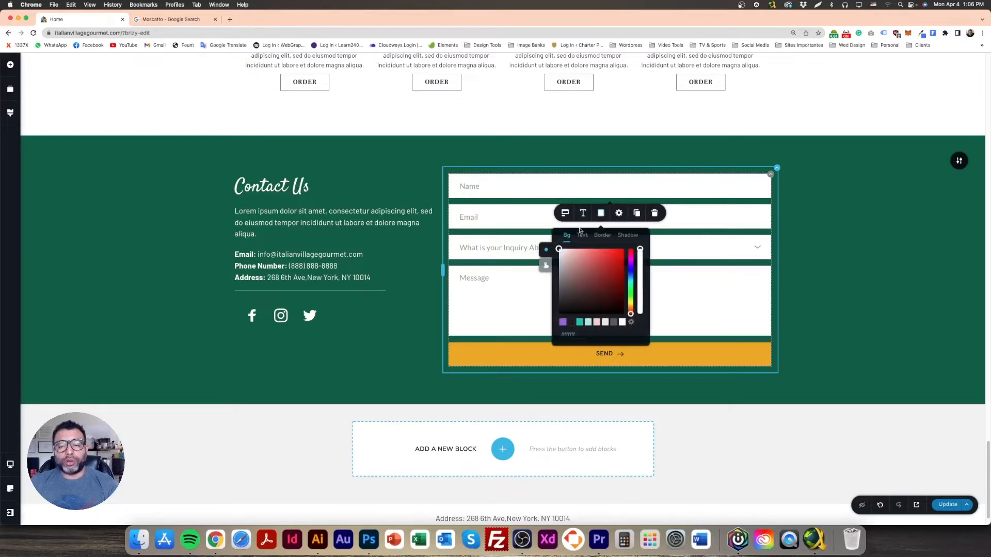
left_click(581, 236)
left_click(565, 292)
left_click_drag(639, 268, 640, 257)
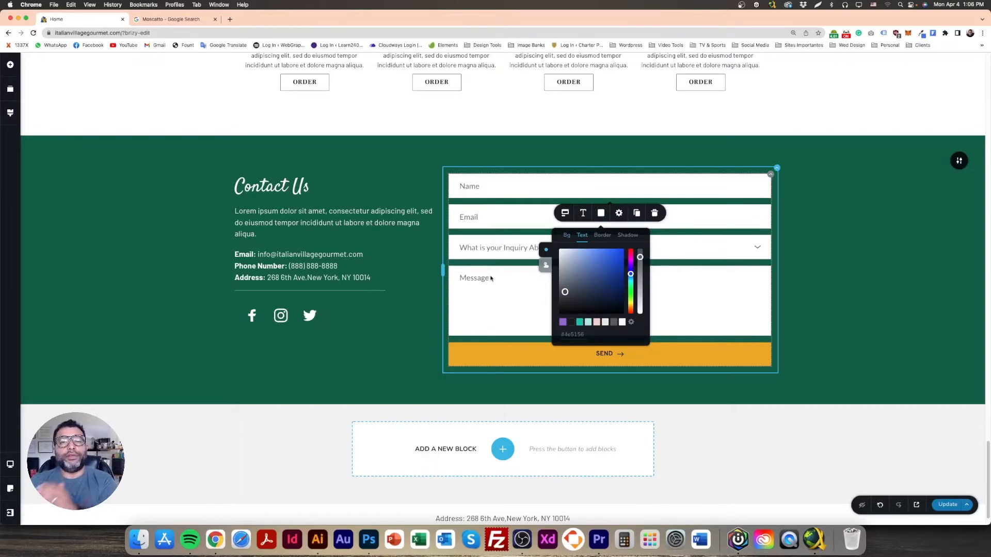
left_click(835, 244)
left_click(589, 191)
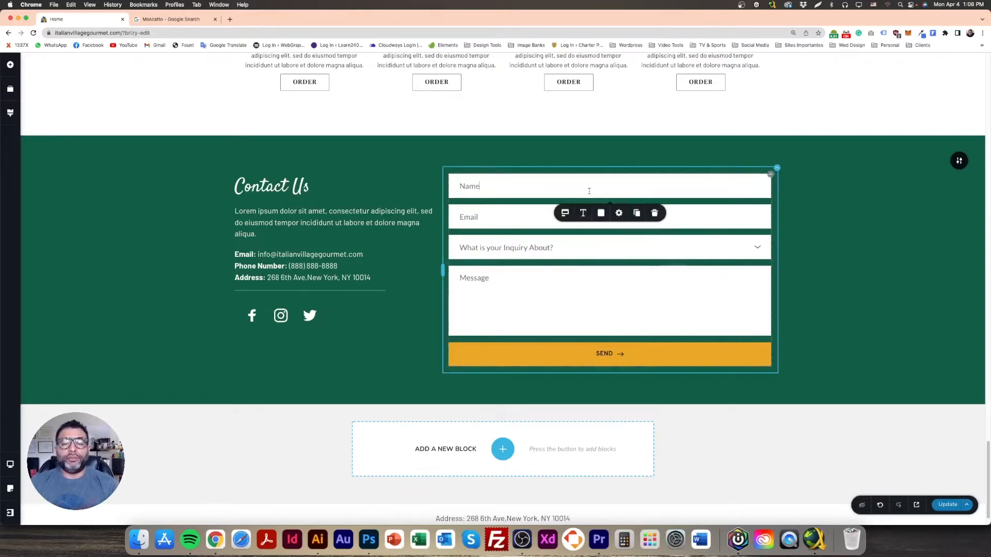
left_click(583, 212)
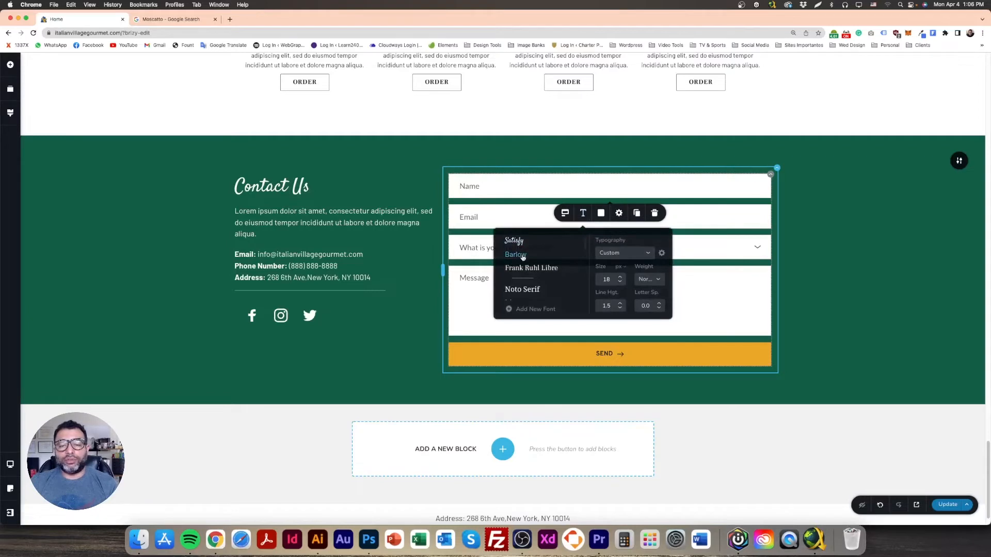
left_click(825, 241)
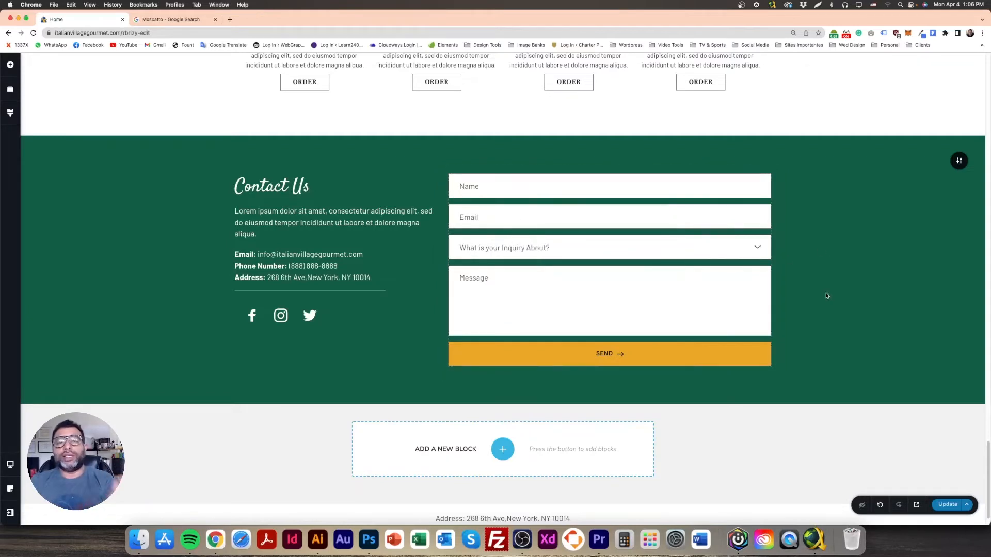
Step: Save the page and open a preview in a new tab
left_click(948, 505)
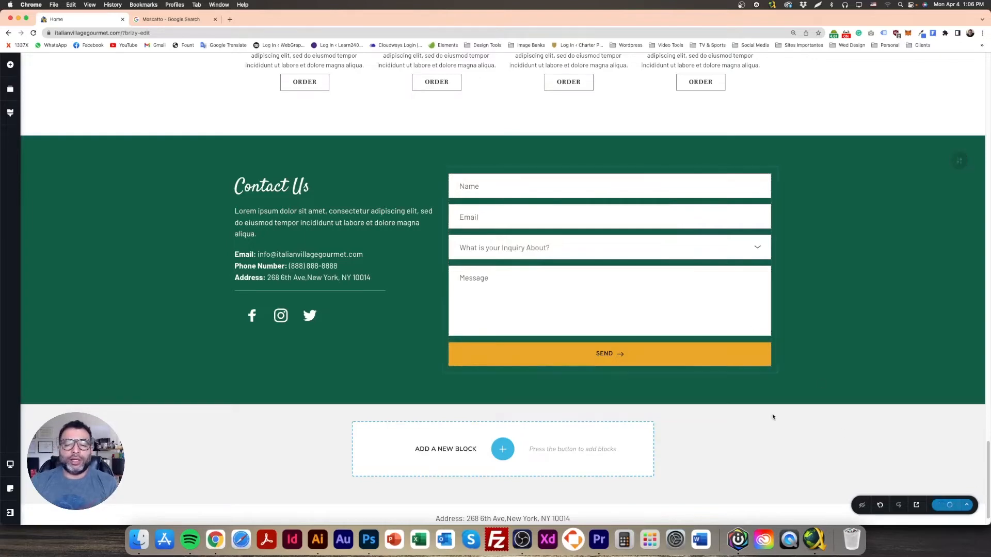
scroll(767, 413, "down", 1)
scroll(763, 412, "up", 5)
scroll(779, 414, "down", 3)
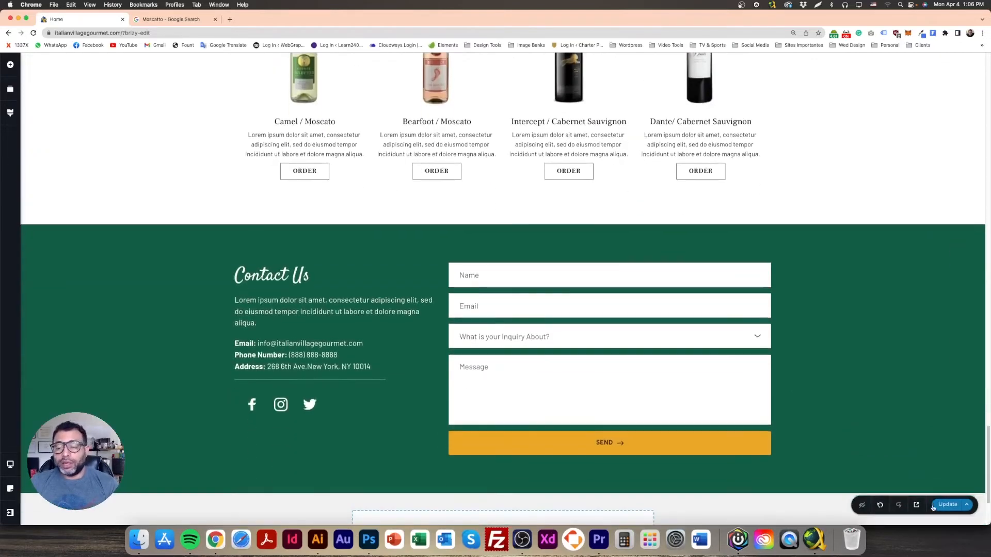
left_click(917, 505)
Step: Close the Moscatto search tab, review the Wine Selection in the preview, and return to the editor
left_click(308, 19)
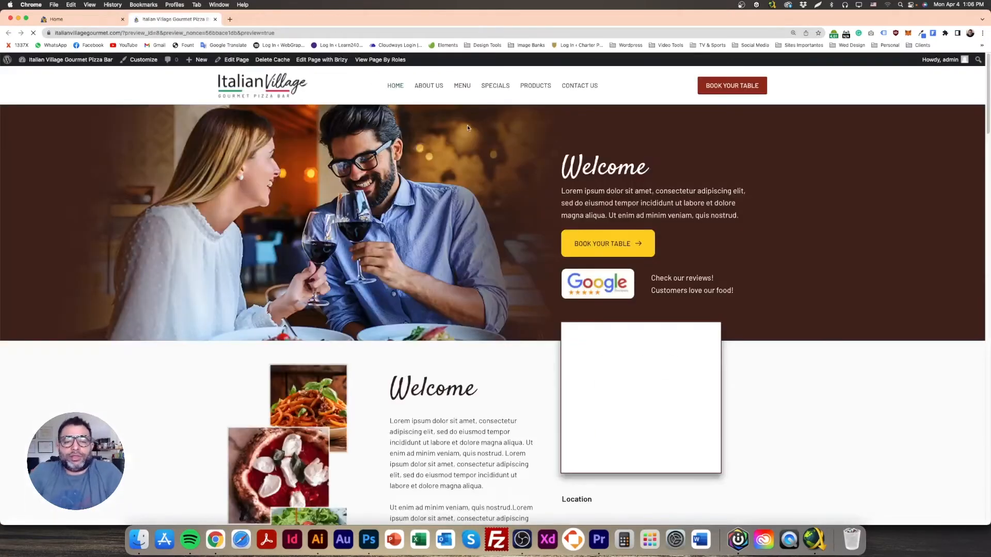
scroll(449, 243, "down", 5)
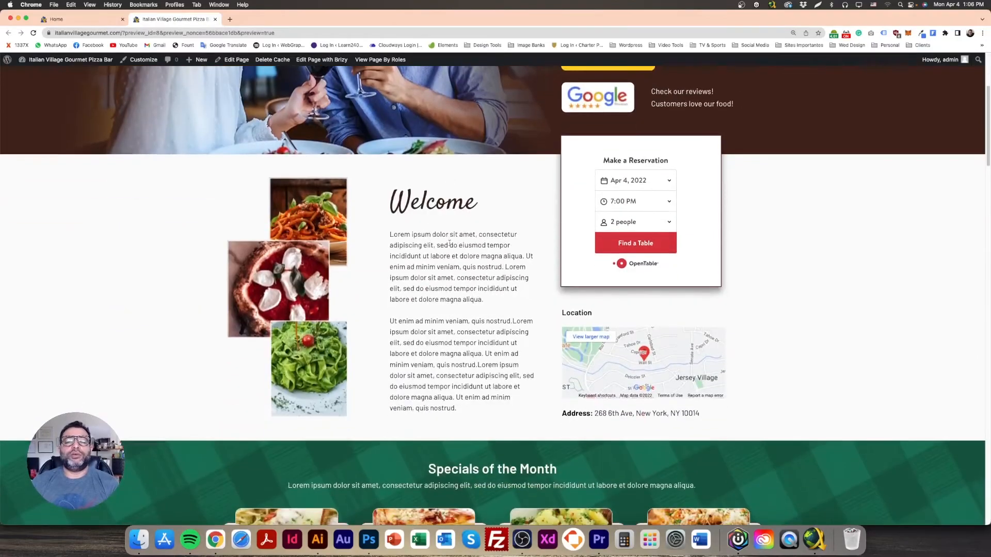
scroll(450, 243, "down", 15)
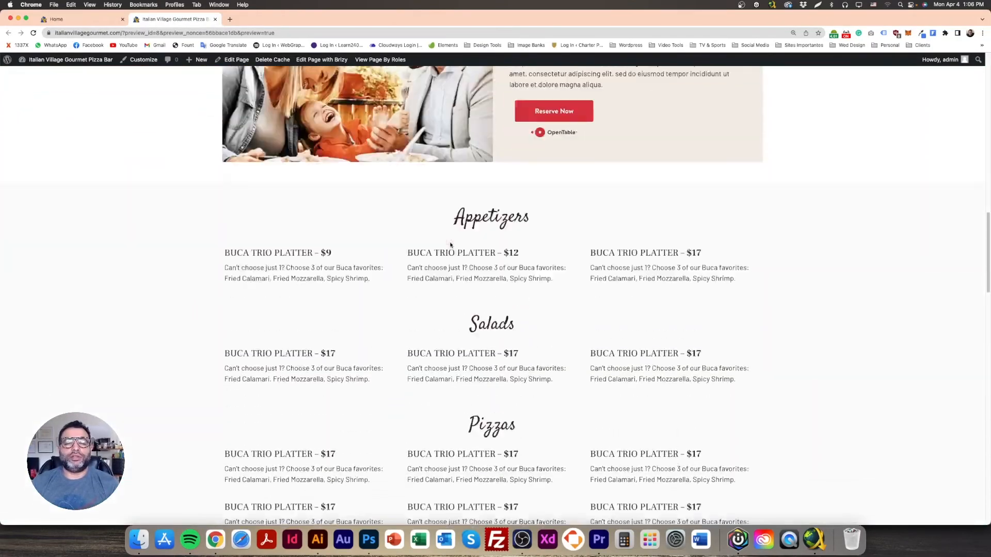
scroll(450, 246, "down", 15)
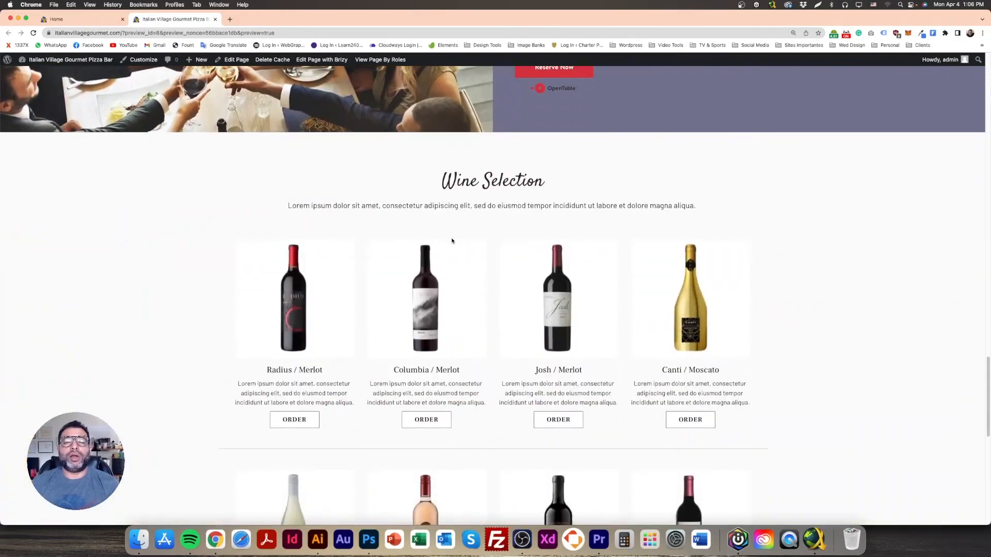
scroll(452, 241, "down", 1)
scroll(531, 262, "down", 10)
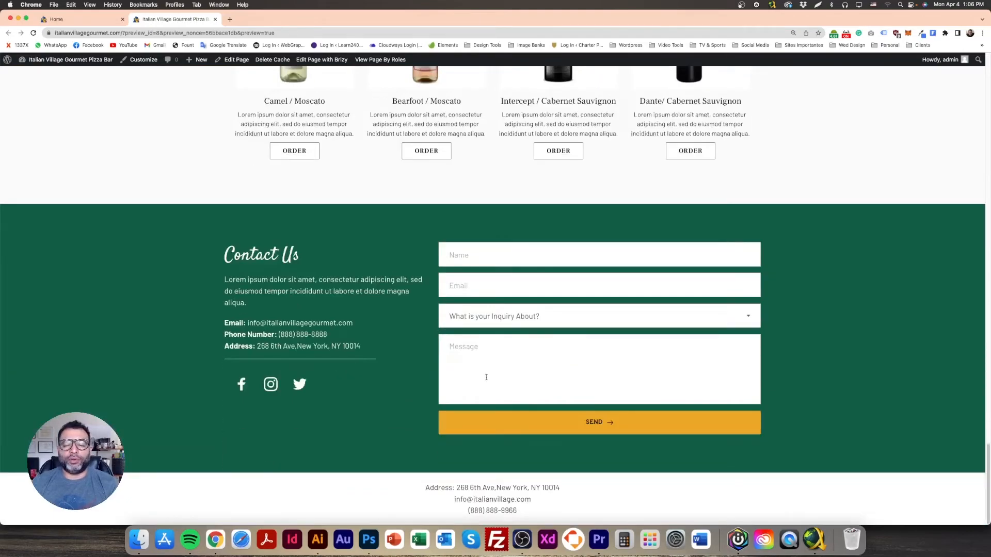
scroll(487, 377, "up", 19)
scroll(488, 373, "down", 10)
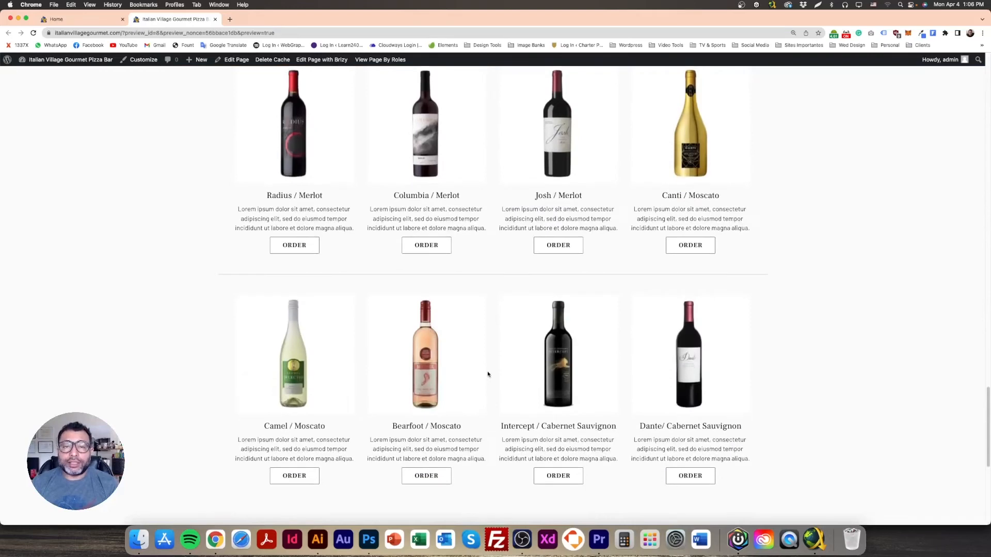
scroll(487, 373, "down", 5)
scroll(487, 371, "up", 3)
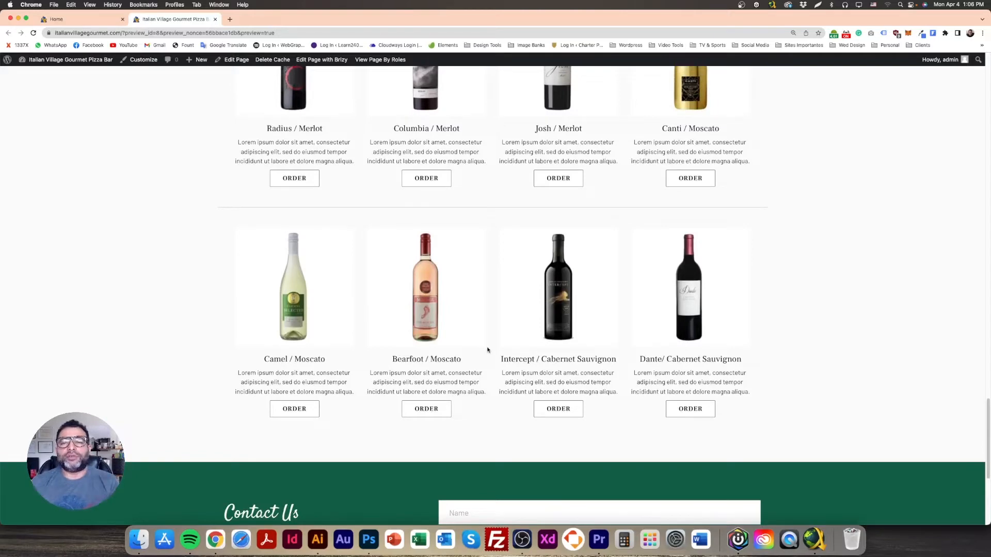
scroll(488, 348, "up", 8)
scroll(481, 331, "down", 5)
scroll(482, 328, "up", 4)
scroll(456, 301, "down", 2)
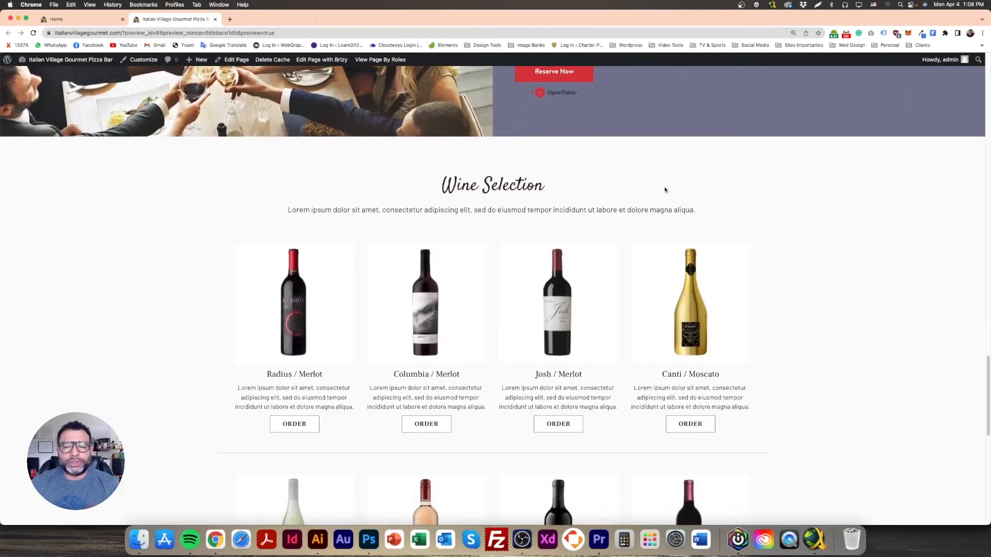
scroll(493, 250, "down", 5)
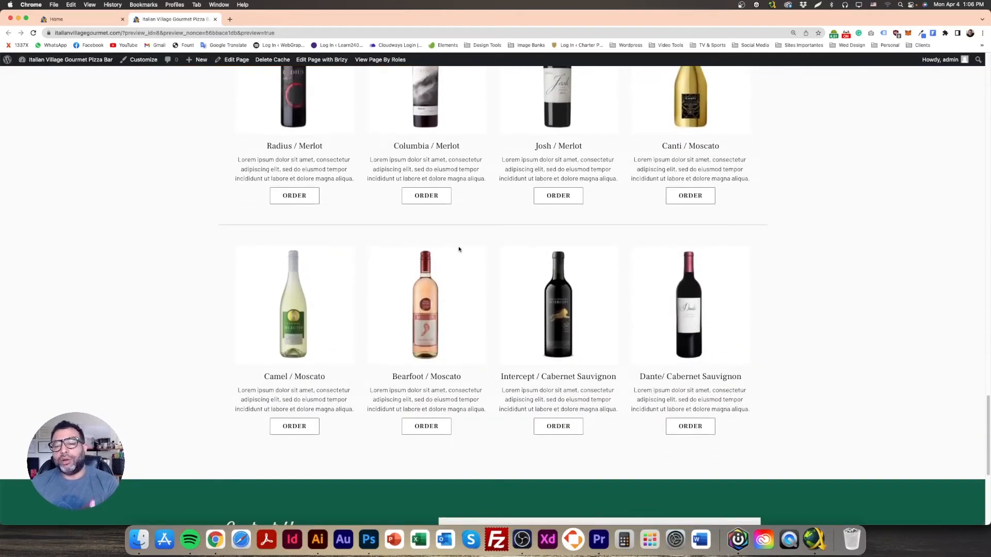
scroll(400, 293, "up", 6)
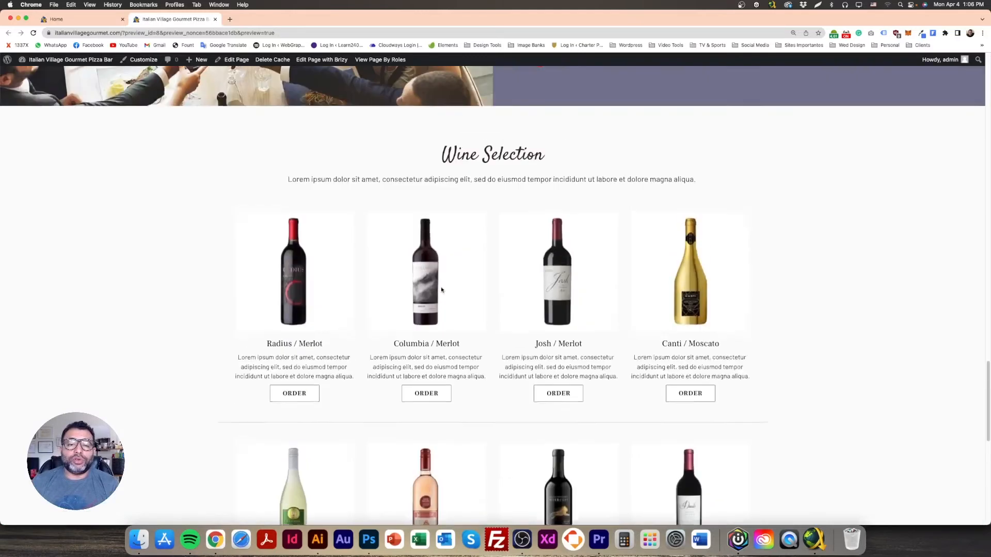
scroll(320, 269, "down", 3)
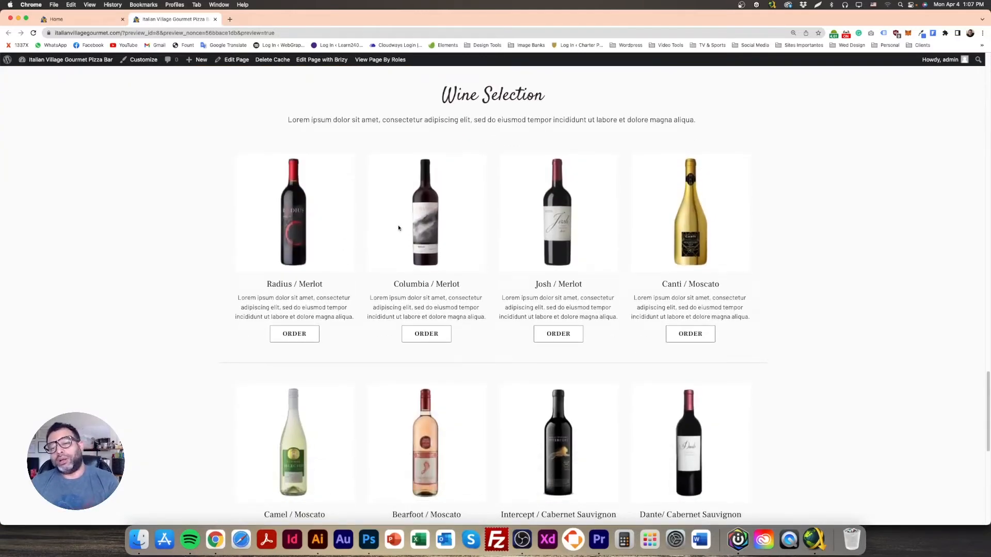
left_click(97, 20)
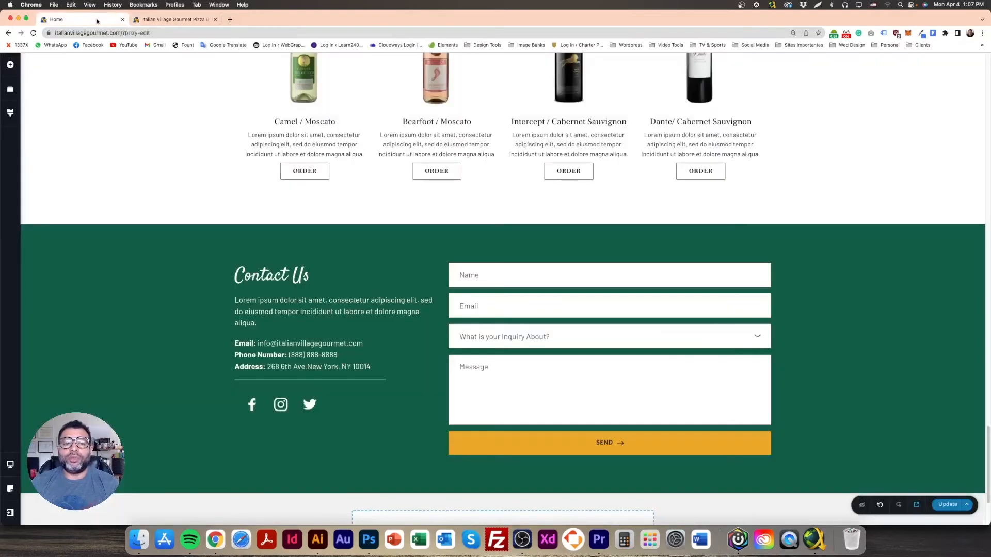
Step: Tint the Wine Selection section's background overlay light grey and check the result
scroll(541, 343, "up", 10)
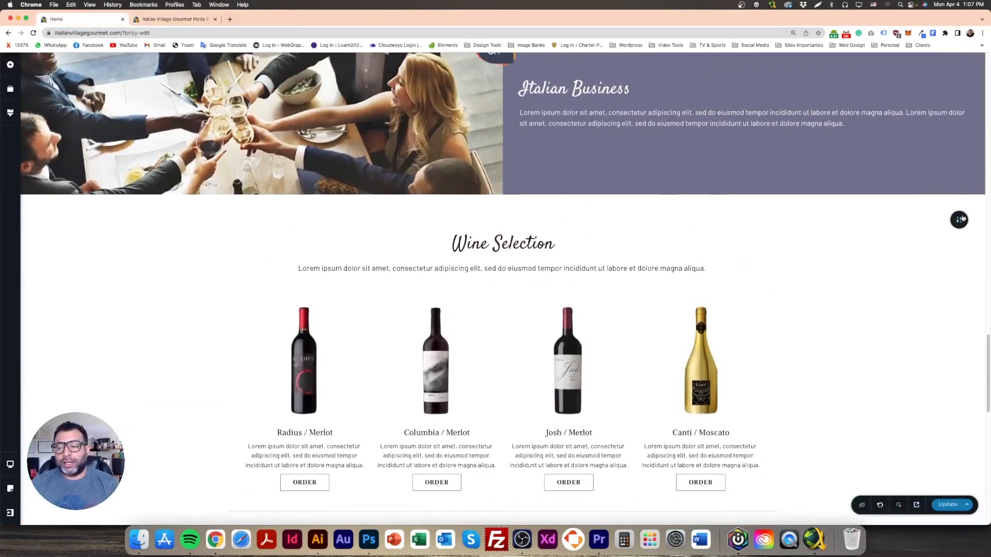
left_click(959, 219)
left_click(885, 220)
left_click_drag(850, 279, 832, 259)
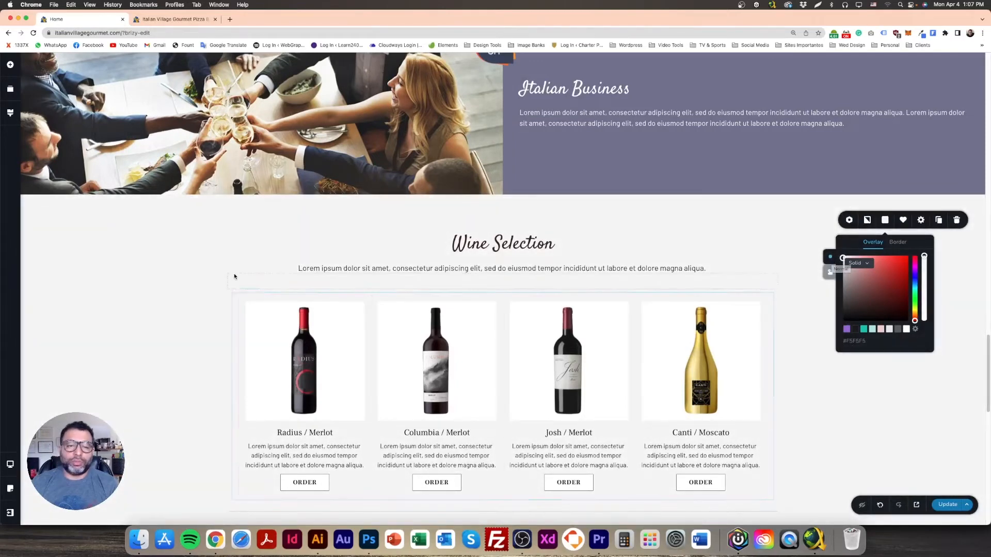
left_click(209, 264)
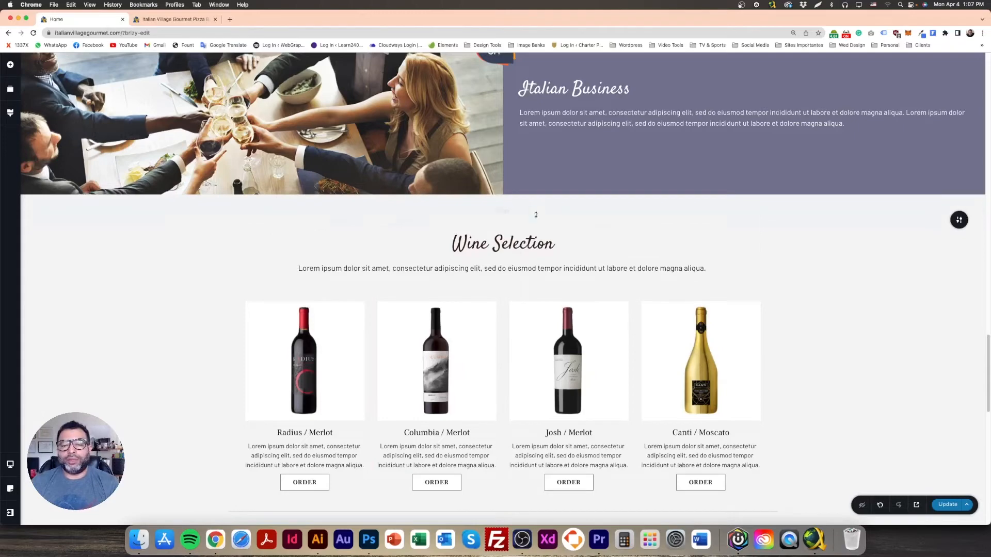
scroll(536, 215, "down", 7)
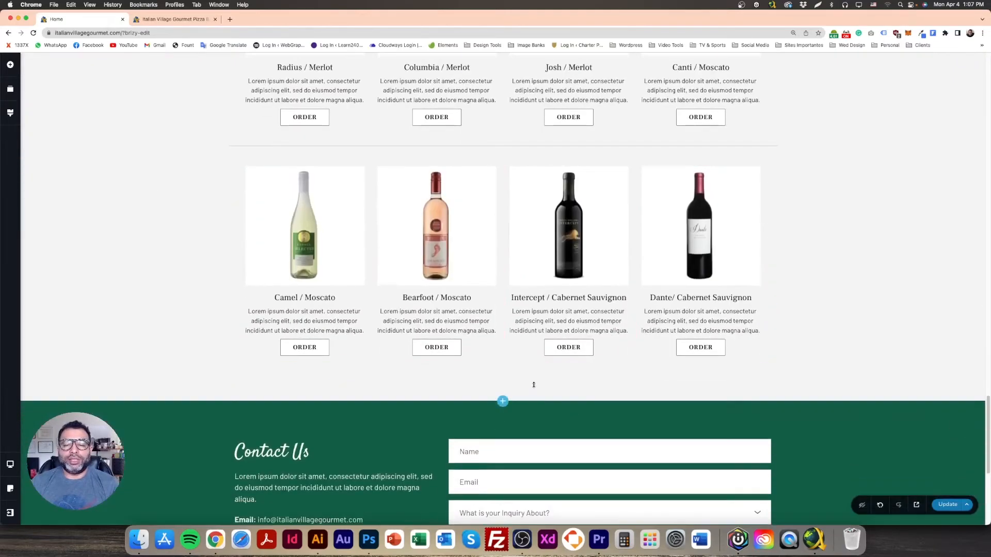
mouse_move(533, 386)
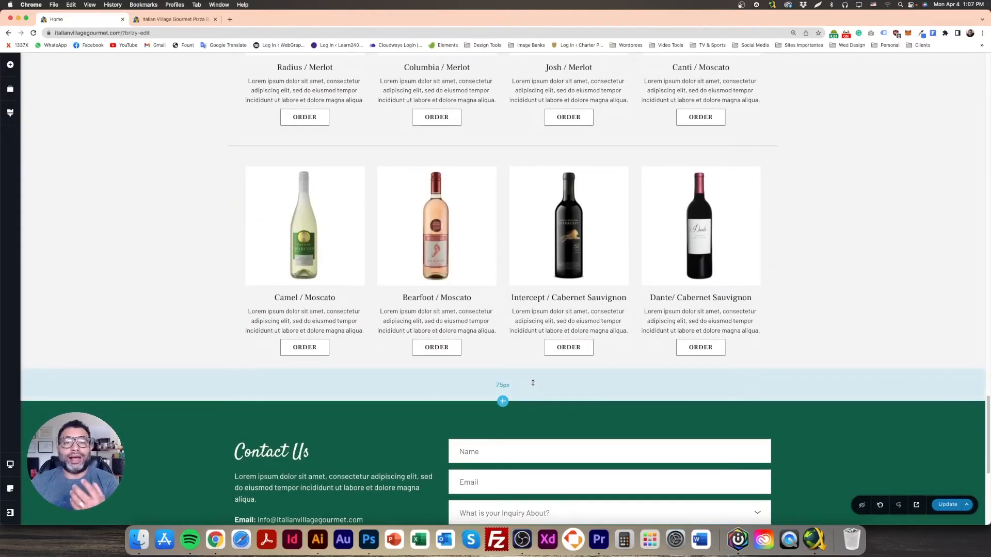
scroll(354, 218, "up", 5)
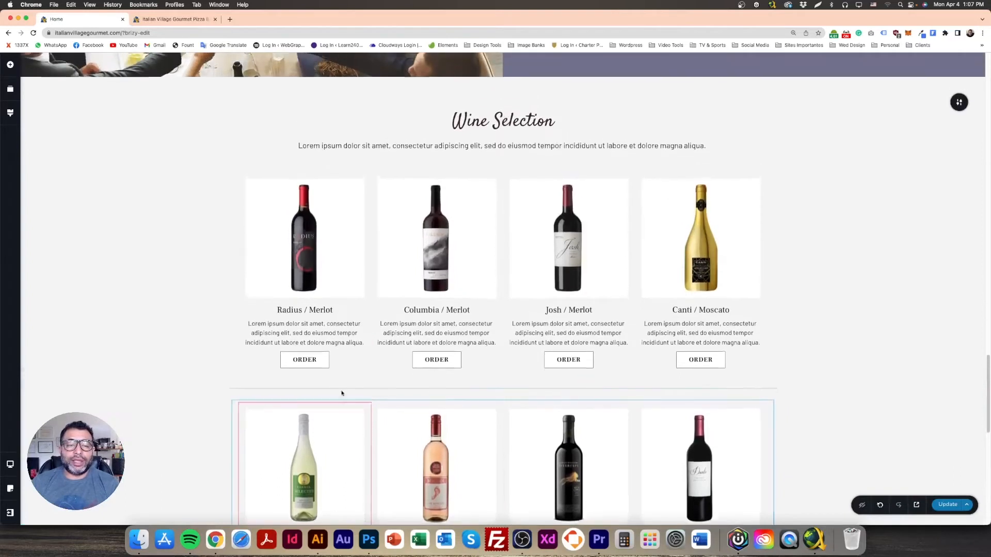
Step: Give the Radius wine image a teal outset shadow
left_click(354, 218)
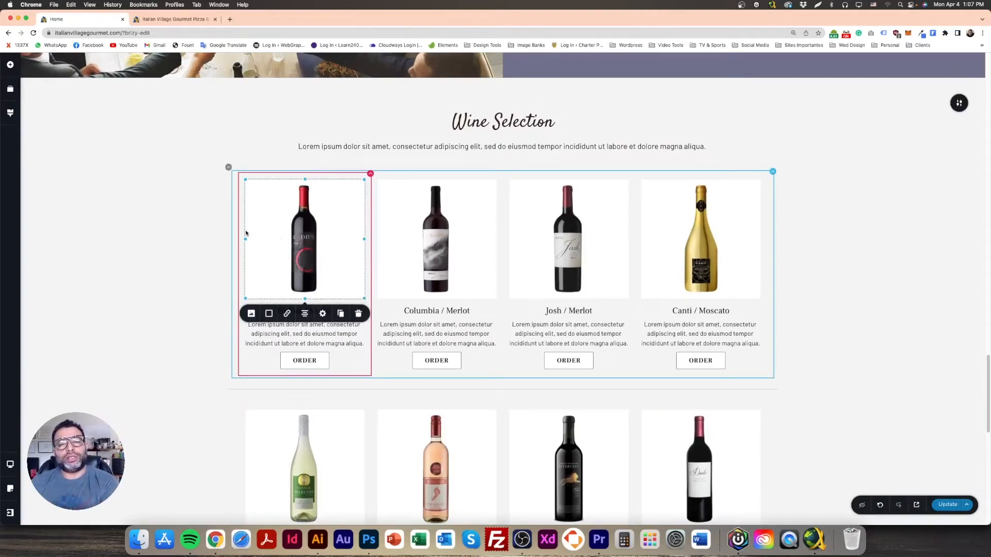
left_click(179, 240)
left_click(327, 218)
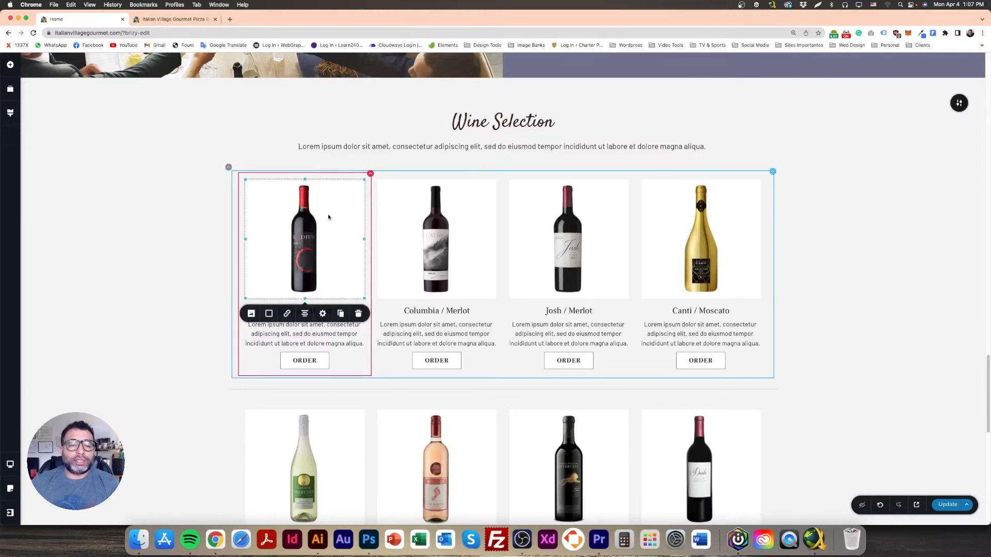
left_click(270, 315)
left_click(283, 339)
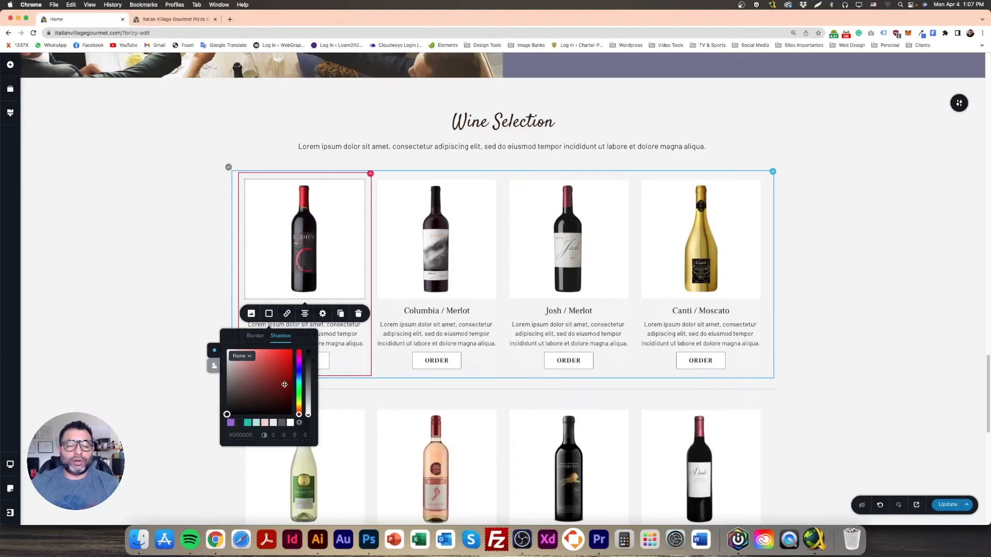
left_click(249, 423)
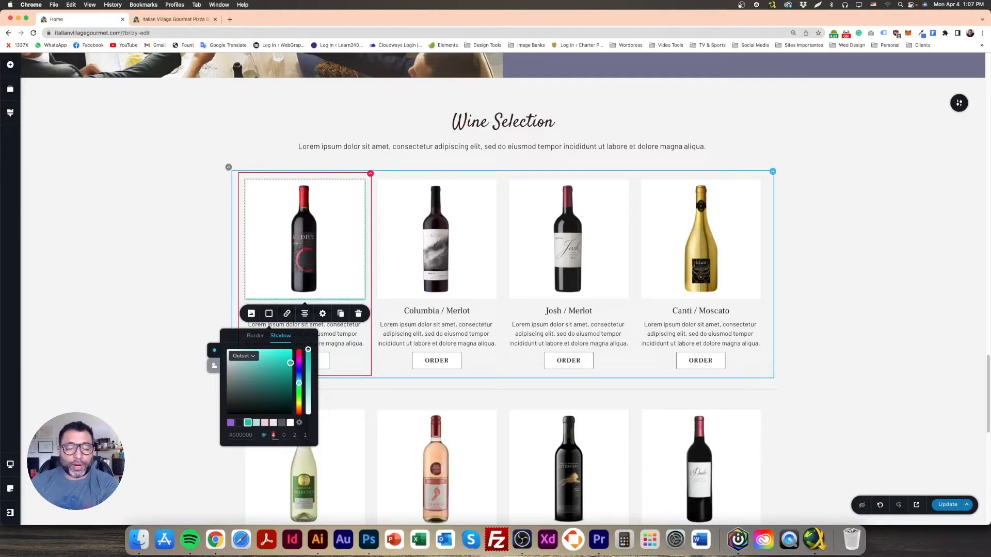
Step: Set the teal shadow's values to 10 so it offsets right and down
left_click(268, 435)
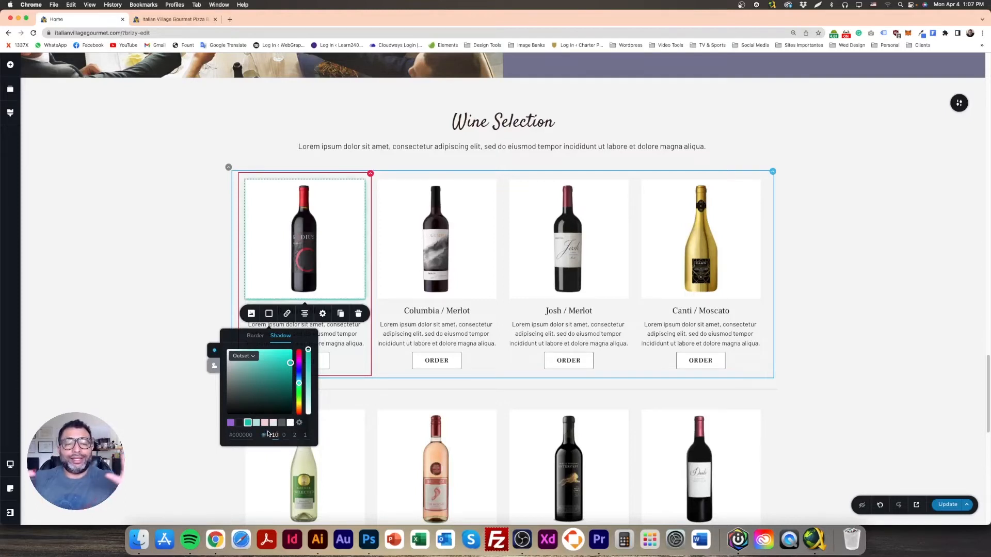
left_click_drag(296, 436, 290, 437)
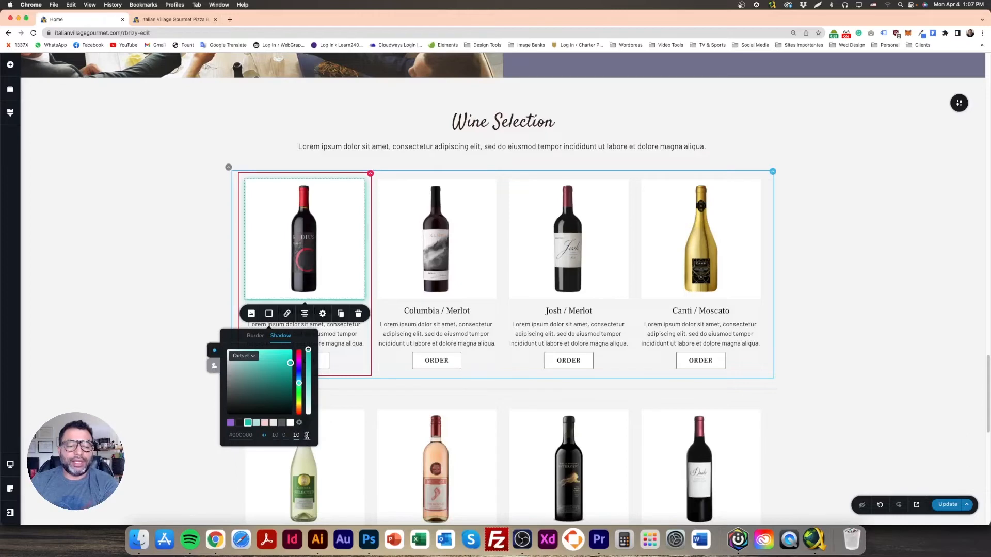
left_click_drag(309, 435, 299, 435)
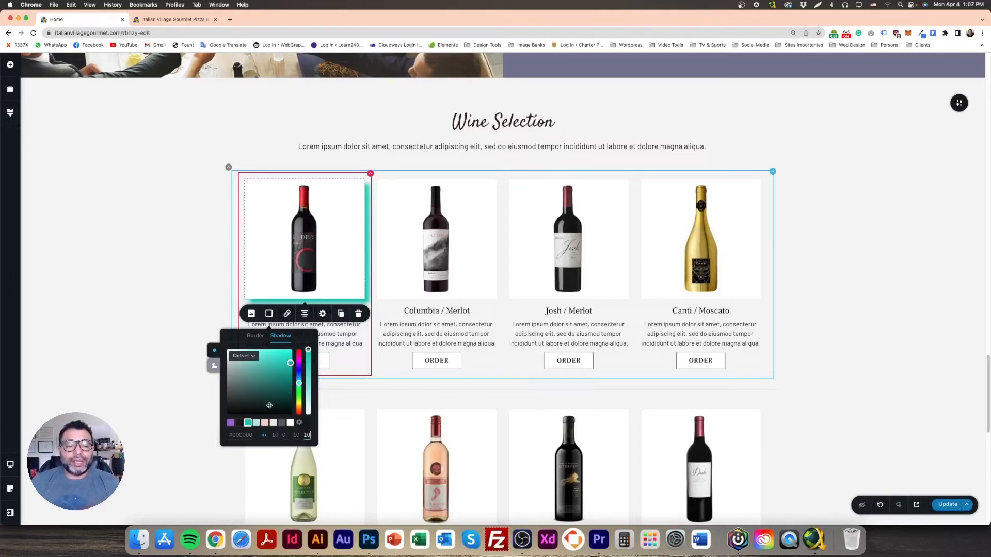
left_click_drag(279, 437, 265, 438)
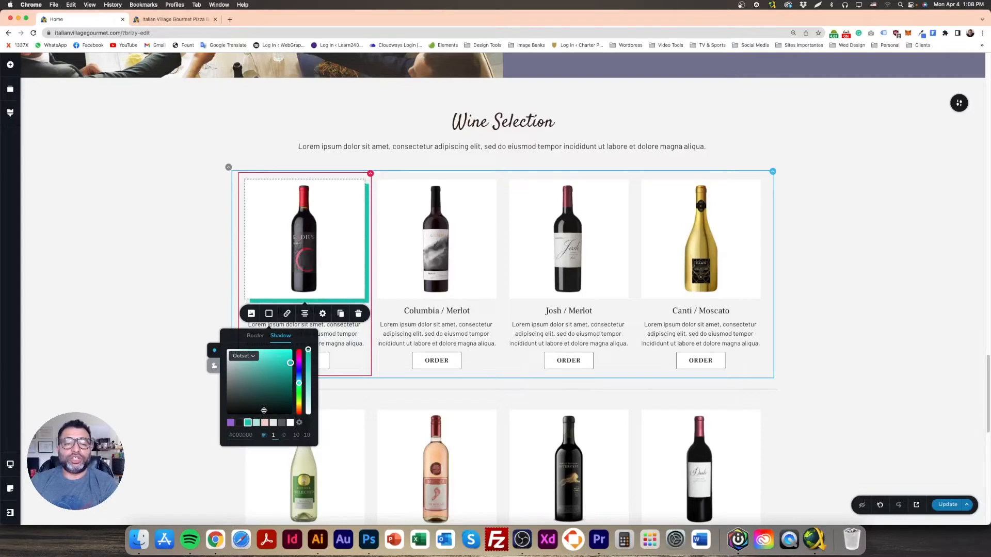
left_click(146, 310)
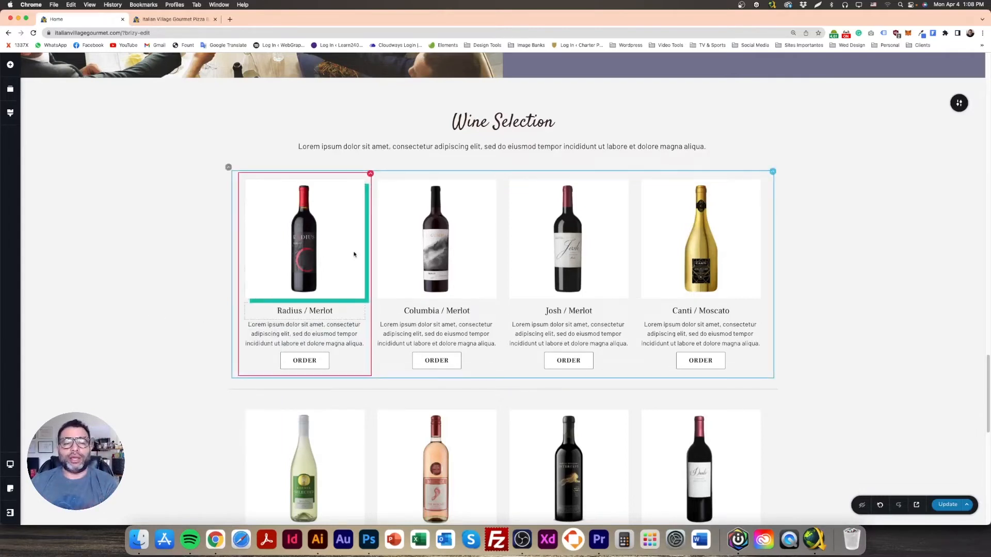
left_click(341, 205)
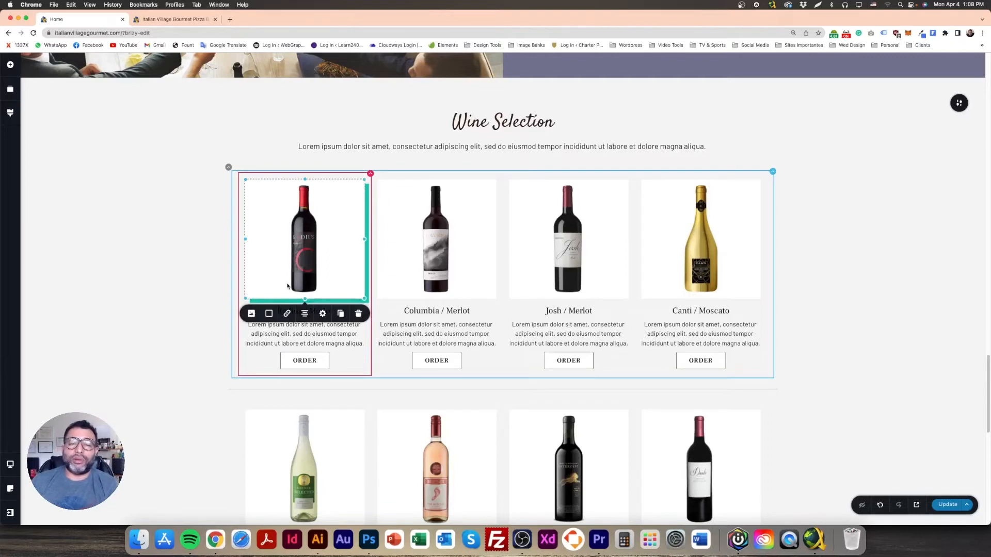
Step: Try a dark border around the Radius wine image
left_click(269, 313)
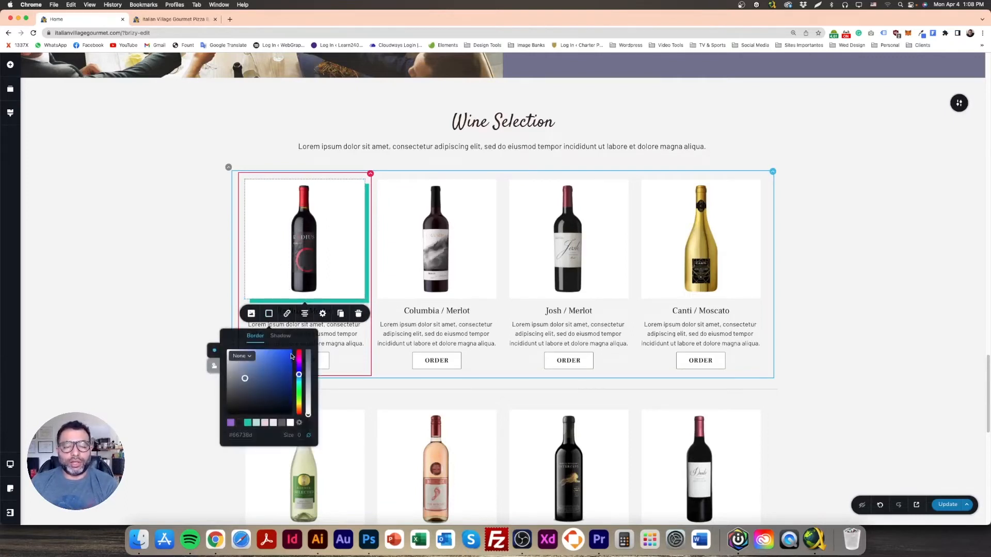
left_click(282, 423)
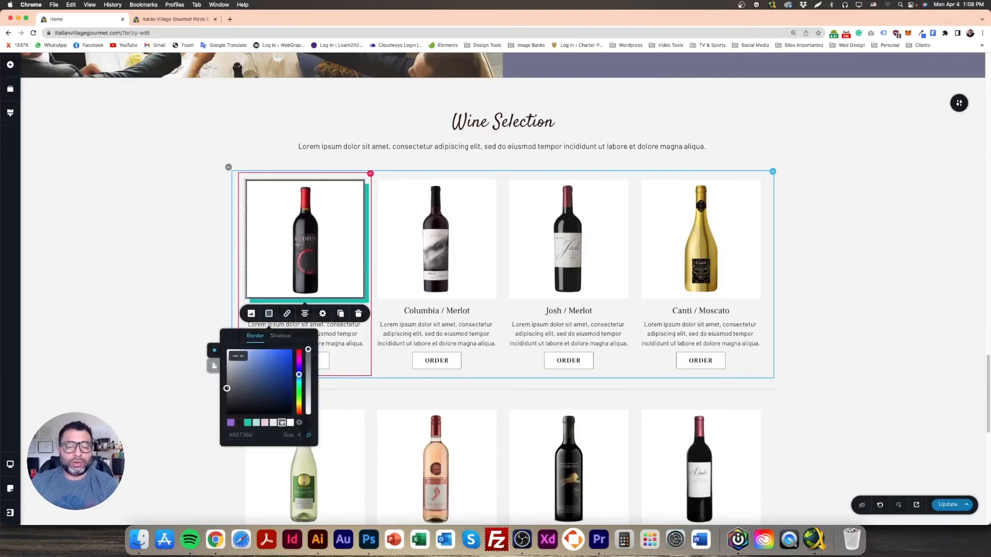
left_click(193, 289)
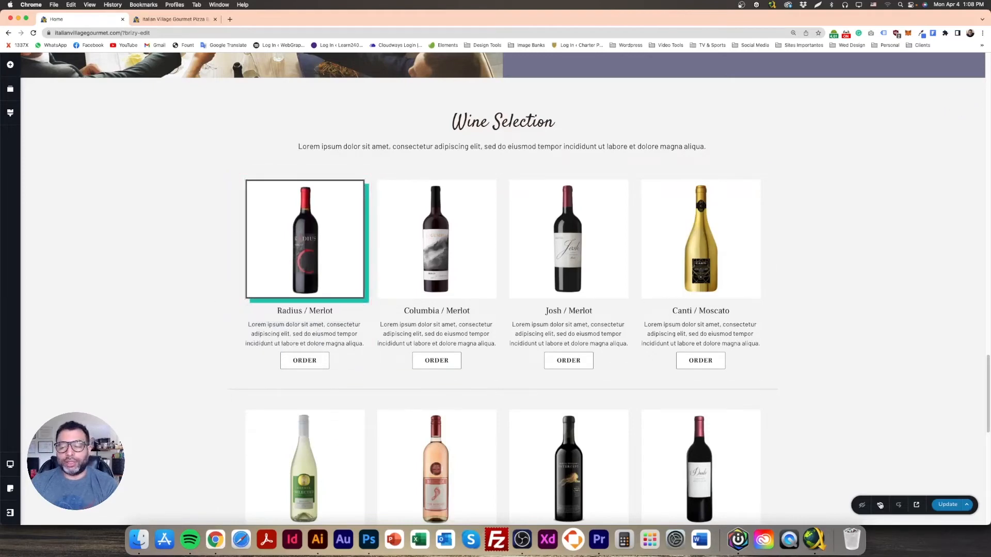
left_click(338, 202)
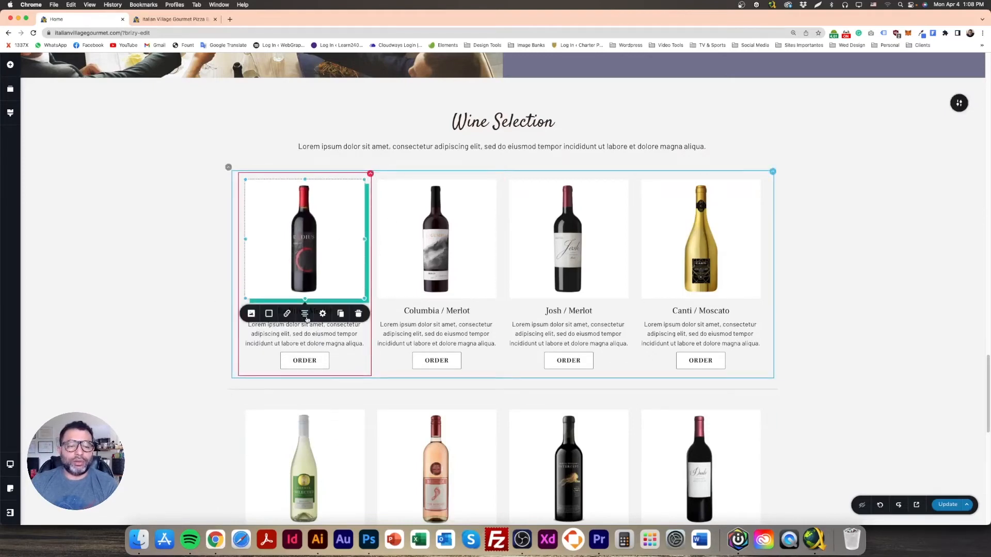
Step: Change the image's shadow to dark grey at 39% opacity
left_click(269, 313)
left_click(281, 336)
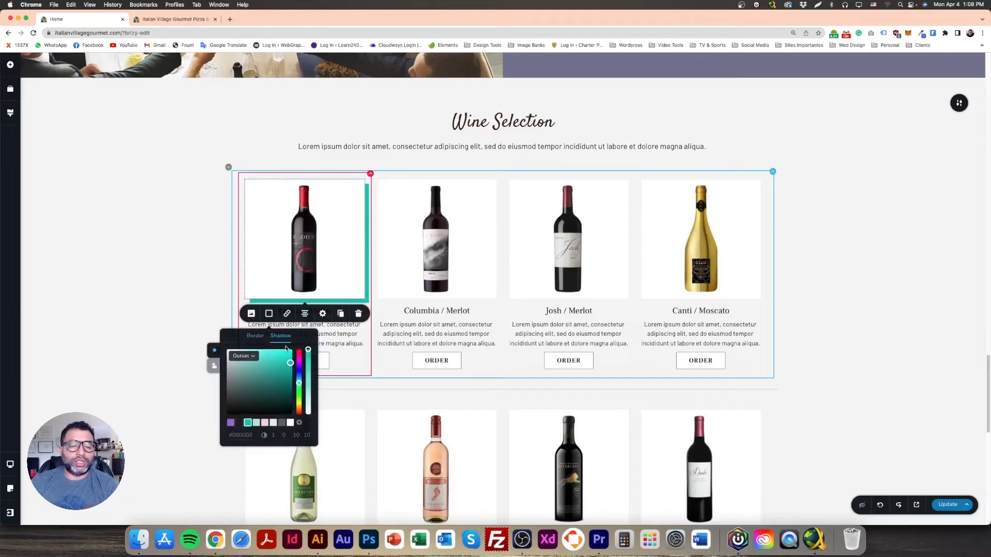
left_click(282, 423)
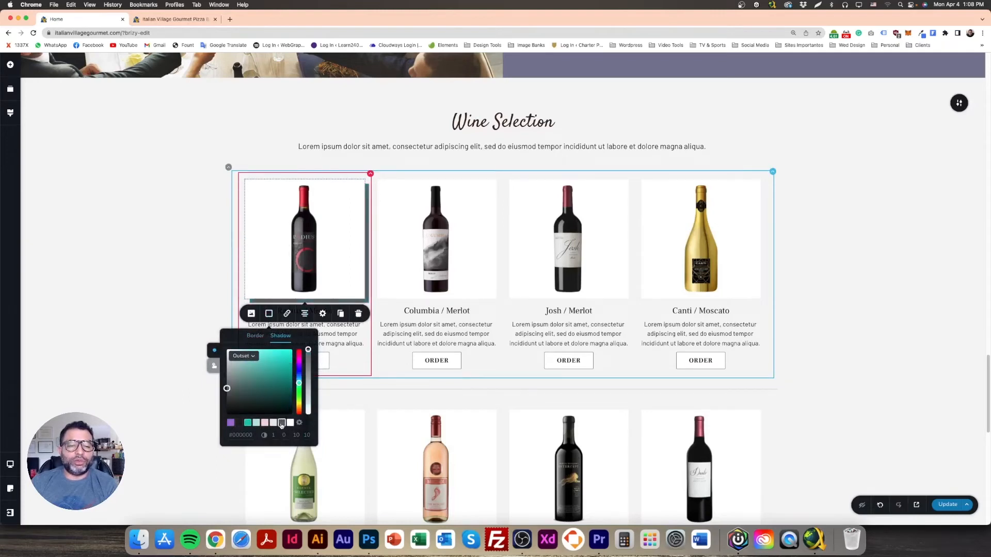
left_click_drag(308, 350, 307, 394)
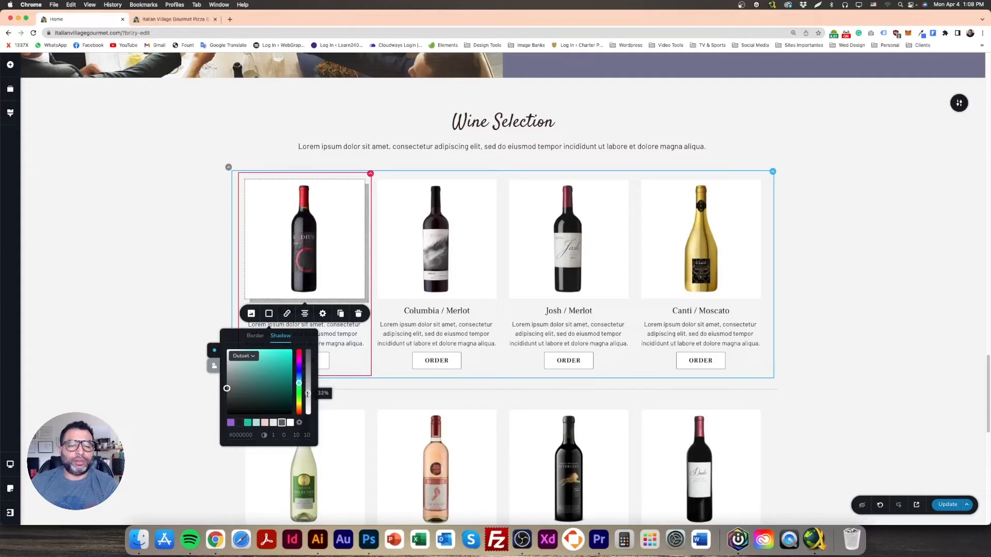
left_click(118, 301)
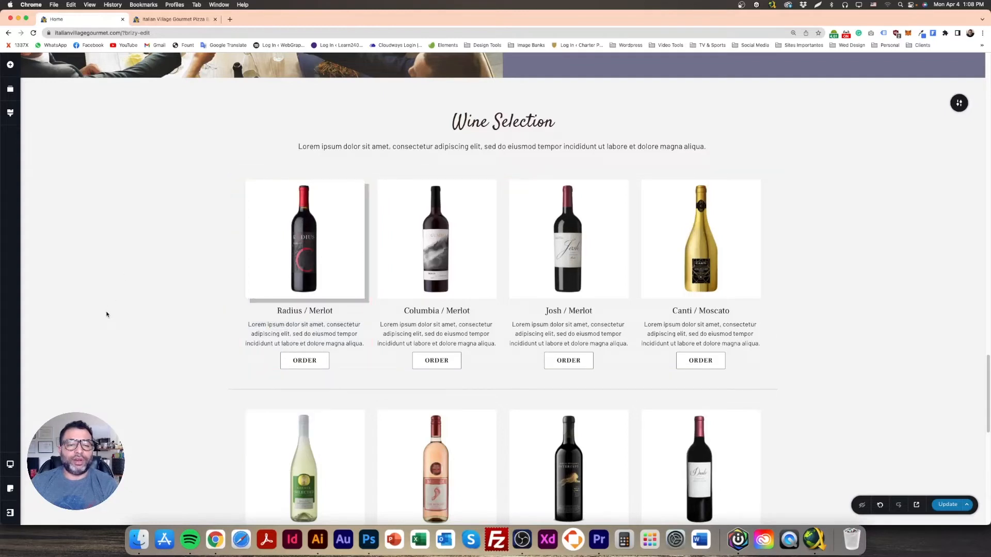
Step: Paste the Radius image's drop shadow onto the Columbia, Josh and Canti wine images
right_click(338, 218)
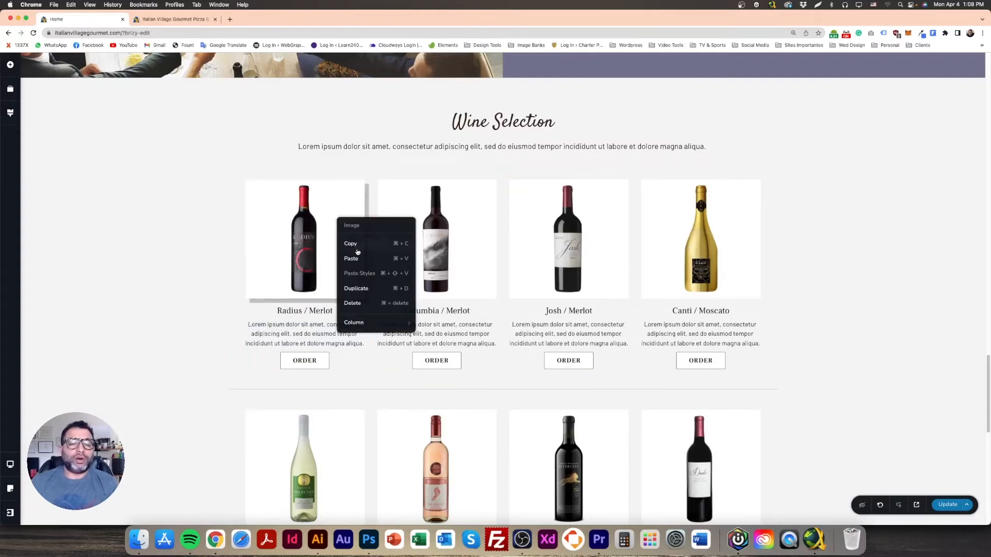
right_click(474, 209)
left_click(456, 201)
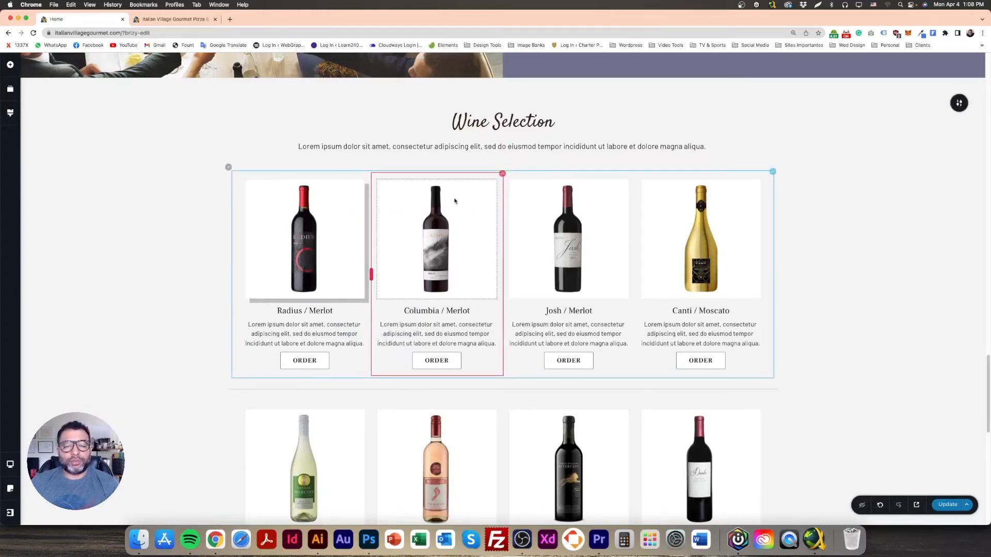
right_click(466, 200)
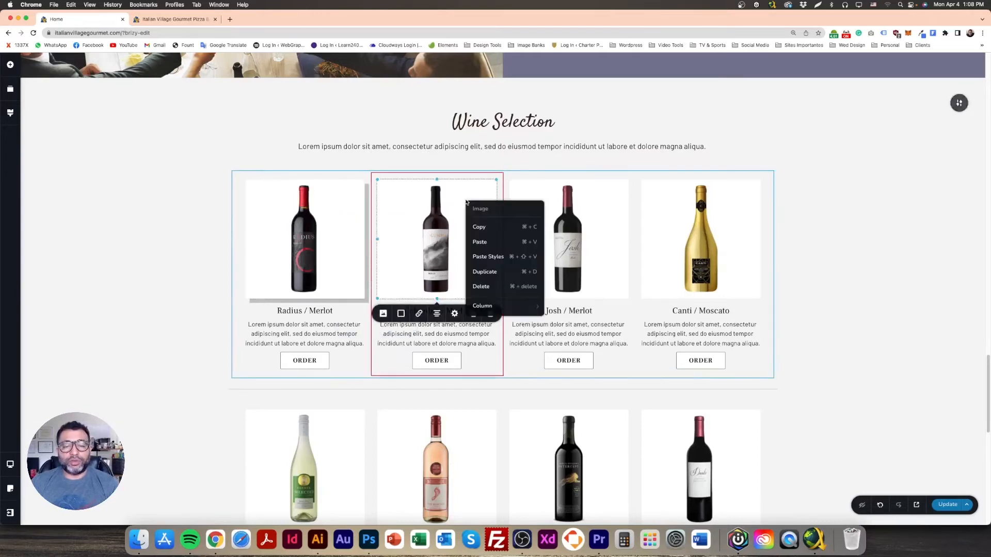
left_click(497, 258)
right_click(611, 203)
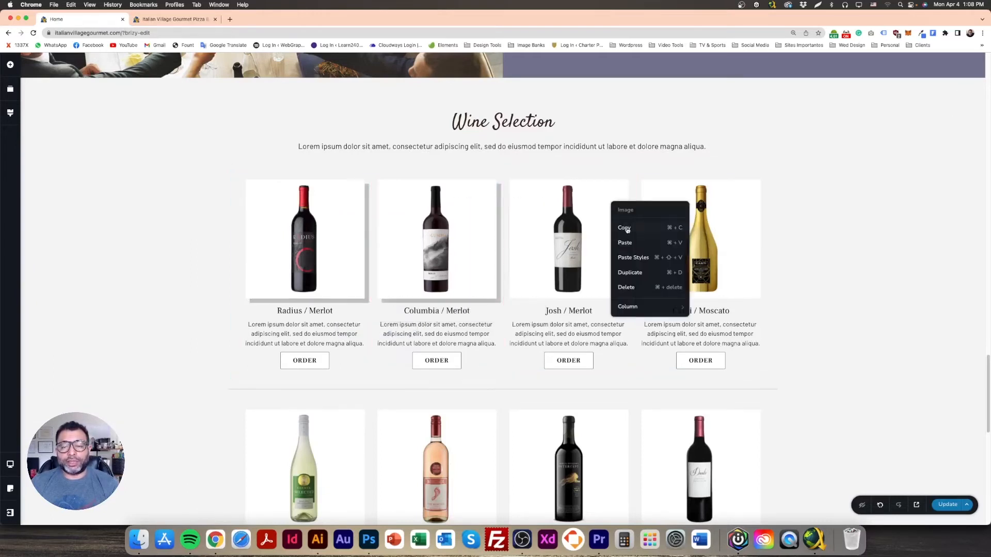
left_click(638, 261)
right_click(731, 213)
left_click(785, 267)
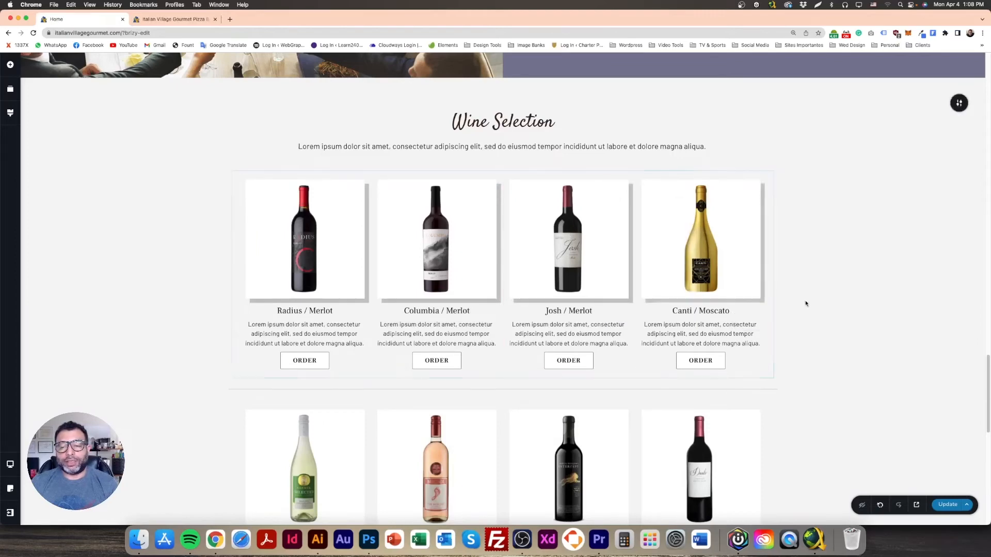
Step: Paste the same shadow onto the Camel, Bearfoot, Intercept and Dante images, then save the page
scroll(805, 309, "down", 5)
right_click(352, 253)
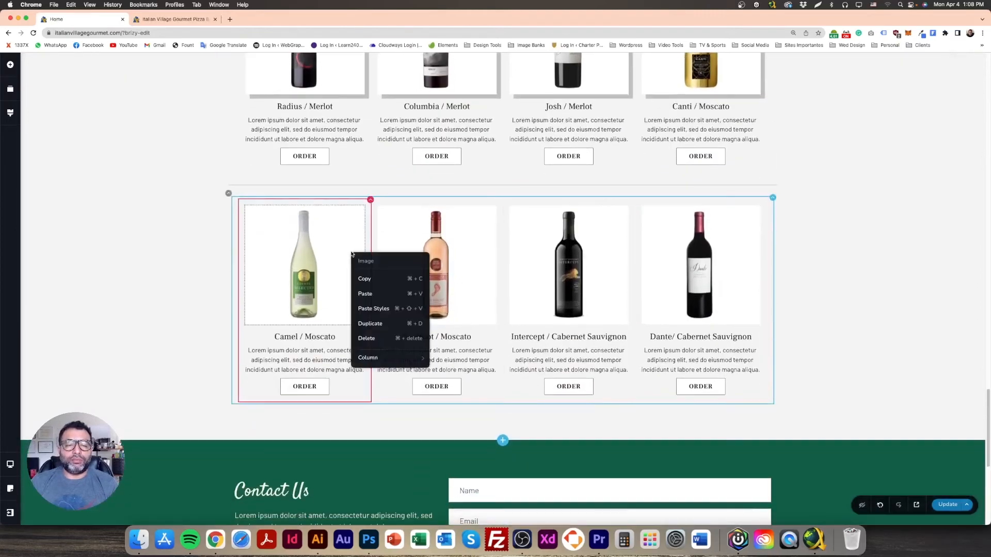
left_click(385, 309)
right_click(487, 245)
left_click(521, 300)
right_click(604, 242)
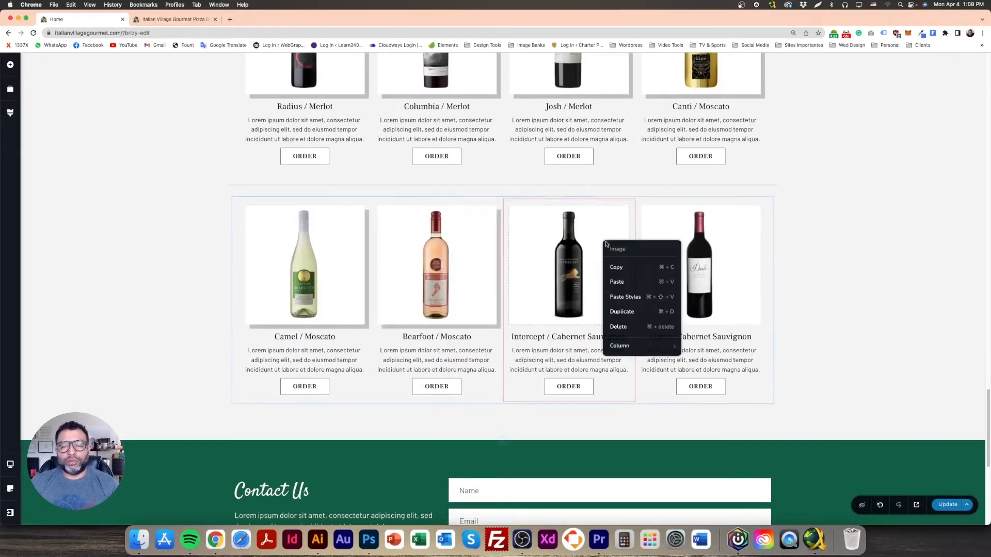
left_click(634, 300)
right_click(731, 233)
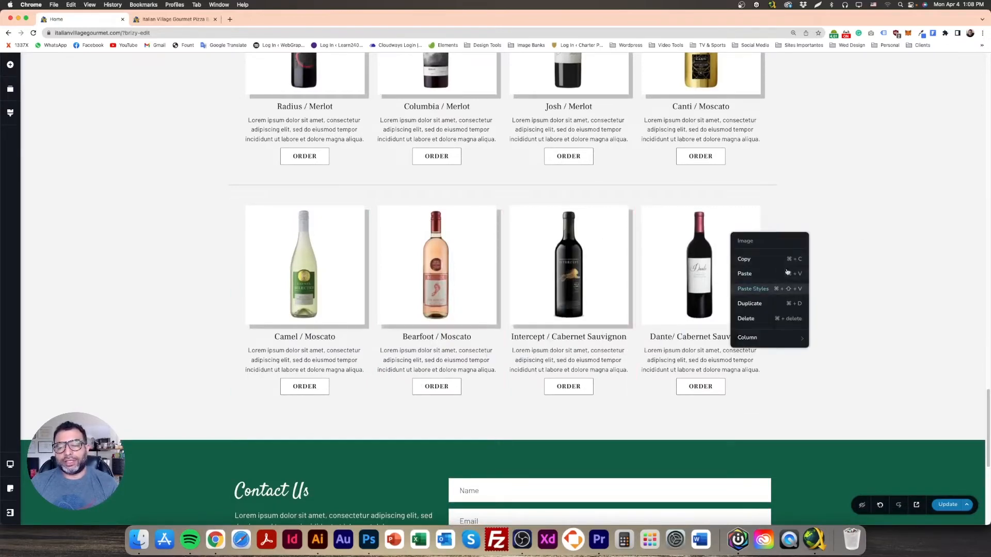
left_click(763, 288)
left_click(950, 505)
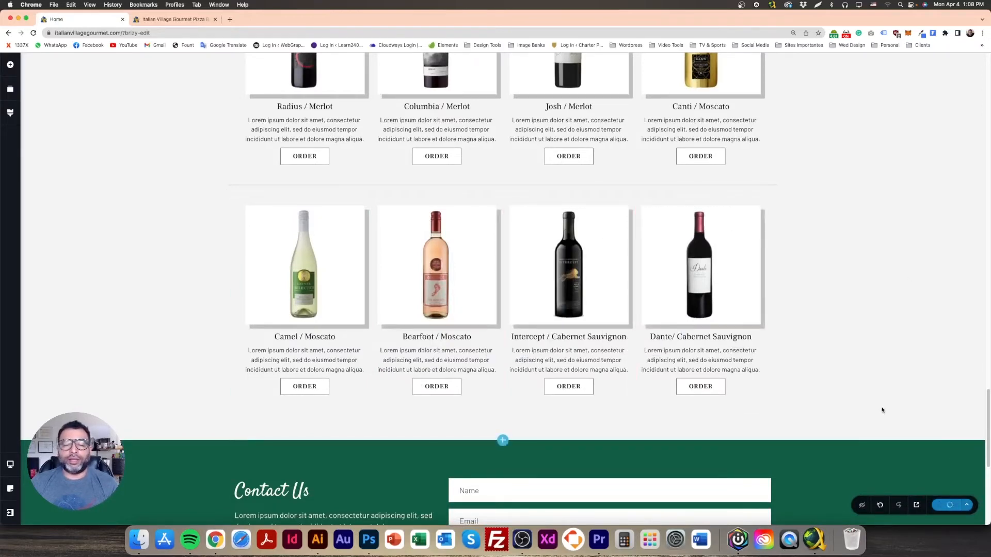
scroll(879, 401, "up", 5)
Step: Add a spacer under the Camel / Moscato image and shrink its height
scroll(879, 426, "down", 7)
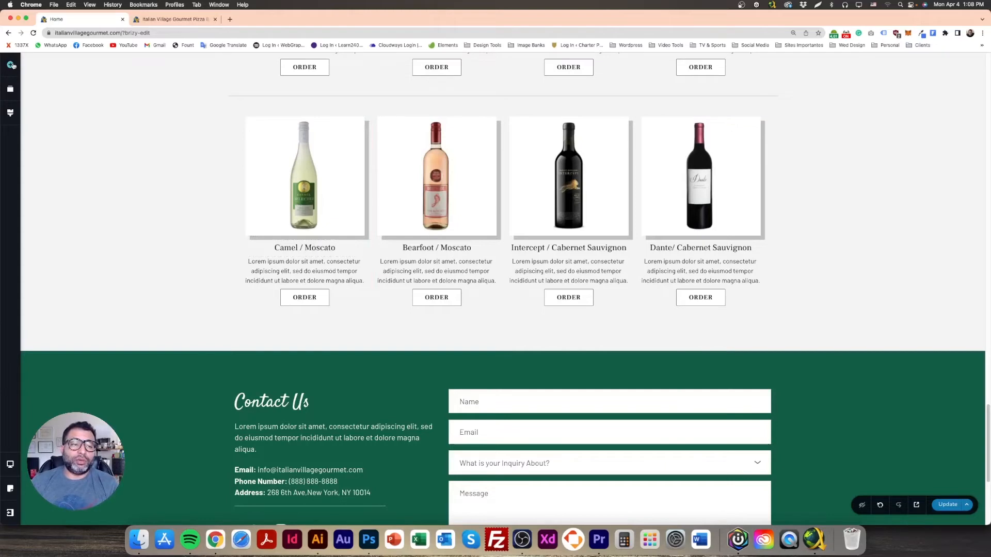
left_click(10, 64)
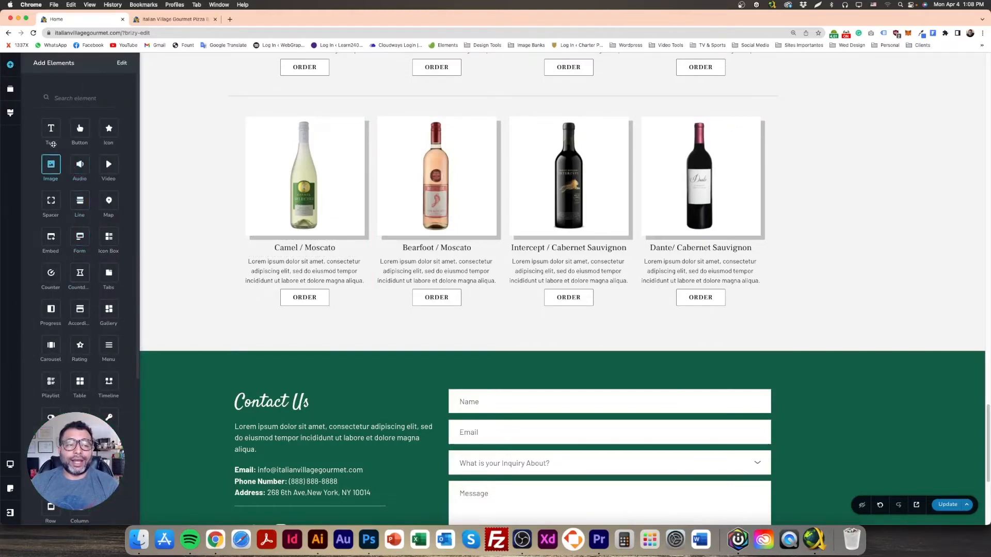
mouse_move(50, 201)
left_mouse_down()
mouse_move(288, 251)
mouse_move(290, 323)
mouse_move(312, 317)
left_mouse_up()
left_click_drag(314, 262, 310, 248)
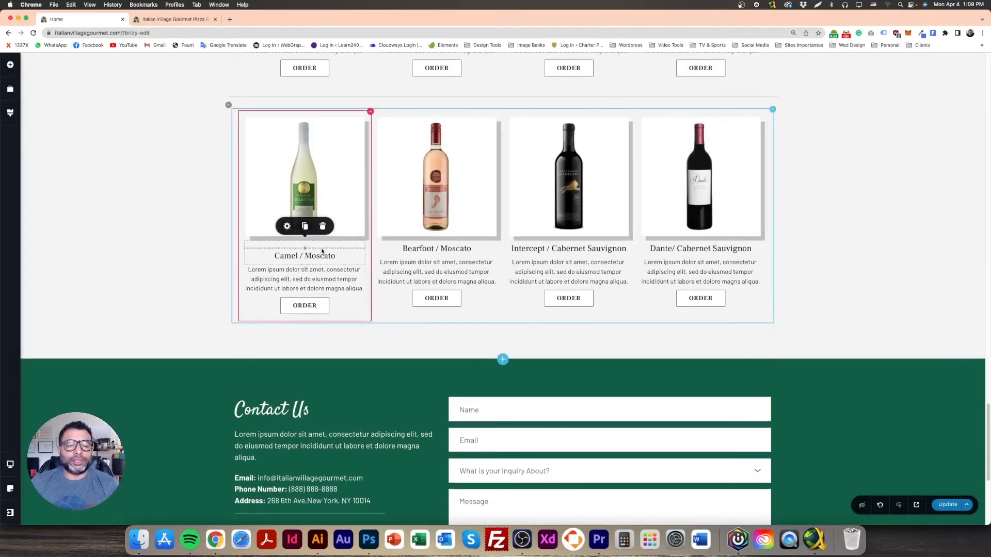
right_click(310, 248)
left_click(310, 248)
left_click(287, 227)
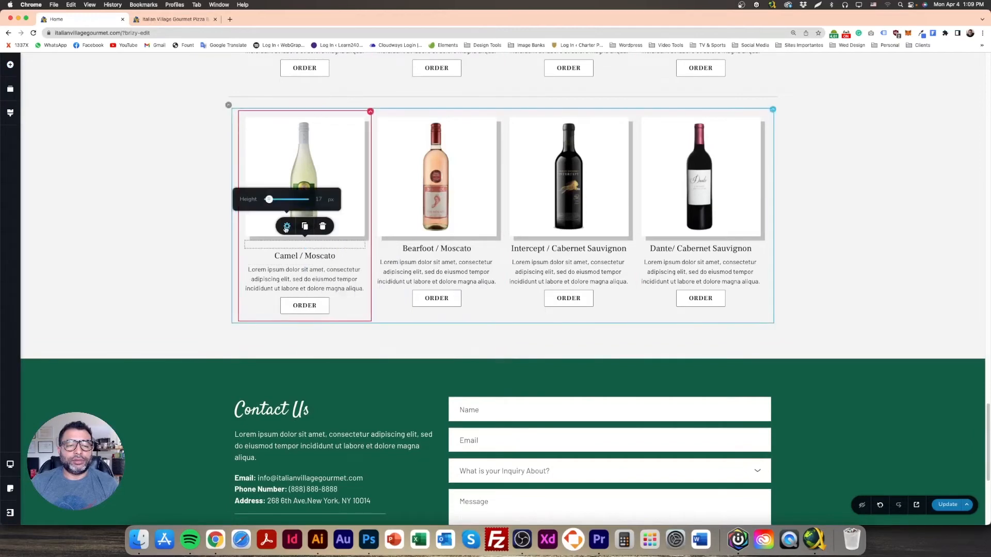
Step: Duplicate the spacer into the Bearfoot, Intercept and Dante columns
left_click(304, 226)
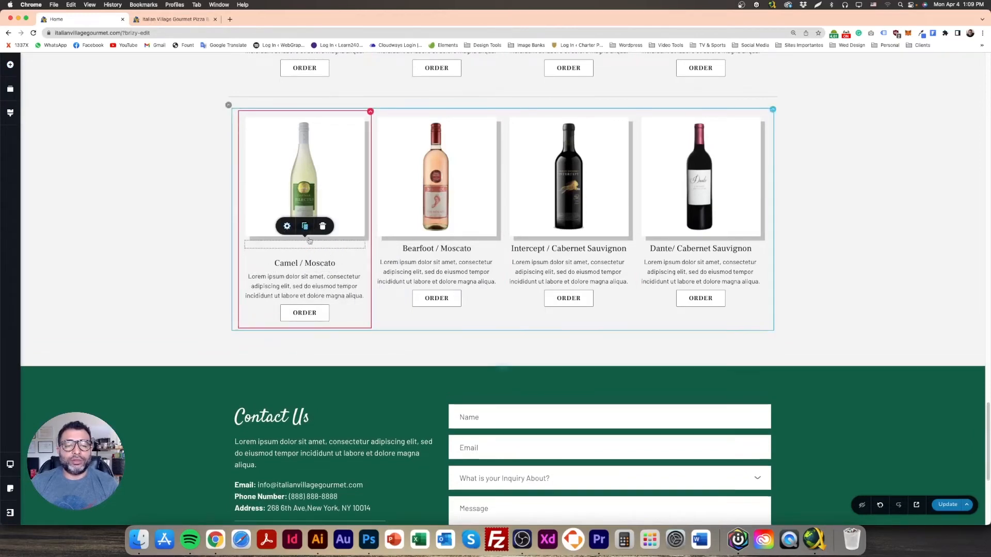
left_click_drag(320, 246, 428, 310)
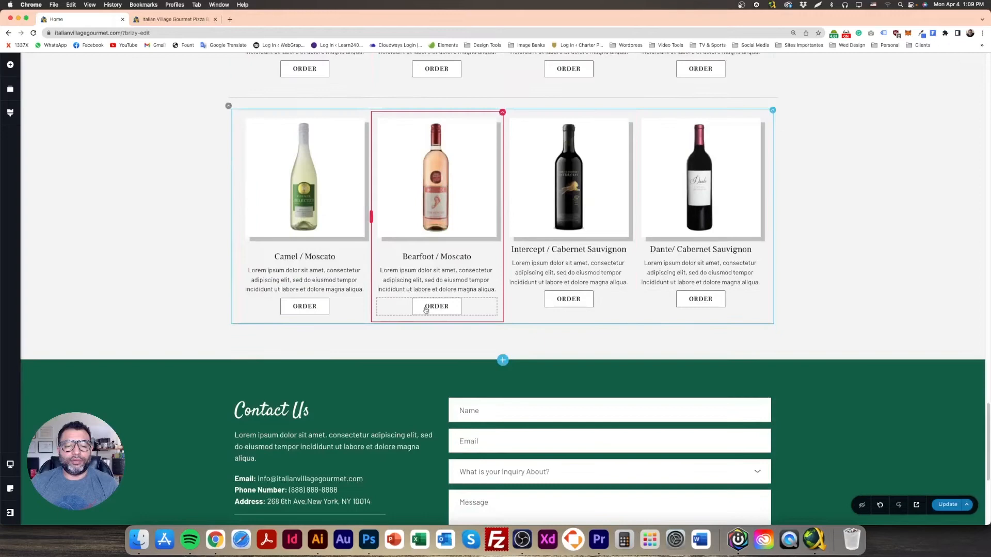
left_click(452, 246)
left_click(436, 227)
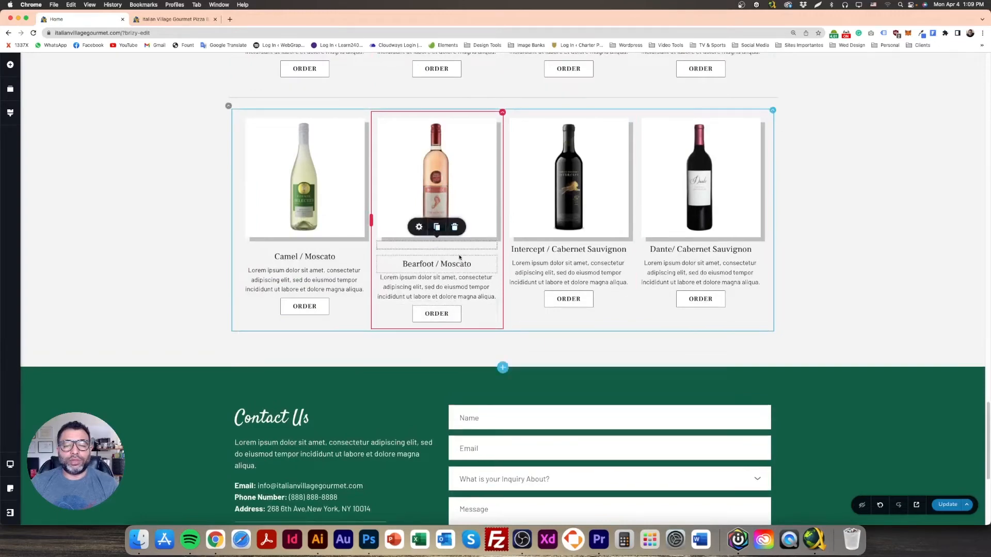
left_click_drag(519, 250, 583, 308)
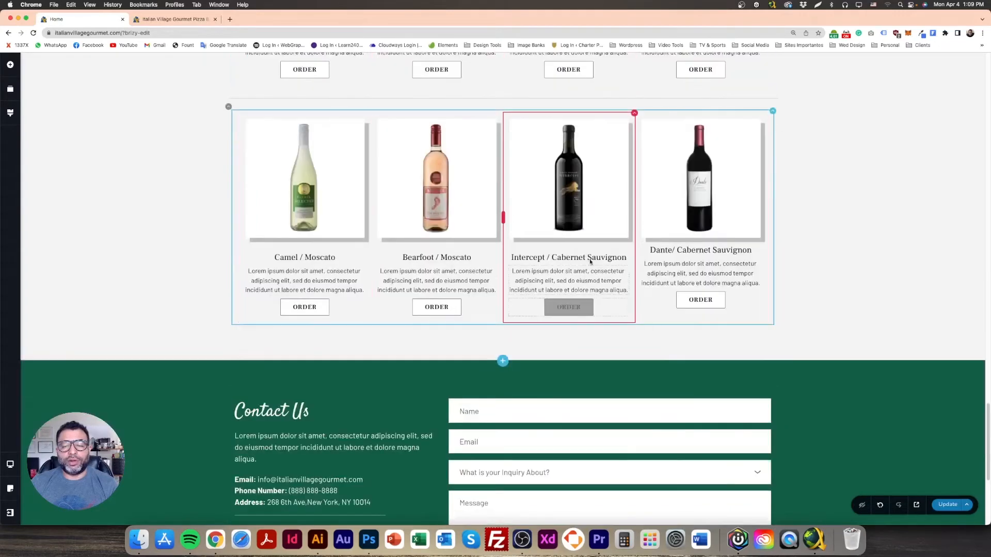
left_click(591, 247)
left_click(568, 228)
left_click_drag(587, 248, 697, 266)
Step: Place spacer copies in the Canti / Moscato column and under the Josh / Merlot image
scroll(699, 263, "down", 3)
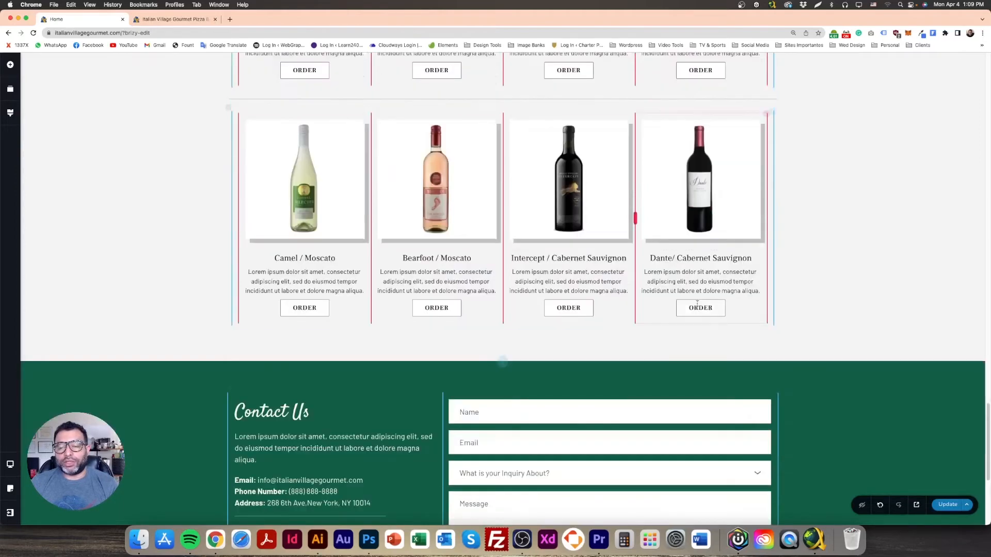
left_click(702, 248)
left_click(701, 229)
scroll(705, 310, "up", 4)
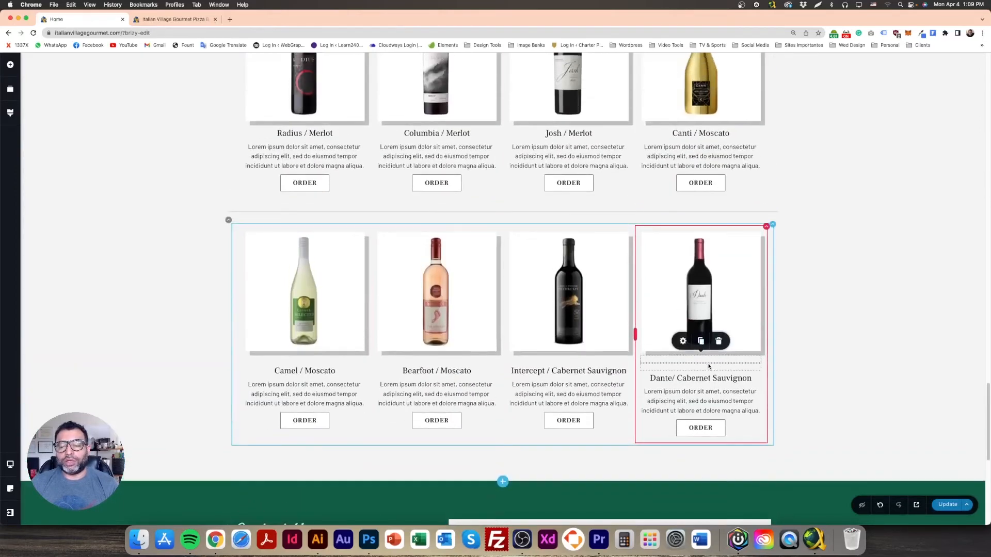
left_click_drag(707, 332, 710, 134)
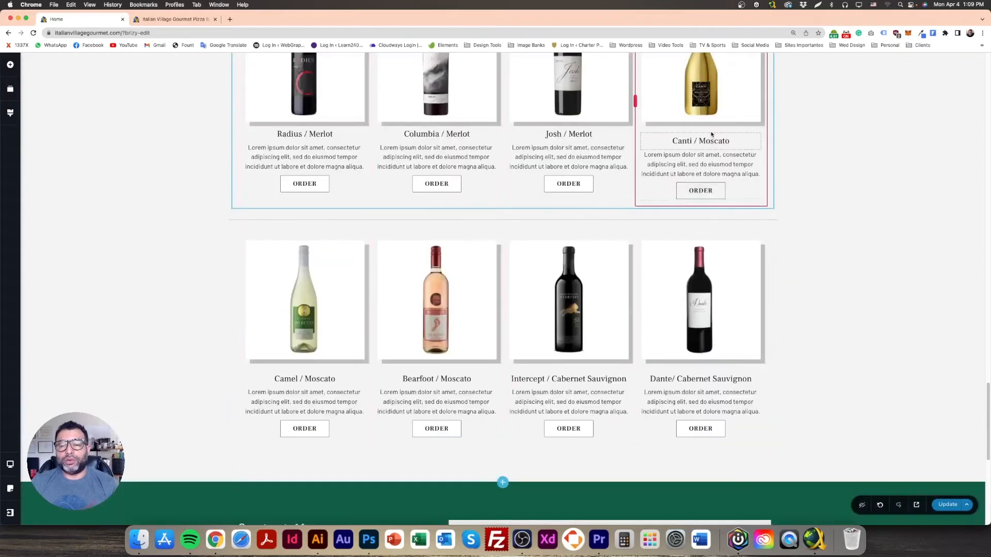
scroll(592, 137, "up", 3)
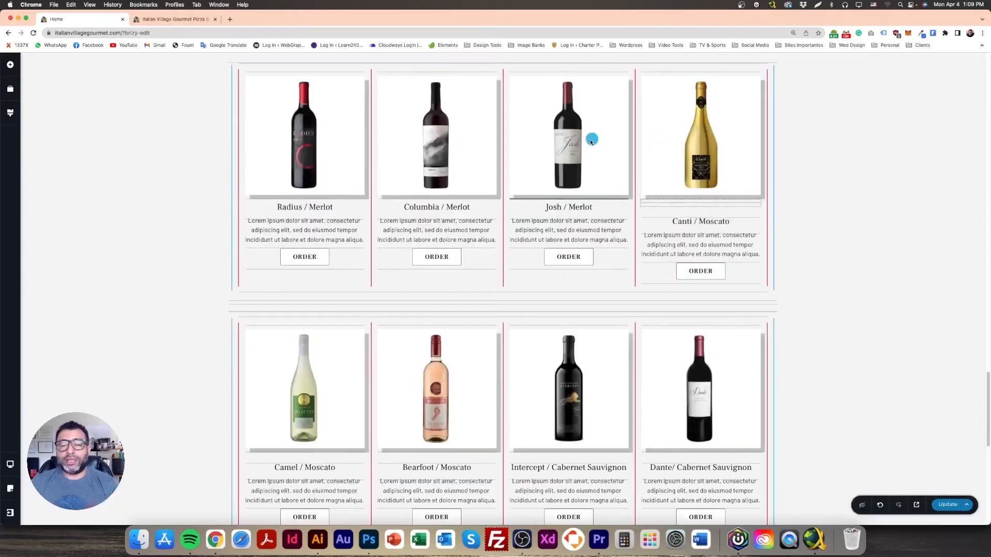
left_click_drag(575, 188, 576, 187)
Step: Add spacer copies under the Columbia and Radius images, then save the page
left_click(575, 132)
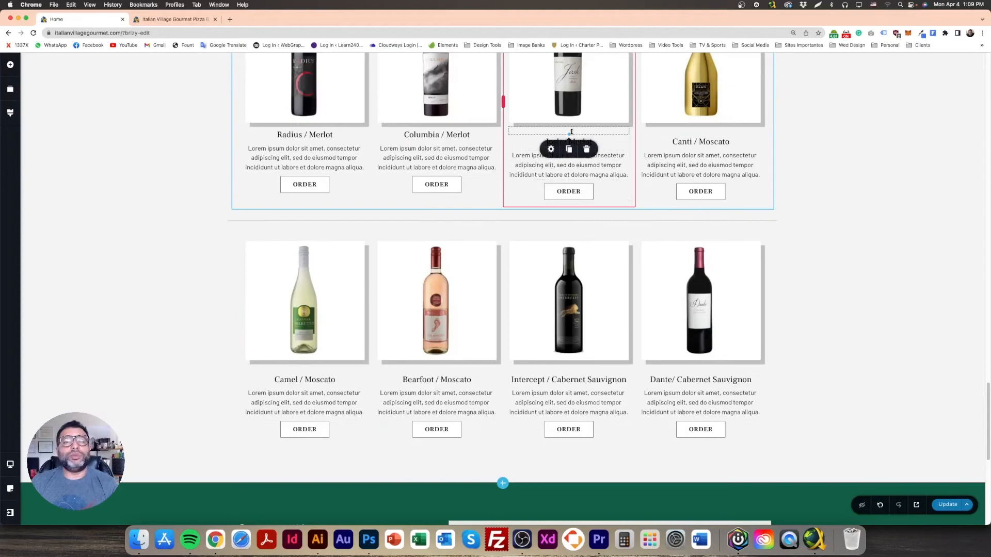
left_click(568, 149)
left_click_drag(578, 132, 430, 190)
scroll(431, 188, "down", 3)
left_click(438, 133)
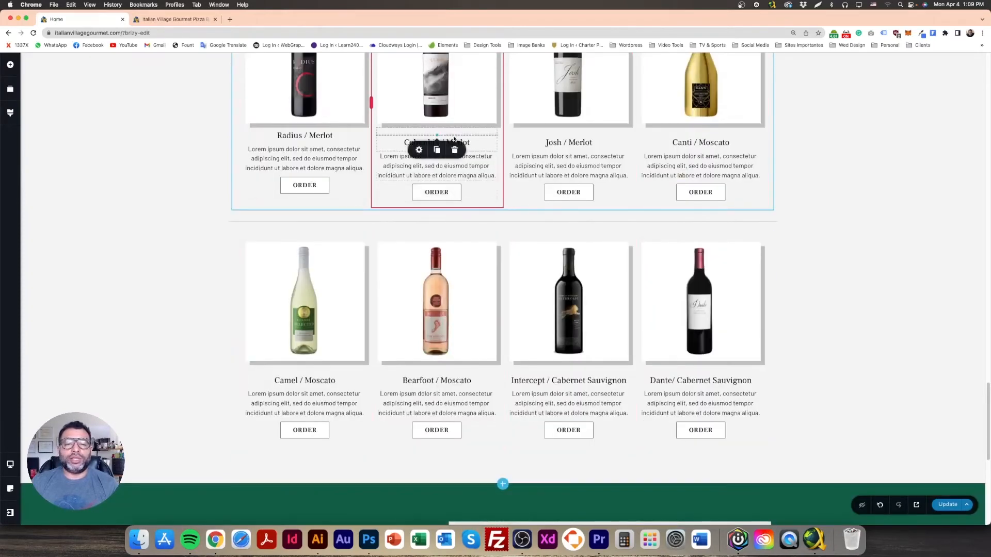
left_click(440, 147)
left_click_drag(454, 133, 304, 194)
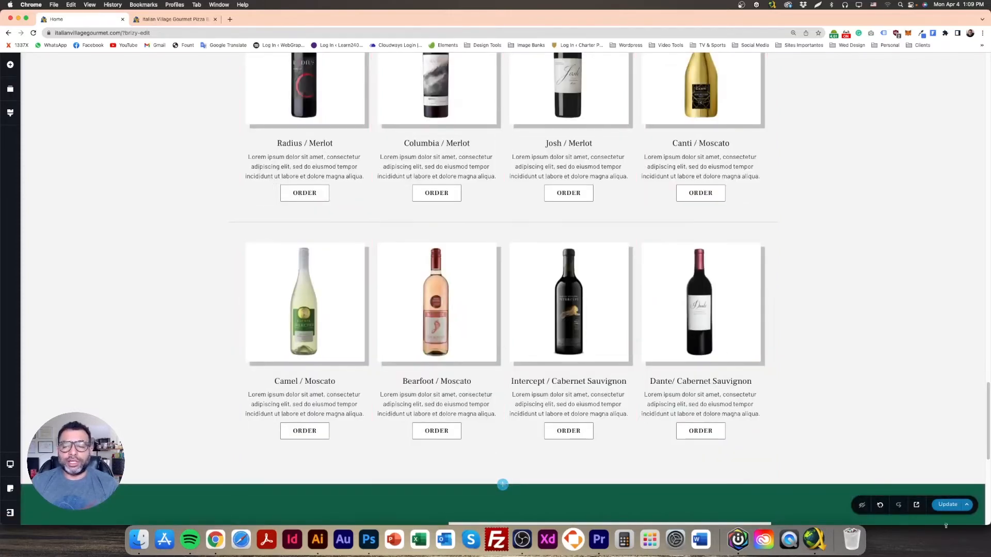
left_click(948, 505)
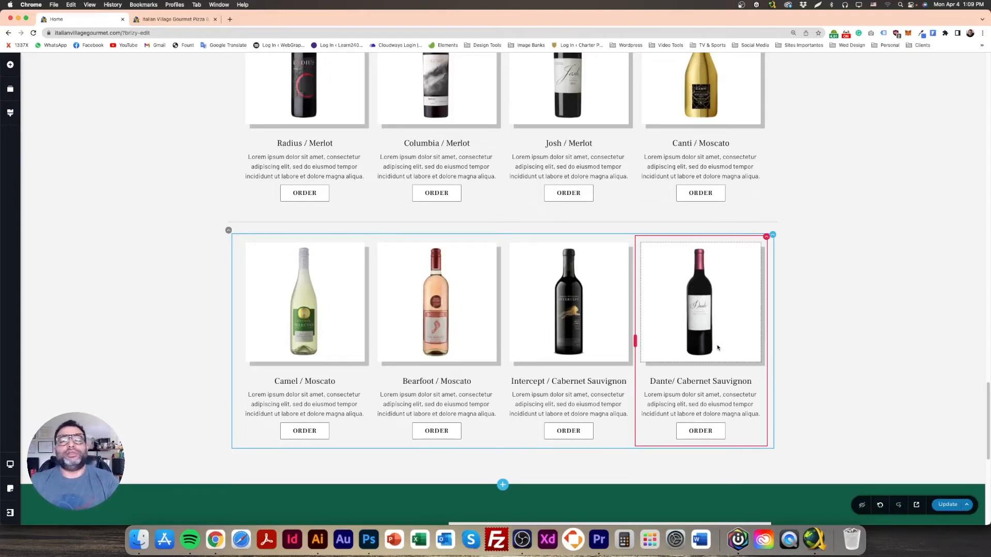
Step: Save the page, reload the live preview to check the shadowed wine grid, then return to the editor
scroll(697, 377, "down", 4)
scroll(862, 360, "up", 2)
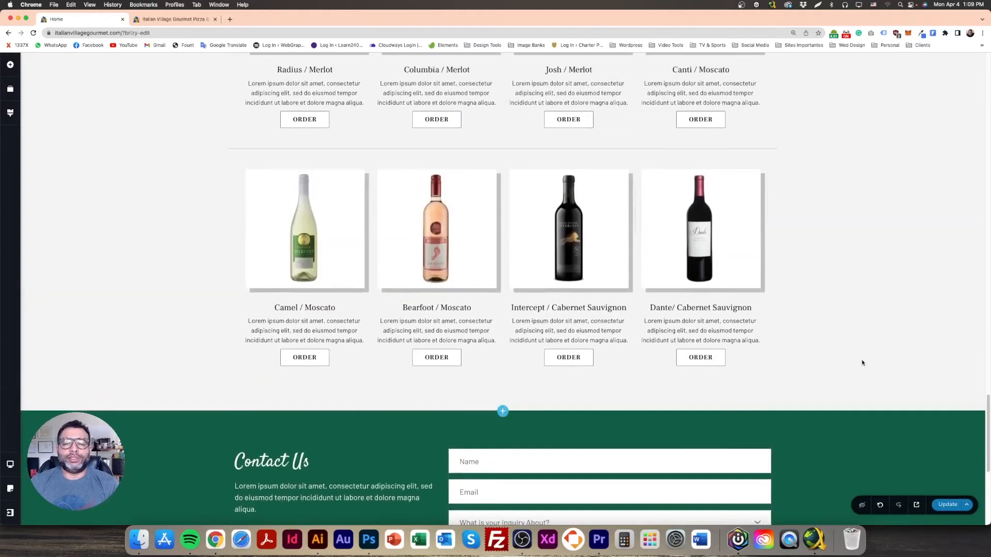
left_click(947, 505)
scroll(807, 375, "up", 5)
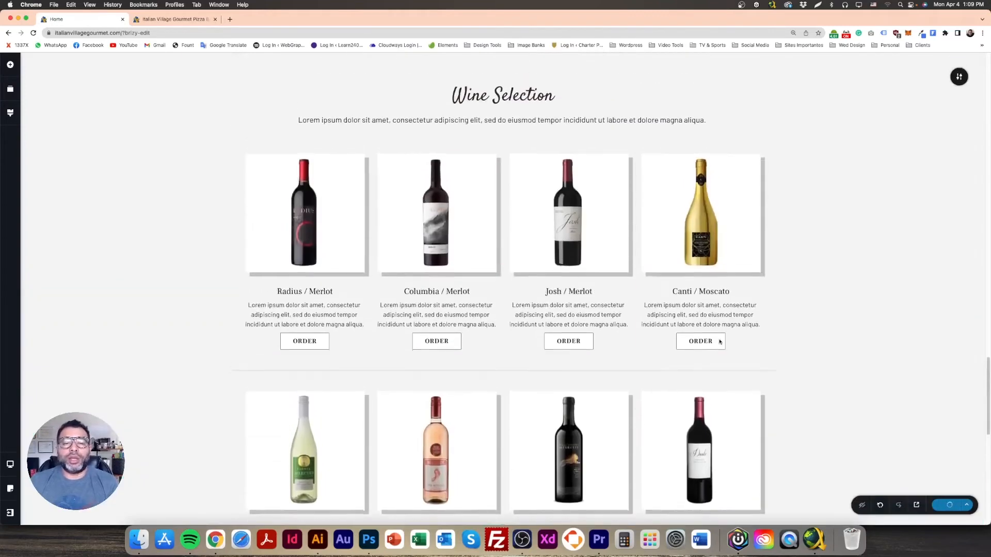
left_click(204, 21)
left_click(33, 34)
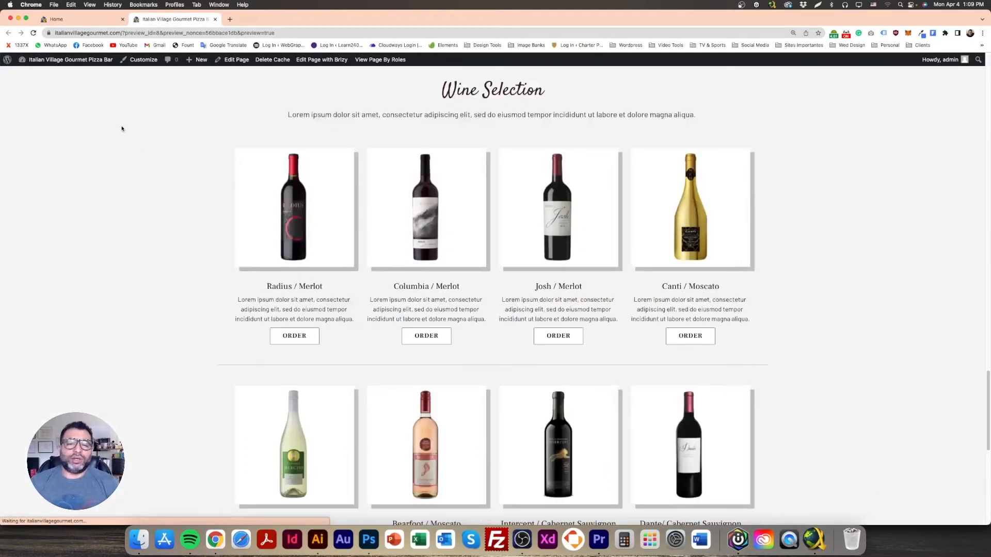
scroll(166, 203, "down", 1)
scroll(176, 212, "down", 5)
scroll(192, 254, "up", 8)
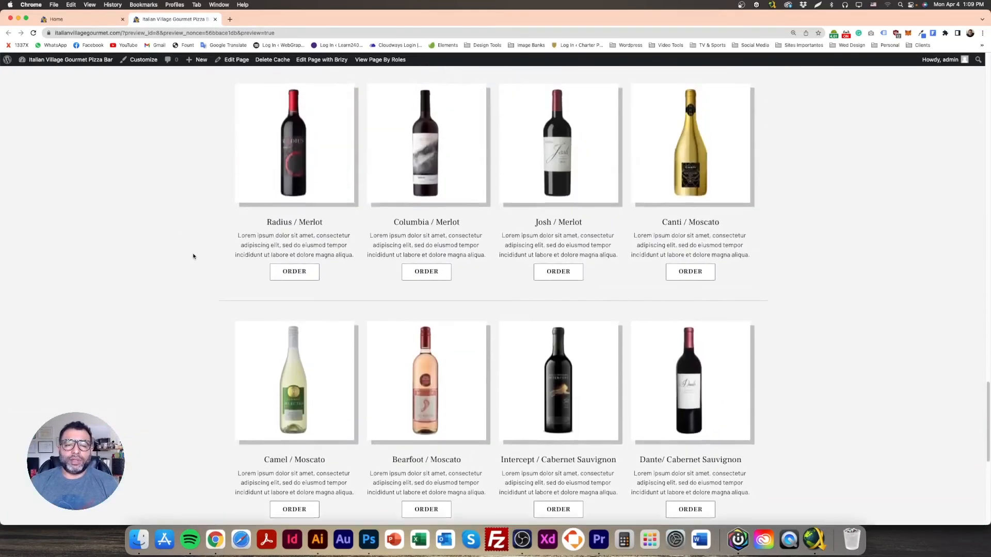
scroll(348, 326, "down", 3)
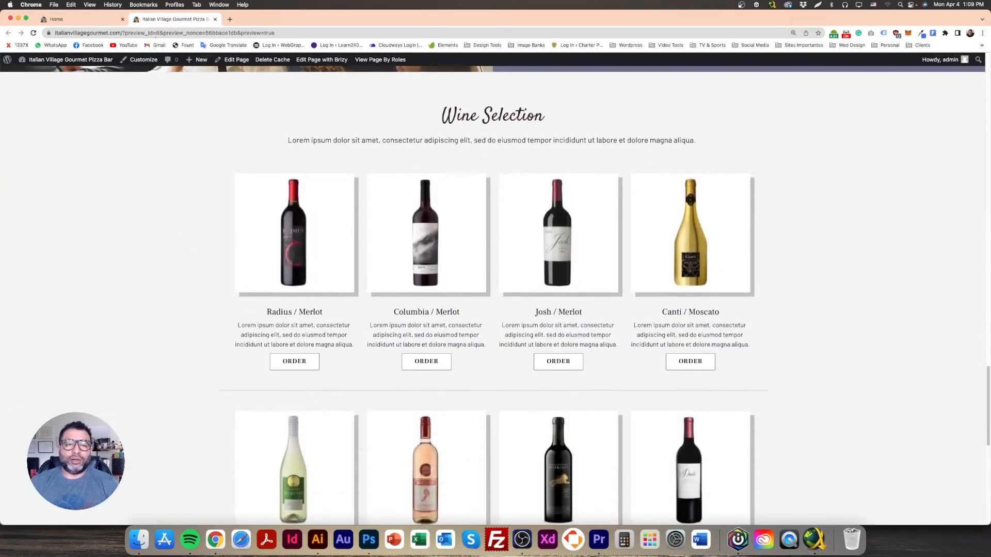
left_click(69, 19)
left_click(307, 203)
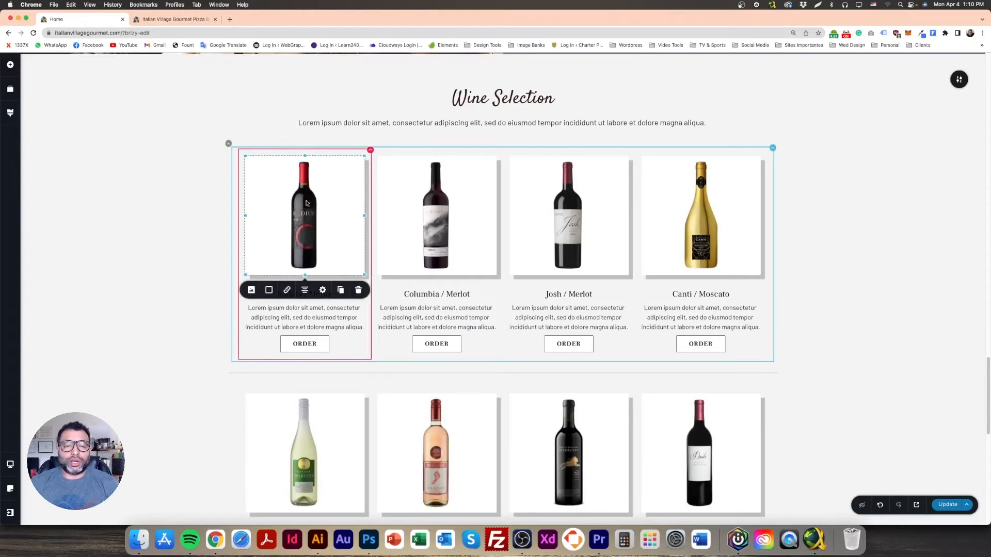
left_click(270, 290)
left_click(281, 313)
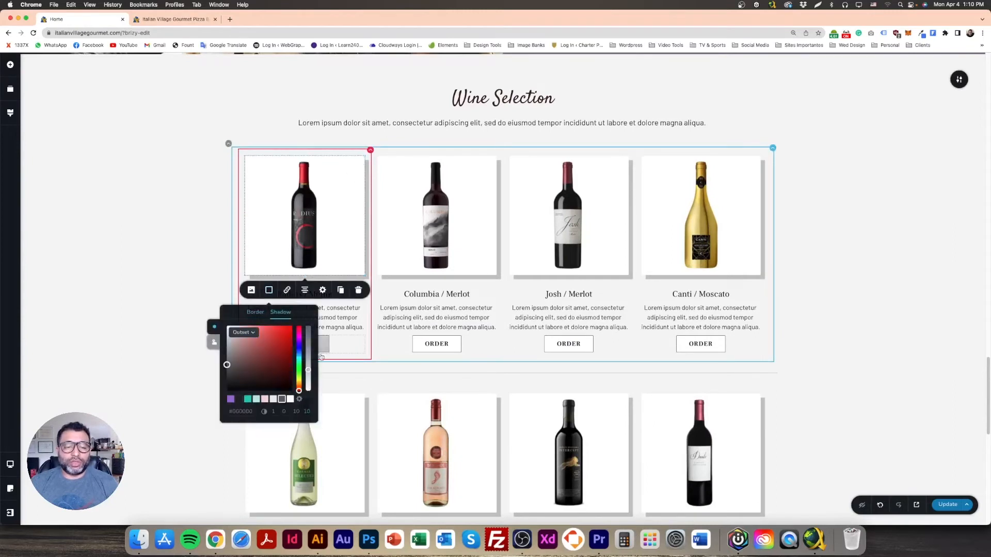
left_click_drag(308, 373, 308, 378)
left_click(102, 267)
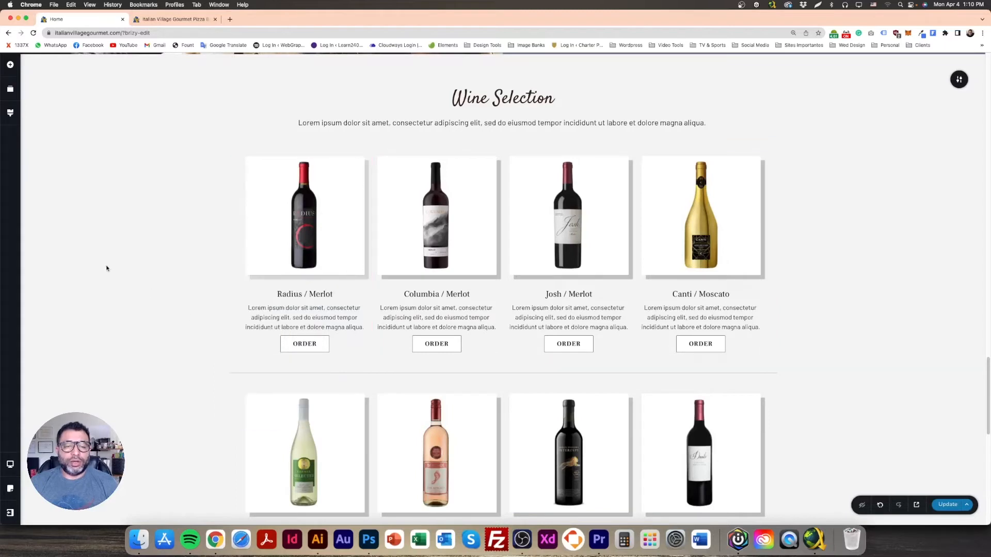
left_click(325, 204)
left_click(269, 291)
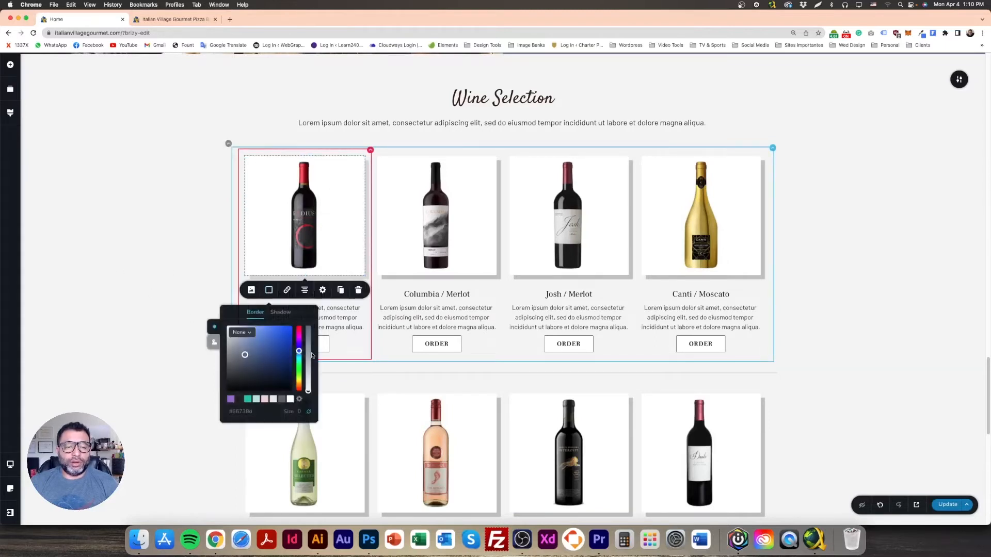
left_click(138, 324)
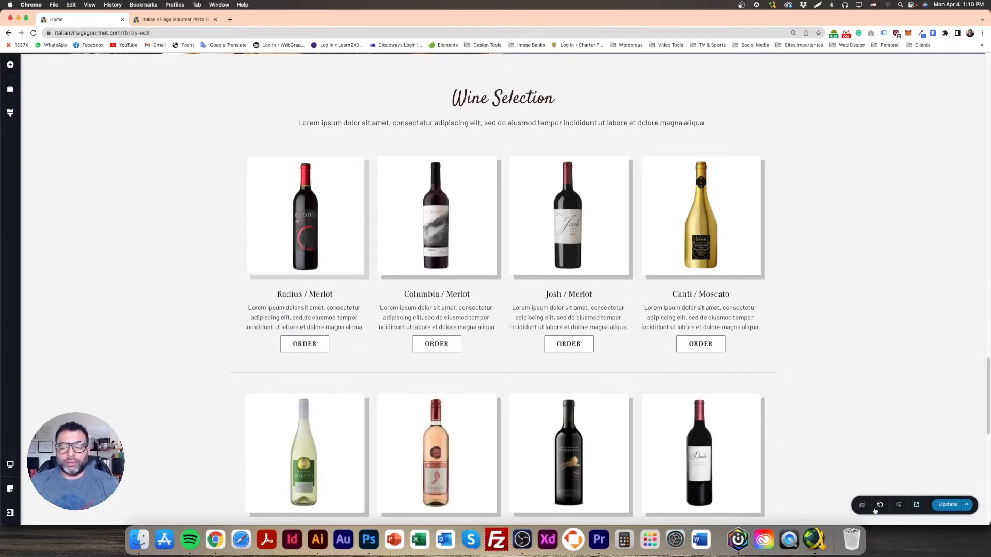
left_click(335, 237)
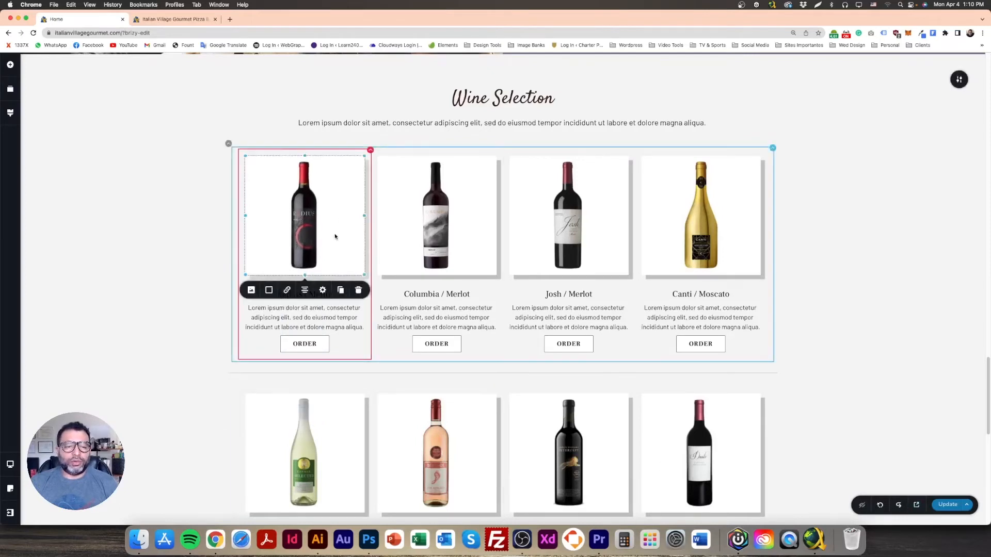
left_click(269, 290)
left_click(282, 313)
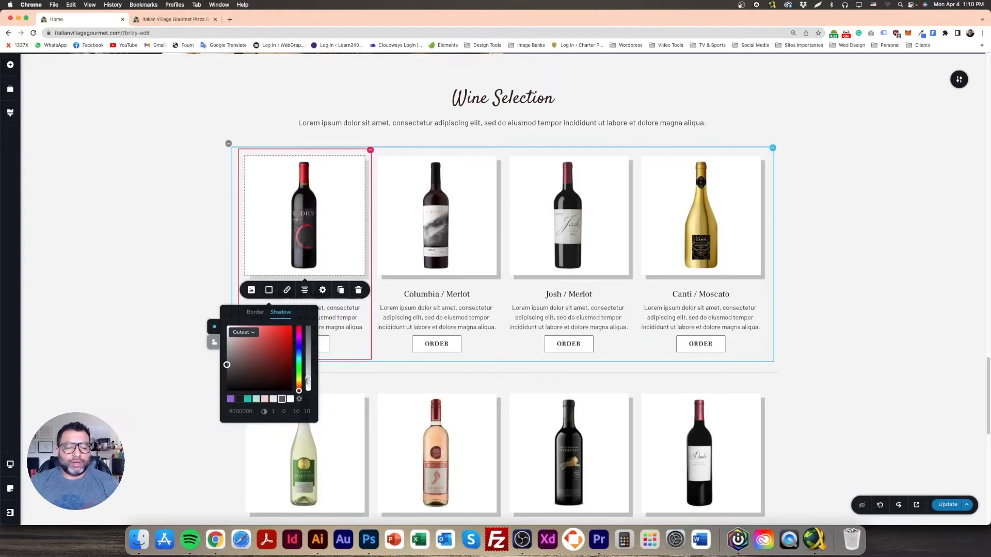
left_click(96, 257)
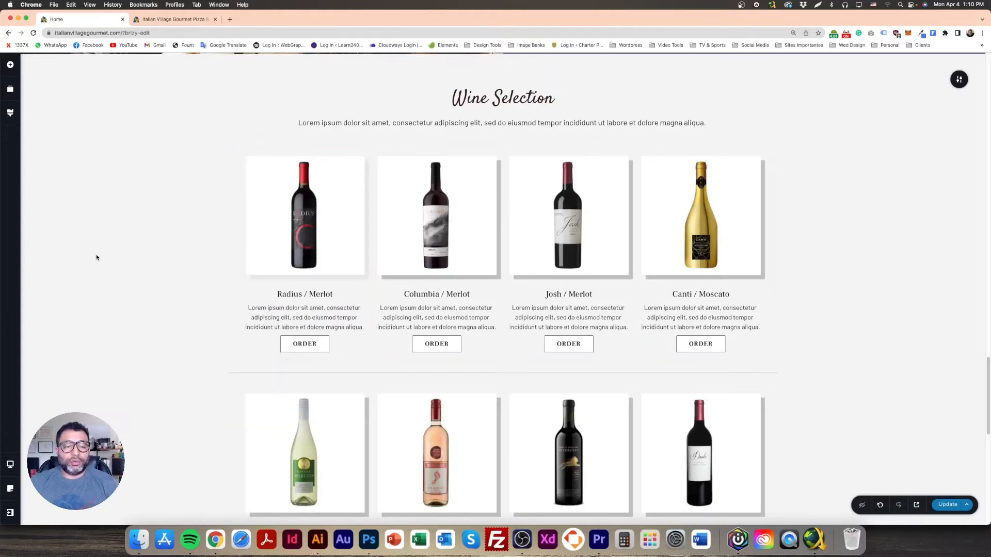
left_click(348, 202)
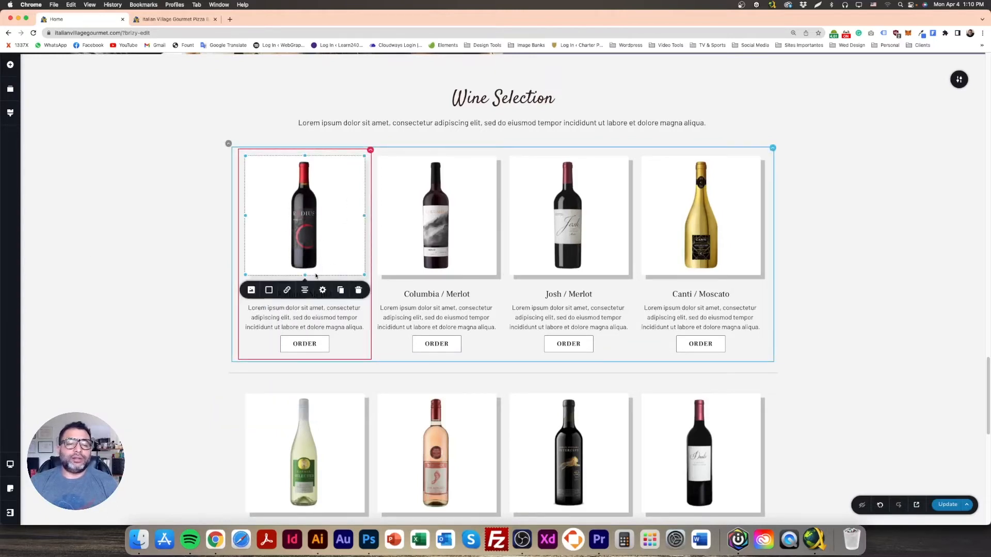
Step: Copy the Radius / Merlot image and paste its style onto the Columbia, Josh and Canti images
right_click(340, 226)
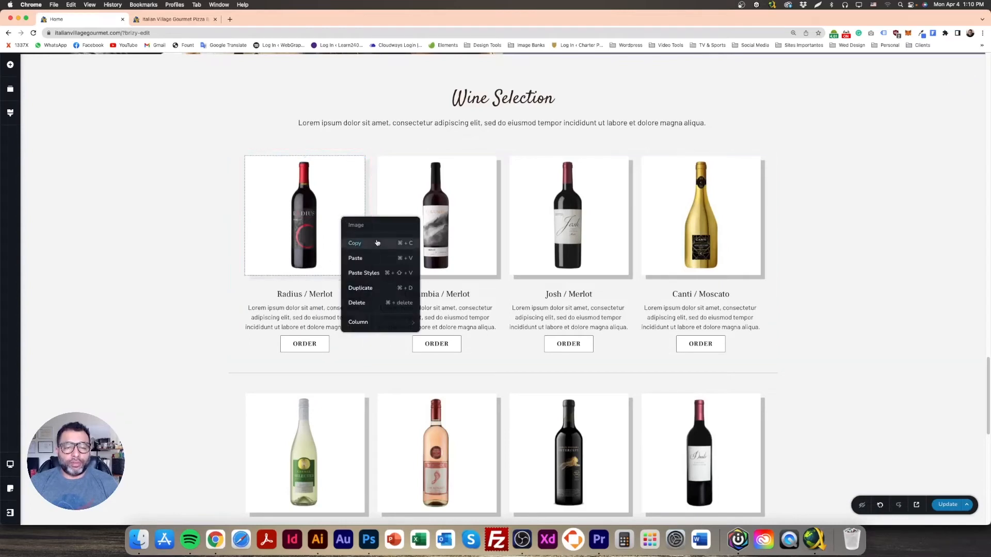
left_click(470, 207)
right_click(472, 201)
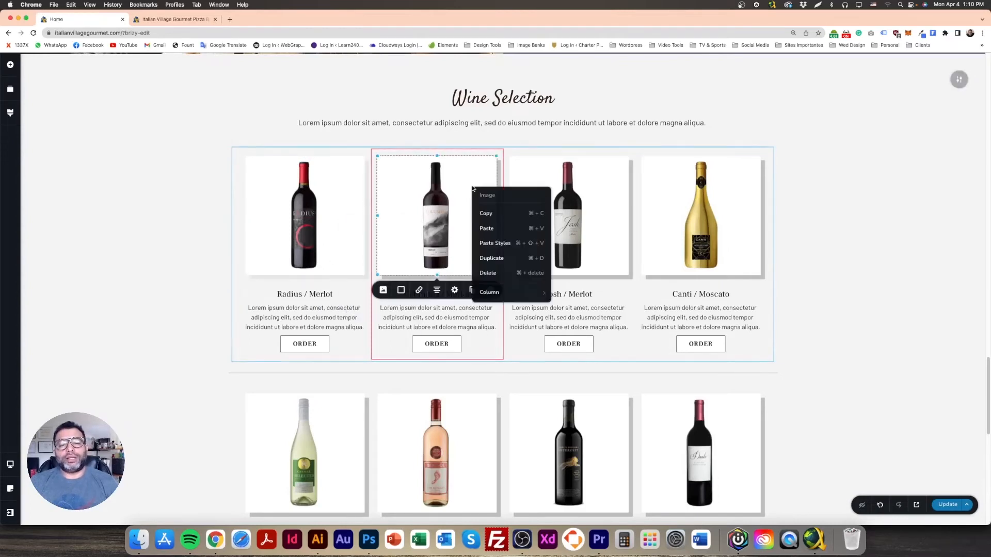
left_click(486, 213)
left_click(599, 210)
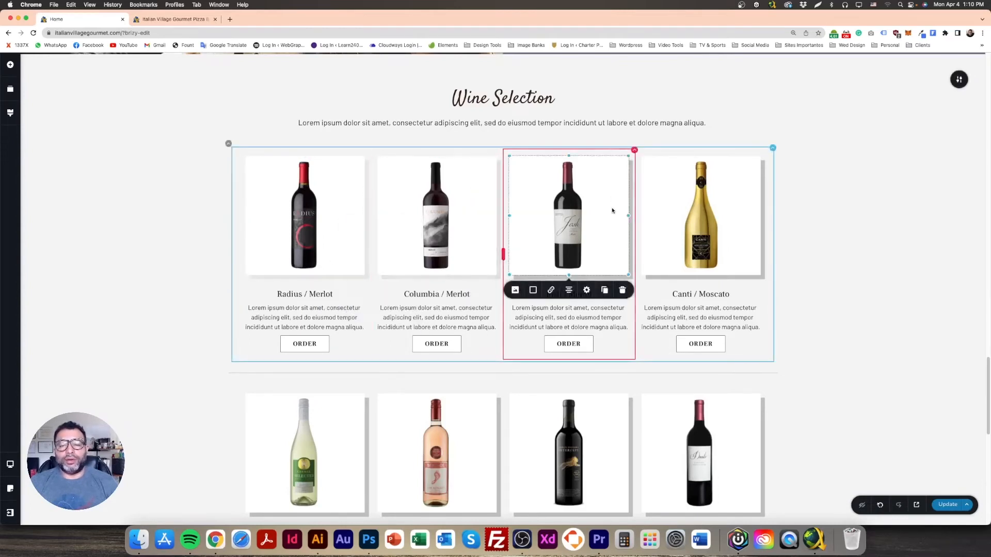
right_click(613, 226)
left_click(620, 235)
left_click(734, 193)
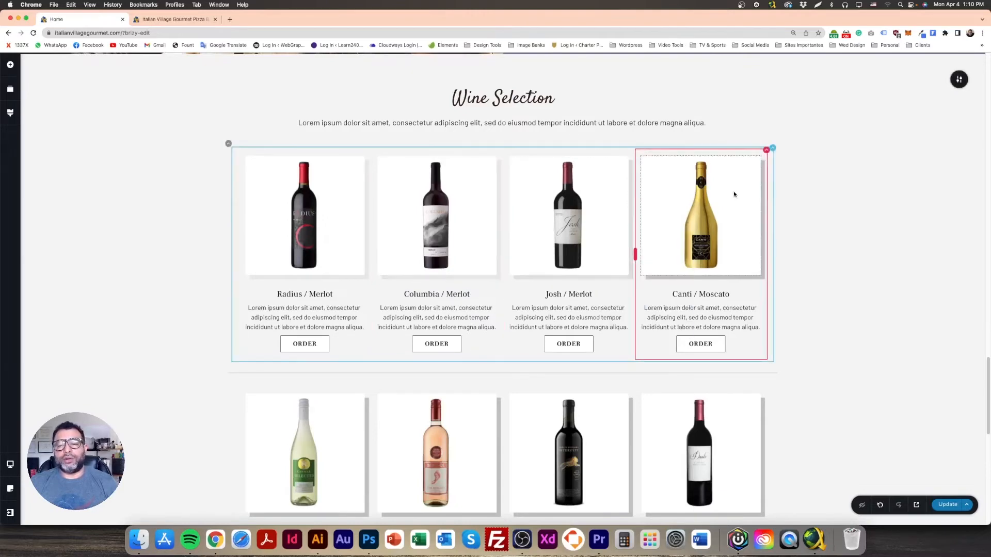
right_click(742, 257)
left_click(769, 265)
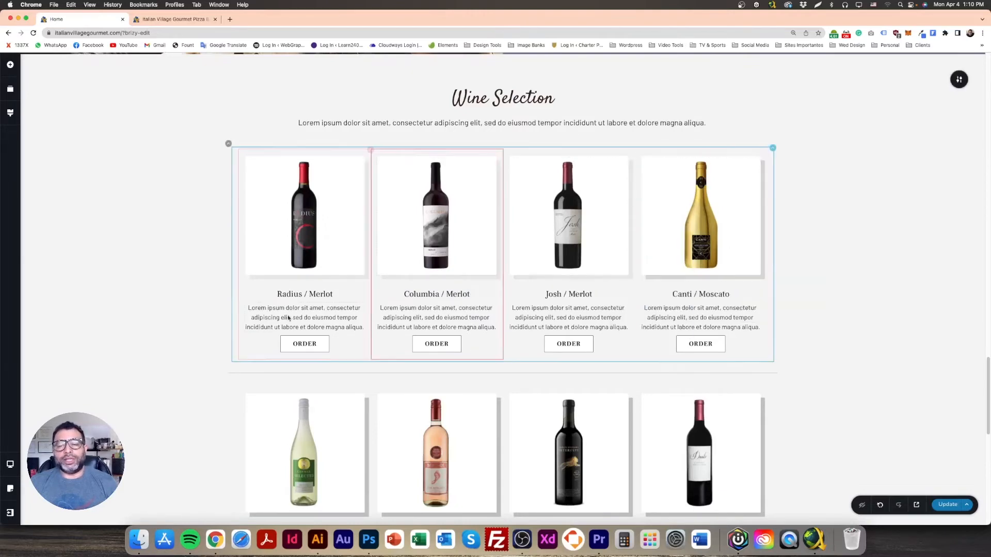
Step: Paste the style onto the Camel, Bearfoot, Intercept and Dante images, then save the page
scroll(289, 310, "down", 5)
right_click(350, 248)
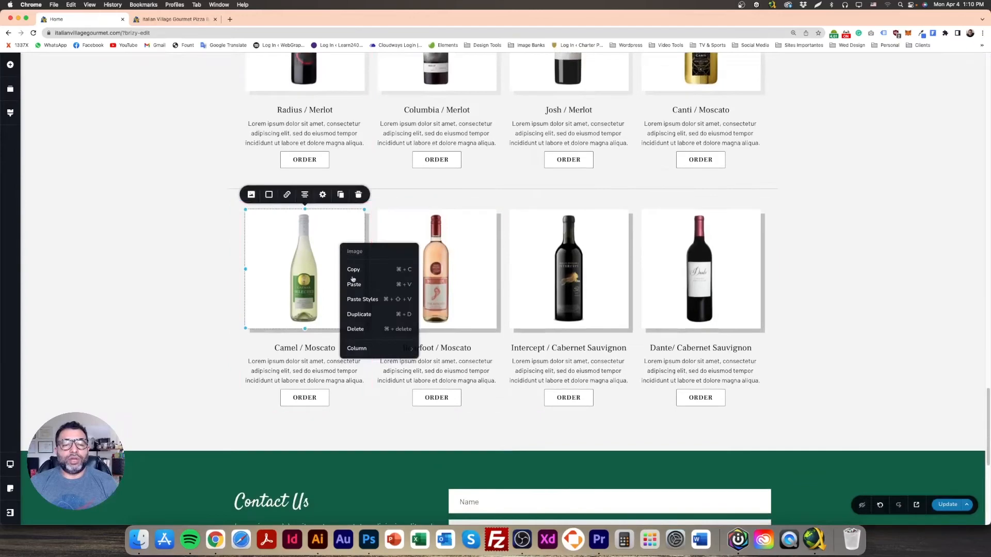
left_click(363, 302)
left_click(472, 250)
right_click(474, 257)
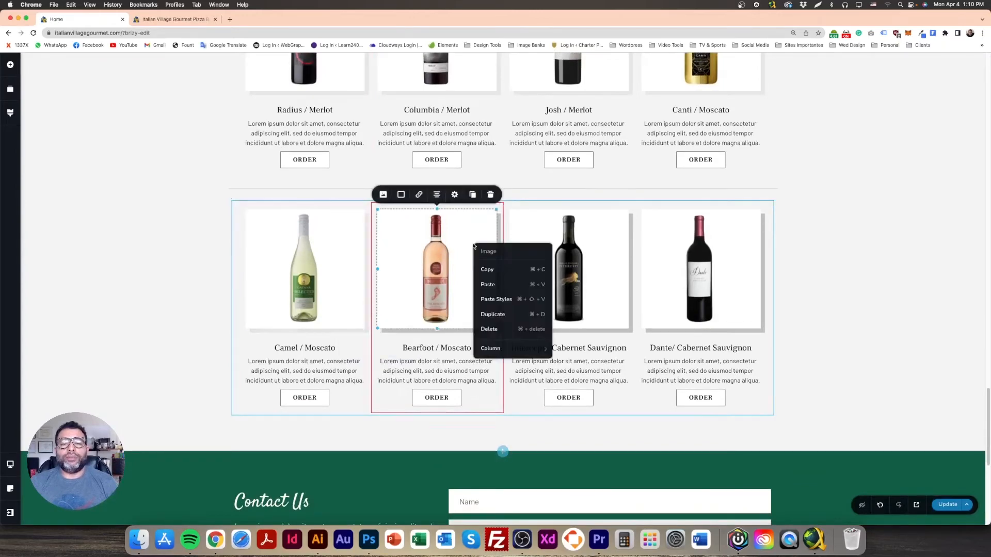
left_click(496, 299)
right_click(609, 250)
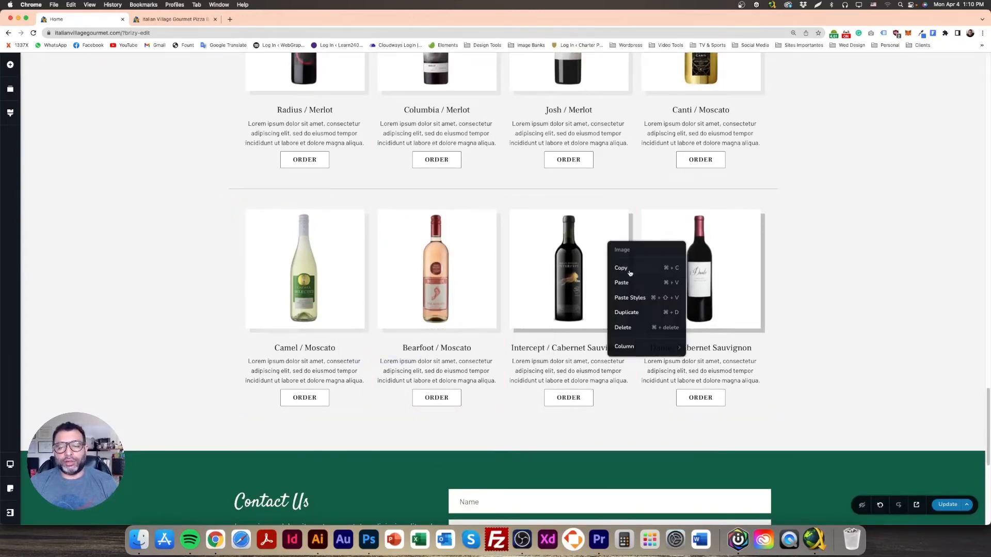
left_click(635, 299)
left_click(740, 248)
right_click(742, 261)
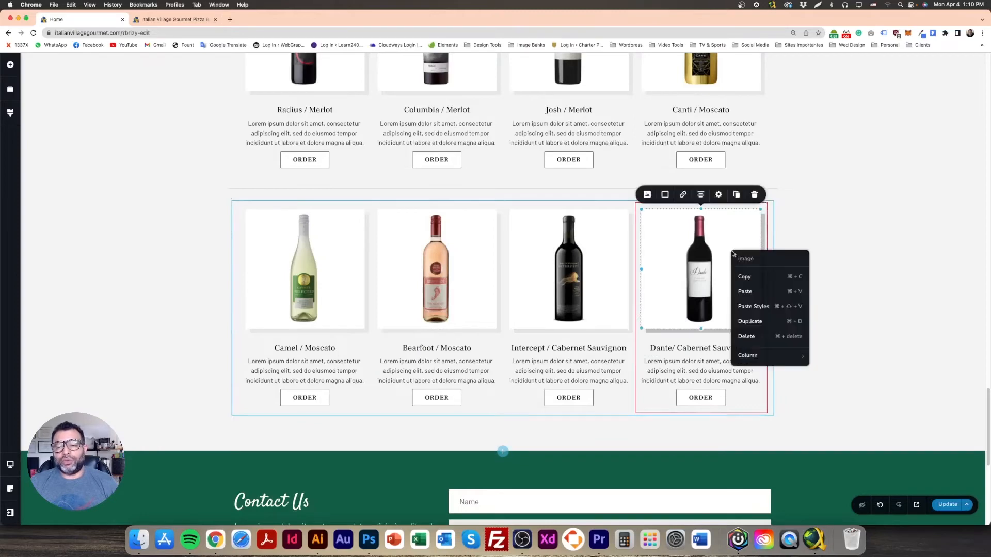
left_click(768, 309)
left_click(948, 505)
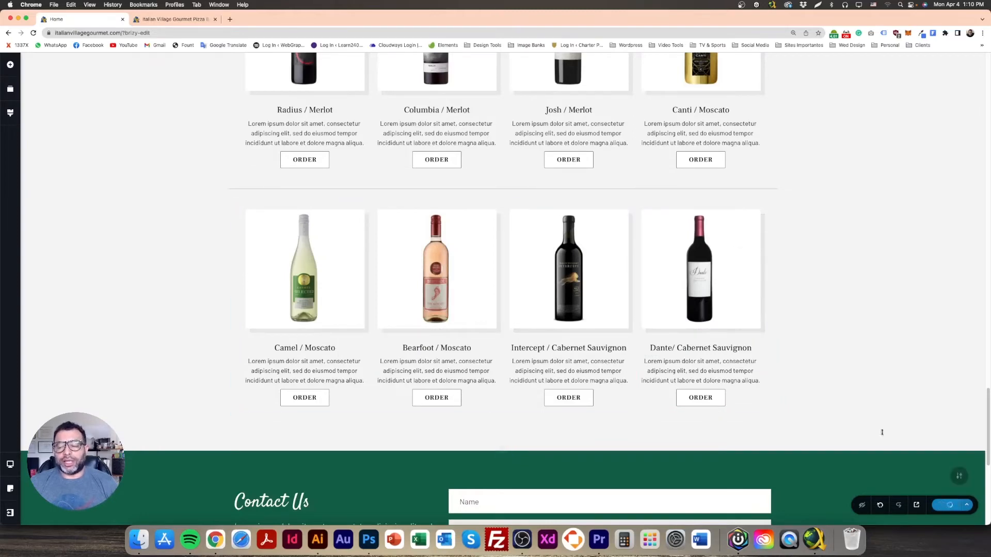
Step: Scroll further down the page and switch to the Photoshop design file
scroll(818, 379, "down", 2)
scroll(817, 382, "down", 5)
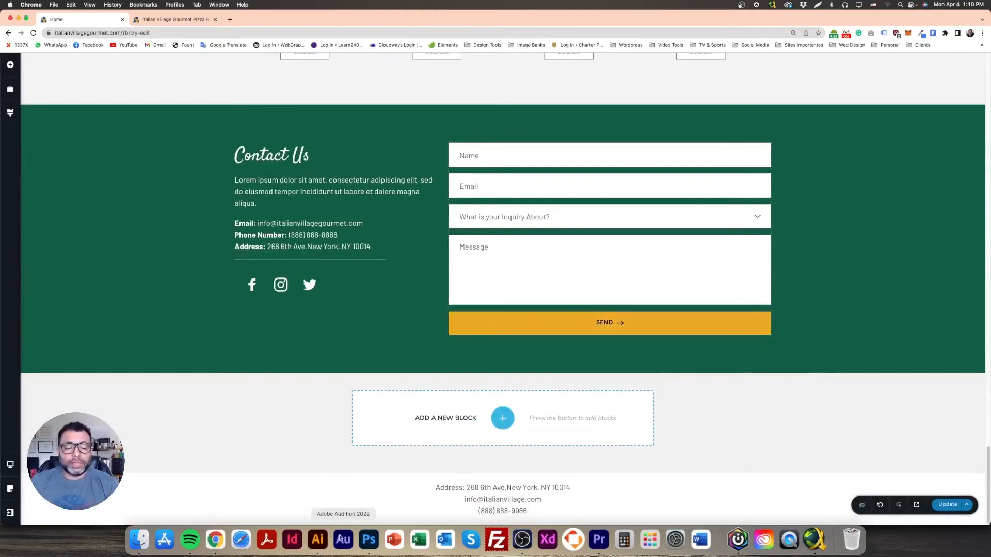
left_click(369, 540)
scroll(486, 387, "down", 15)
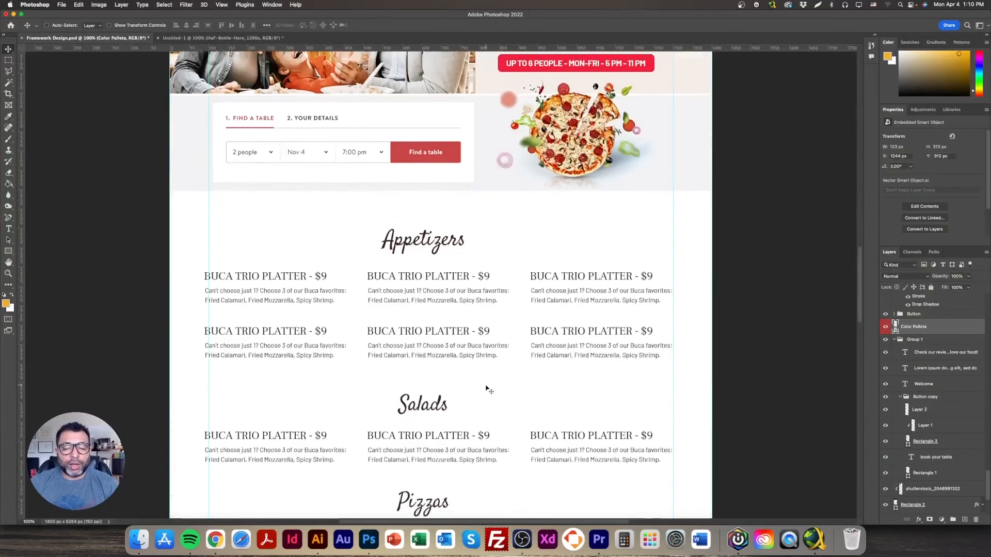
scroll(485, 391, "down", 10)
scroll(482, 389, "up", 2)
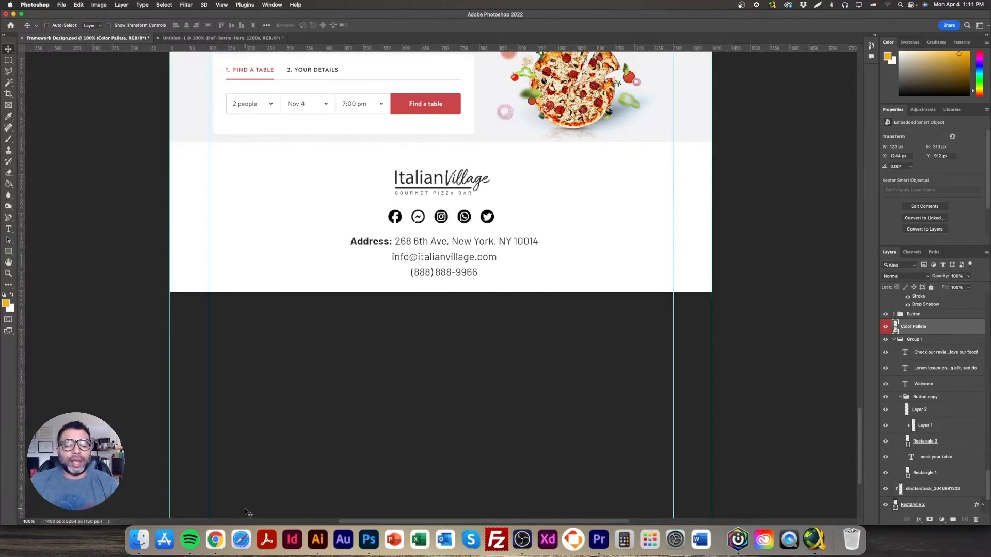
left_click(215, 539)
scroll(398, 357, "up", 4)
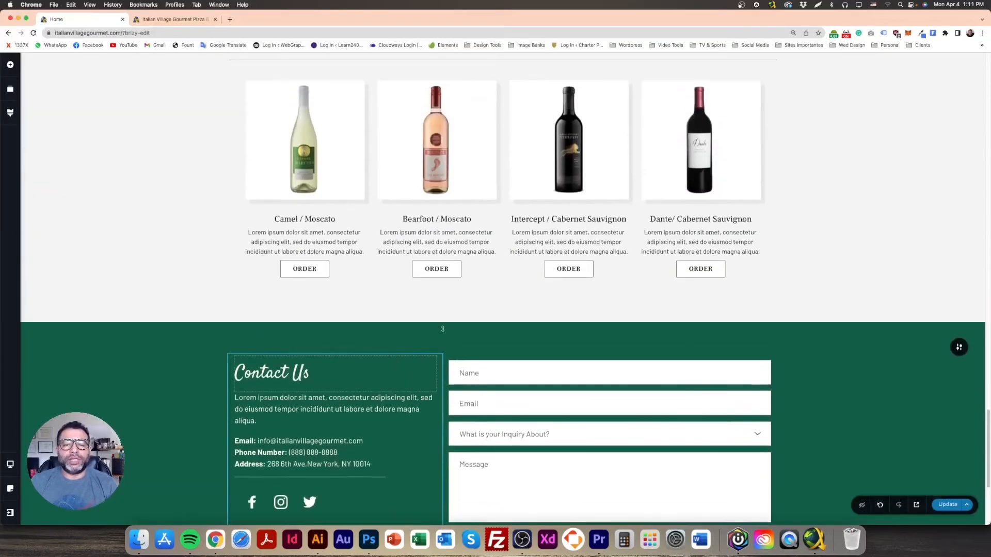
Step: Check the Bearfoot rosé image's settings, then add an empty custom block below Contact Us
left_click(392, 196)
left_click(383, 215)
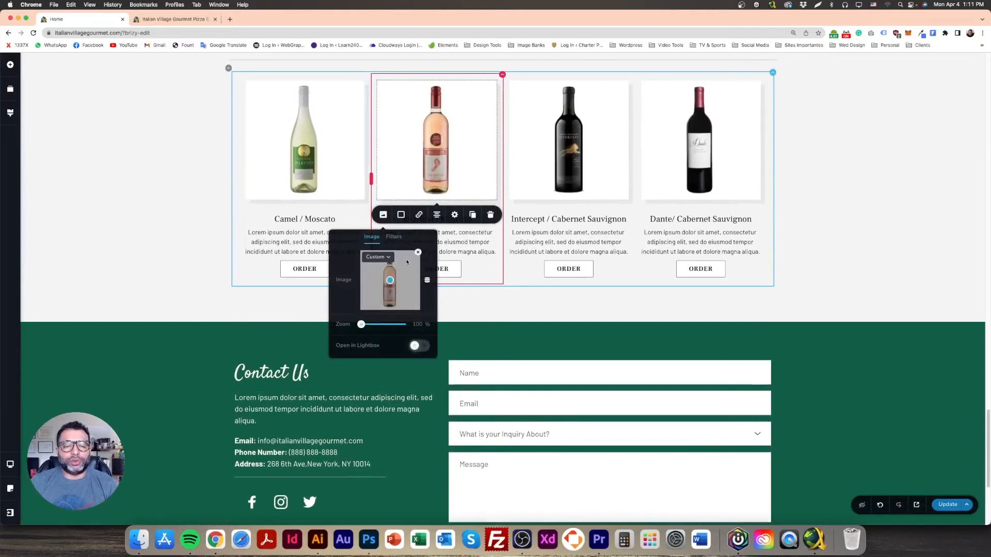
left_click(391, 175)
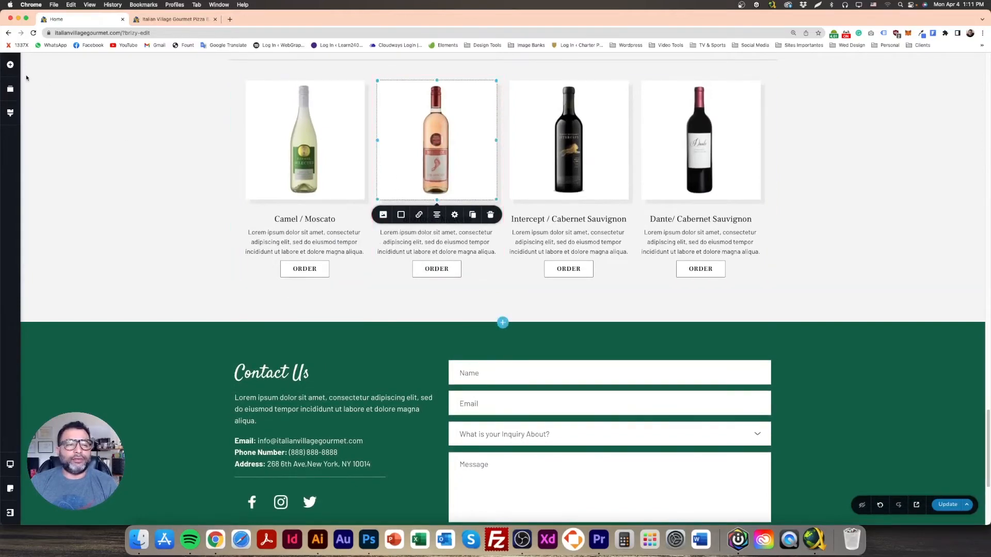
scroll(417, 270, "down", 1)
scroll(417, 270, "down", 5)
left_click(502, 416)
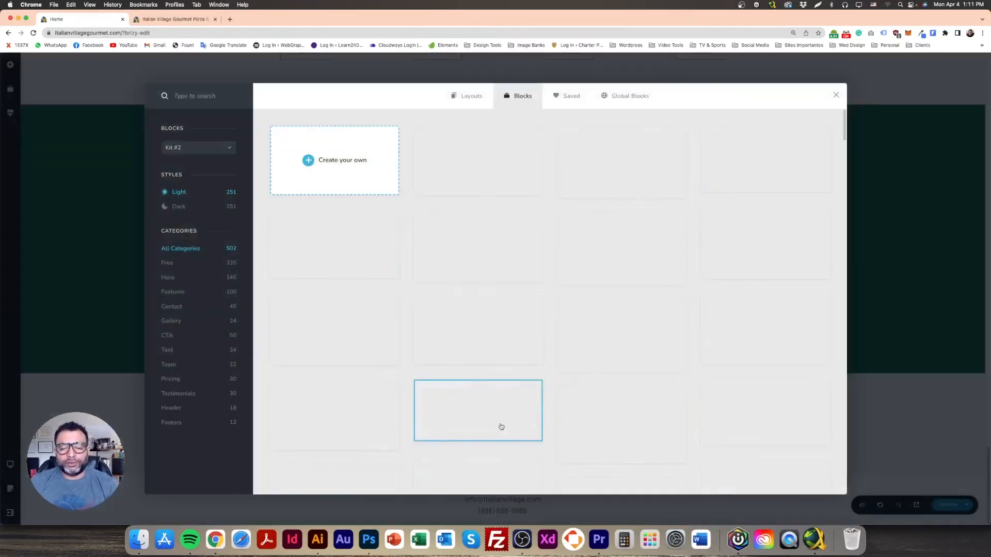
left_click(326, 160)
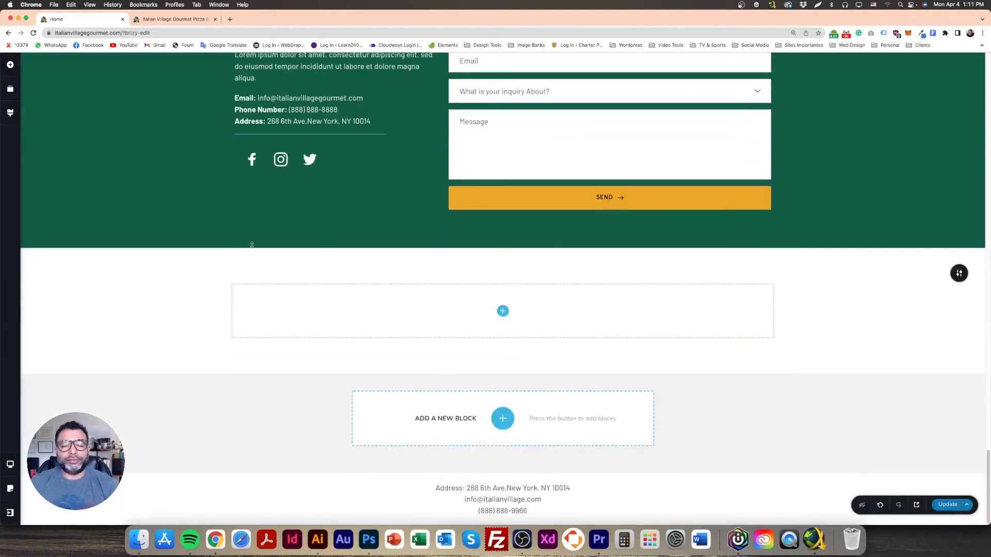
Step: Drag an image element into the new block, shrink it to a small centred box, and open the media library
left_click(10, 66)
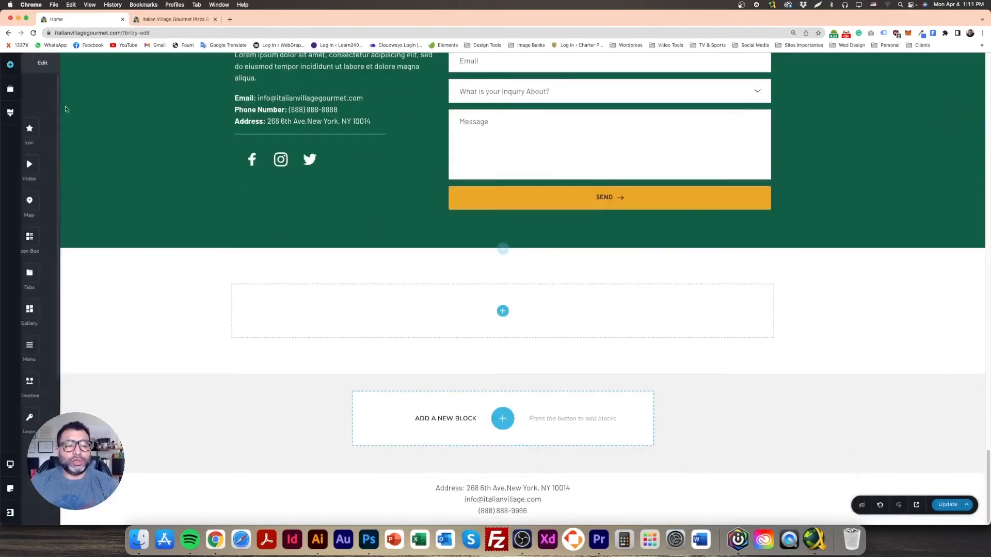
left_click_drag(50, 164, 519, 380)
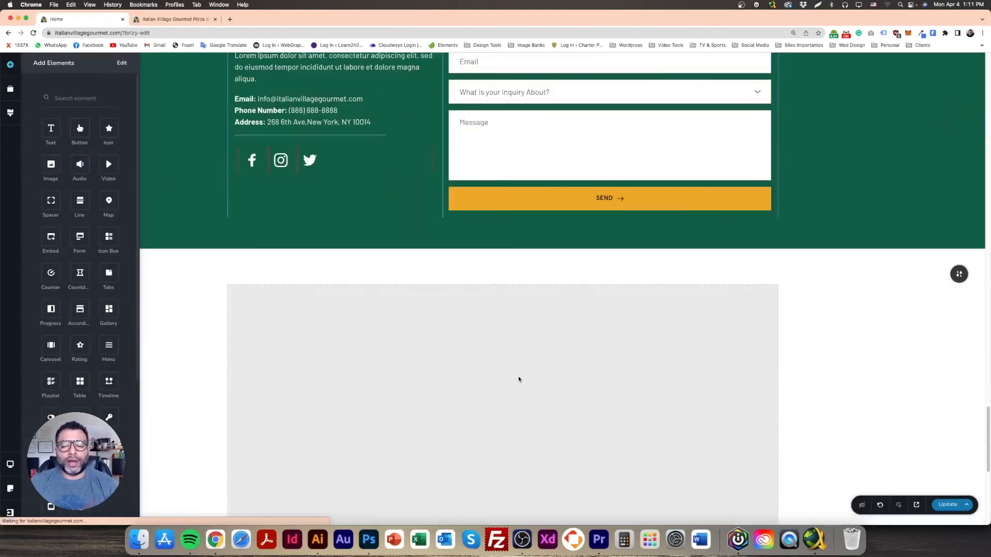
scroll(529, 341, "down", 4)
scroll(533, 324, "down", 3)
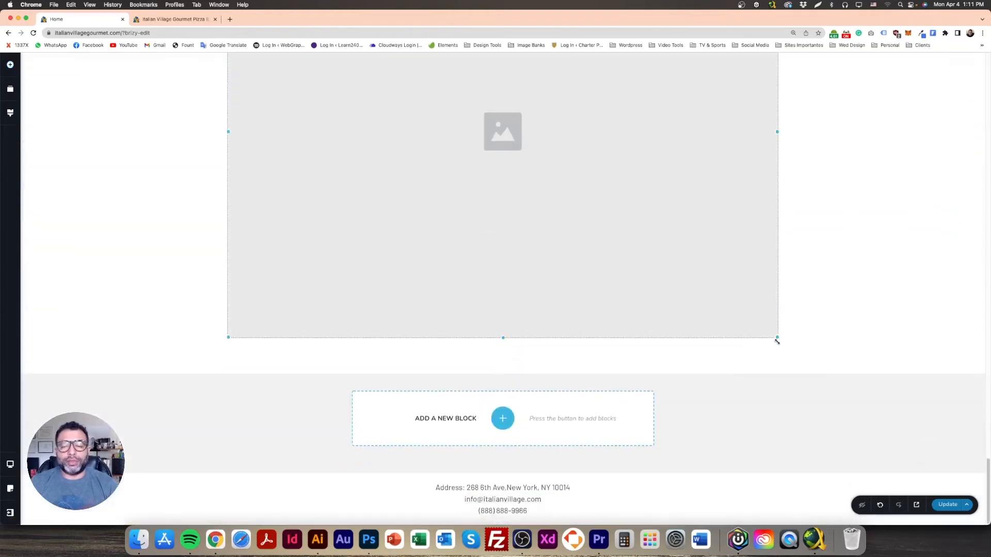
left_click_drag(771, 333, 504, 282)
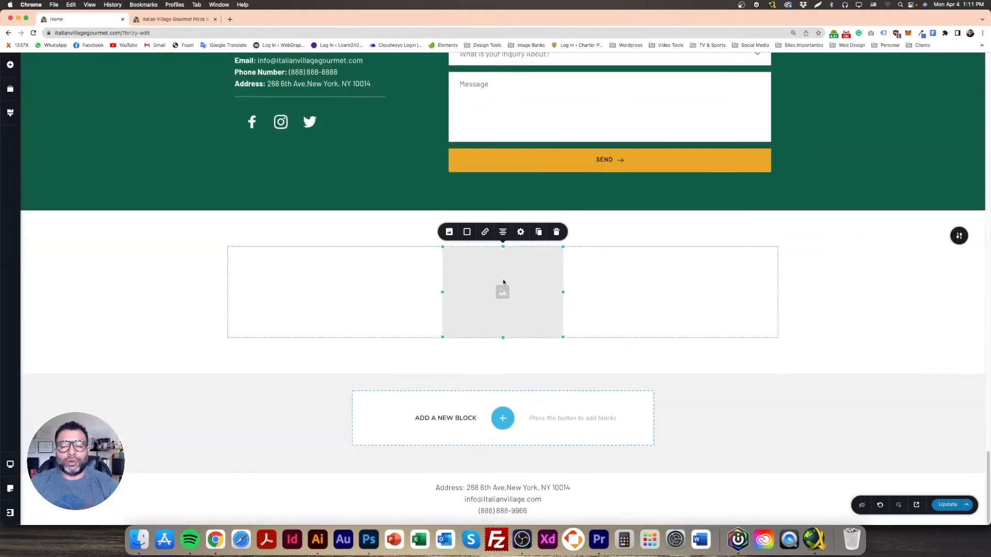
left_click(450, 233)
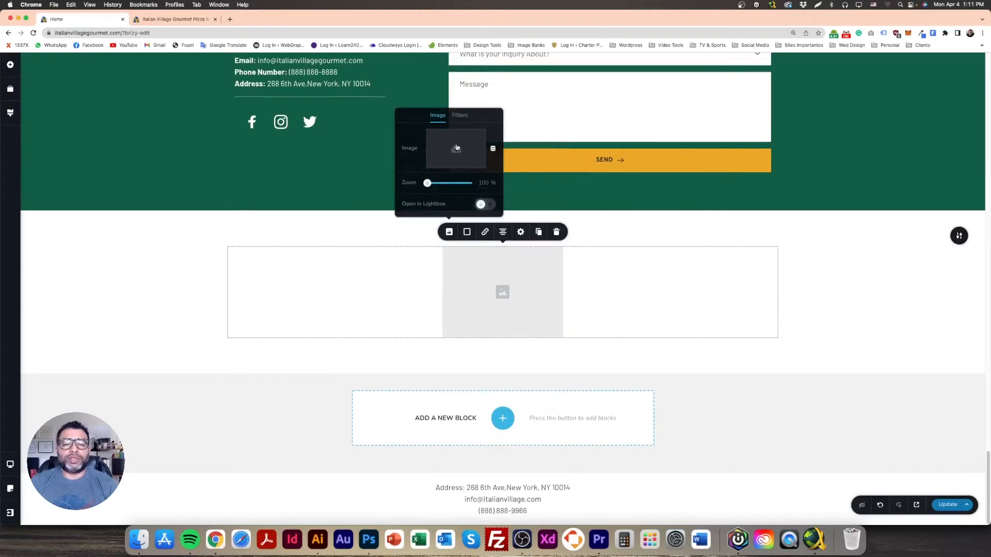
left_click(456, 147)
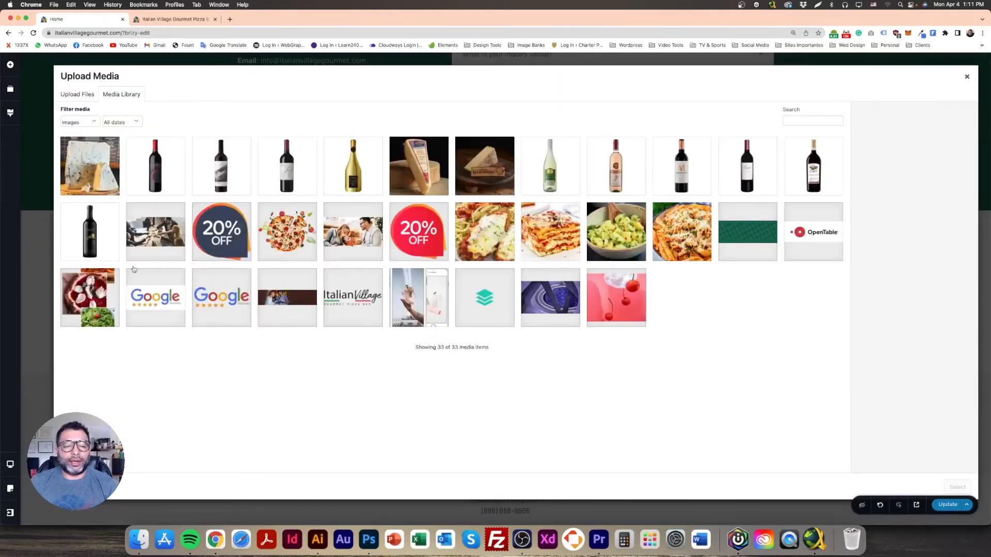
Step: In Photoshop, mark a crop area around the Italian Village footer logo and zoom out
left_click(369, 539)
left_click(9, 94)
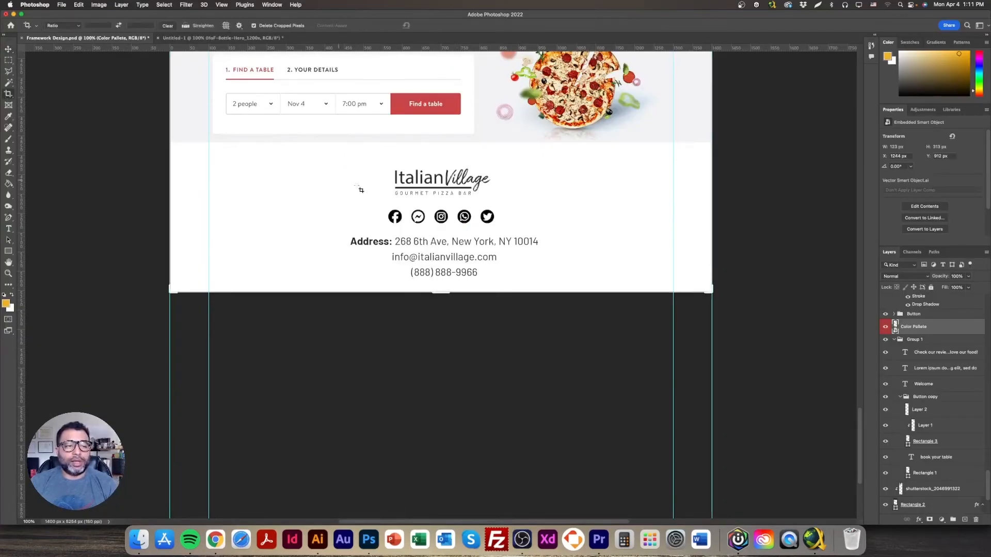
left_click_drag(383, 163, 497, 200)
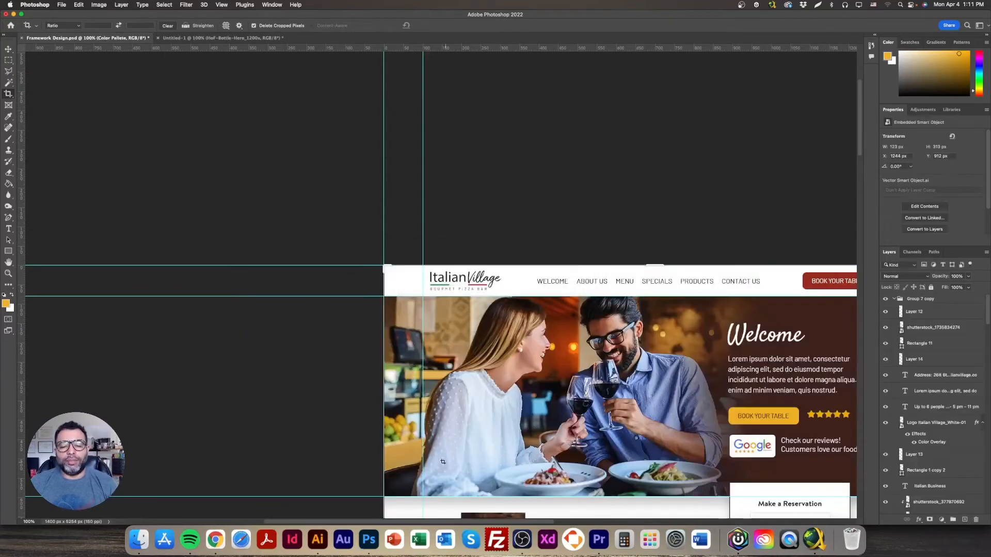
key("super+0")
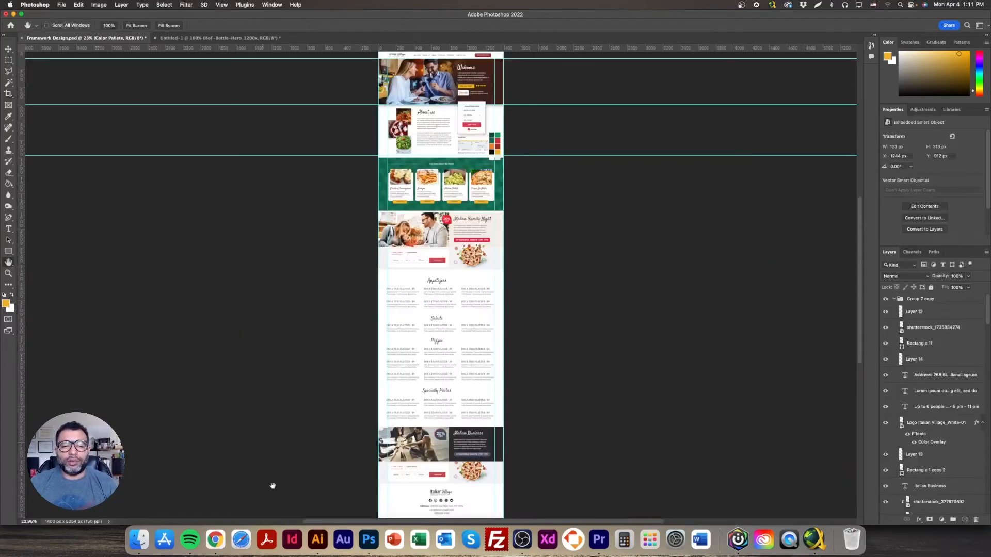
Step: Upload Logo Italian Village_White-01.png from English > Library > Logos into the media library
left_click(215, 540)
left_click(78, 97)
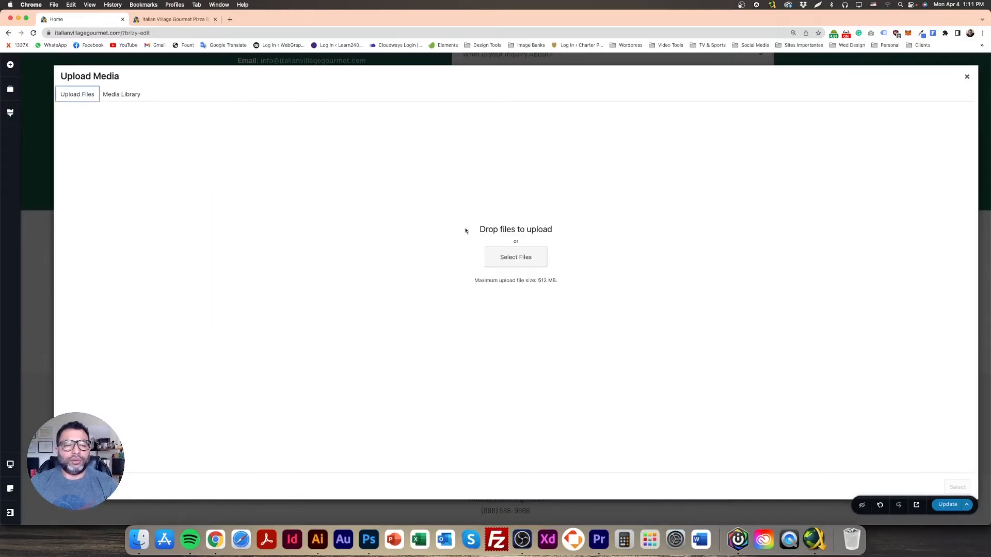
left_click(496, 258)
left_click(512, 139)
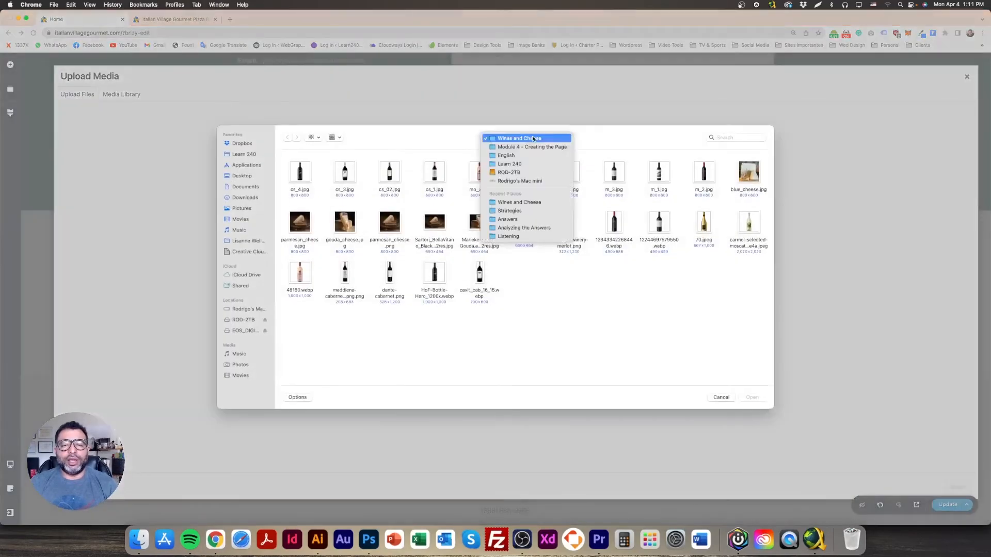
left_click(520, 147)
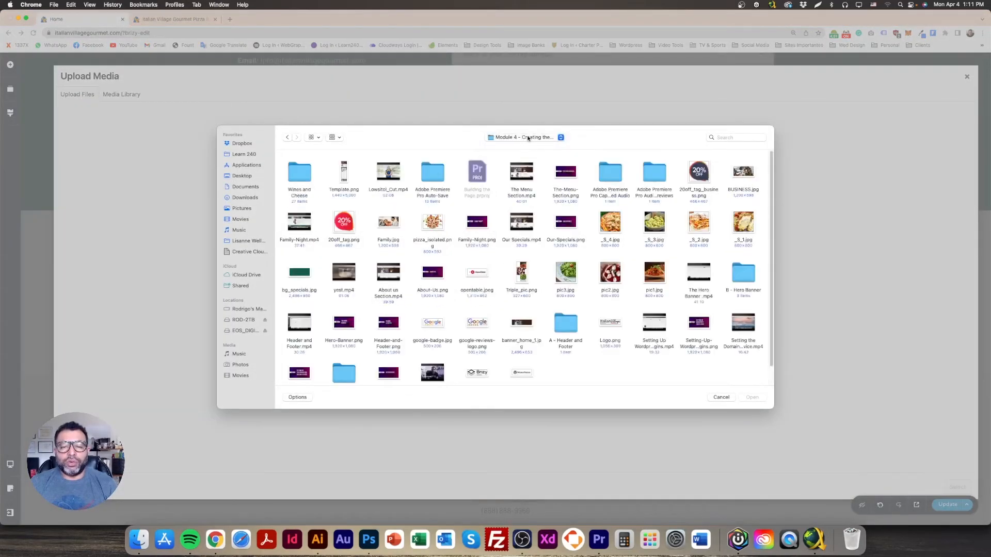
left_click(528, 138)
left_click(514, 152)
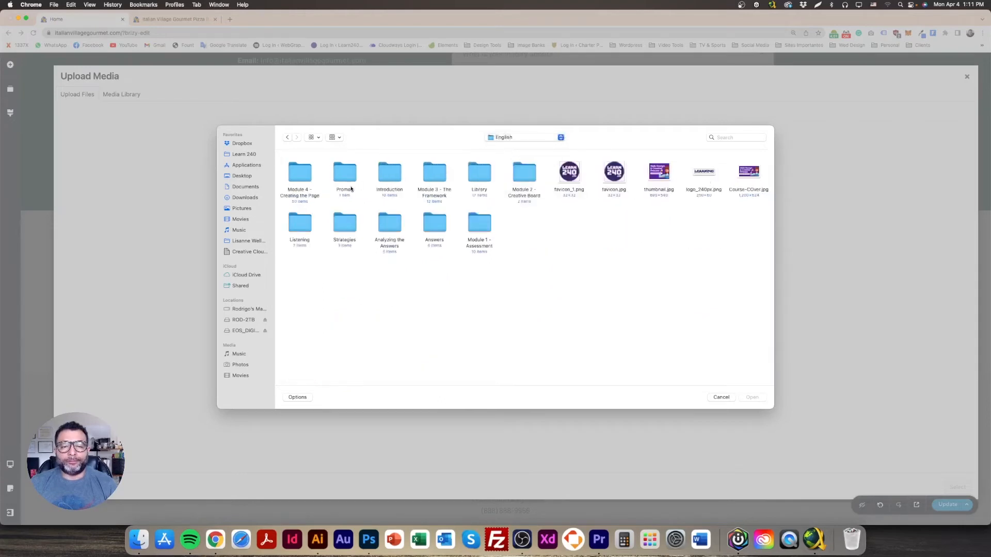
double_click(485, 194)
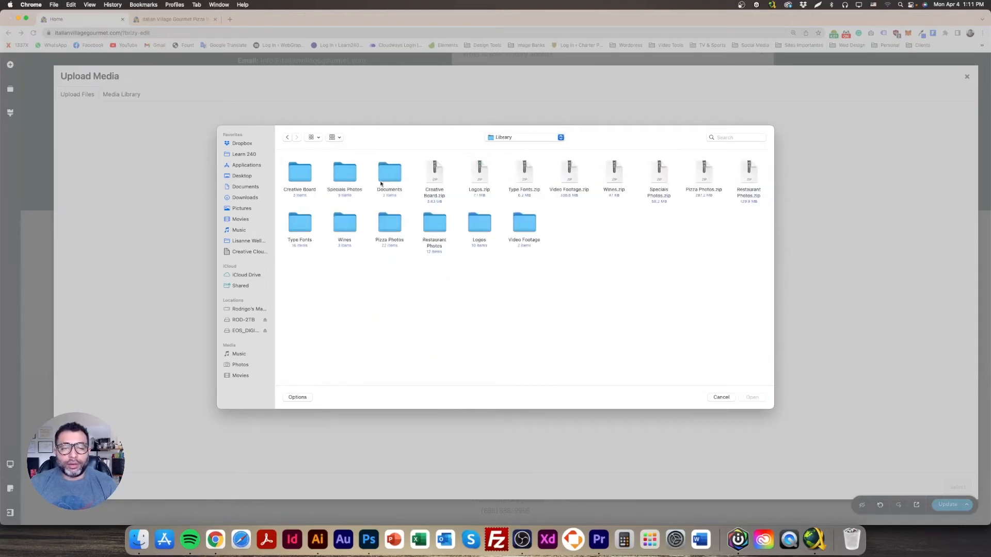
double_click(482, 223)
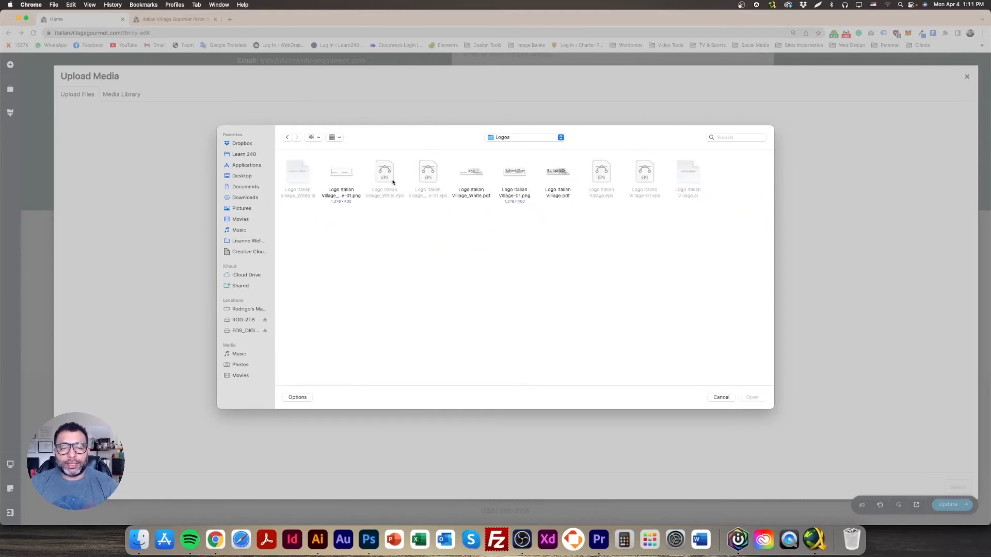
double_click(354, 177)
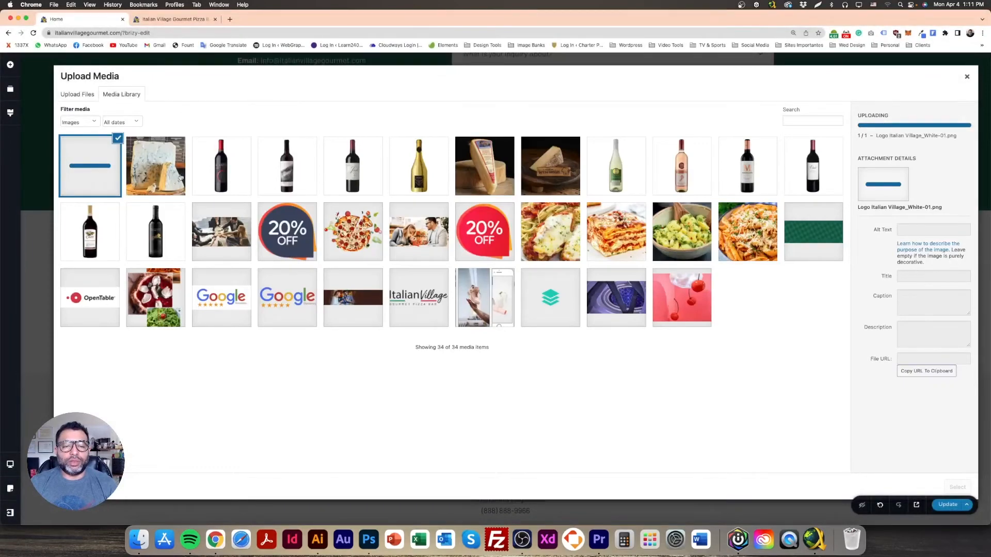
left_click(369, 539)
Step: Open the white Italian Village logo PNG from the Library > Logos folder
left_click(61, 5)
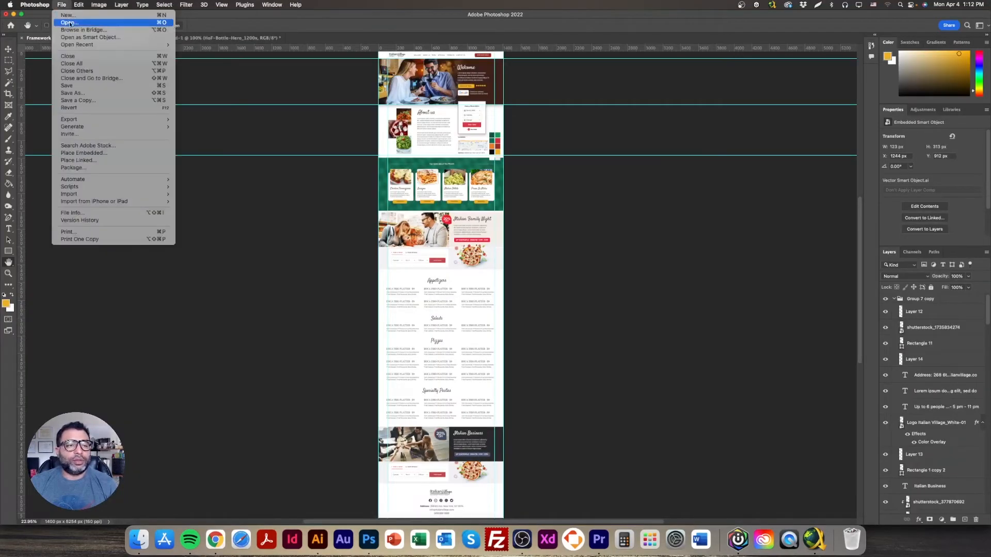
left_click(69, 23)
left_click(532, 56)
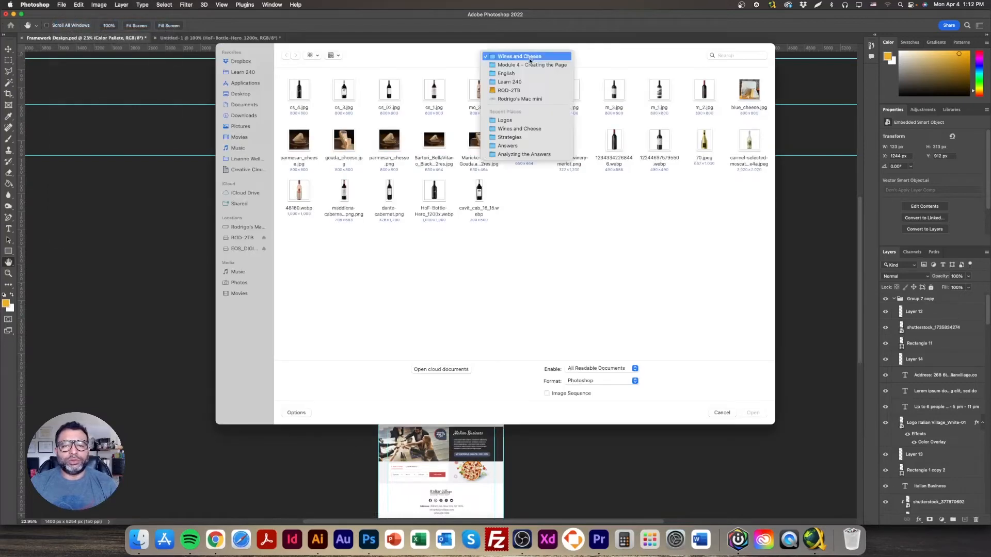
left_click(516, 65)
left_click(515, 57)
left_click(516, 69)
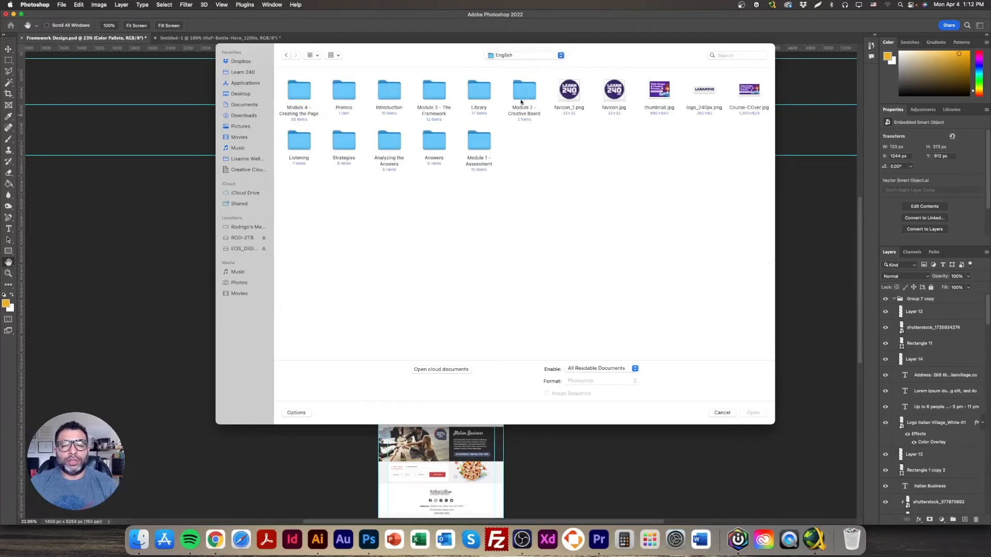
double_click(477, 96)
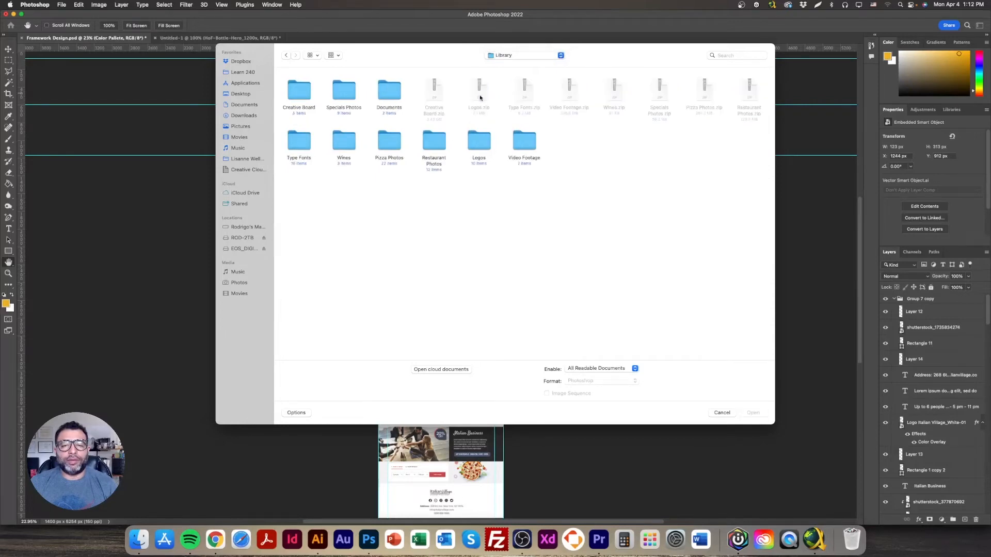
double_click(474, 140)
double_click(341, 92)
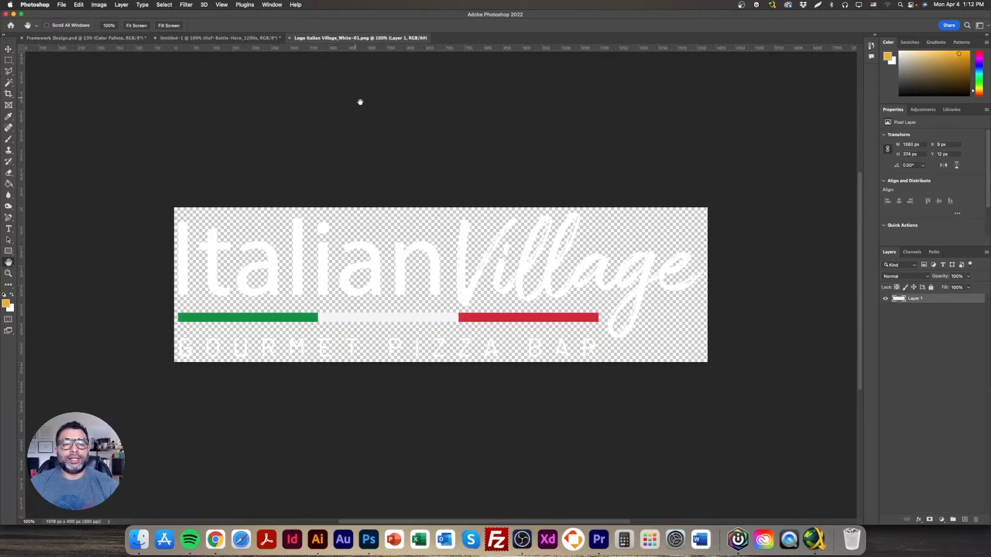
Step: Add a black Color Overlay layer style to the logo
double_click(958, 301)
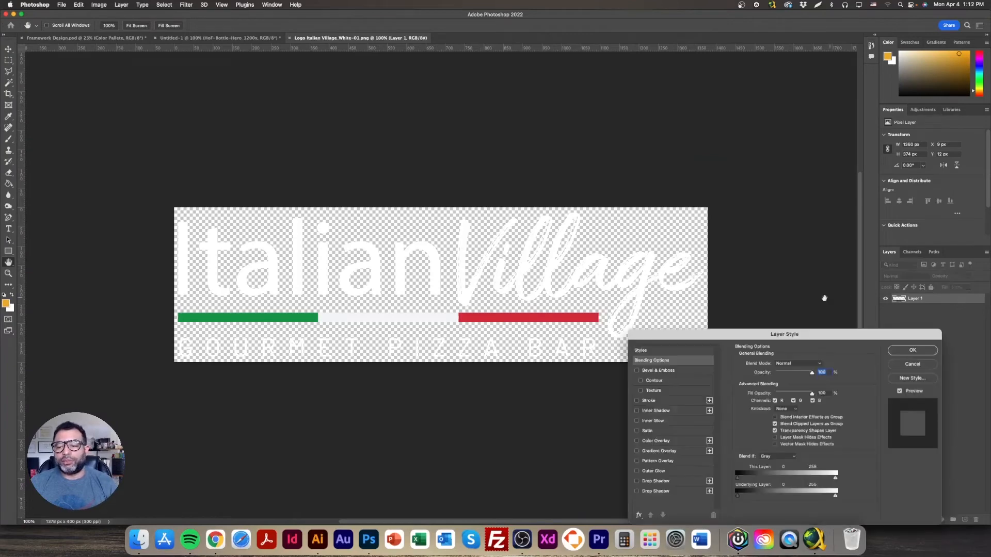
left_click(684, 444)
left_click(826, 363)
left_click_drag(777, 343, 840, 376)
left_click(784, 298)
left_click_drag(846, 282, 846, 417)
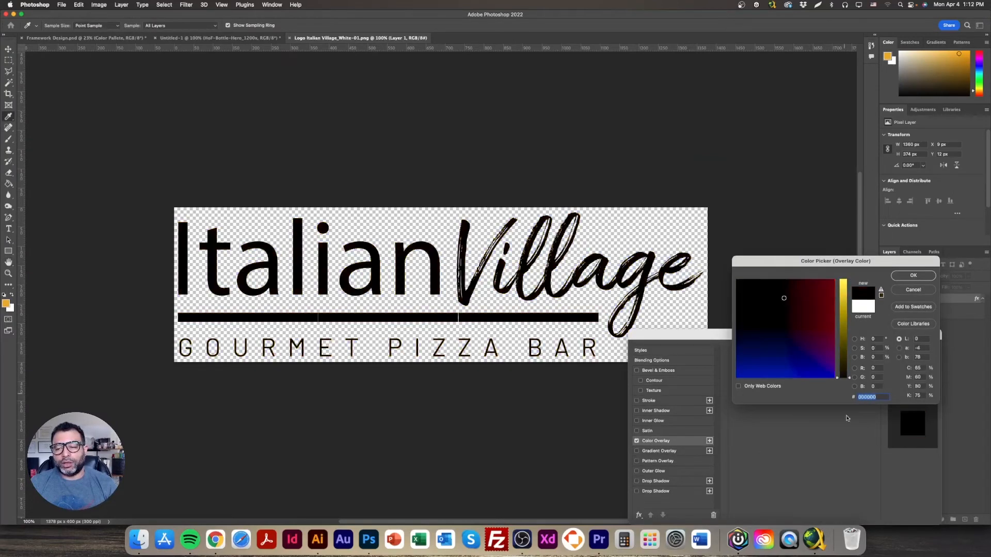
left_click(916, 277)
left_click(912, 349)
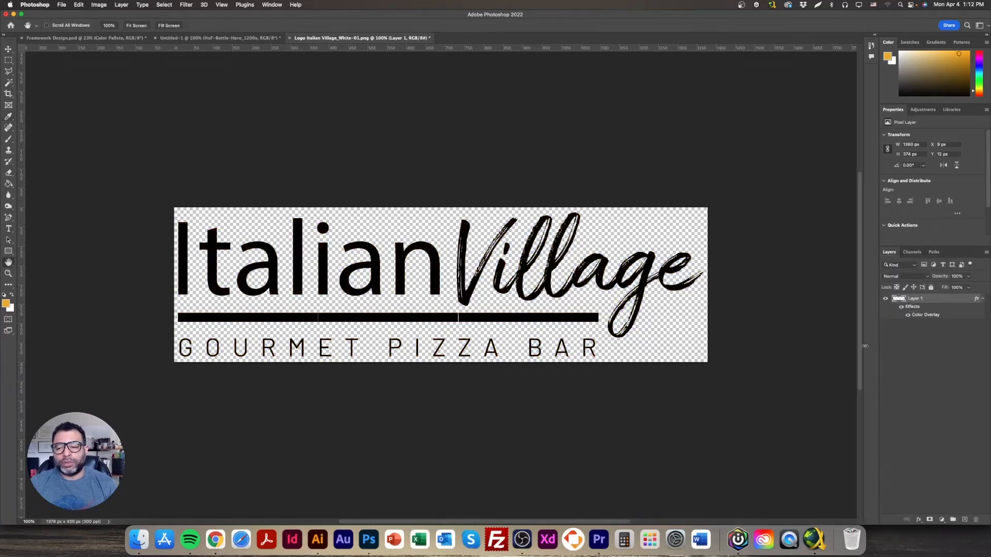
Step: Save the logo for web at 800 px wide as logo_black in the Module 4 folder
left_click(66, 5)
mouse_move(103, 119)
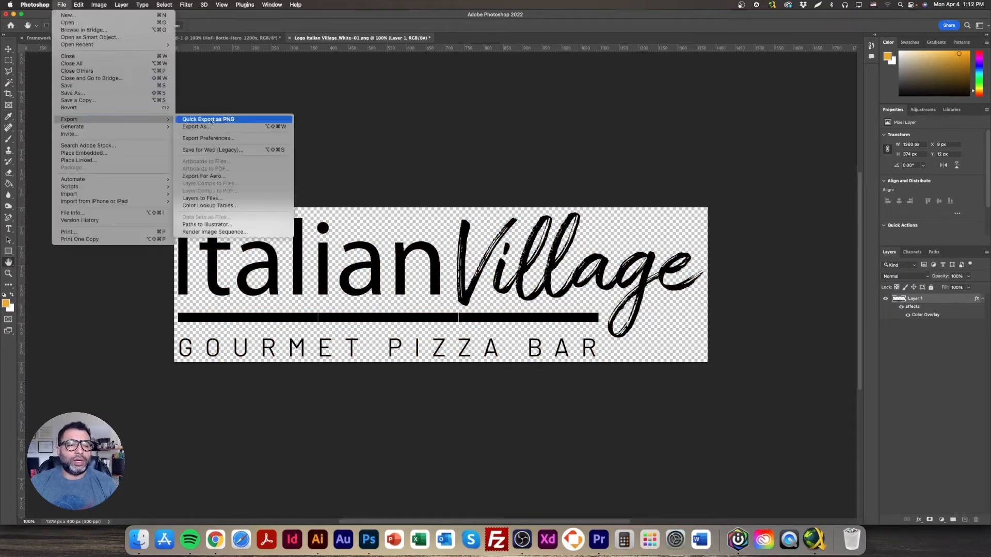
left_click(247, 151)
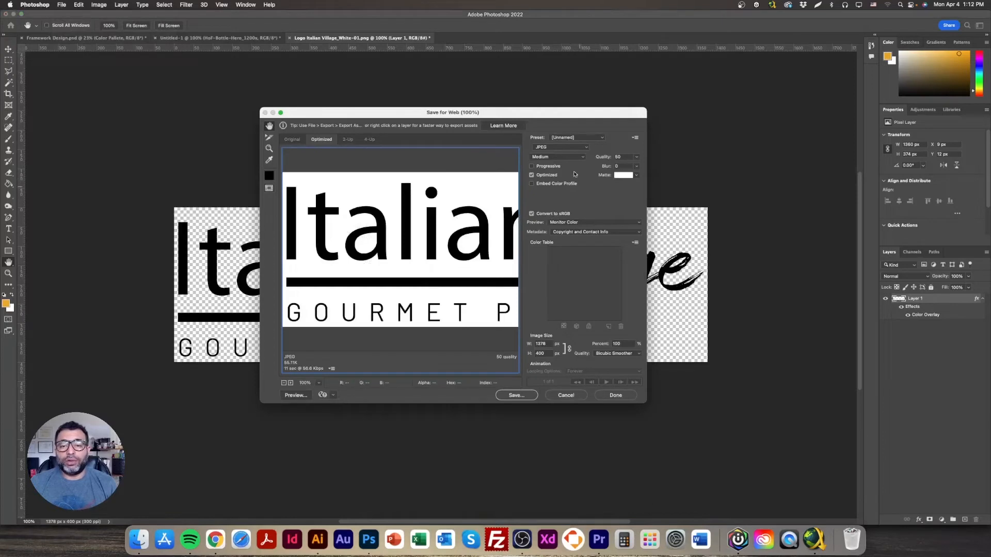
double_click(542, 344)
type("800")
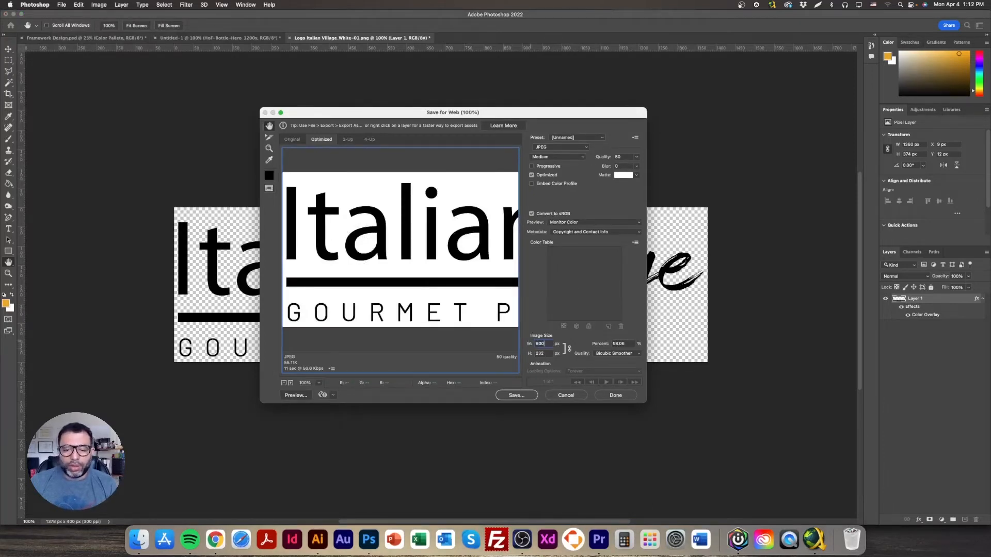
left_click(516, 396)
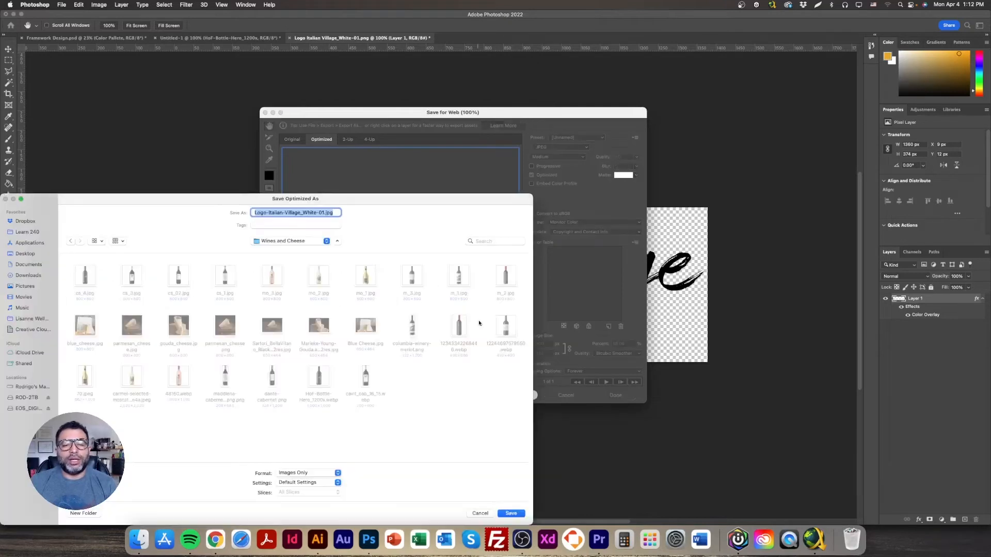
left_click(305, 241)
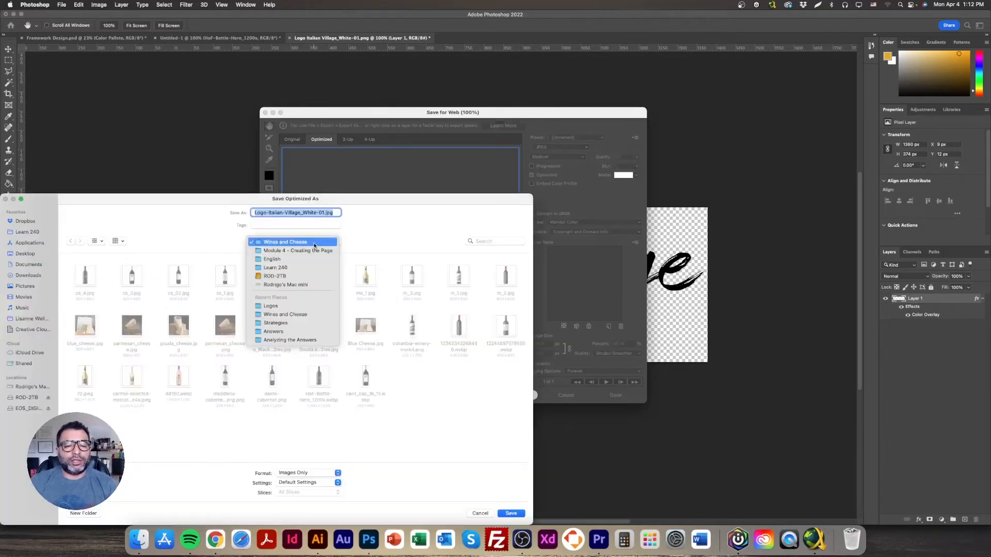
left_click(313, 248)
type("logo")
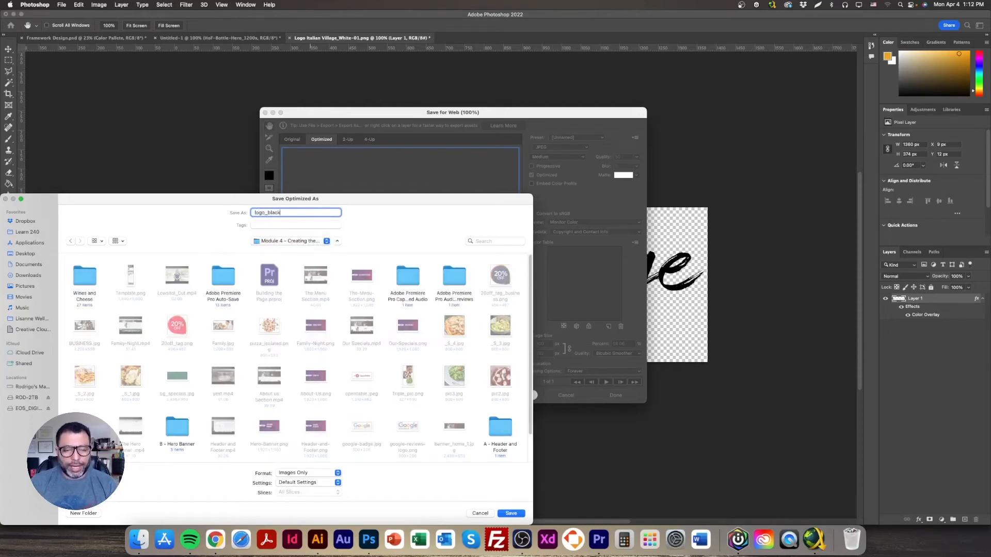
type("_black")
key("Return")
Step: Upload logo_black.jpg from the Module 4 folder and place it in the footer image block
left_click(215, 539)
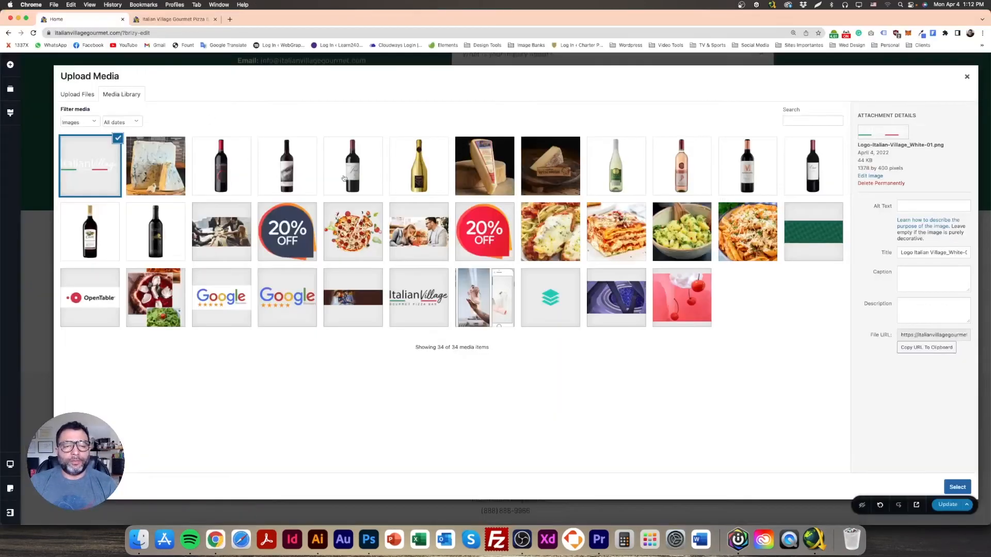
left_click(62, 96)
left_click(525, 259)
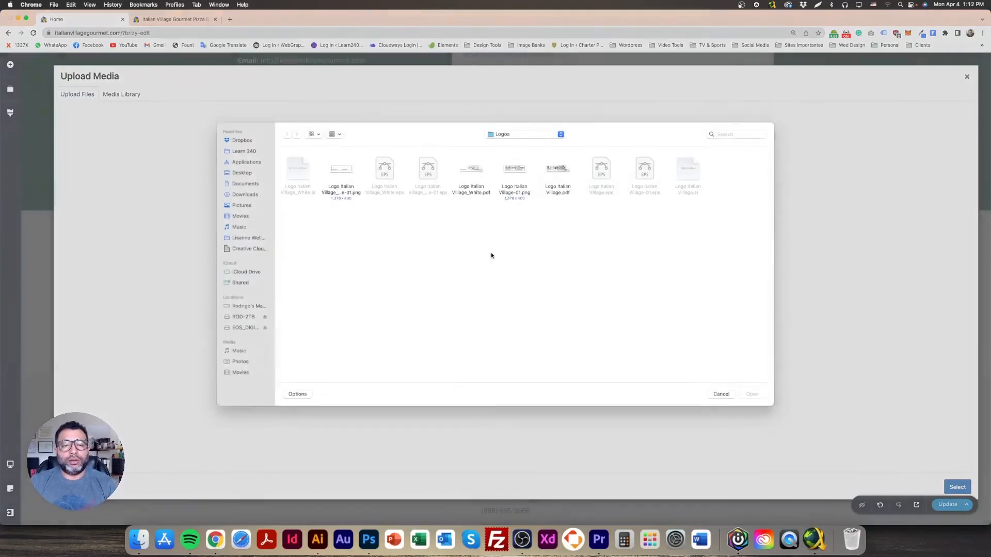
left_click(526, 138)
left_click(534, 155)
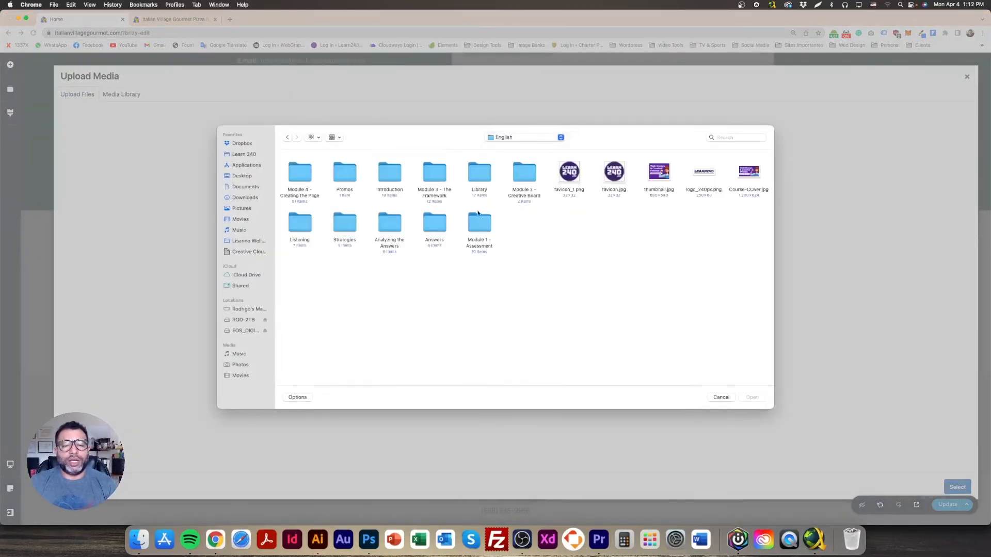
double_click(301, 171)
double_click(296, 173)
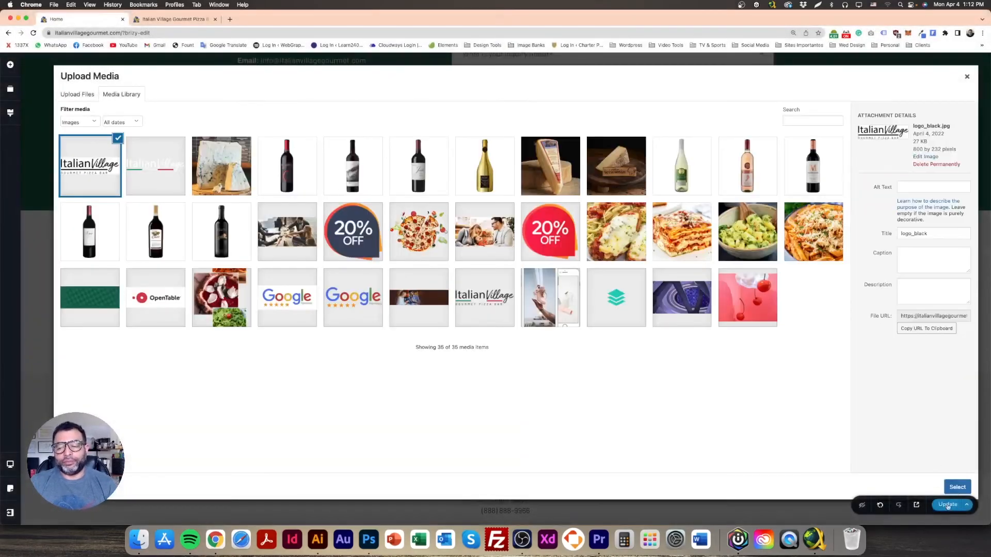
left_click(958, 487)
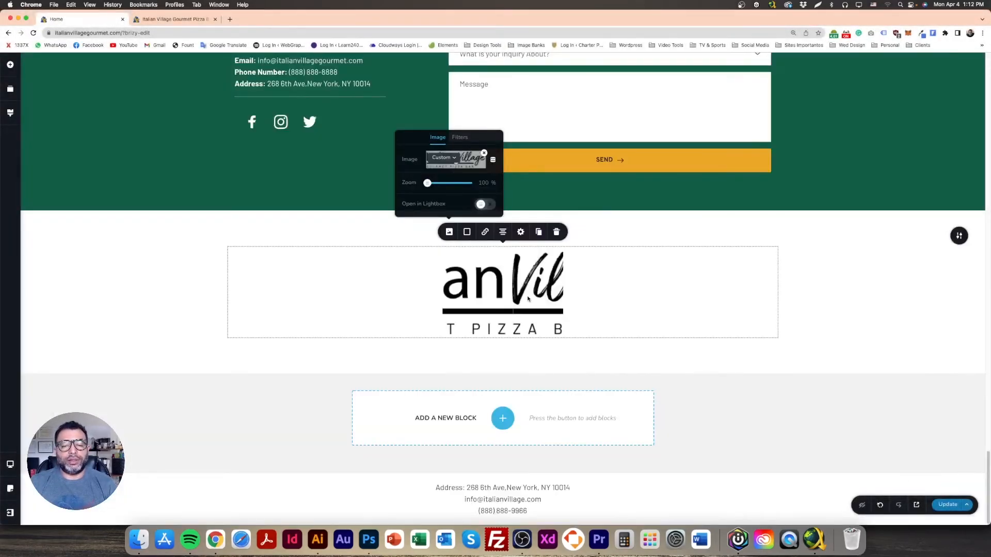
left_click(547, 329)
Step: Shrink the footer logo to a small size and add more top padding to the footer section
left_click_drag(563, 293, 661, 298)
left_click_drag(660, 337, 538, 311)
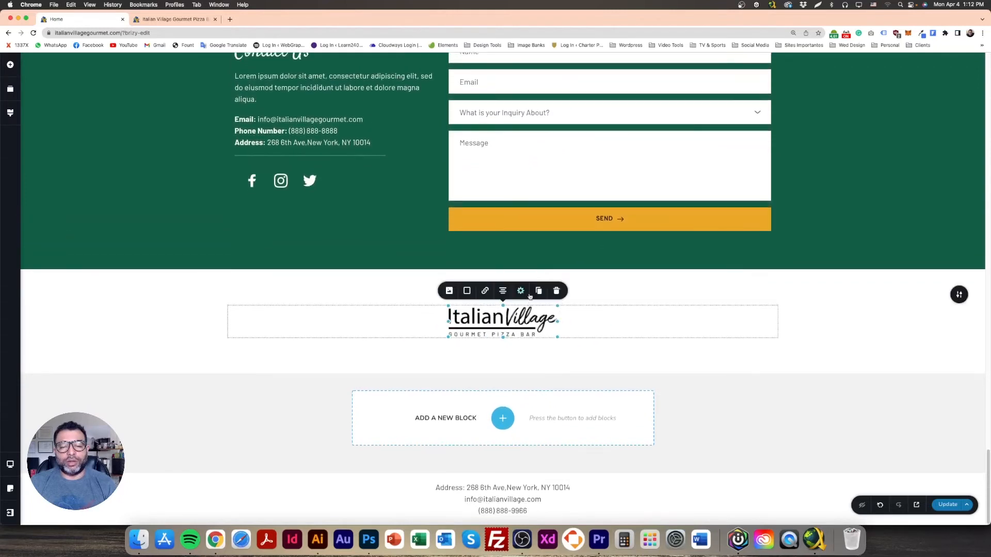
left_click_drag(579, 282, 579, 285)
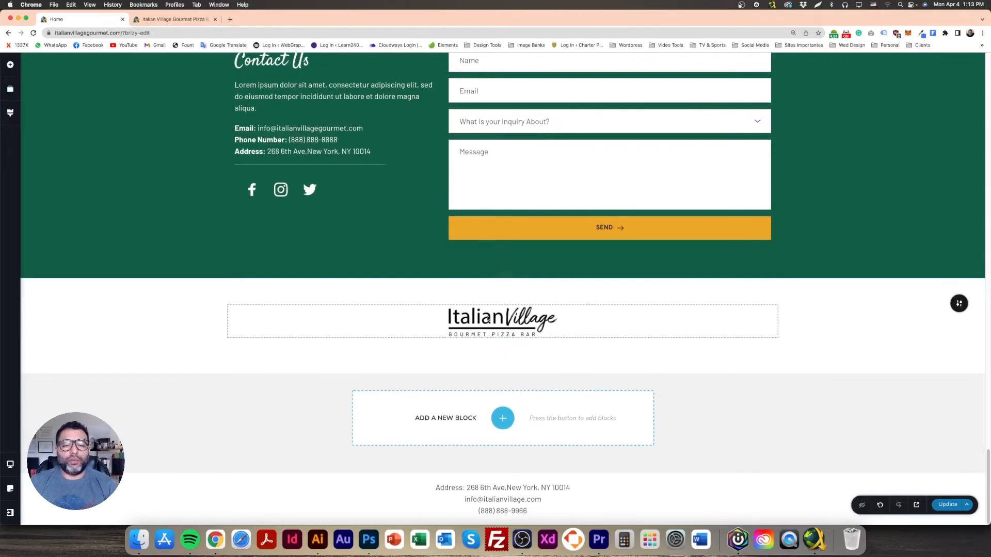
left_click(488, 319)
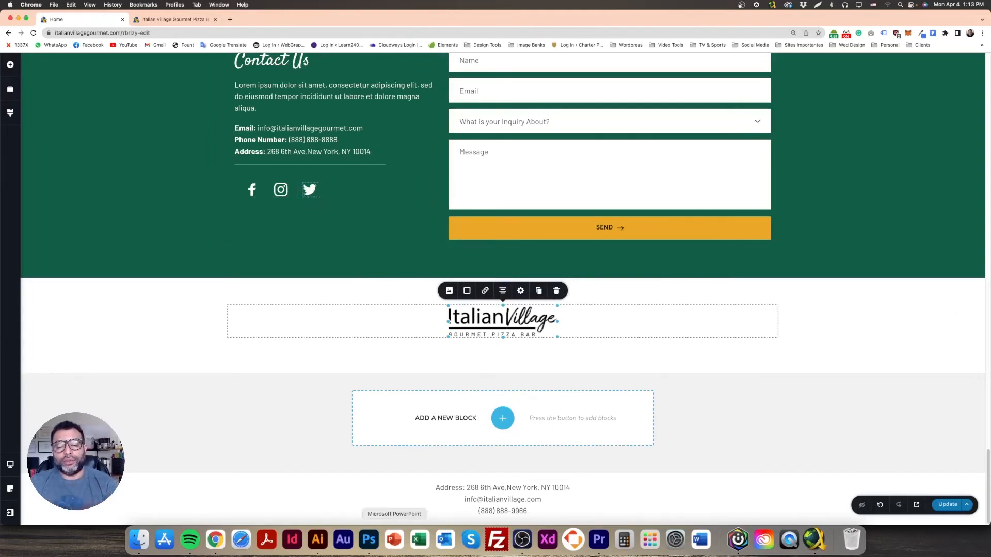
left_click(369, 539)
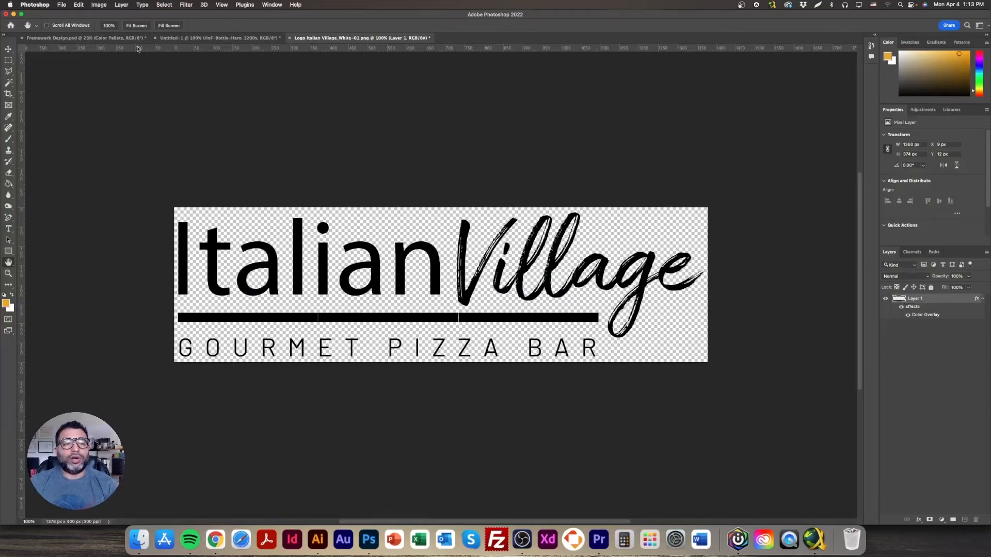
Step: Select the social-icon row layer in the Framework Design mockup at 100% view
left_click(52, 37)
double_click(8, 273)
scroll(424, 416, "down", 10)
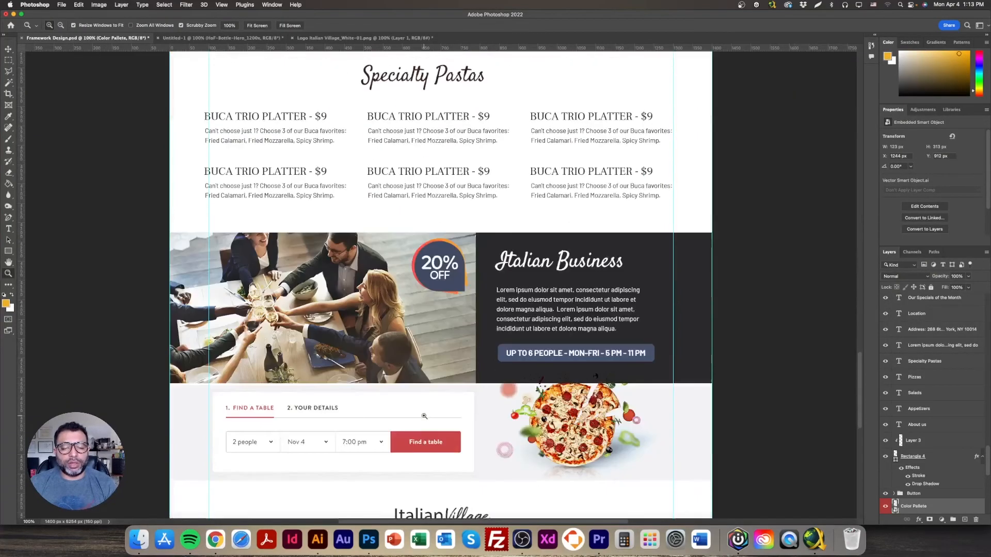
scroll(424, 416, "down", 6)
left_click(9, 94)
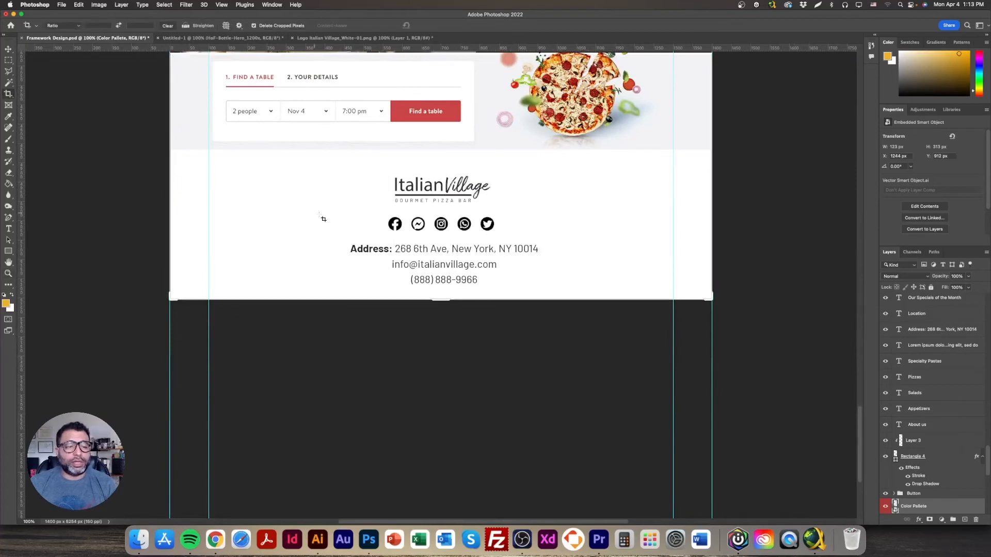
left_click(8, 49)
right_click(398, 224)
left_click(408, 228)
mouse_move(397, 224)
left_mouse_down()
mouse_move(407, 206)
mouse_move(401, 229)
left_mouse_up()
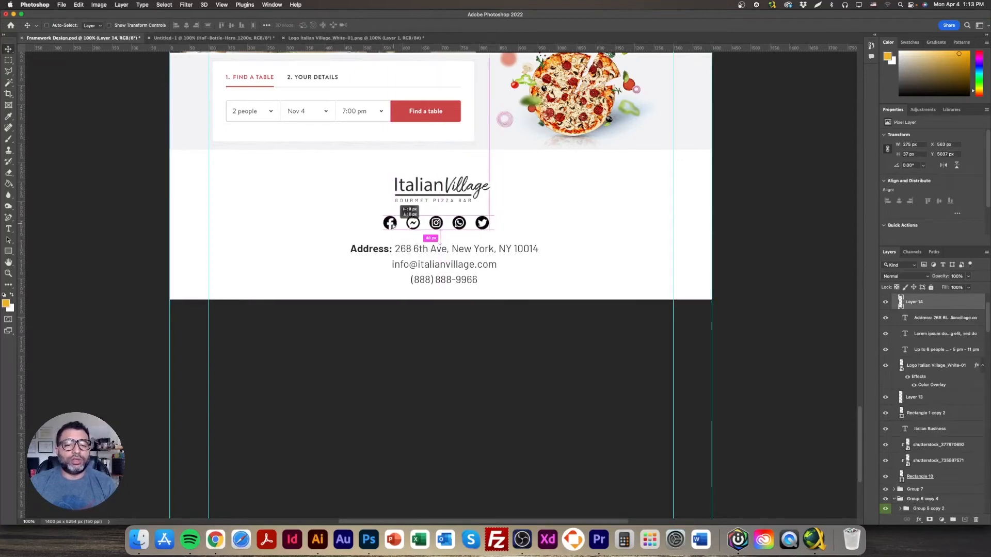
Step: Paste the icon row into a new clipboard-sized document and resize it to 600 px wide
left_click(62, 5)
left_click(69, 15)
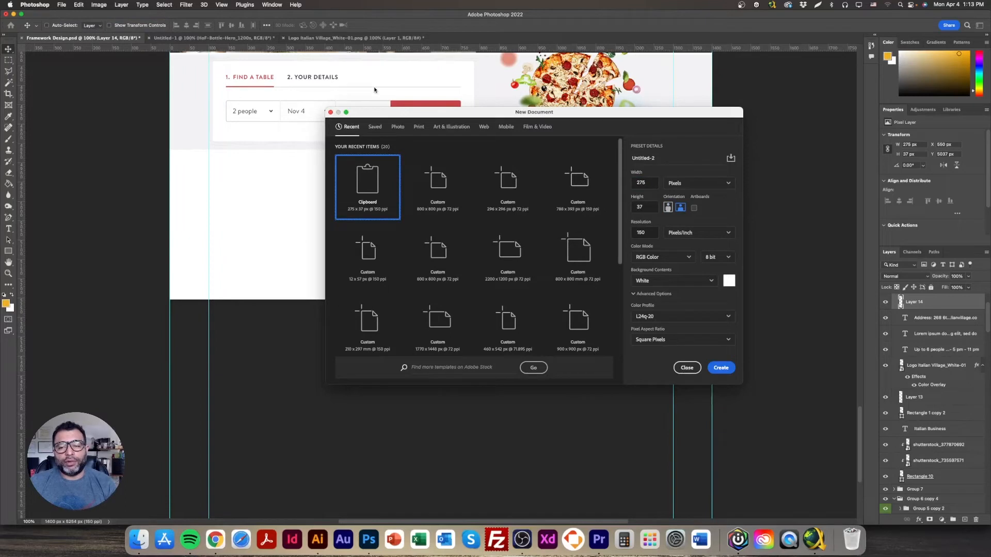
key("Return")
key("super+v")
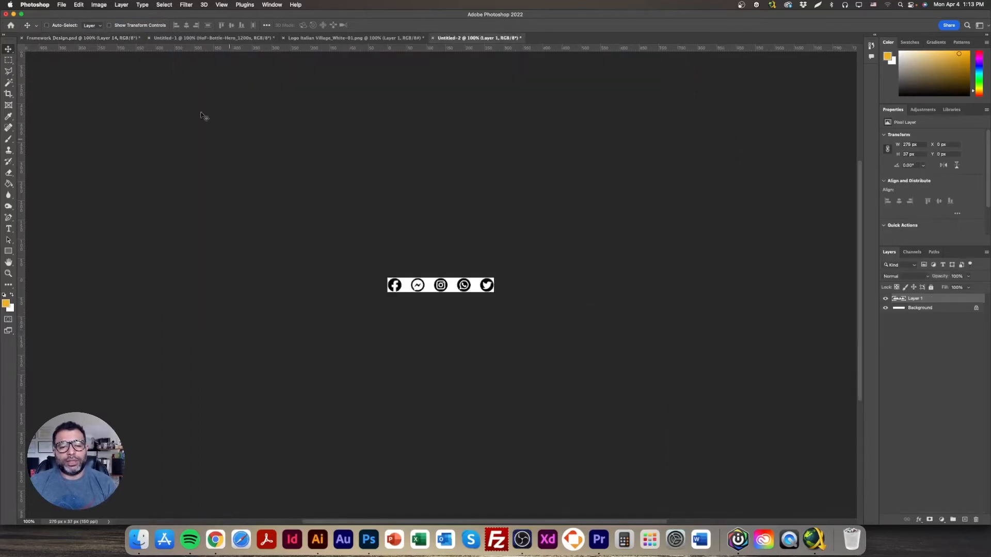
left_click(95, 7)
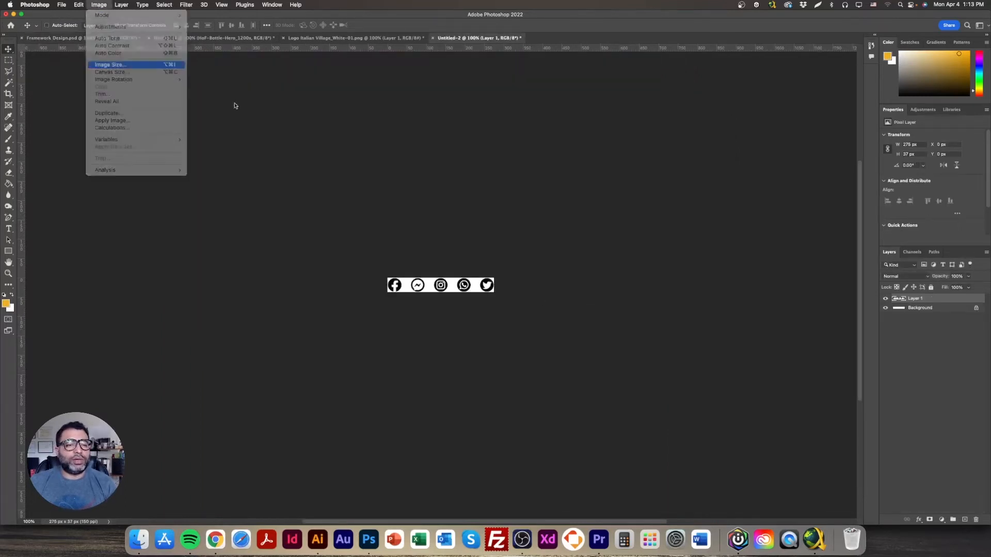
type("600")
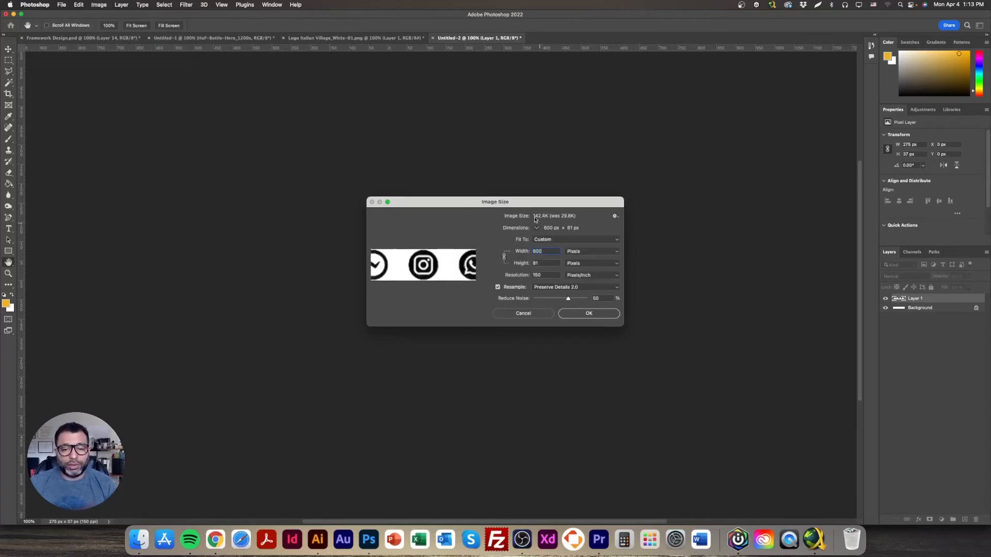
key("Return")
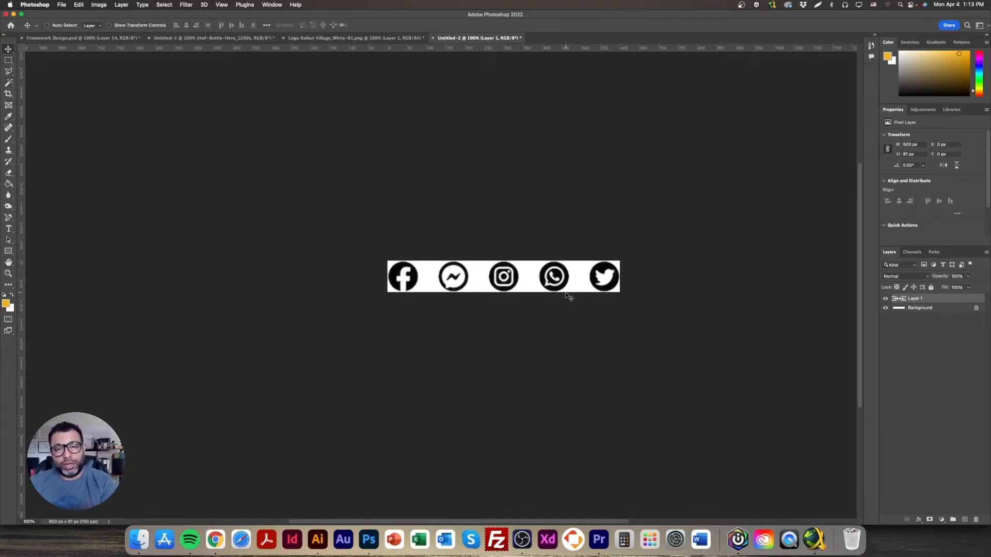
left_click(214, 542)
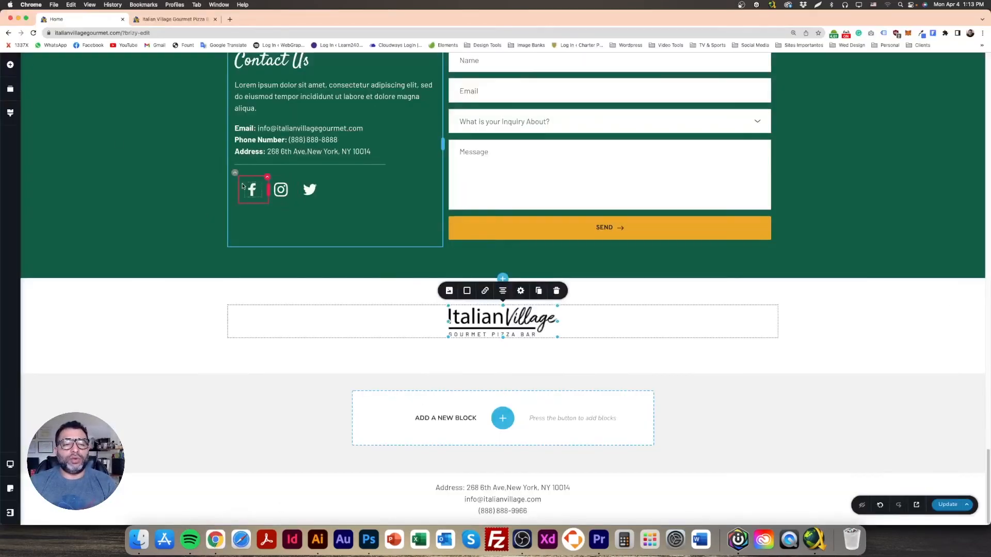
Step: Duplicate the contact section's social icons and move the copy under the footer logo
left_click(235, 174)
key("super+d")
left_click_drag(235, 174, 508, 336)
Step: Turn the copied Twitter, Instagram and Facebook icons dark
left_click(471, 354)
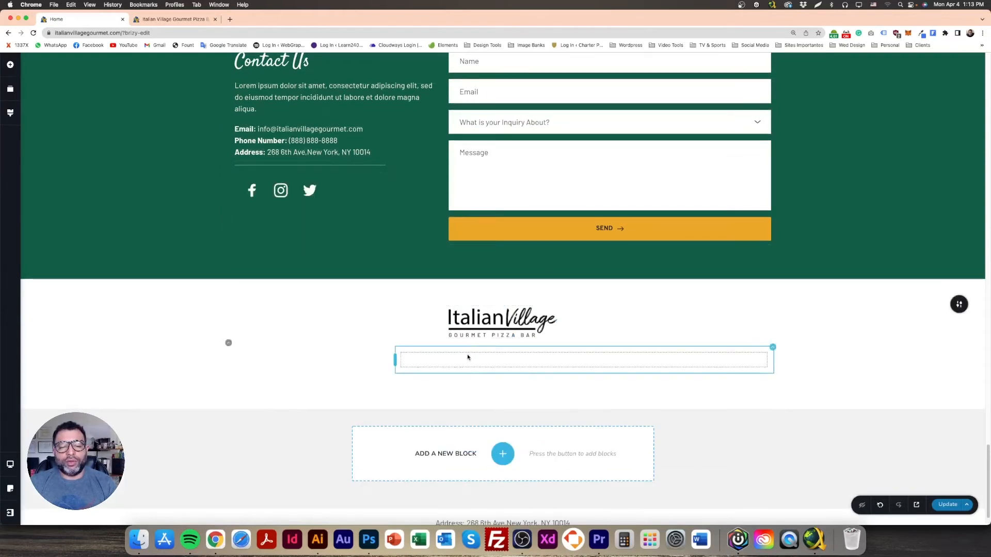
left_click(423, 365)
left_click(372, 338)
left_click(343, 301)
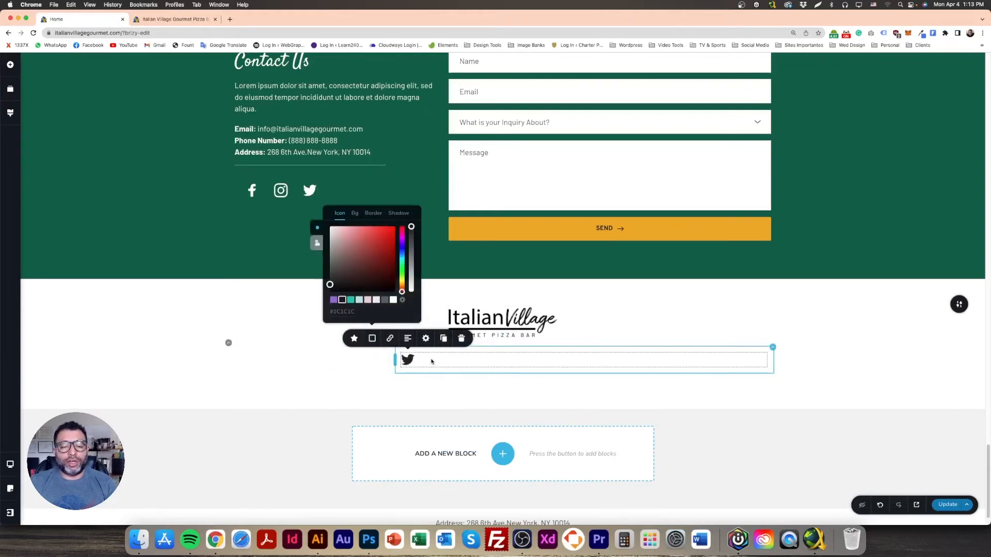
left_click(380, 362)
left_click(335, 362)
left_click(291, 338)
left_click(260, 303)
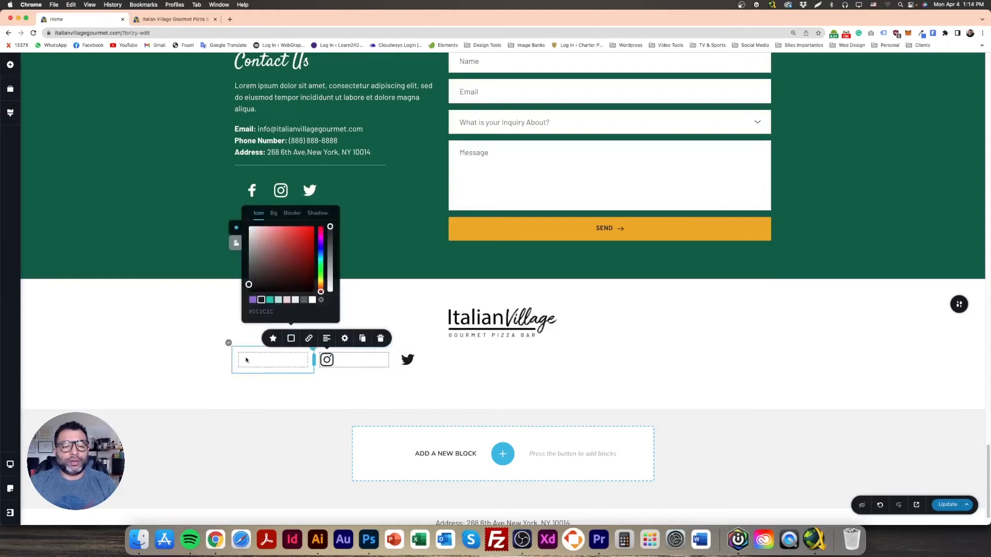
left_click(242, 361)
left_click(210, 338)
left_click(222, 300)
left_click(287, 356)
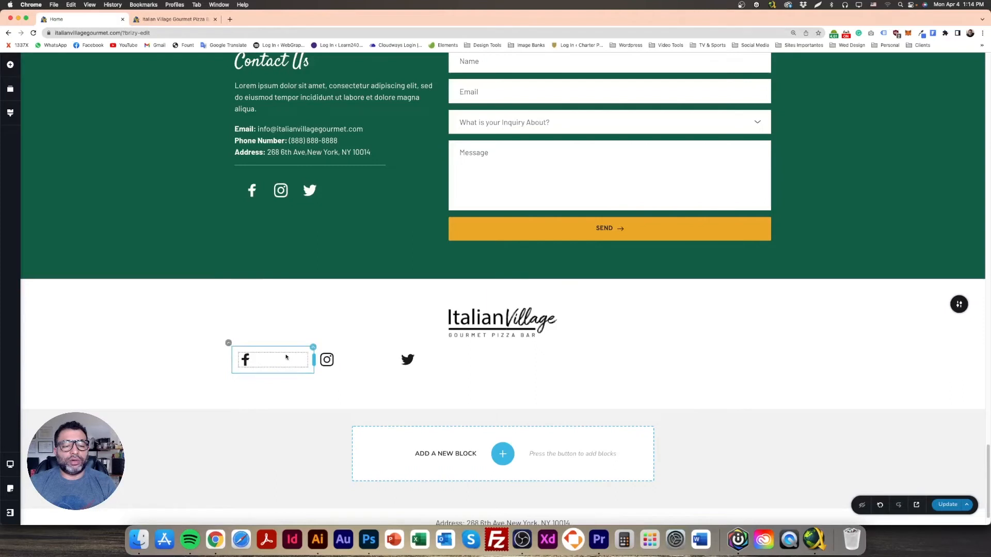
Step: Duplicate the Twitter icon to make a fourth icon in the row
left_click(227, 347)
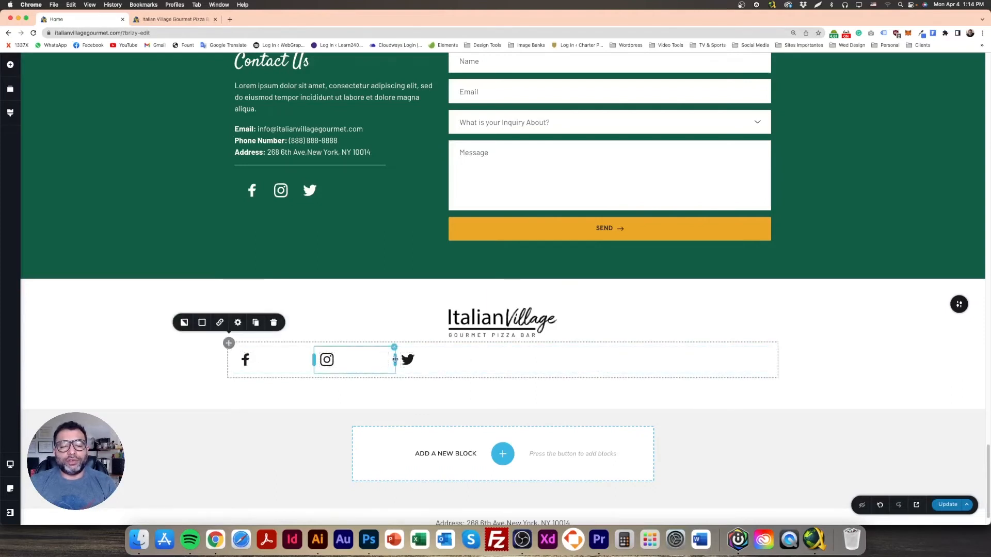
left_click(772, 349)
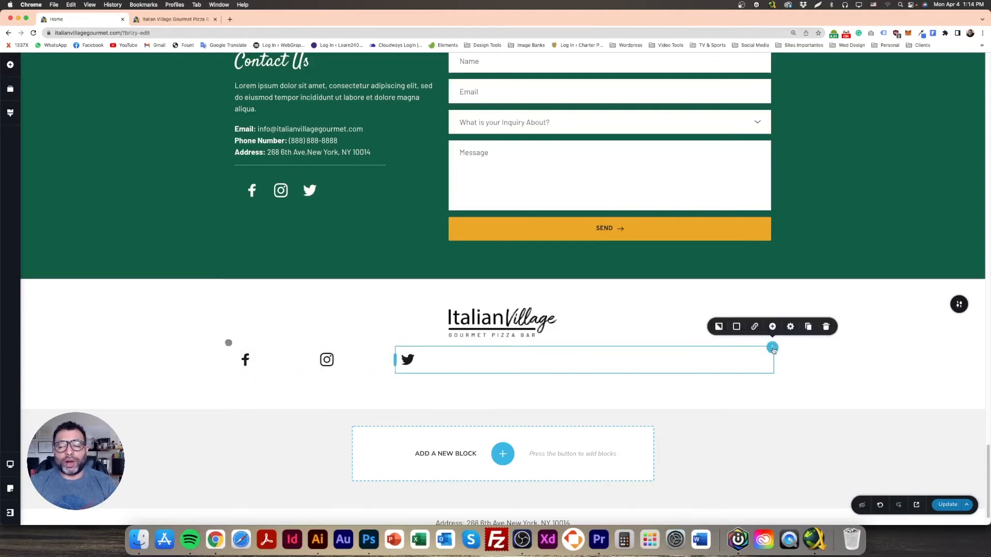
left_click(809, 329)
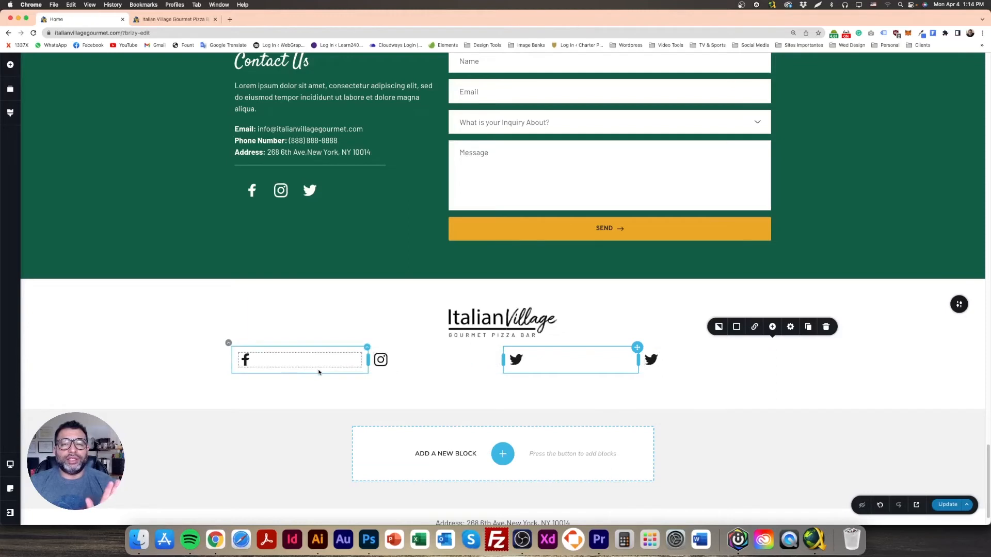
Step: Centre the Facebook, Instagram and both Twitter icons in their columns
left_click(269, 355)
left_click(245, 338)
left_click(447, 362)
left_click(381, 338)
left_click(542, 362)
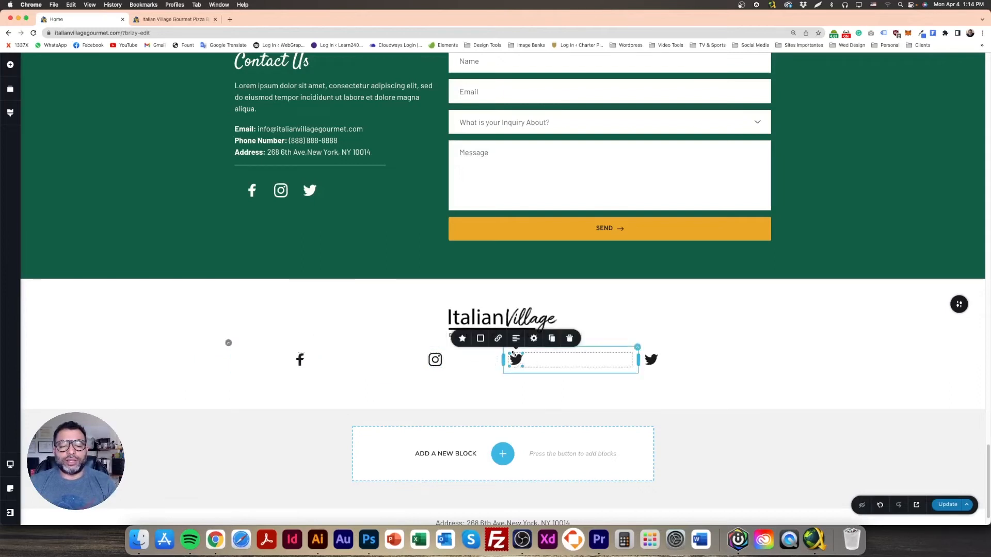
left_click(515, 338)
left_click(664, 354)
left_click(652, 338)
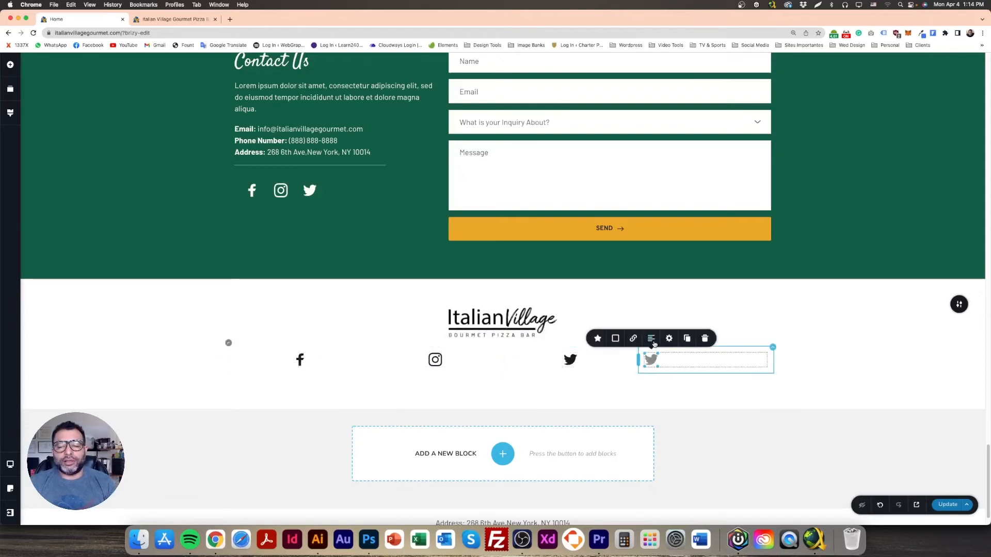
Step: Duplicate the rightmost Twitter icon to add a fifth icon to the row
left_click(374, 546)
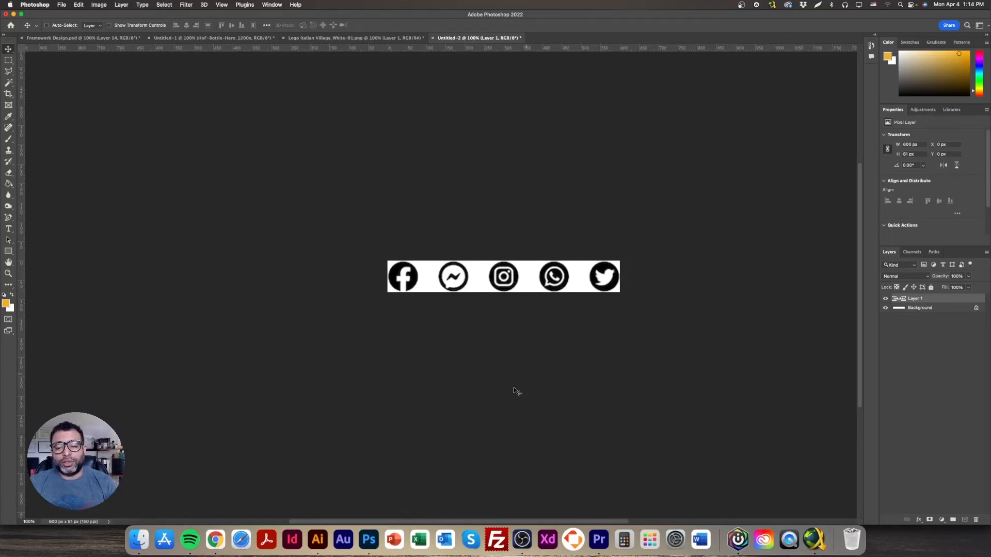
left_click(215, 540)
left_click(706, 356)
left_click(808, 327)
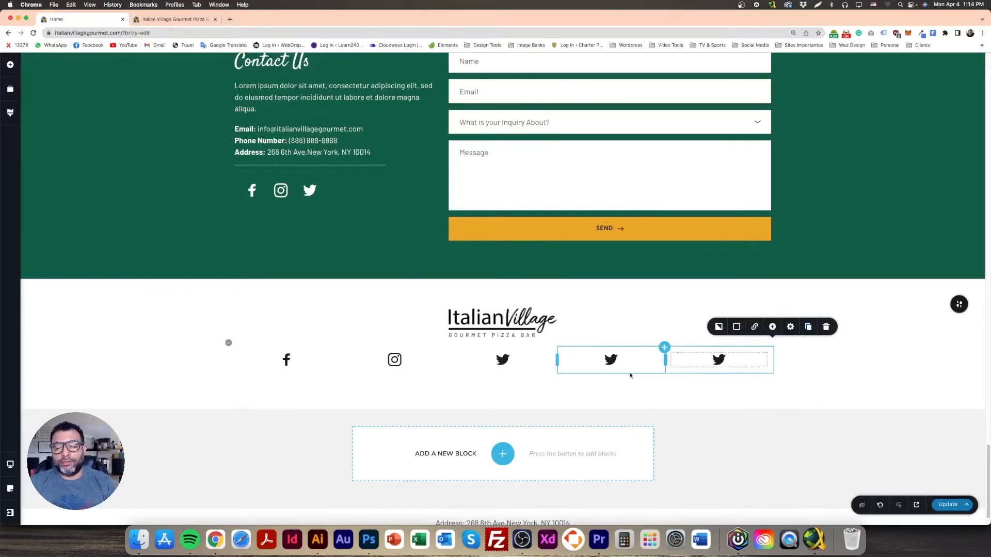
left_click(608, 357)
left_click(557, 338)
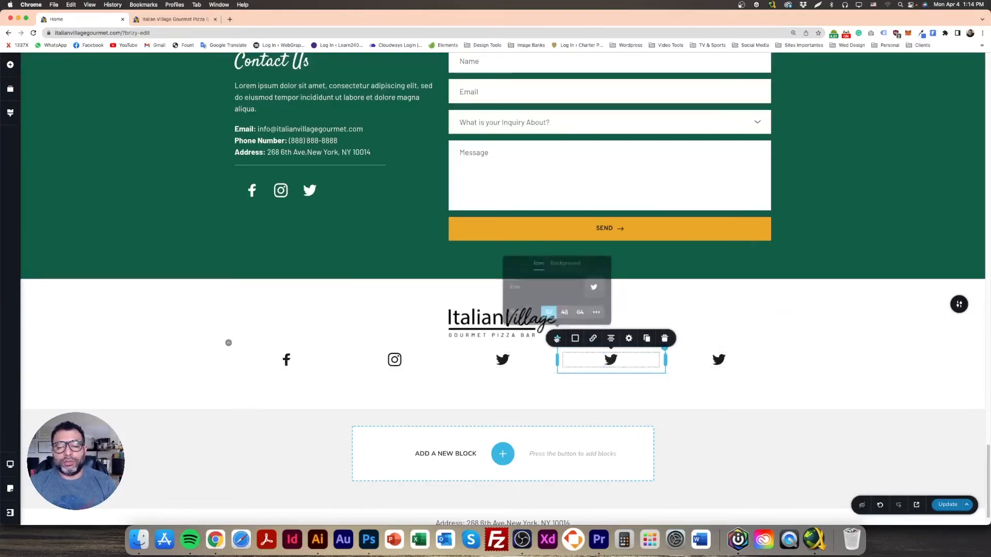
Step: Replace the fourth icon with Messenger by searching 'messe' in the icon library
left_click(590, 287)
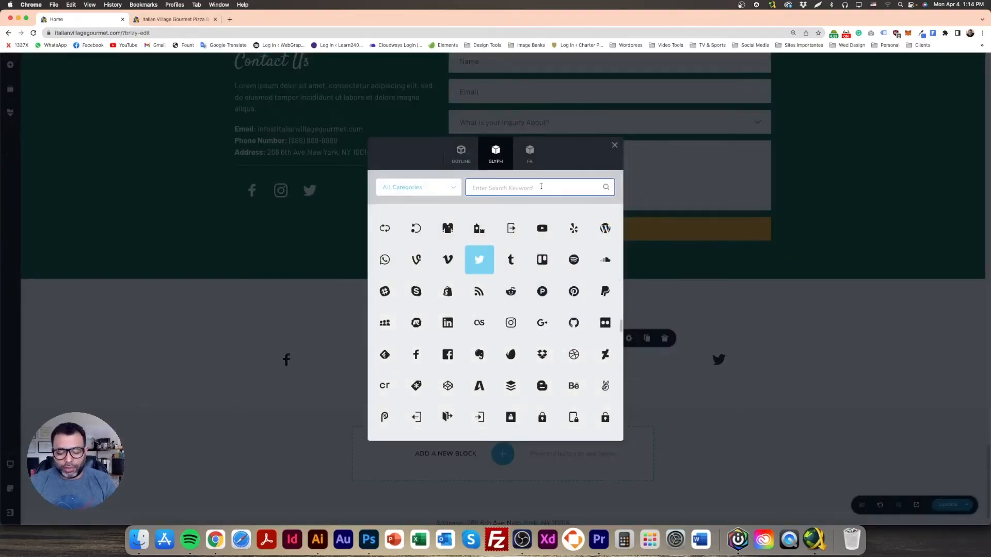
type("messe")
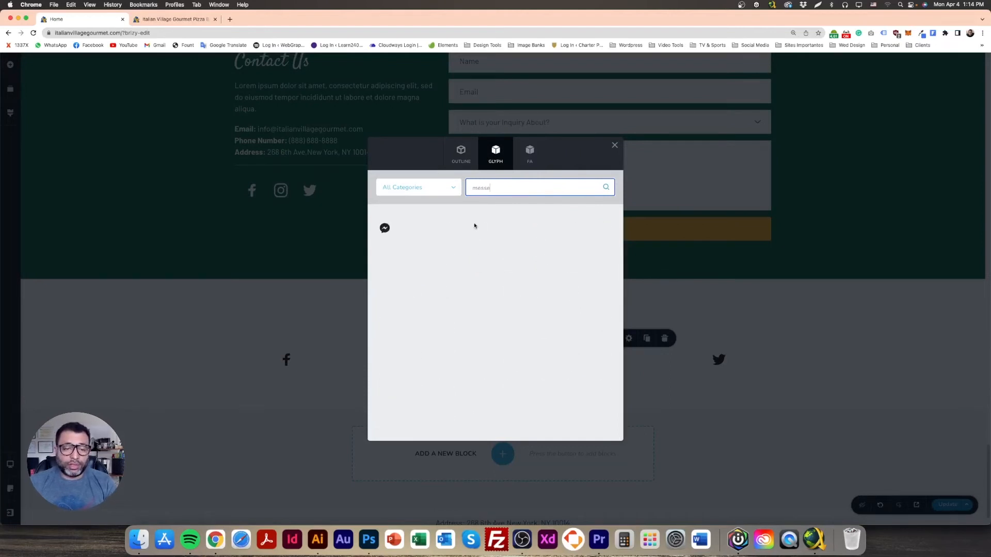
left_click(384, 227)
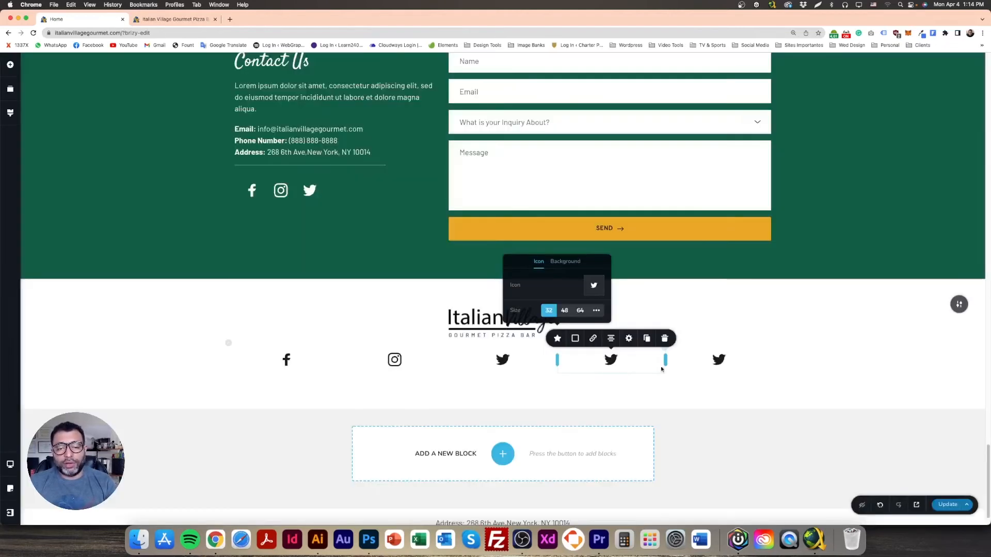
Step: Replace the fifth icon with WhatsApp by searching 'wha' in the icon library
left_click(719, 361)
left_click(665, 338)
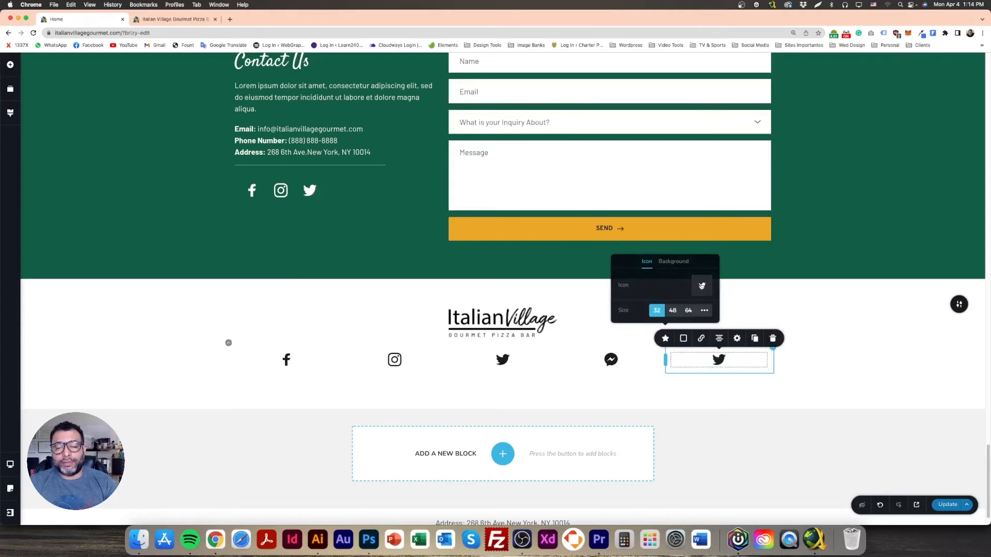
left_click(702, 287)
left_click(486, 189)
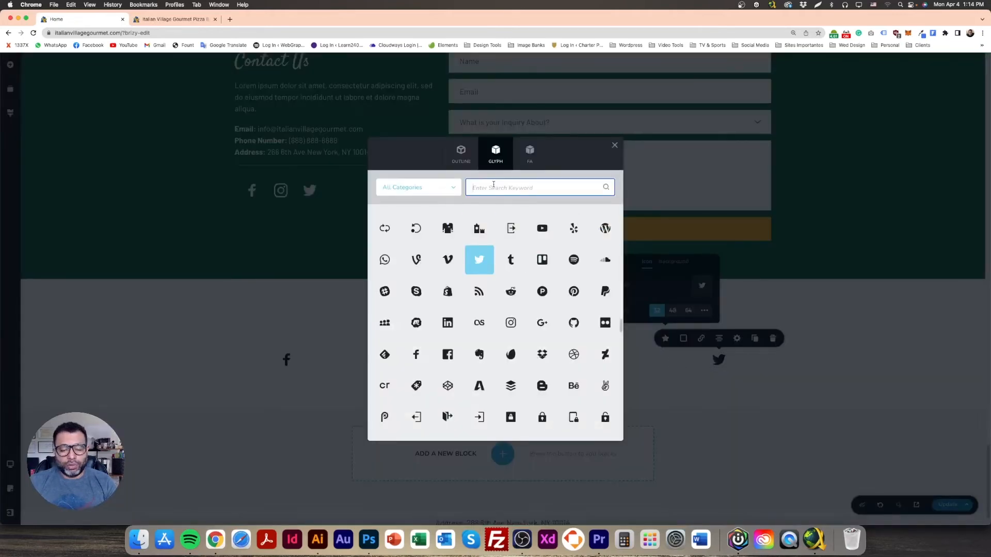
type("what")
left_click(416, 228)
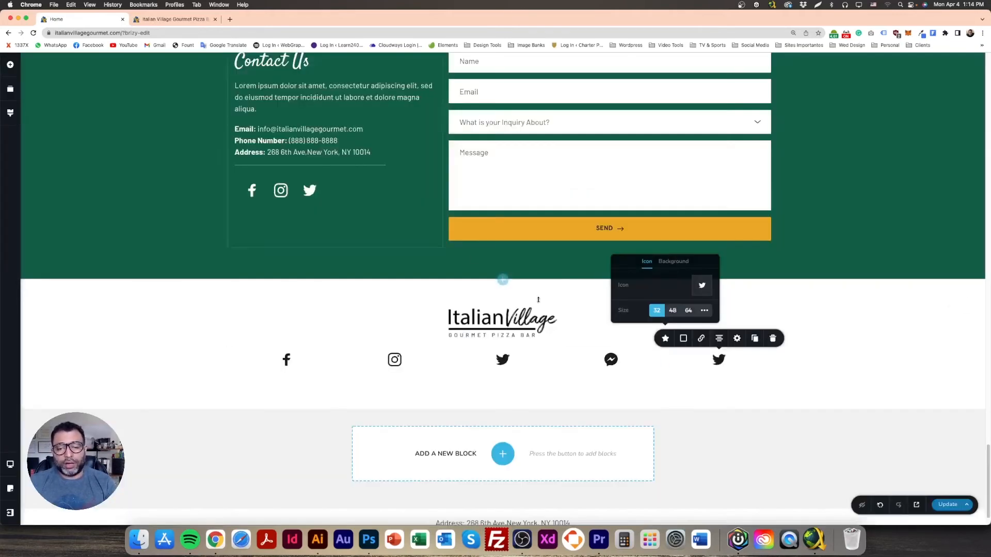
left_click(256, 353)
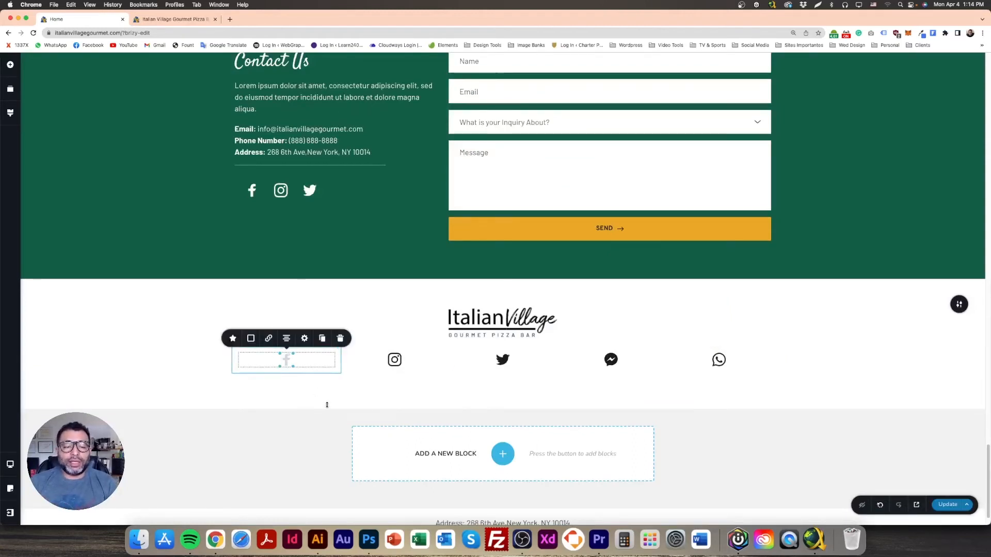
left_click(503, 360)
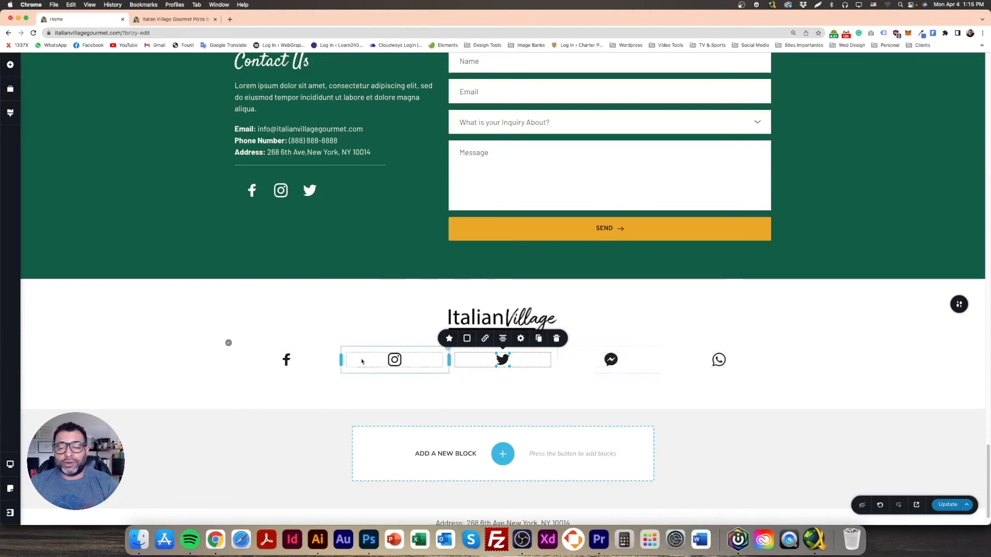
Step: Set the Facebook icon colour to dark #1C1C1C
left_click(283, 361)
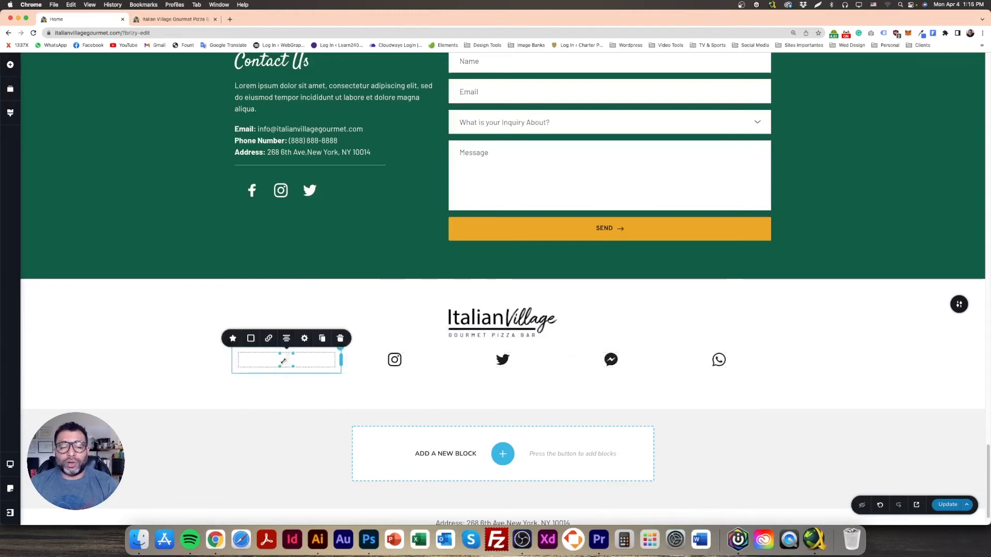
left_click(251, 339)
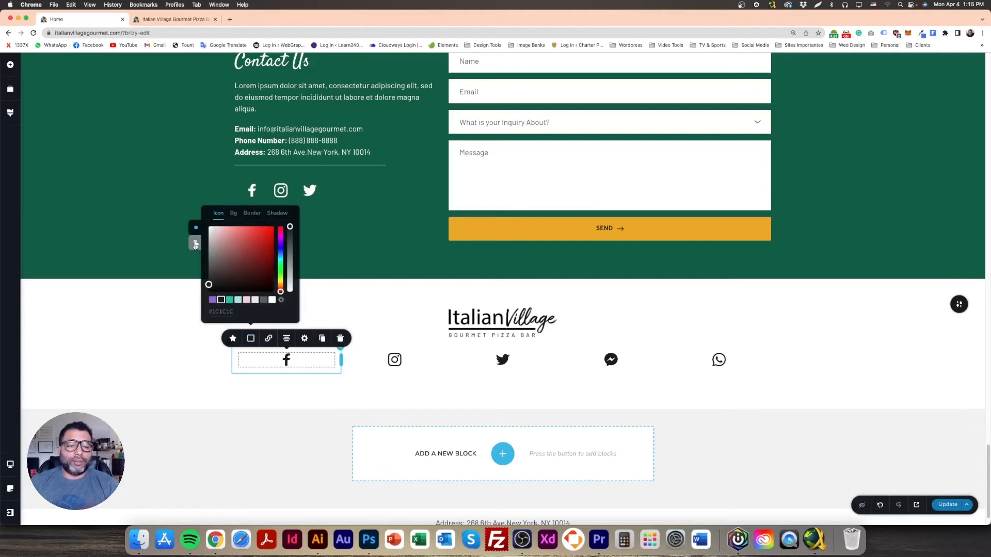
left_click(221, 301)
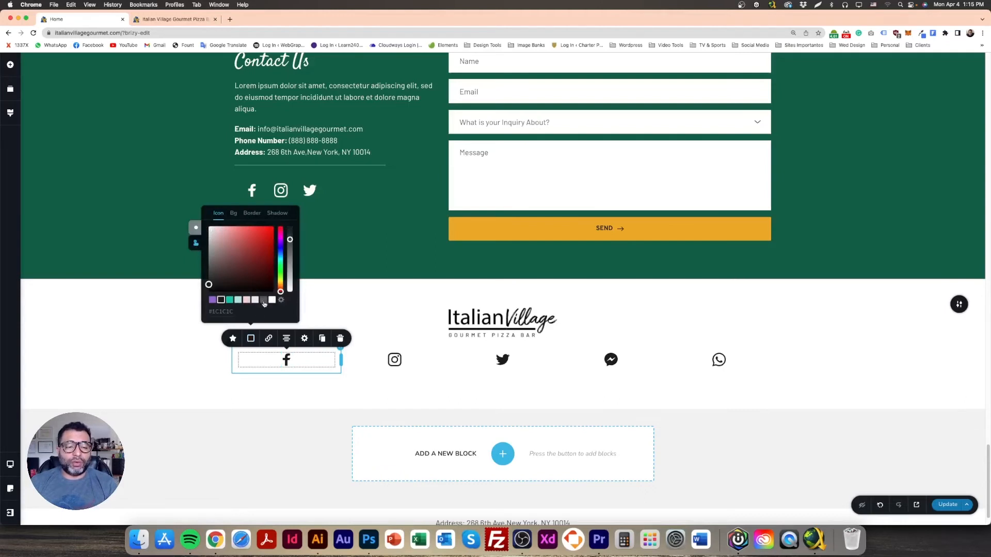
left_click(175, 343)
Step: Copy the Facebook icon's styling and paste it onto the Instagram and Twitter icons
right_click(287, 359)
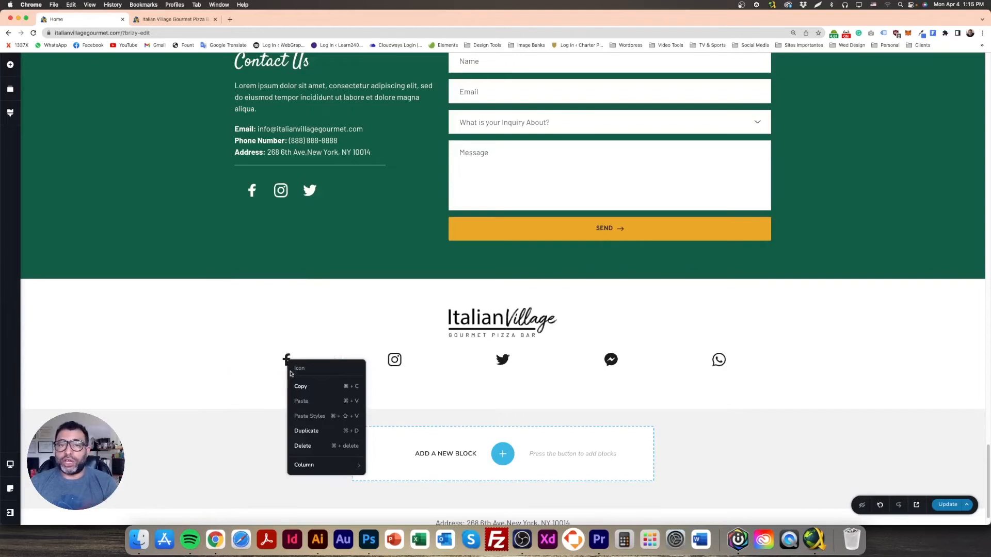
left_click(397, 362)
right_click(397, 361)
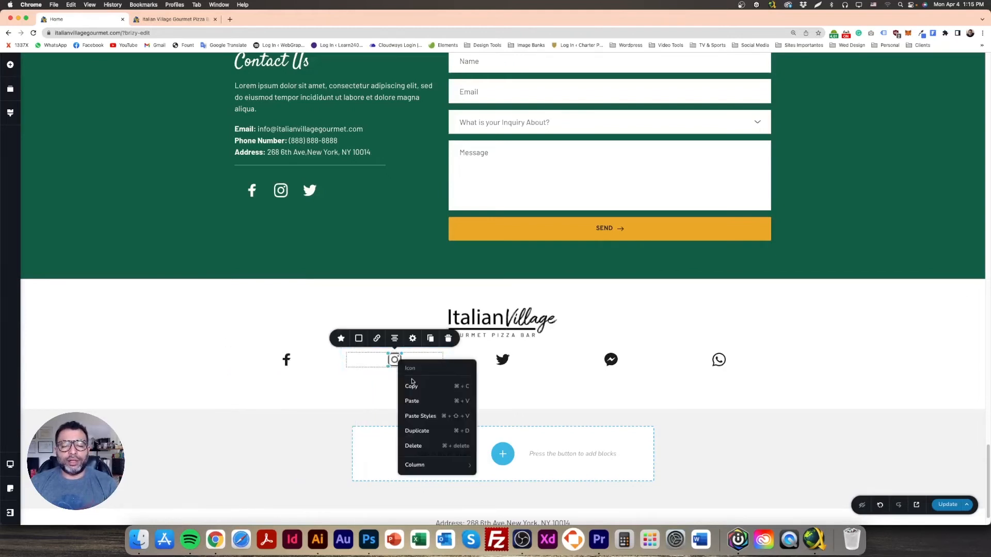
left_click(426, 417)
left_click(396, 363)
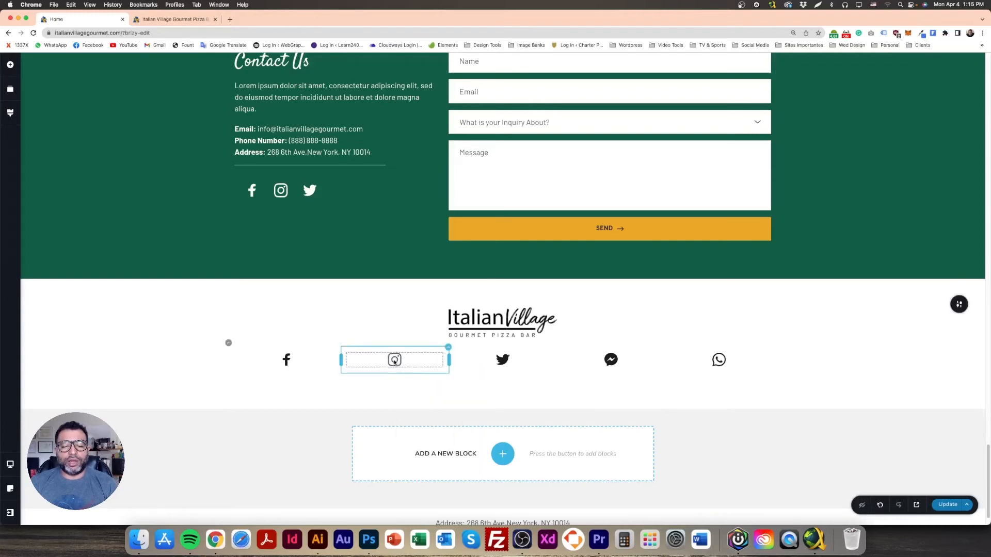
left_click(503, 360)
right_click(505, 361)
left_click(530, 413)
Step: Paste the copied styling onto the Messenger and WhatsApp icons
left_click(611, 359)
right_click(611, 360)
left_click(661, 417)
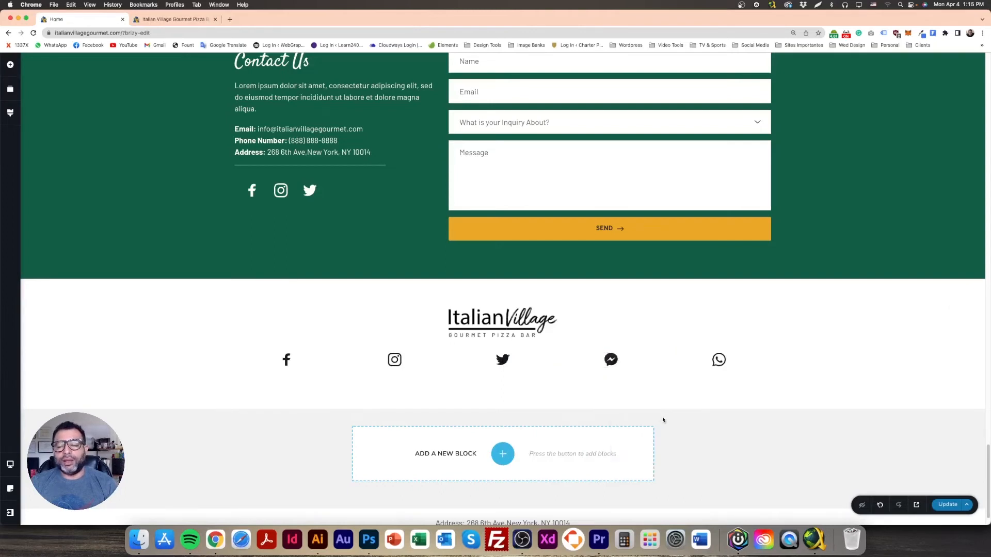
left_click(719, 359)
right_click(719, 362)
left_click(749, 421)
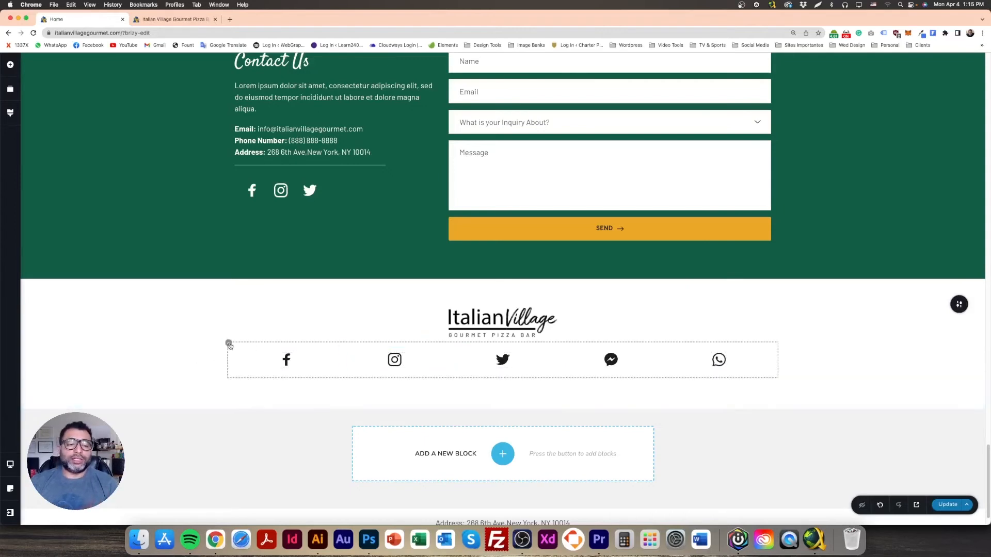
Step: Narrow the footer's social-icon row to about 40% width
left_click(230, 344)
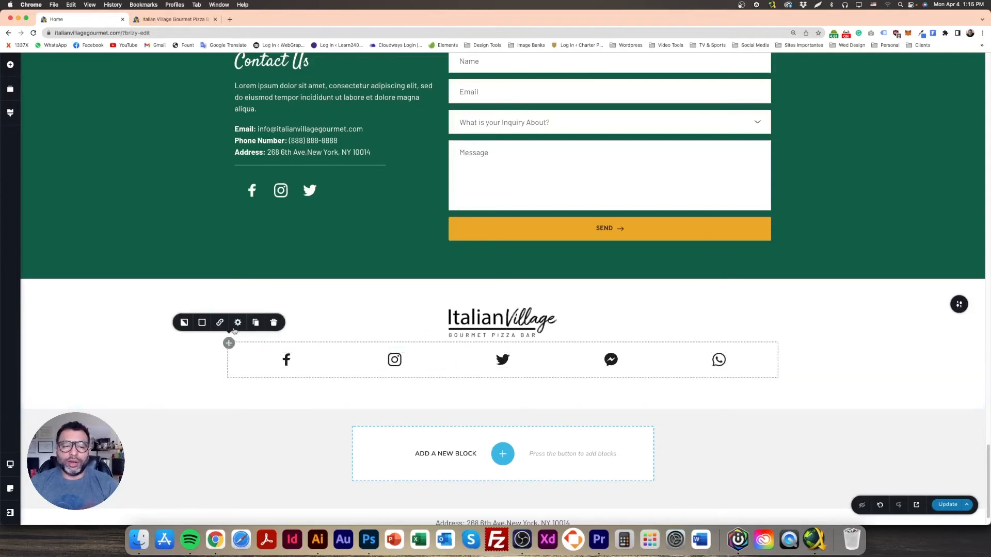
left_click(238, 323)
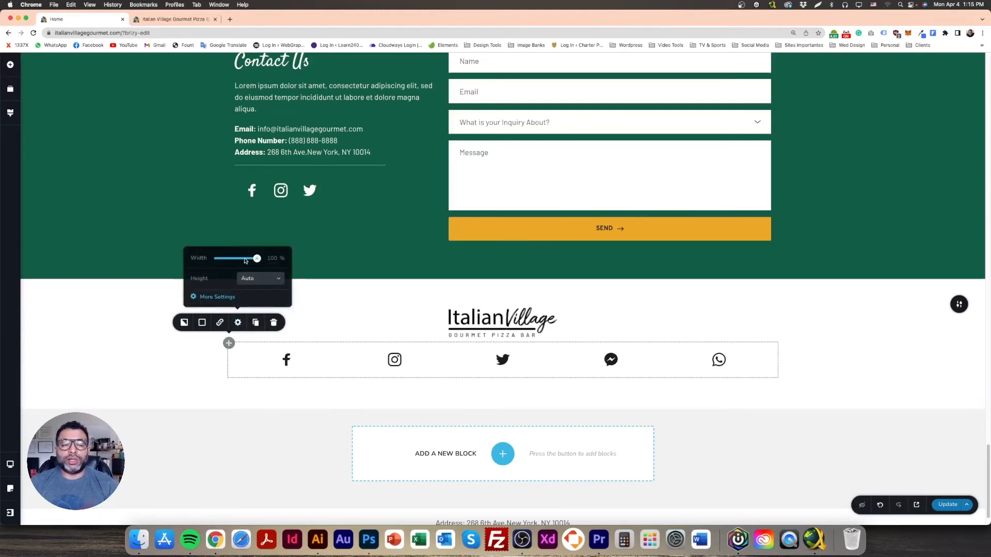
left_click_drag(257, 259, 217, 261)
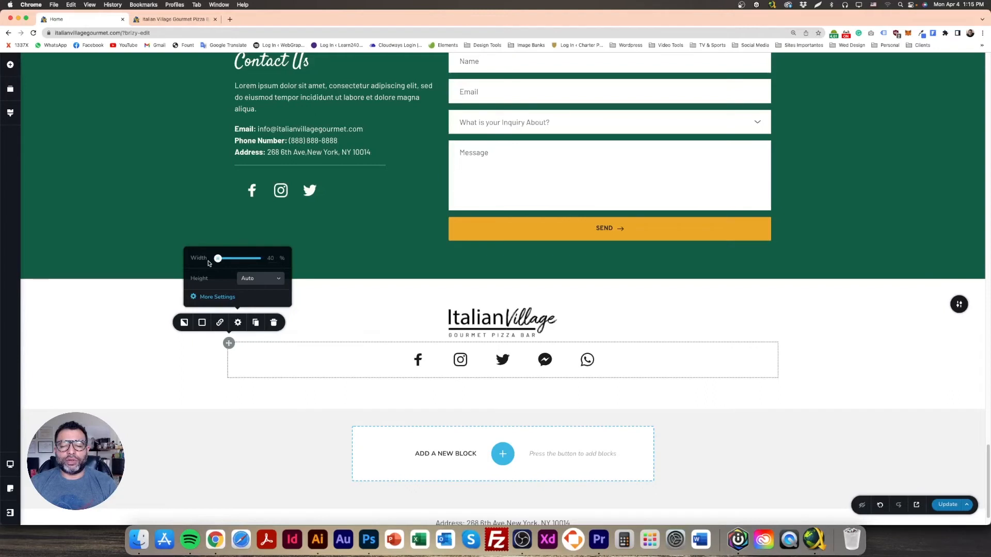
left_click(106, 305)
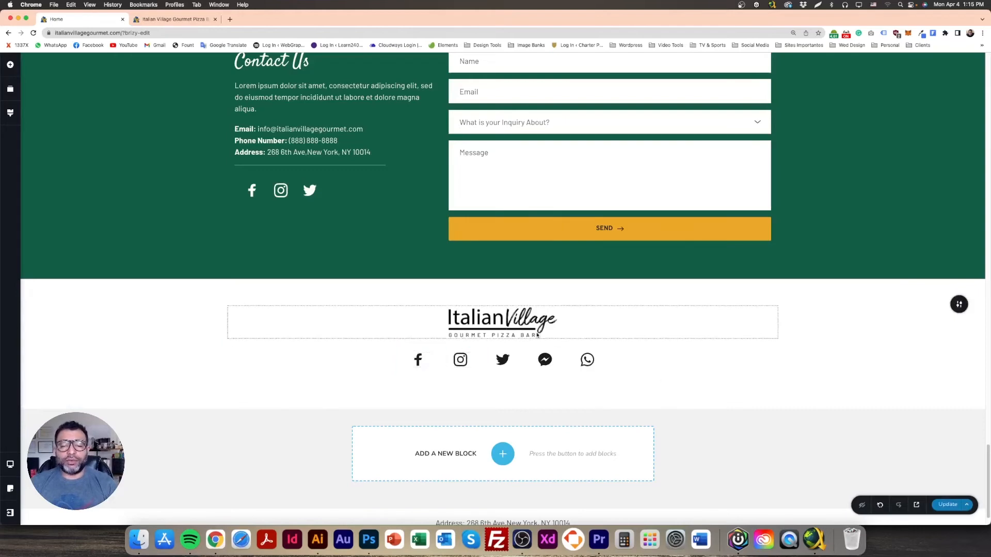
Step: Select all three footer address lines in the Framework Design mockup for copying
left_click(372, 540)
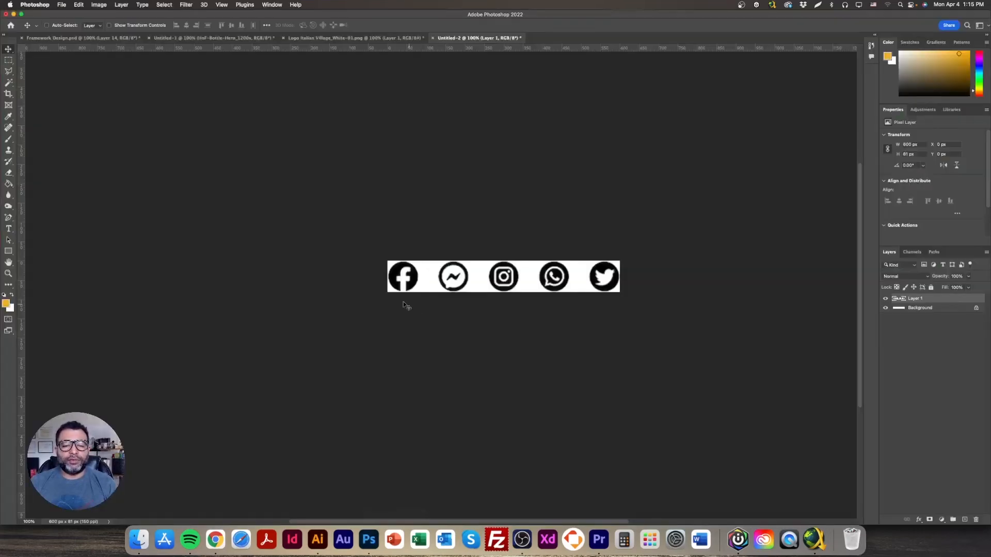
left_click(61, 38)
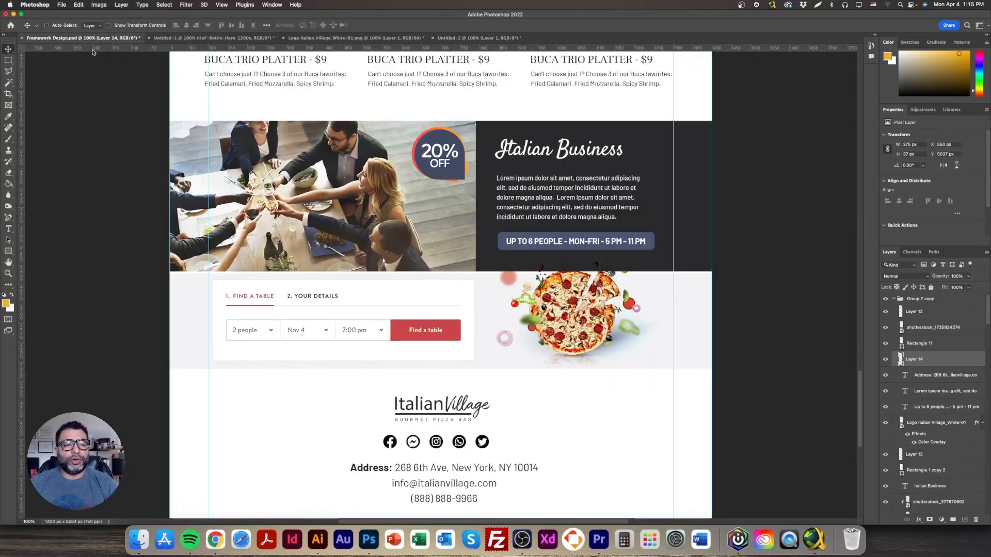
double_click(391, 468)
key("super+a")
key("super+c")
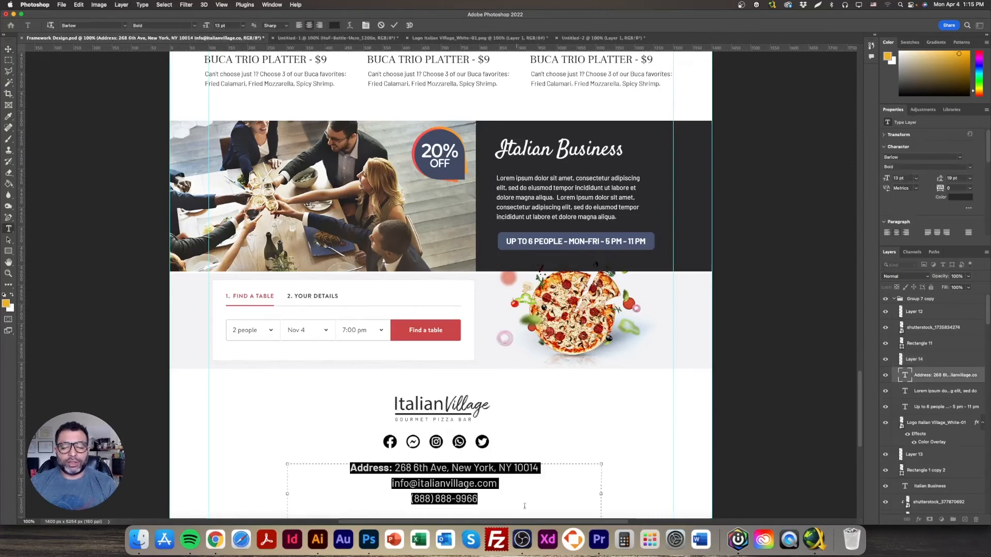
left_click(216, 540)
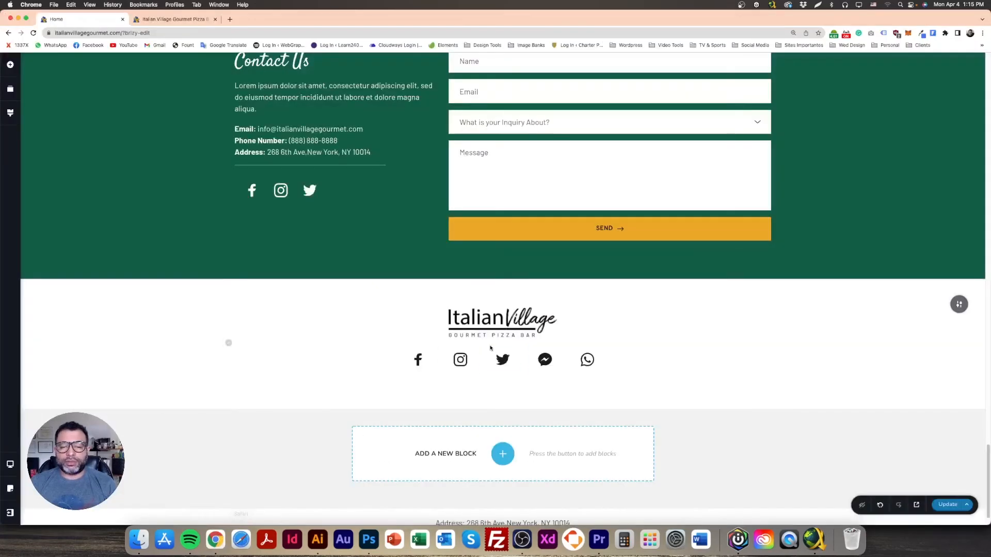
Step: Paste the address, email and phone lines over the footer's placeholder paragraph
left_click(287, 142)
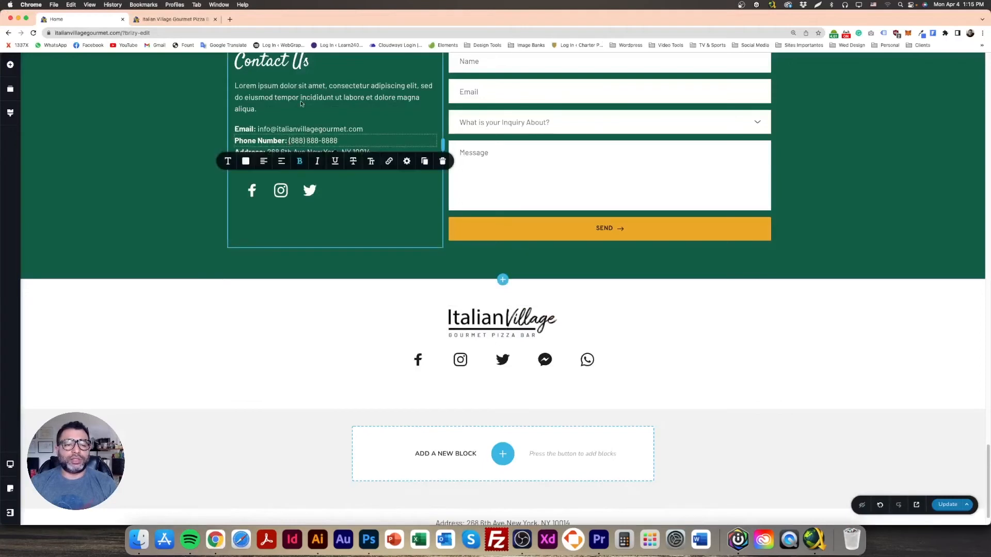
left_click(304, 87)
left_click(424, 129)
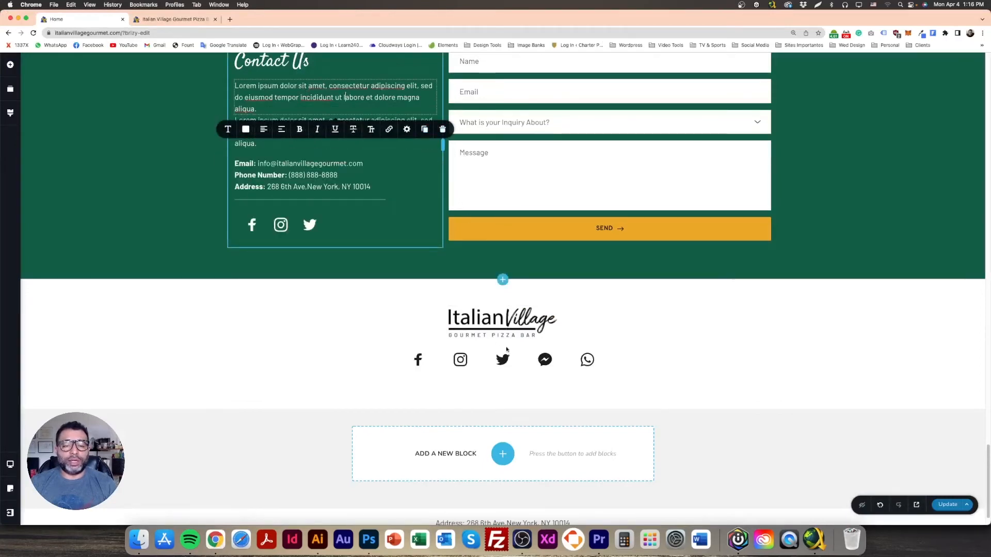
scroll(528, 460, "up", 3)
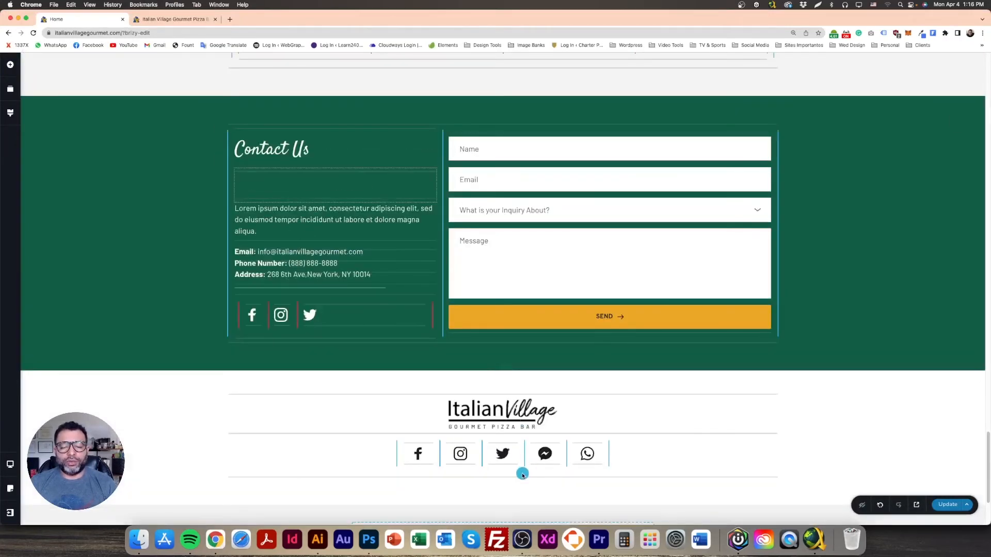
scroll(522, 471, "down", 3)
triple_click(503, 387)
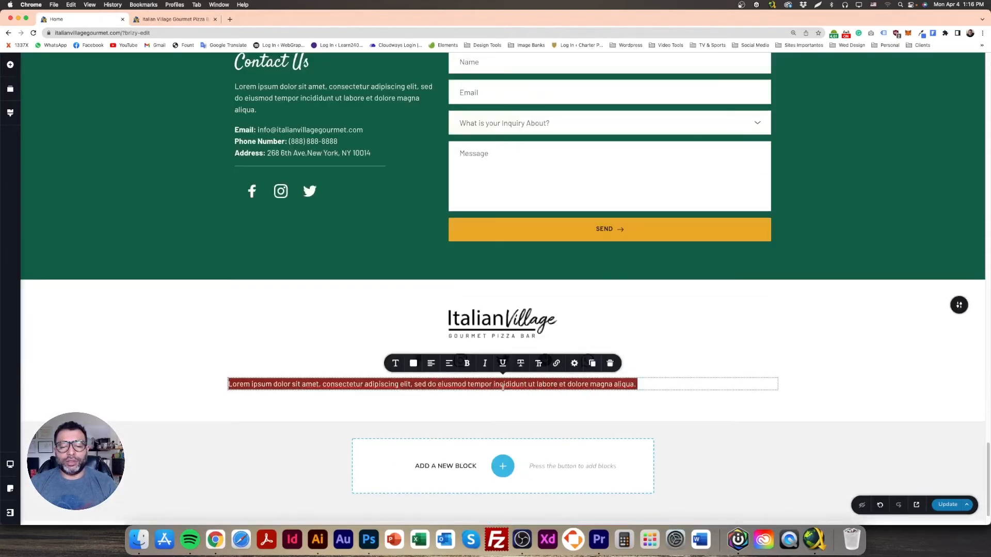
key("super+v")
Step: Centre the pasted contact lines and colour them dark #1C1C1C
key("super+a")
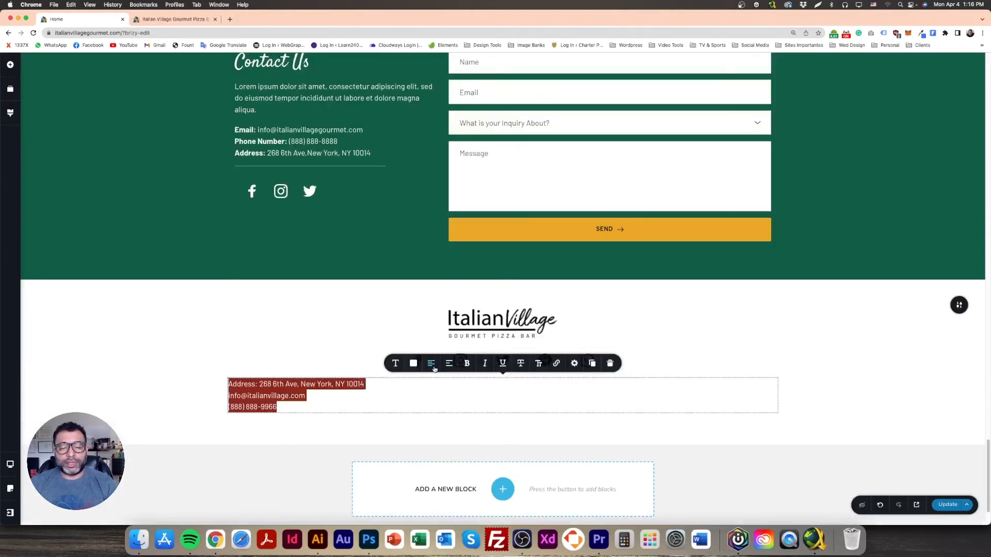
left_click(431, 363)
left_click(414, 364)
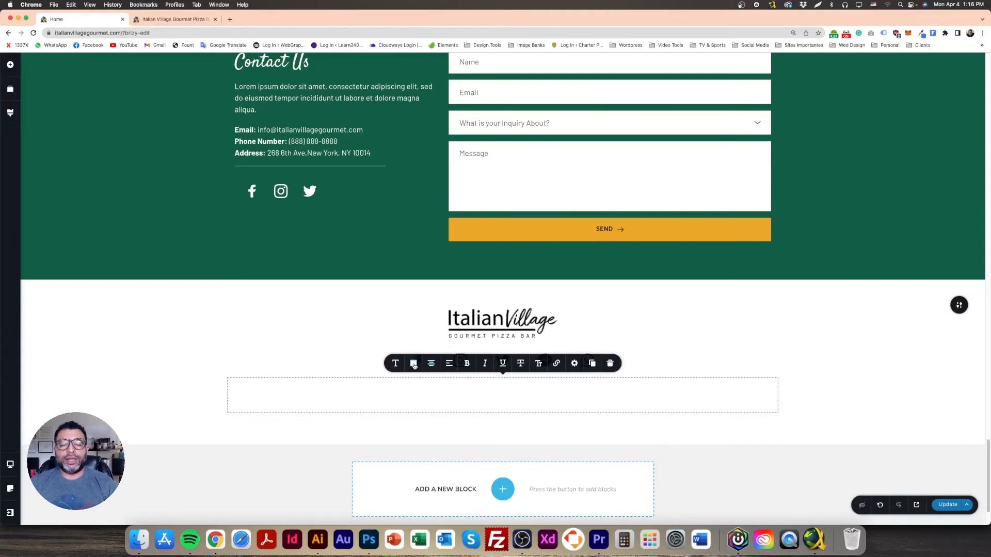
left_click(384, 325)
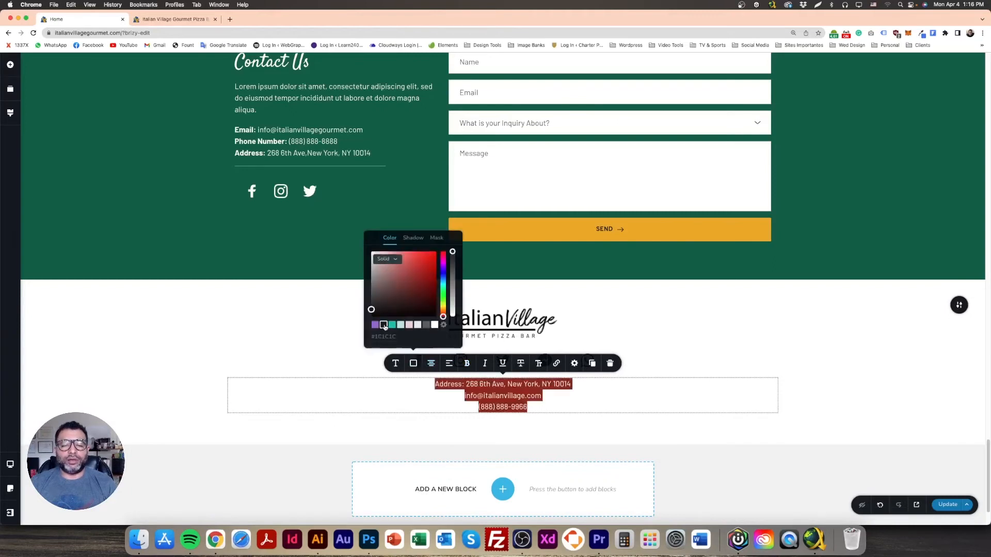
left_click(255, 345)
left_click(469, 407)
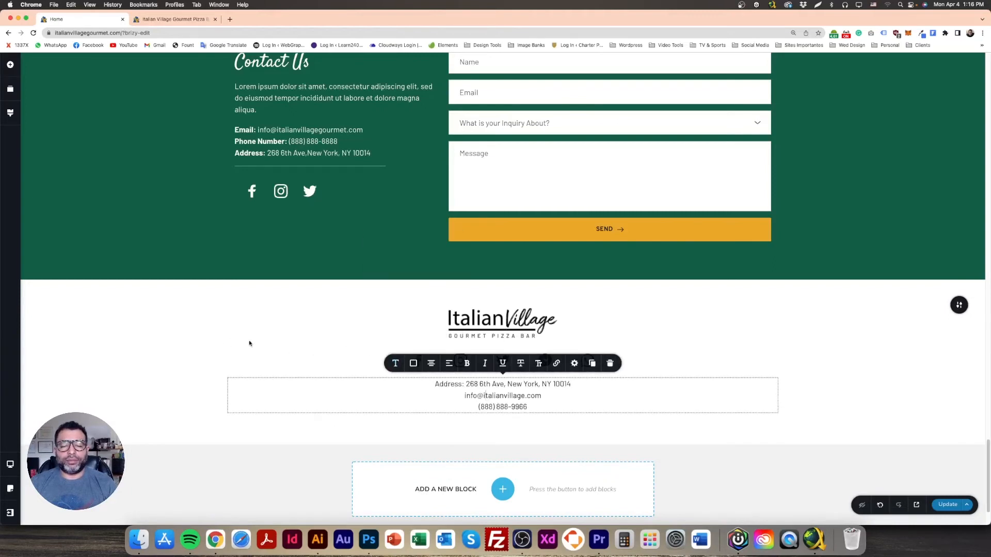
left_click(414, 363)
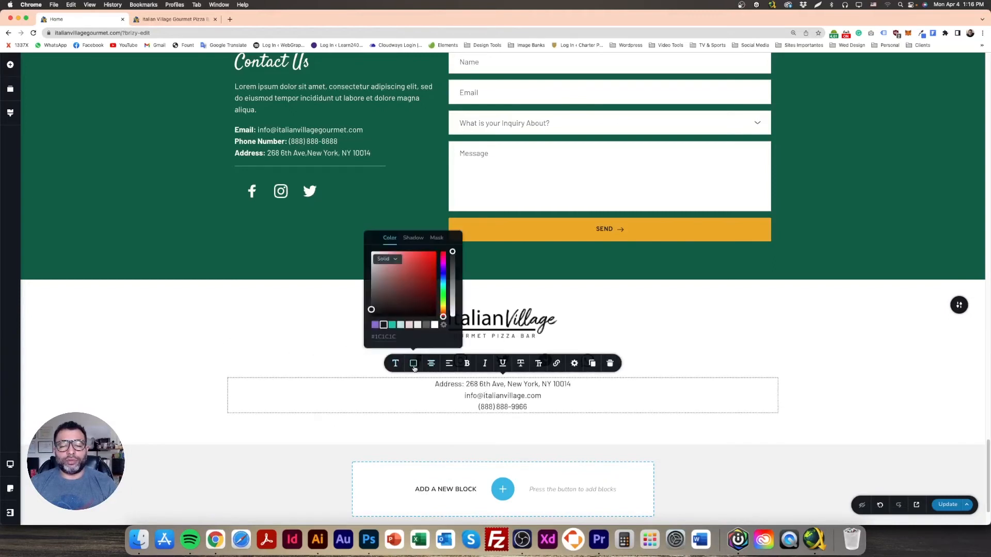
Step: Enlarge the contact text slightly and reduce the footer's top and bottom padding
double_click(533, 393)
triple_click(468, 391)
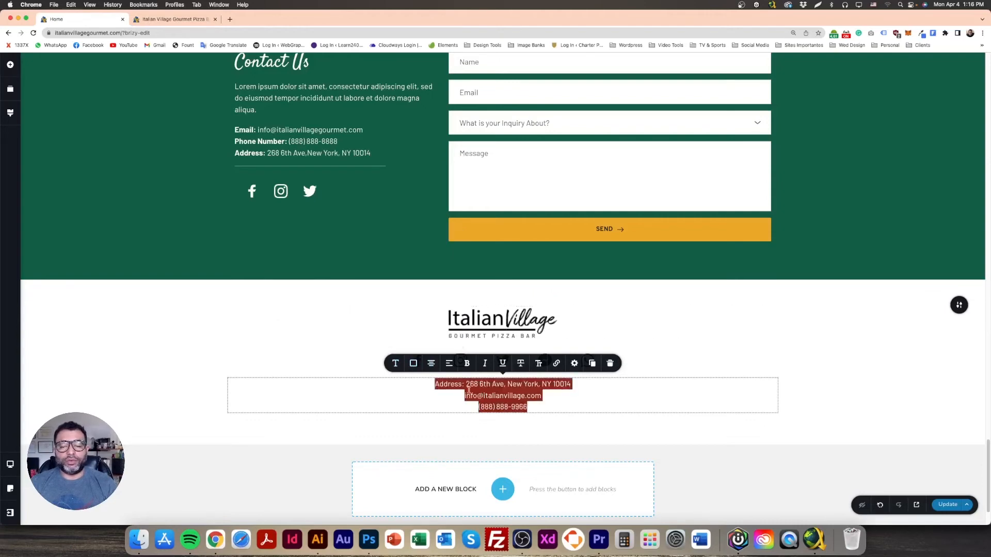
left_click(395, 363)
left_click(427, 300)
left_click(152, 323)
left_click_drag(560, 439, 559, 422)
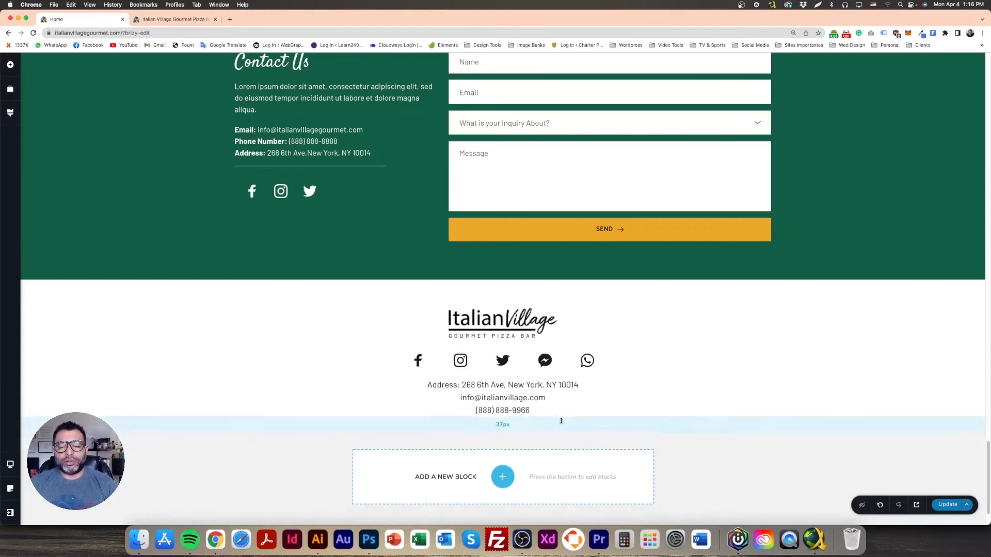
left_click_drag(535, 289, 535, 285)
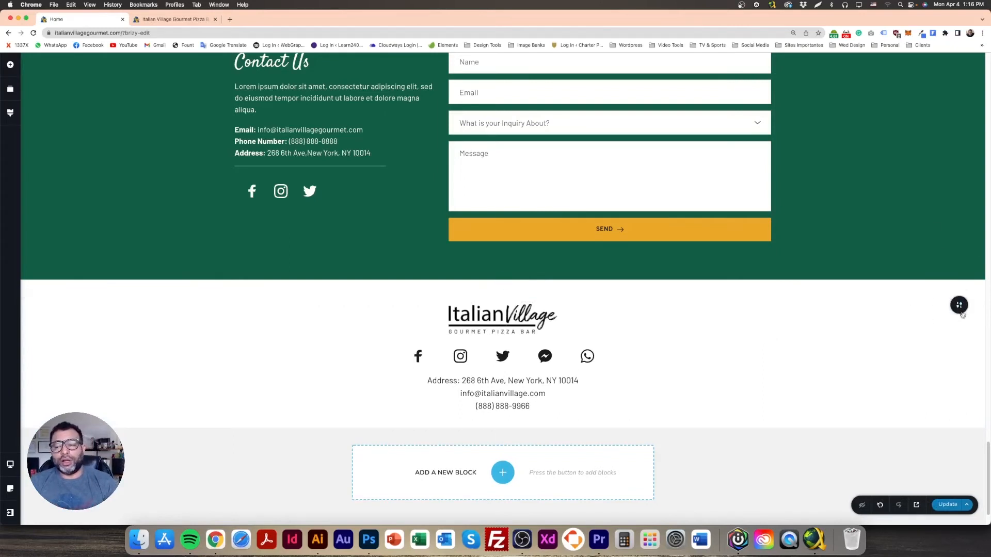
Step: Make the footer section a global block
mouse_move(962, 307)
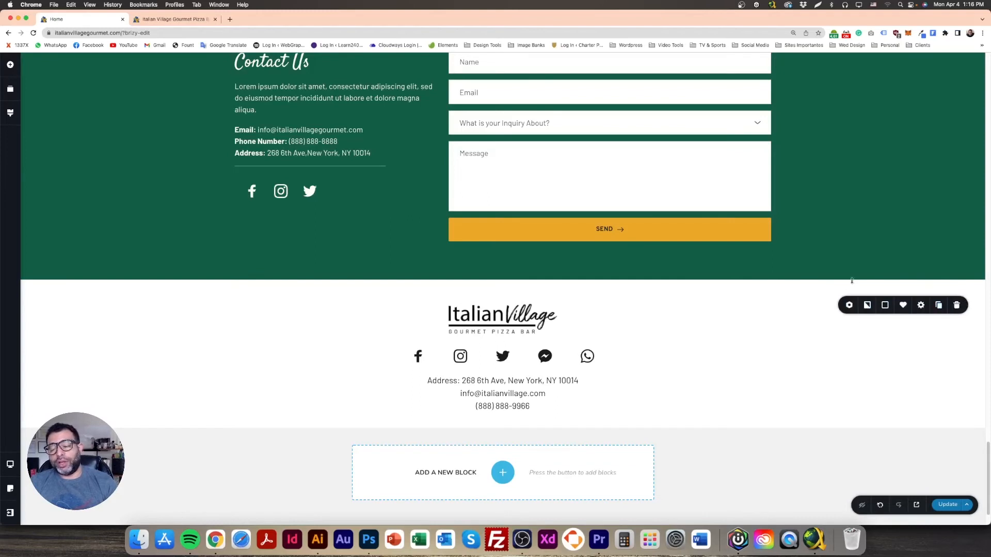
left_click(850, 306)
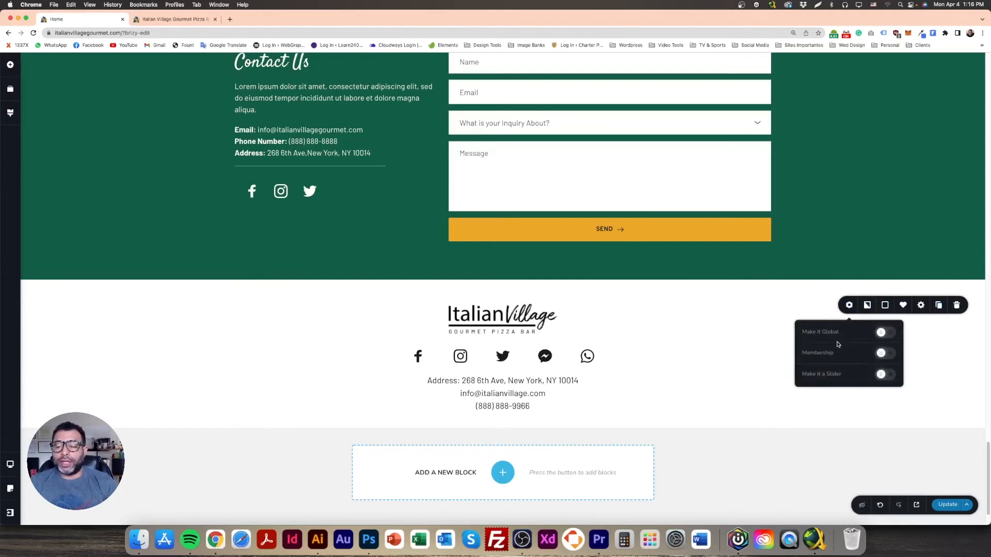
left_click(885, 332)
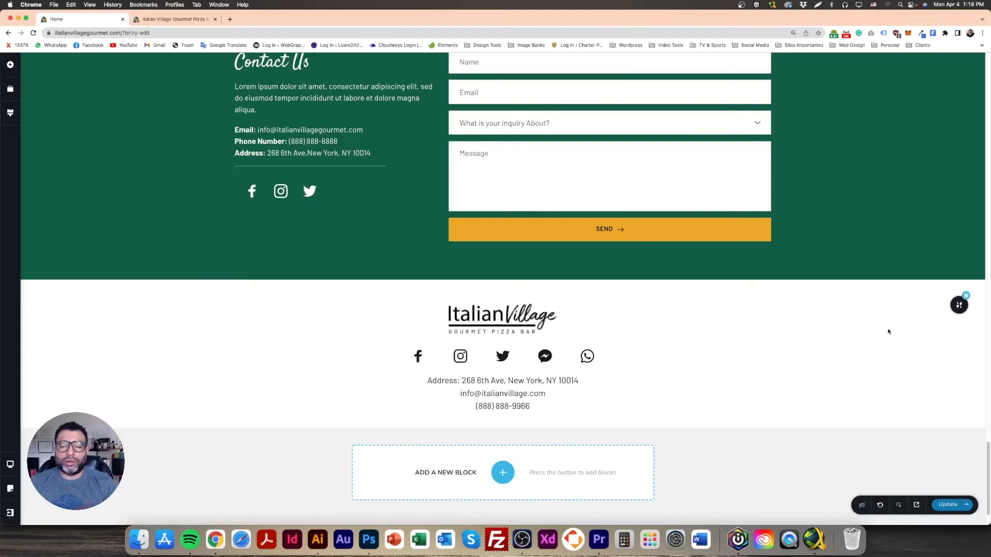
Step: Save the page and switch to the live site preview tab
mouse_move(961, 307)
left_click(937, 308)
left_click(947, 505)
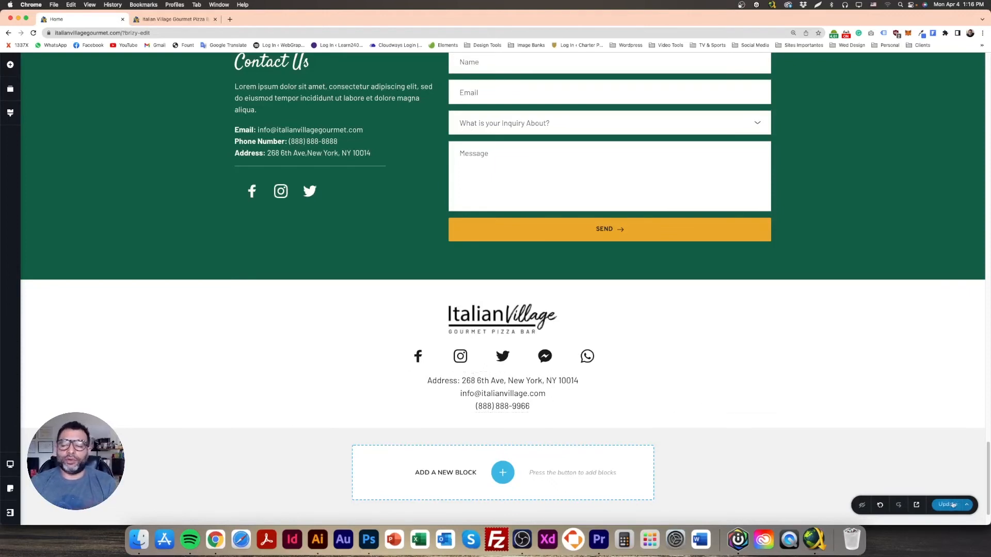
left_click(196, 22)
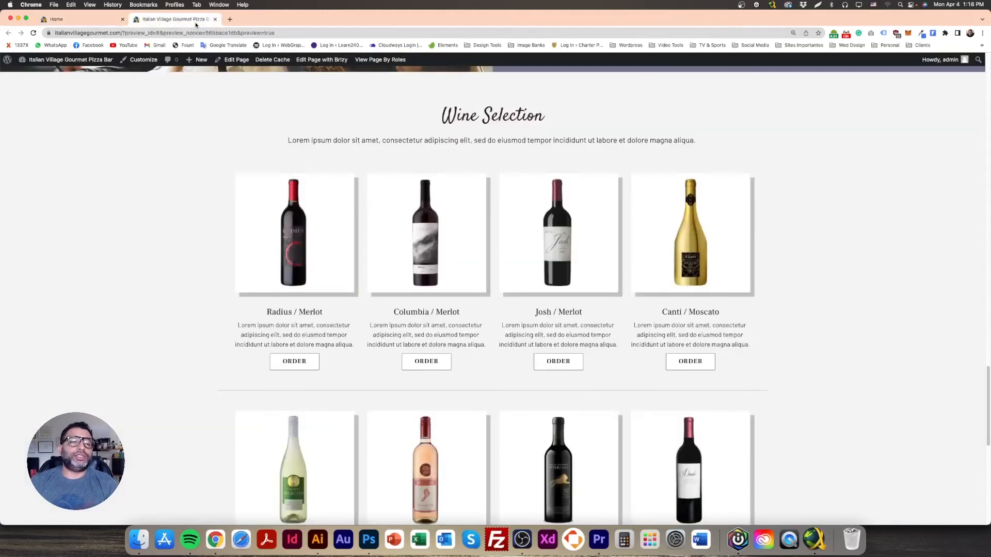
Step: Reload the preview and mark the duplicate address, email and phone lines below the new footer
key("super+r")
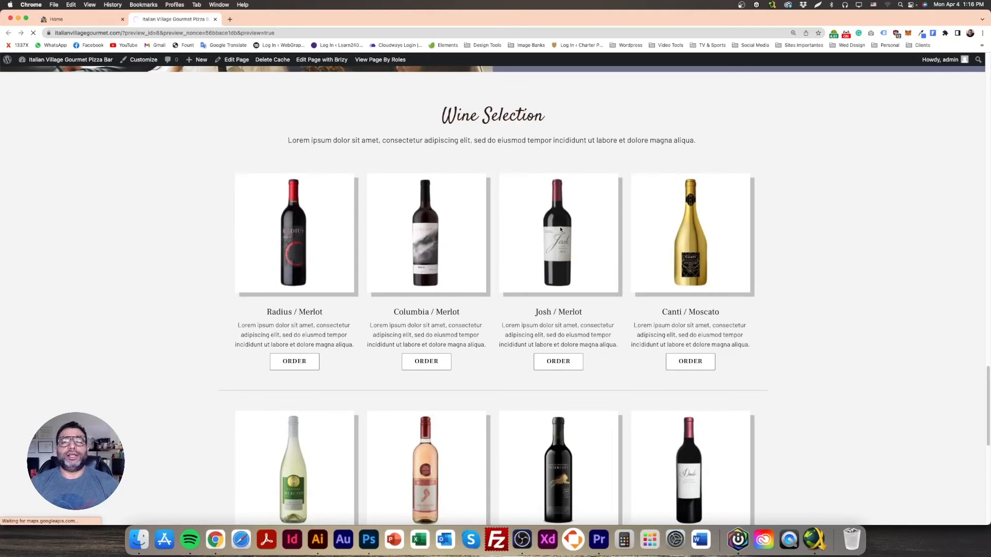
scroll(563, 227, "down", 20)
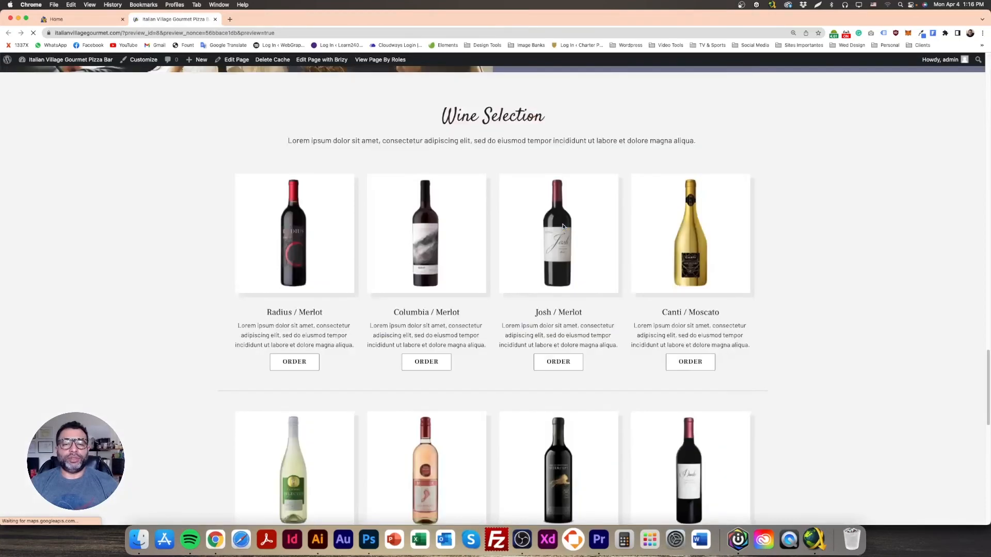
scroll(562, 227, "down", 4)
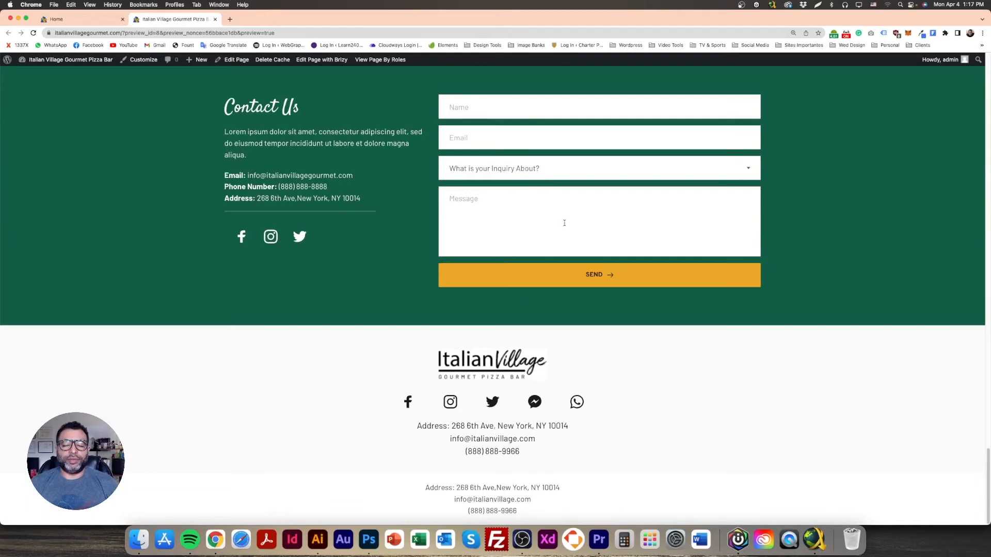
left_click_drag(429, 494, 554, 520)
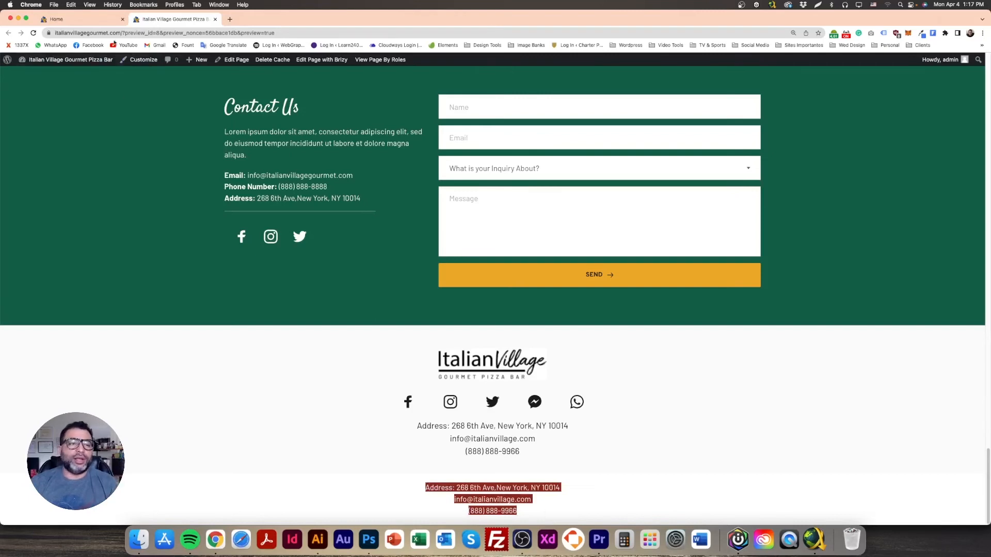
left_click(77, 19)
Step: Delete the address, email and phone text element from the logo footer block and save
left_click(485, 380)
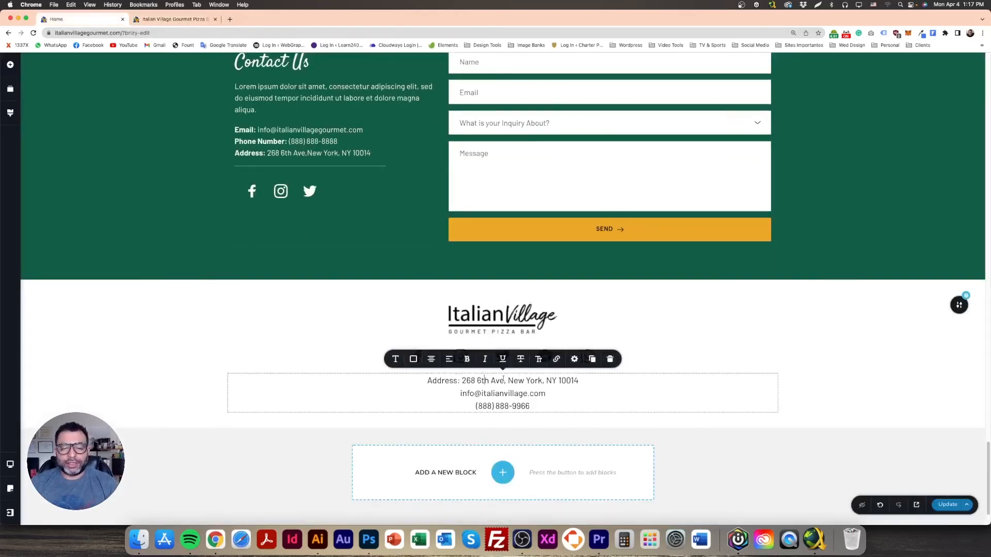
left_click(610, 359)
left_click(945, 507)
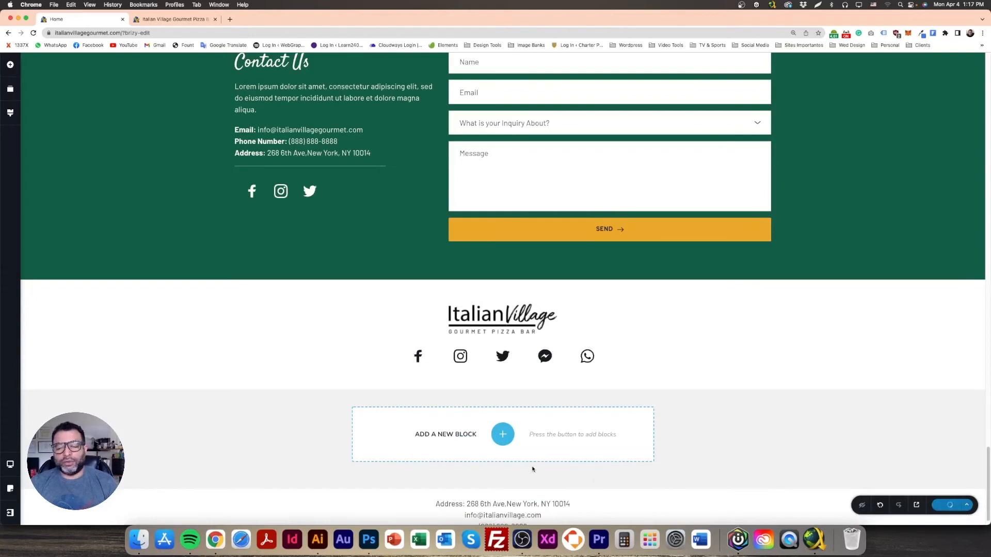
Step: Reduce the footer block's bottom padding to 21px and reload the site preview
left_click_drag(487, 383, 486, 377)
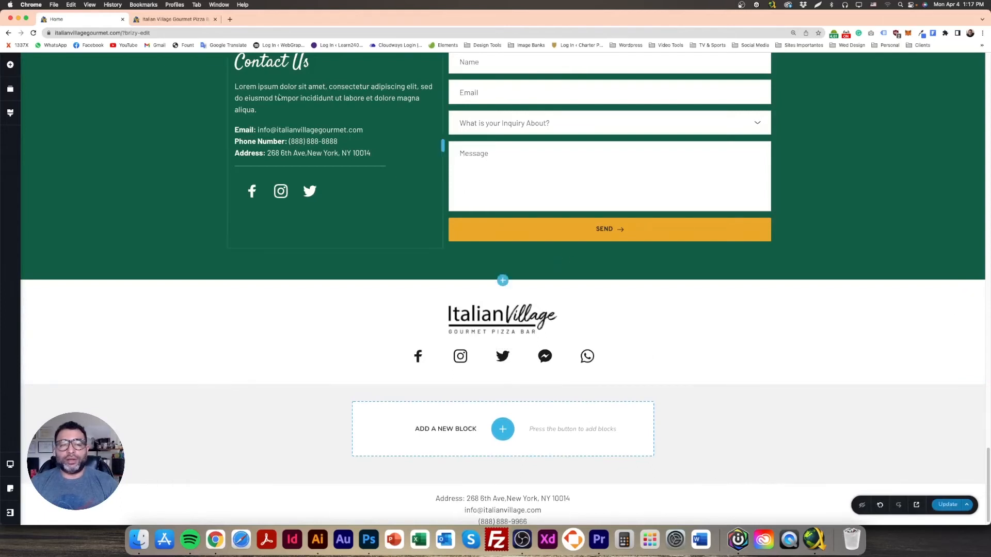
left_click(173, 19)
left_click(33, 33)
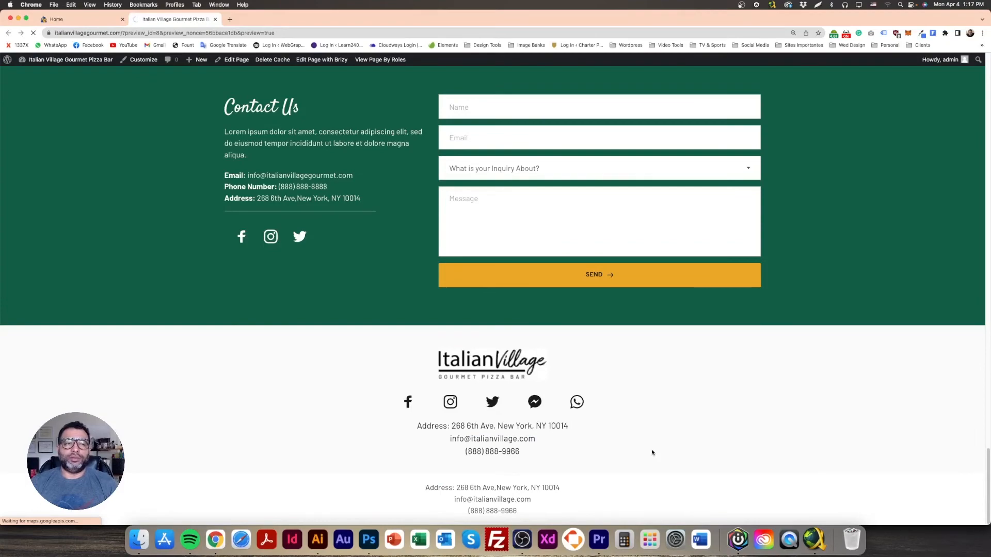
Step: Scroll through the preview page from the top down to the footer
scroll(651, 452, "down", 15)
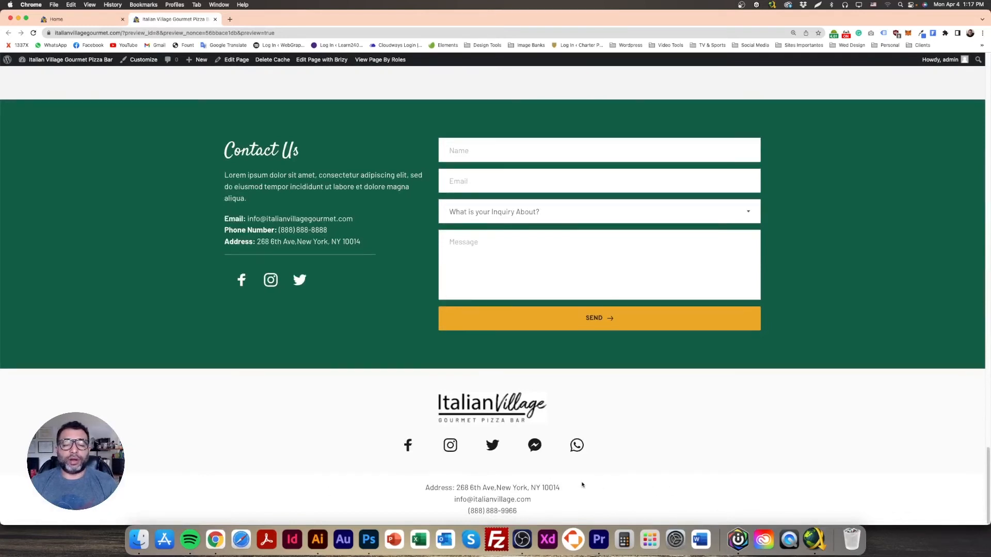
scroll(463, 471, "up", 1)
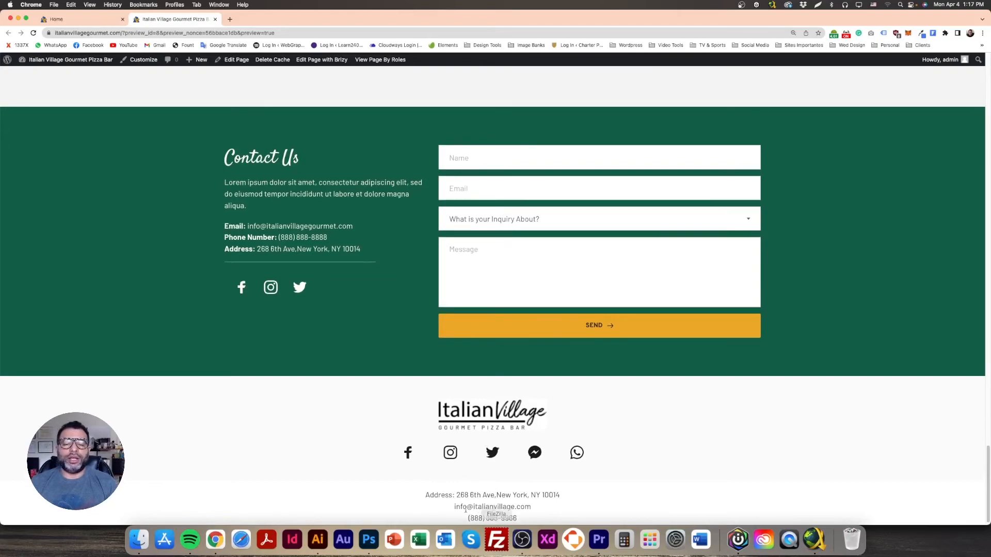
scroll(550, 501, "up", 10)
scroll(550, 501, "up", 15)
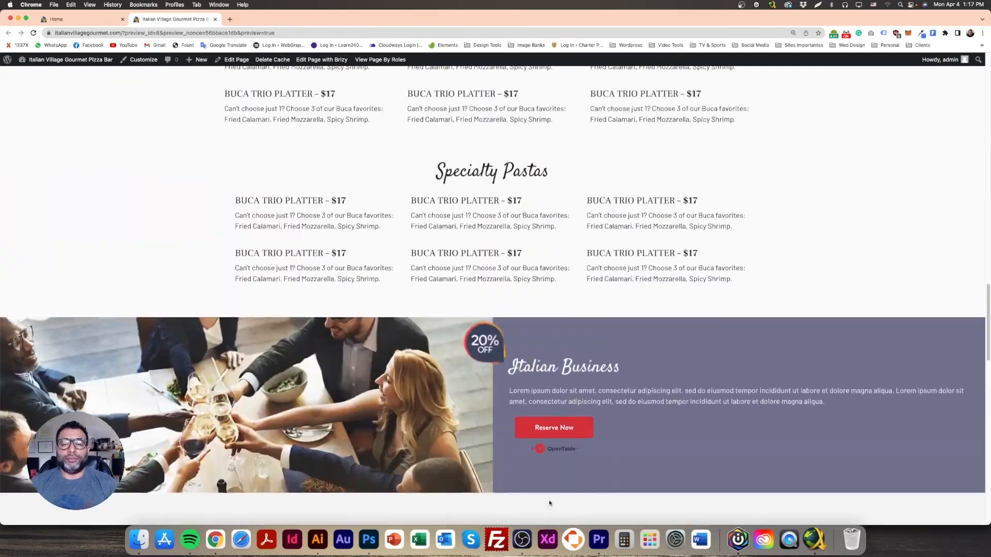
scroll(548, 501, "up", 10)
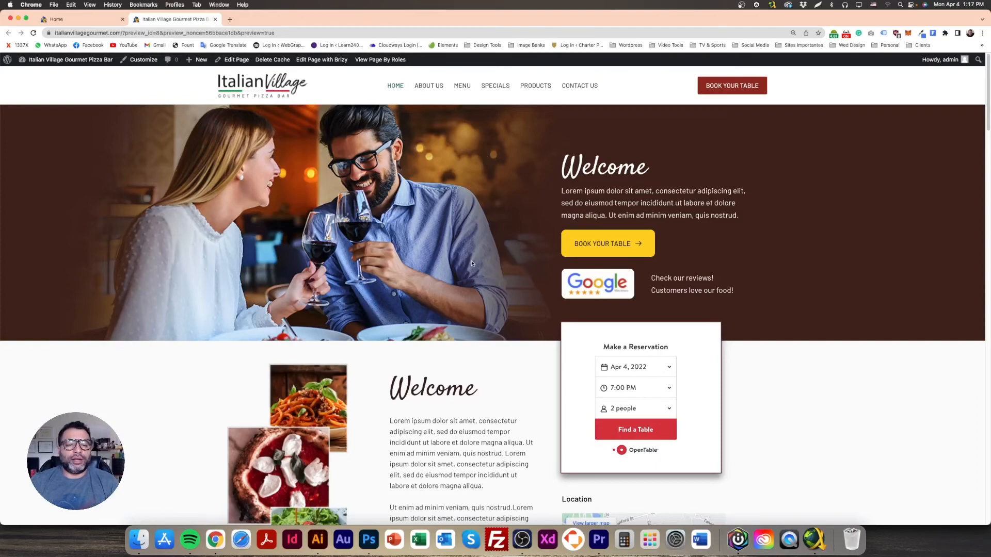
scroll(630, 413, "down", 5)
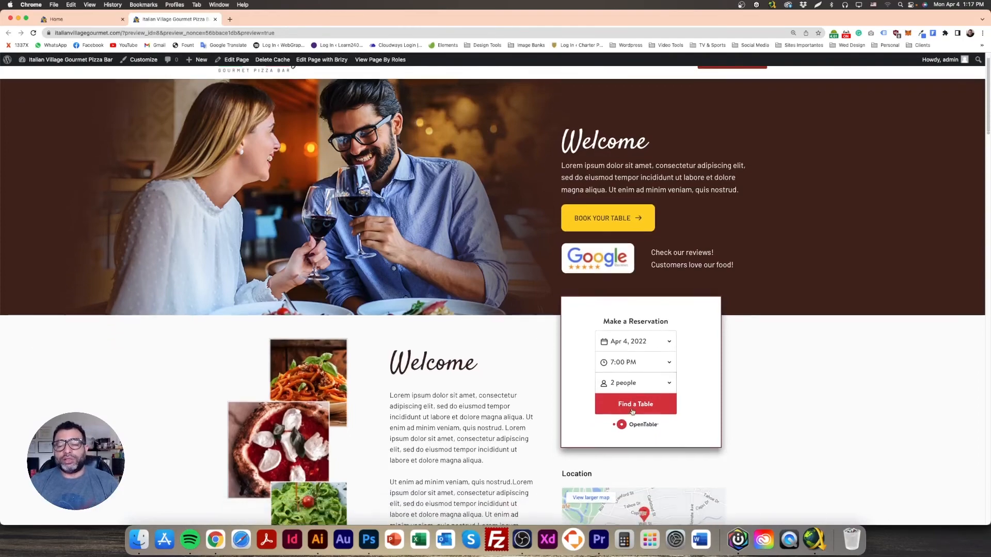
scroll(629, 414, "down", 10)
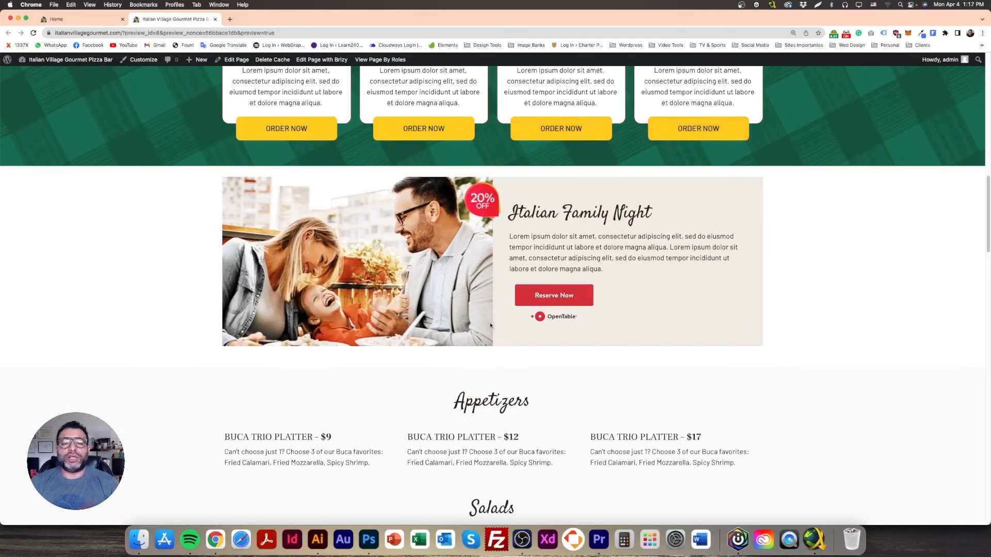
scroll(547, 191, "down", 4)
scroll(551, 340, "down", 6)
scroll(551, 357, "down", 12)
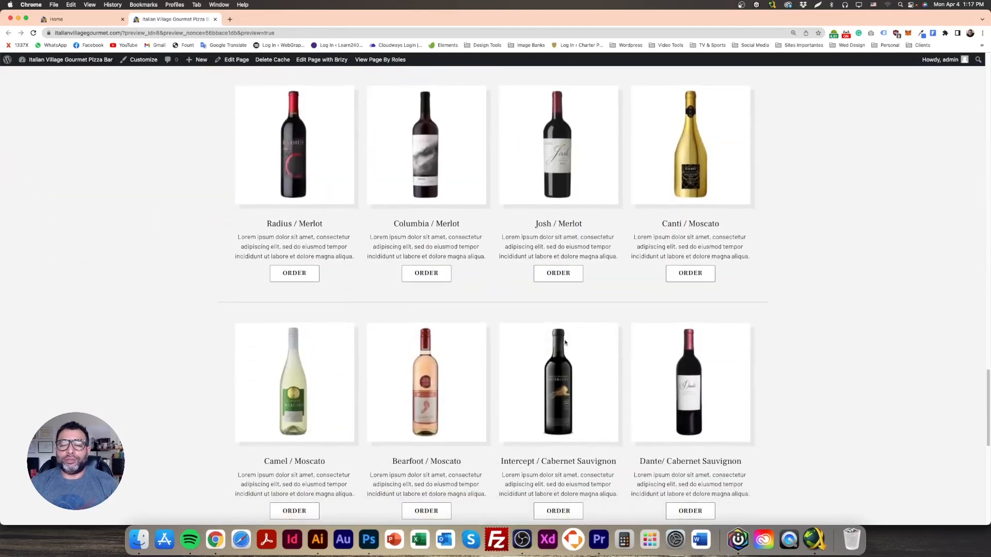
scroll(565, 342, "down", 10)
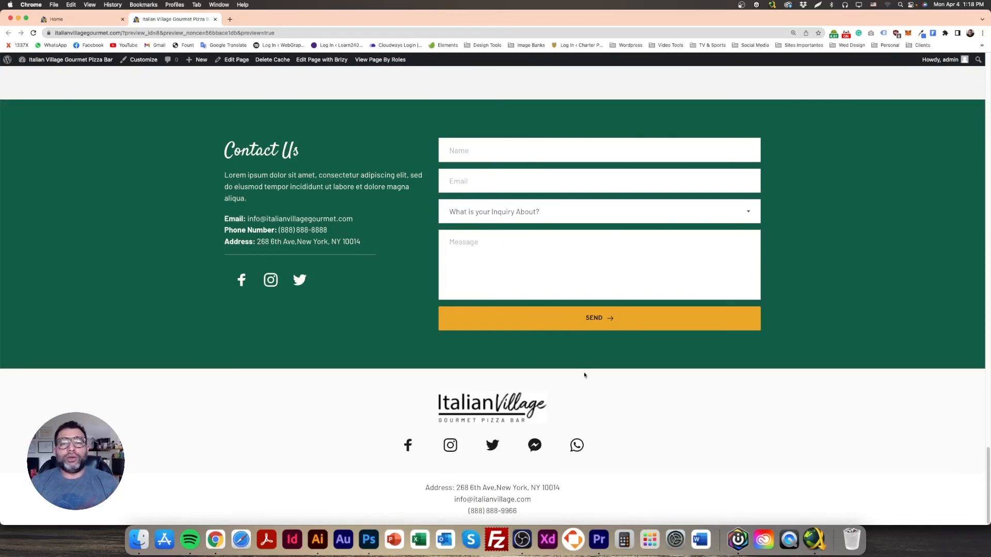
Step: Recheck the footer area, then move the preview tab into its own window
scroll(584, 375, "up", 5)
scroll(584, 375, "down", 4)
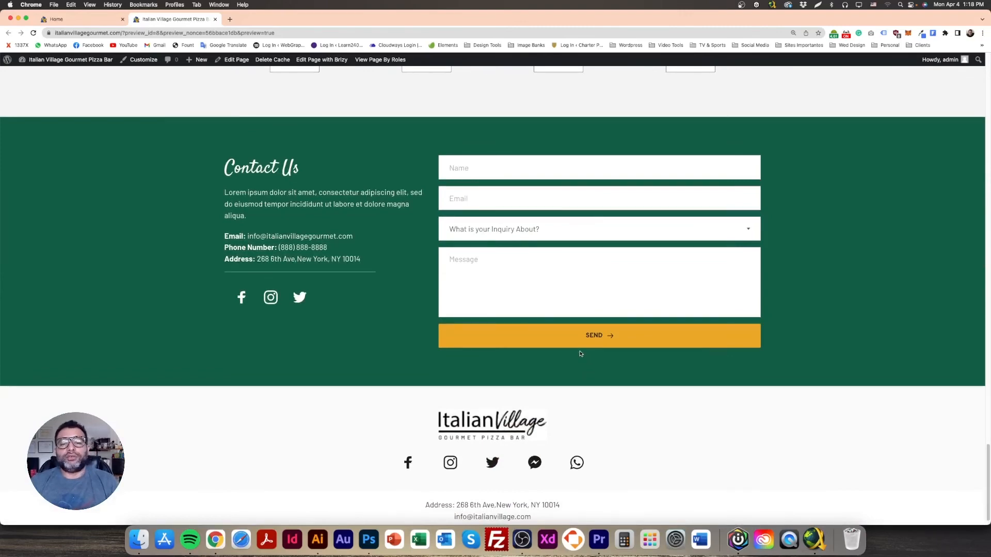
scroll(582, 356, "up", 3)
scroll(584, 442, "up", 10)
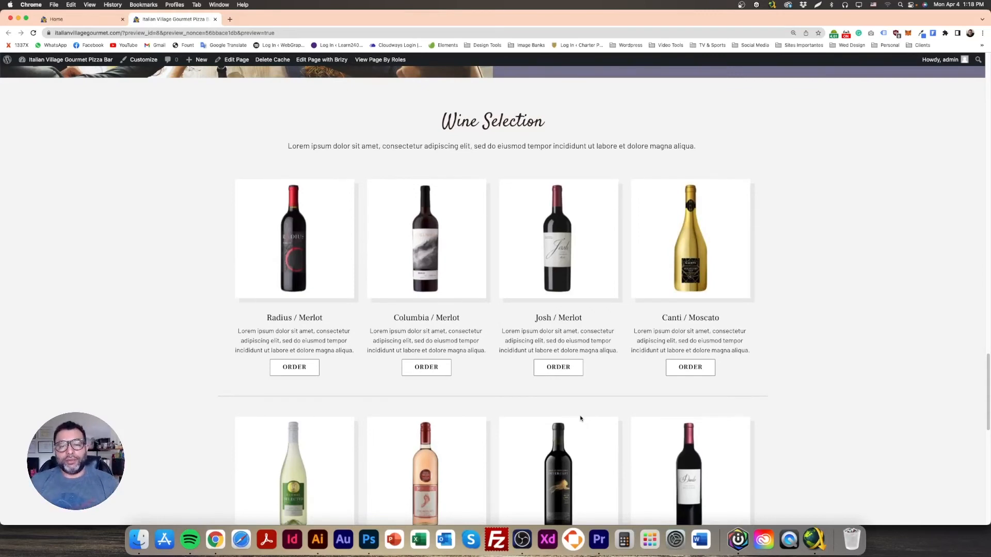
scroll(580, 421, "down", 10)
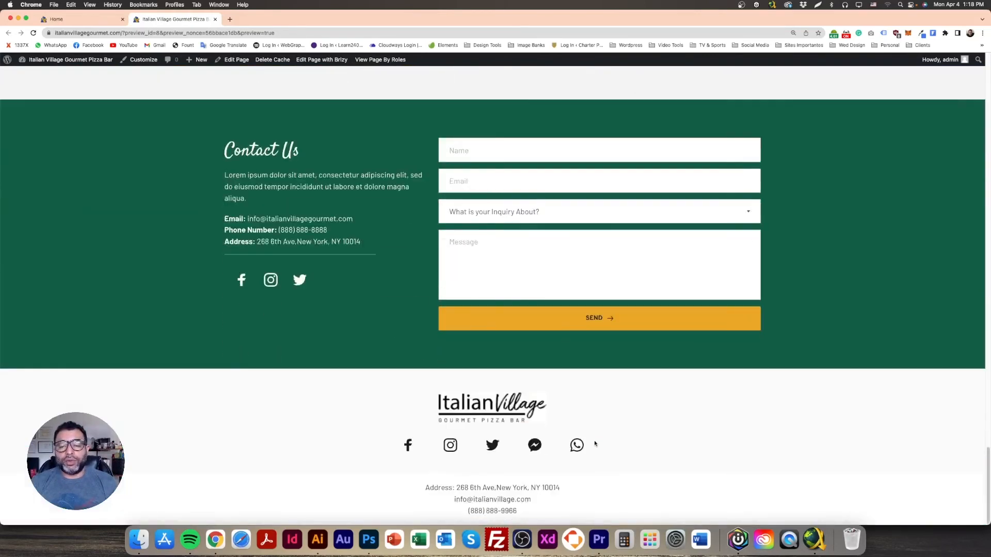
scroll(676, 470, "up", 15)
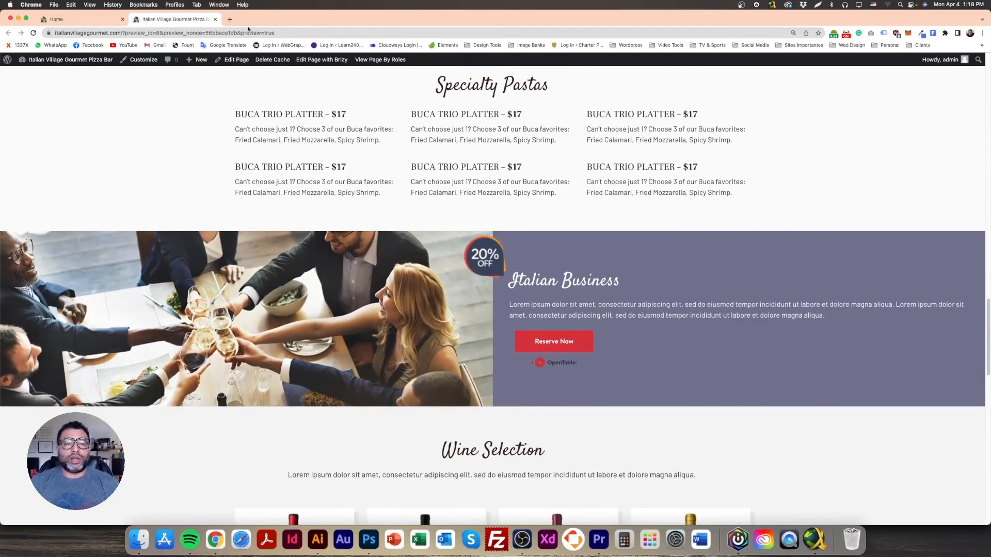
left_click_drag(190, 21, 990, 44)
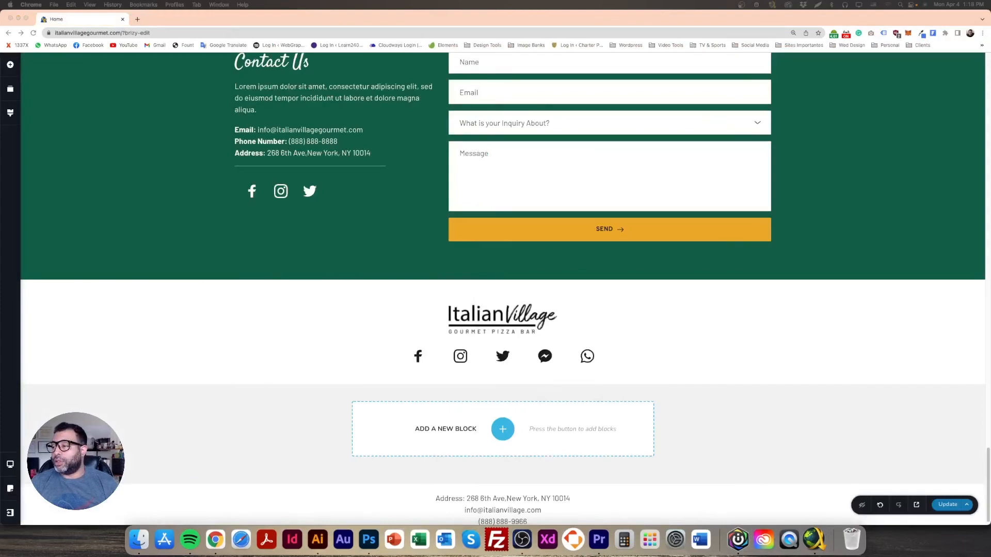
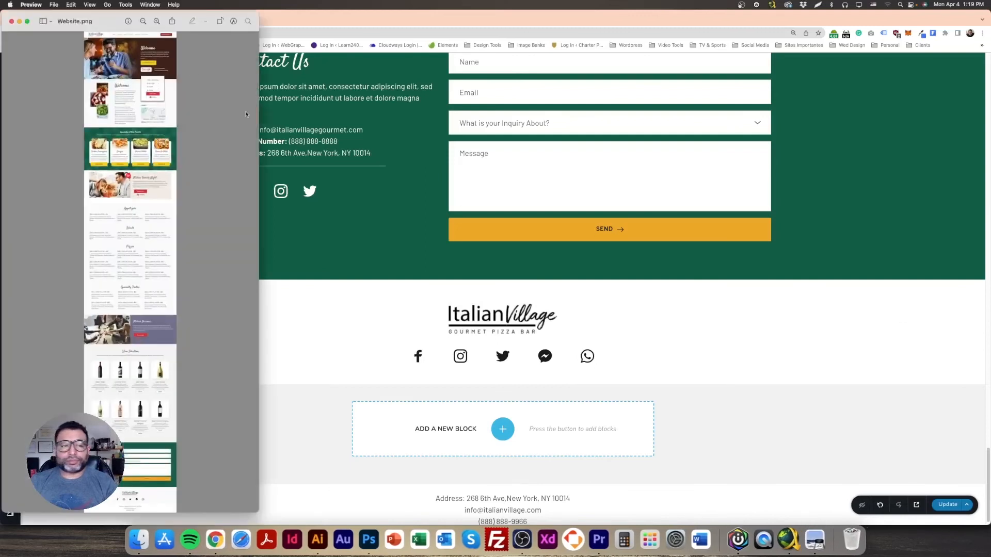
Step: Capture a small region screenshot and recentre the screenshot window
mouse_move(97, 27)
left_mouse_down()
mouse_move(414, 23)
mouse_move(106, 24)
left_mouse_up()
key("super+shift+4")
left_click_drag(315, 101, 243, 84)
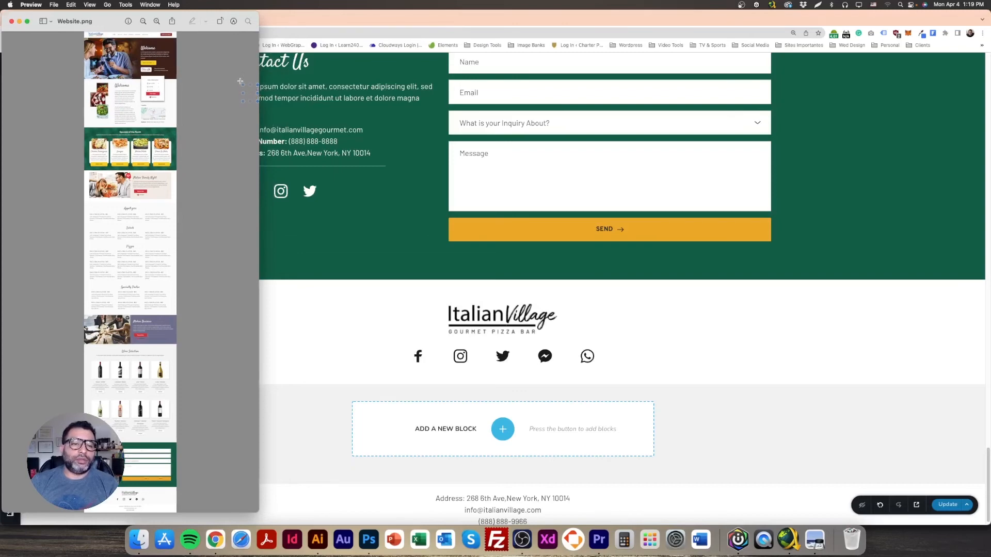
left_click_drag(183, 23, 537, 35)
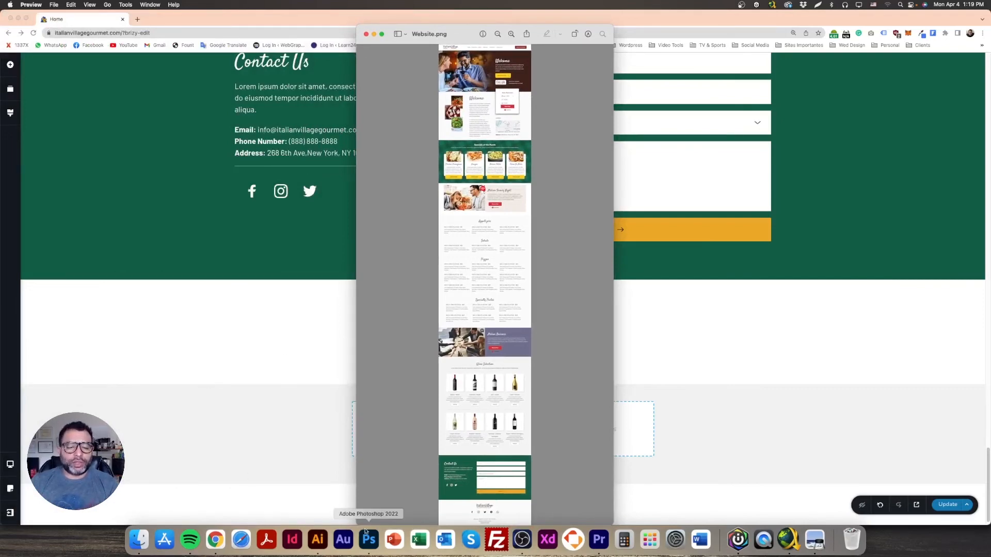
Step: Open Website.png from the English folder in Photoshop and view it at 100%
left_click(369, 539)
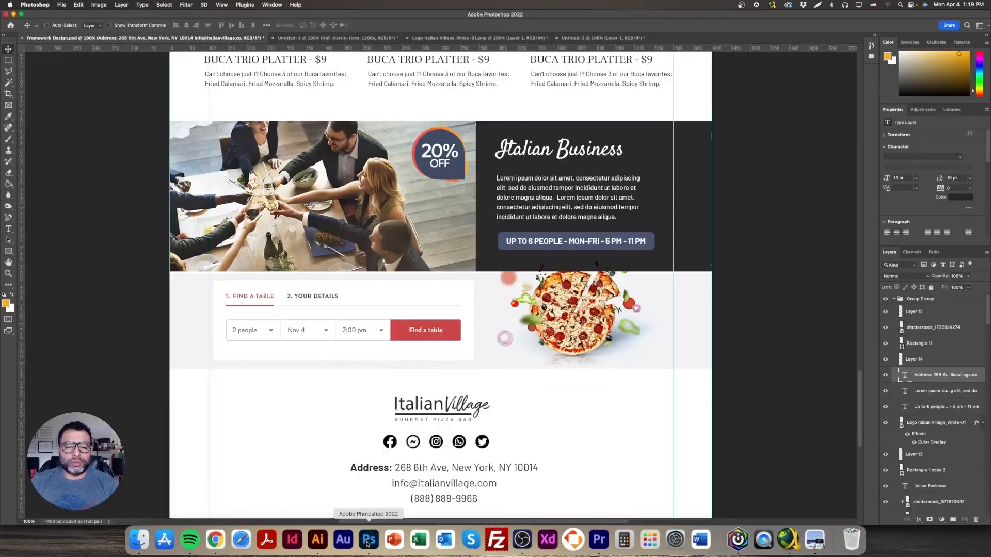
left_click(57, 5)
left_click(202, 68)
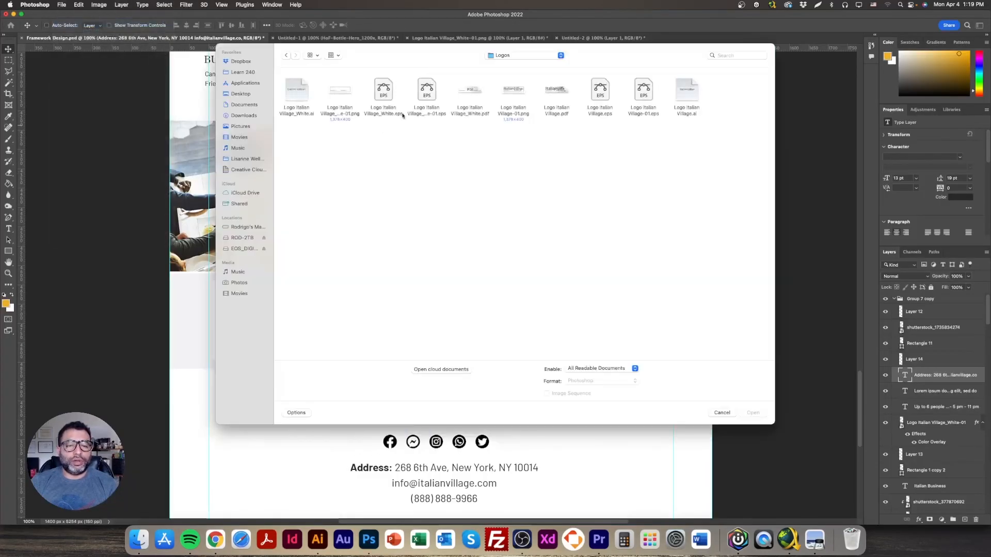
left_click(526, 56)
left_click(531, 82)
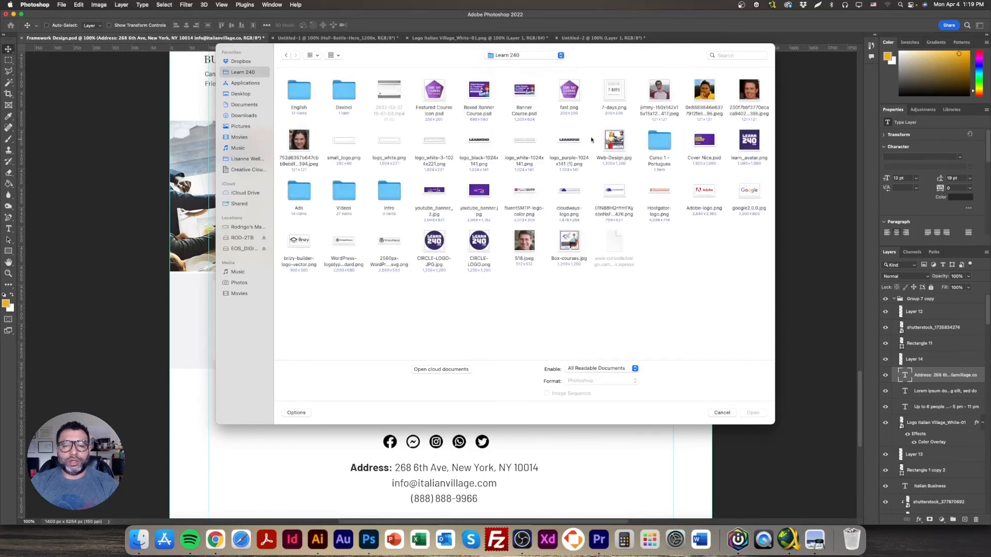
left_click(345, 93)
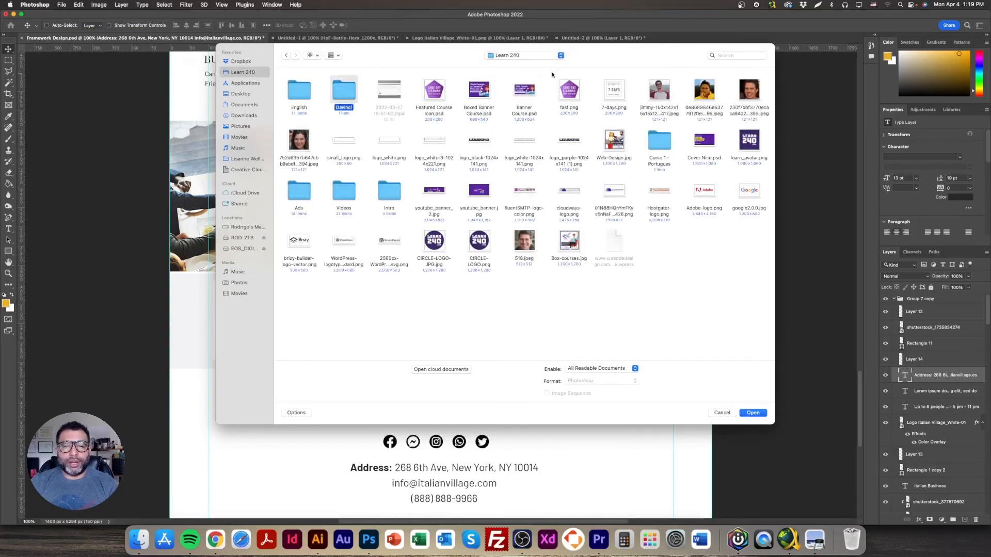
left_click(524, 56)
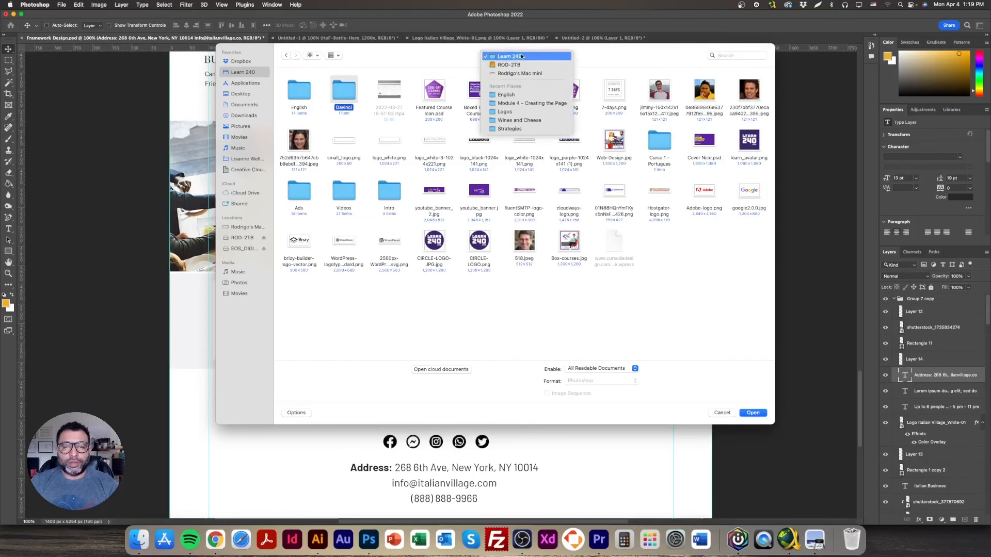
left_click(522, 95)
double_click(298, 96)
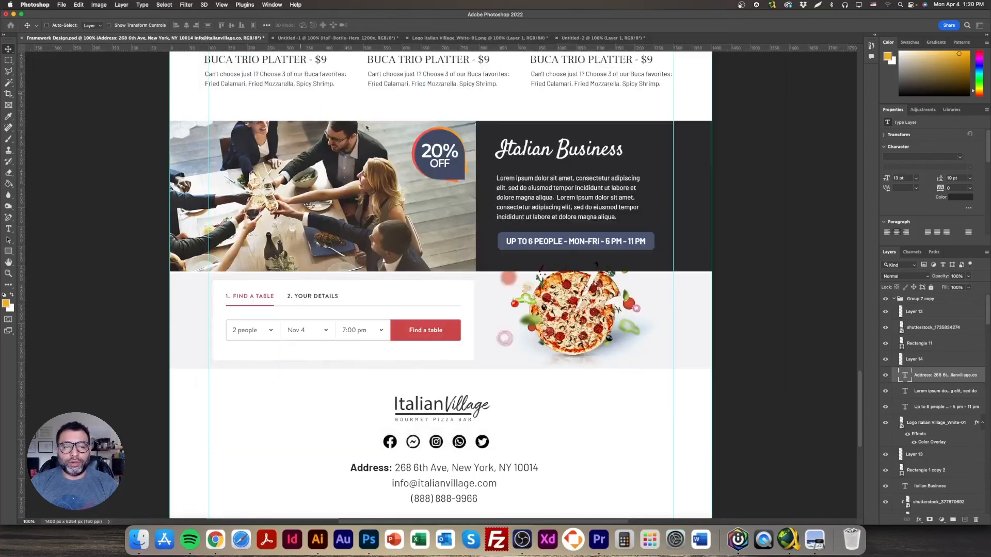
double_click(8, 274)
scroll(588, 374, "up", 15)
scroll(600, 380, "up", 10)
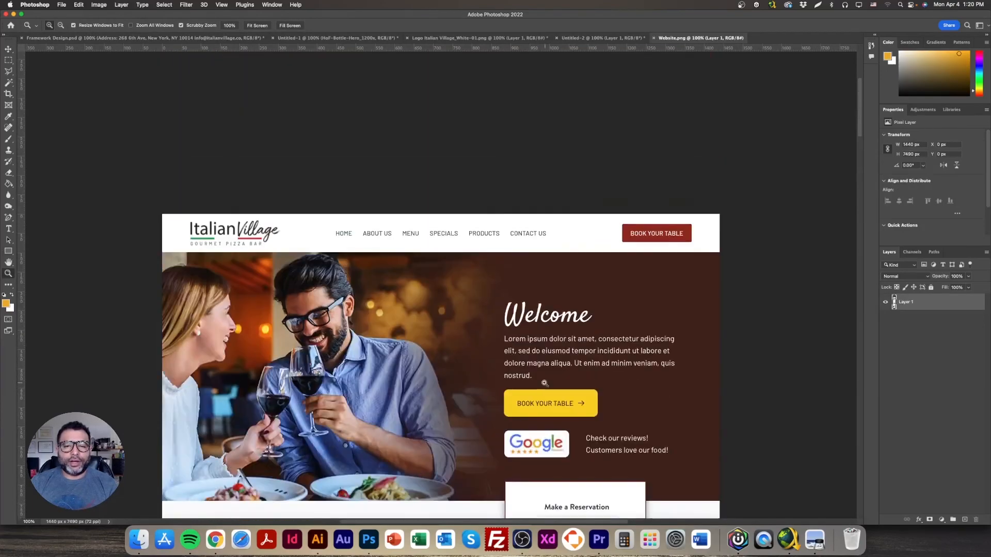
scroll(484, 369, "down", 3)
key("v")
scroll(516, 323, "down", 3)
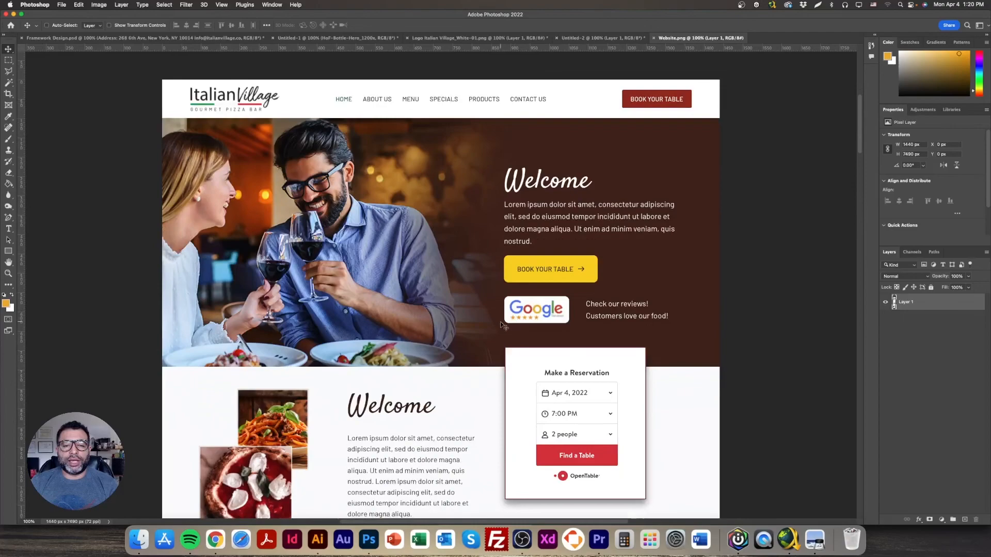
scroll(503, 323, "down", 10)
scroll(500, 325, "down", 10)
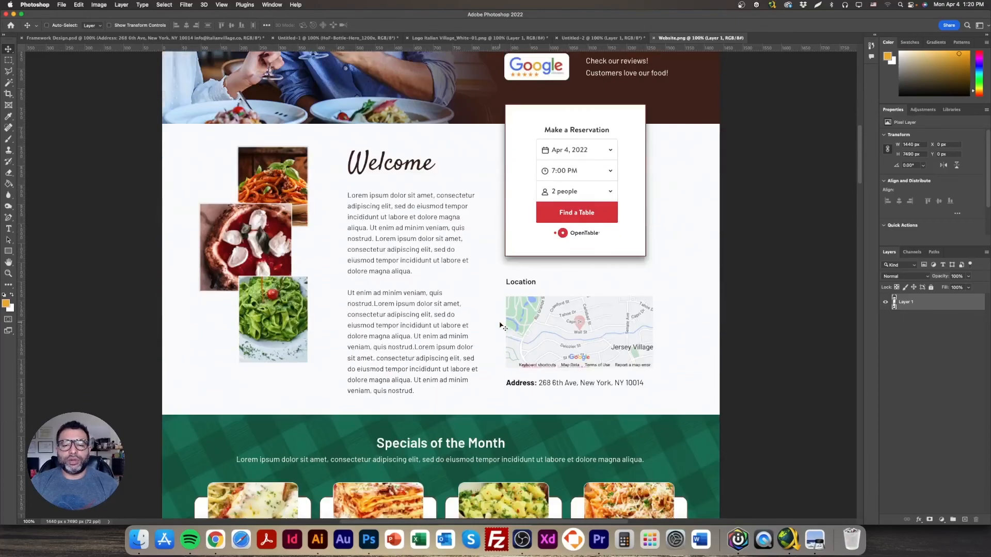
scroll(499, 329, "down", 9)
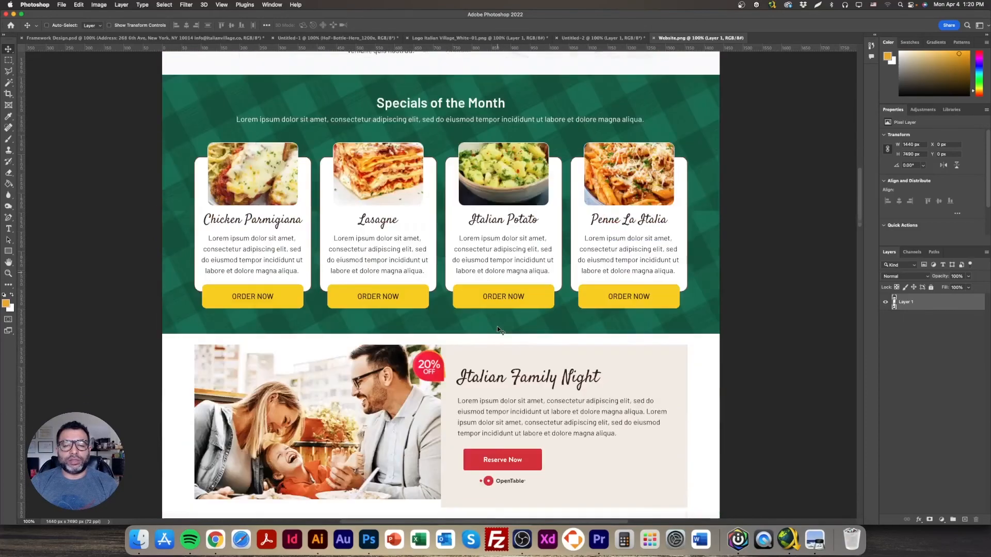
scroll(498, 330, "down", 20)
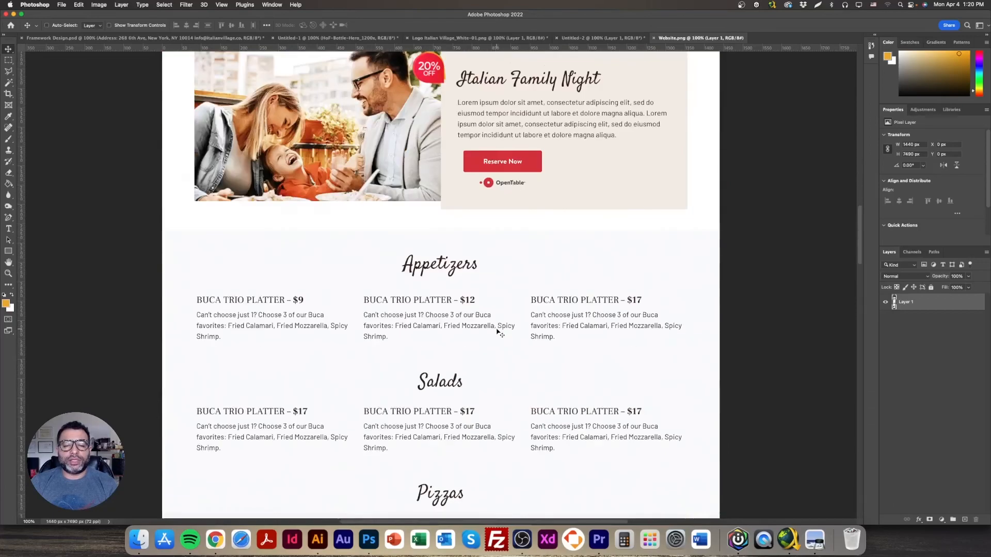
scroll(496, 331, "down", 20)
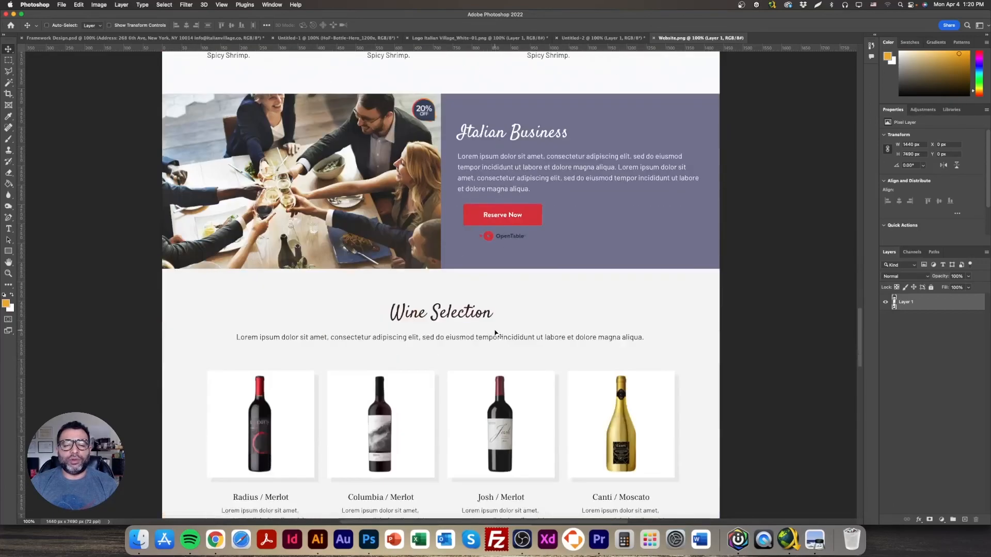
scroll(499, 334, "down", 20)
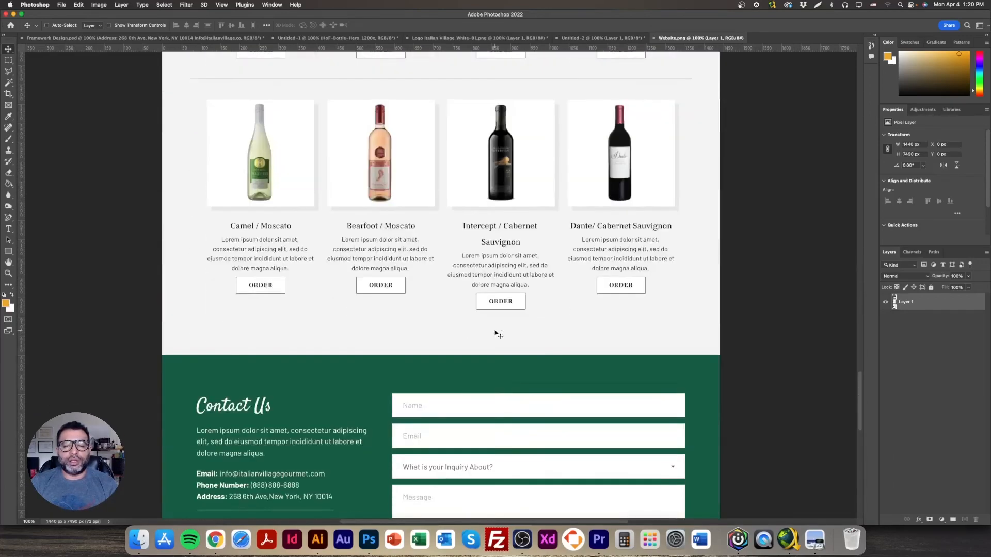
scroll(496, 333, "down", 16)
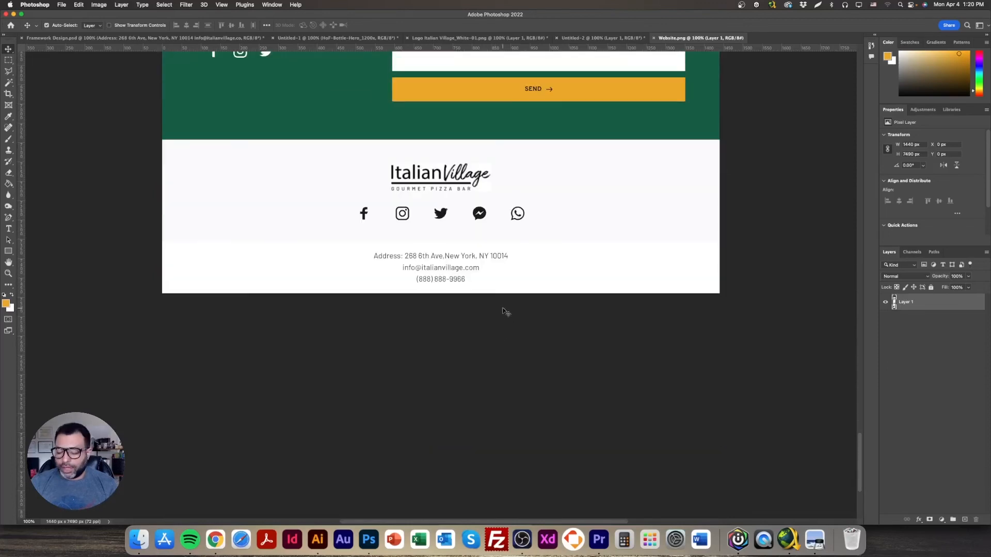
key("super+minus")
scroll(527, 370, "up", 10)
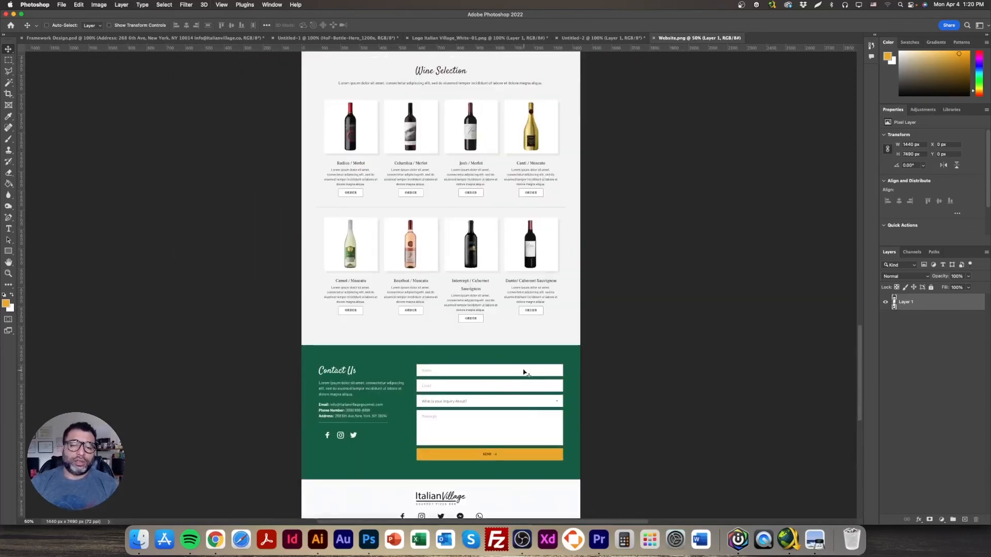
key("super+minus")
scroll(519, 428, "up", 6)
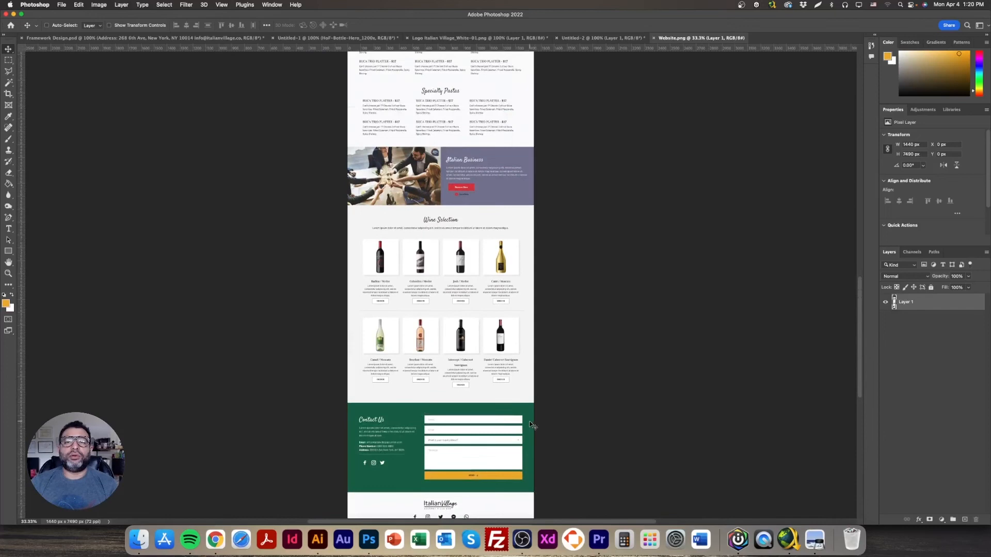
scroll(518, 433, "up", 12)
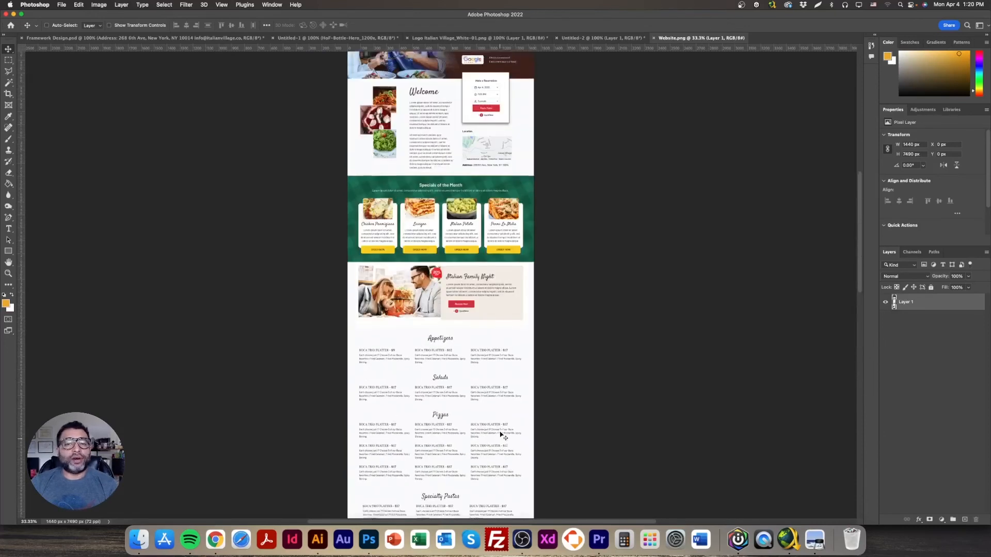
scroll(499, 434, "down", 3)
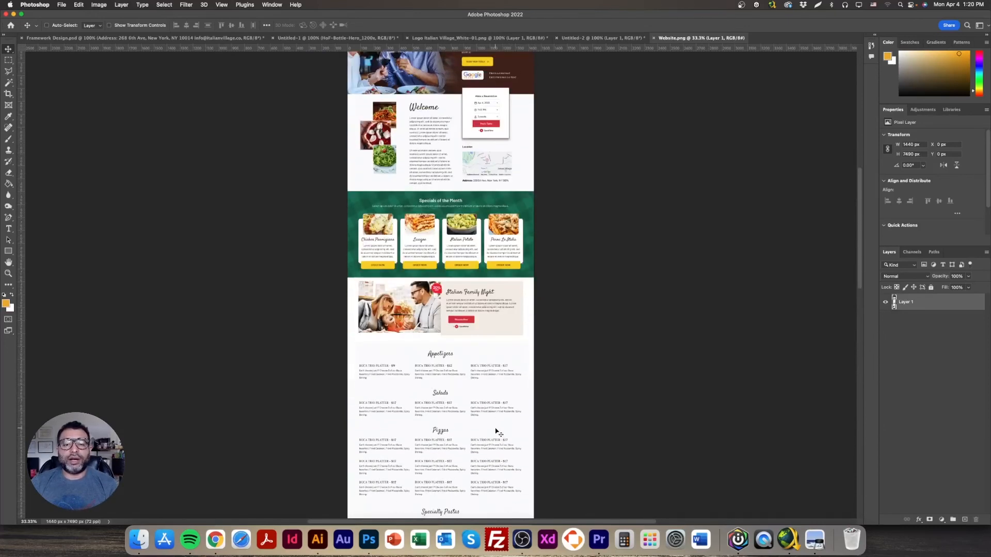
scroll(496, 431, "up", 5)
scroll(497, 432, "down", 2)
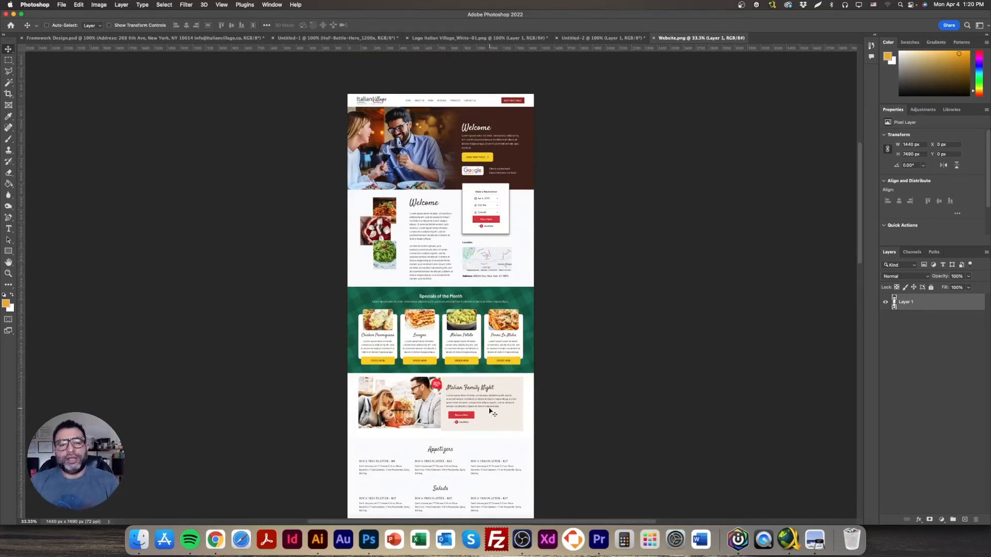
scroll(483, 361, "down", 4)
scroll(483, 365, "down", 10)
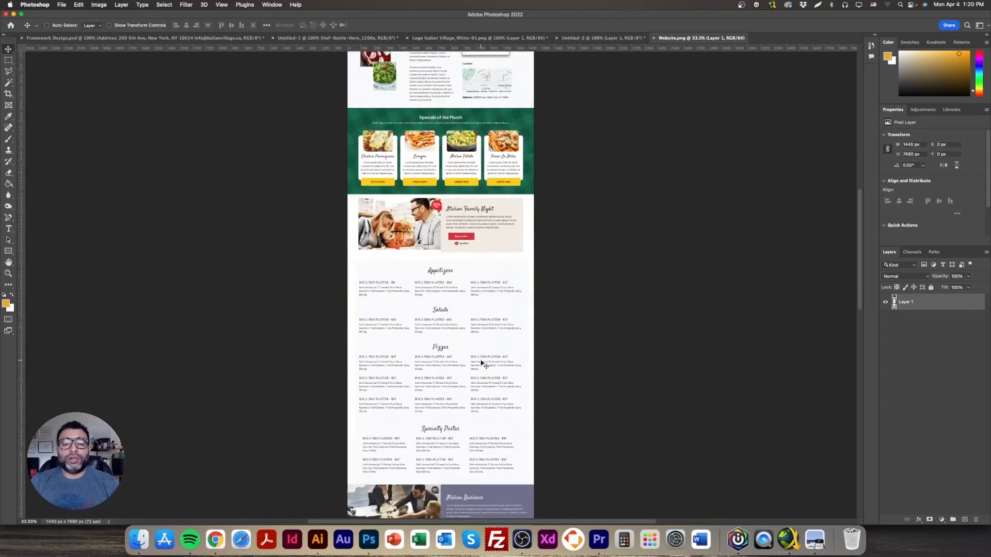
scroll(480, 364, "down", 2)
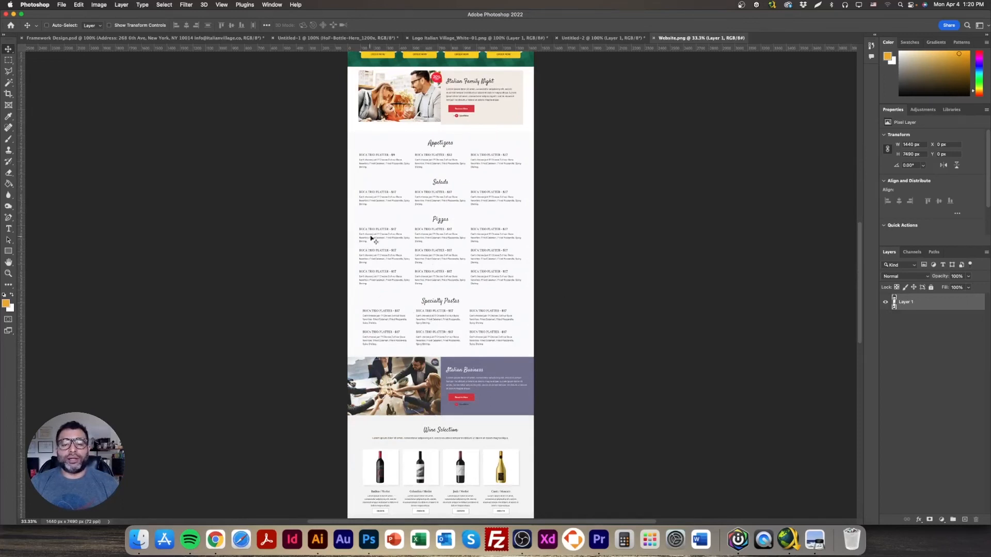
scroll(454, 321, "down", 10)
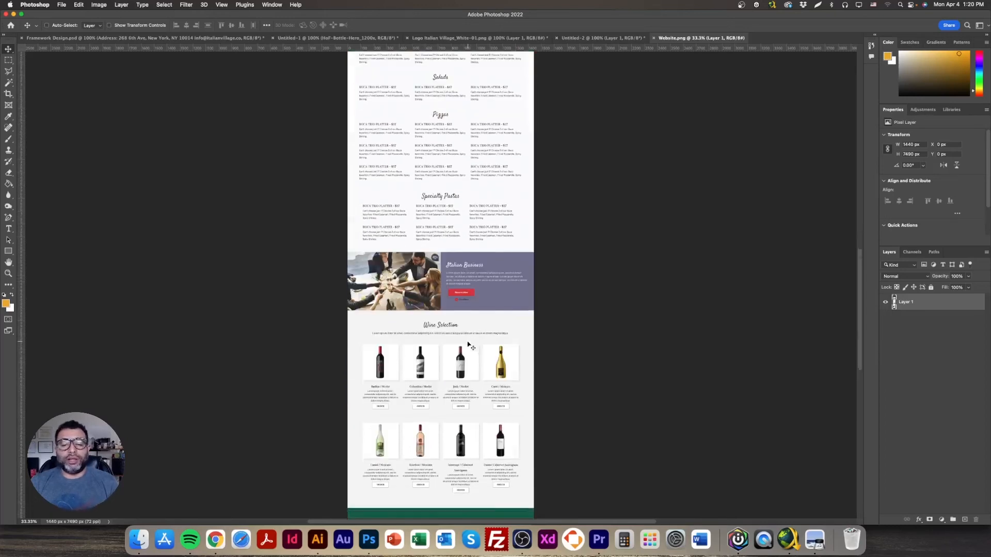
scroll(456, 366, "up", 15)
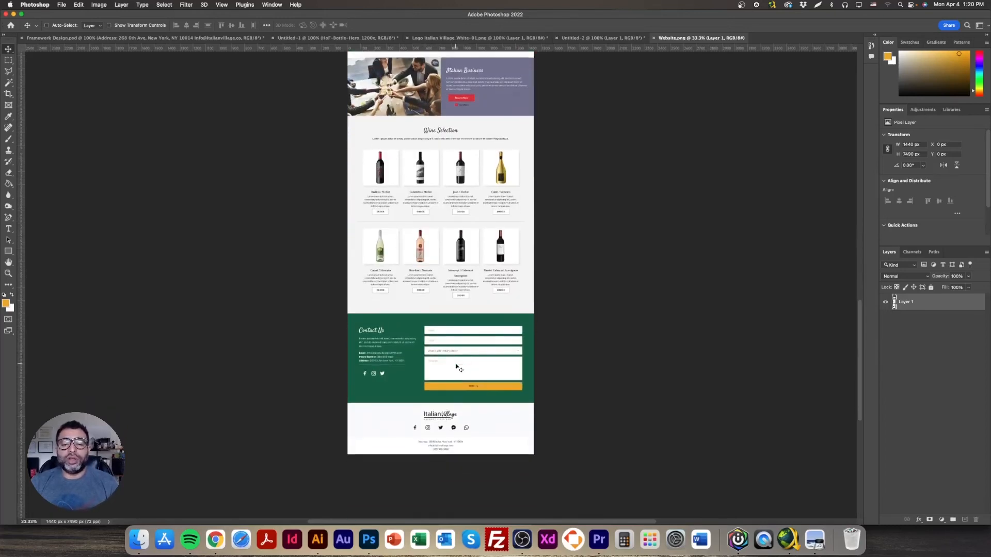
scroll(456, 366, "up", 5)
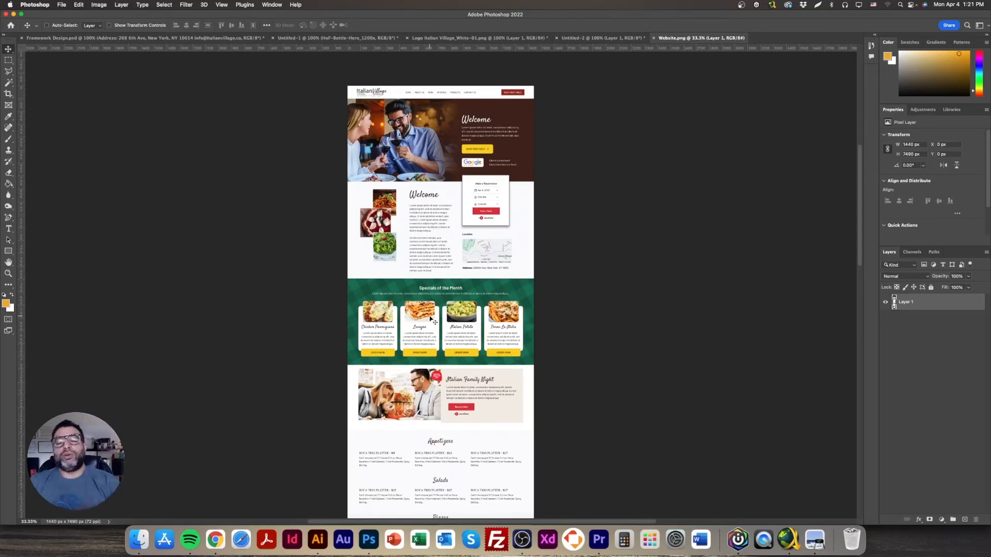
scroll(432, 319, "down", 10)
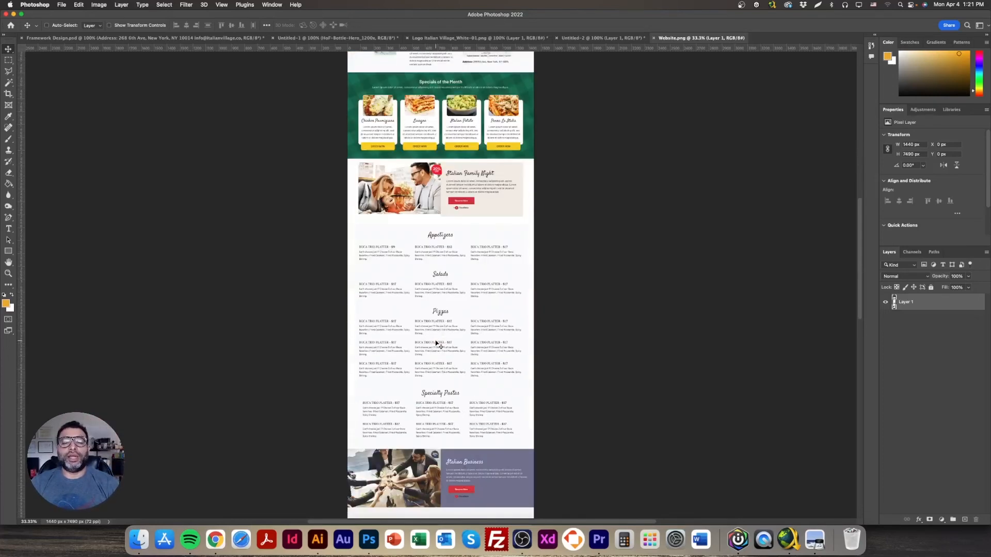
scroll(436, 344, "down", 6)
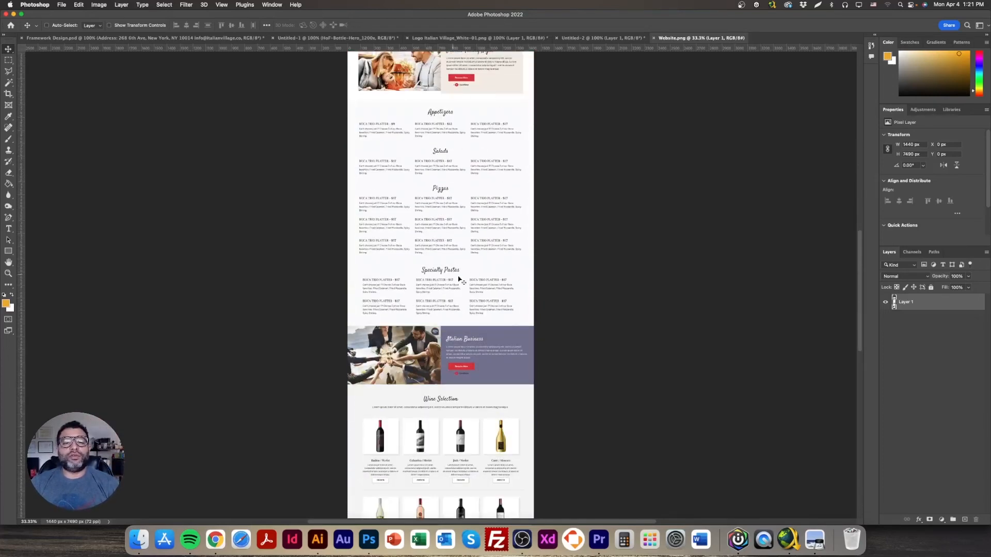
Step: Delete the selected menu sections and lower page, then paste and slide a section into the gap
left_click(8, 60)
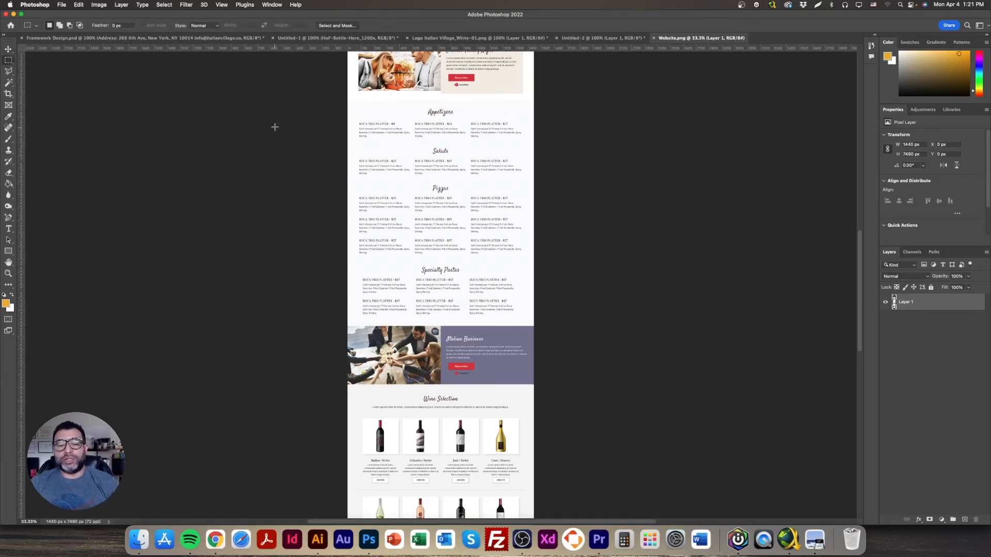
left_click_drag(338, 103, 553, 317)
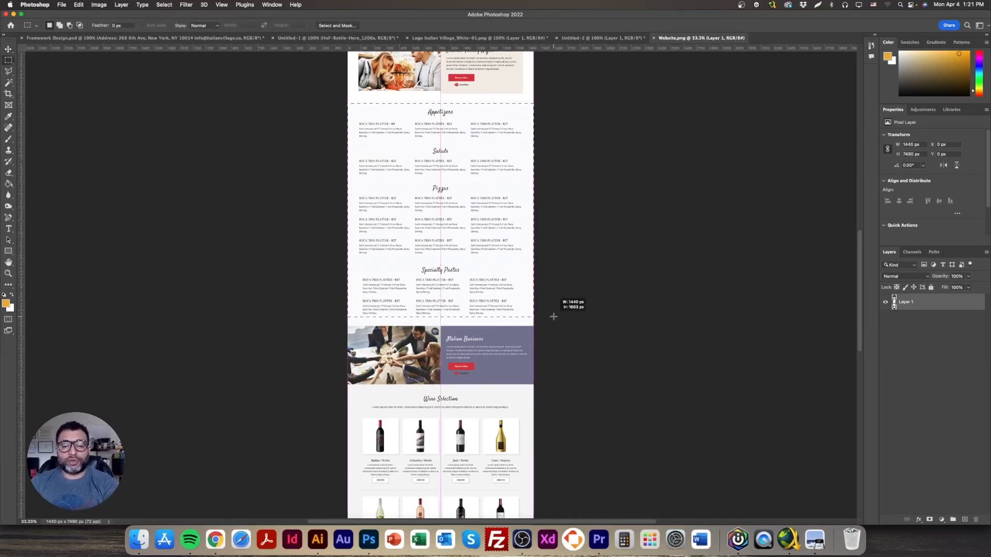
key("Delete")
left_click_drag(210, 237, 622, 464)
key("Delete")
scroll(419, 384, "up", 5)
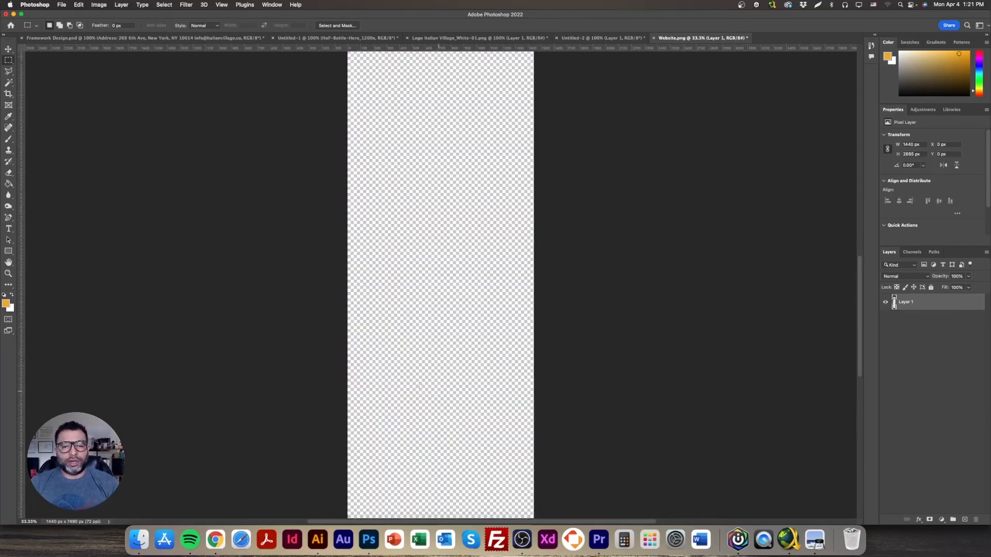
key("v")
key("super+v")
left_click_drag(442, 244, 438, 355)
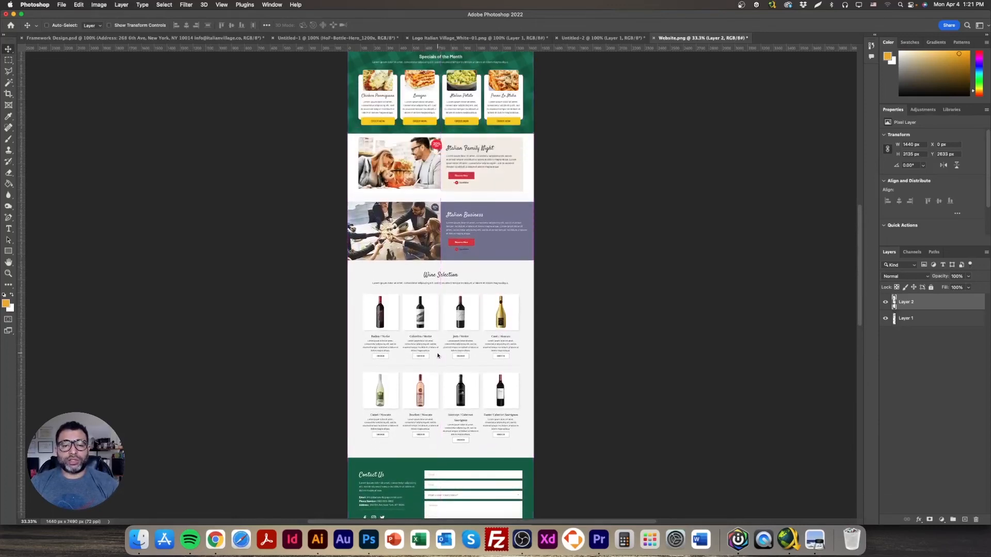
Step: Review that attempt, undo back to the original menu sections and deselect
scroll(449, 383, "down", 3)
scroll(447, 398, "up", 5)
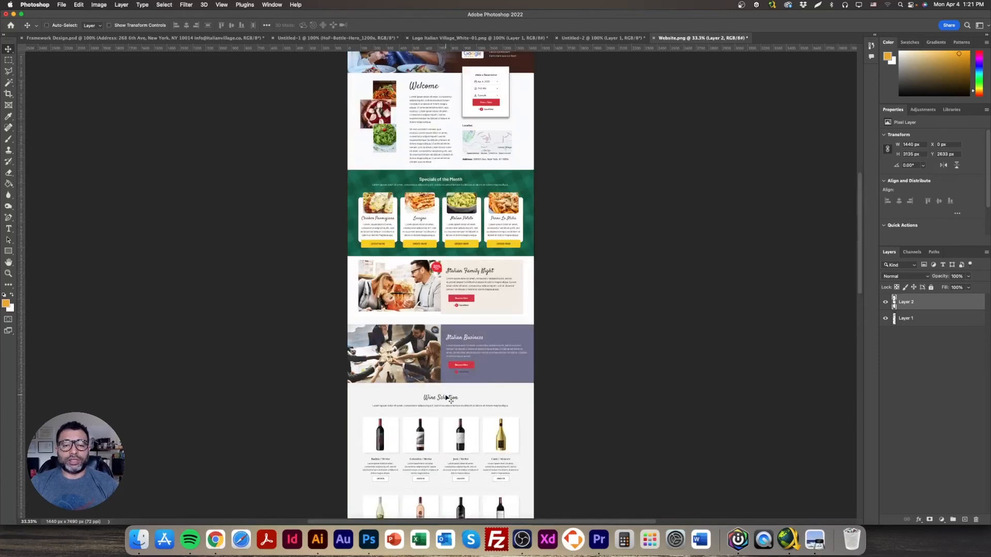
scroll(447, 398, "up", 4)
scroll(447, 398, "down", 8)
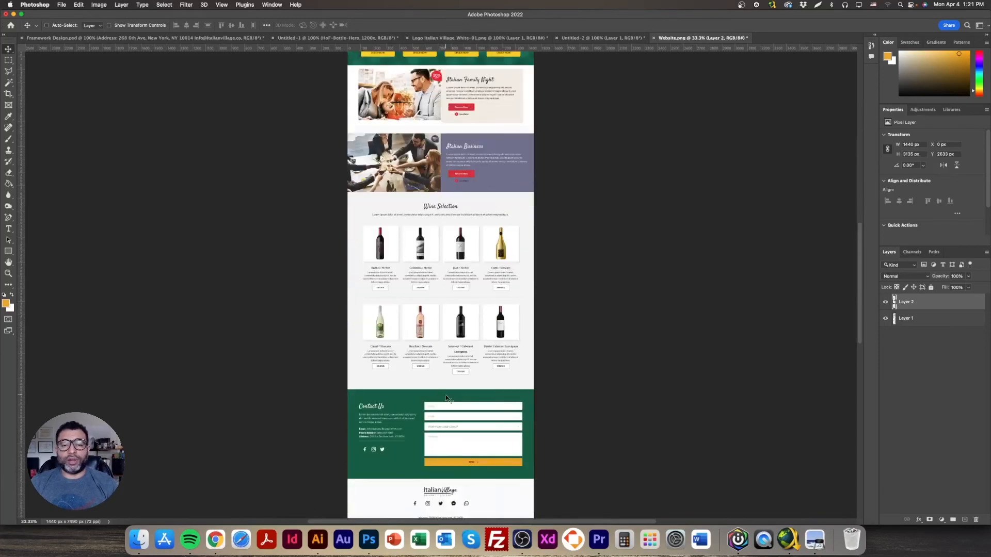
key("super+z")
key("super+z")
key("super+z")
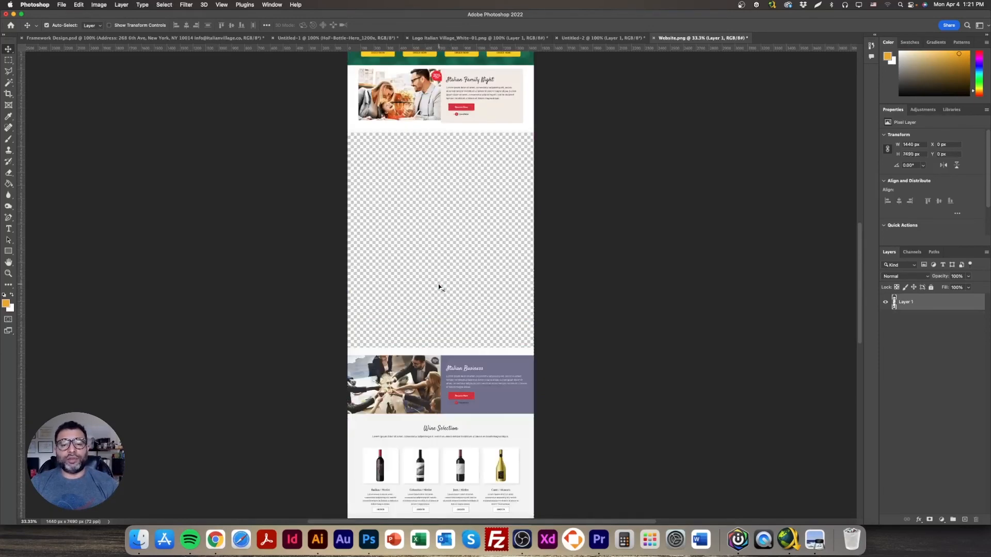
key("super+z")
key("m")
key("super+d")
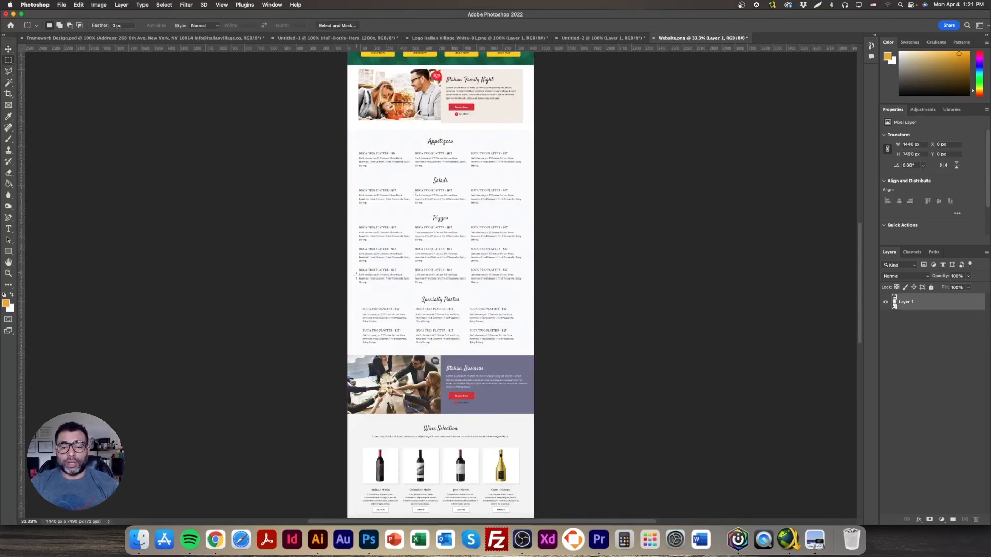
Step: Delete the Pizzas section and cut all page content below it
left_click_drag(339, 209, 569, 291)
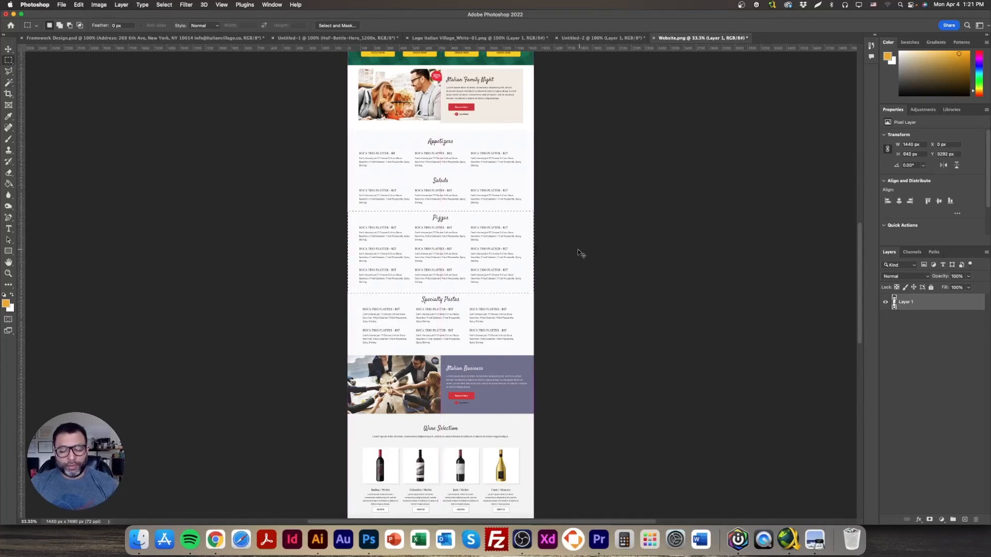
key("Delete")
key("ctrl+d")
left_click_drag(309, 264, 764, 534)
key("super+x")
Step: Paste the cut lower page as Layer 2 and position it under Salads
key("v")
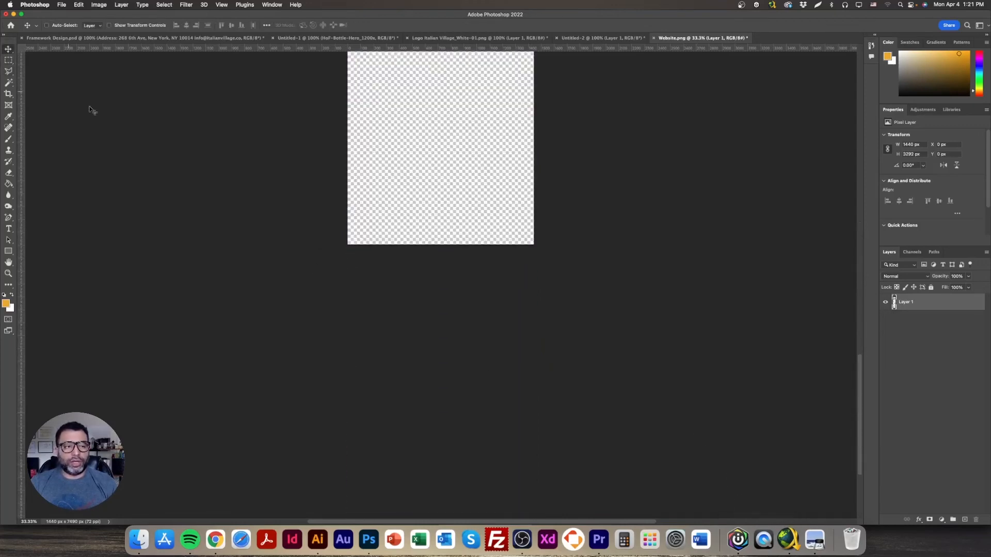
scroll(485, 382, "up", 10)
key("super+v")
left_click_drag(453, 310, 453, 421)
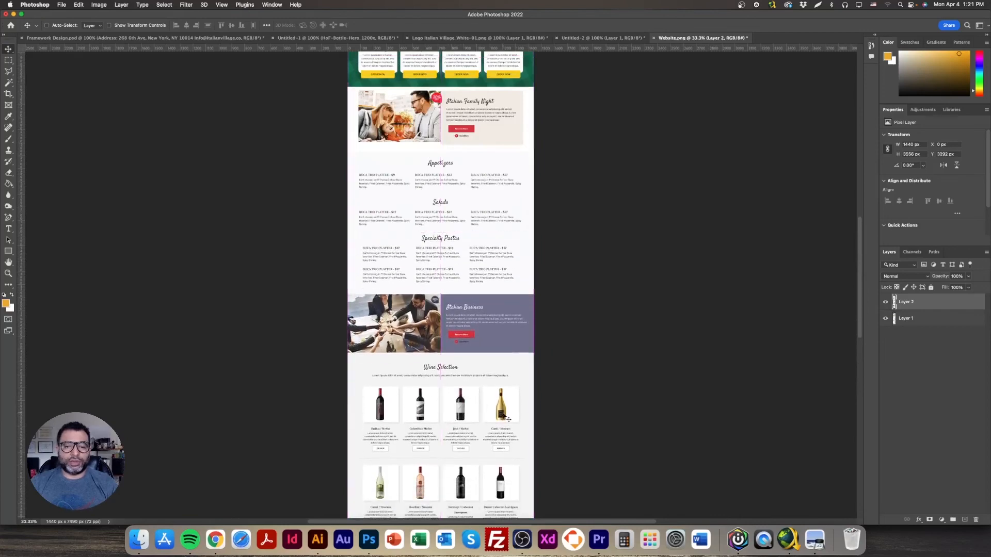
scroll(521, 443, "down", 3)
Step: Crop the canvas bottom up to the footer, leaving a 1440 × 6848 px page
scroll(515, 445, "down", 9)
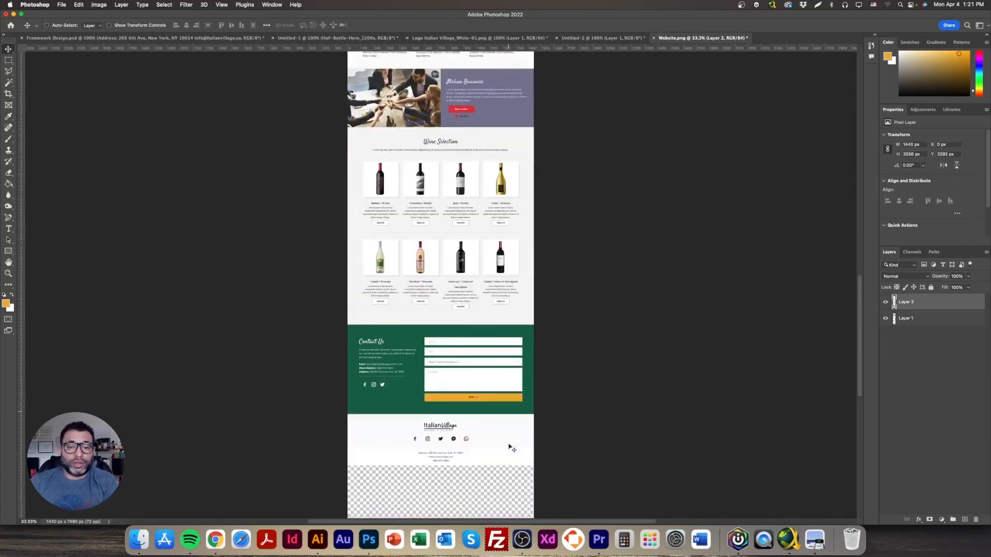
left_click(8, 93)
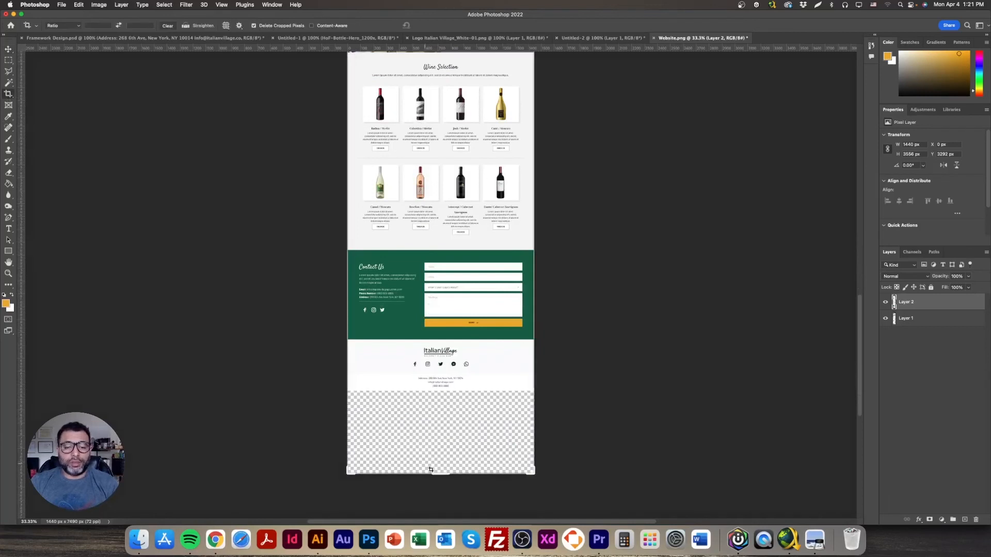
left_click_drag(432, 471, 446, 428)
key("Return")
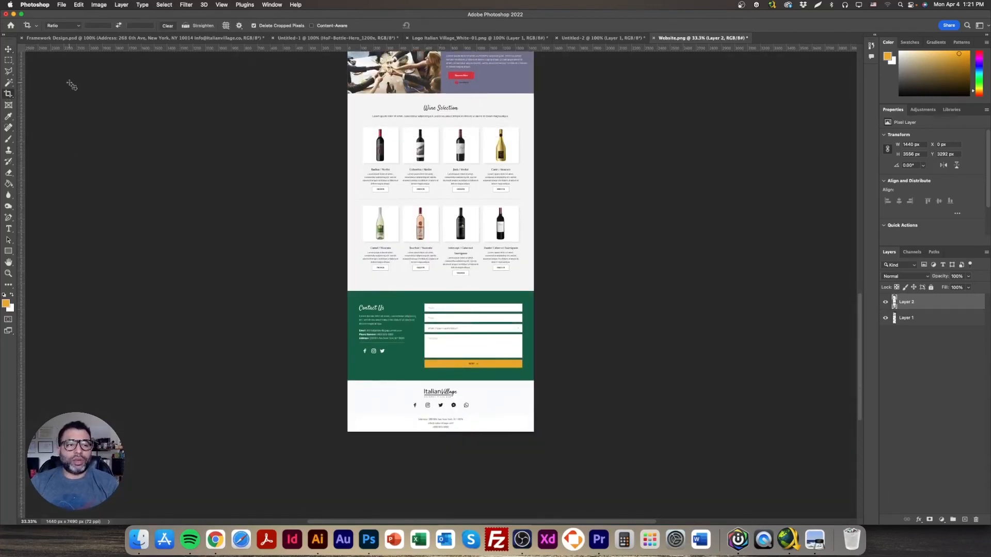
left_click(8, 49)
Step: Scroll through the cropped page to confirm it ends at the footer
scroll(575, 426, "up", 7)
scroll(575, 425, "up", 18)
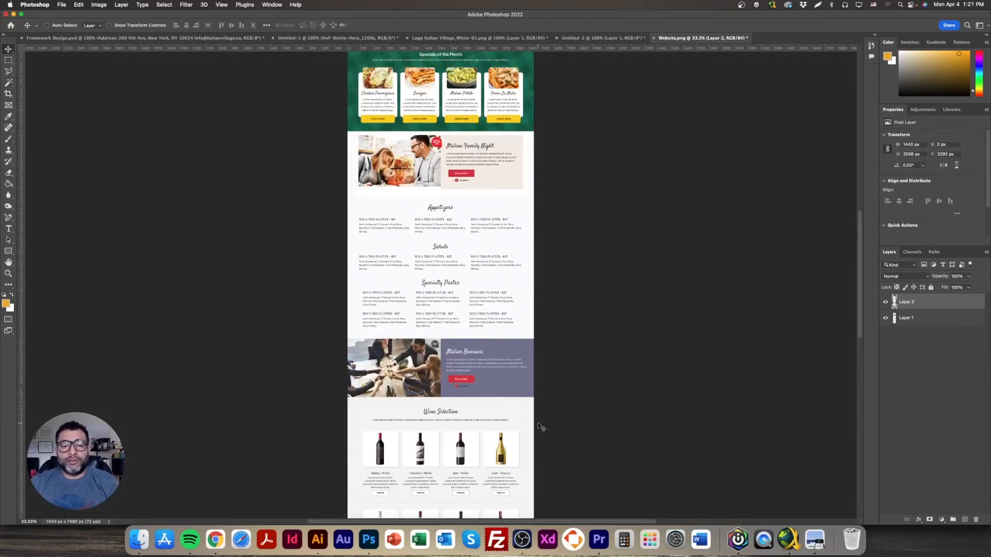
scroll(538, 419, "down", 10)
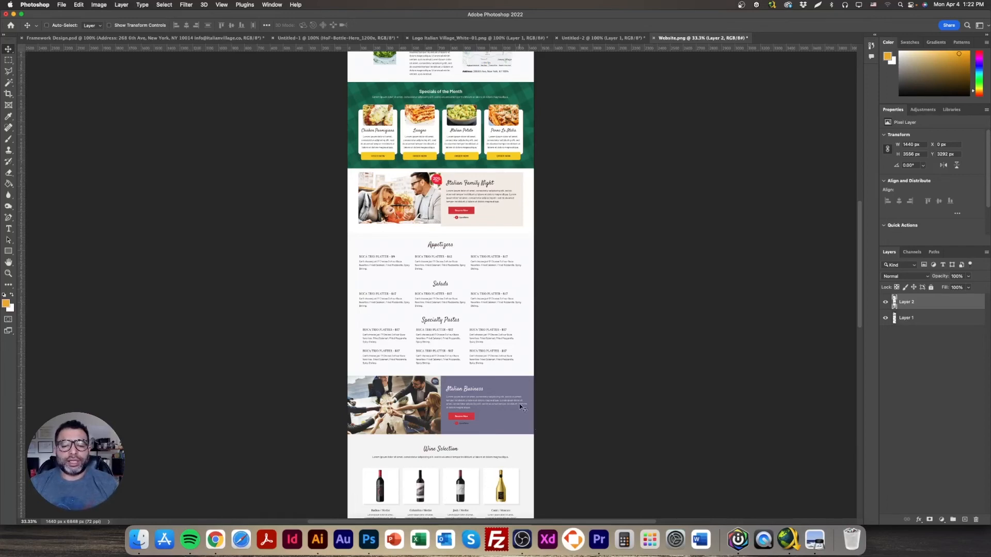
scroll(486, 425, "down", 5)
scroll(486, 424, "down", 9)
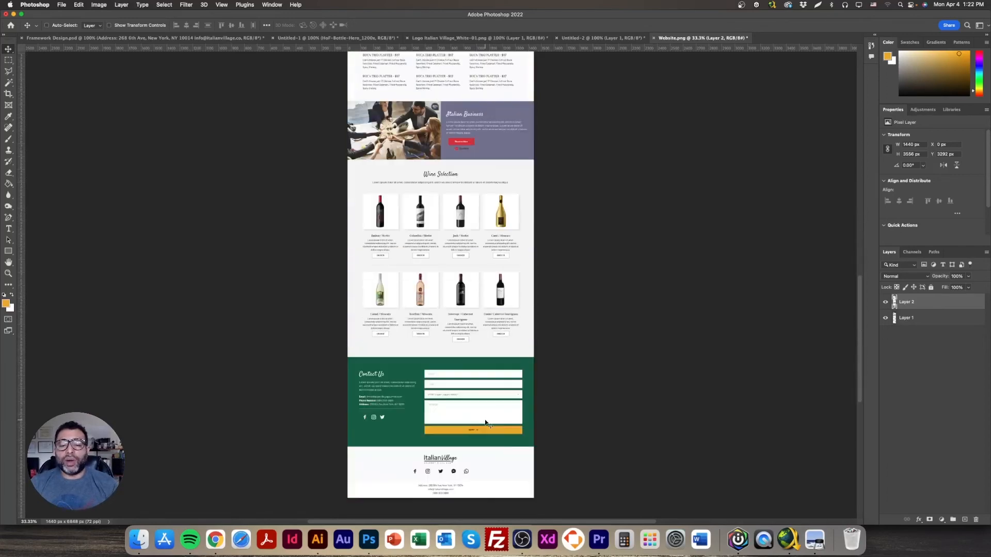
scroll(480, 428, "up", 13)
scroll(480, 430, "up", 11)
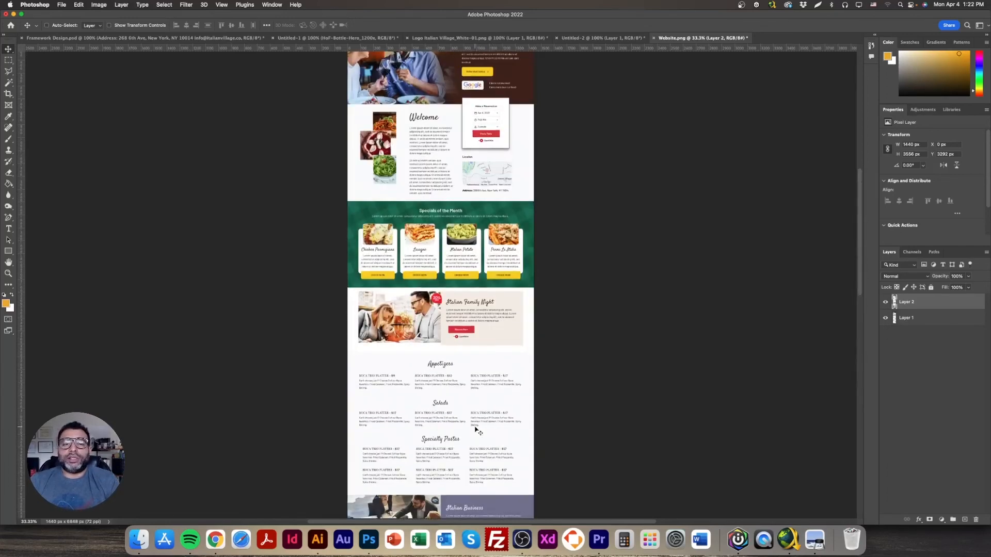